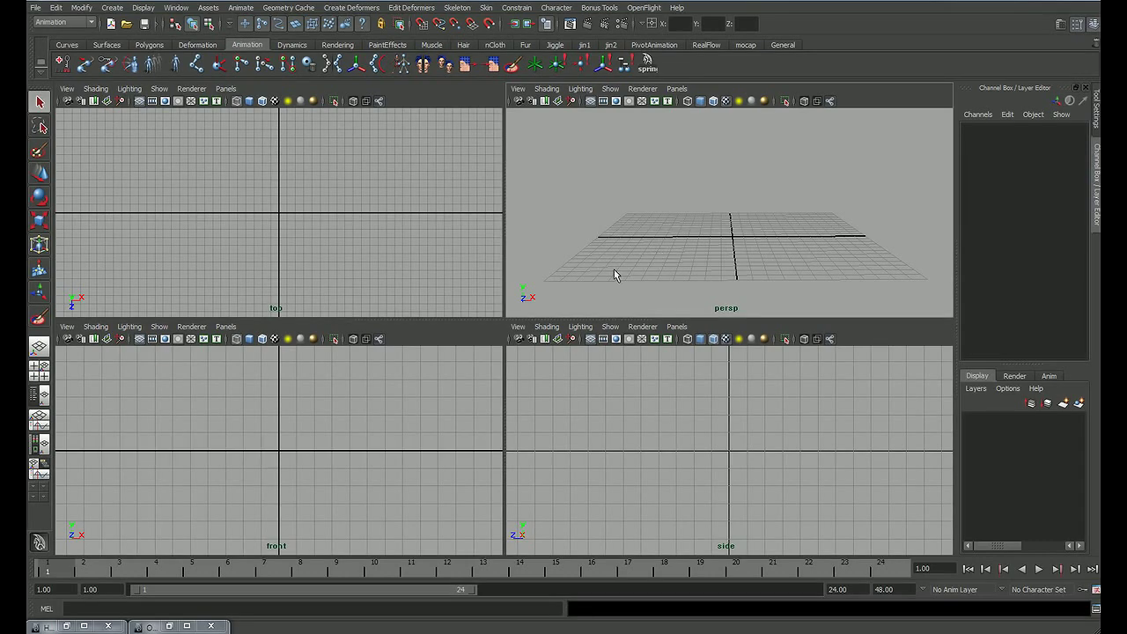
# Step: Switch from the empty Maya scene to the Photoshop window
pyautogui.keyDown('alt'); pyautogui.moveTo(724, 234); pyautogui.dragTo(732, 235); pyautogui.keyUp('alt')
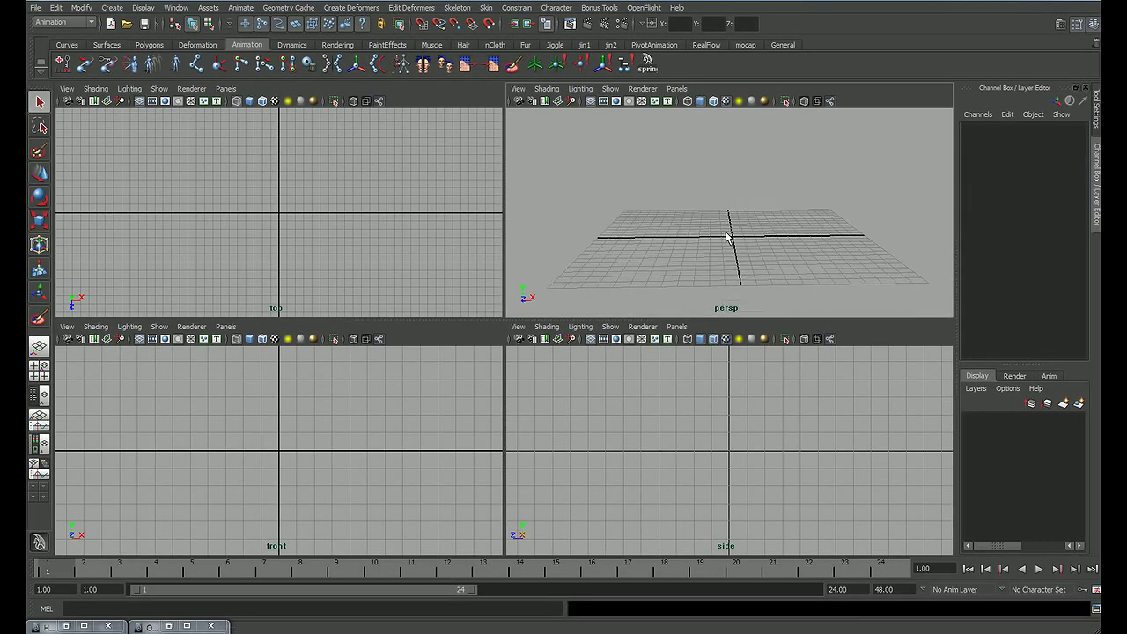
pyautogui.click(177, 626)
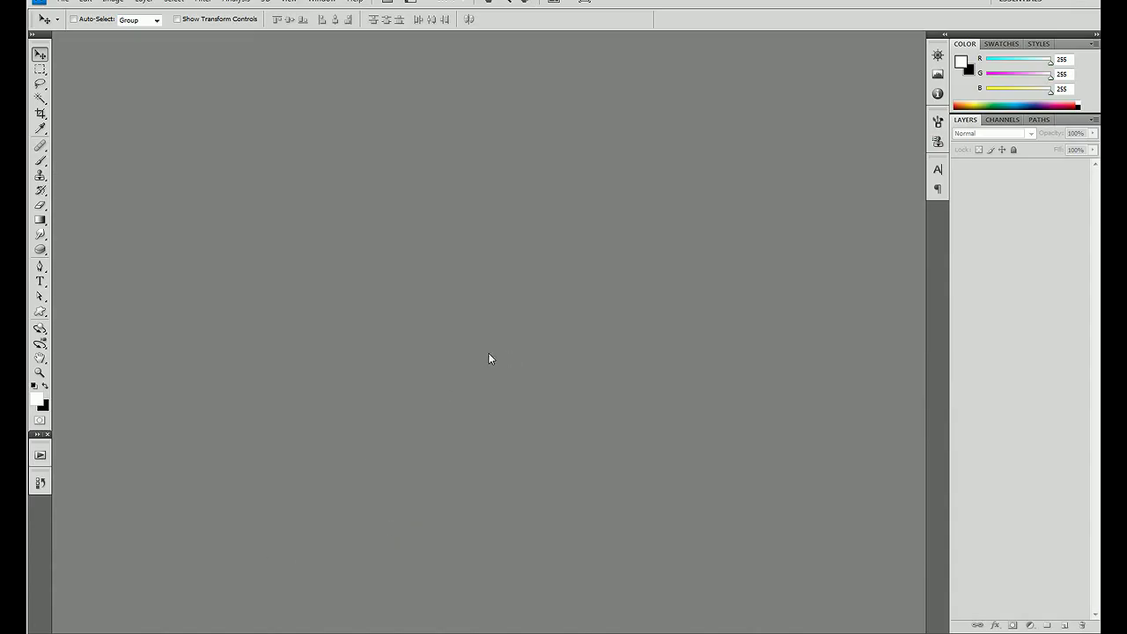
# Step: Open arm, body, Cory Loftis and leg images together from sourceimages
pyautogui.doubleClick(490, 358)
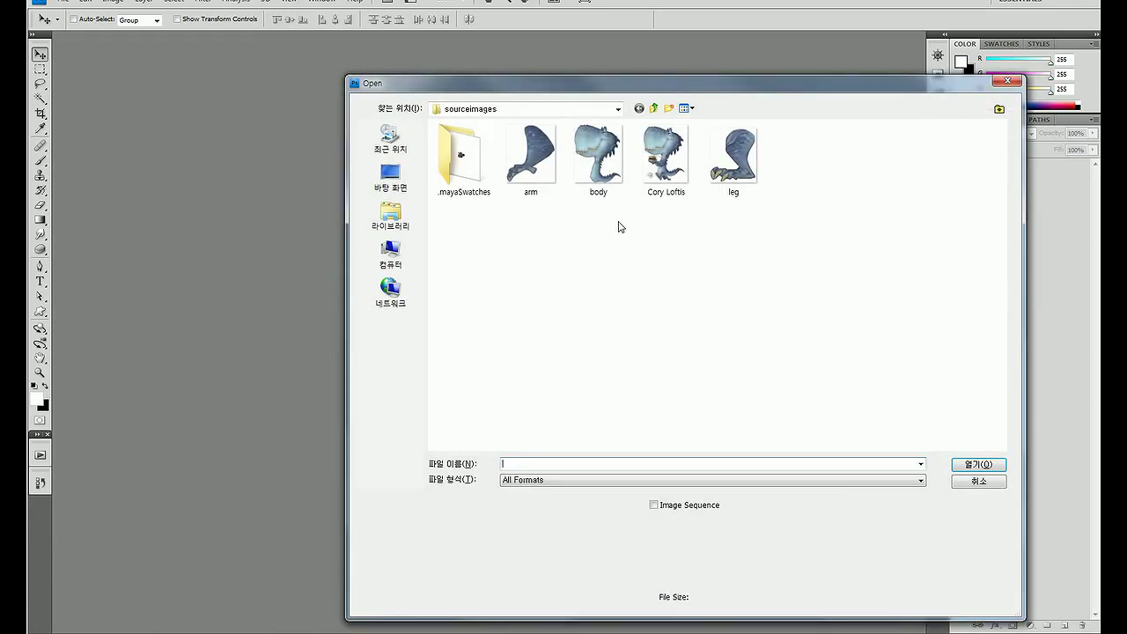
pyautogui.click(533, 175)
pyautogui.keyDown('shift'); pyautogui.click(730, 181); pyautogui.keyUp('shift')
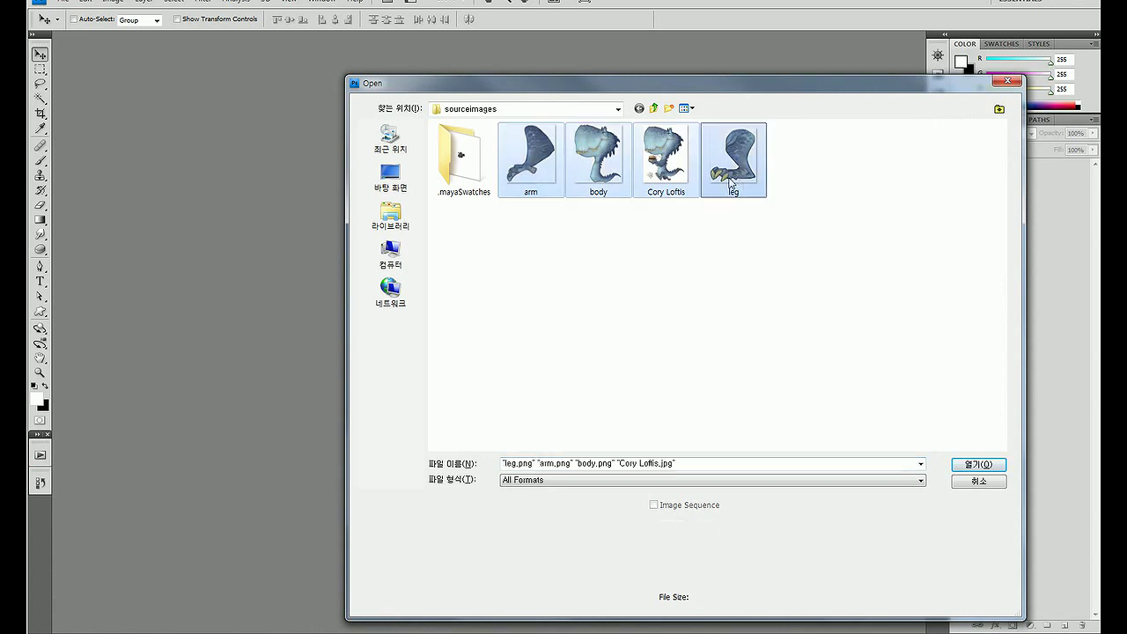
pyautogui.doubleClick(667, 190)
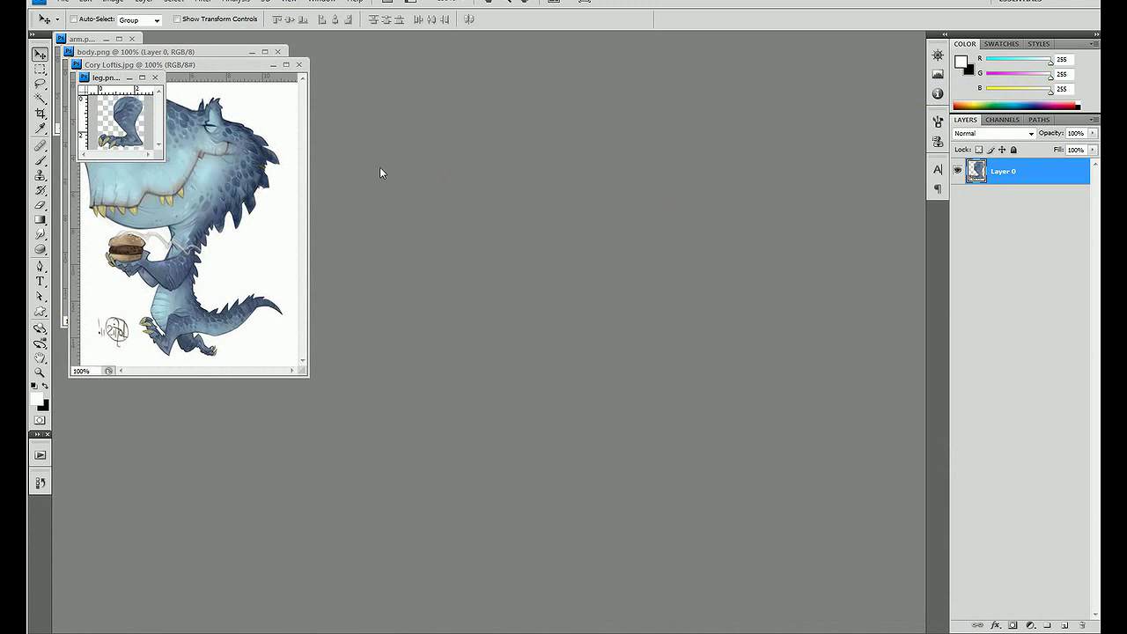
# Step: Arrange and resize the four image windows side by side
pyautogui.moveTo(220, 75); pyautogui.dragTo(813, 67)
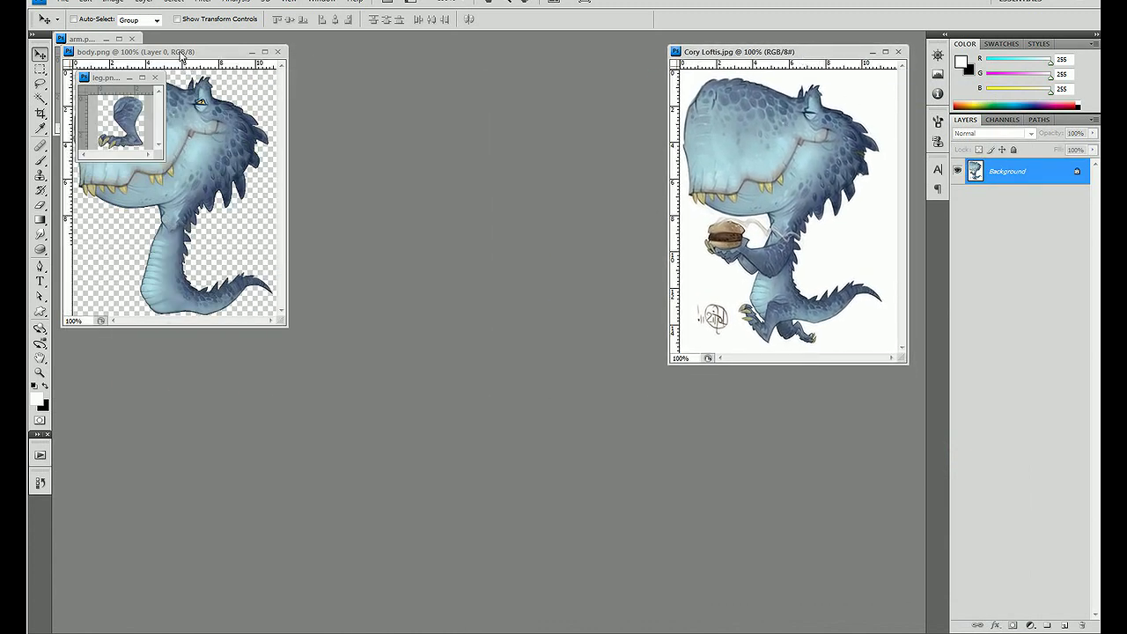
pyautogui.click(173, 53)
pyautogui.moveTo(205, 58); pyautogui.dragTo(317, 52)
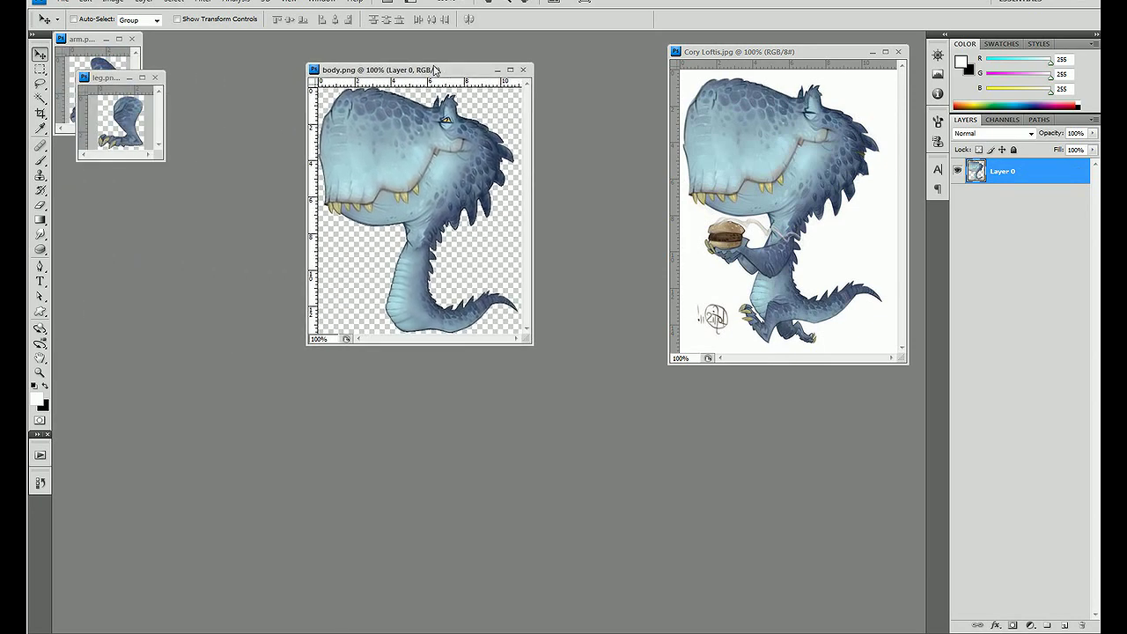
pyautogui.click(111, 85)
pyautogui.moveTo(111, 85); pyautogui.dragTo(448, 305)
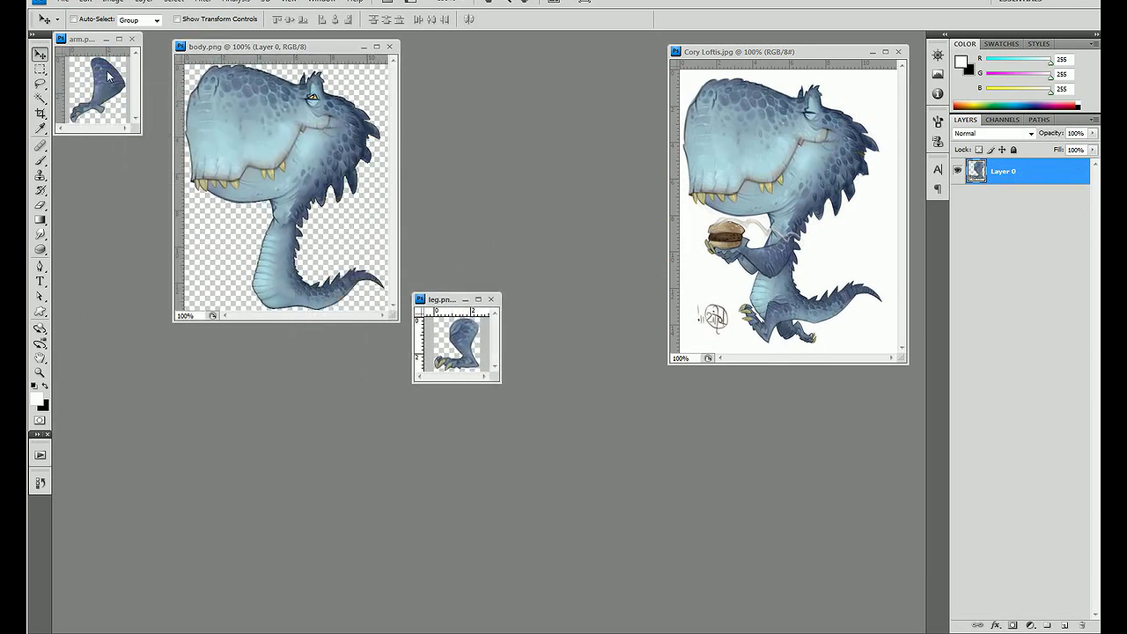
pyautogui.moveTo(87, 41)
pyautogui.mouseDown()
pyautogui.moveTo(487, 101)
pyautogui.moveTo(454, 71)
pyautogui.mouseUp()
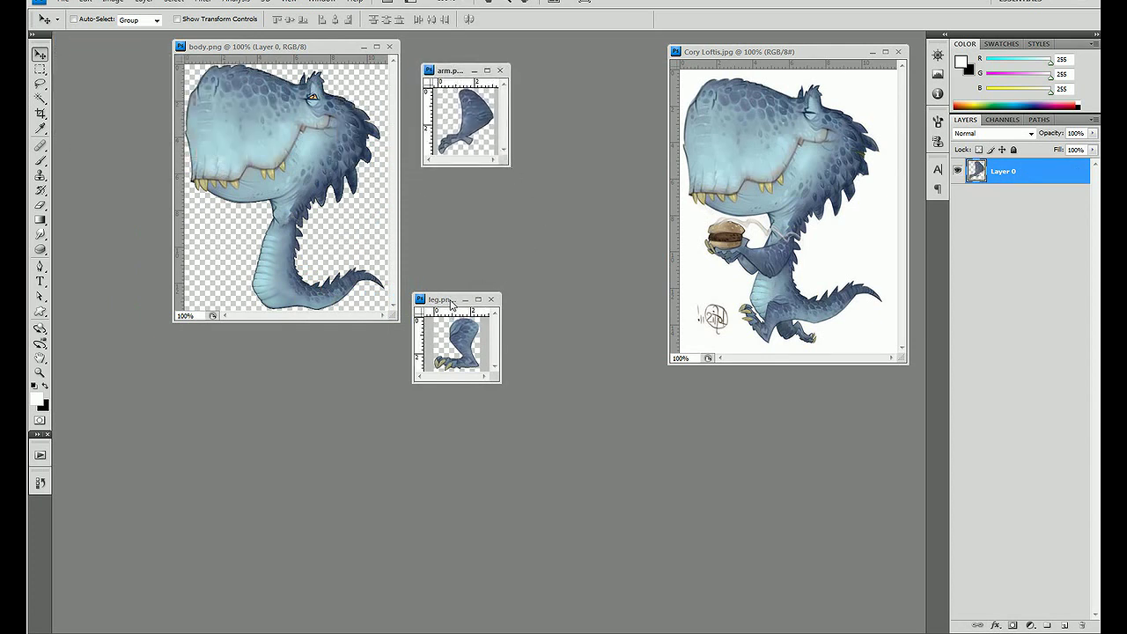
pyautogui.moveTo(466, 305); pyautogui.dragTo(476, 192)
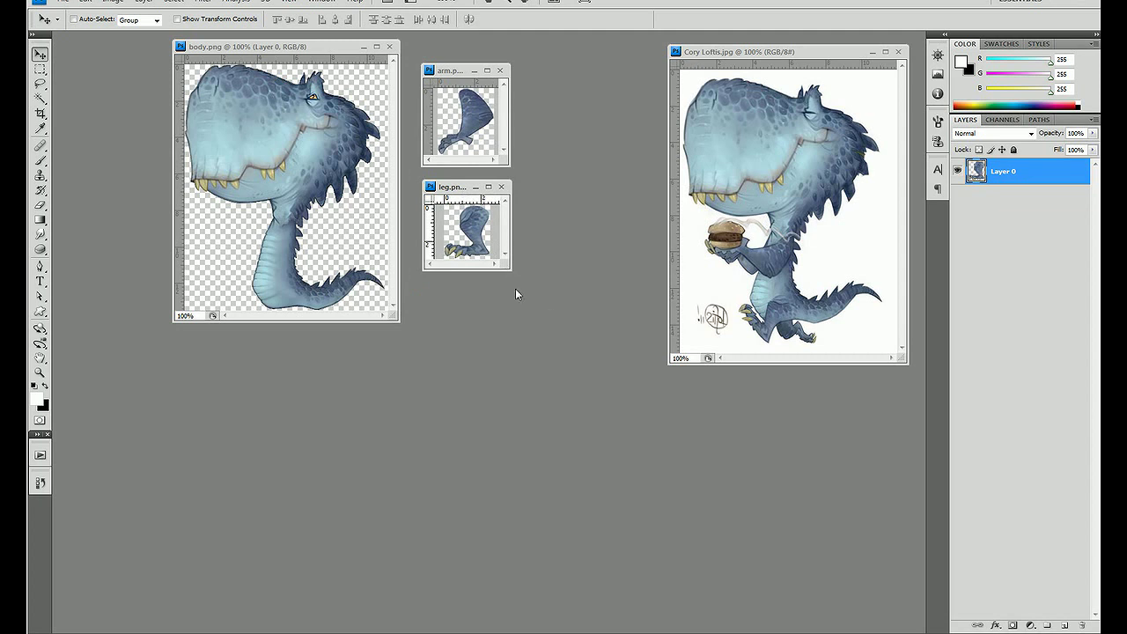
pyautogui.moveTo(506, 269); pyautogui.dragTo(537, 299)
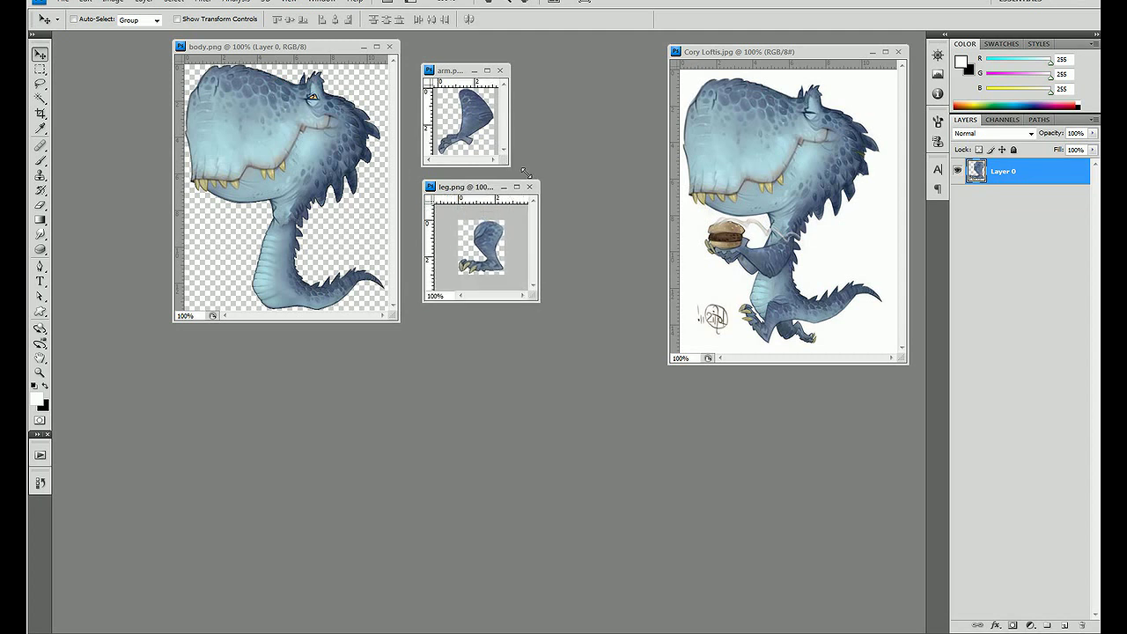
pyautogui.moveTo(509, 166); pyautogui.dragTo(531, 174)
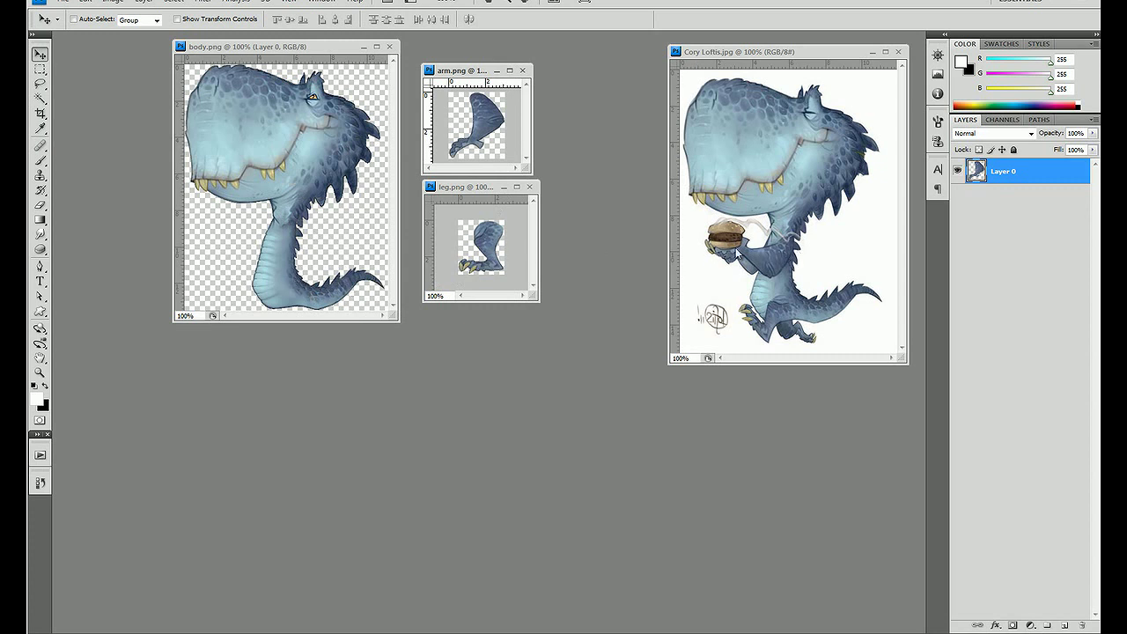
# Step: Close Cory Loftis.jpg with Ctrl+W, then close arm.png, leg.png and body.png
pyautogui.click(820, 254)
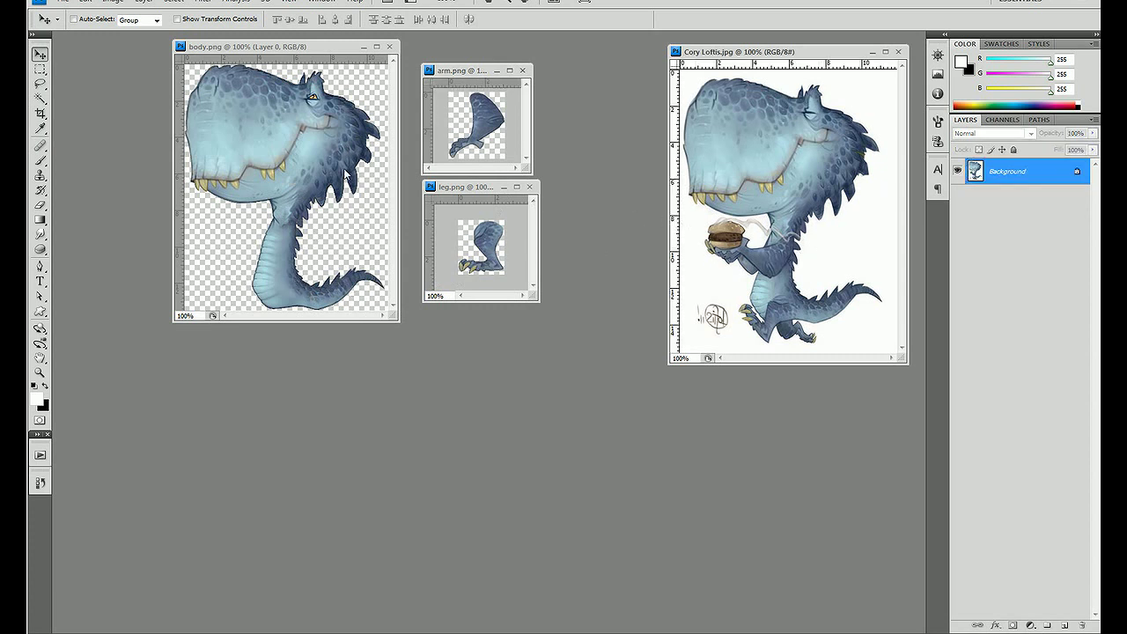
pyautogui.click(326, 55)
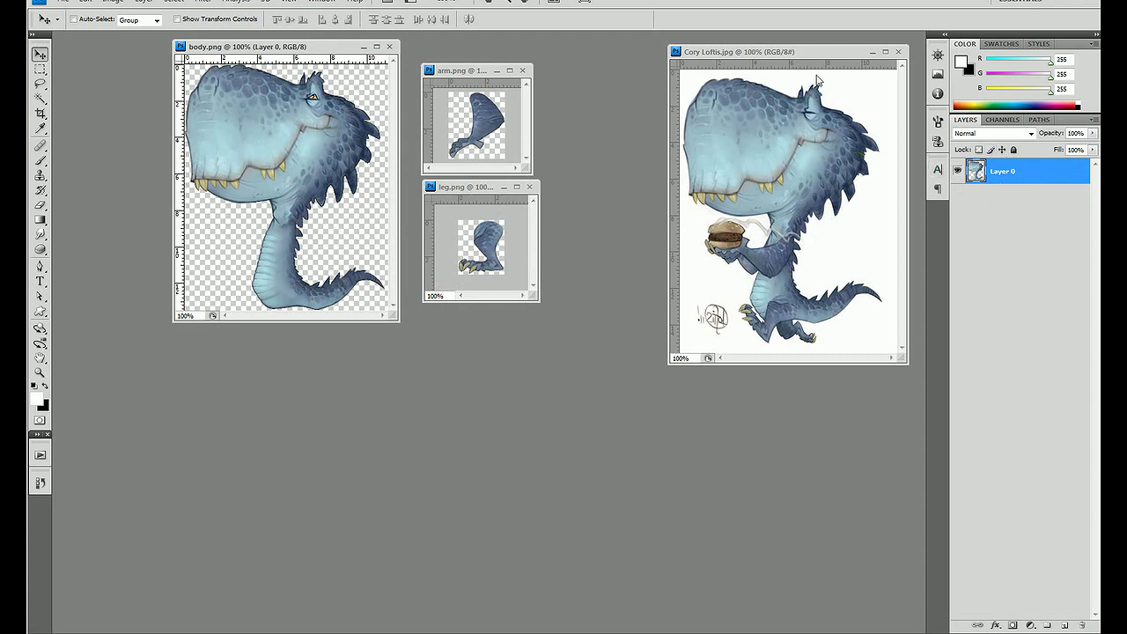
pyautogui.moveTo(818, 81); pyautogui.dragTo(745, 71)
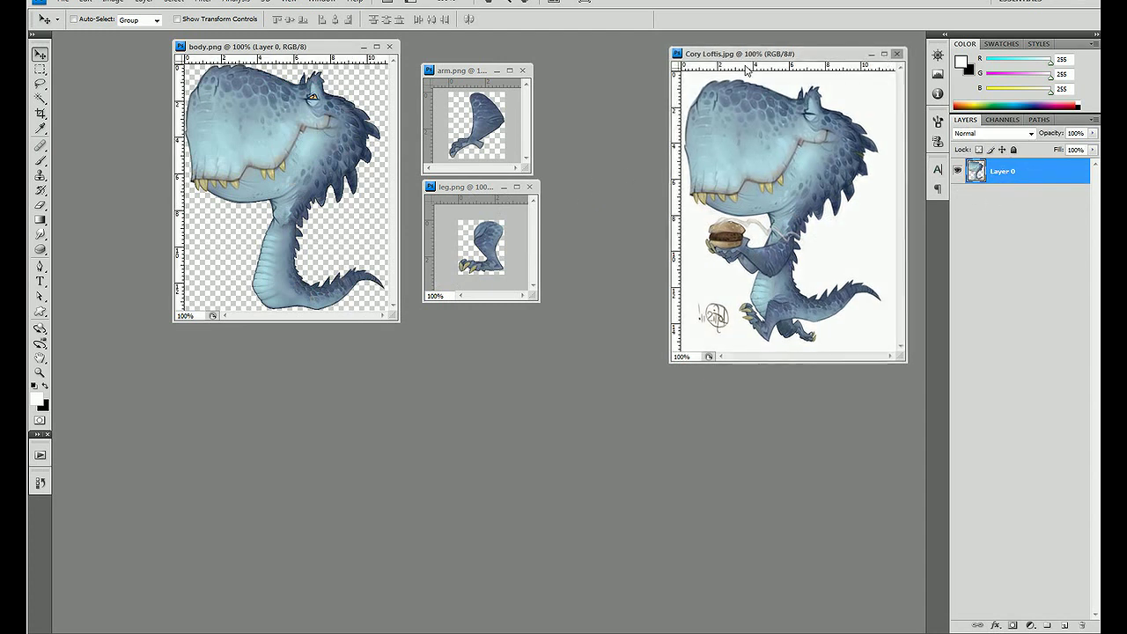
pyautogui.hotkey('ctrl', 'w')
pyautogui.click(463, 70)
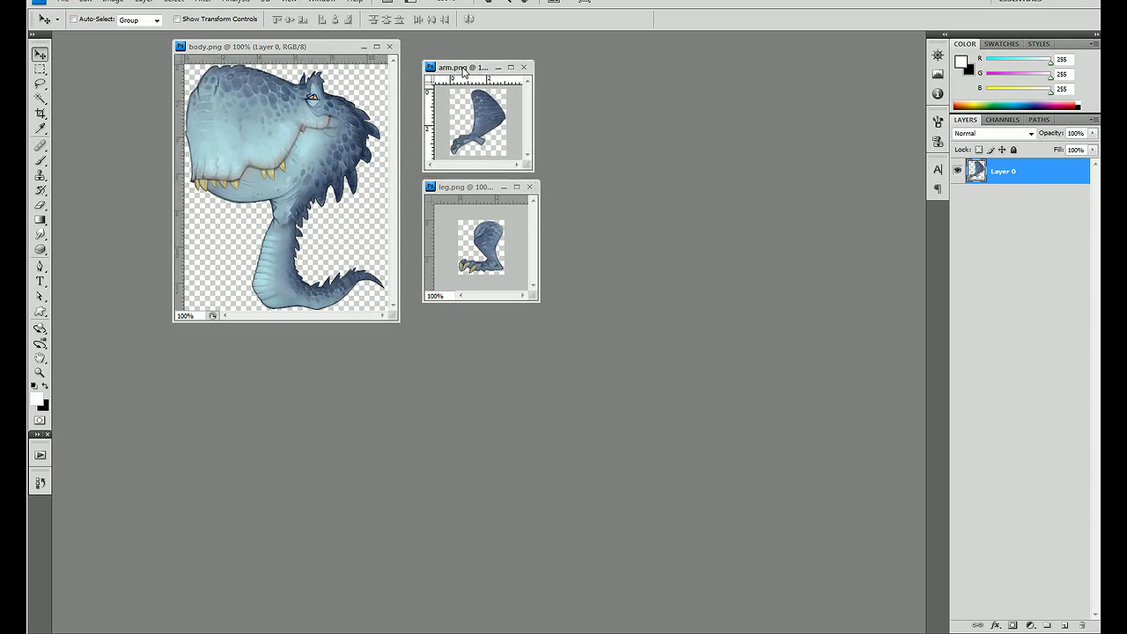
pyautogui.click(524, 67)
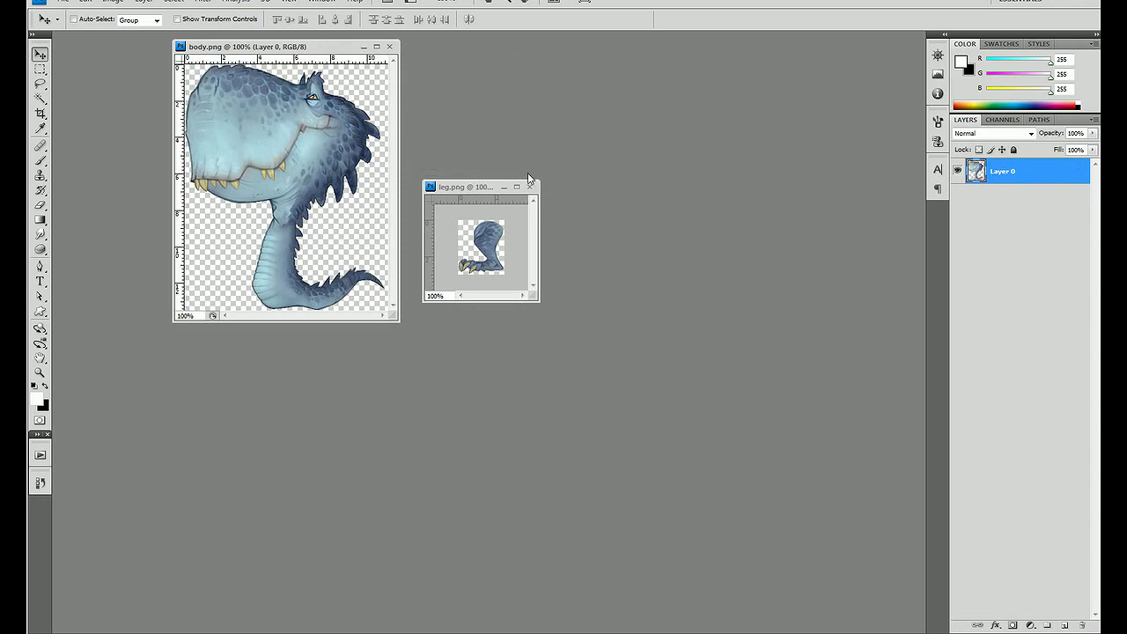
pyautogui.click(530, 187)
pyautogui.click(390, 47)
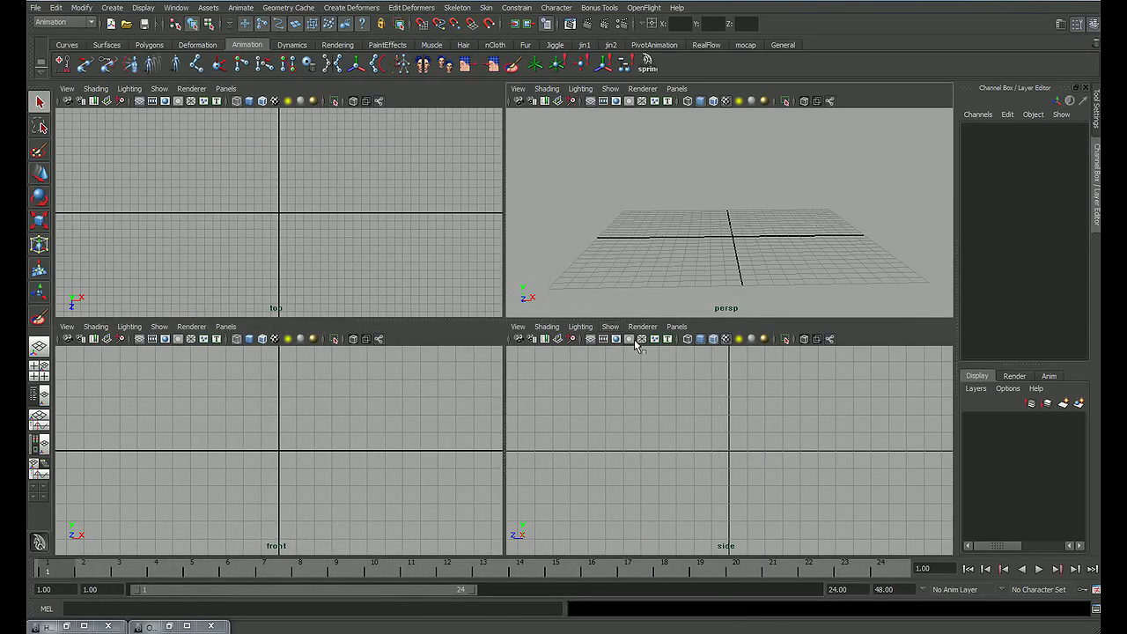
# Step: Draw a large polygon plane, about 9.508 by 11.001, in the maximized side view
pyautogui.click(733, 447)
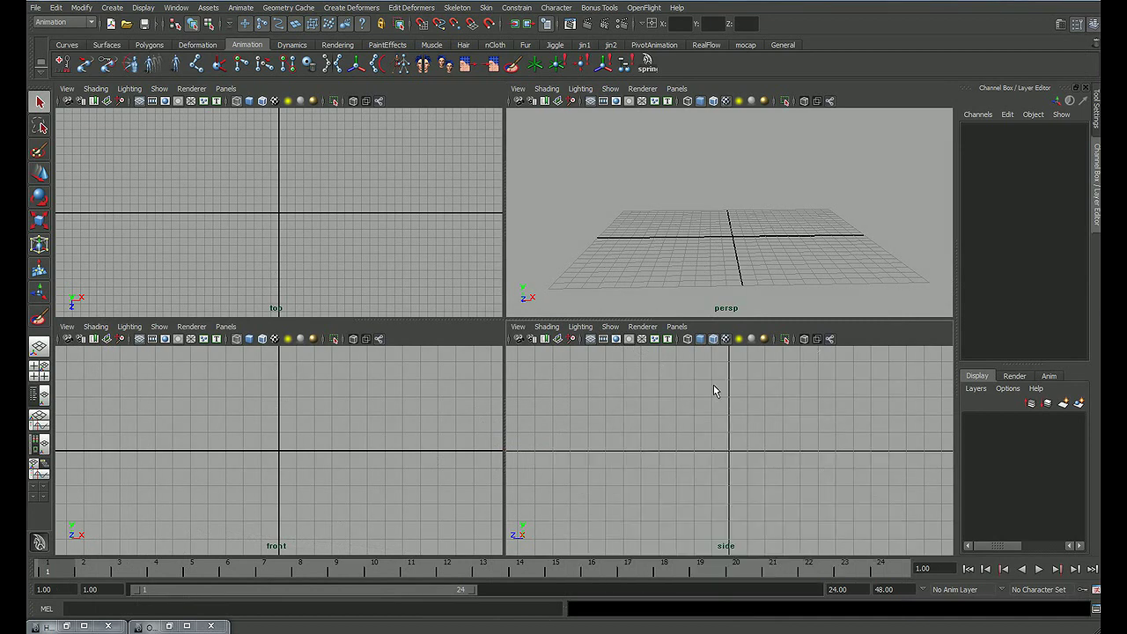
pyautogui.press('space')
pyautogui.keyDown('alt'); pyautogui.moveTo(525, 231); pyautogui.dragTo(549, 397, button='middle'); pyautogui.keyUp('alt')
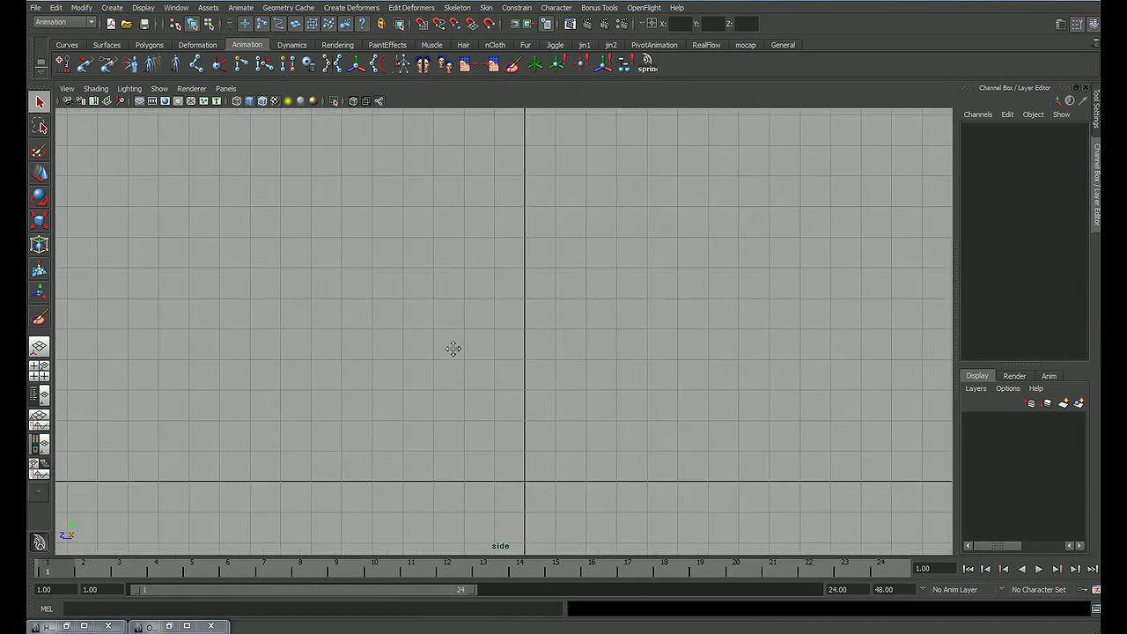
pyautogui.keyDown('alt'); pyautogui.moveTo(452, 348); pyautogui.dragTo(408, 313, button='middle'); pyautogui.keyUp('alt')
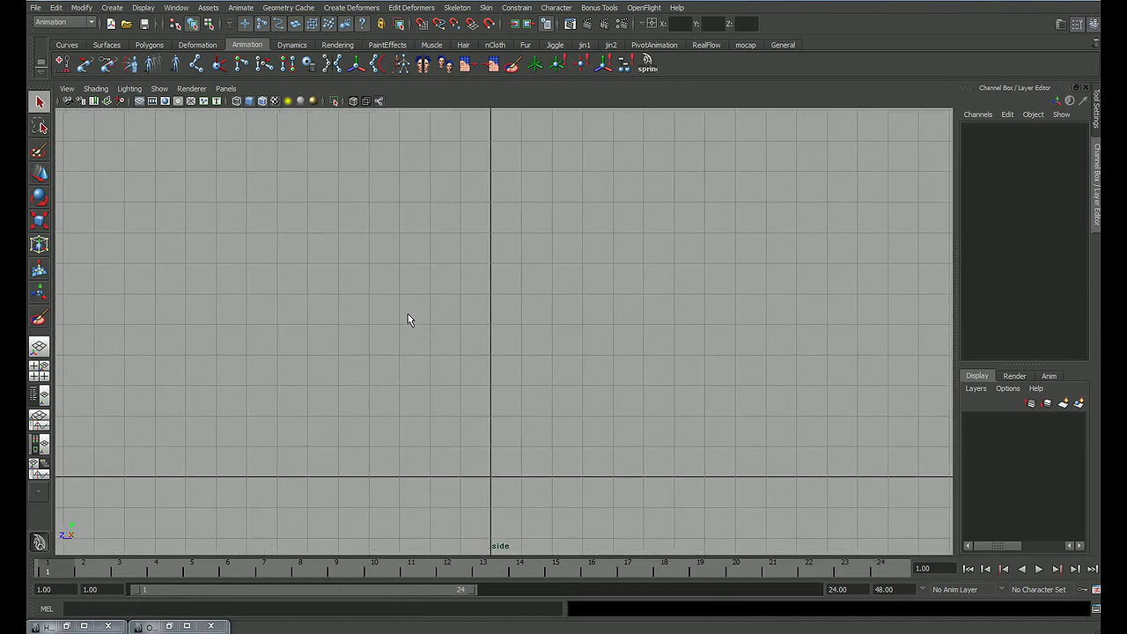
pyautogui.click(149, 45)
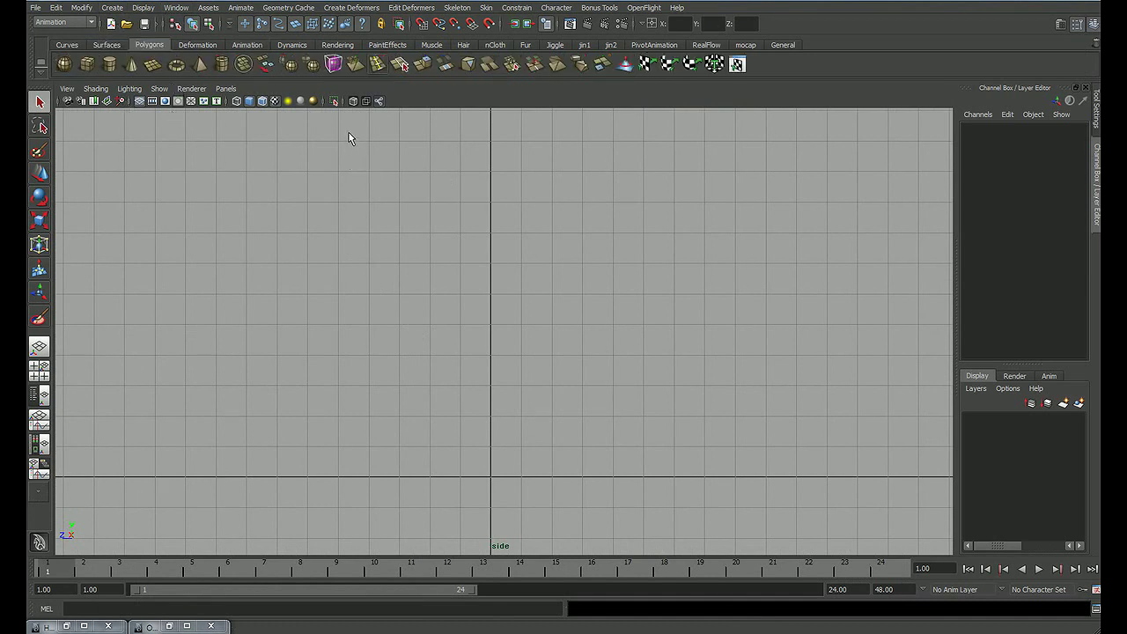
pyautogui.click(151, 71)
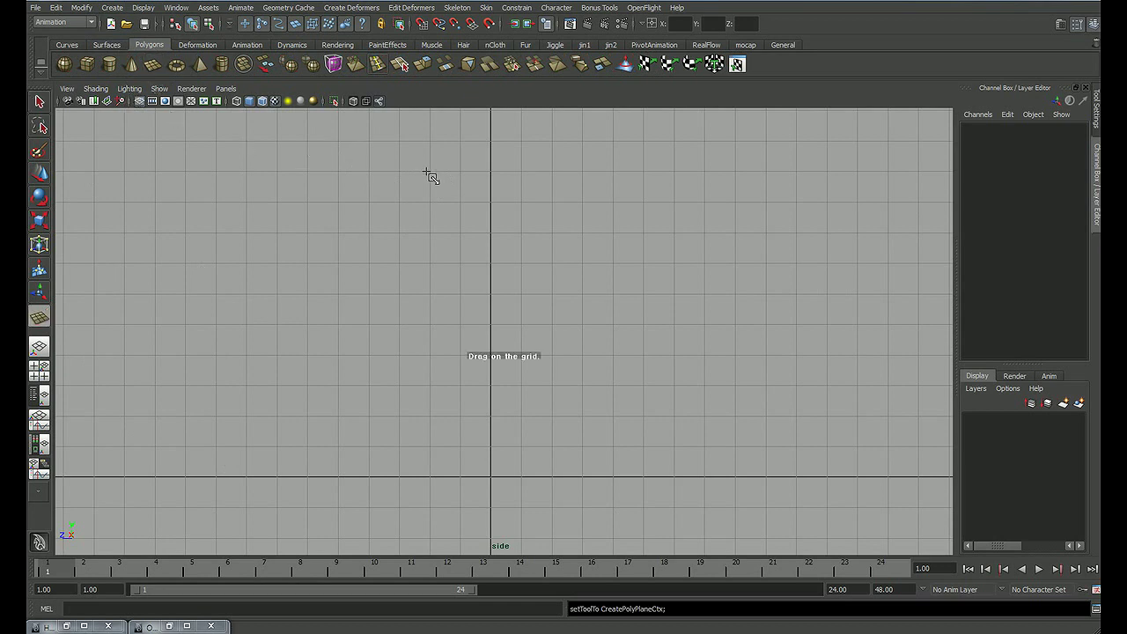
pyautogui.moveTo(354, 123)
pyautogui.mouseDown()
pyautogui.moveTo(652, 473)
pyautogui.moveTo(644, 459)
pyautogui.mouseUp()
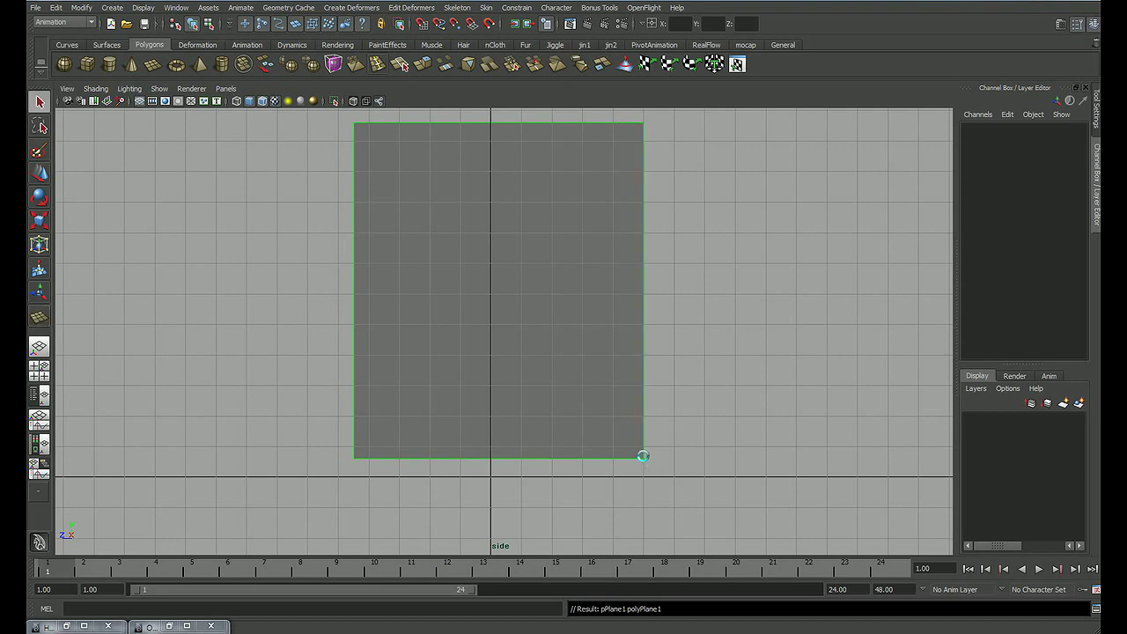
# Step: Set the plane's width and height subdivisions to 37 and return to four views
pyautogui.click(988, 273)
pyautogui.moveTo(1013, 304); pyautogui.dragTo(1013, 315)
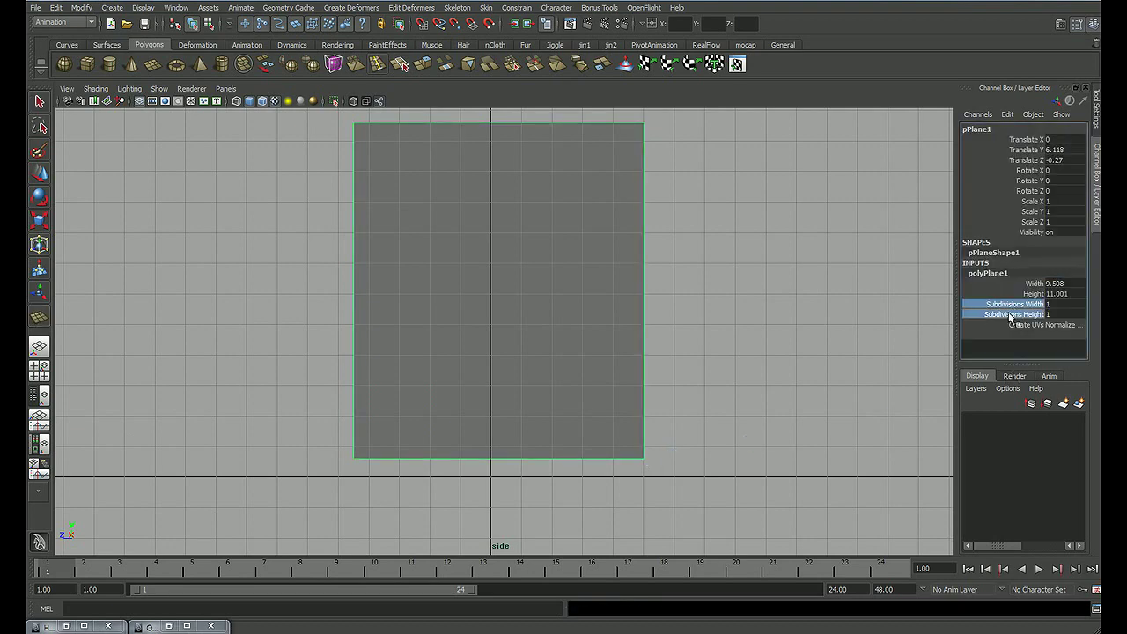
pyautogui.moveTo(673, 308); pyautogui.dragTo(870, 289, button='middle')
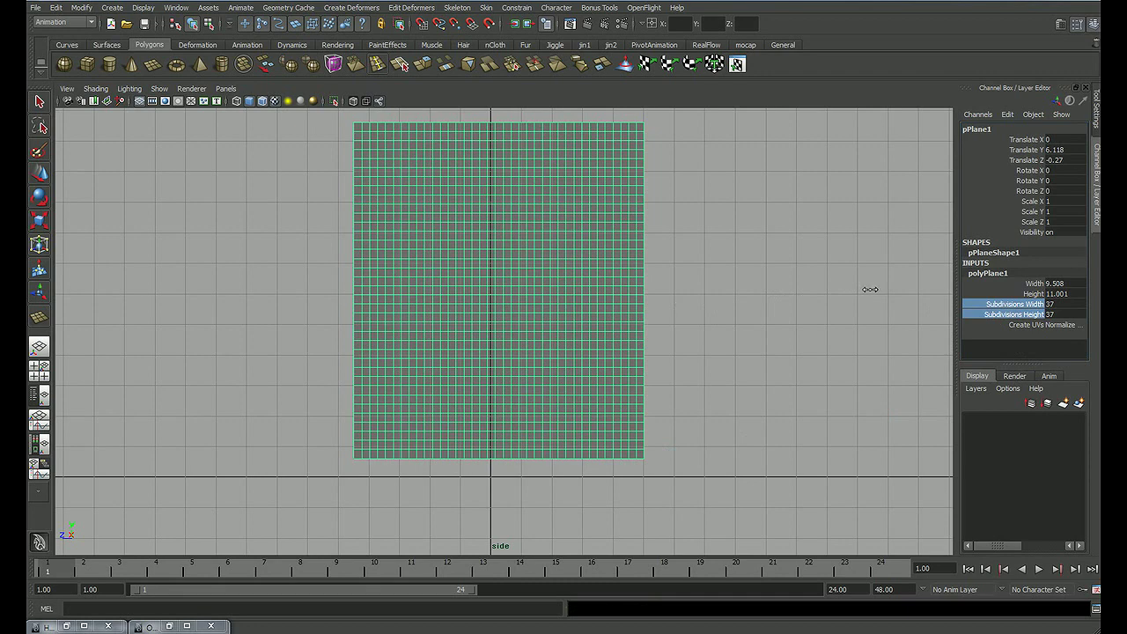
pyautogui.keyDown('alt'); pyautogui.moveTo(722, 302); pyautogui.dragTo(726, 298, button='middle'); pyautogui.keyUp('alt')
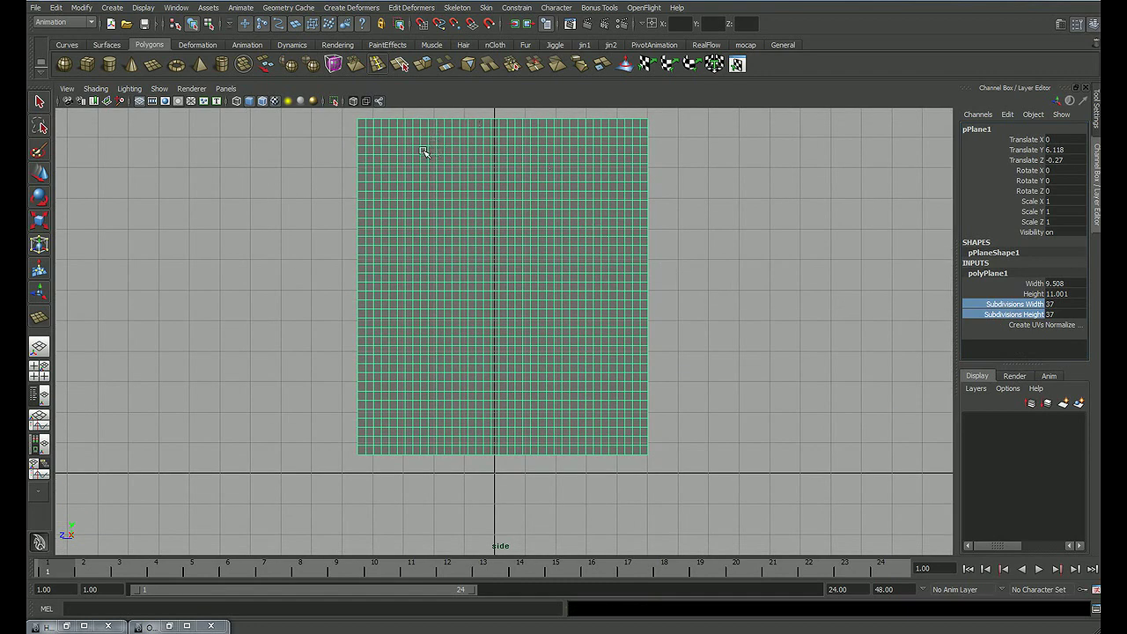
pyautogui.press('space')
pyautogui.moveTo(622, 244)
pyautogui.keyDown('alt'); pyautogui.mouseDown()
pyautogui.moveTo(646, 221)
pyautogui.moveTo(647, 235)
pyautogui.moveTo(696, 239)
pyautogui.mouseUp(); pyautogui.keyUp('alt')
# Step: Apply planar UV mapping projected from the X axis with bounding box fit
pyautogui.click(62, 22)
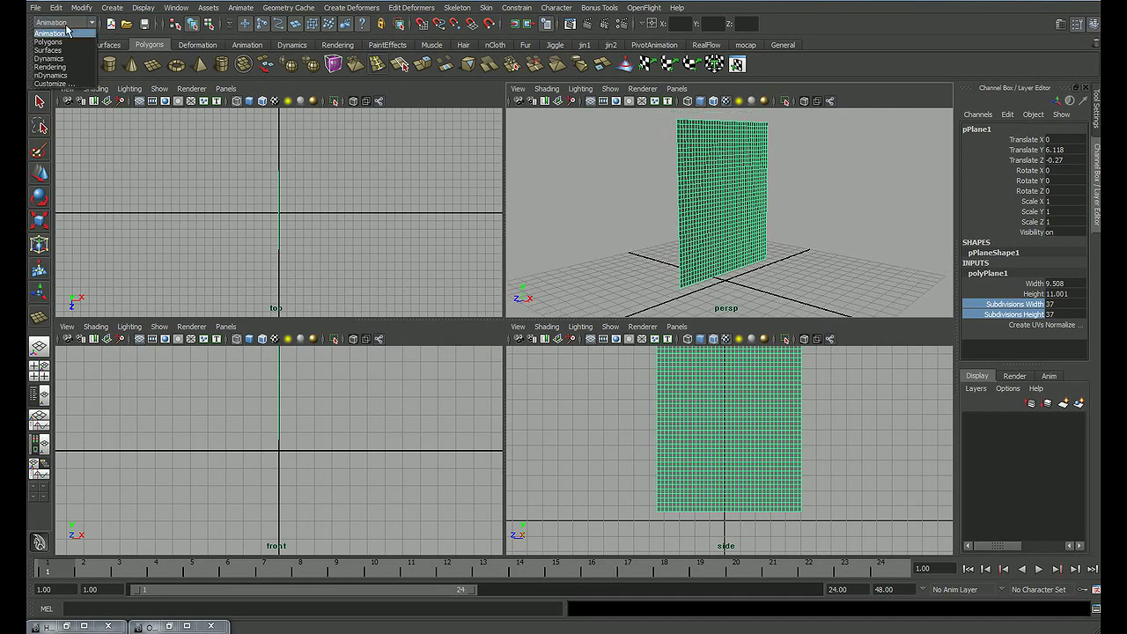
pyautogui.click(65, 48)
pyautogui.click(426, 8)
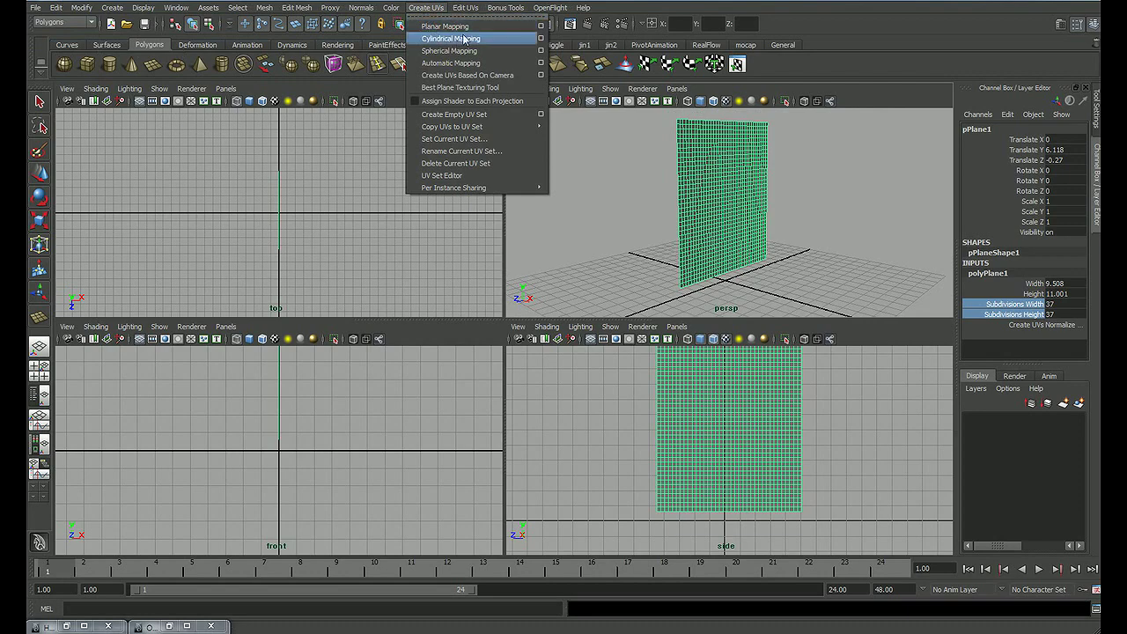
pyautogui.click(540, 27)
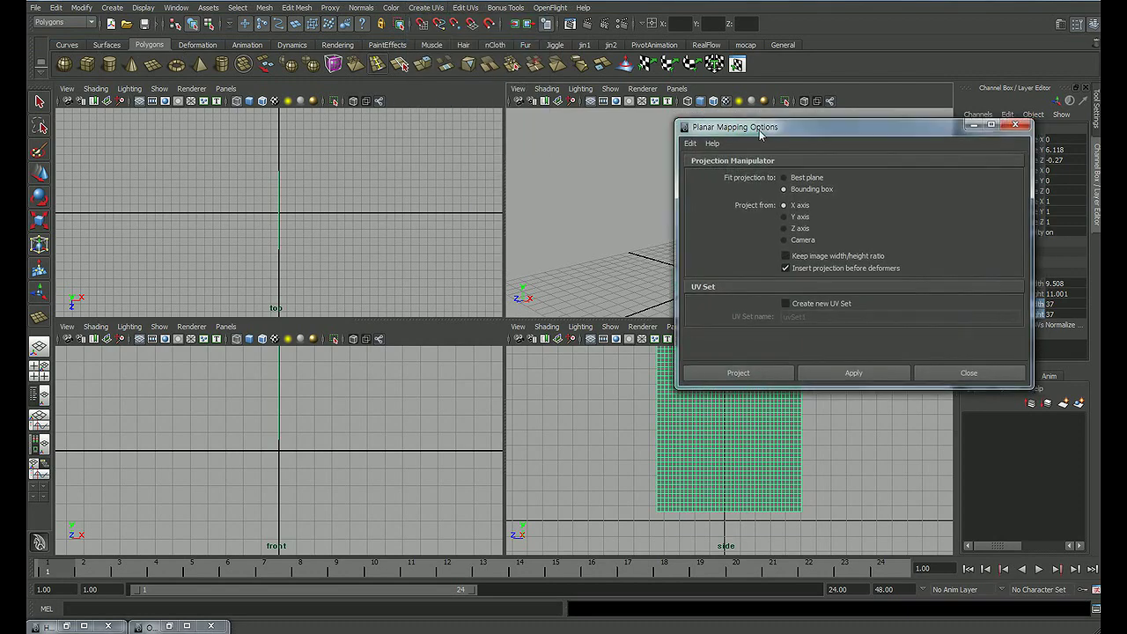
pyautogui.moveTo(775, 120); pyautogui.dragTo(366, 122)
pyautogui.keyDown('alt'); pyautogui.moveTo(779, 220); pyautogui.dragTo(739, 222); pyautogui.keyUp('alt')
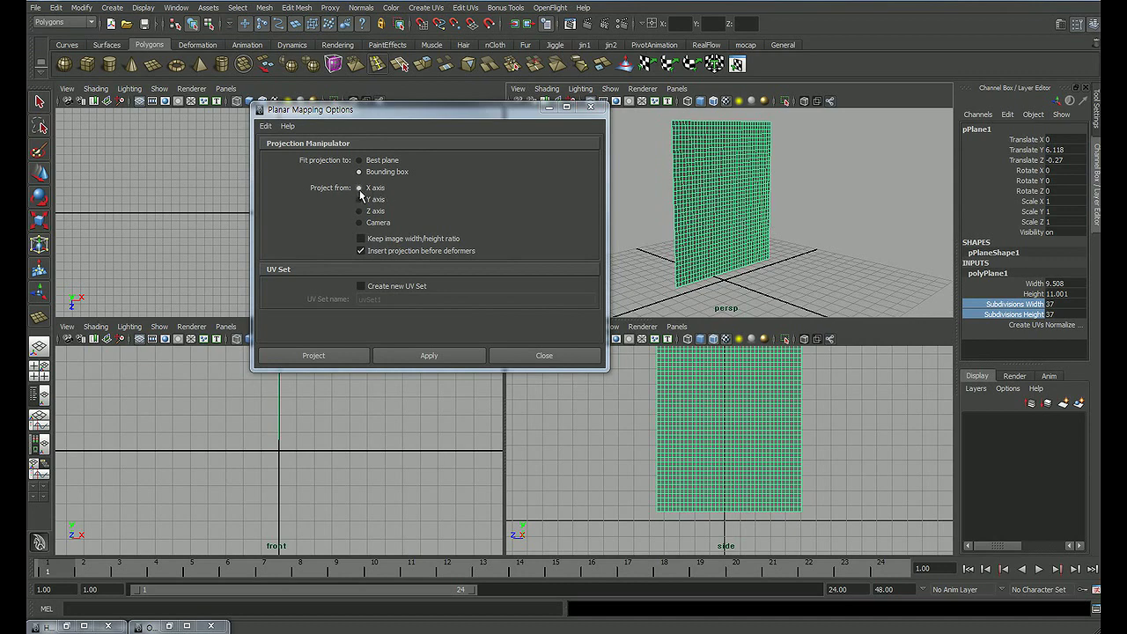
pyautogui.click(344, 356)
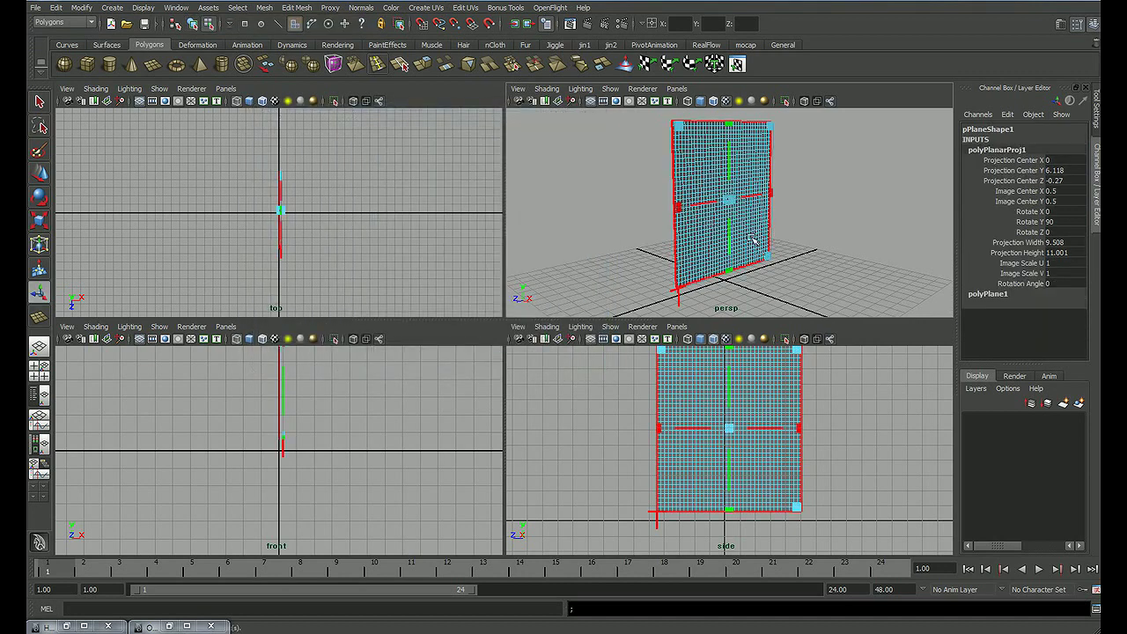
pyautogui.press('q')
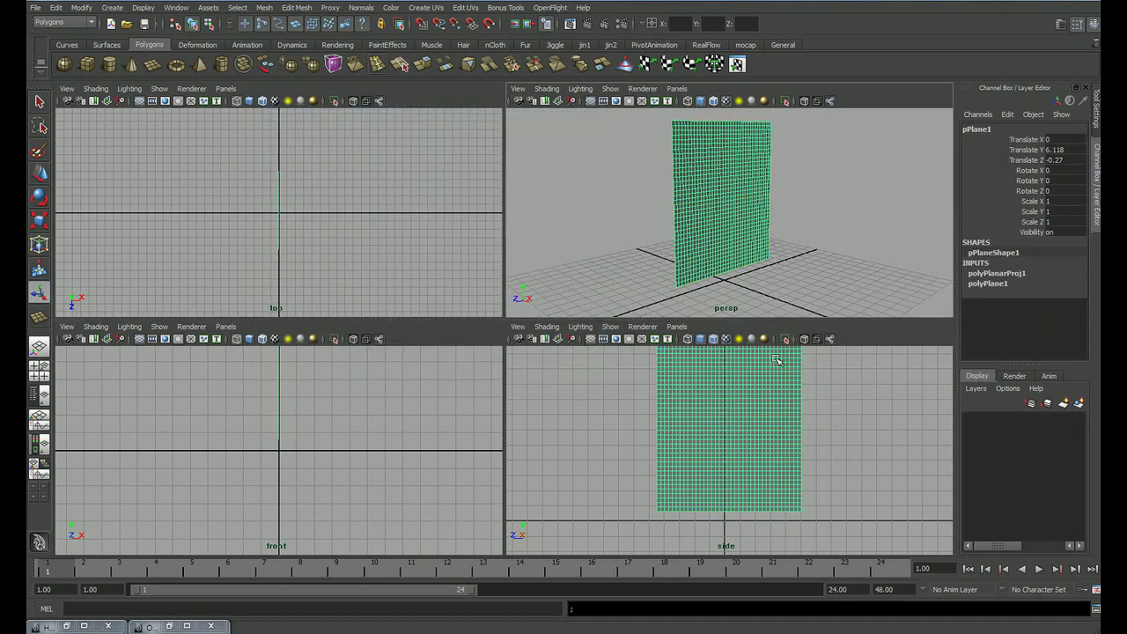
pyautogui.press('space')
pyautogui.keyDown('alt'); pyautogui.moveTo(693, 352); pyautogui.dragTo(725, 332, button='middle'); pyautogui.keyUp('alt')
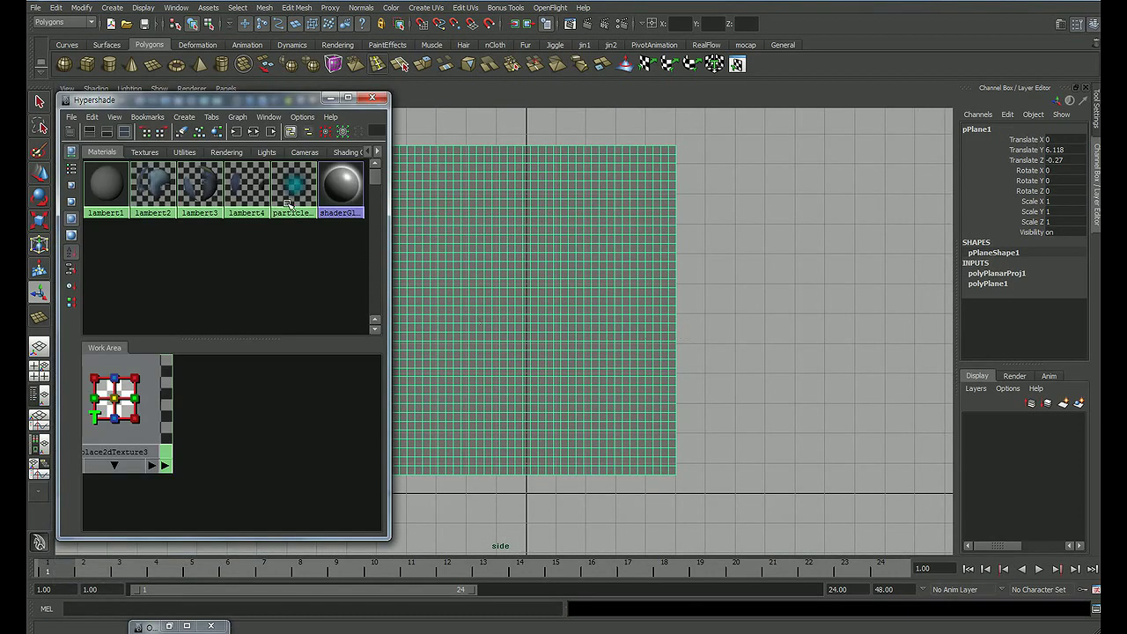
# Step: Delete the old lambert2, lambert3 and lambert4 materials in Hypershade
pyautogui.click(151, 187)
pyautogui.keyDown('shift'); pyautogui.click(247, 203); pyautogui.keyUp('shift')
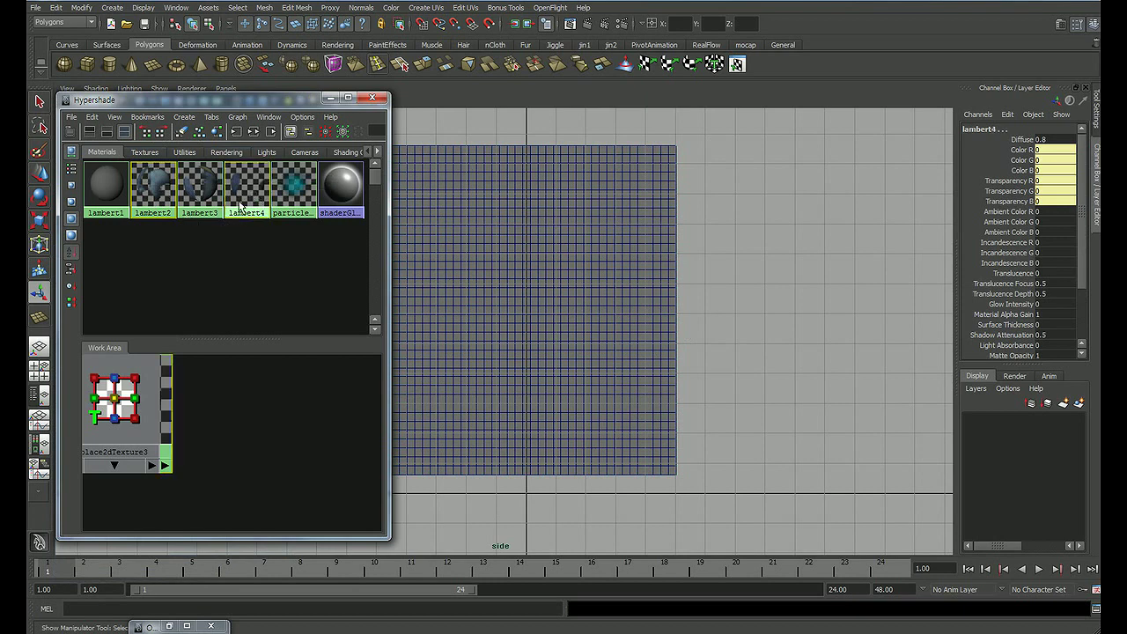
pyautogui.press('Delete')
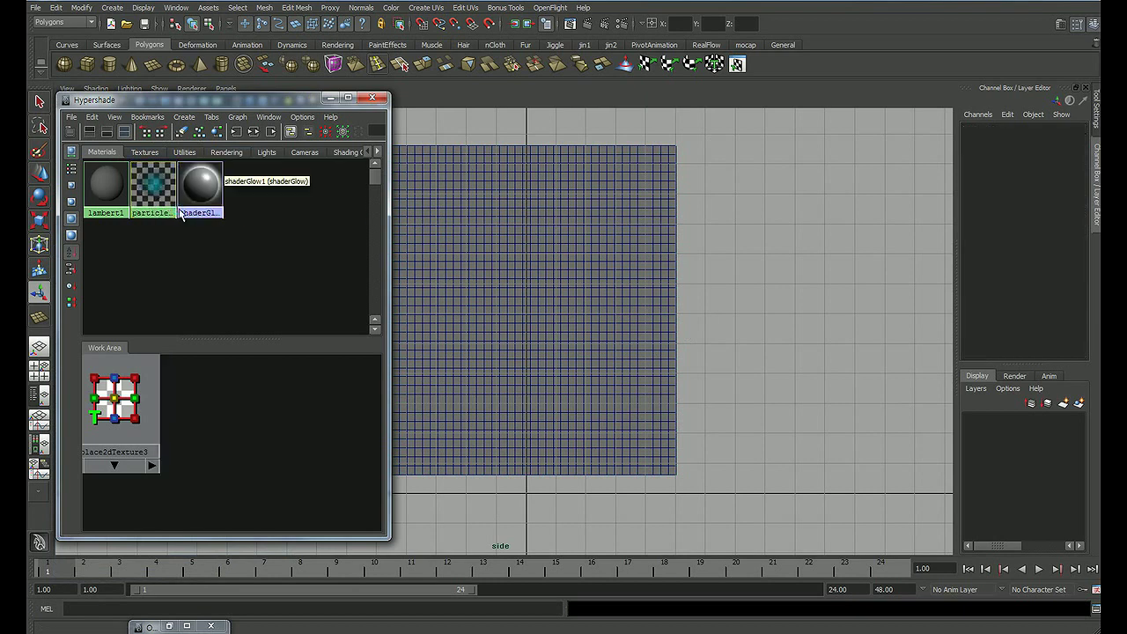
# Step: Create a new lambert5 material, assign it to the plane, and open its attributes
pyautogui.click(185, 117)
pyautogui.moveTo(246, 136)
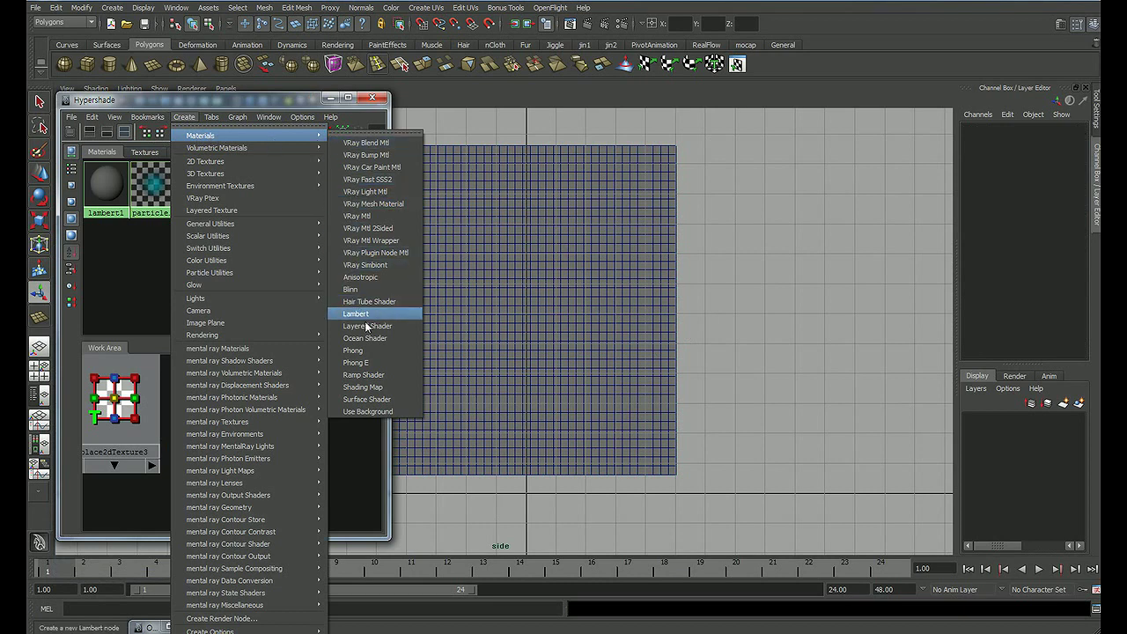
pyautogui.click(375, 317)
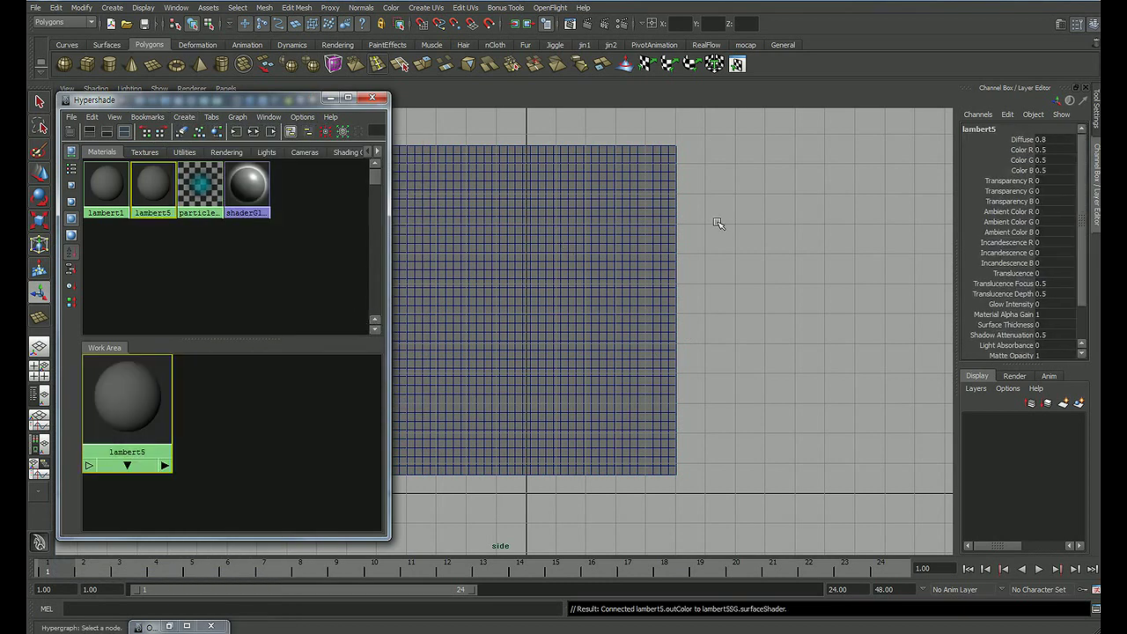
pyautogui.moveTo(718, 223); pyautogui.dragTo(651, 265)
pyautogui.moveTo(147, 183); pyautogui.dragTo(154, 156, button='right')
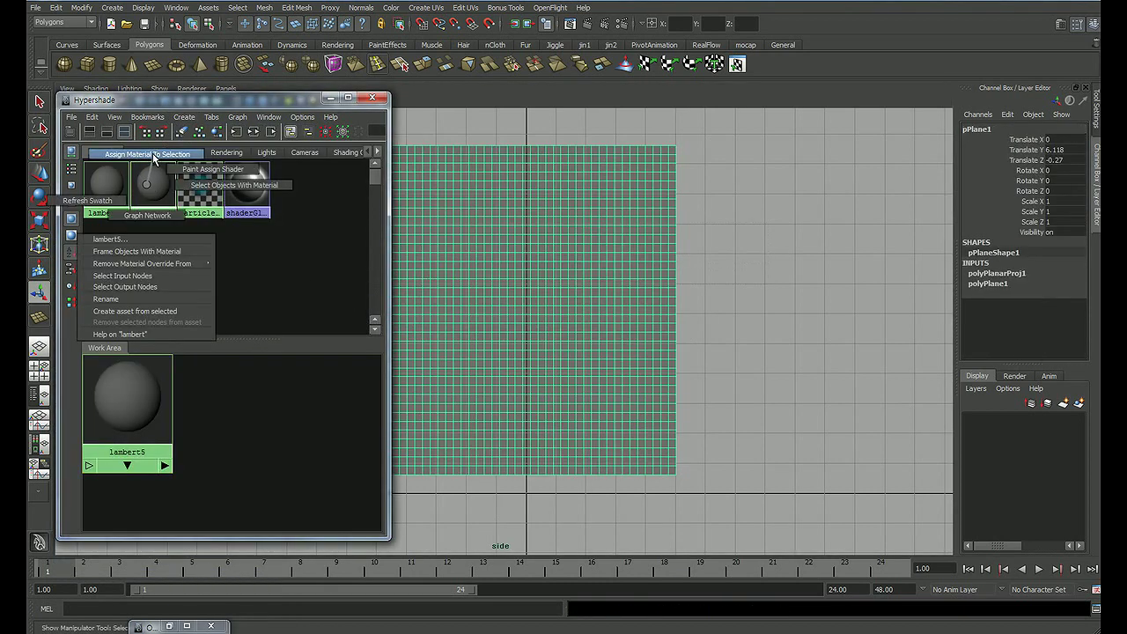
pyautogui.click(154, 194)
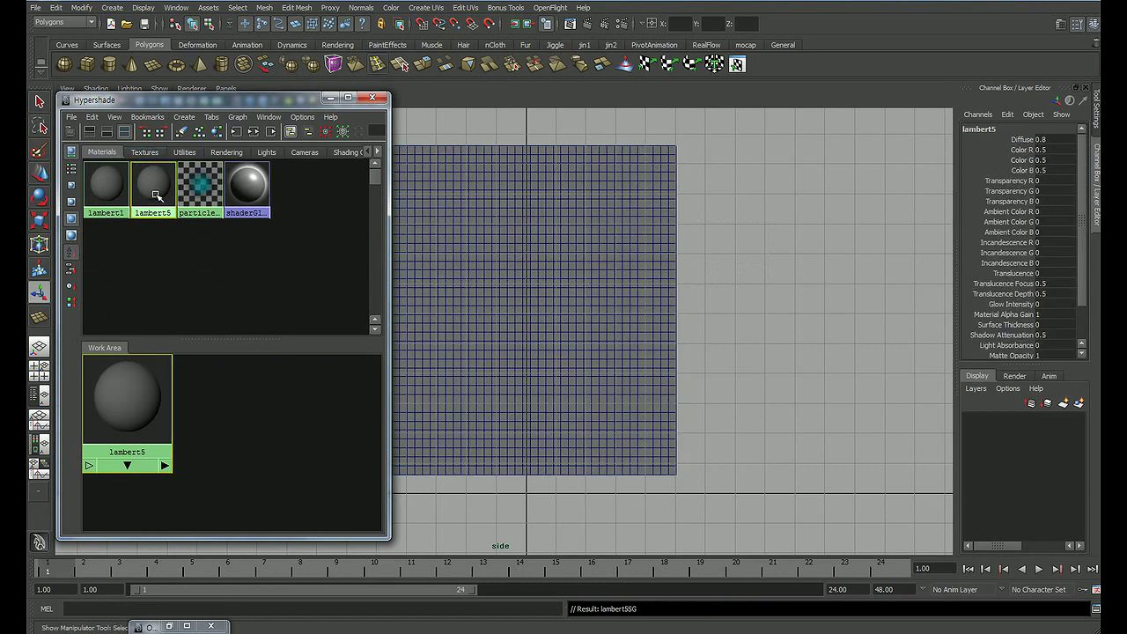
pyautogui.doubleClick(155, 193)
# Step: Map sourceimages/body.png into lambert5's colour as a file texture with Filter Type Off
pyautogui.click(1012, 262)
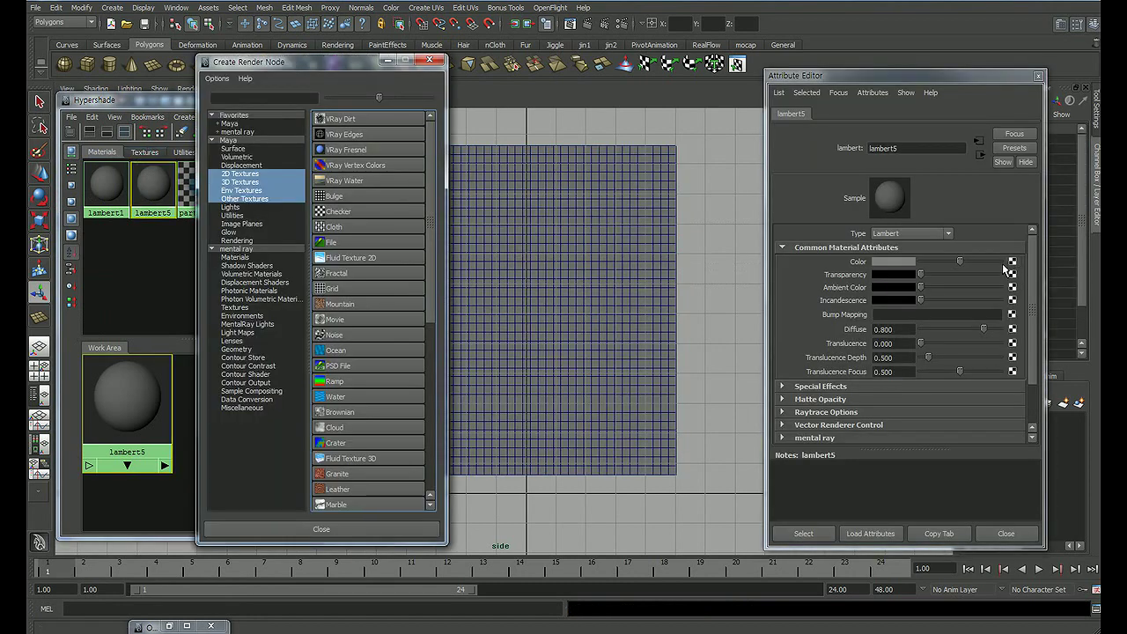
pyautogui.click(374, 250)
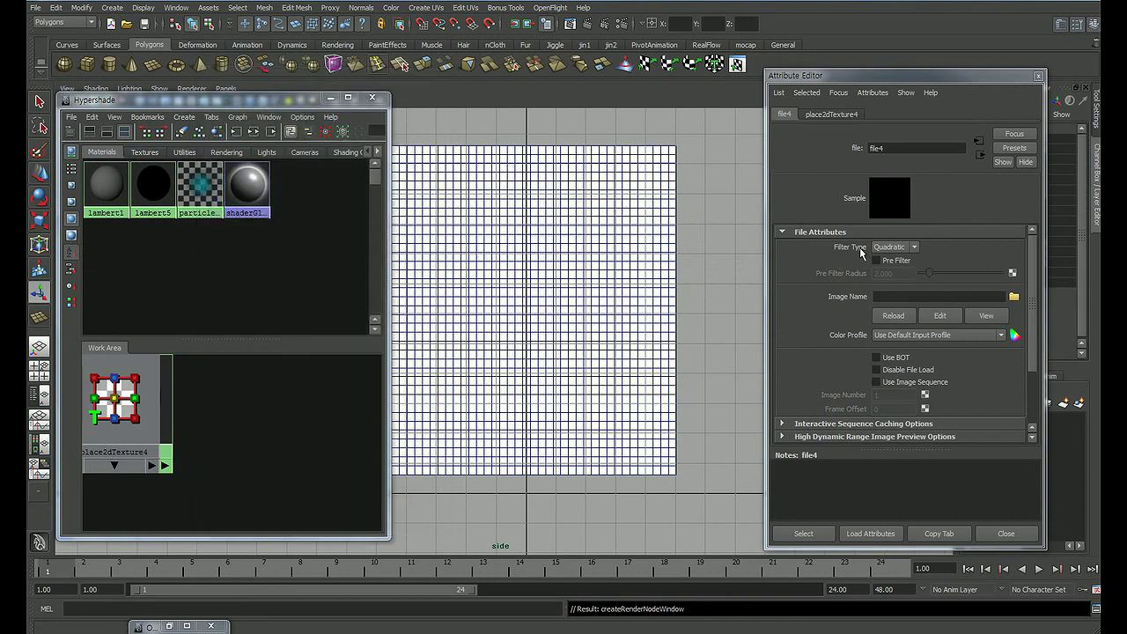
pyautogui.click(893, 247)
pyautogui.click(907, 284)
pyautogui.click(1013, 295)
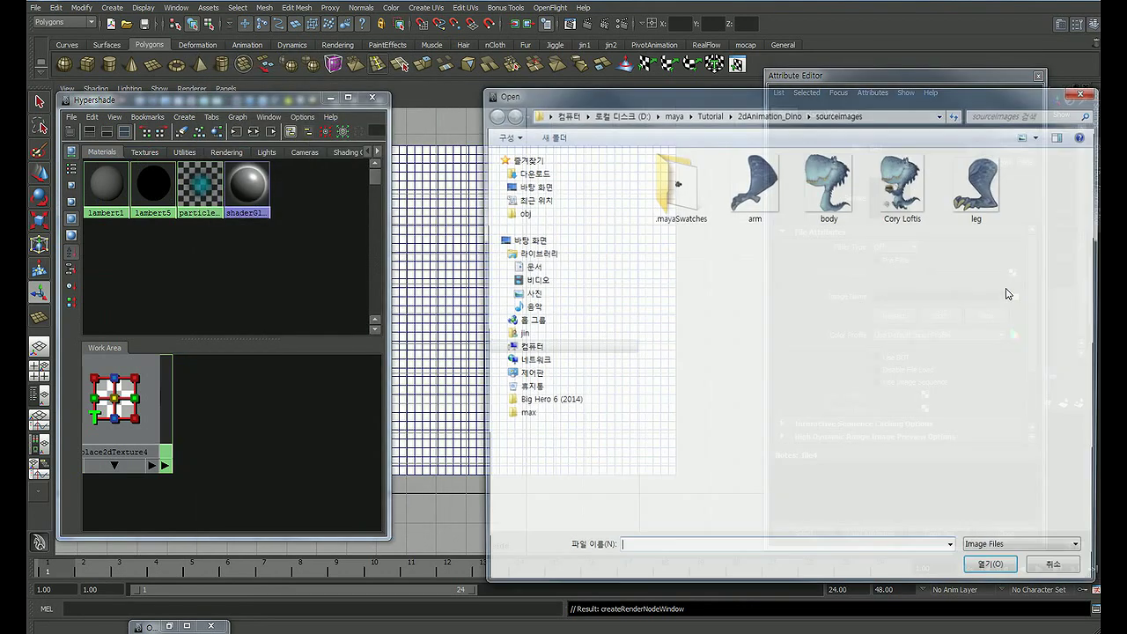
pyautogui.moveTo(875, 99); pyautogui.dragTo(716, 81)
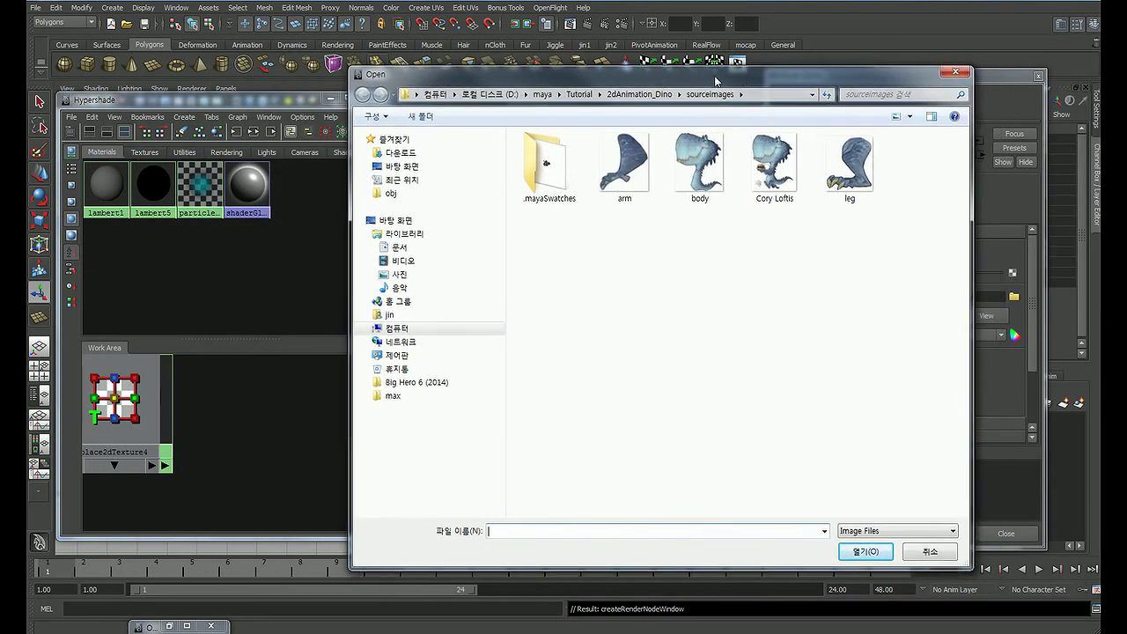
pyautogui.click(674, 211)
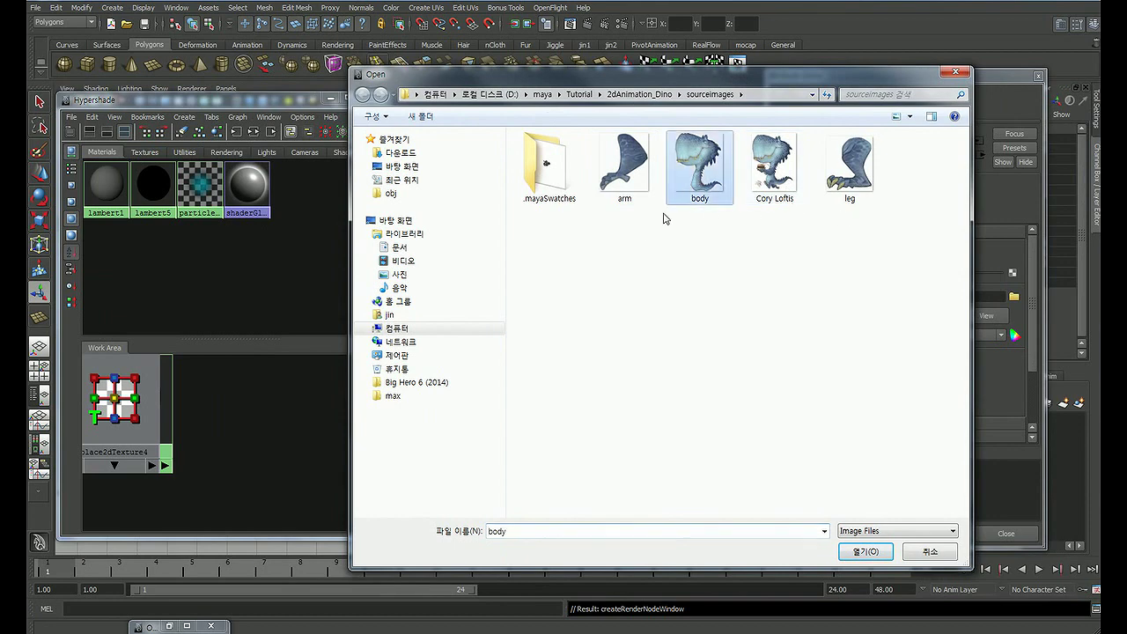
pyautogui.doubleClick(704, 213)
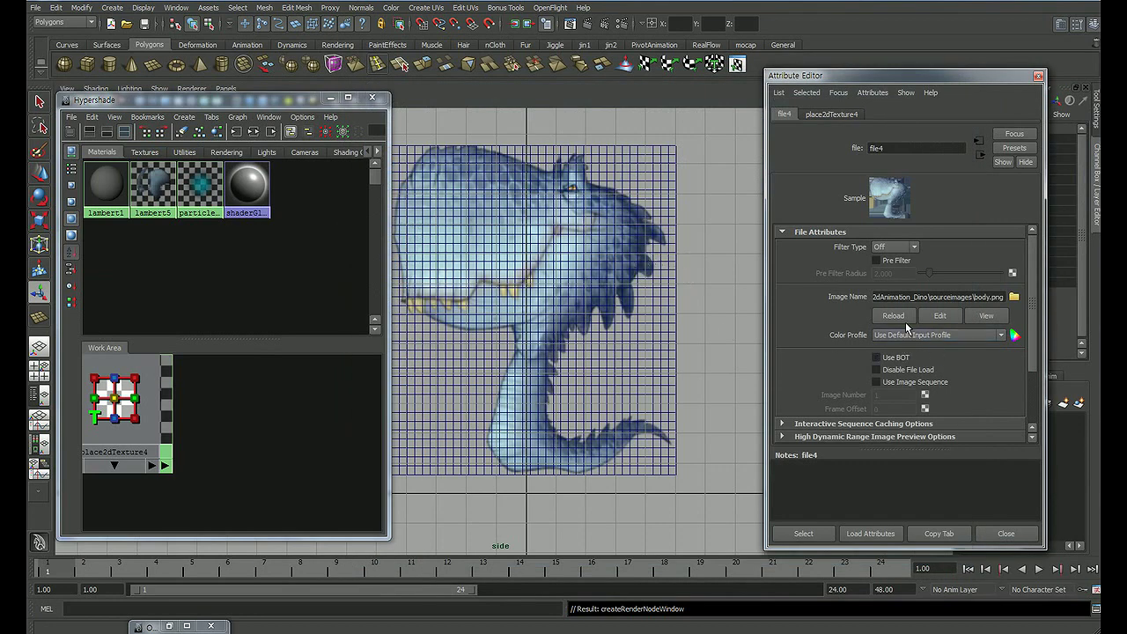
pyautogui.click(1004, 533)
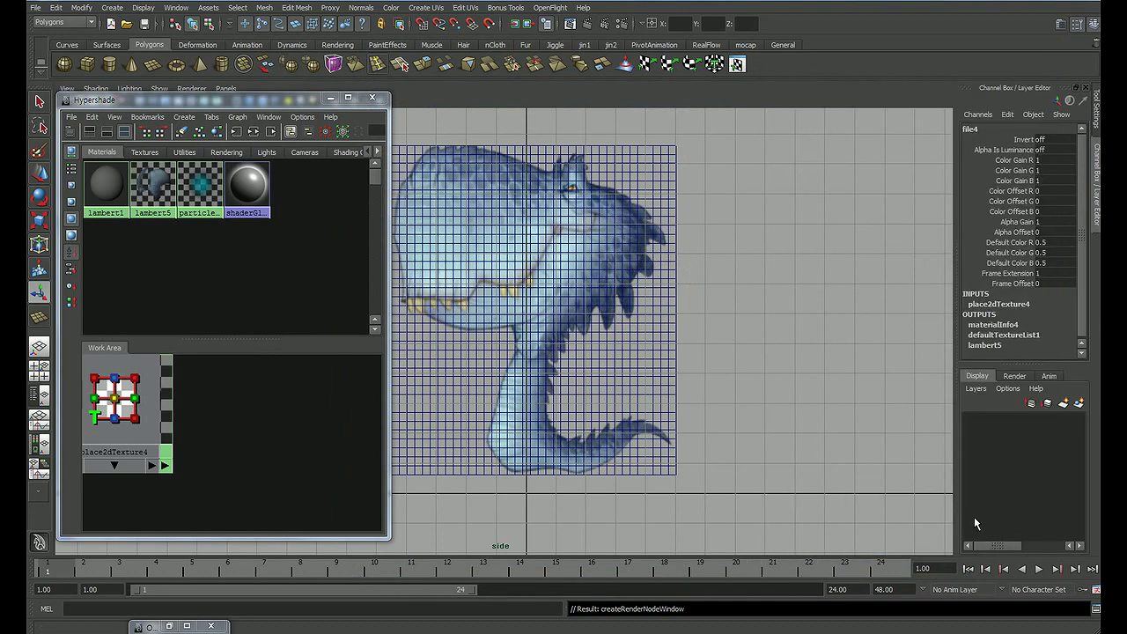
pyautogui.click(330, 96)
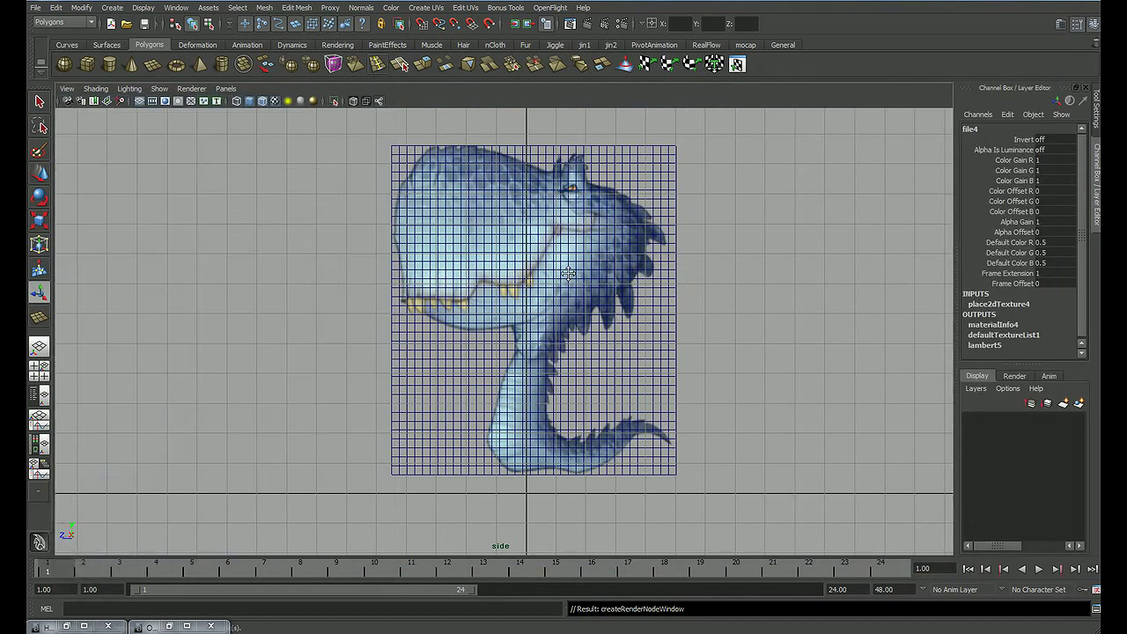
# Step: Move the textured plane up to Translate Y 6.655, Z 0.095
pyautogui.keyDown('alt'); pyautogui.moveTo(528, 260); pyautogui.dragTo(545, 260, button='middle'); pyautogui.keyUp('alt')
pyautogui.click(613, 318)
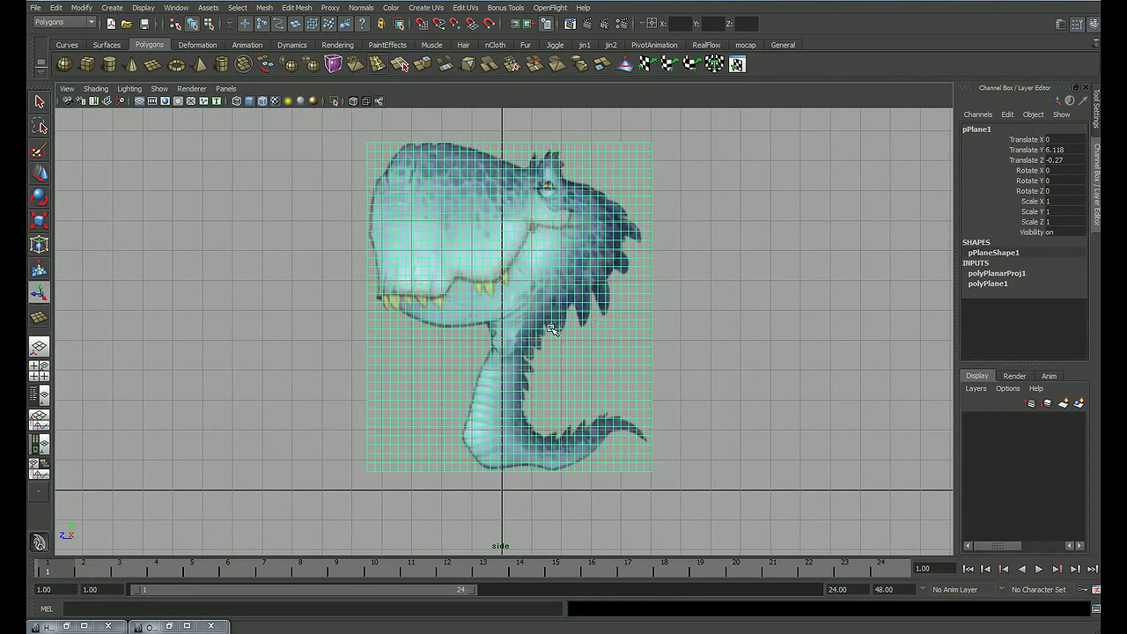
pyautogui.press('w')
pyautogui.moveTo(513, 313); pyautogui.dragTo(497, 292)
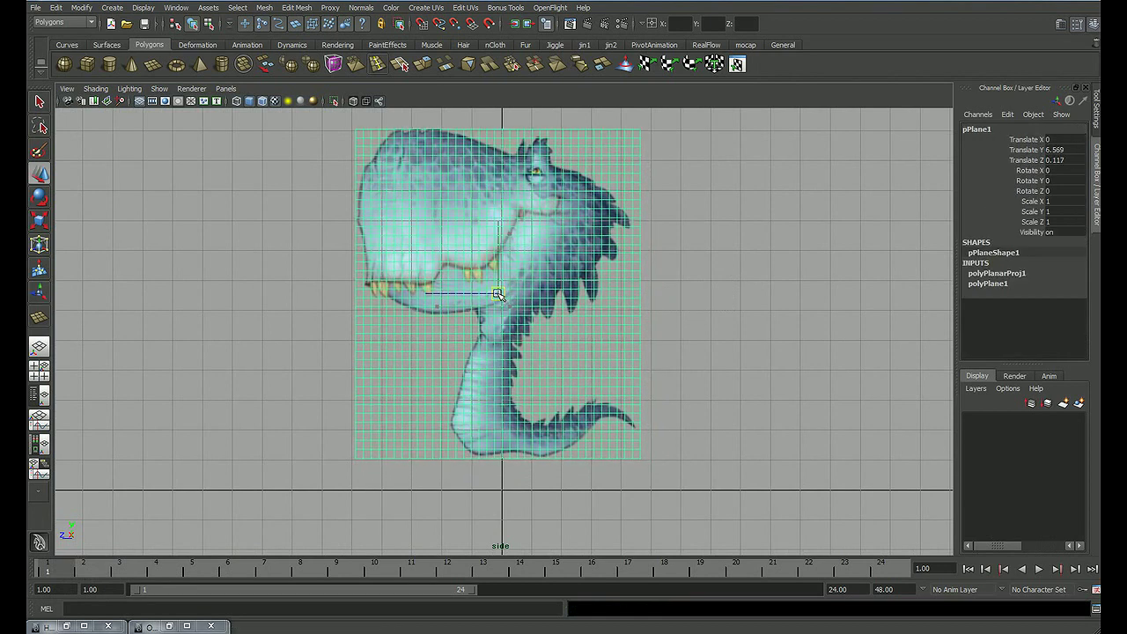
pyautogui.click(649, 282)
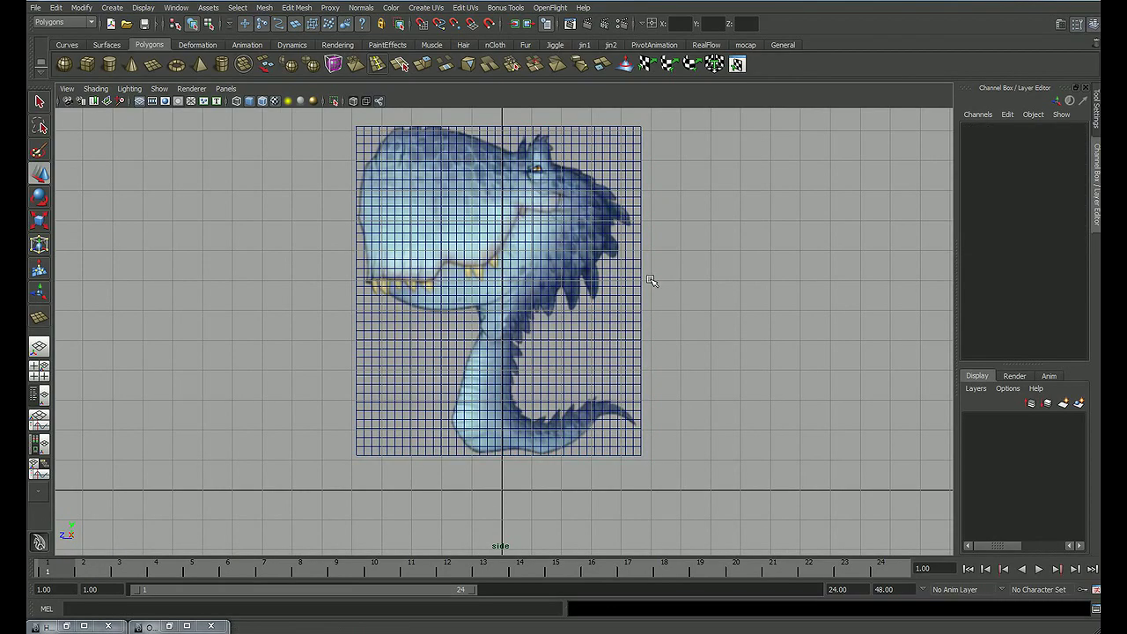
# Step: Hide the viewport grid, reselect the plane, and zoom in on the head
pyautogui.keyDown('alt'); pyautogui.moveTo(384, 235); pyautogui.dragTo(411, 273, button='middle'); pyautogui.keyUp('alt')
pyautogui.scroll(3, 411, 273)
pyautogui.click(141, 102)
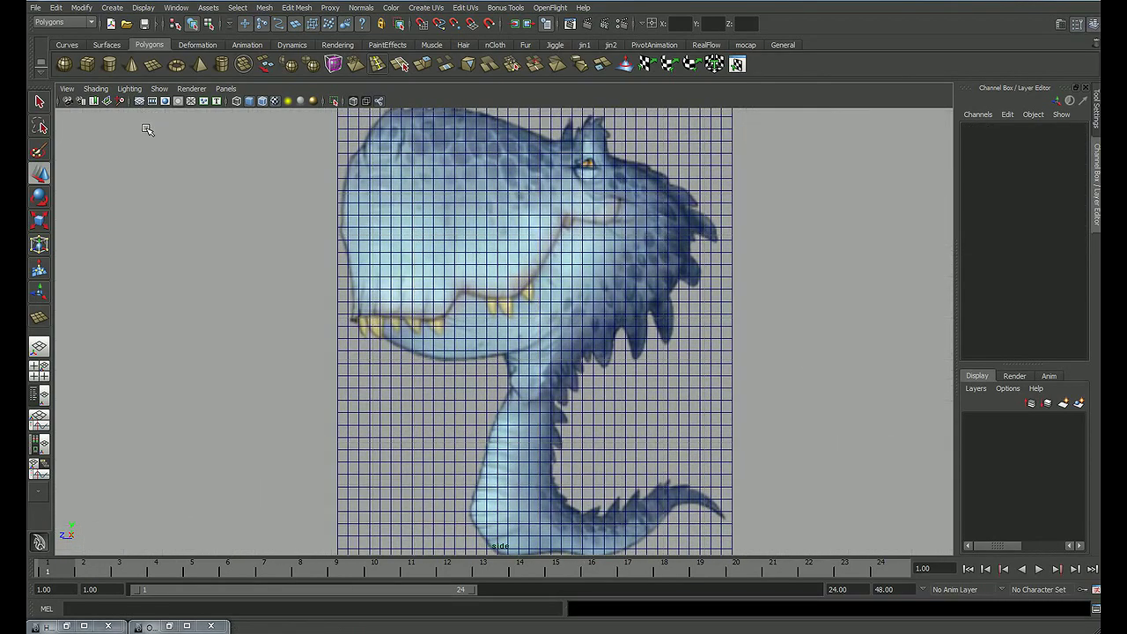
pyautogui.moveTo(527, 280)
pyautogui.keyDown('alt'); pyautogui.mouseDown(button='middle')
pyautogui.moveTo(570, 262)
pyautogui.moveTo(557, 235)
pyautogui.mouseUp(button='middle'); pyautogui.keyUp('alt')
pyautogui.scroll(1, 753, 251)
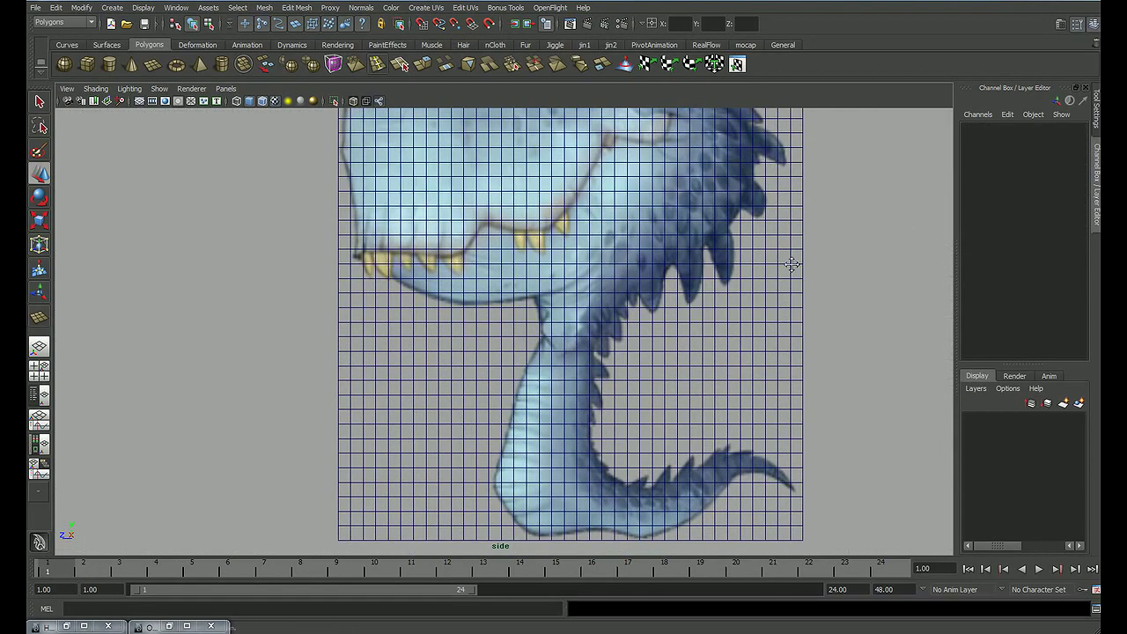
pyautogui.scroll(1, 806, 260)
pyautogui.click(493, 265)
pyautogui.scroll(1, 489, 264)
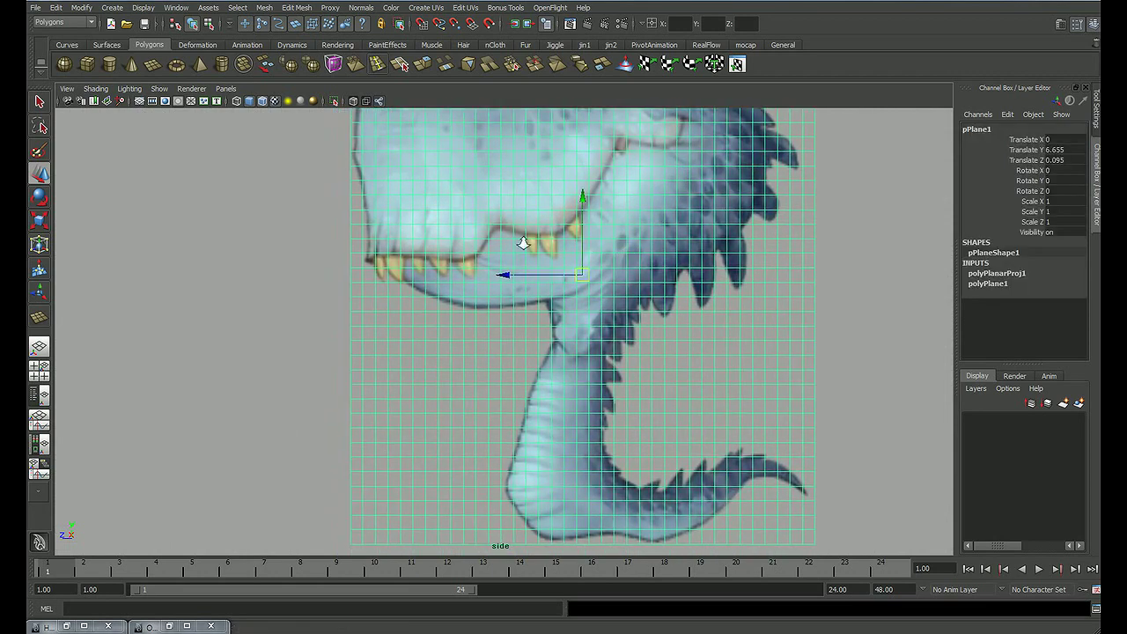
pyautogui.scroll(1, 524, 249)
pyautogui.scroll(1, 524, 250)
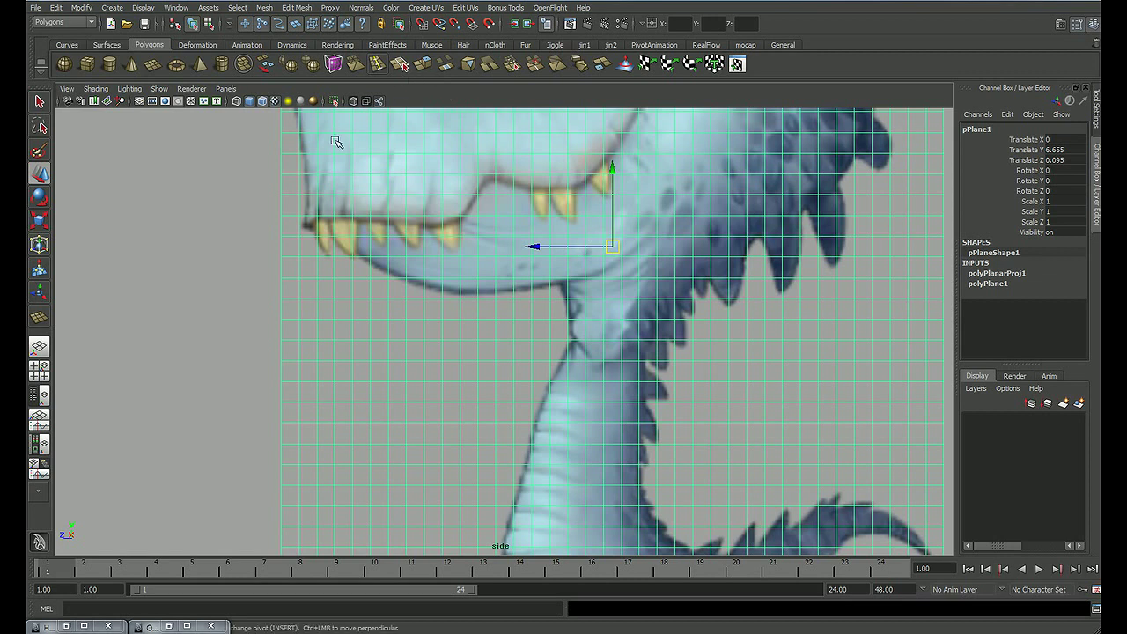
# Step: In face mode, lasso and delete the empty faces under the jaw and neck
pyautogui.press('F8')
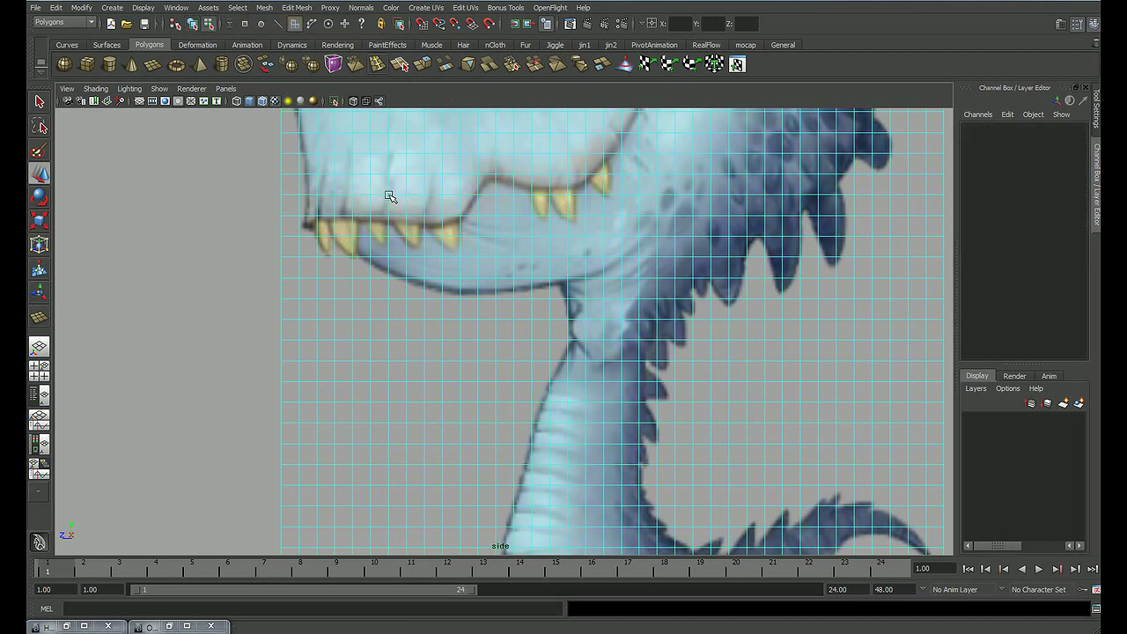
pyautogui.click(39, 126)
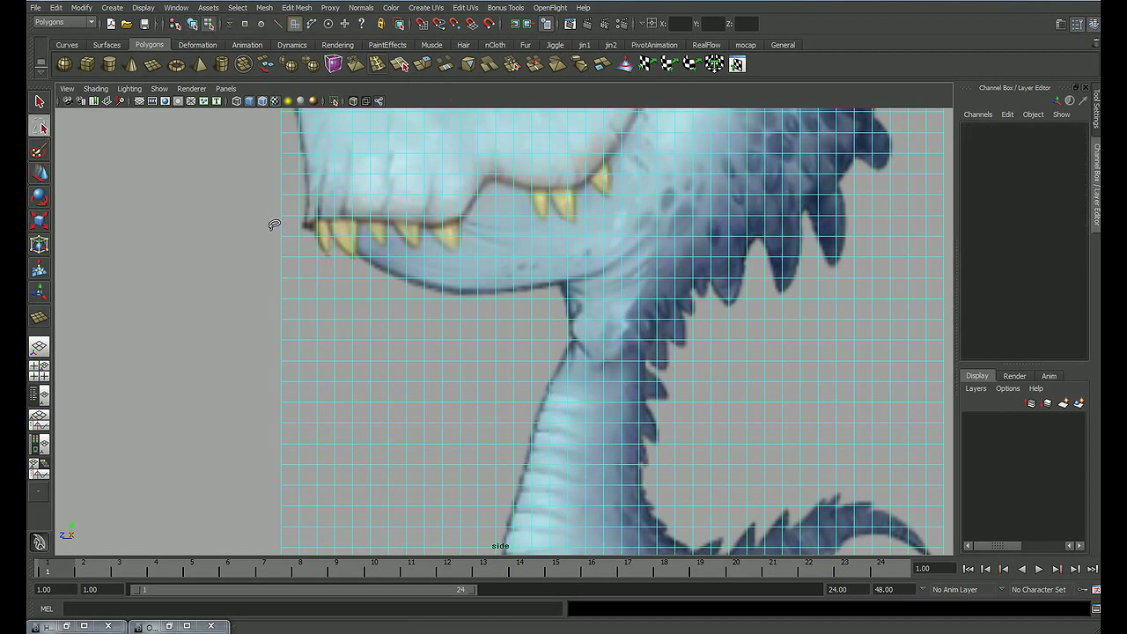
pyautogui.moveTo(274, 225); pyautogui.dragTo(487, 489)
pyautogui.moveTo(176, 461); pyautogui.dragTo(206, 335)
pyautogui.press('Delete')
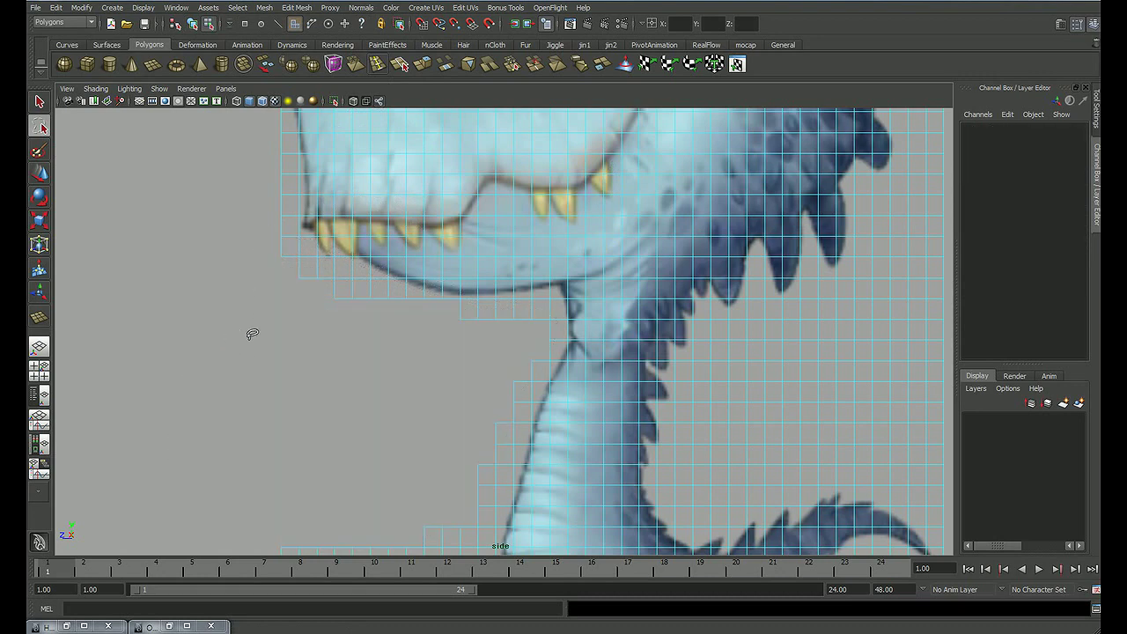
# Step: Lasso and delete the empty faces beside and above the tail
pyautogui.keyDown('alt'); pyautogui.moveTo(689, 425); pyautogui.dragTo(615, 222, button='middle'); pyautogui.keyUp('alt')
pyautogui.moveTo(454, 264); pyautogui.dragTo(499, 413)
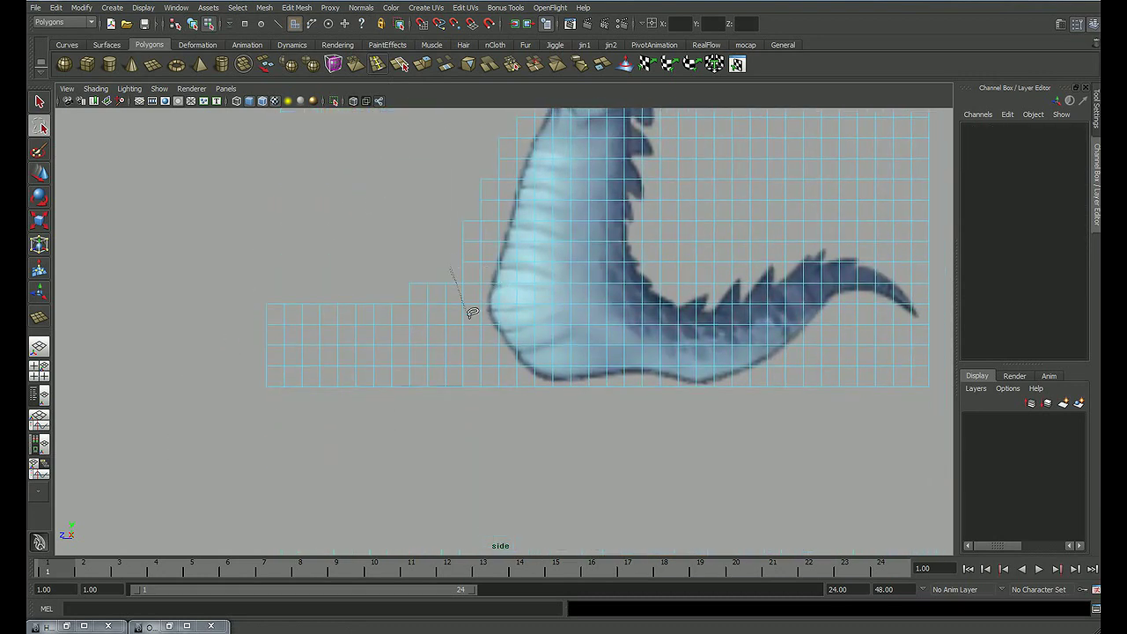
pyautogui.moveTo(367, 236); pyautogui.dragTo(321, 237)
pyautogui.press('Delete')
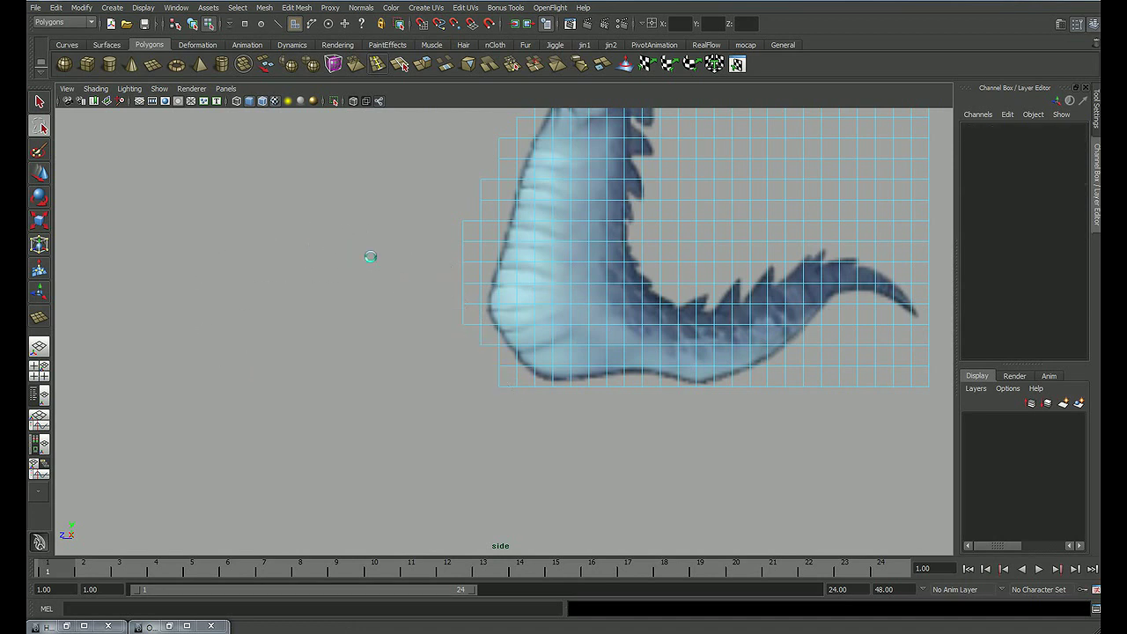
pyautogui.moveTo(772, 388); pyautogui.dragTo(860, 313)
pyautogui.moveTo(925, 388); pyautogui.dragTo(794, 421)
pyautogui.press('Delete')
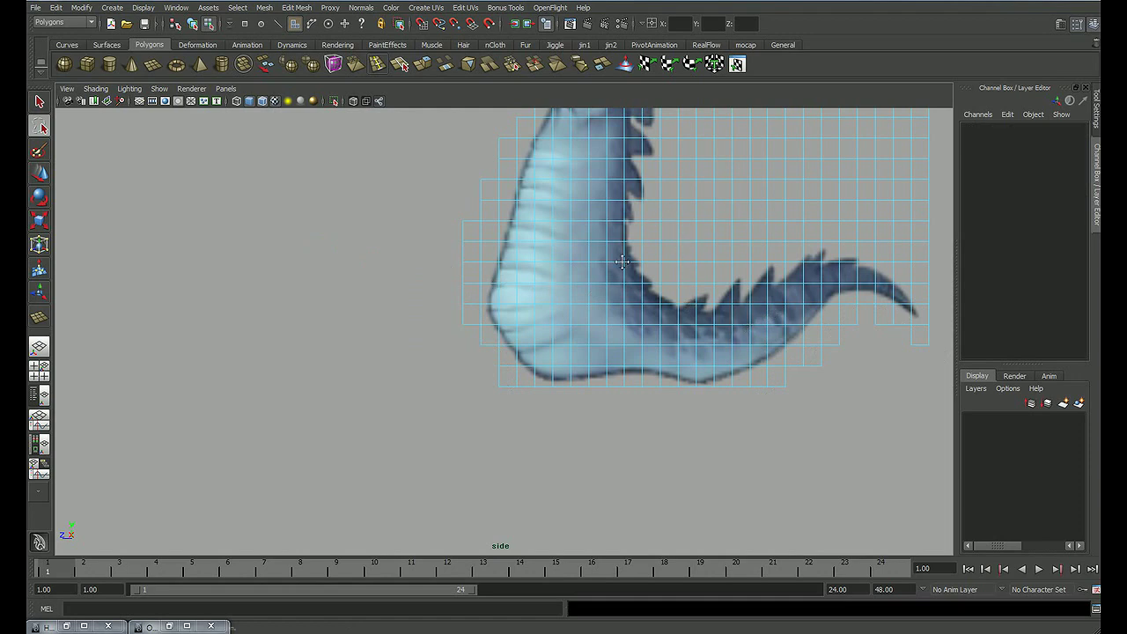
# Step: Delete the empty faces right of the neck and behind the head
pyautogui.keyDown('alt'); pyautogui.moveTo(786, 405); pyautogui.dragTo(485, 445, button='middle'); pyautogui.keyUp('alt')
pyautogui.moveTo(771, 137)
pyautogui.mouseDown()
pyautogui.moveTo(501, 404)
pyautogui.moveTo(543, 471)
pyautogui.mouseUp()
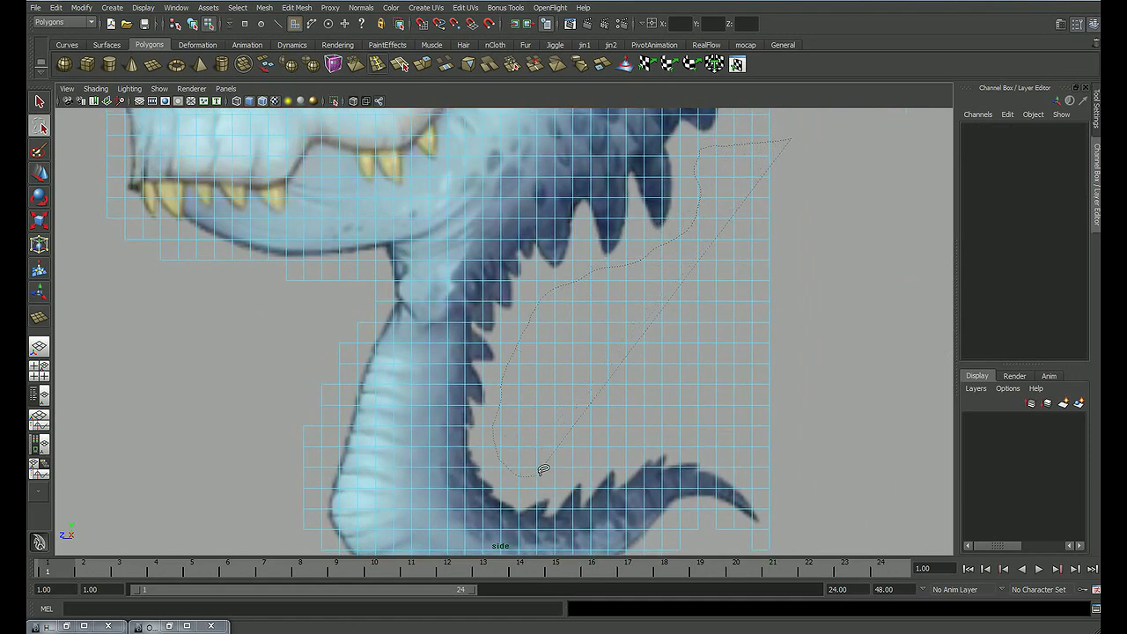
pyautogui.moveTo(878, 428); pyautogui.dragTo(850, 206)
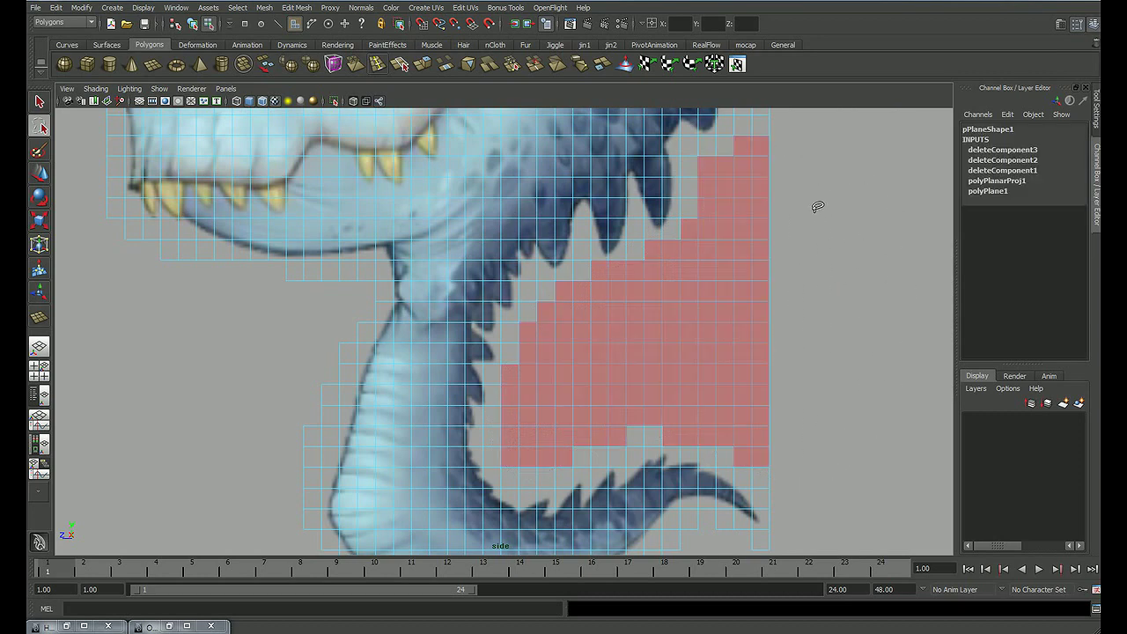
pyautogui.press('Delete')
pyautogui.keyDown('alt'); pyautogui.moveTo(535, 162); pyautogui.dragTo(748, 412, button='middle'); pyautogui.keyUp('alt')
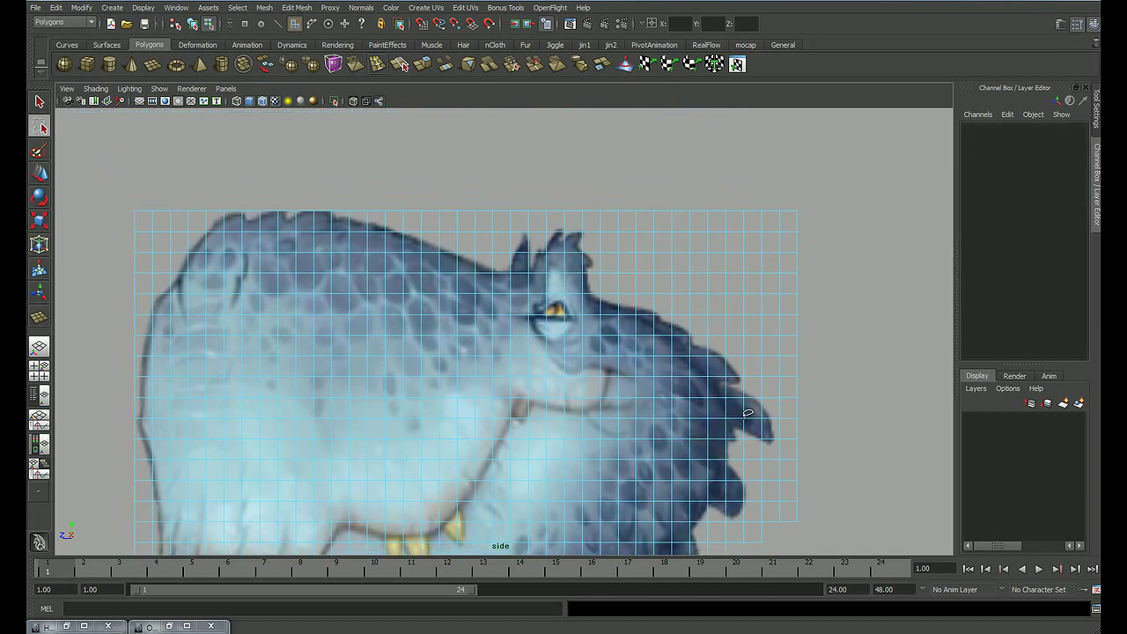
pyautogui.moveTo(707, 299); pyautogui.dragTo(616, 221)
pyautogui.moveTo(871, 260); pyautogui.dragTo(867, 260)
pyautogui.press('Delete')
# Step: Box-select and delete empty faces along the top of the head and near the snout
pyautogui.keyDown('alt'); pyautogui.moveTo(483, 211); pyautogui.dragTo(649, 191, button='middle'); pyautogui.keyUp('alt')
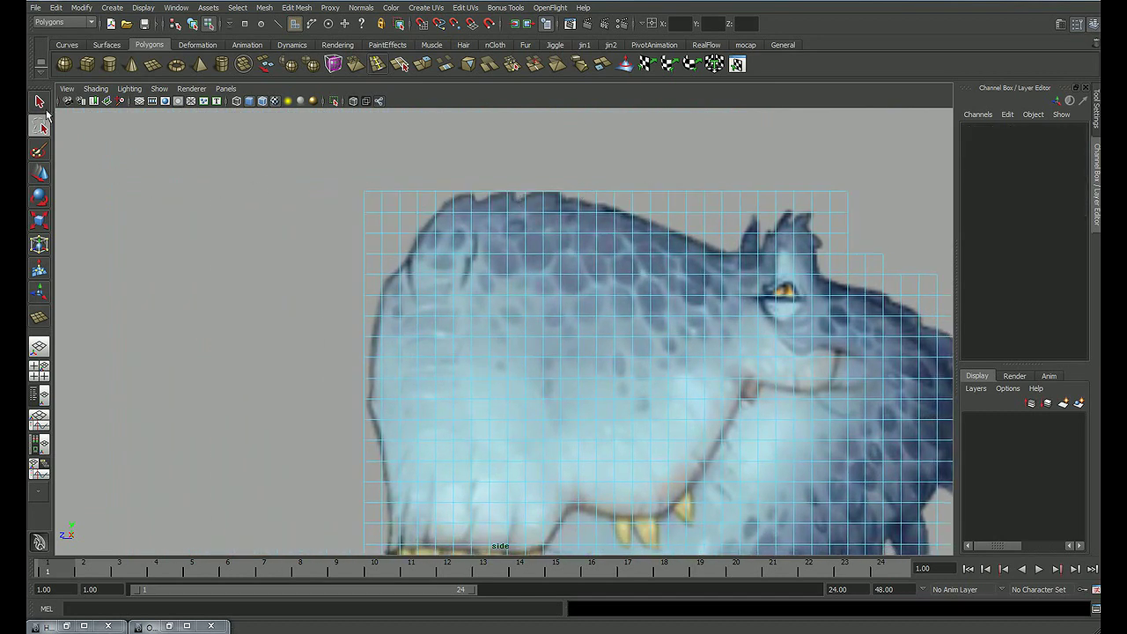
pyautogui.click(40, 104)
pyautogui.moveTo(336, 227)
pyautogui.mouseDown()
pyautogui.moveTo(315, 233)
pyautogui.moveTo(329, 251)
pyautogui.mouseUp()
pyautogui.press('Delete')
pyautogui.press('Delete')
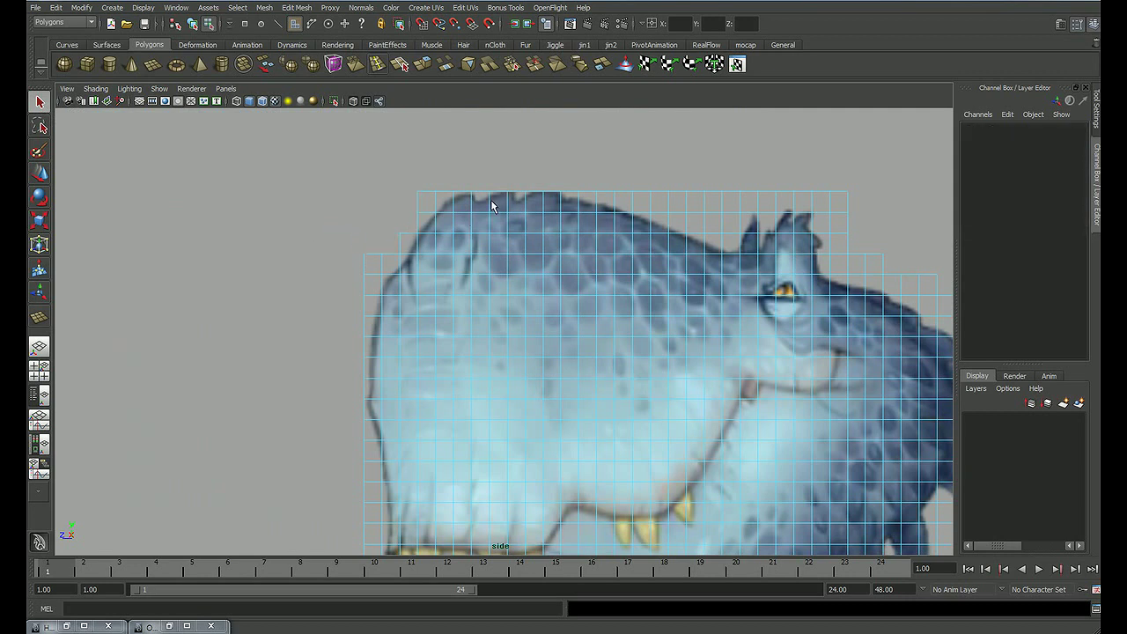
pyautogui.press('Delete')
pyautogui.moveTo(647, 184)
pyautogui.mouseDown()
pyautogui.moveTo(734, 199)
pyautogui.moveTo(732, 224)
pyautogui.mouseUp()
pyautogui.press('Delete')
pyautogui.moveTo(852, 206); pyautogui.dragTo(852, 206)
pyautogui.press('Delete')
# Step: Try picking single empty faces beside the neck, ending with nothing deleted
pyautogui.moveTo(658, 412)
pyautogui.keyDown('alt'); pyautogui.mouseDown(button='middle')
pyautogui.moveTo(667, 219)
pyautogui.moveTo(441, 208)
pyautogui.mouseUp(button='middle'); pyautogui.keyUp('alt')
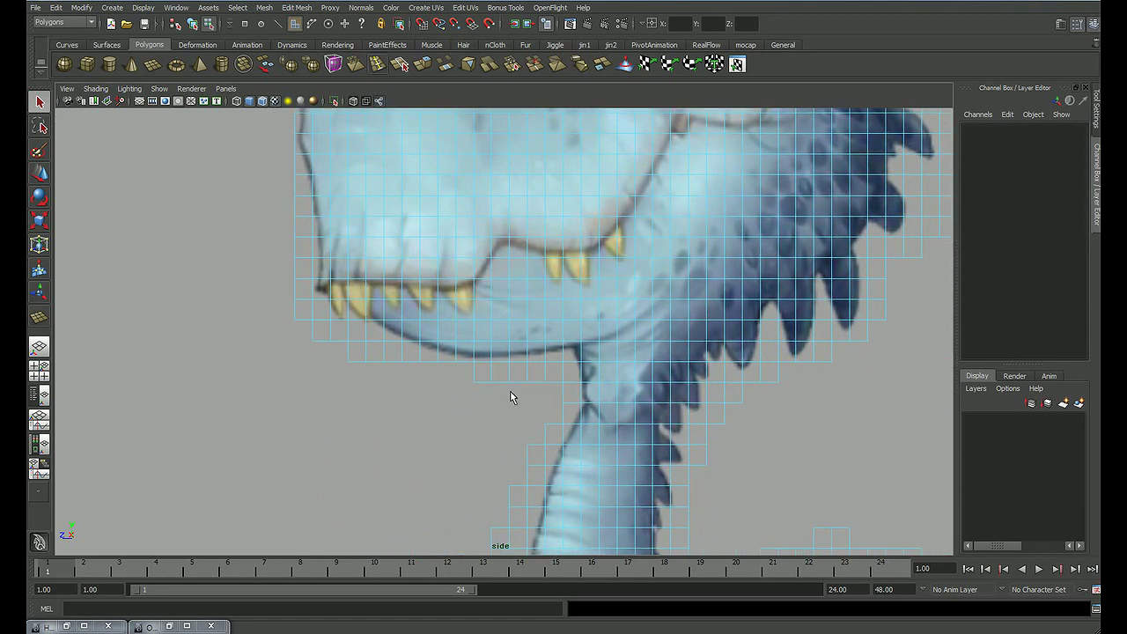
pyautogui.keyDown('alt'); pyautogui.moveTo(510, 398); pyautogui.dragTo(463, 285, button='middle'); pyautogui.keyUp('alt')
pyautogui.moveTo(478, 396); pyautogui.dragTo(465, 398)
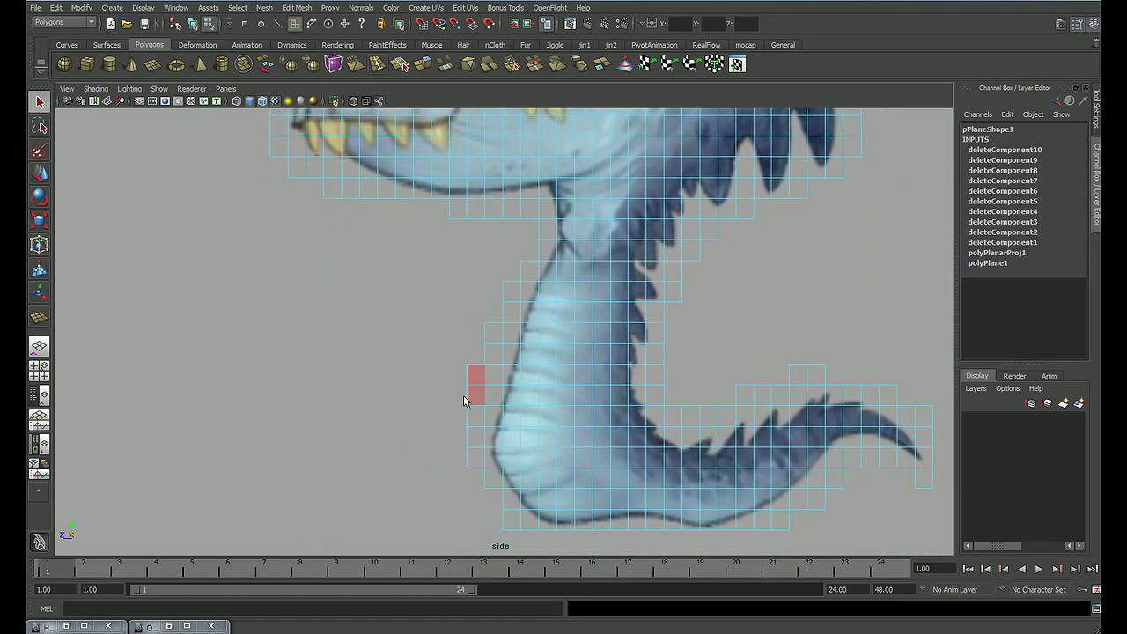
pyautogui.click(454, 388)
pyautogui.click(490, 333)
pyautogui.click(484, 365)
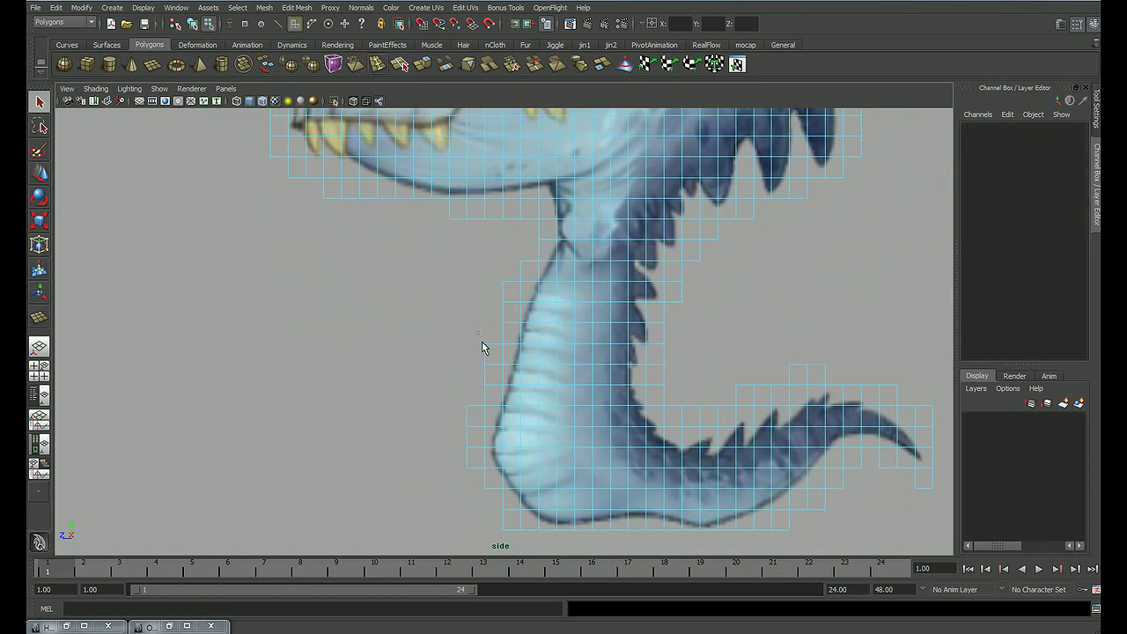
pyautogui.click(493, 352)
pyautogui.click(495, 335)
pyautogui.press('Delete')
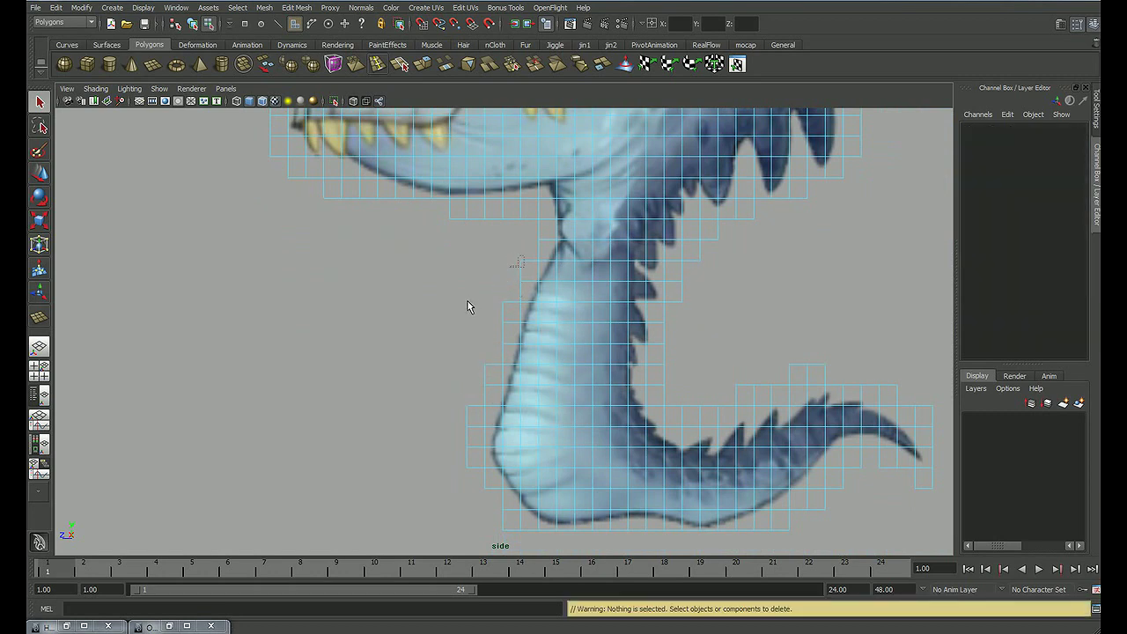
# Step: Delete two faces above the tail and three faces along its lower edge
pyautogui.keyDown('alt'); pyautogui.moveTo(674, 368); pyautogui.dragTo(532, 304, button='middle'); pyautogui.keyUp('alt')
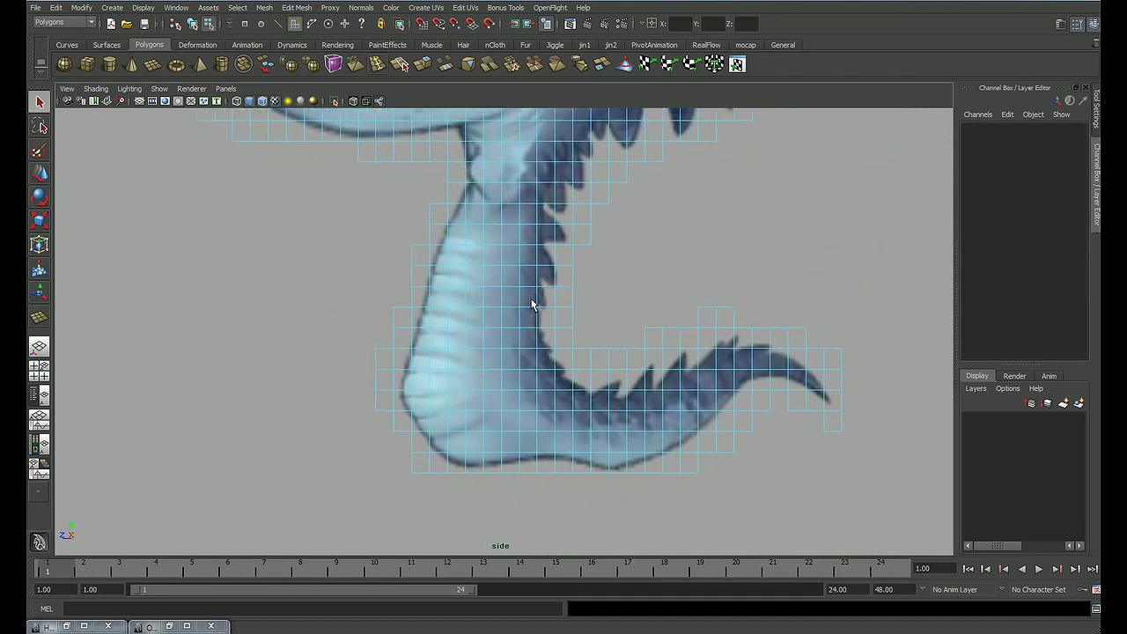
pyautogui.keyDown('alt'); pyautogui.moveTo(589, 407); pyautogui.dragTo(466, 425, button='middle'); pyautogui.keyUp('alt')
pyautogui.moveTo(636, 322); pyautogui.dragTo(533, 341)
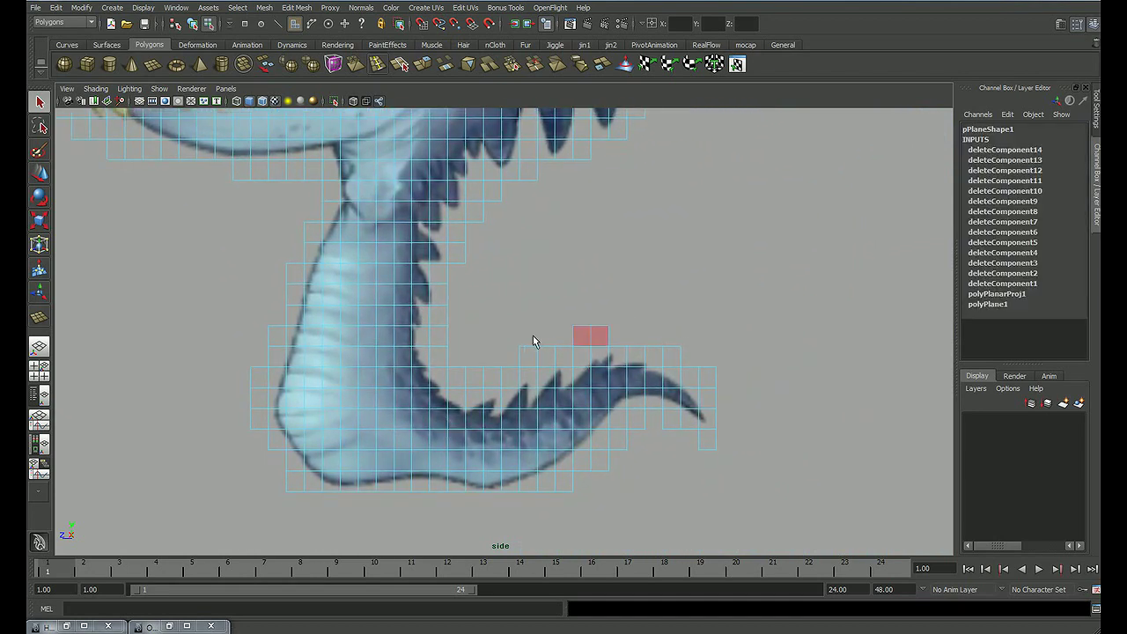
pyautogui.press('Delete')
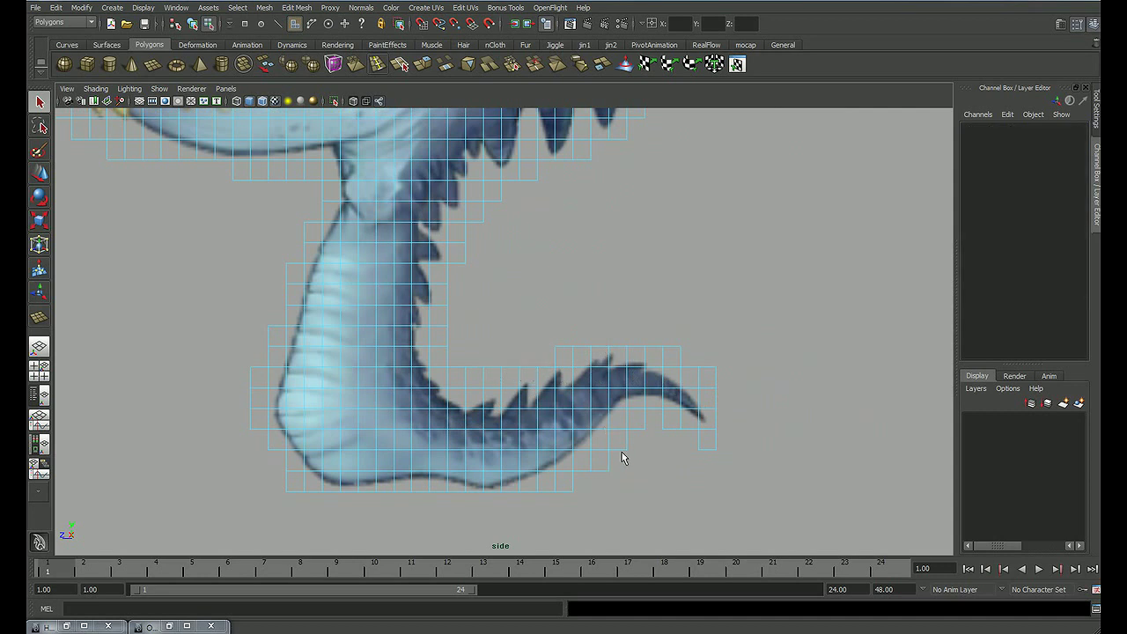
pyautogui.moveTo(607, 475); pyautogui.dragTo(599, 490)
pyautogui.press('Delete')
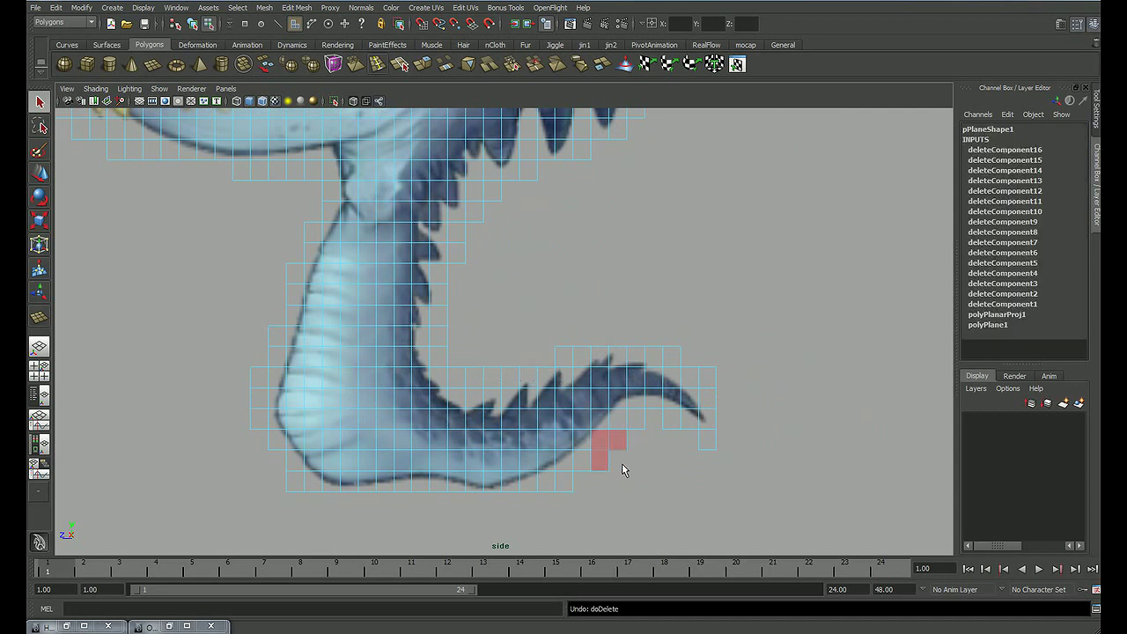
pyautogui.click(629, 467)
pyautogui.click(613, 470)
pyautogui.keyDown('shift'); pyautogui.click(598, 484); pyautogui.keyUp('shift')
pyautogui.keyDown('shift'); pyautogui.click(566, 504); pyautogui.keyUp('shift')
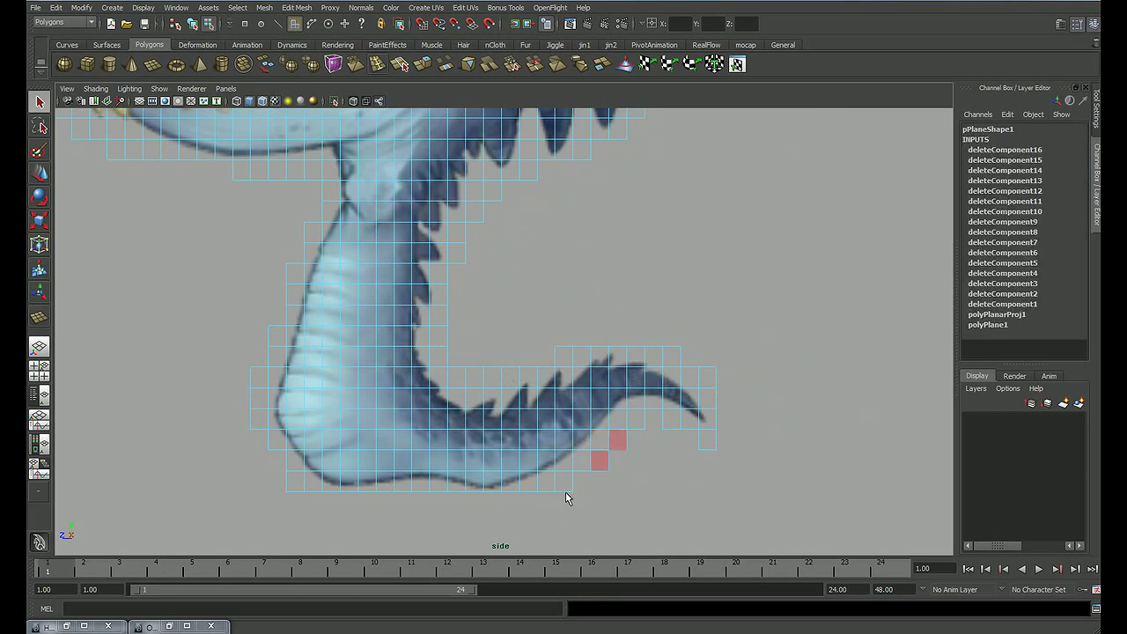
pyautogui.press('Delete')
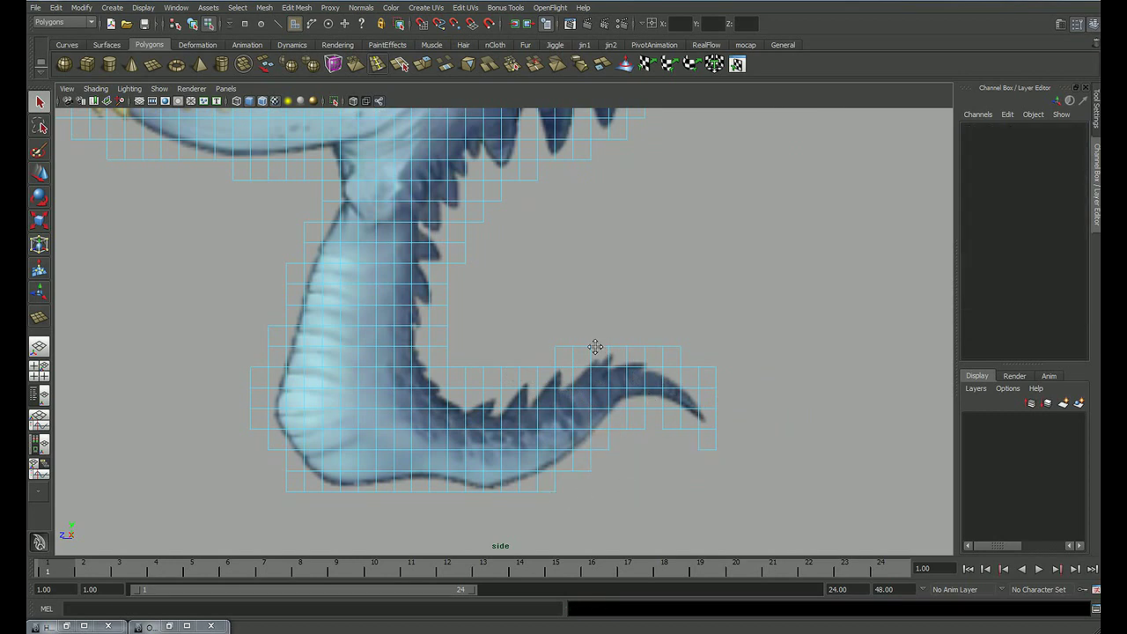
# Step: Zoom in on the head to inspect the faces behind the frills, then pan across the plane
pyautogui.moveTo(595, 347)
pyautogui.keyDown('alt'); pyautogui.mouseDown(button='middle')
pyautogui.moveTo(616, 390)
pyautogui.moveTo(623, 335)
pyautogui.mouseUp(button='middle'); pyautogui.keyUp('alt')
pyautogui.scroll(3, 566, 410)
pyautogui.scroll(3, 479, 470)
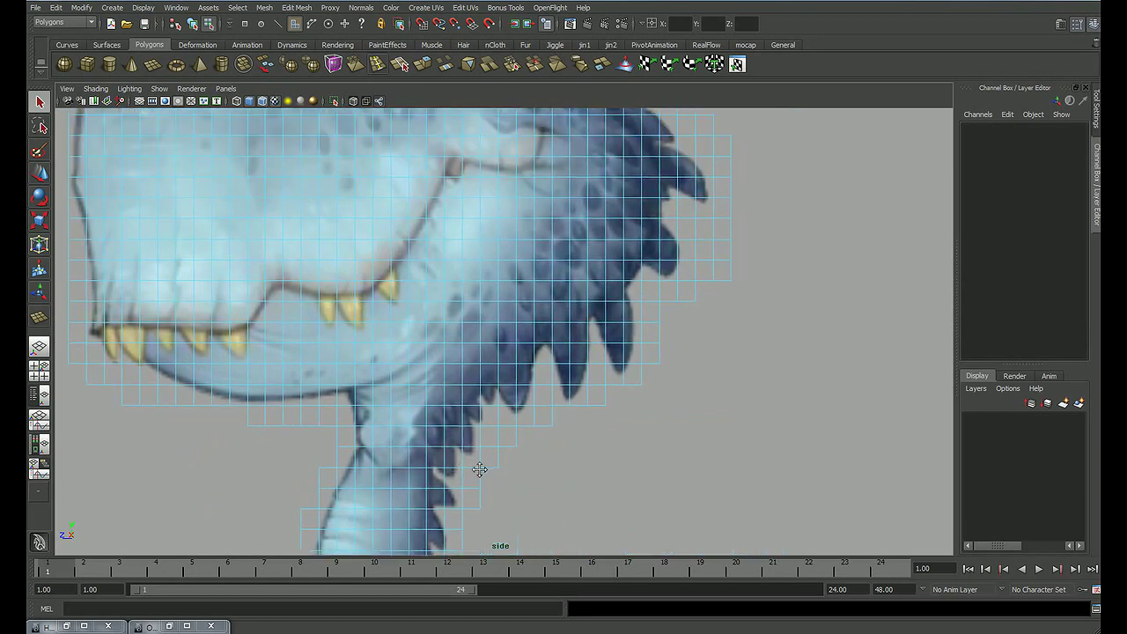
pyautogui.moveTo(480, 469)
pyautogui.keyDown('alt'); pyautogui.mouseDown(button='middle')
pyautogui.moveTo(478, 410)
pyautogui.moveTo(676, 312)
pyautogui.mouseUp(button='middle'); pyautogui.keyUp('alt')
pyautogui.moveTo(623, 373); pyautogui.dragTo(618, 385)
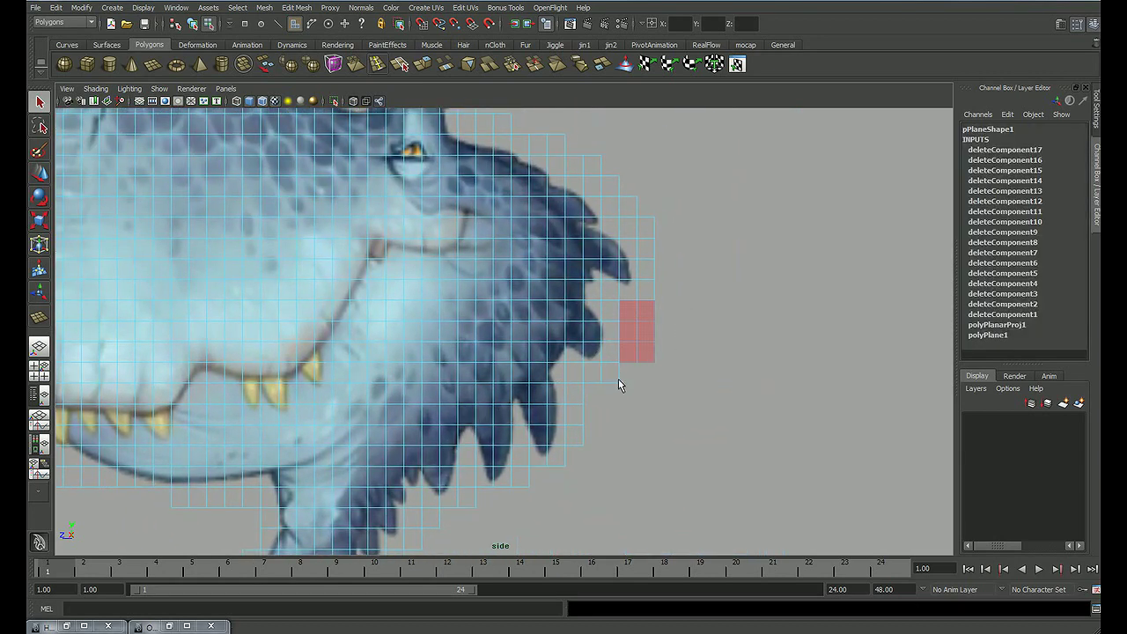
pyautogui.click(618, 374)
pyautogui.moveTo(573, 395)
pyautogui.keyDown('alt'); pyautogui.mouseDown(button='middle')
pyautogui.moveTo(644, 256)
pyautogui.moveTo(596, 357)
pyautogui.moveTo(516, 365)
pyautogui.moveTo(573, 460)
pyautogui.moveTo(549, 315)
pyautogui.moveTo(465, 416)
pyautogui.moveTo(423, 327)
pyautogui.moveTo(384, 324)
pyautogui.moveTo(356, 254)
pyautogui.moveTo(541, 188)
pyautogui.mouseUp(button='middle'); pyautogui.keyUp('alt')
pyautogui.keyDown('alt'); pyautogui.moveTo(541, 189); pyautogui.dragTo(390, 369, button='right'); pyautogui.keyUp('alt')
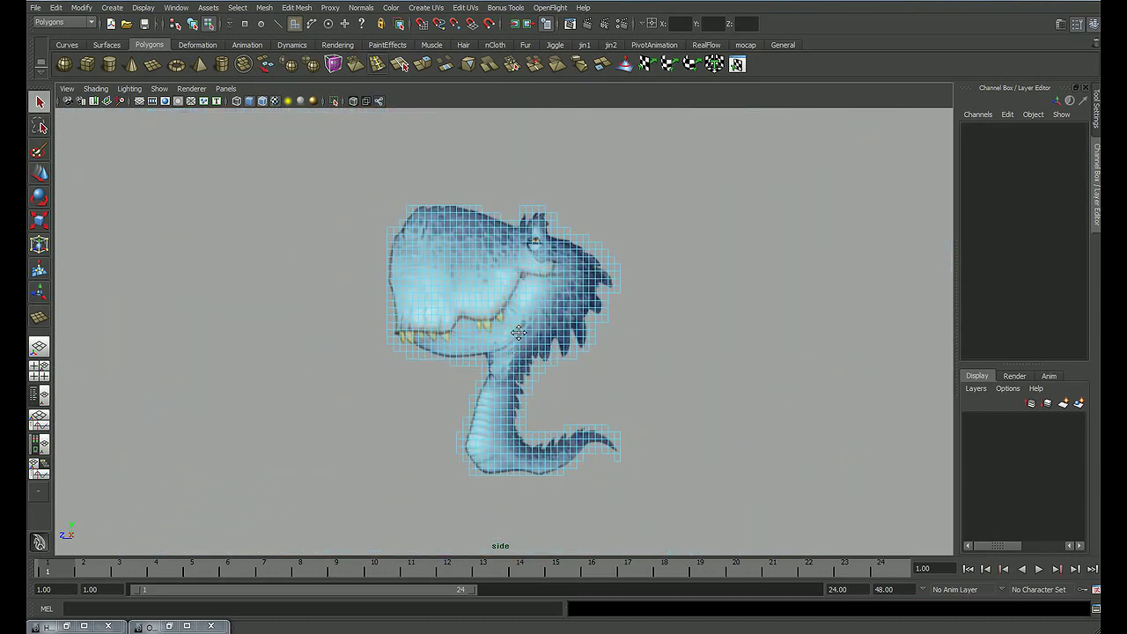
# Step: Frame the dinosaur plane pPlane1, select it, and delete its construction history
pyautogui.keyDown('alt'); pyautogui.moveTo(390, 370); pyautogui.dragTo(607, 288, button='middle'); pyautogui.keyUp('alt')
pyautogui.keyDown('alt'); pyautogui.moveTo(606, 288); pyautogui.dragTo(628, 277, button='right'); pyautogui.keyUp('alt')
pyautogui.keyDown('alt'); pyautogui.moveTo(628, 278); pyautogui.dragTo(628, 314, button='middle'); pyautogui.keyUp('alt')
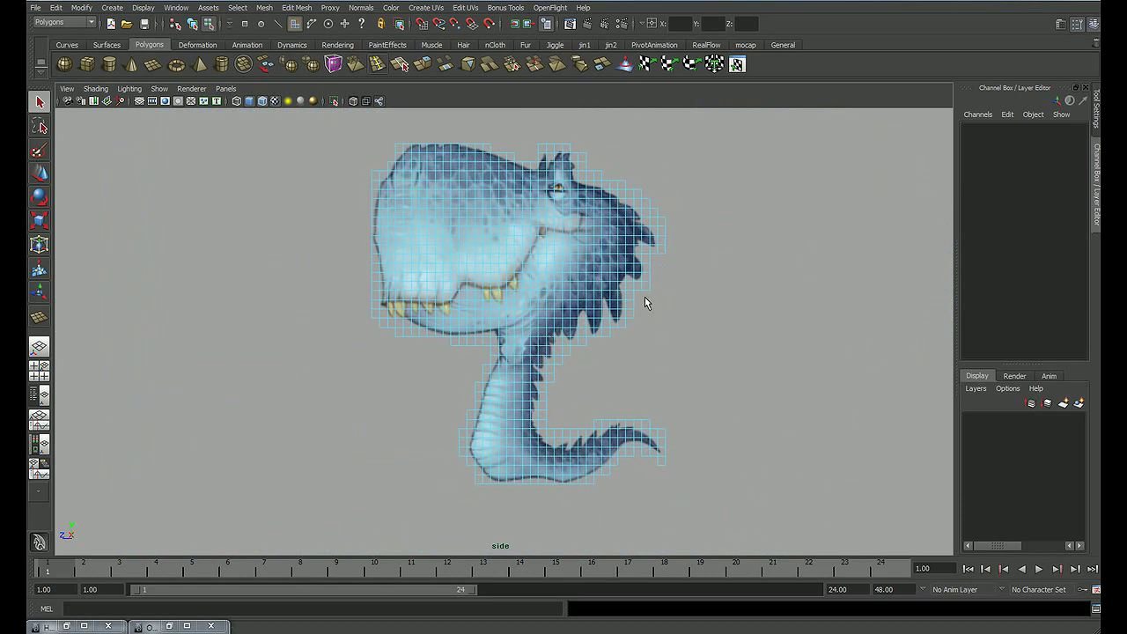
pyautogui.click(645, 298)
pyautogui.click(666, 295)
pyautogui.moveTo(660, 295); pyautogui.dragTo(731, 283)
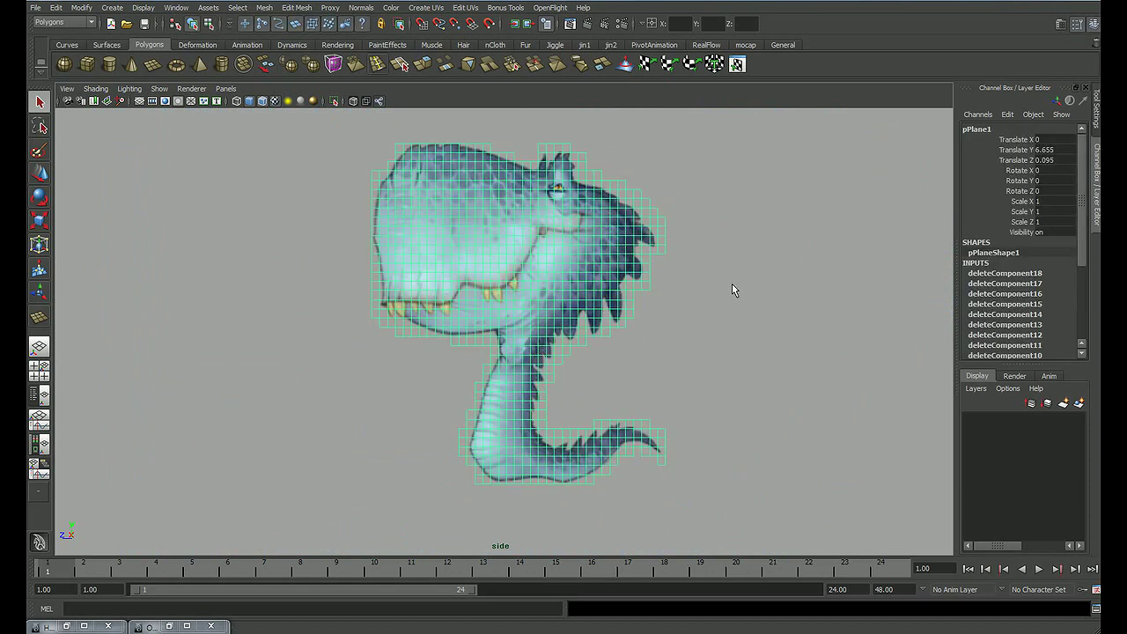
pyautogui.hotkey('alt', 'shift', 'd')
# Step: Freeze the plane's transformations so translation reads 0, then deselect it
pyautogui.keyDown('alt'); pyautogui.moveTo(725, 288); pyautogui.dragTo(629, 292, button='middle'); pyautogui.keyUp('alt')
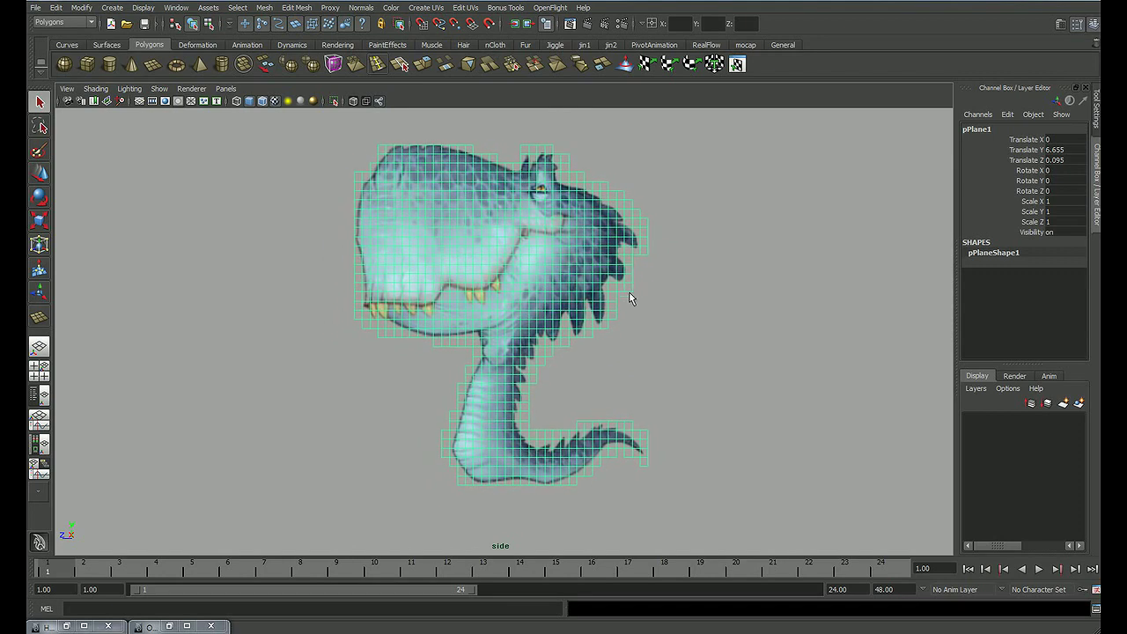
pyautogui.press('w')
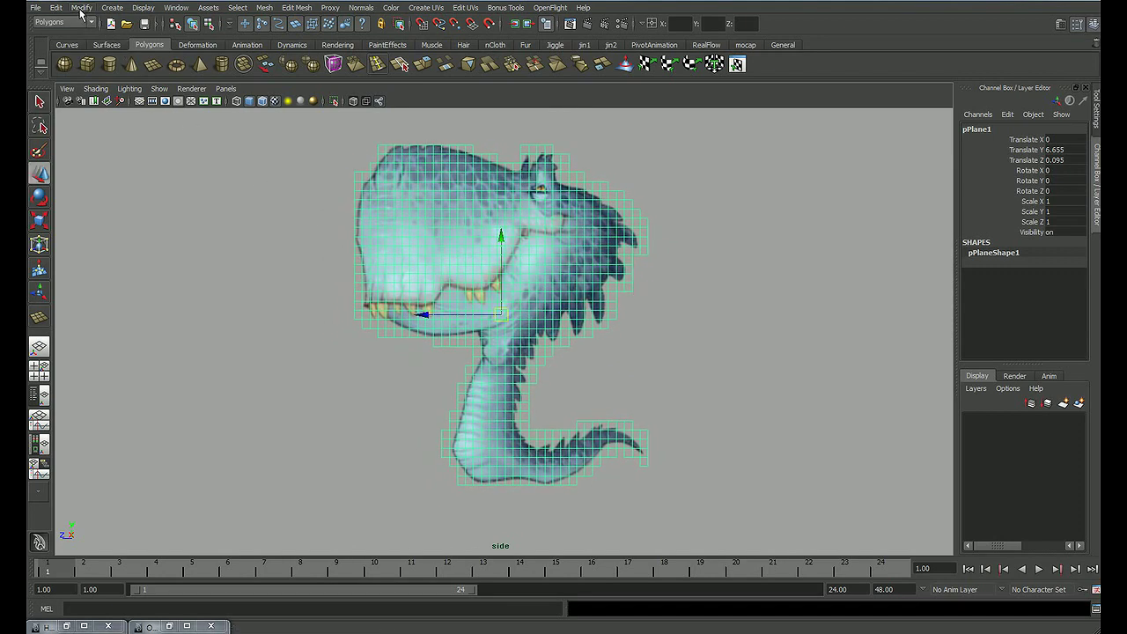
pyautogui.click(99, 49)
pyautogui.keyDown('alt'); pyautogui.moveTo(612, 289); pyautogui.dragTo(595, 284, button='middle'); pyautogui.keyUp('alt')
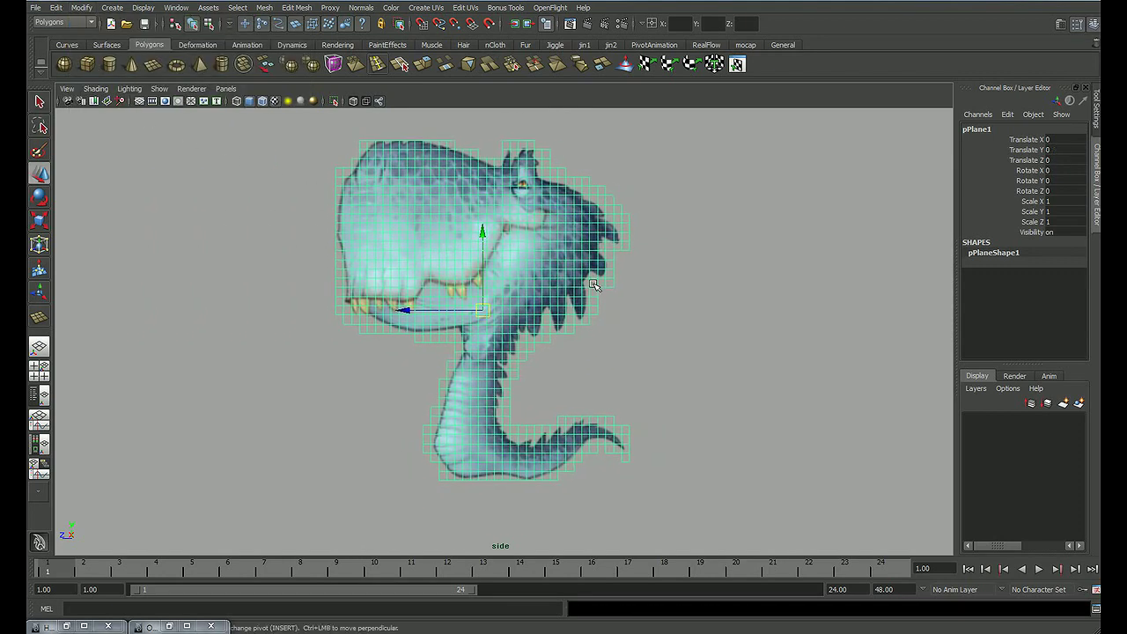
pyautogui.press('q')
pyautogui.click(745, 280)
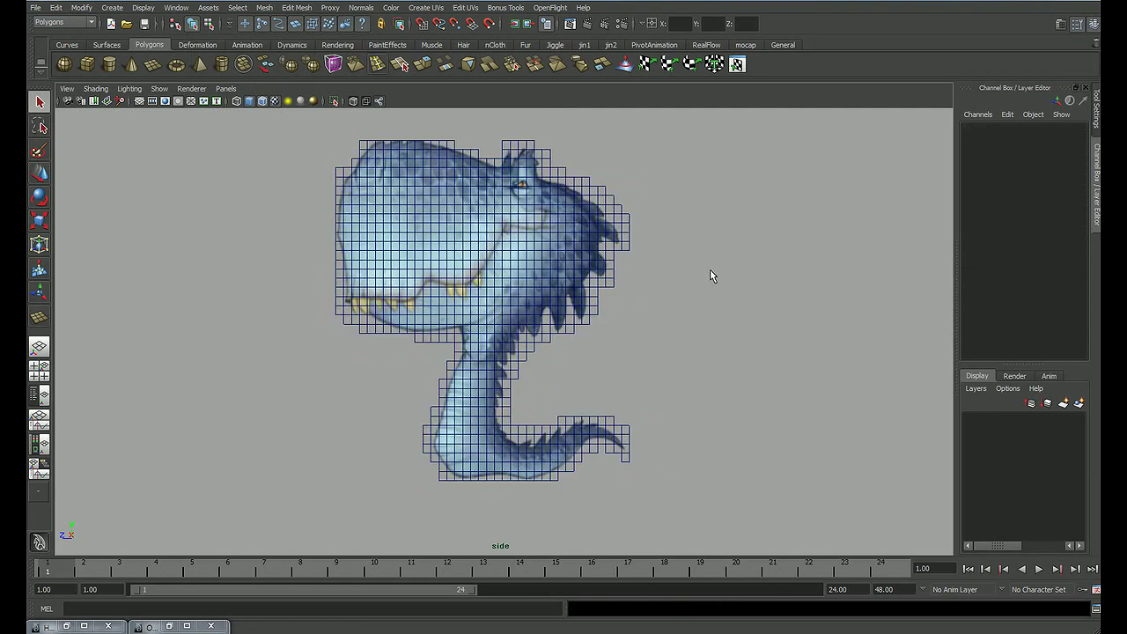
# Step: Check the dinosaur plane in the four-view layout, then zoom the single side view out
pyautogui.press('space')
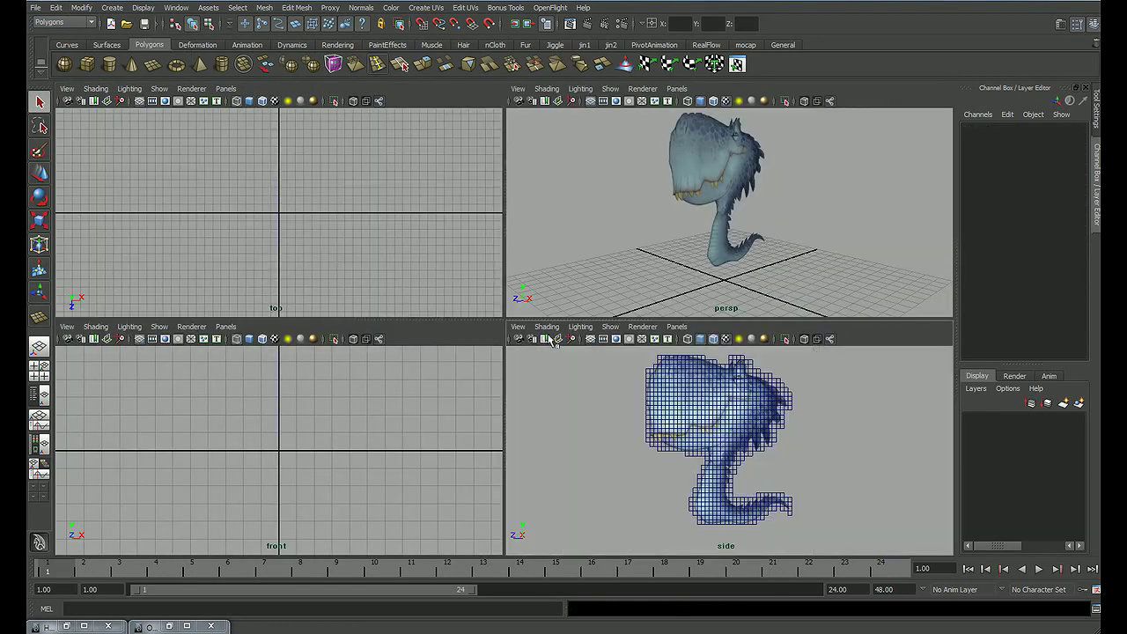
pyautogui.keyDown('alt'); pyautogui.moveTo(416, 407); pyautogui.dragTo(382, 452, button='middle'); pyautogui.keyUp('alt')
pyautogui.click(272, 430)
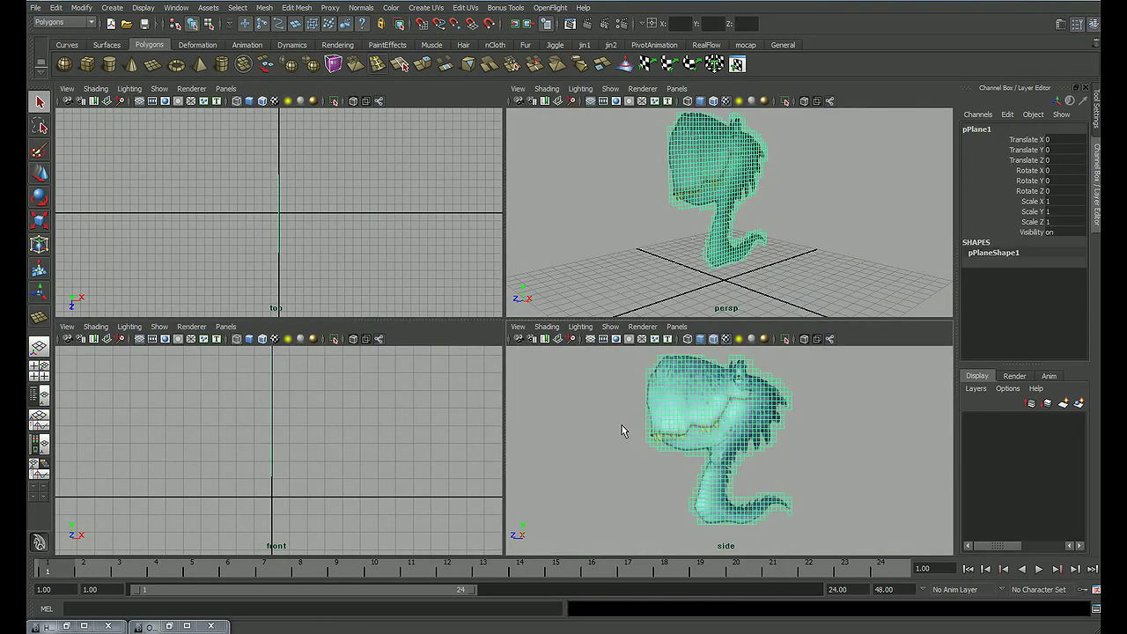
pyautogui.click(870, 407)
pyautogui.moveTo(705, 220)
pyautogui.keyDown('alt'); pyautogui.mouseDown()
pyautogui.moveTo(752, 229)
pyautogui.moveTo(747, 245)
pyautogui.mouseUp(); pyautogui.keyUp('alt')
pyautogui.press('space')
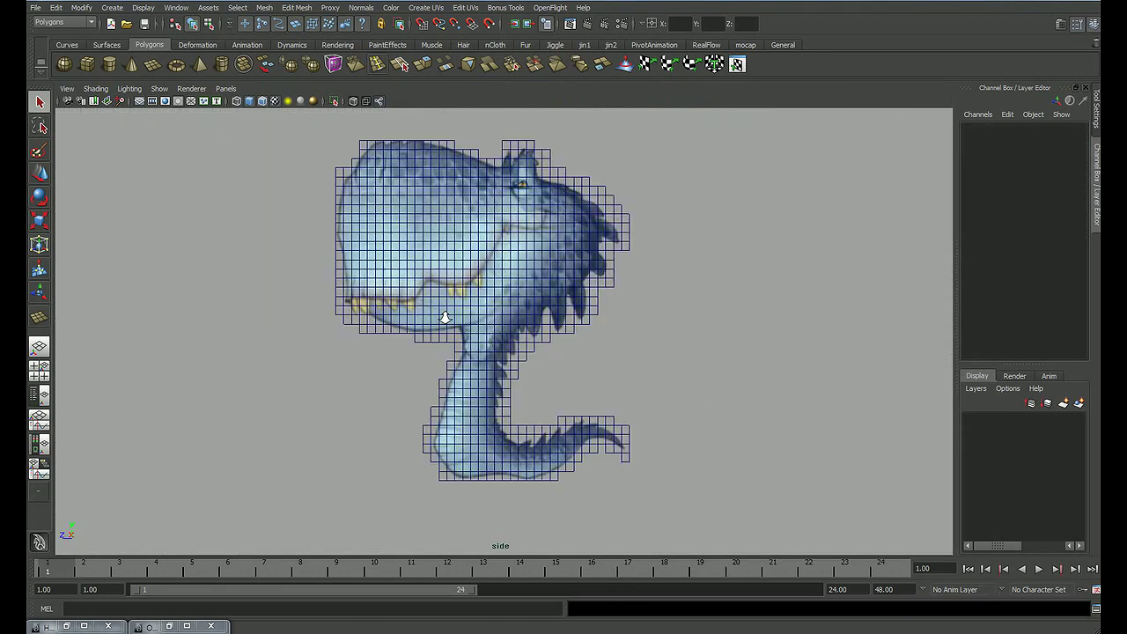
pyautogui.scroll(2, 521, 311)
pyautogui.keyDown('alt'); pyautogui.moveTo(521, 312); pyautogui.dragTo(469, 337, button='middle'); pyautogui.keyUp('alt')
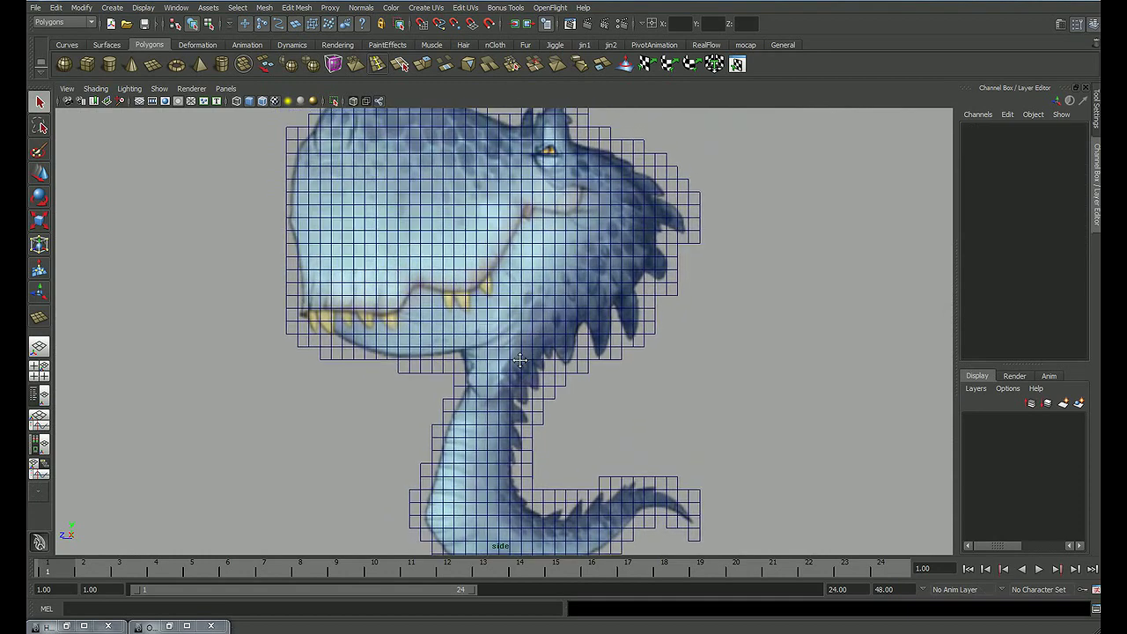
pyautogui.scroll(-1, 469, 337)
pyautogui.scroll(-1, 458, 332)
pyautogui.scroll(-1, 449, 329)
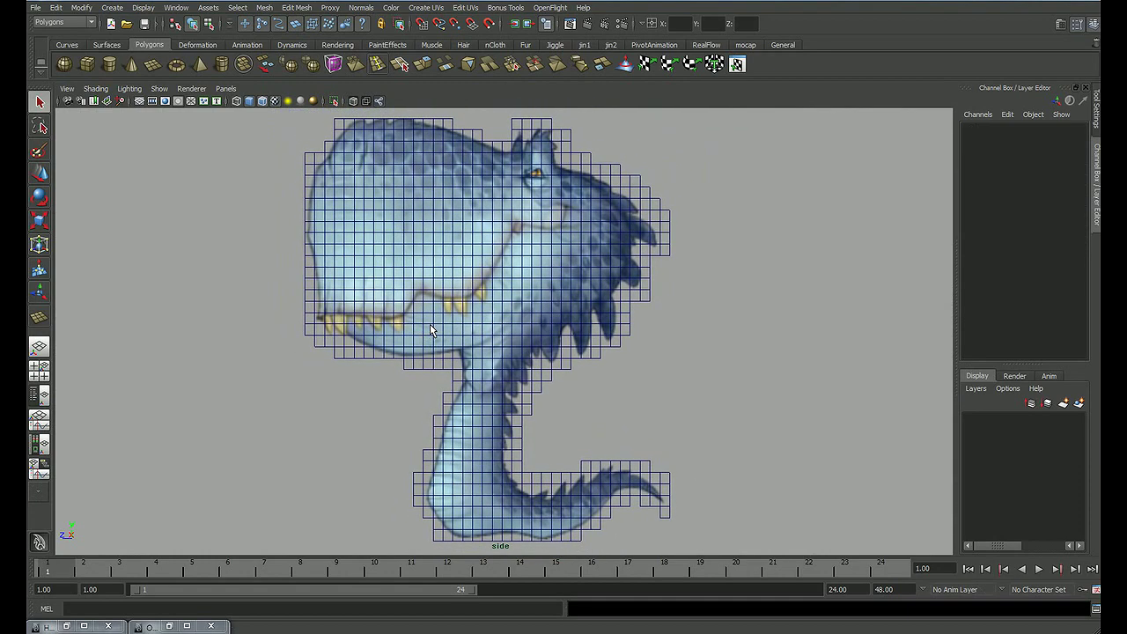
pyautogui.scroll(-1, 444, 326)
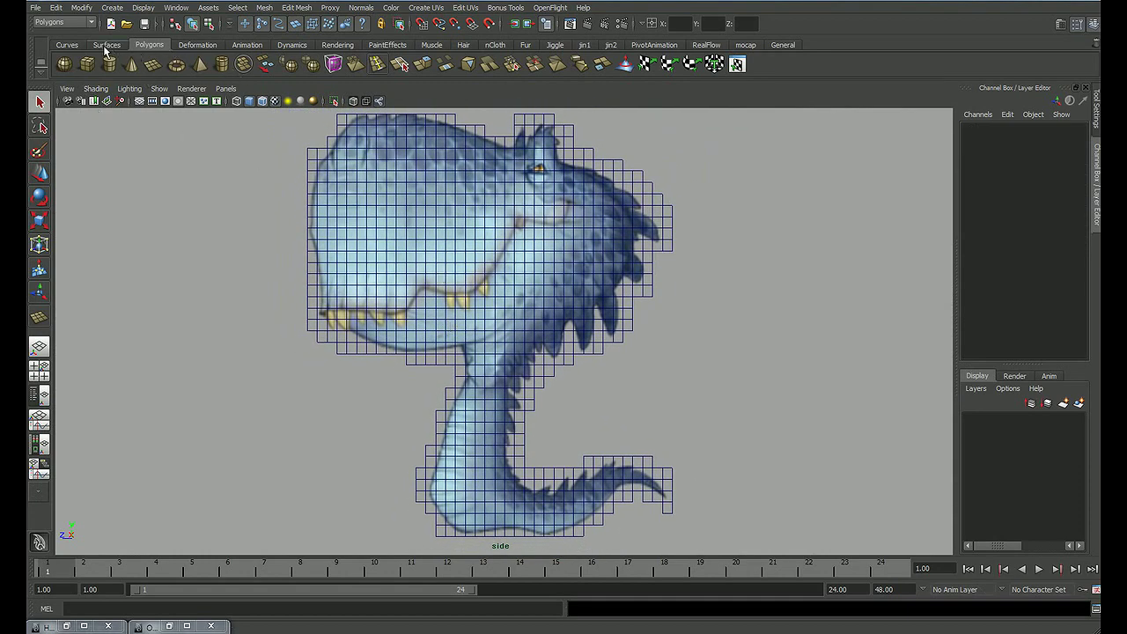
# Step: Place four joints from the lower neck curve up to the top of the head
pyautogui.click(247, 44)
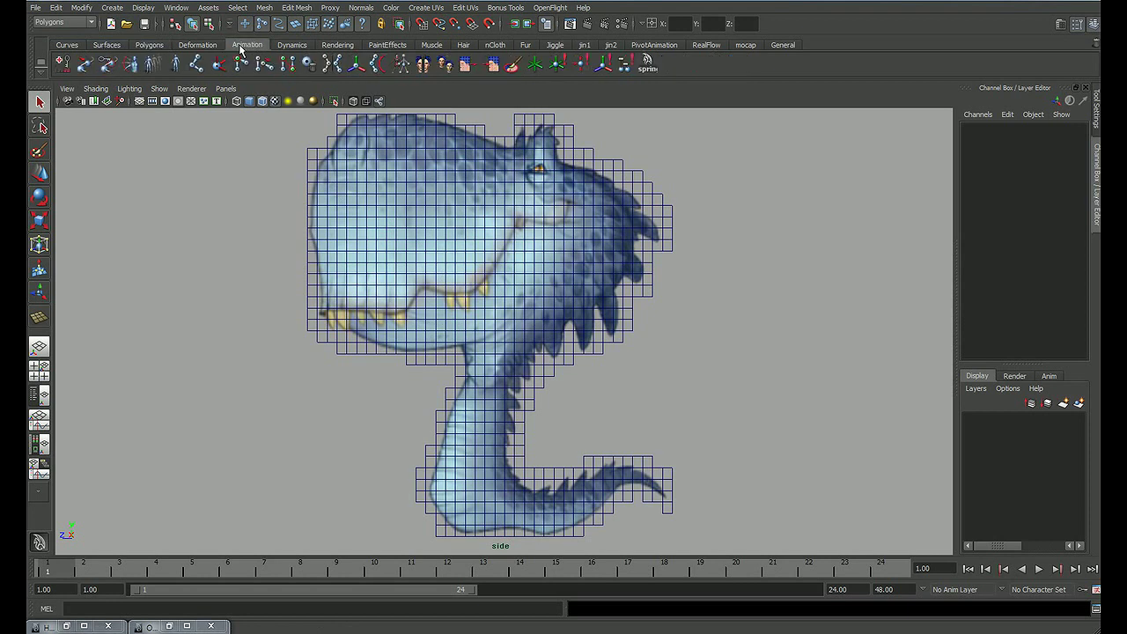
pyautogui.click(195, 67)
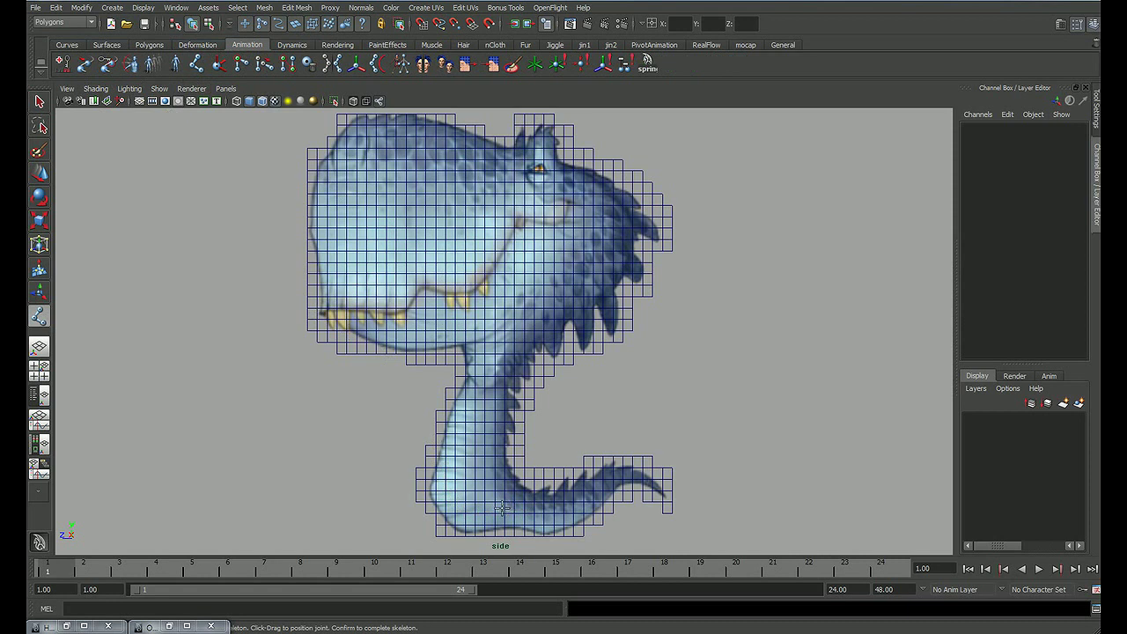
pyautogui.click(502, 508)
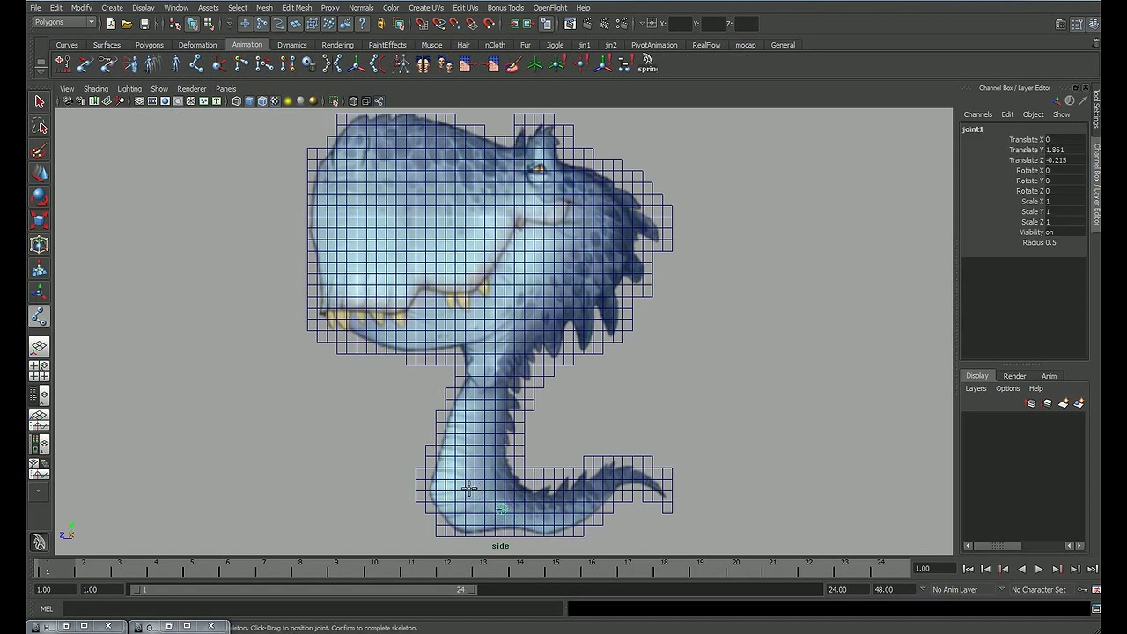
pyautogui.click(472, 484)
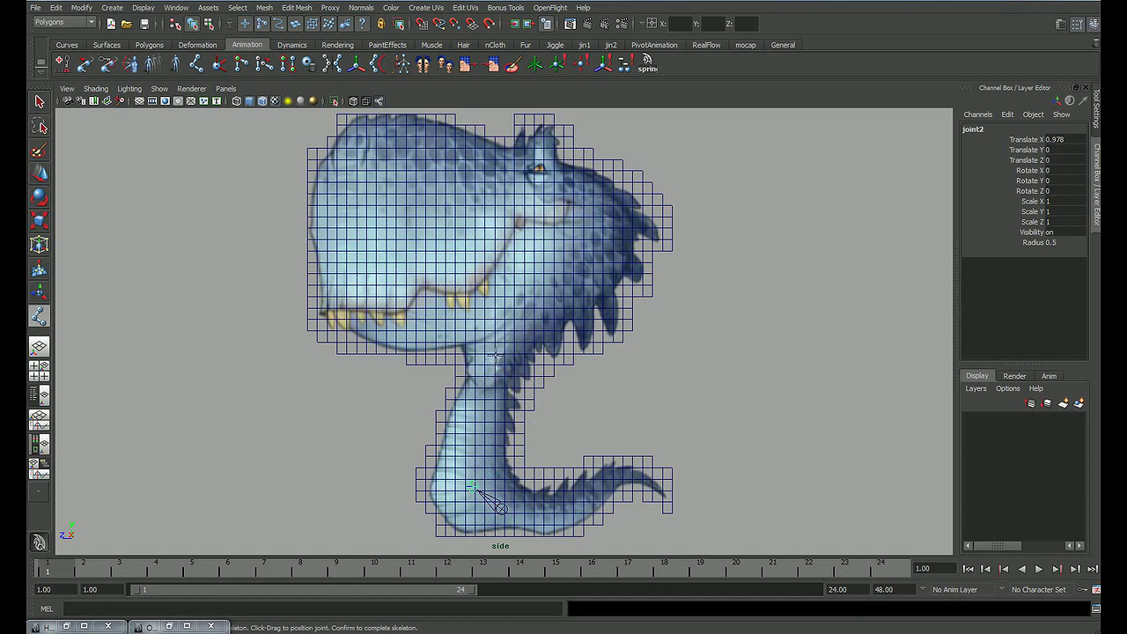
pyautogui.click(503, 361)
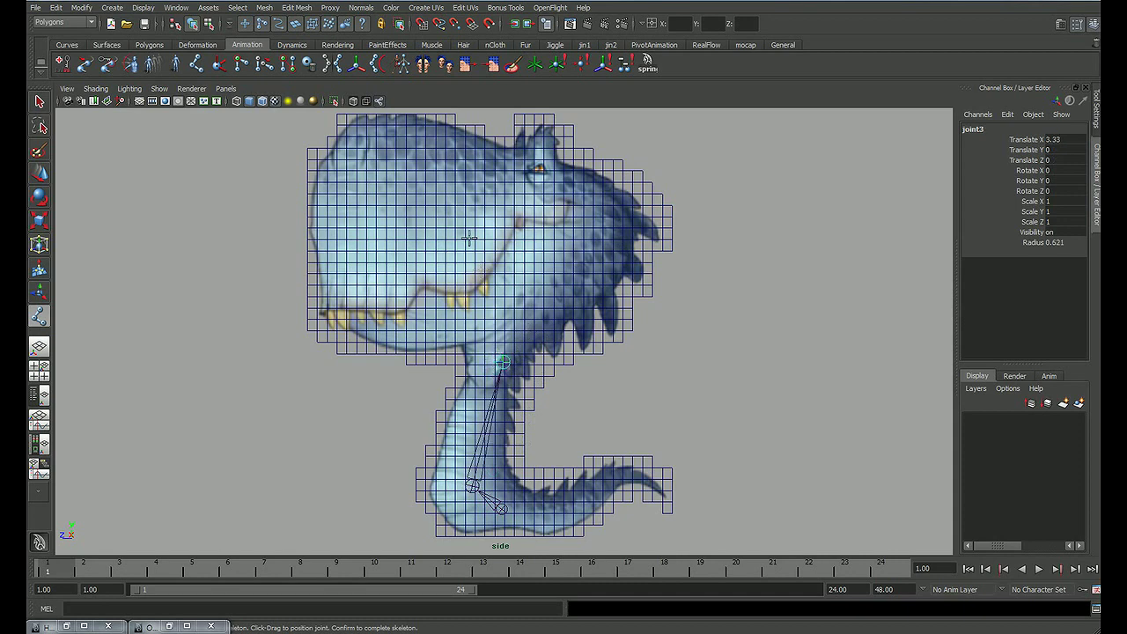
pyautogui.keyDown('alt'); pyautogui.moveTo(459, 132); pyautogui.dragTo(458, 152, button='middle'); pyautogui.keyUp('alt')
pyautogui.click(455, 134)
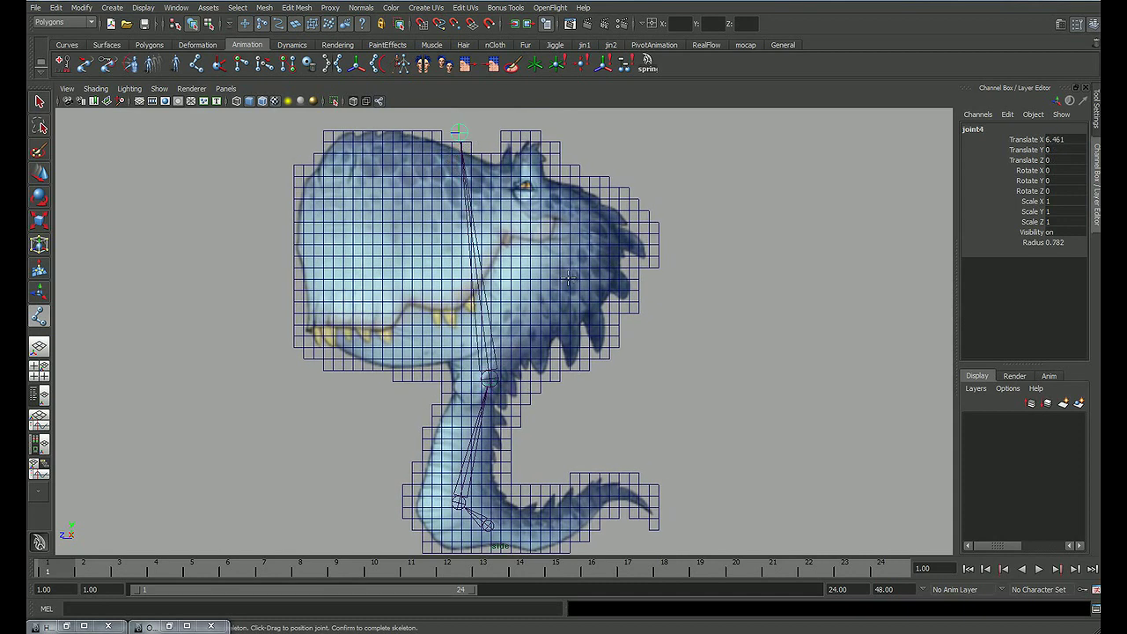
pyautogui.press('q')
# Step: Recenter the full side view and open the Outliner
pyautogui.keyDown('alt'); pyautogui.moveTo(572, 357); pyautogui.dragTo(639, 356, button='middle'); pyautogui.keyUp('alt')
pyautogui.press('space')
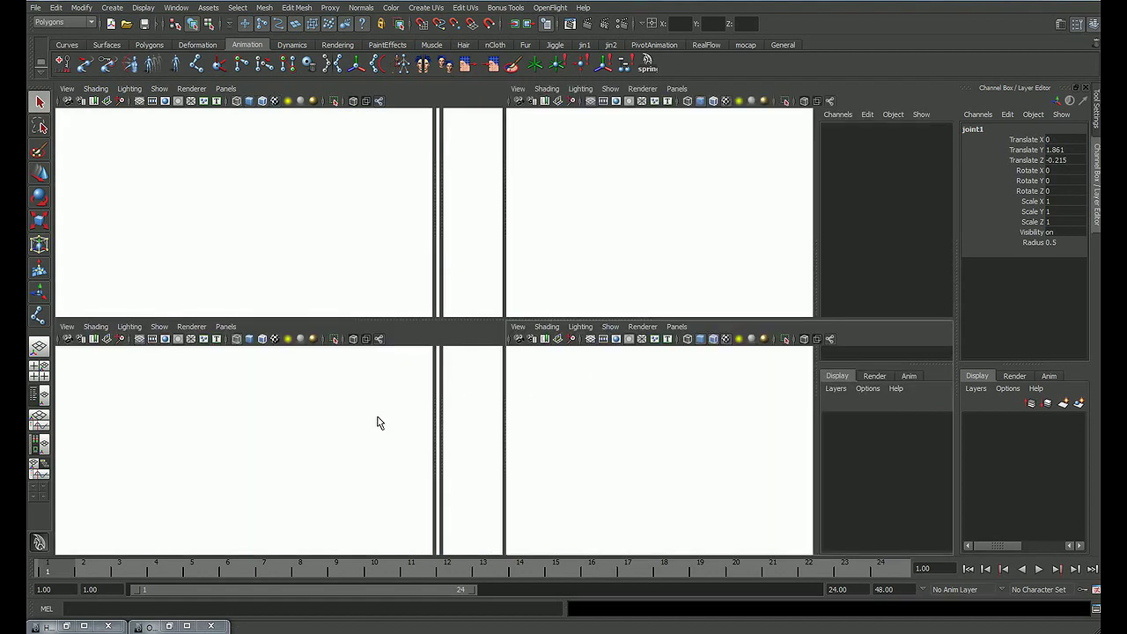
pyautogui.press('space')
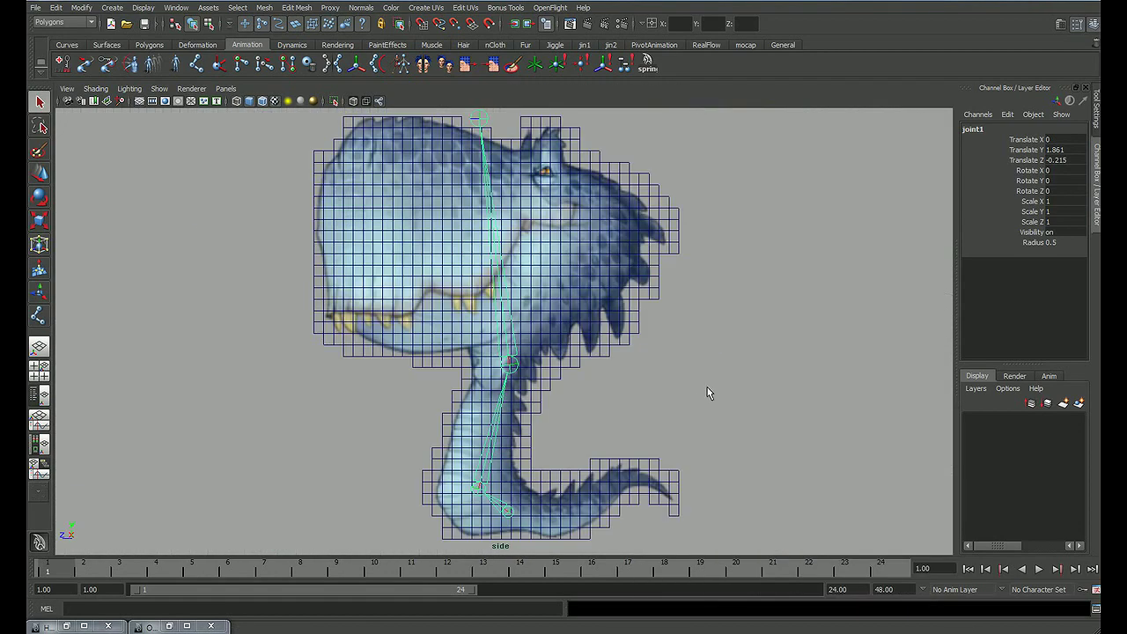
pyautogui.keyDown('alt'); pyautogui.moveTo(710, 390); pyautogui.dragTo(555, 388, button='right'); pyautogui.keyUp('alt')
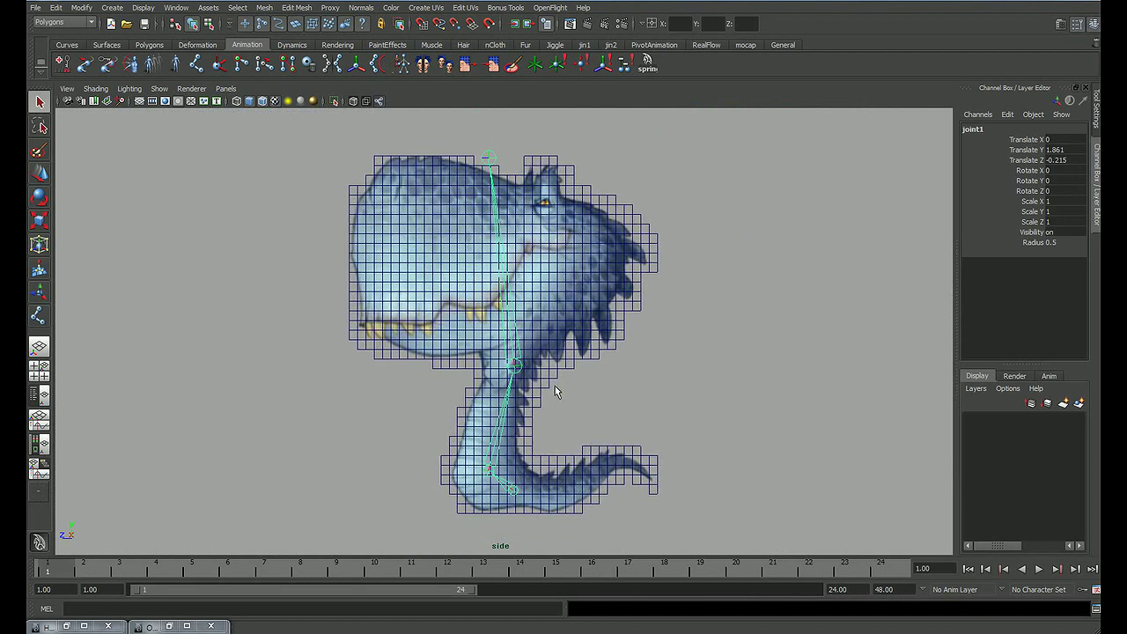
pyautogui.hotkey('shift', 'o')
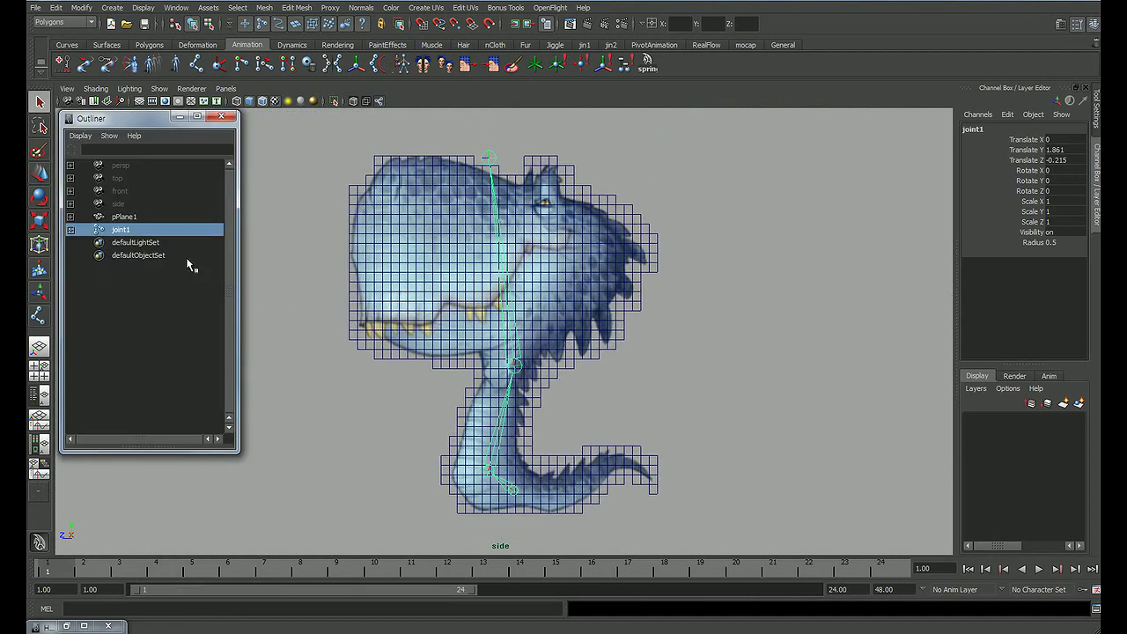
# Step: Expand joint1 in the Outliner and select joint1, joint2, joint3 plus pPlane1
pyautogui.click(71, 230)
pyautogui.click(740, 342)
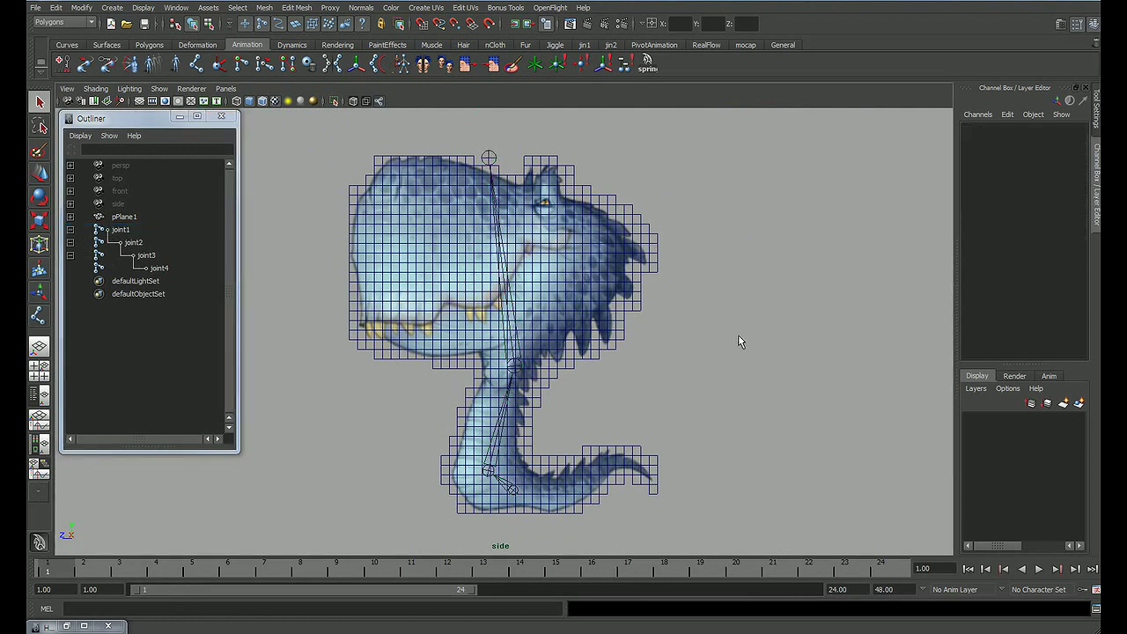
pyautogui.click(121, 230)
pyautogui.keyDown('ctrl'); pyautogui.click(137, 243); pyautogui.keyUp('ctrl')
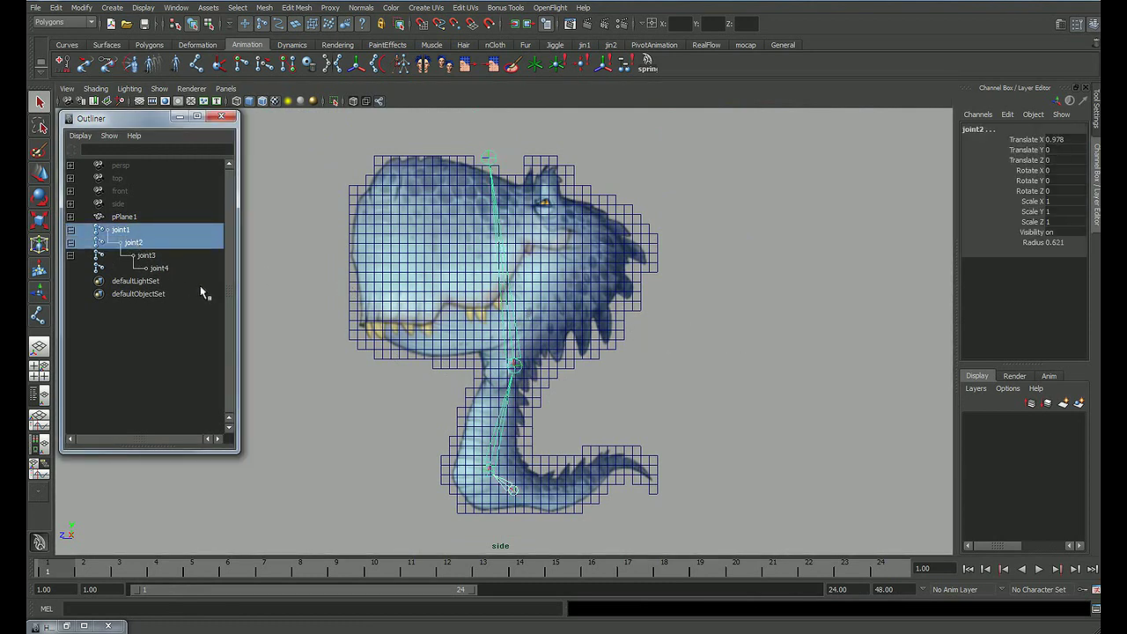
pyautogui.keyDown('ctrl'); pyautogui.click(147, 255); pyautogui.keyUp('ctrl')
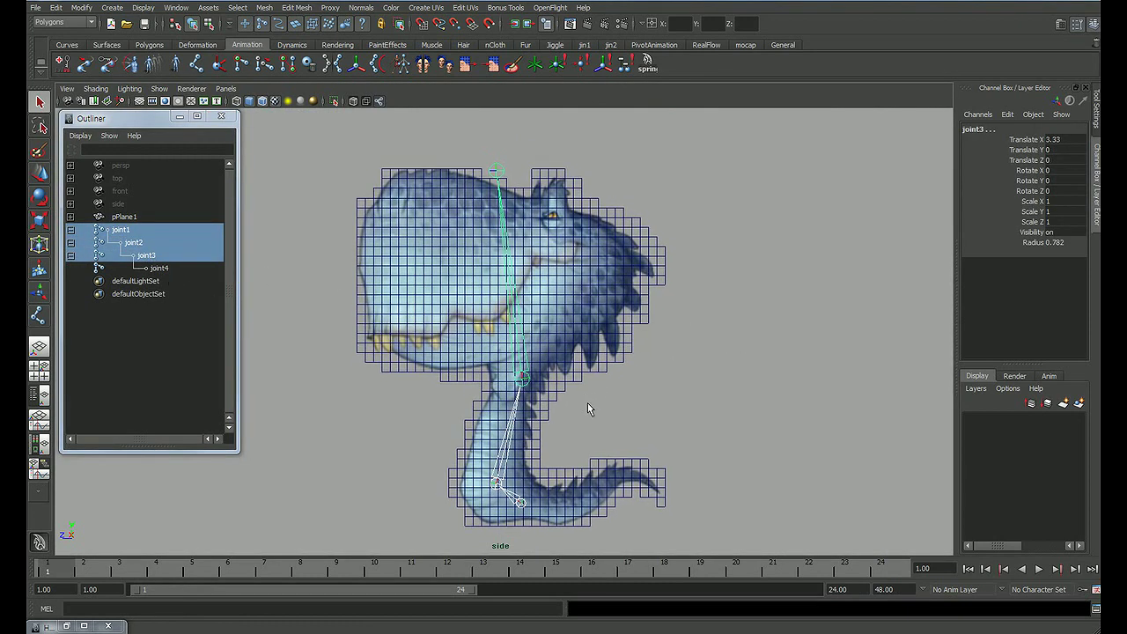
pyautogui.keyDown('shift'); pyautogui.click(584, 424); pyautogui.keyUp('shift')
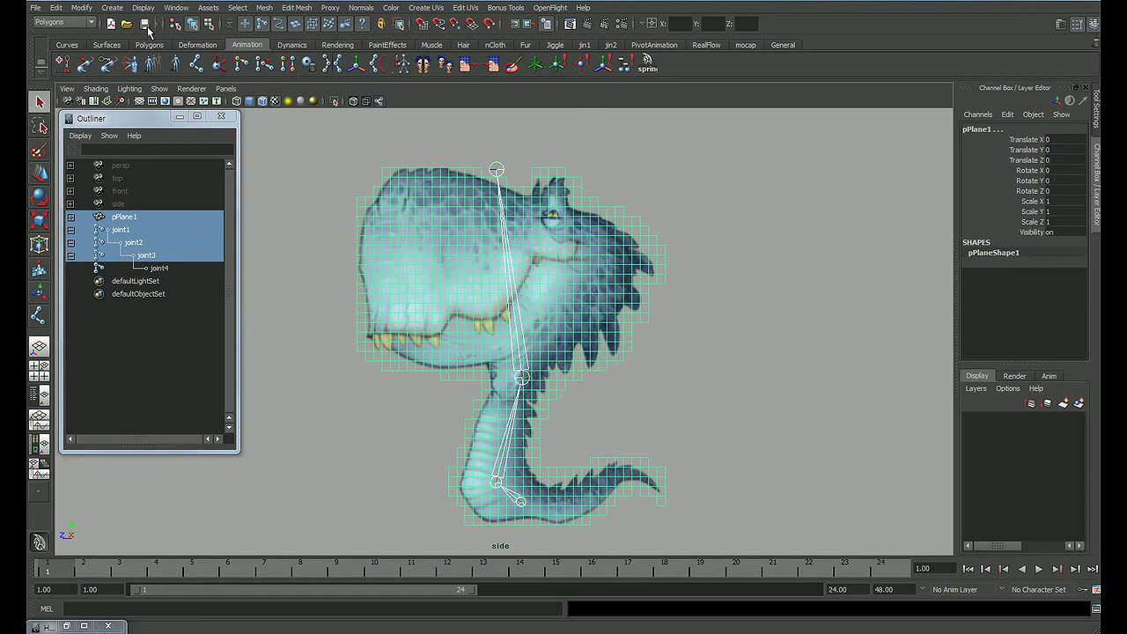
# Step: Under the Animation menu set, smooth-bind the selection with reset default Bind Skin settings
pyautogui.click(62, 22)
pyautogui.click(68, 37)
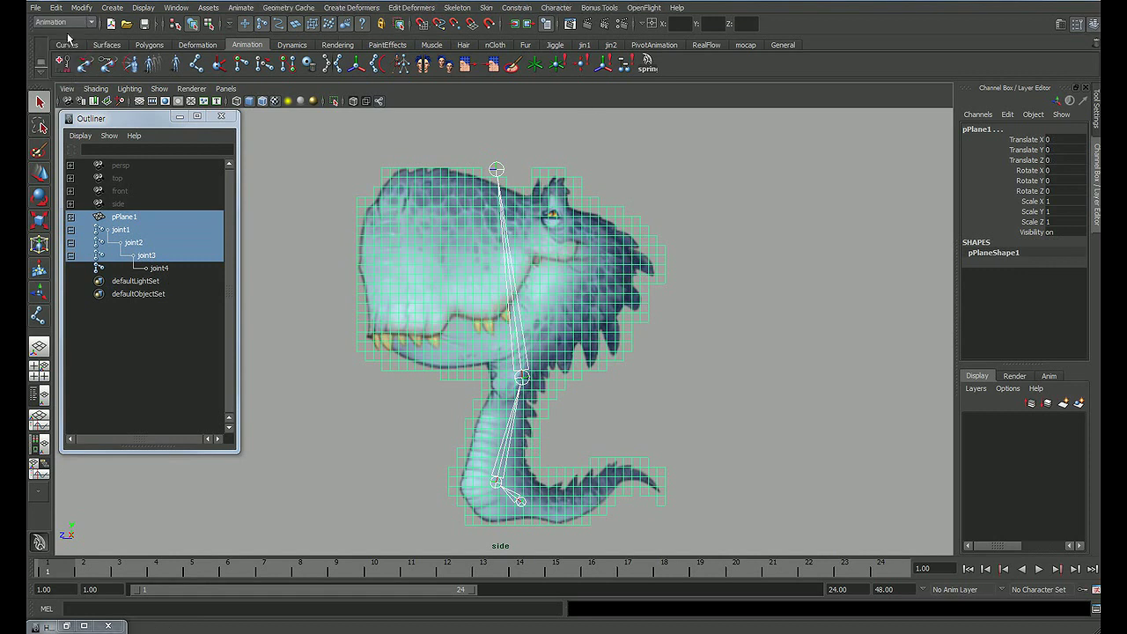
pyautogui.click(486, 7)
pyautogui.moveTo(516, 27)
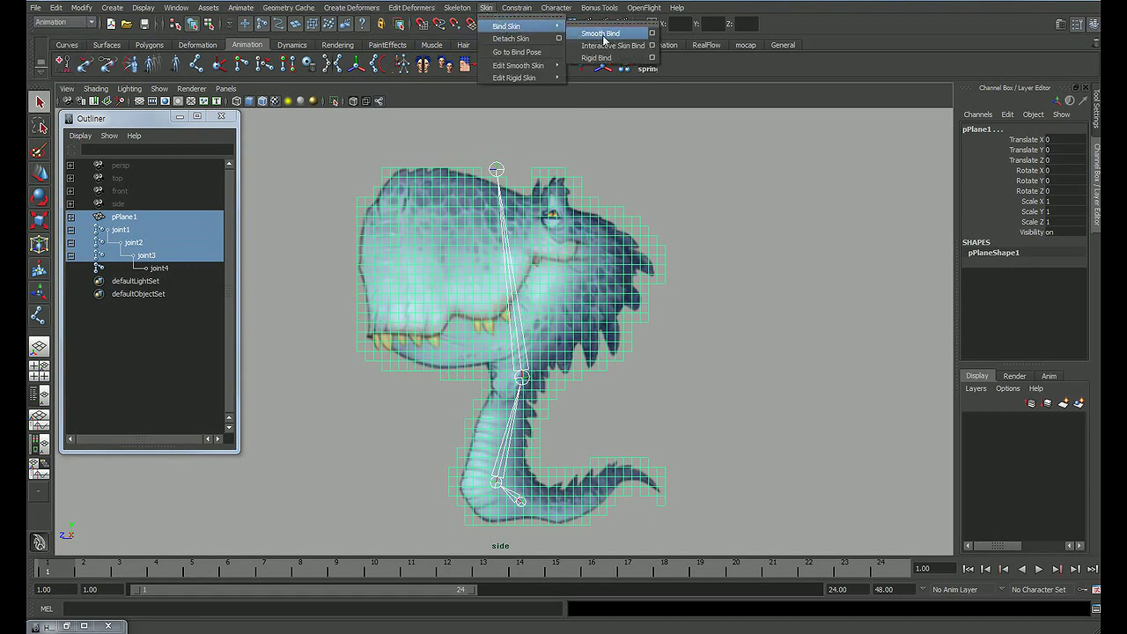
pyautogui.click(653, 33)
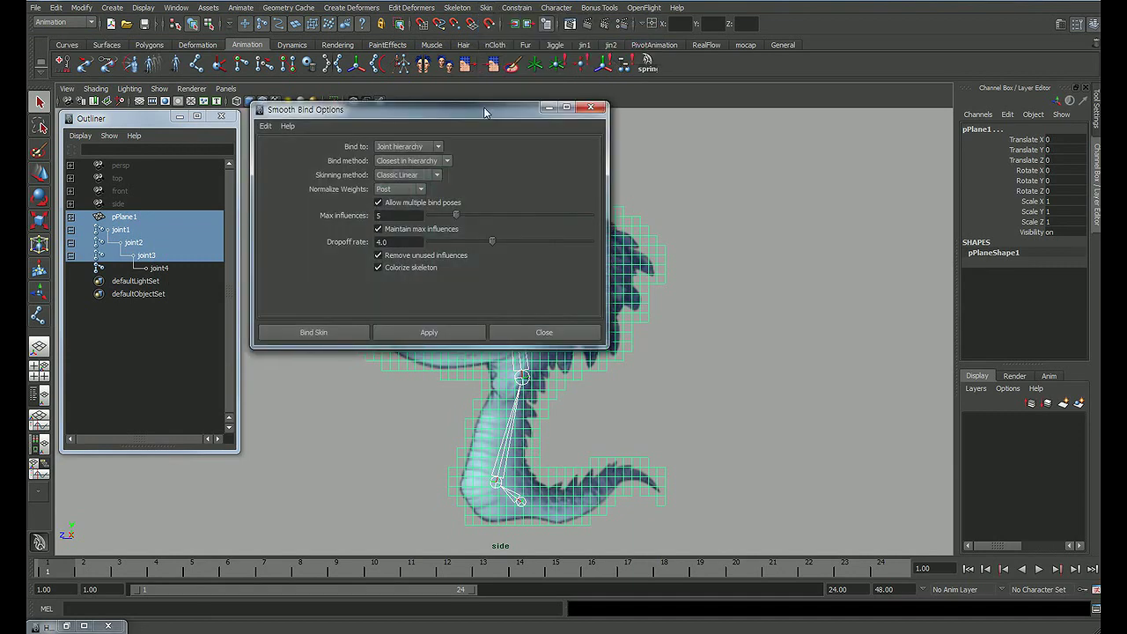
pyautogui.moveTo(334, 108); pyautogui.dragTo(736, 69)
pyautogui.click(670, 85)
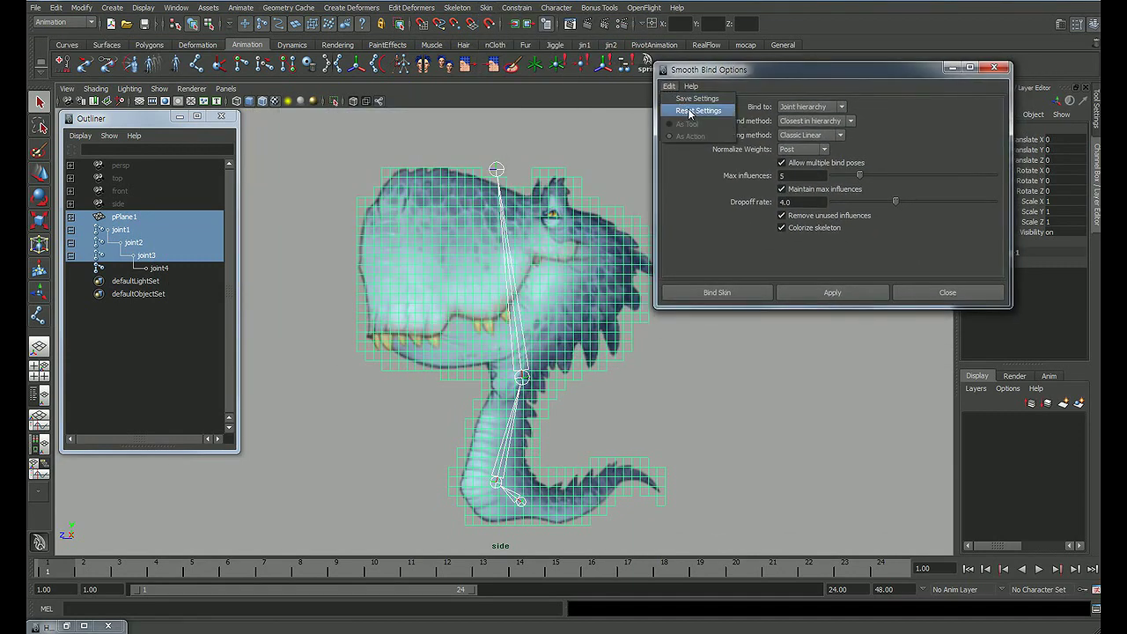
pyautogui.click(689, 111)
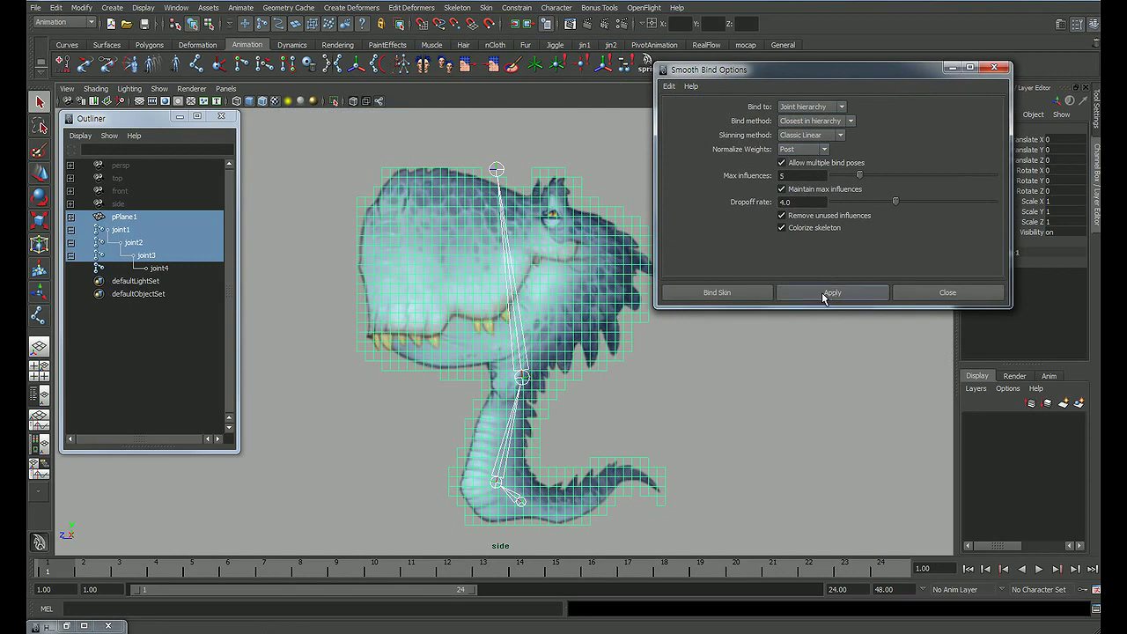
pyautogui.click(738, 293)
# Step: Rotate joint3 about -32 degrees in Z to bend the dinosaur head
pyautogui.click(669, 314)
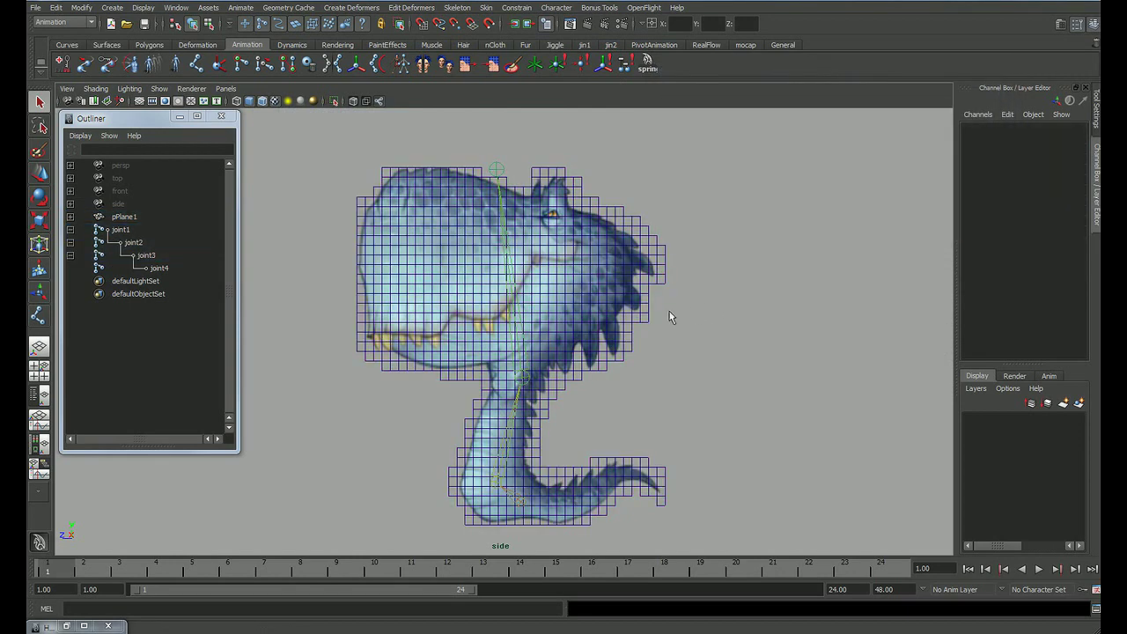
pyautogui.click(522, 366)
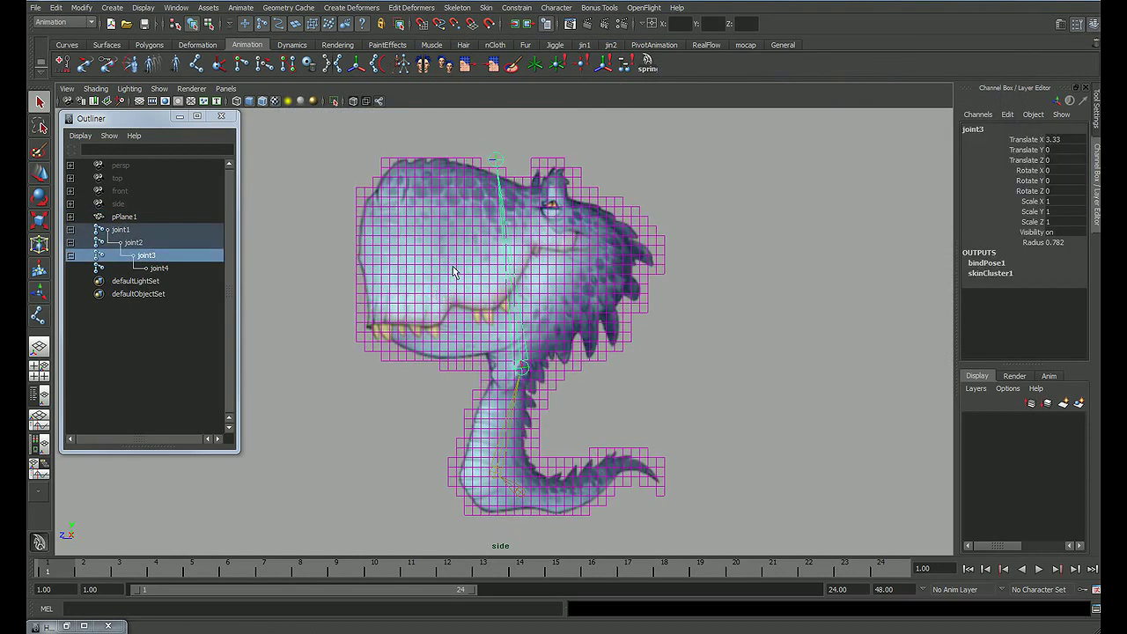
pyautogui.press('e')
pyautogui.moveTo(473, 270); pyautogui.dragTo(429, 314)
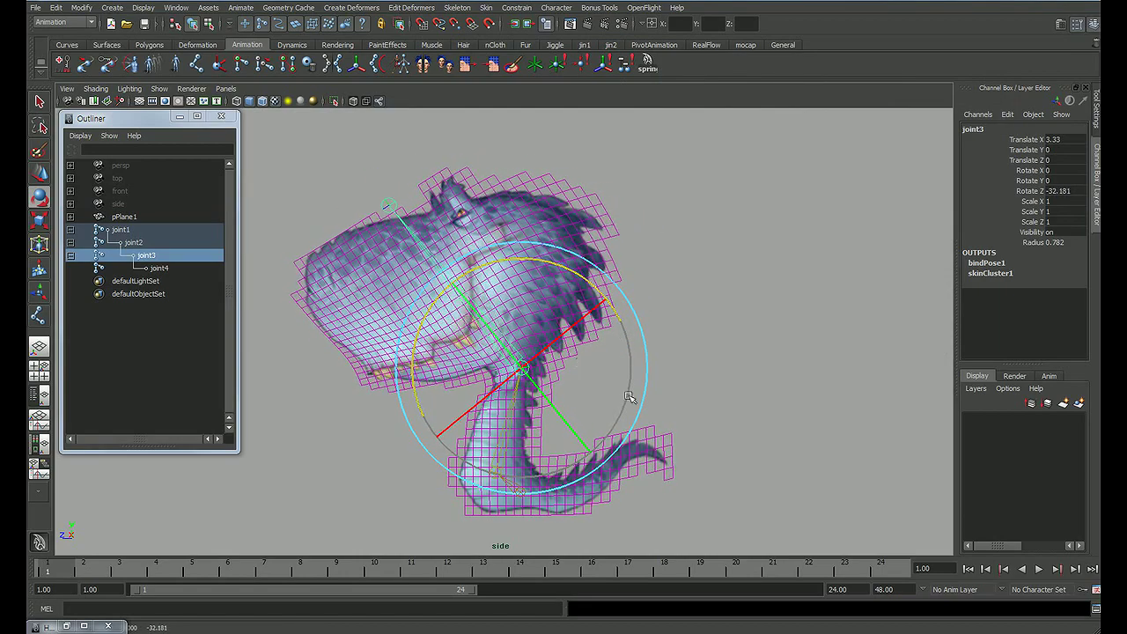
pyautogui.press('q')
# Step: Select the skinned plane pPlane1 and bring up the Skin menu
pyautogui.click(660, 273)
pyautogui.click(581, 247)
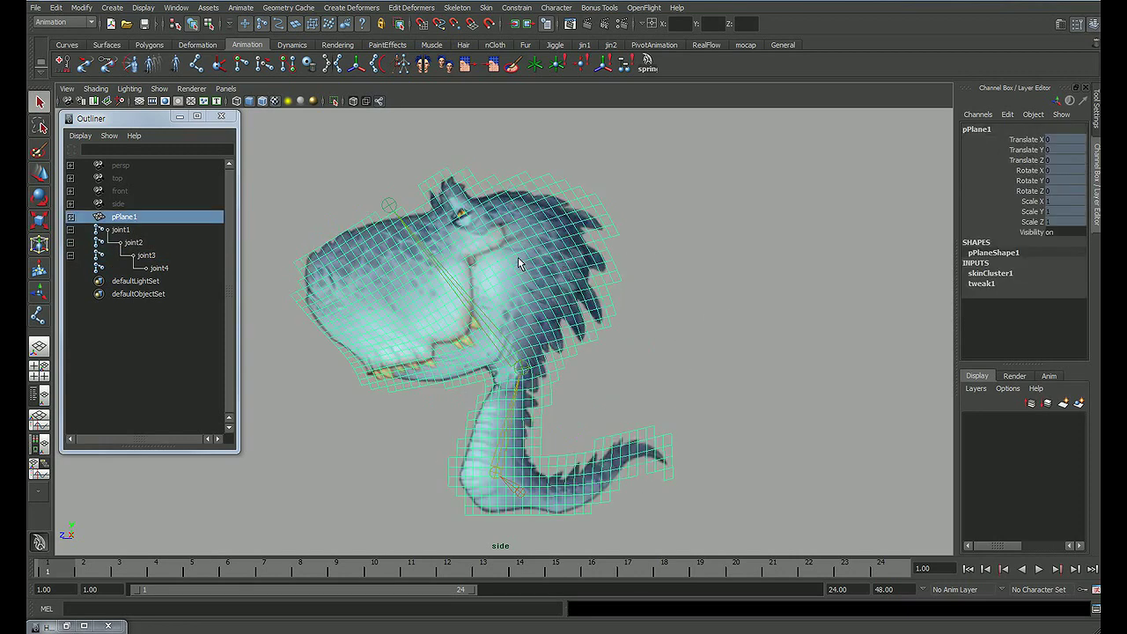
pyautogui.scroll(2, 549, 198)
pyautogui.scroll(2, 549, 198)
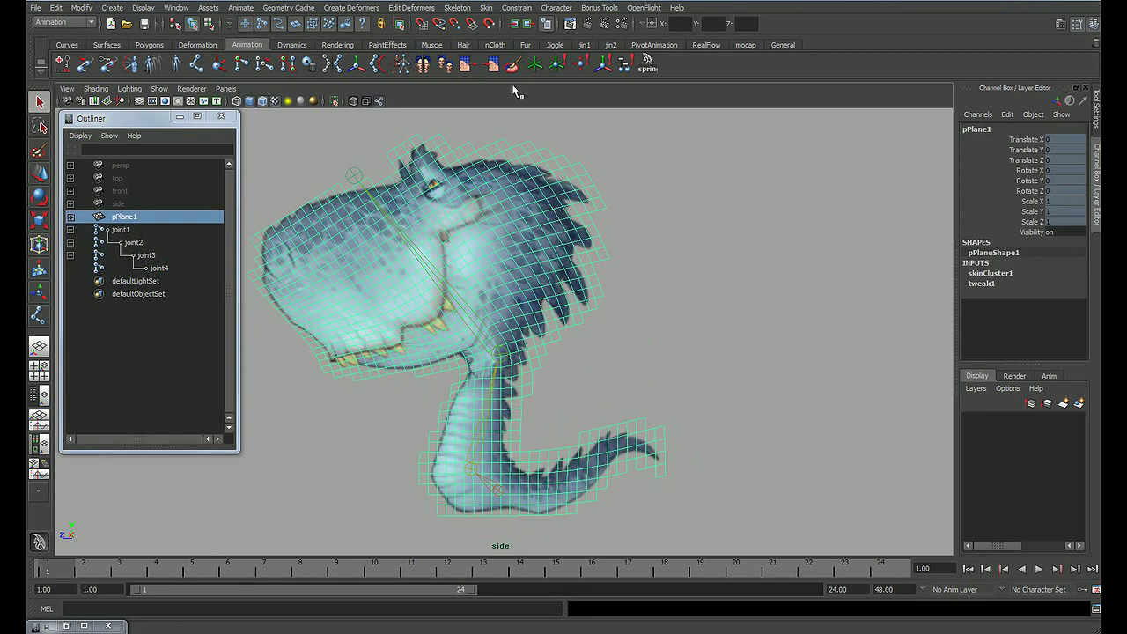
pyautogui.click(486, 7)
pyautogui.moveTo(518, 65)
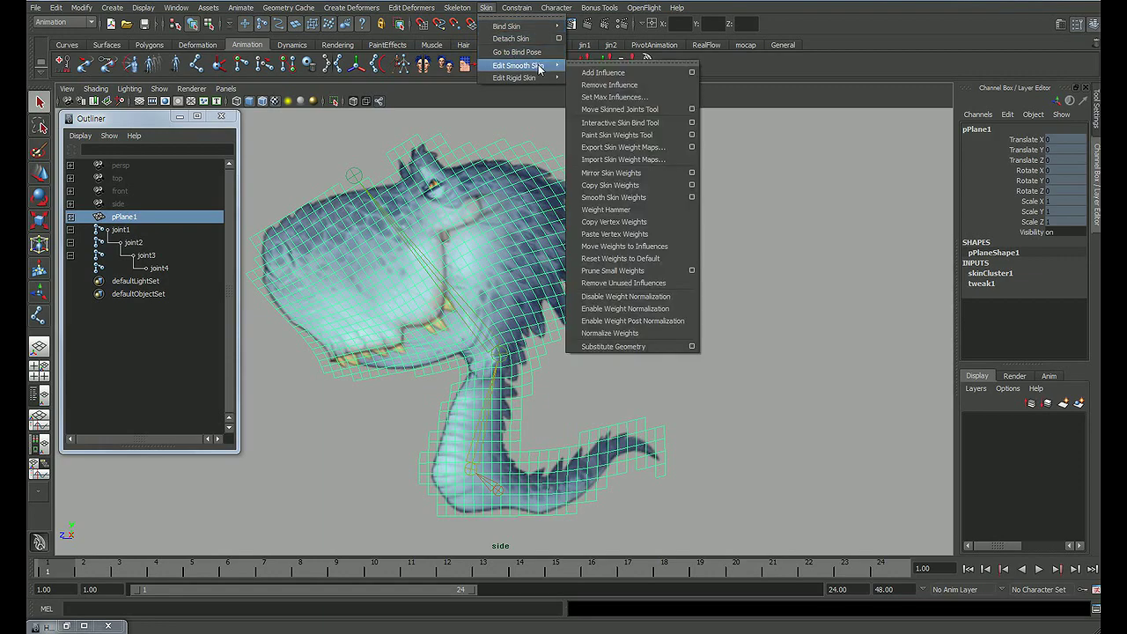
# Step: Start Paint Skin Weights on joint1 with the Add operation and Value 1
pyautogui.click(693, 134)
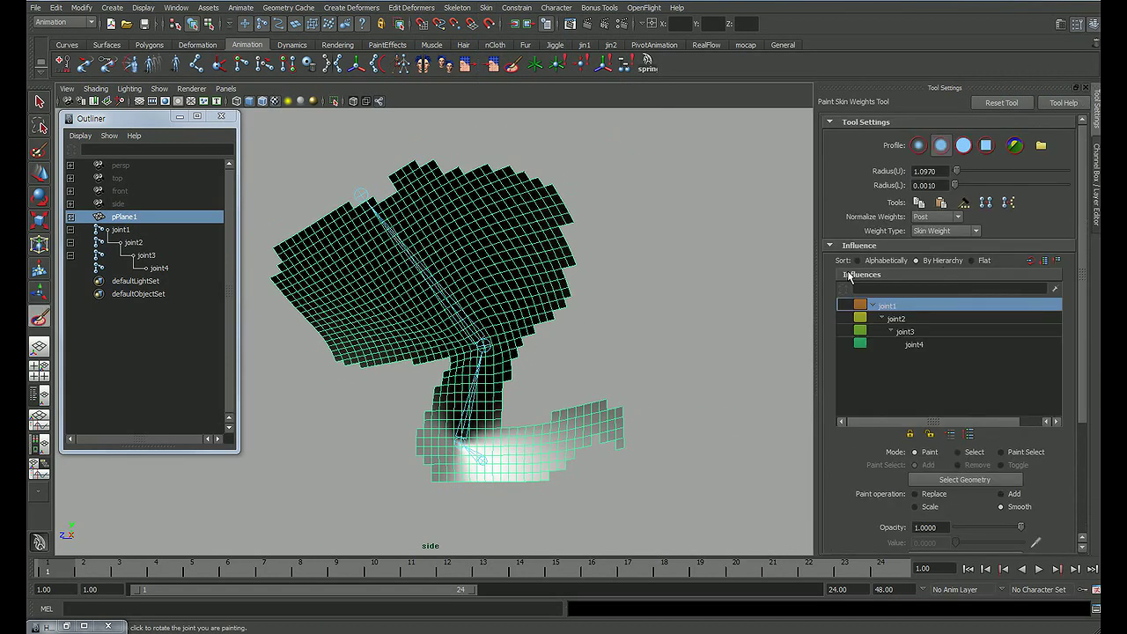
pyautogui.scroll(3, 573, 288)
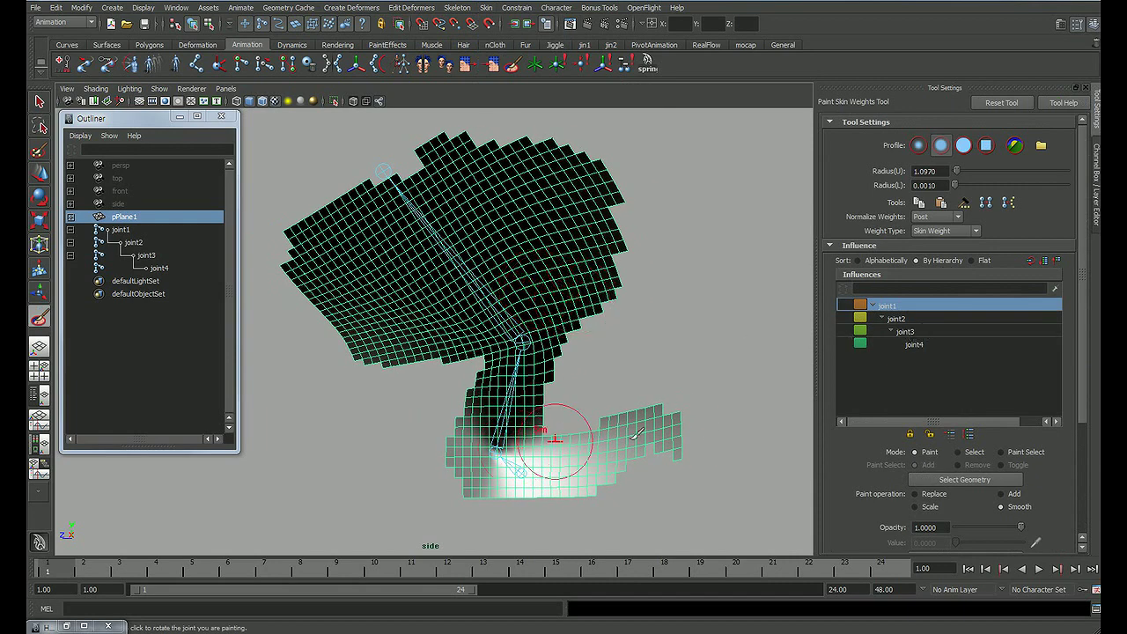
pyautogui.moveTo(1078, 397); pyautogui.dragTo(1081, 444)
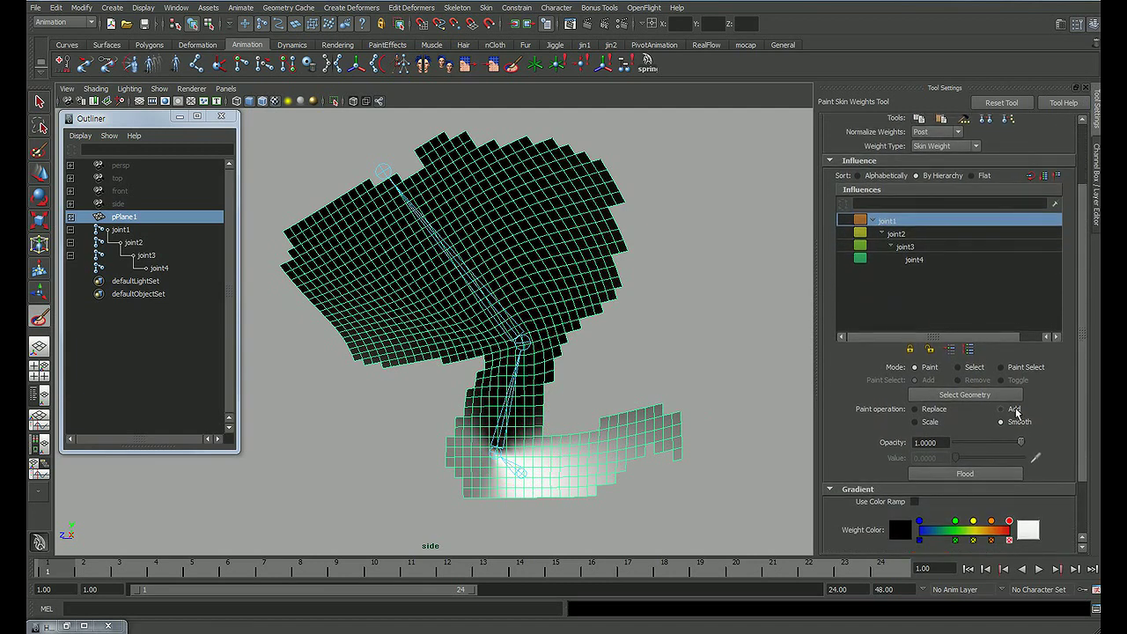
pyautogui.click(1001, 416)
pyautogui.moveTo(1082, 431); pyautogui.dragTo(1076, 454)
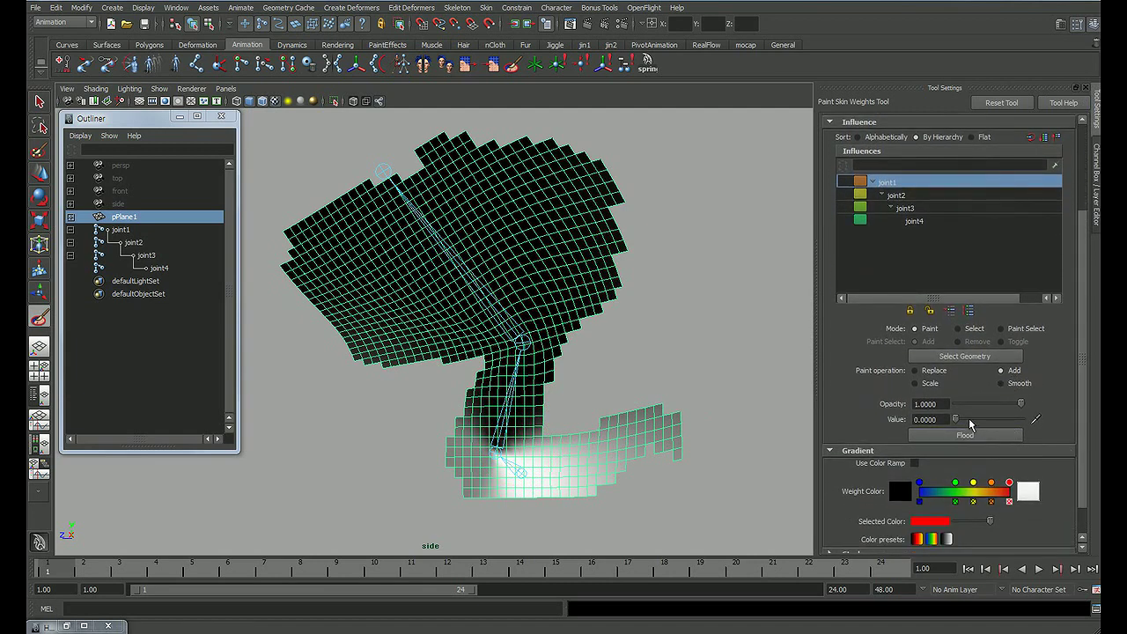
pyautogui.moveTo(955, 417); pyautogui.dragTo(1023, 419)
# Step: Paint joint1 weight across the lower foot strip, smooth its edge, then select joint2
pyautogui.moveTo(669, 426); pyautogui.dragTo(630, 424)
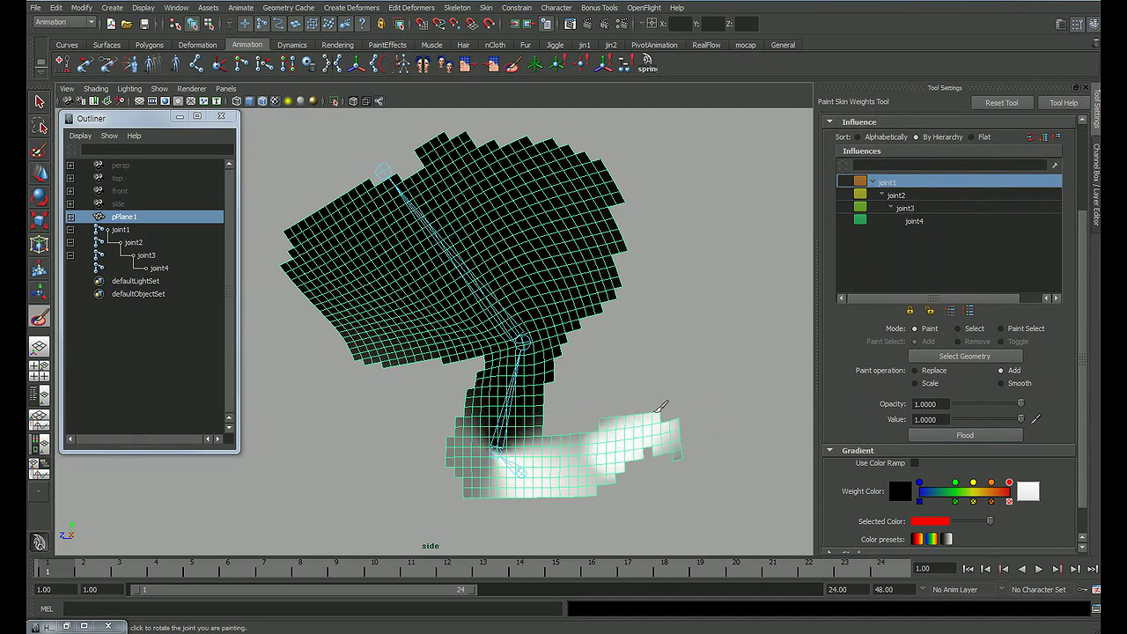
pyautogui.moveTo(614, 476); pyautogui.dragTo(622, 451)
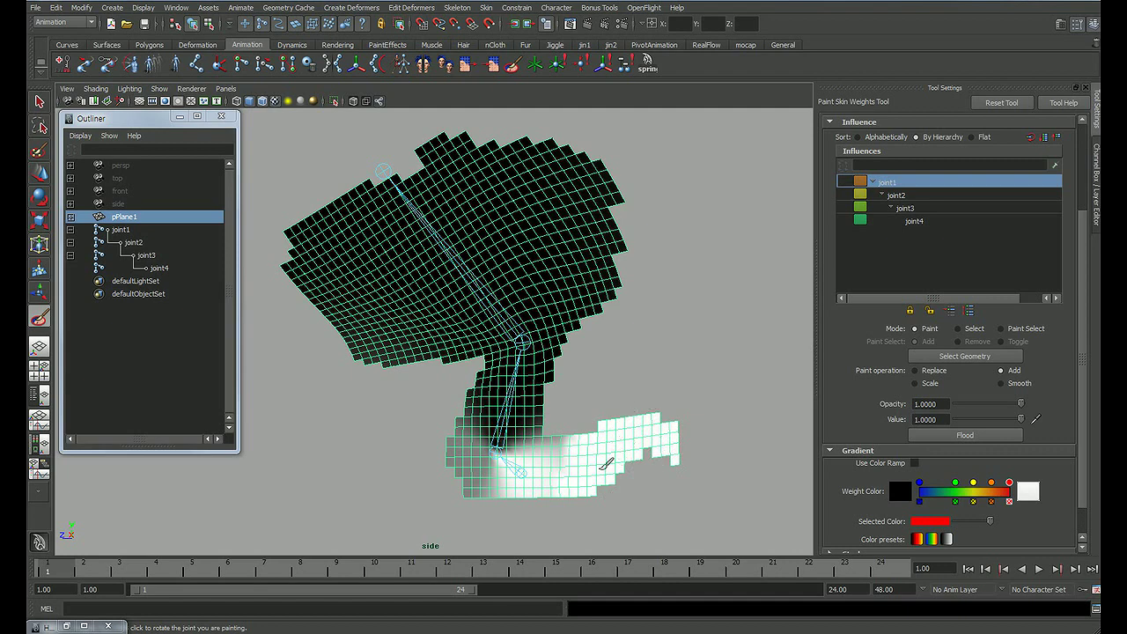
pyautogui.click(1001, 383)
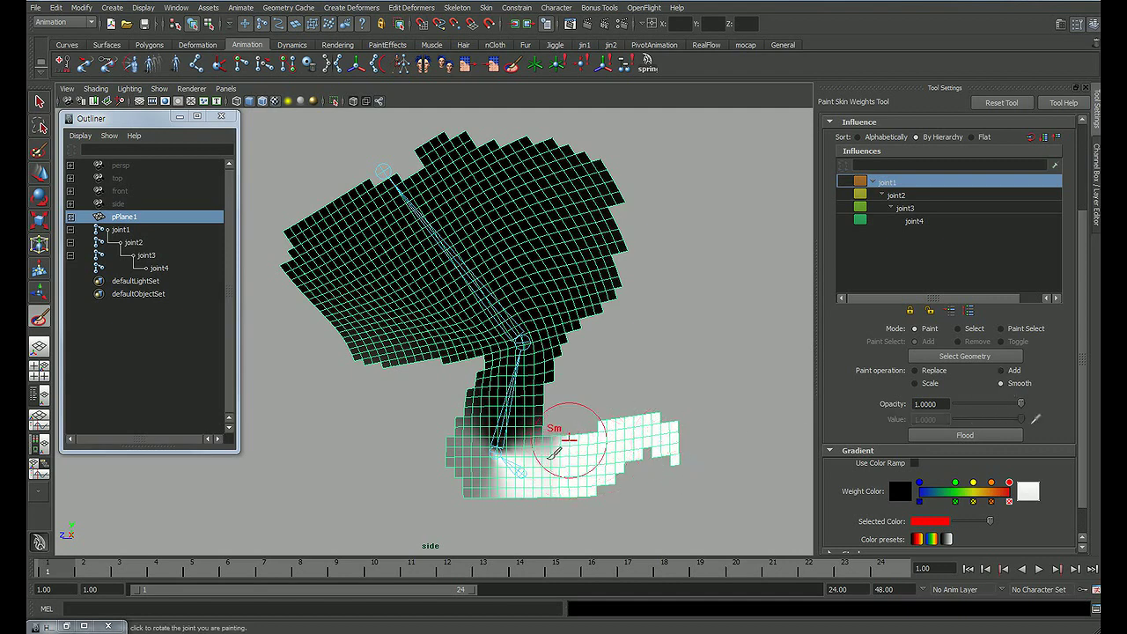
pyautogui.moveTo(564, 435)
pyautogui.mouseDown()
pyautogui.moveTo(579, 438)
pyautogui.moveTo(579, 489)
pyautogui.mouseUp()
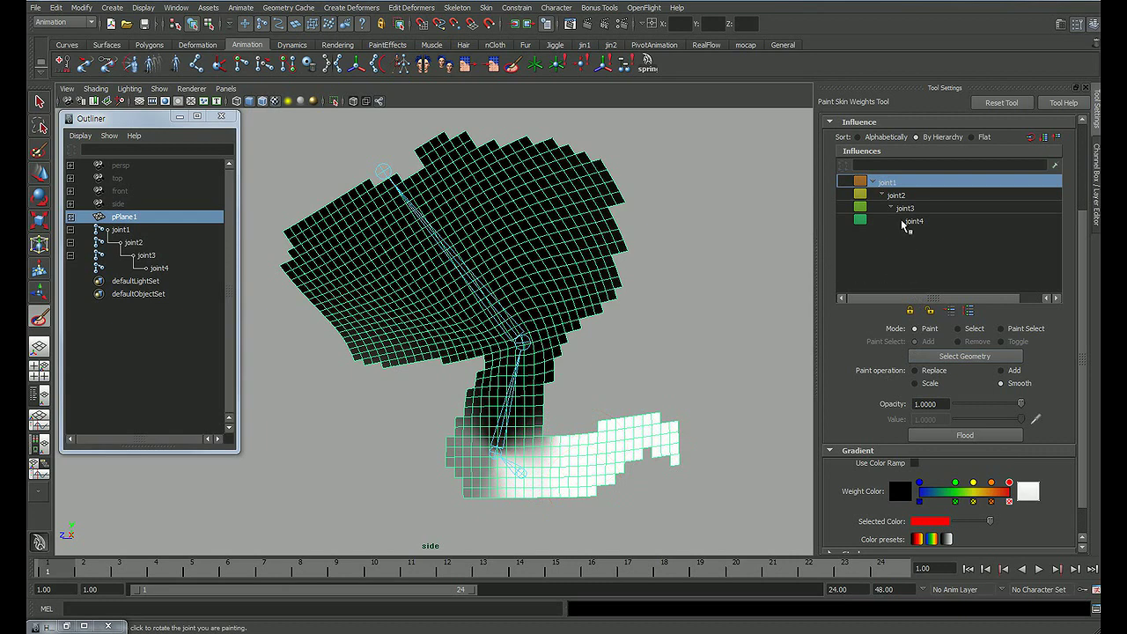
pyautogui.click(898, 195)
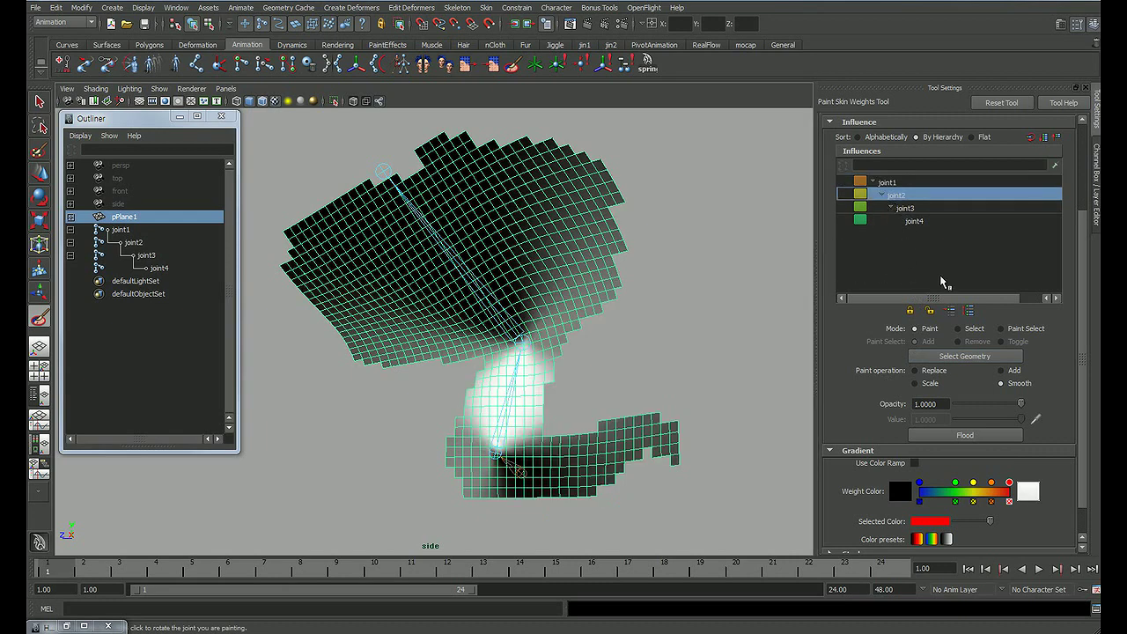
# Step: Using Scale with Value 0, paint joint2's weight off the upper plane
pyautogui.click(925, 385)
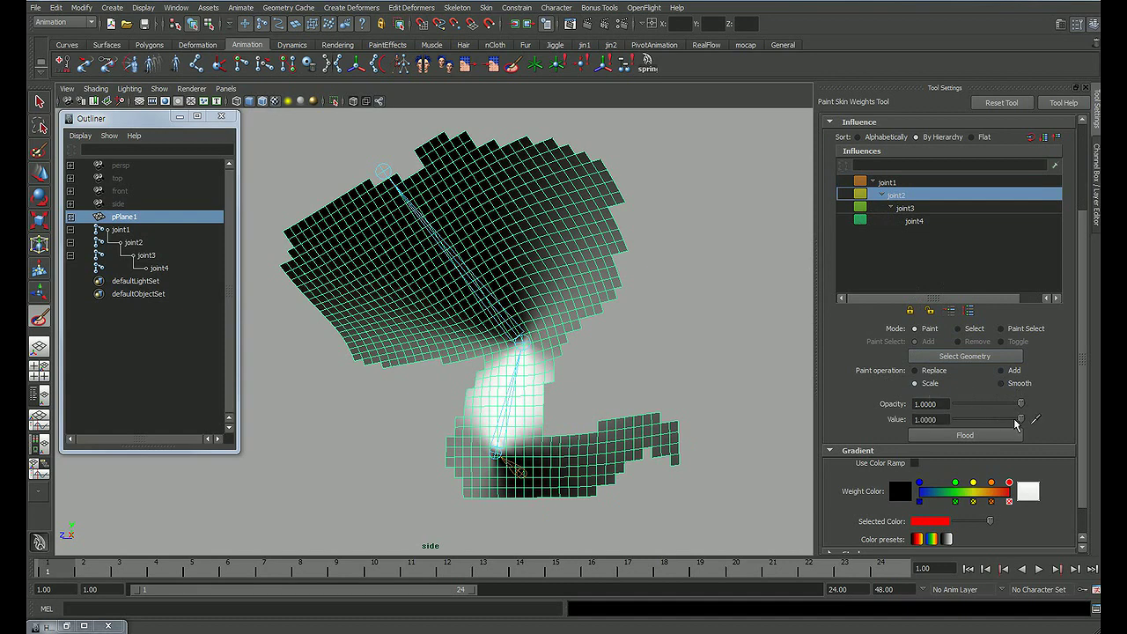
pyautogui.moveTo(1018, 420); pyautogui.dragTo(939, 420)
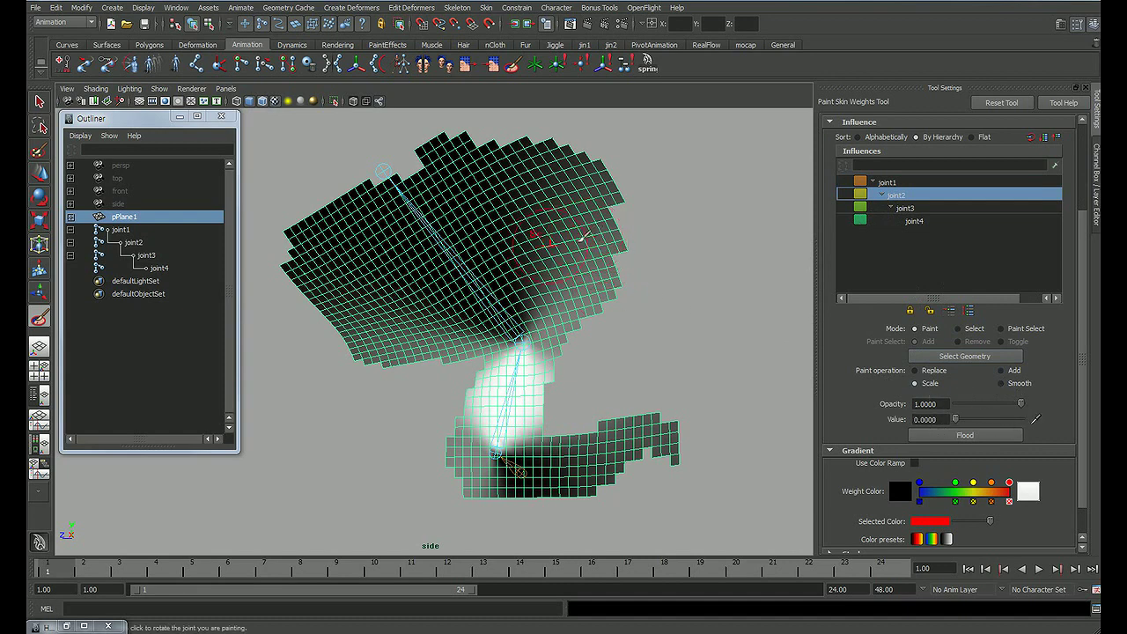
pyautogui.moveTo(672, 208)
pyautogui.mouseDown()
pyautogui.moveTo(557, 260)
pyautogui.moveTo(574, 152)
pyautogui.moveTo(560, 141)
pyautogui.moveTo(603, 189)
pyautogui.moveTo(608, 255)
pyautogui.moveTo(573, 264)
pyautogui.moveTo(596, 269)
pyautogui.mouseUp()
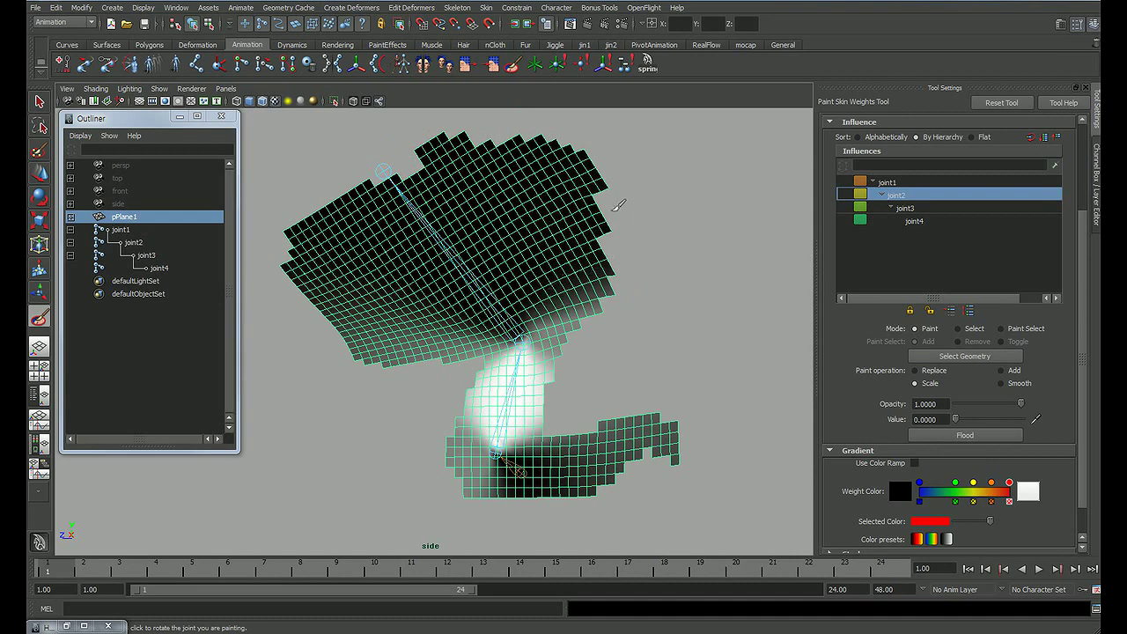
pyautogui.moveTo(429, 153)
pyautogui.mouseDown()
pyautogui.moveTo(322, 268)
pyautogui.moveTo(385, 321)
pyautogui.moveTo(379, 346)
pyautogui.moveTo(345, 337)
pyautogui.moveTo(366, 270)
pyautogui.moveTo(333, 291)
pyautogui.moveTo(333, 236)
pyautogui.mouseUp()
pyautogui.scroll(2, 516, 282)
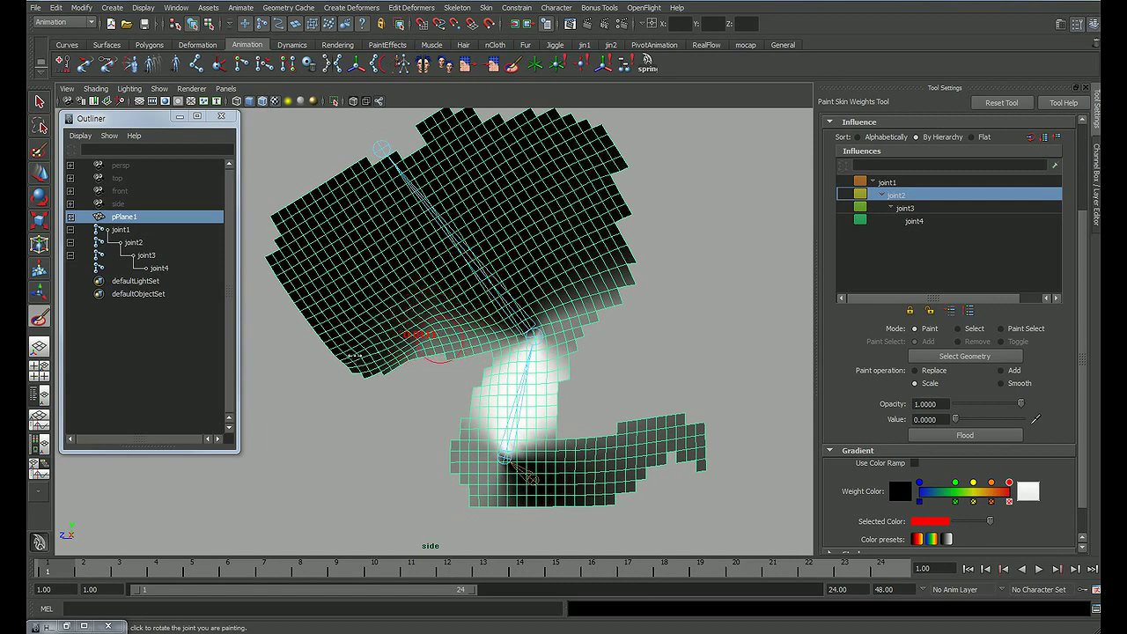
pyautogui.moveTo(373, 346)
pyautogui.mouseDown()
pyautogui.moveTo(403, 356)
pyautogui.moveTo(390, 327)
pyautogui.moveTo(415, 344)
pyautogui.moveTo(353, 355)
pyautogui.moveTo(357, 326)
pyautogui.moveTo(506, 341)
pyautogui.moveTo(519, 329)
pyautogui.moveTo(430, 380)
pyautogui.moveTo(395, 322)
pyautogui.moveTo(334, 308)
pyautogui.mouseUp()
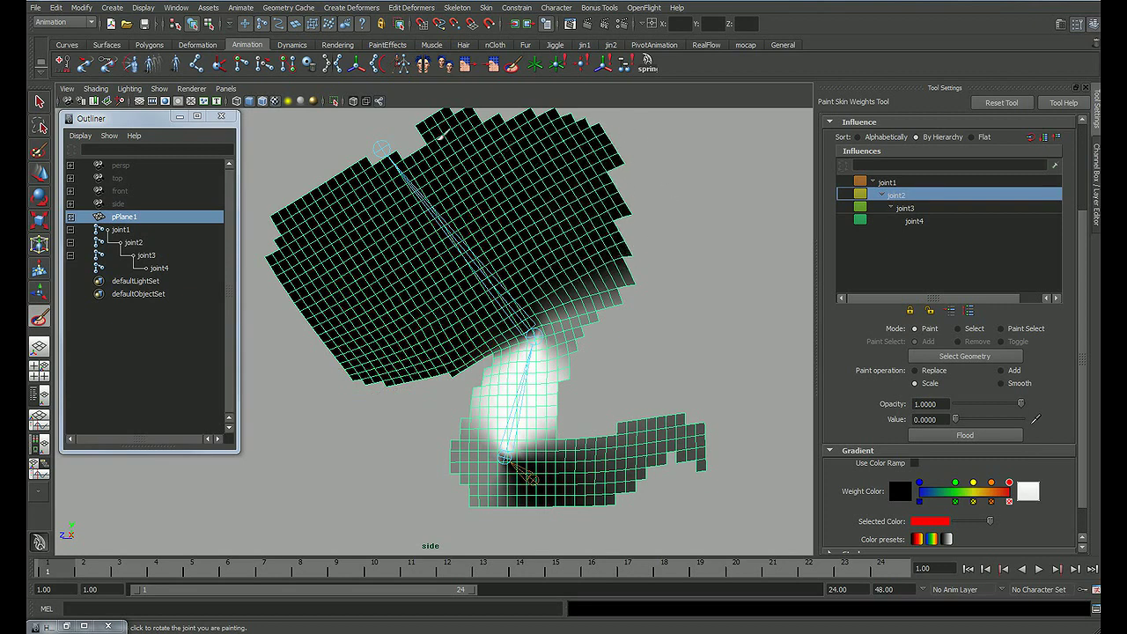
pyautogui.moveTo(446, 194); pyautogui.dragTo(645, 267)
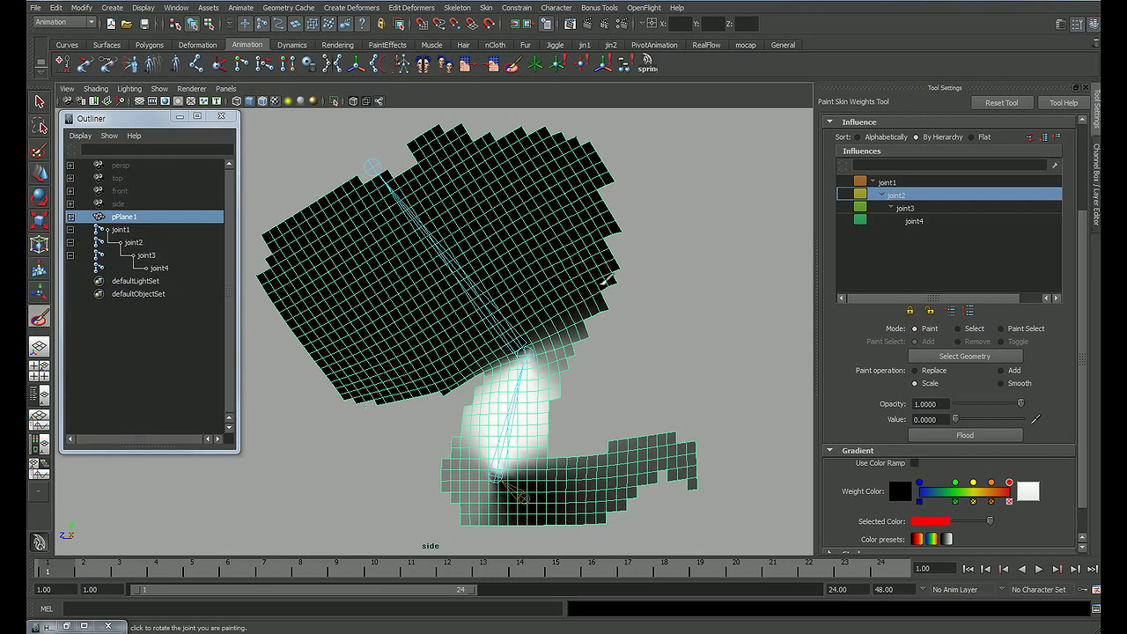
# Step: Recentre the view, select joint3's weights and rotate it to preview deformation
pyautogui.keyDown('alt'); pyautogui.moveTo(631, 288); pyautogui.dragTo(635, 269, button='middle'); pyautogui.keyUp('alt')
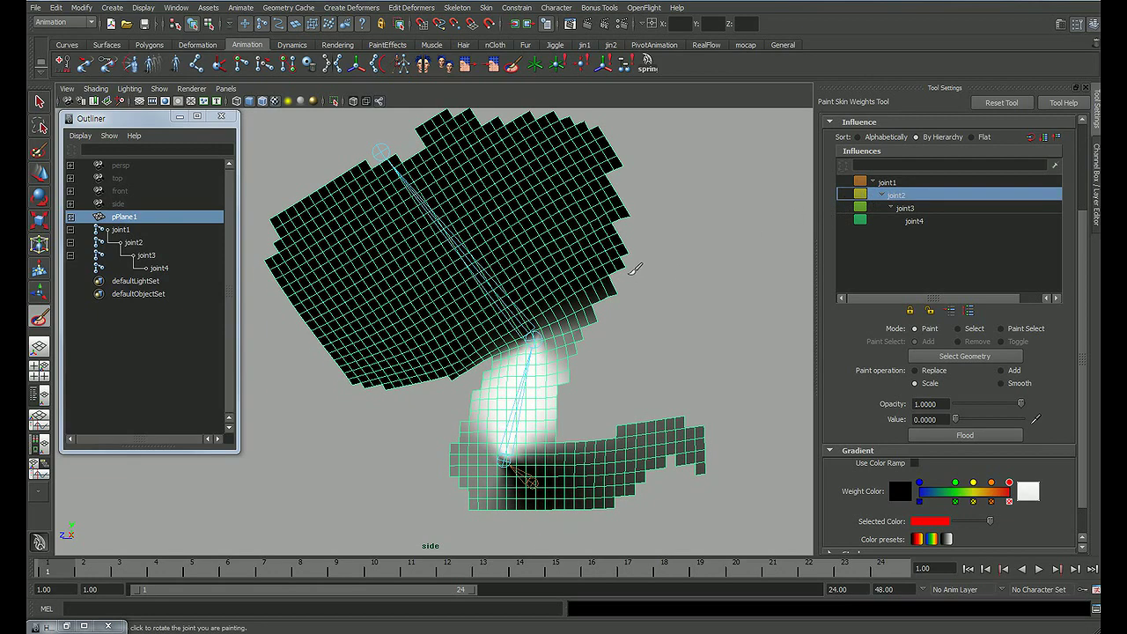
pyautogui.click(905, 207)
pyautogui.moveTo(522, 275)
pyautogui.mouseDown(button='middle')
pyautogui.moveTo(478, 303)
pyautogui.moveTo(498, 297)
pyautogui.moveTo(485, 277)
pyautogui.mouseUp(button='middle')
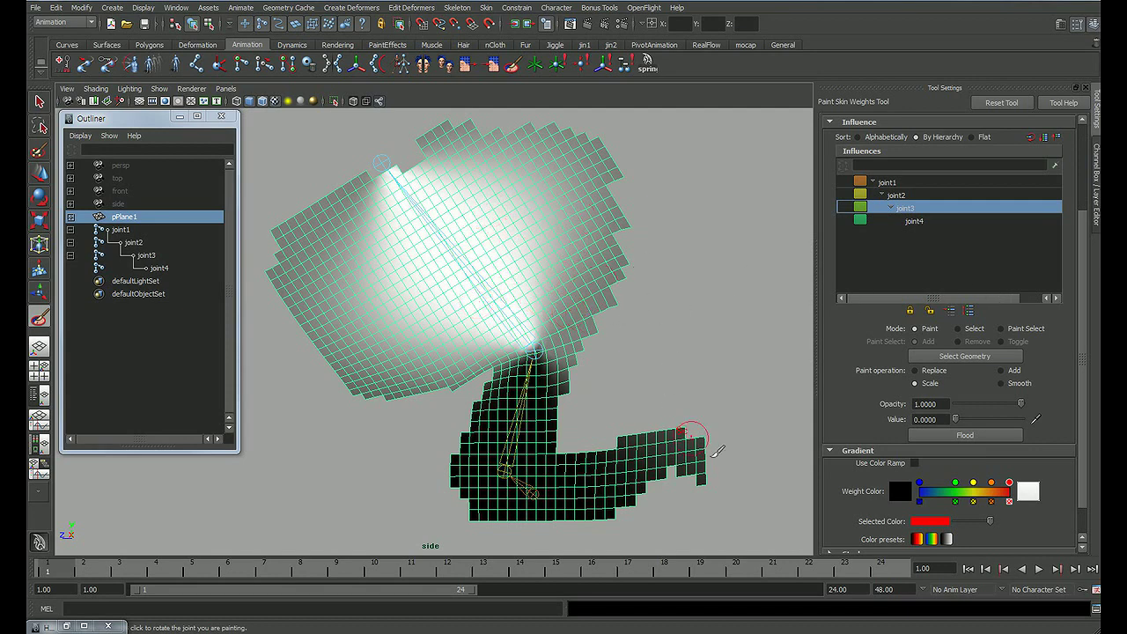
# Step: Scale joint3's weight off the lower leg flap, then briefly check joint4 before returning to joint3
pyautogui.moveTo(666, 435)
pyautogui.mouseDown()
pyautogui.moveTo(646, 479)
pyautogui.moveTo(656, 459)
pyautogui.moveTo(691, 474)
pyautogui.mouseUp()
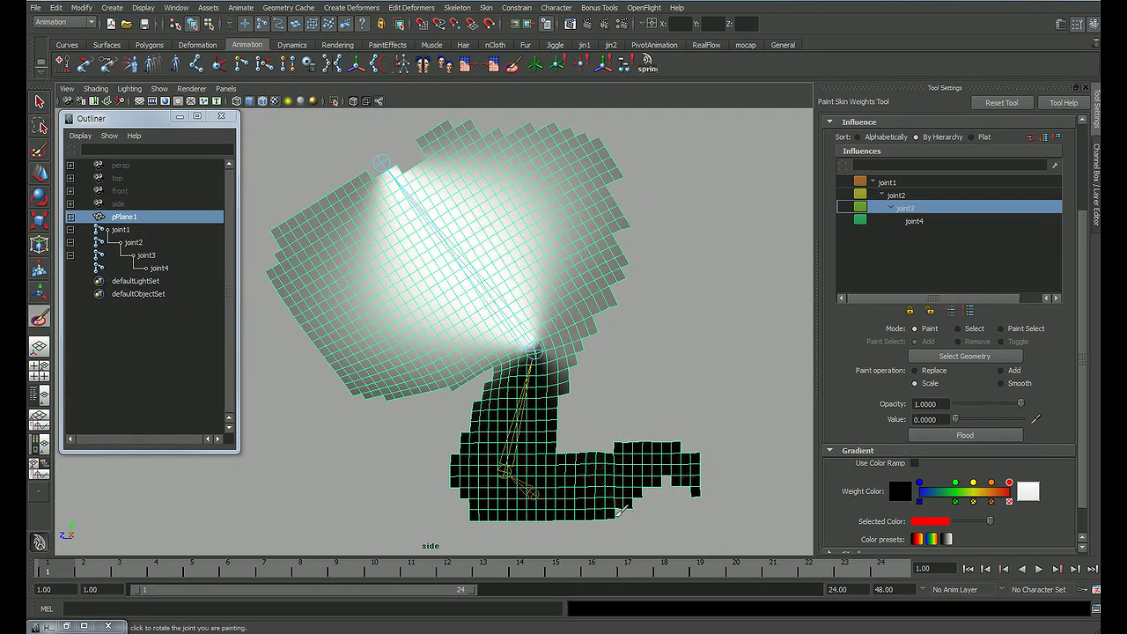
pyautogui.moveTo(622, 509); pyautogui.dragTo(600, 476)
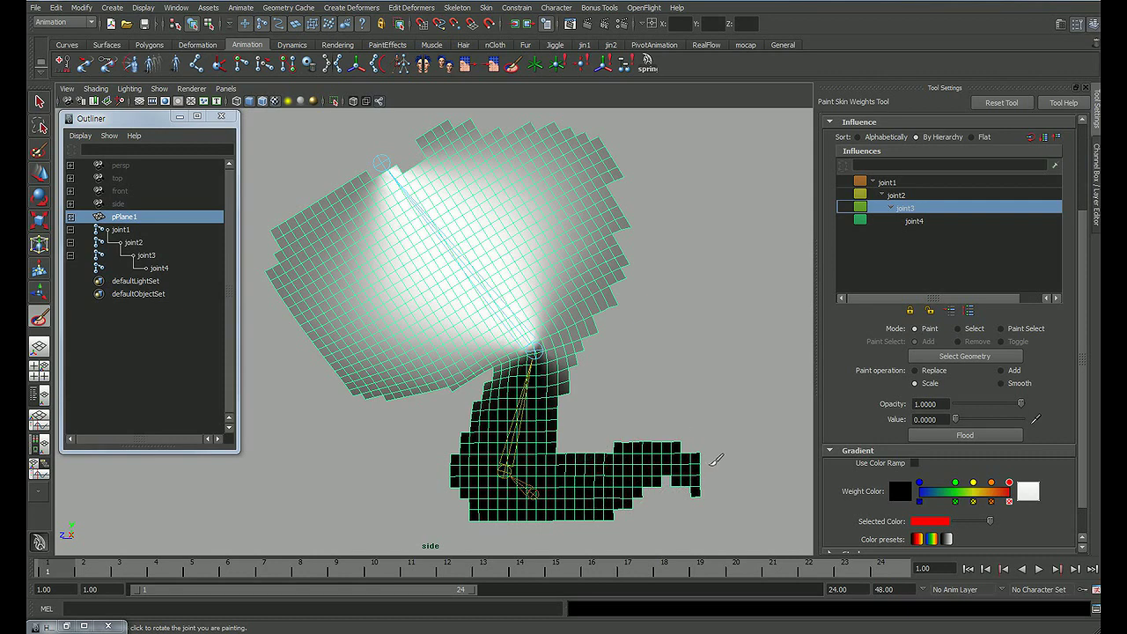
pyautogui.moveTo(717, 453)
pyautogui.mouseDown()
pyautogui.moveTo(695, 484)
pyautogui.moveTo(669, 449)
pyautogui.mouseUp()
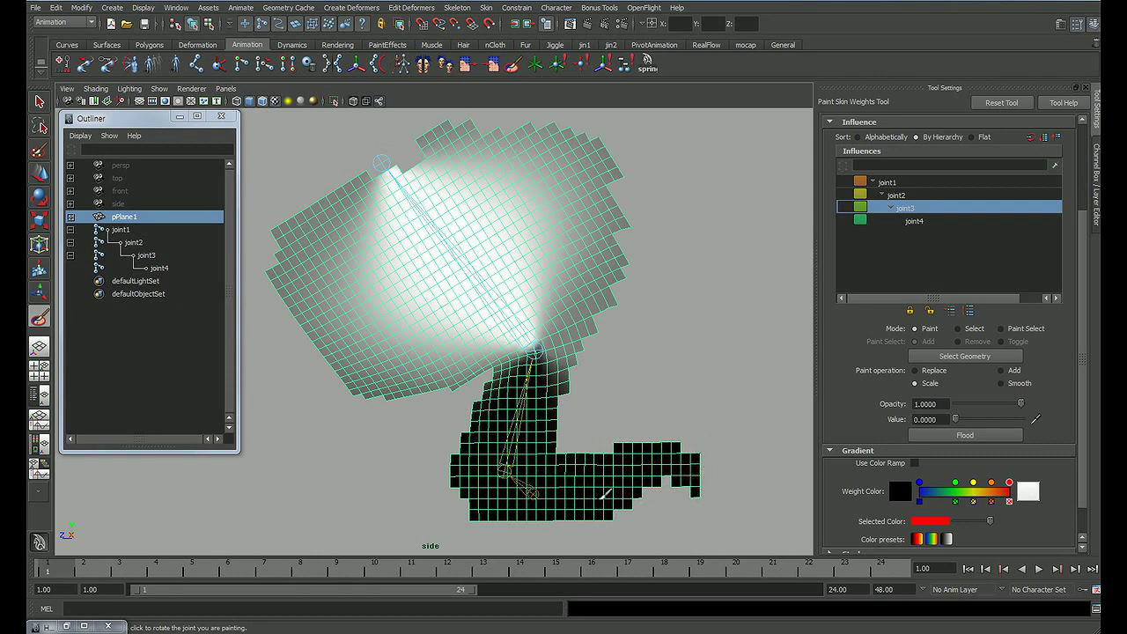
pyautogui.click(1002, 383)
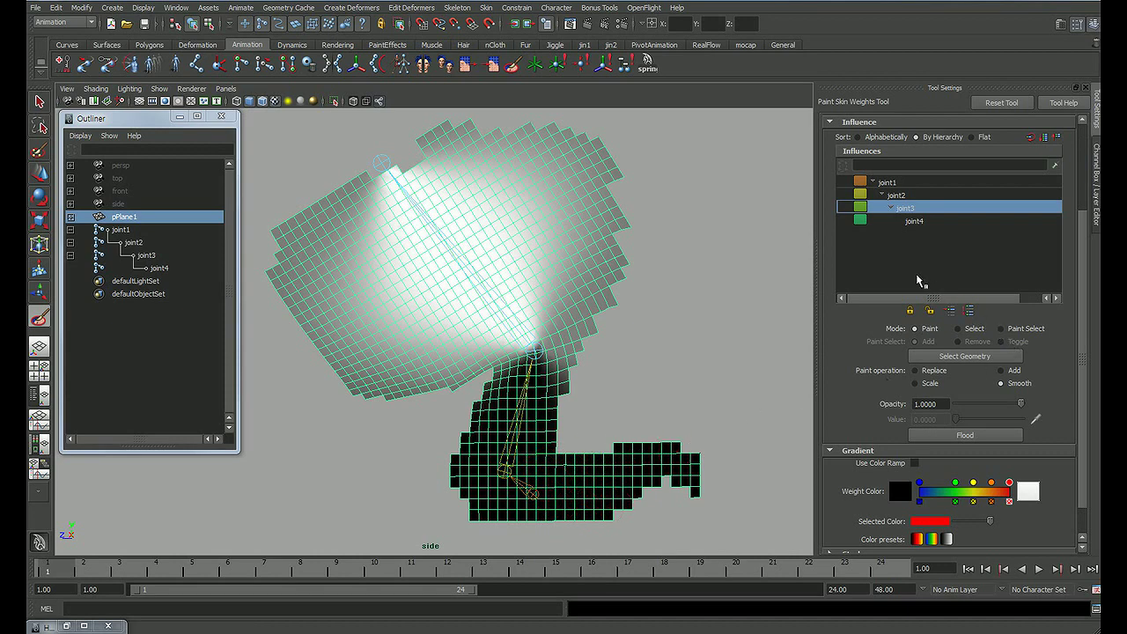
pyautogui.click(911, 220)
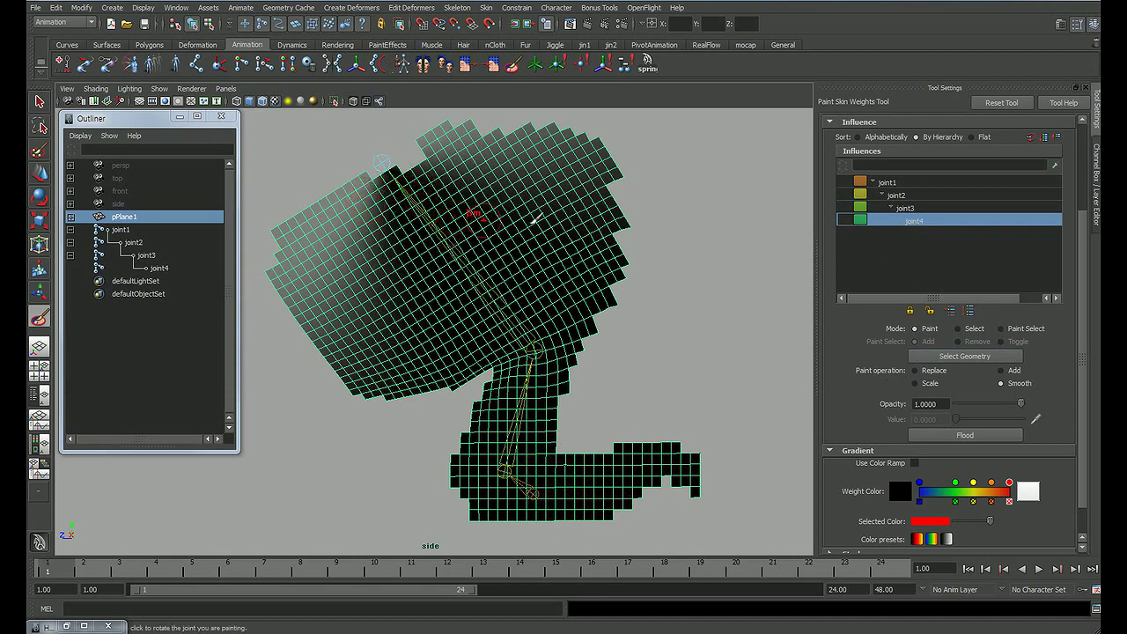
pyautogui.click(907, 208)
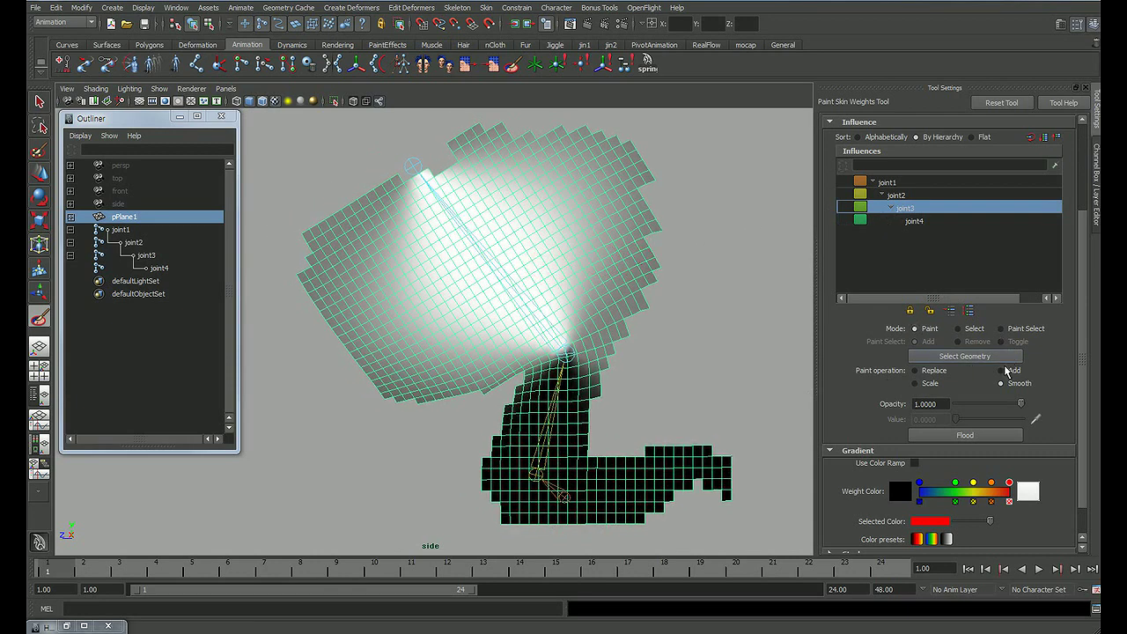
# Step: With Add and Value 1, paint joint3 weight over the entire upper plane
pyautogui.click(1002, 370)
pyautogui.moveTo(956, 420); pyautogui.dragTo(1021, 419)
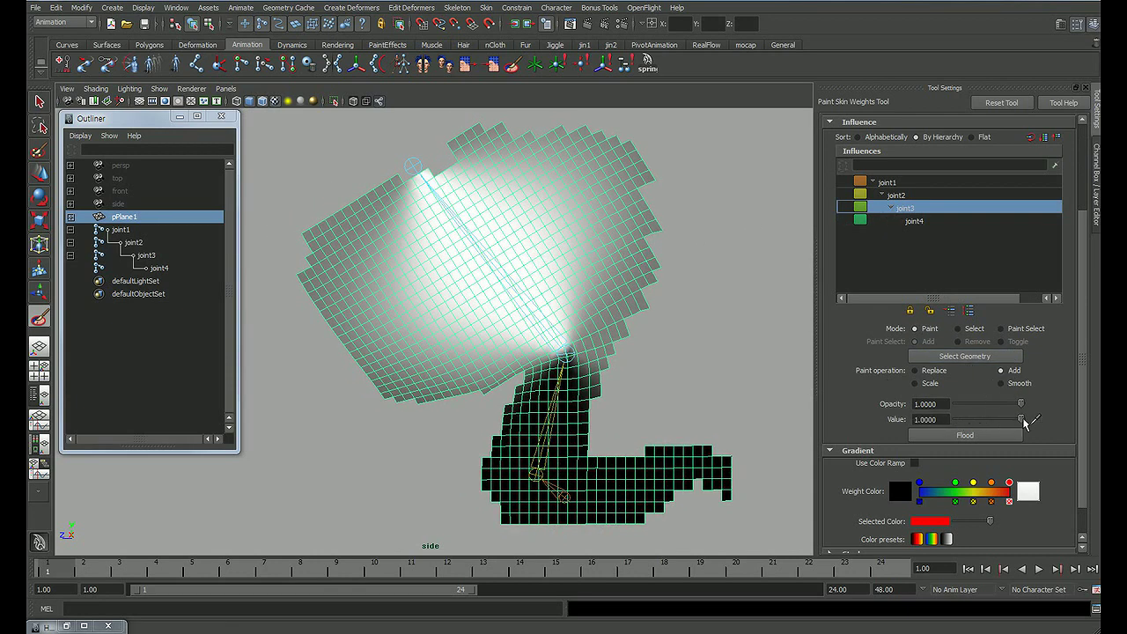
pyautogui.moveTo(447, 261); pyautogui.dragTo(423, 272)
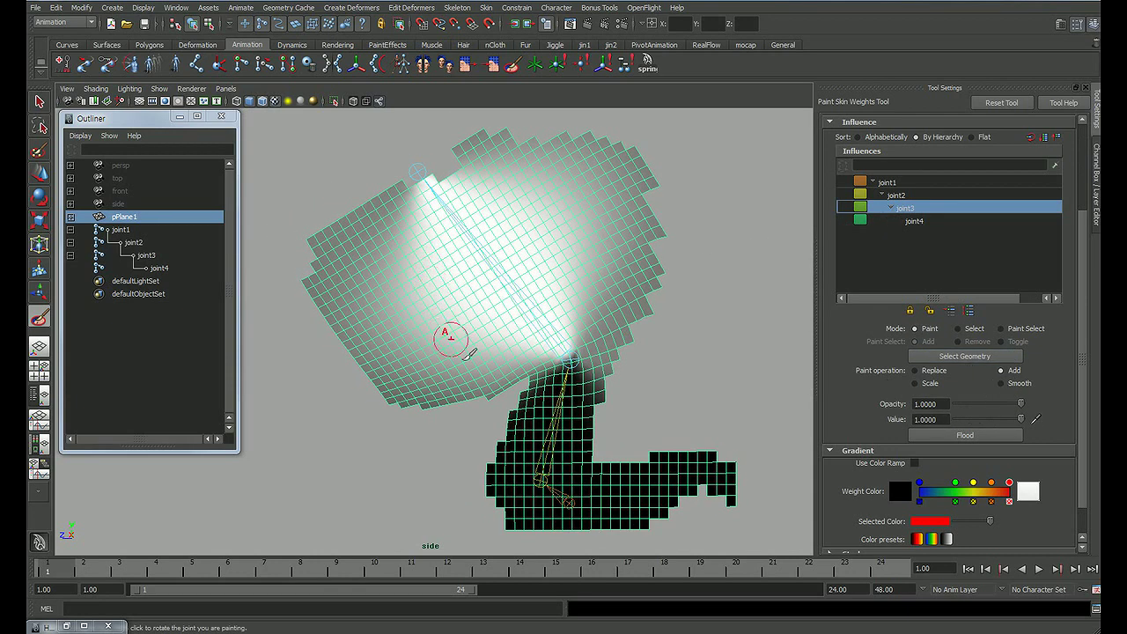
pyautogui.moveTo(447, 334)
pyautogui.mouseDown()
pyautogui.moveTo(489, 379)
pyautogui.moveTo(553, 345)
pyautogui.moveTo(533, 335)
pyautogui.moveTo(475, 392)
pyautogui.moveTo(511, 375)
pyautogui.moveTo(449, 382)
pyautogui.moveTo(414, 405)
pyautogui.moveTo(396, 396)
pyautogui.moveTo(423, 392)
pyautogui.mouseUp()
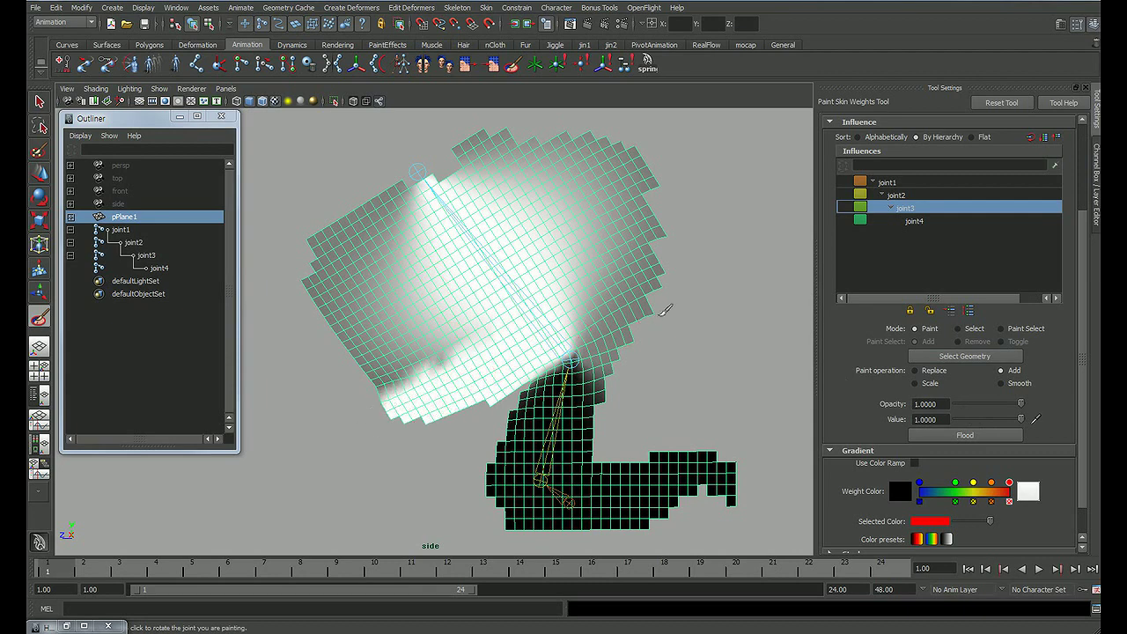
pyautogui.moveTo(594, 325)
pyautogui.mouseDown()
pyautogui.moveTo(595, 308)
pyautogui.moveTo(616, 299)
pyautogui.moveTo(574, 284)
pyautogui.mouseUp()
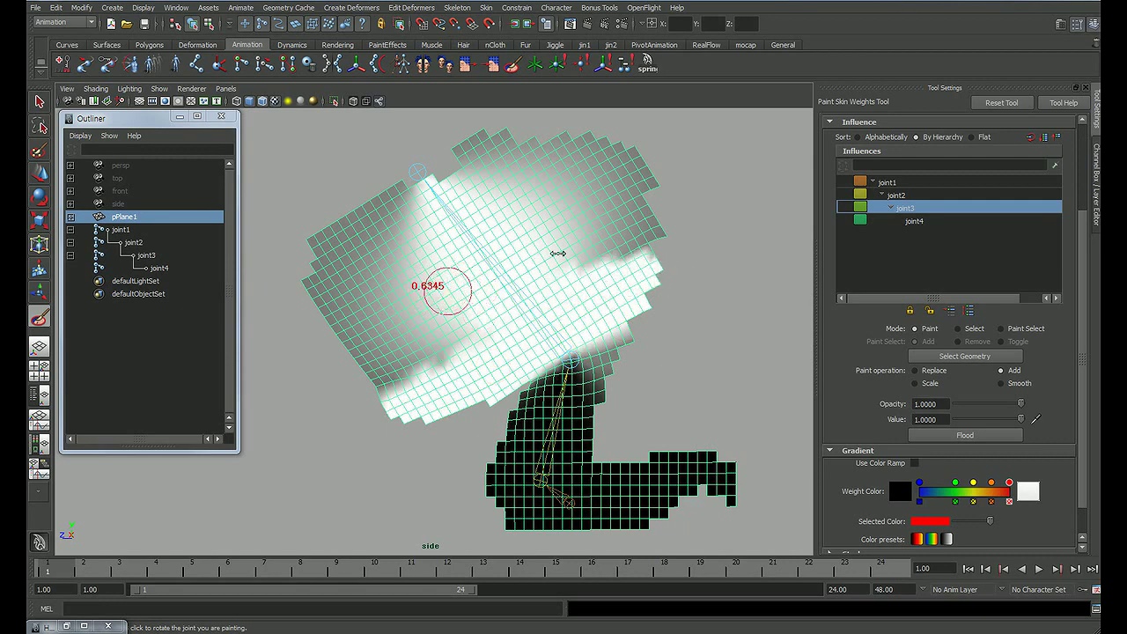
pyautogui.moveTo(441, 291)
pyautogui.mouseDown()
pyautogui.moveTo(365, 227)
pyautogui.moveTo(414, 188)
pyautogui.moveTo(491, 168)
pyautogui.moveTo(528, 218)
pyautogui.moveTo(587, 248)
pyautogui.mouseUp()
pyautogui.moveTo(534, 272); pyautogui.dragTo(387, 305)
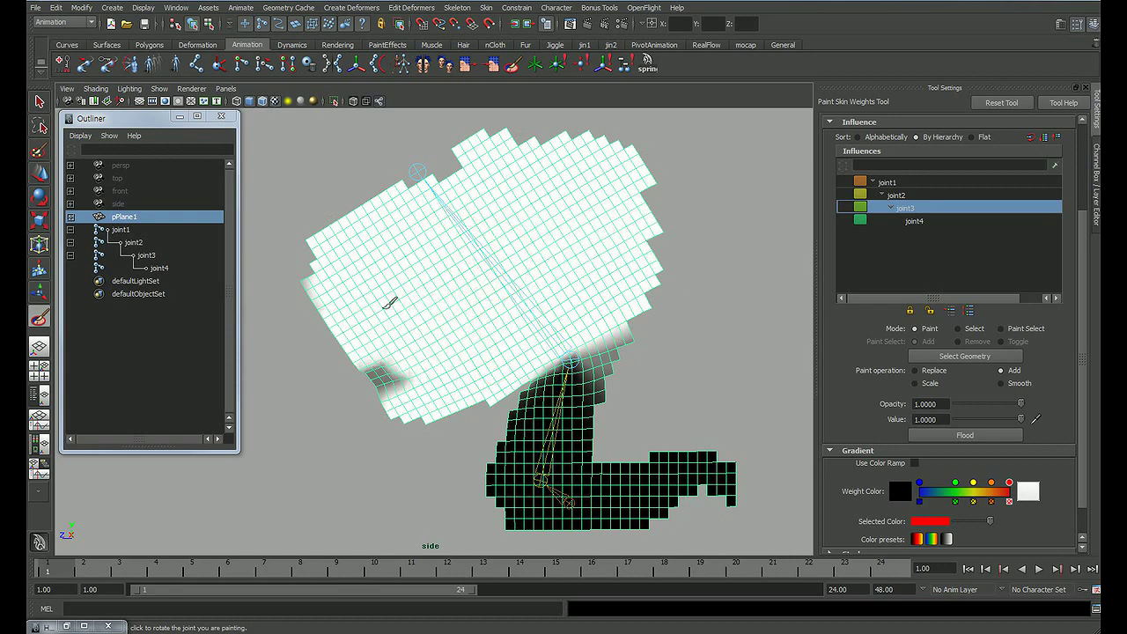
pyautogui.moveTo(402, 264)
pyautogui.mouseDown()
pyautogui.moveTo(373, 372)
pyautogui.moveTo(411, 398)
pyautogui.mouseUp()
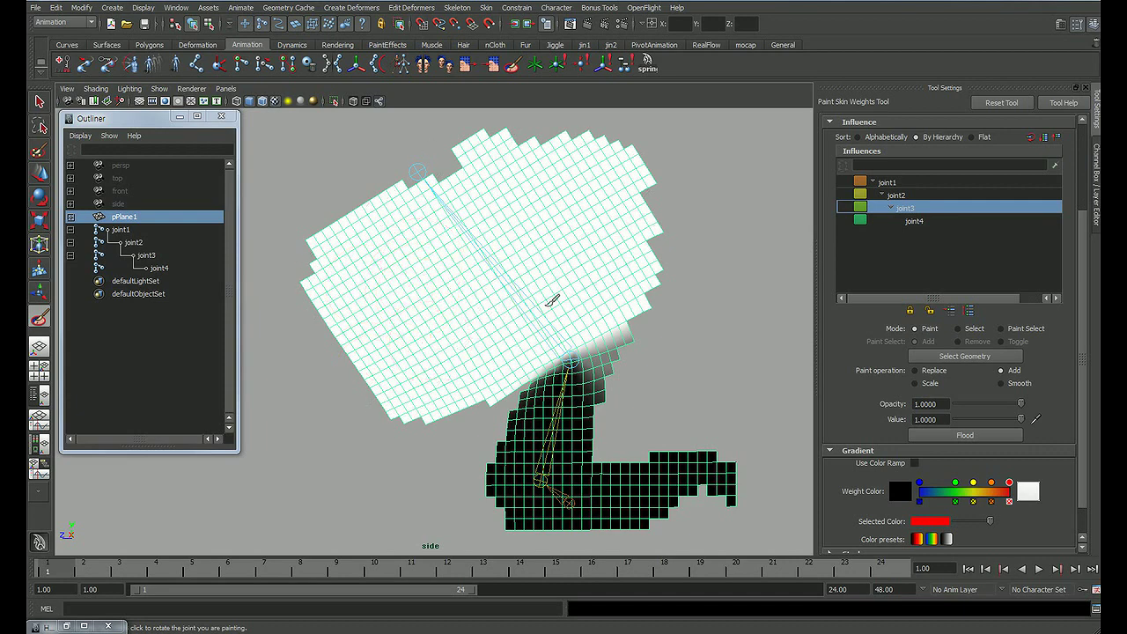
# Step: Set the operation to Smooth and flood joint3's weights seven times
pyautogui.click(1012, 384)
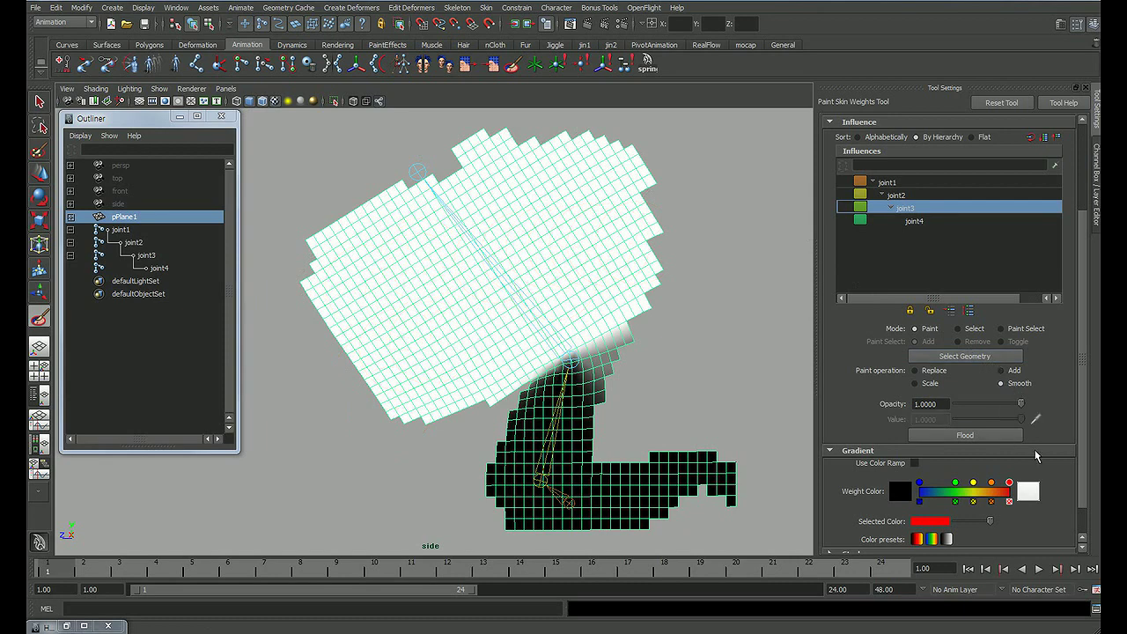
pyautogui.click(989, 440)
pyautogui.click(982, 438)
pyautogui.click(965, 440)
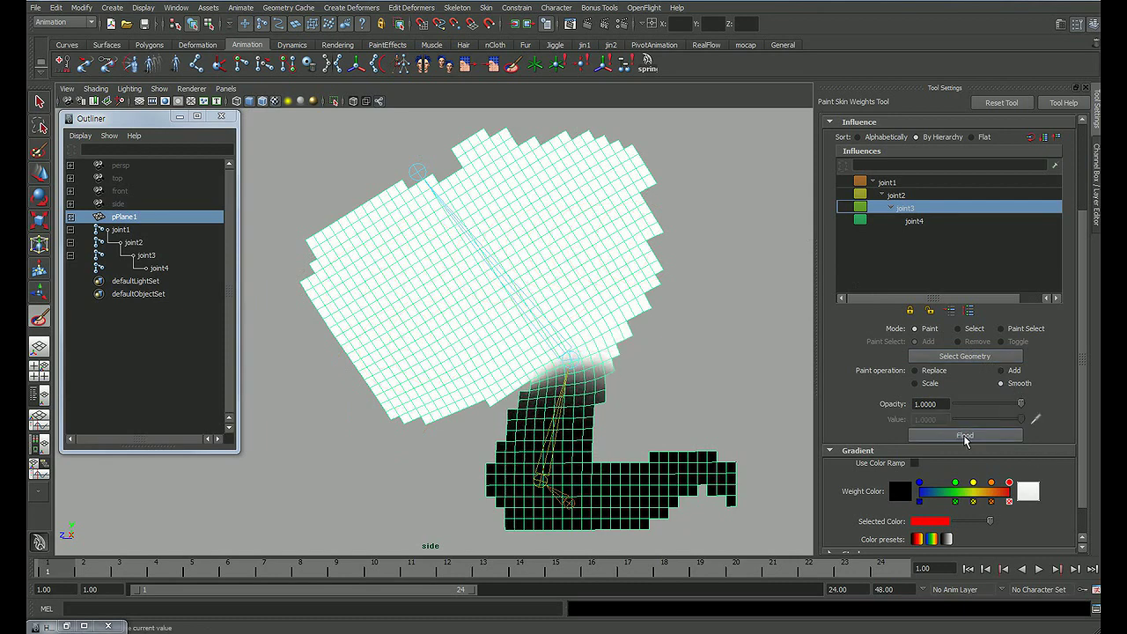
pyautogui.click(964, 439)
pyautogui.click(962, 437)
pyautogui.click(958, 436)
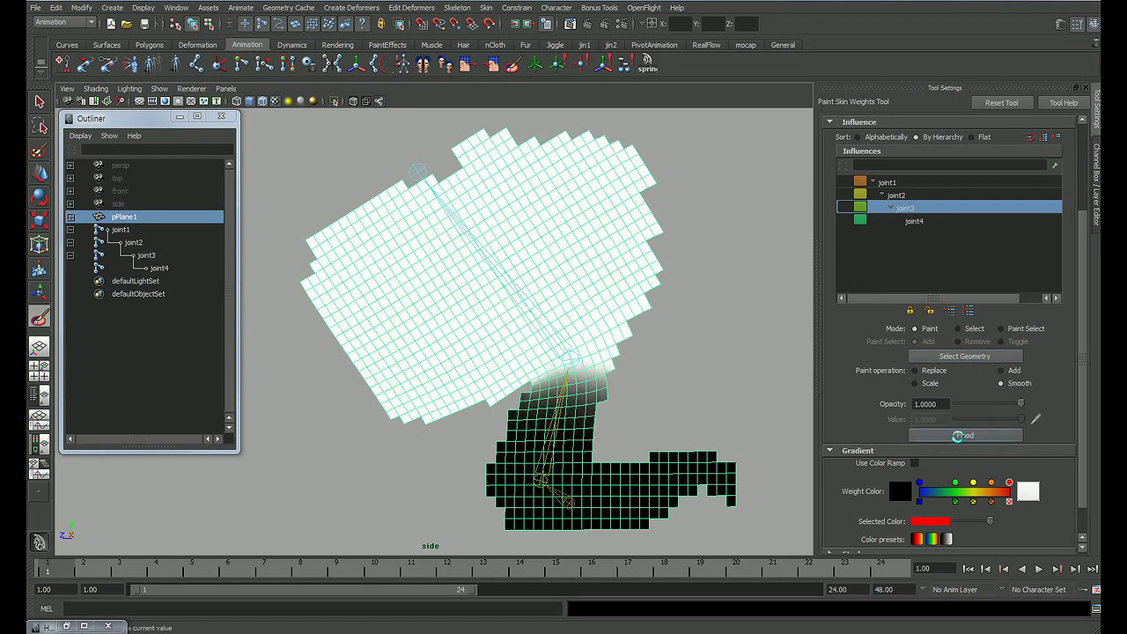
pyautogui.click(964, 437)
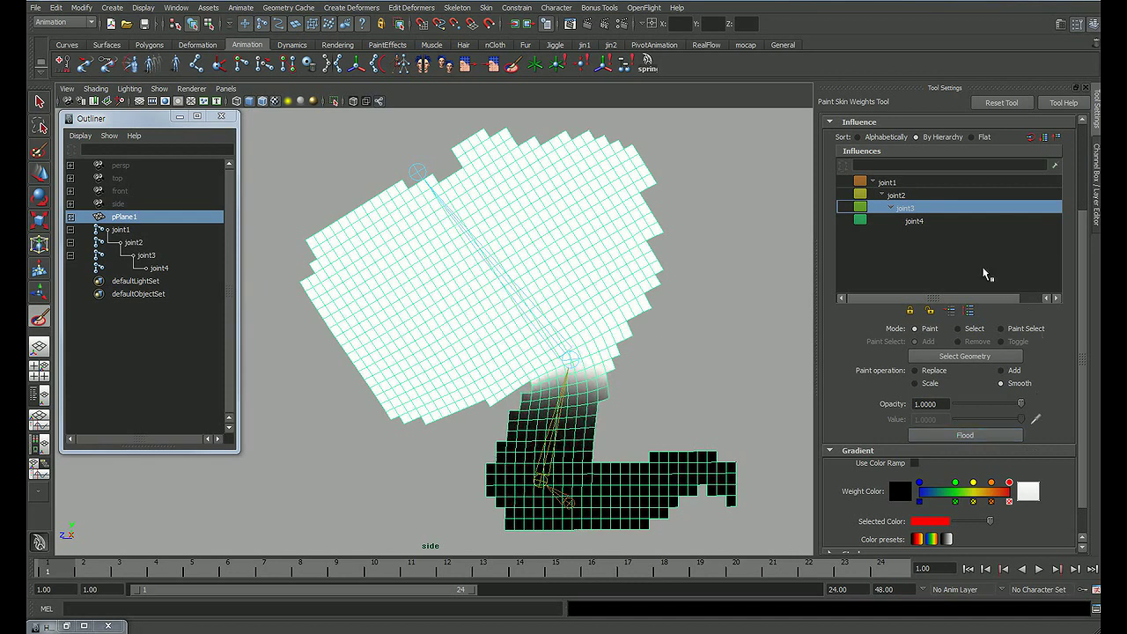
# Step: Flood-smooth joint2's weights, then joint1's weights across the mesh
pyautogui.click(897, 195)
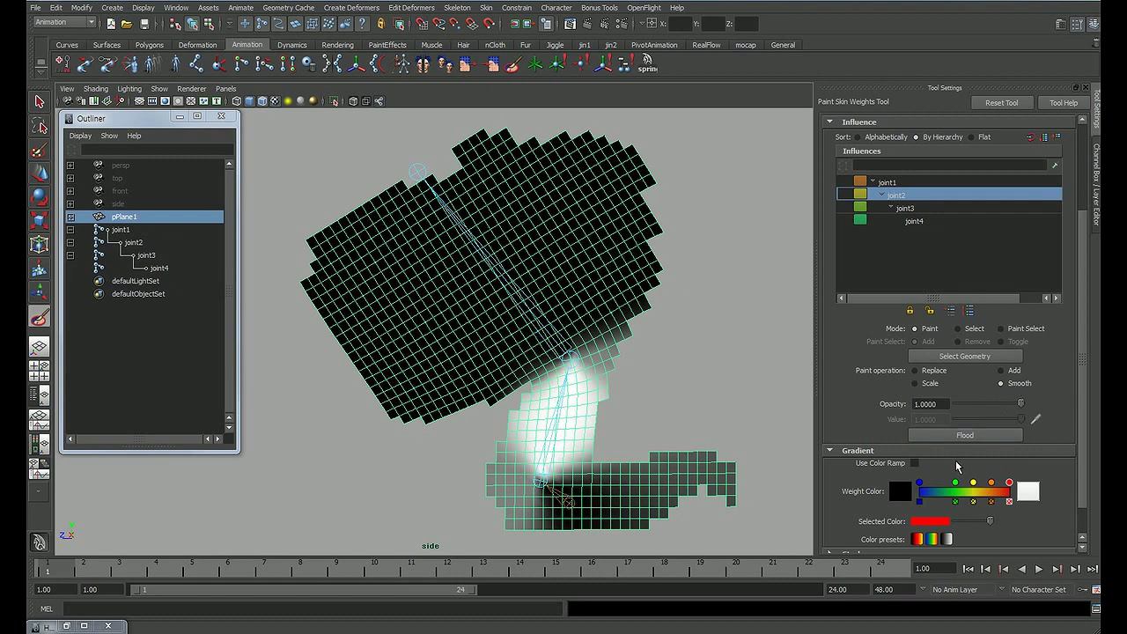
pyautogui.click(966, 437)
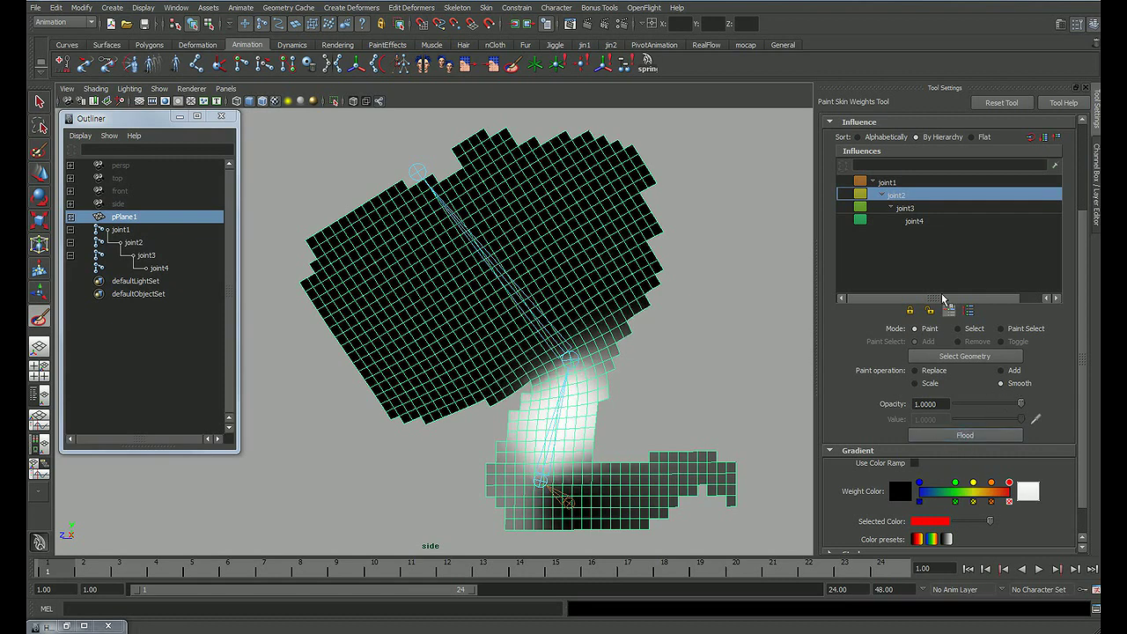
pyautogui.click(908, 208)
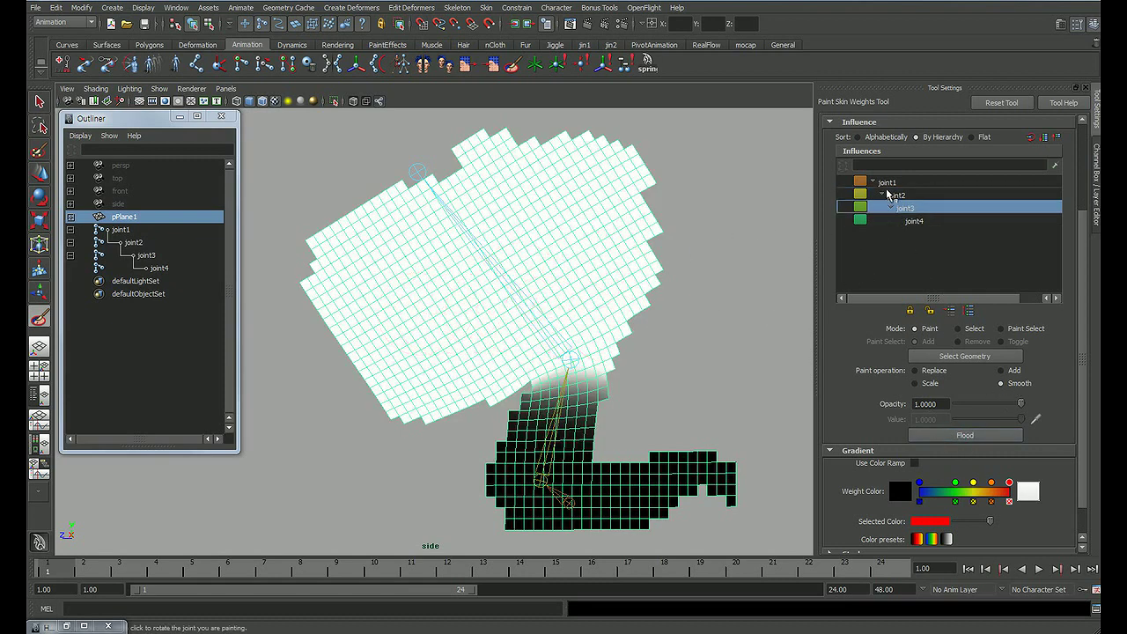
pyautogui.click(889, 182)
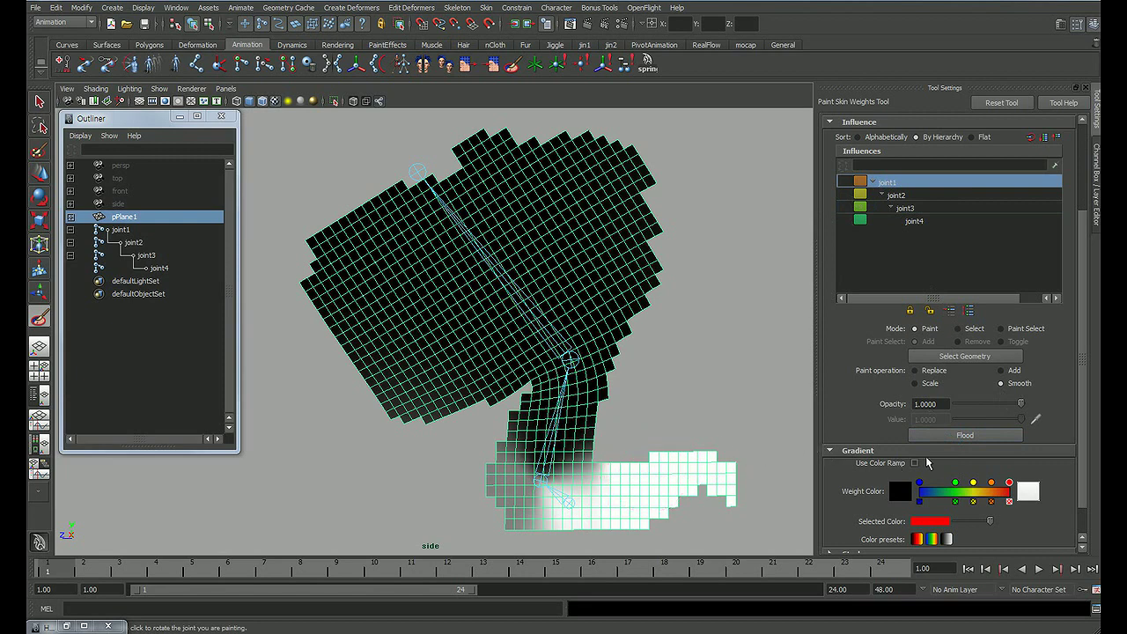
pyautogui.click(967, 437)
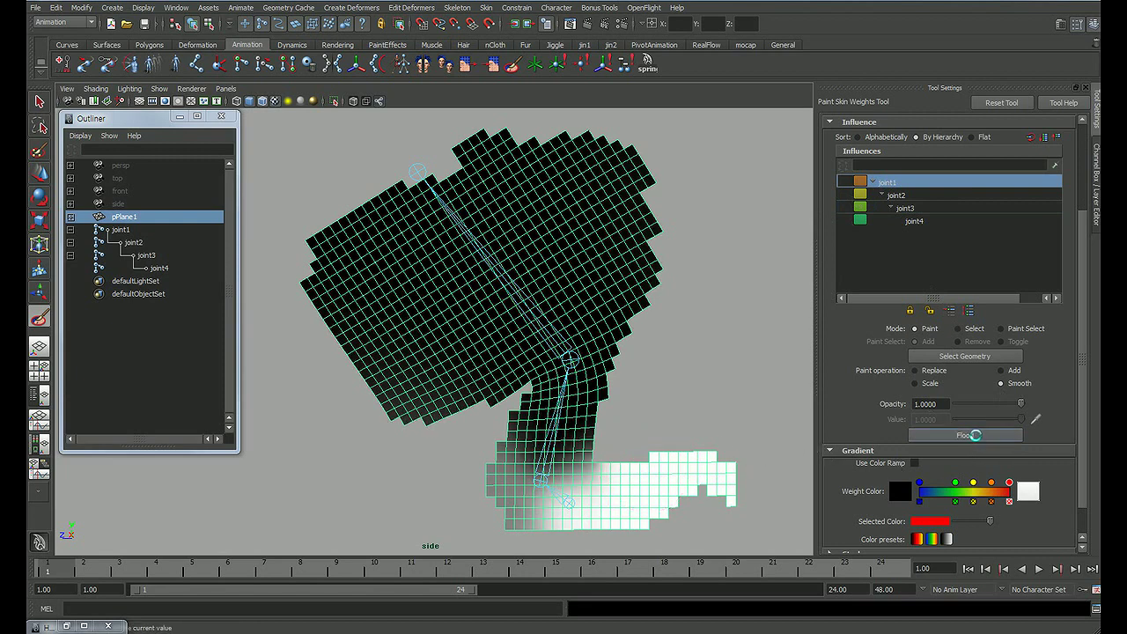
# Step: Select joint3, hide the wireframe, and rotate joint3 to test the head's bend
pyautogui.press('q')
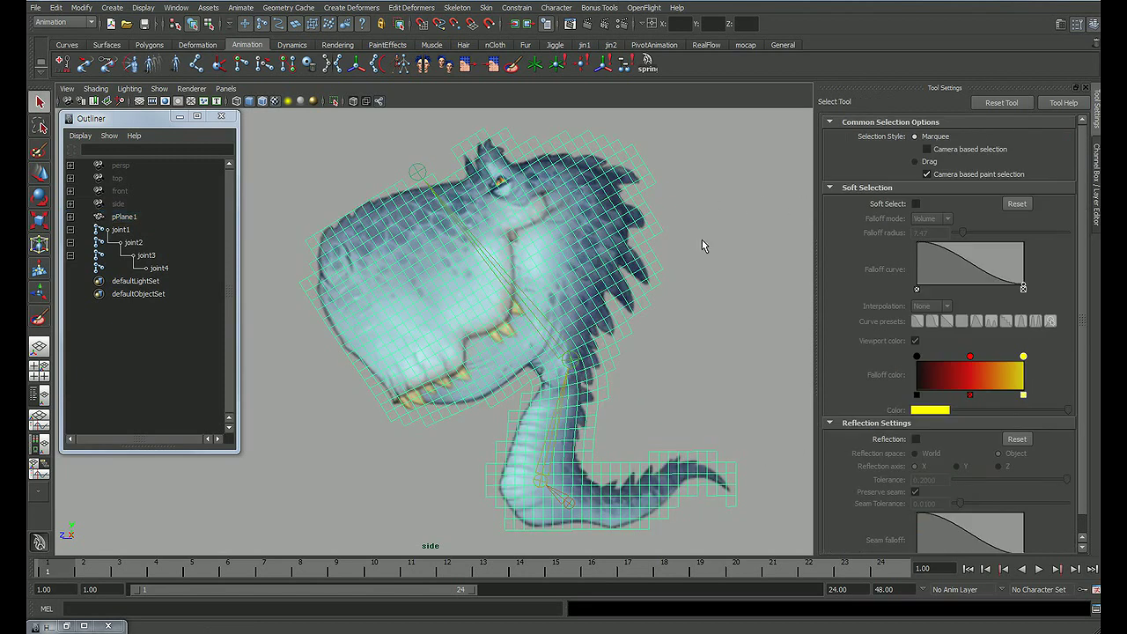
pyautogui.keyDown('alt'); pyautogui.moveTo(664, 326); pyautogui.dragTo(659, 303, button='middle'); pyautogui.keyUp('alt')
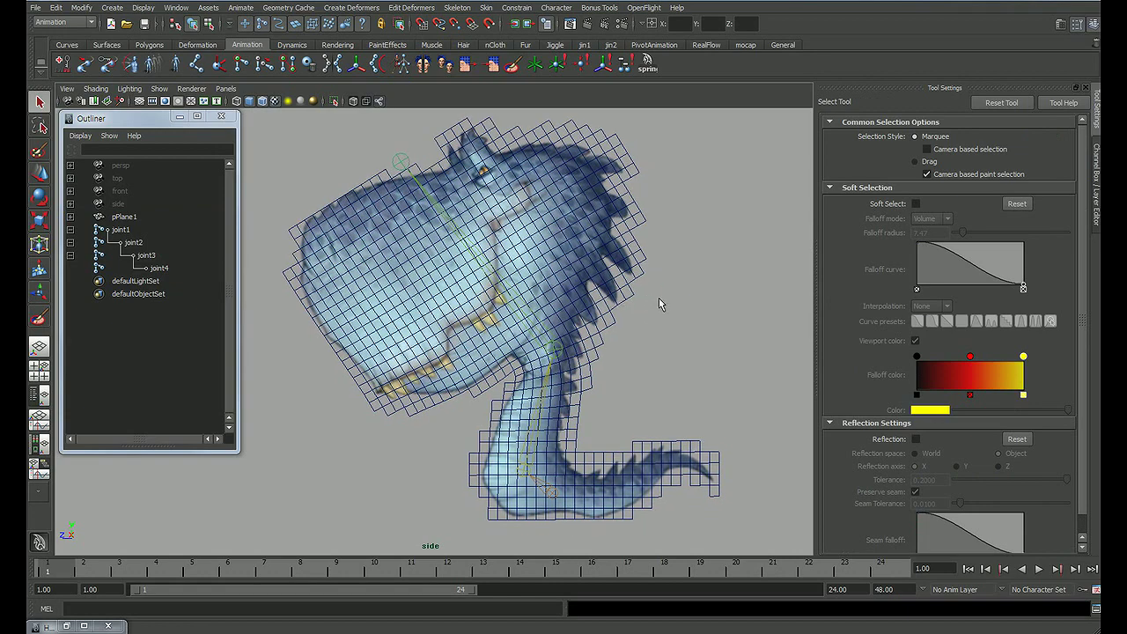
pyautogui.click(1092, 214)
pyautogui.click(564, 280)
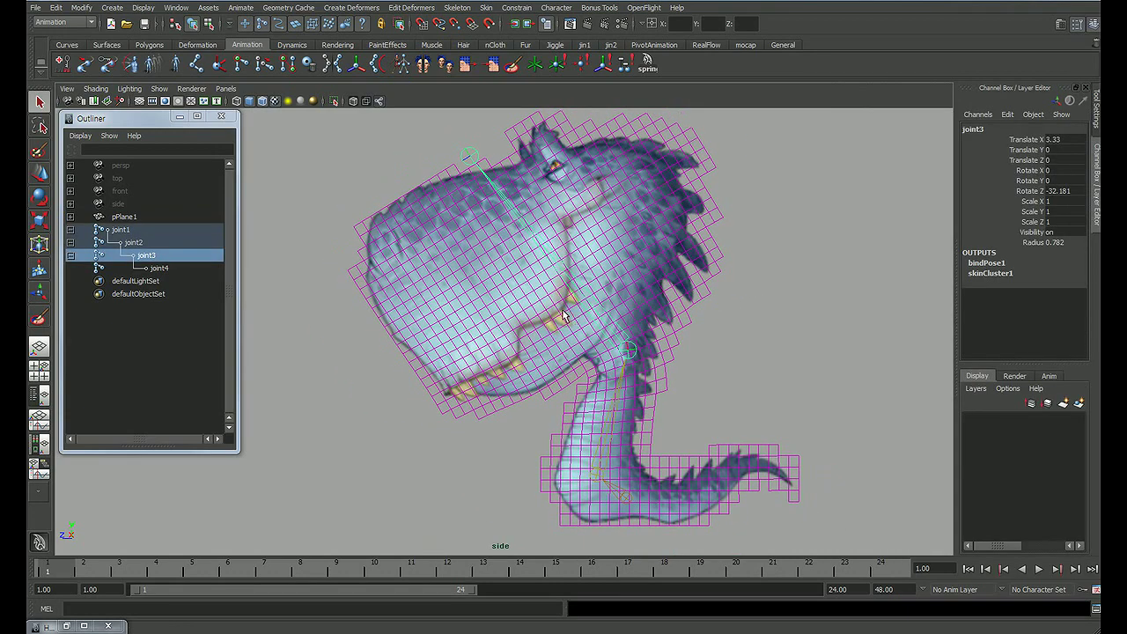
pyautogui.keyDown('alt'); pyautogui.moveTo(563, 315); pyautogui.dragTo(516, 312, button='middle'); pyautogui.keyUp('alt')
pyautogui.click(263, 102)
pyautogui.keyDown('alt'); pyautogui.moveTo(624, 262); pyautogui.dragTo(600, 256, button='middle'); pyautogui.keyUp('alt')
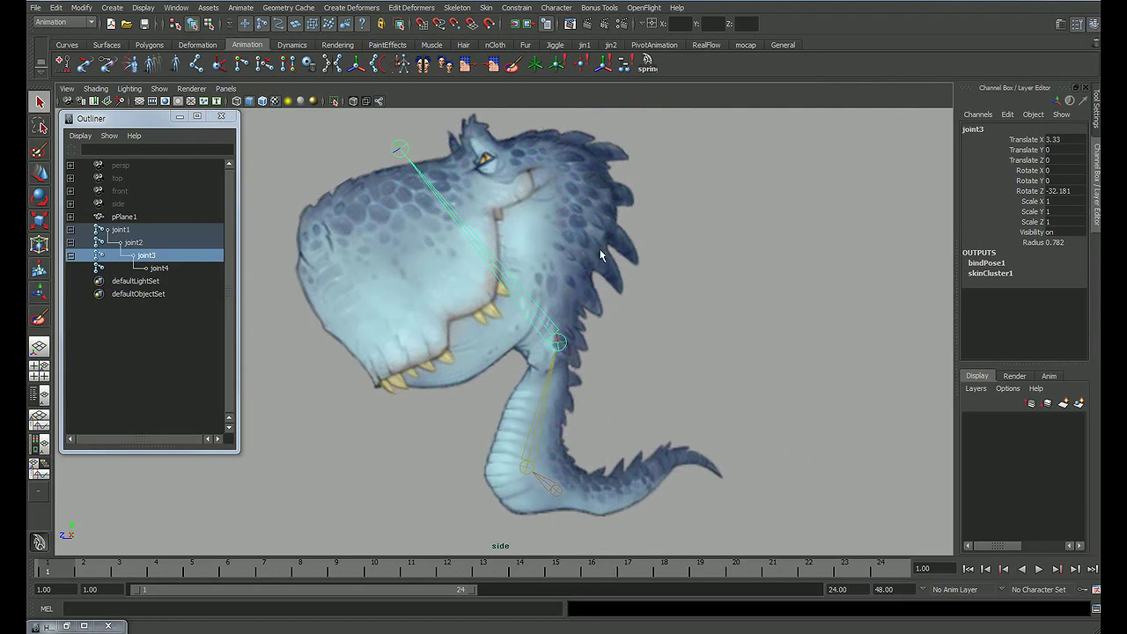
pyautogui.press('e')
pyautogui.moveTo(548, 233)
pyautogui.mouseDown()
pyautogui.moveTo(627, 256)
pyautogui.moveTo(527, 221)
pyautogui.mouseUp()
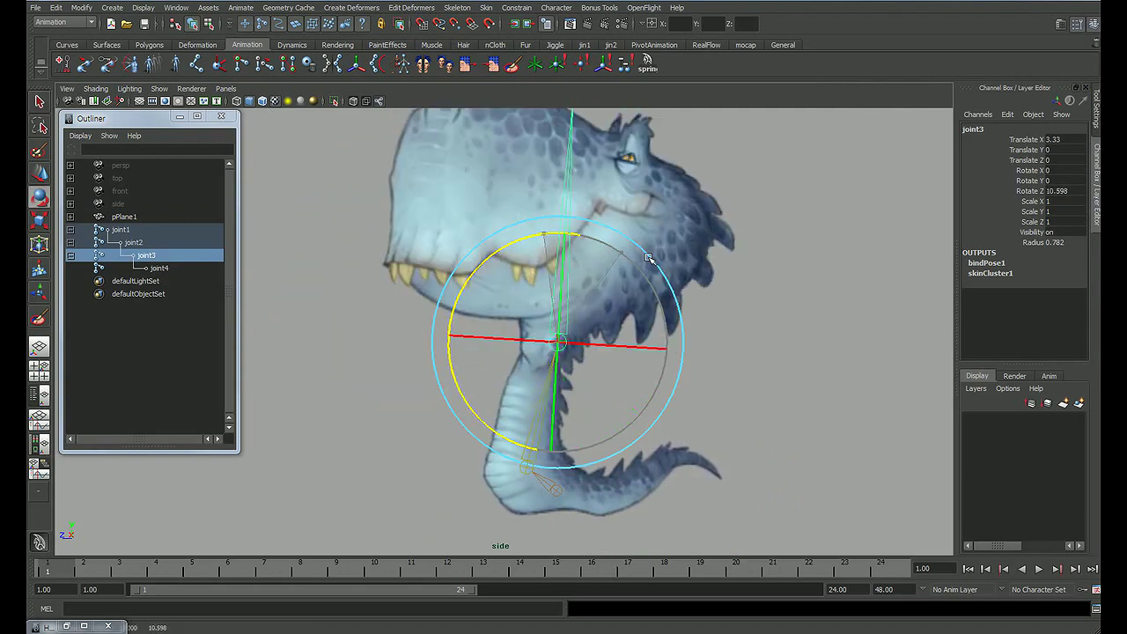
pyautogui.moveTo(528, 221); pyautogui.dragTo(563, 246)
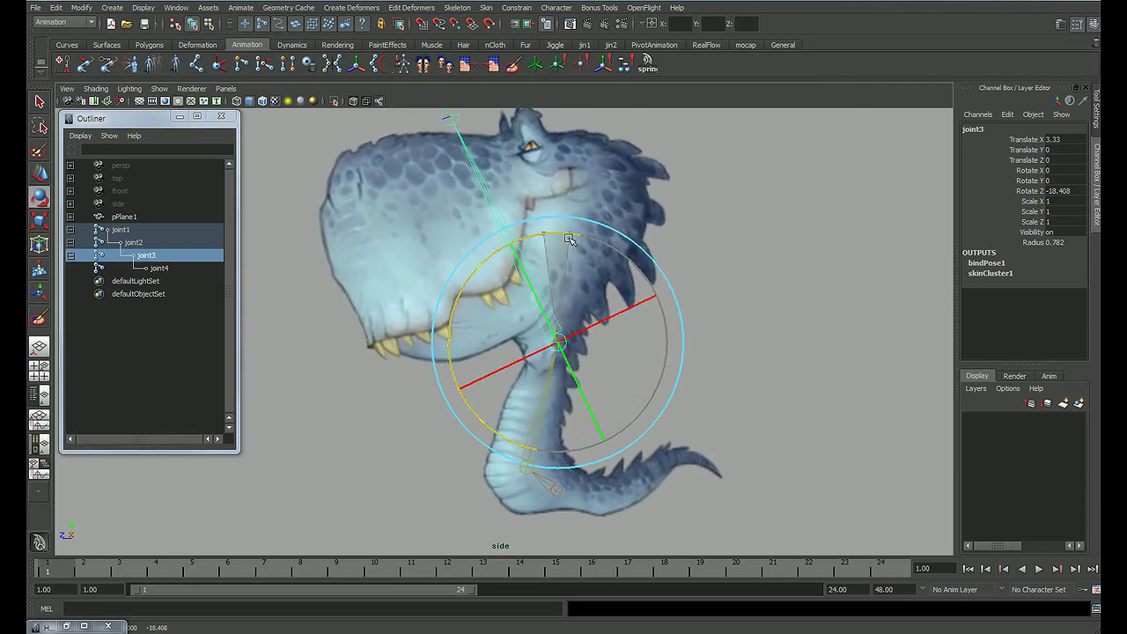
# Step: Reset joint3's Rotate Z to 0, deselect it, zoom out, and start Save As
pyautogui.click(1057, 191)
pyautogui.write('0')
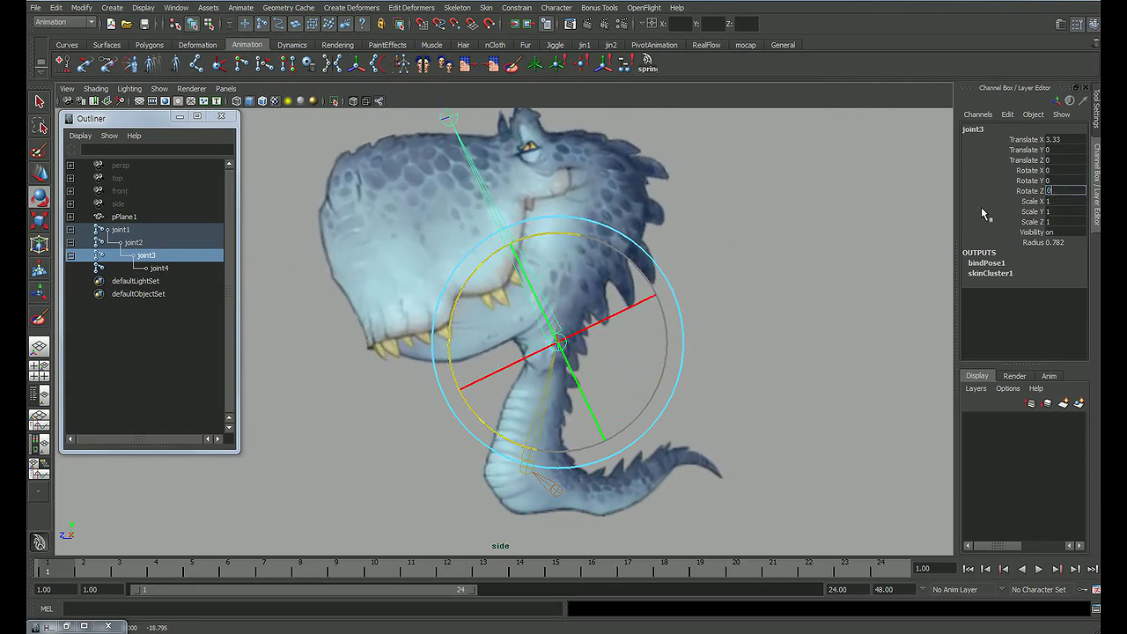
pyautogui.press('Return')
pyautogui.press('q')
pyautogui.click(729, 303)
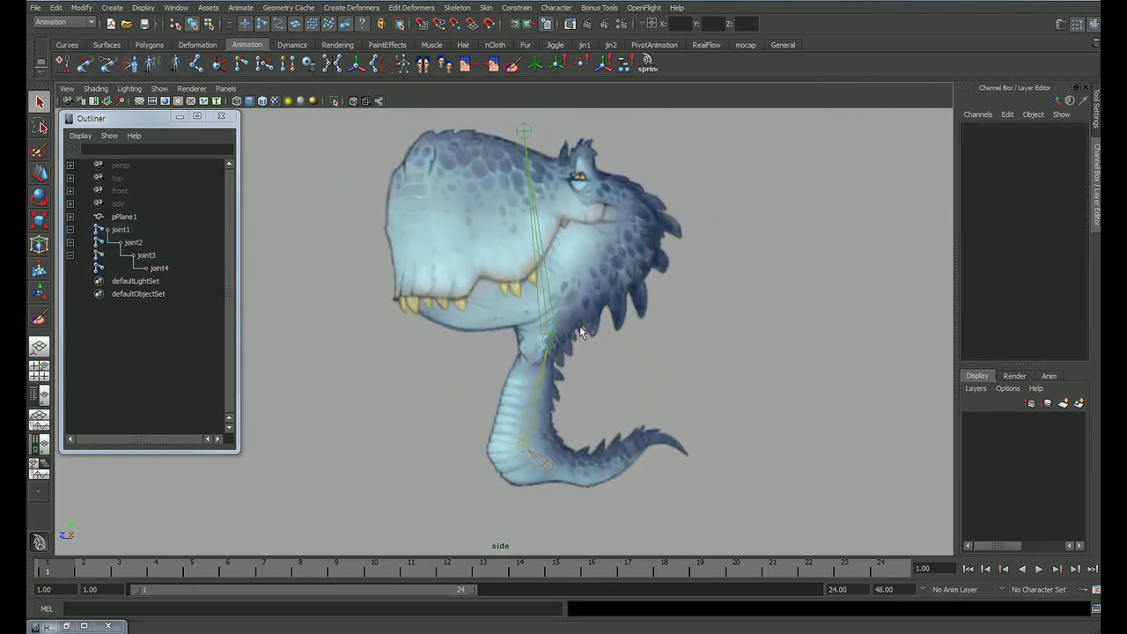
pyautogui.keyDown('alt'); pyautogui.moveTo(675, 327); pyautogui.dragTo(615, 321, button='right'); pyautogui.keyUp('alt')
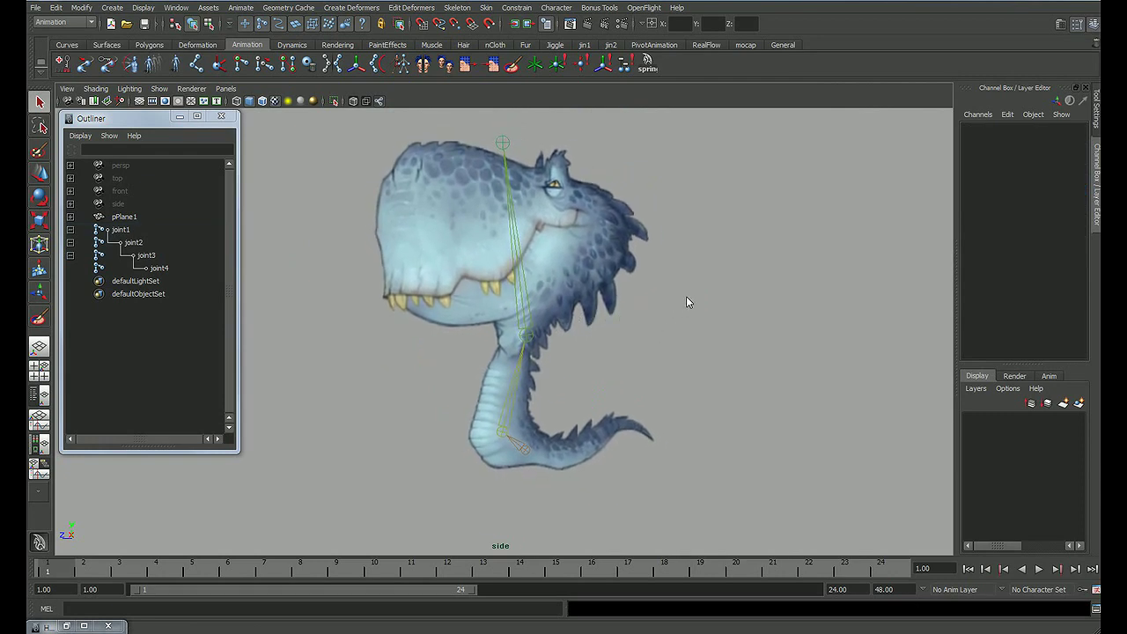
pyautogui.hotkey('ctrl', 'shift', 's')
# Step: Save the scene as sam in the maya/Tutorial/2dAnimation_Dino folder
pyautogui.click(221, 31)
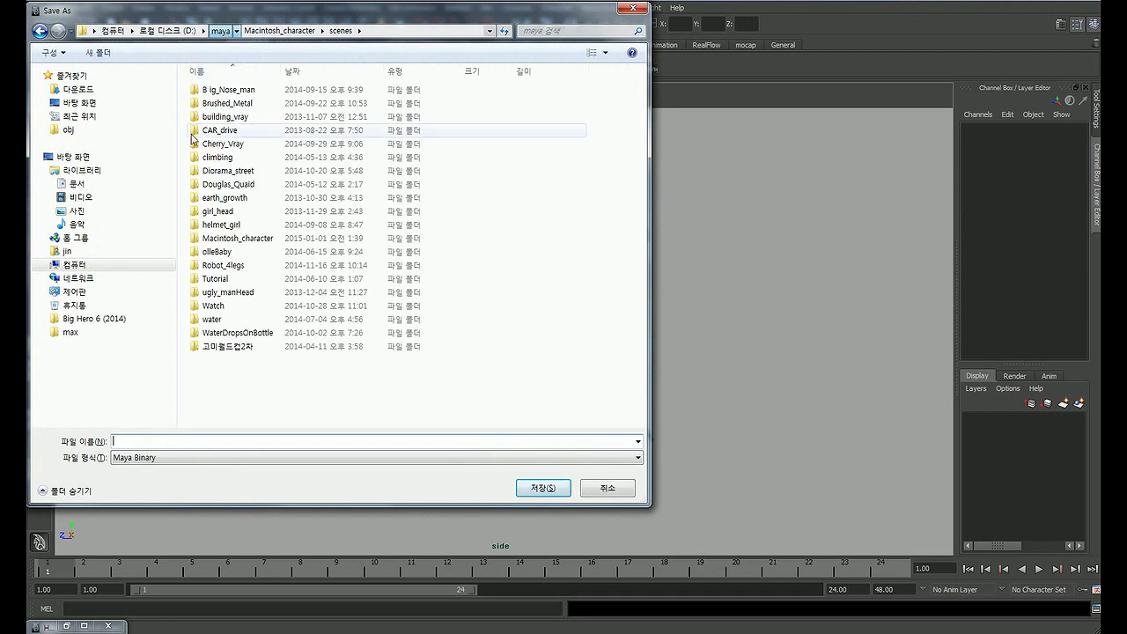
pyautogui.doubleClick(216, 279)
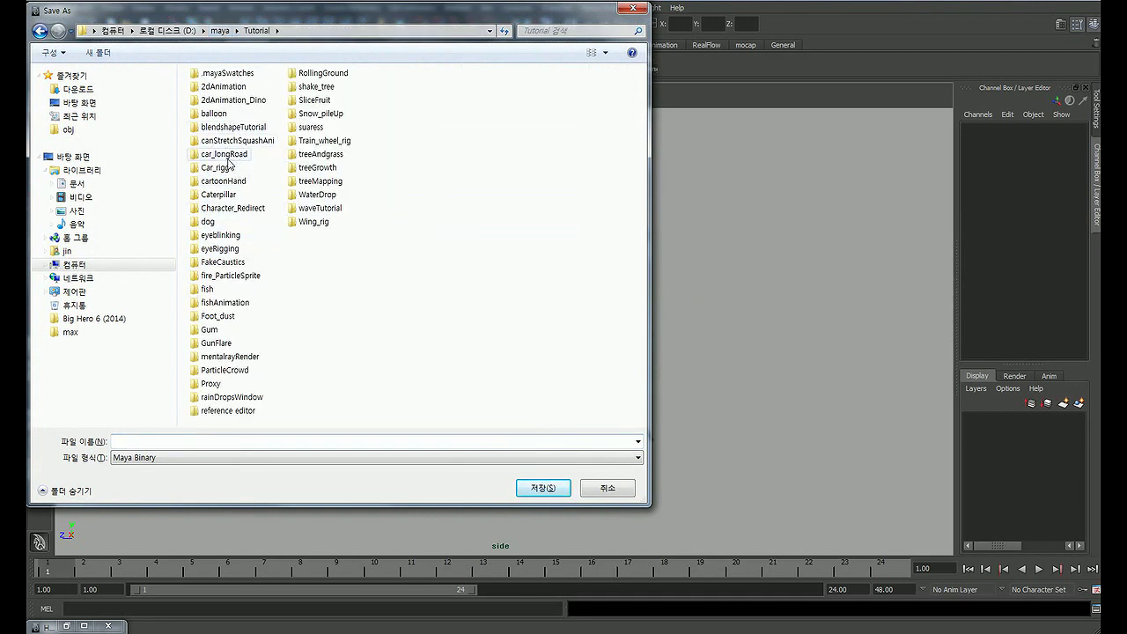
pyautogui.doubleClick(222, 99)
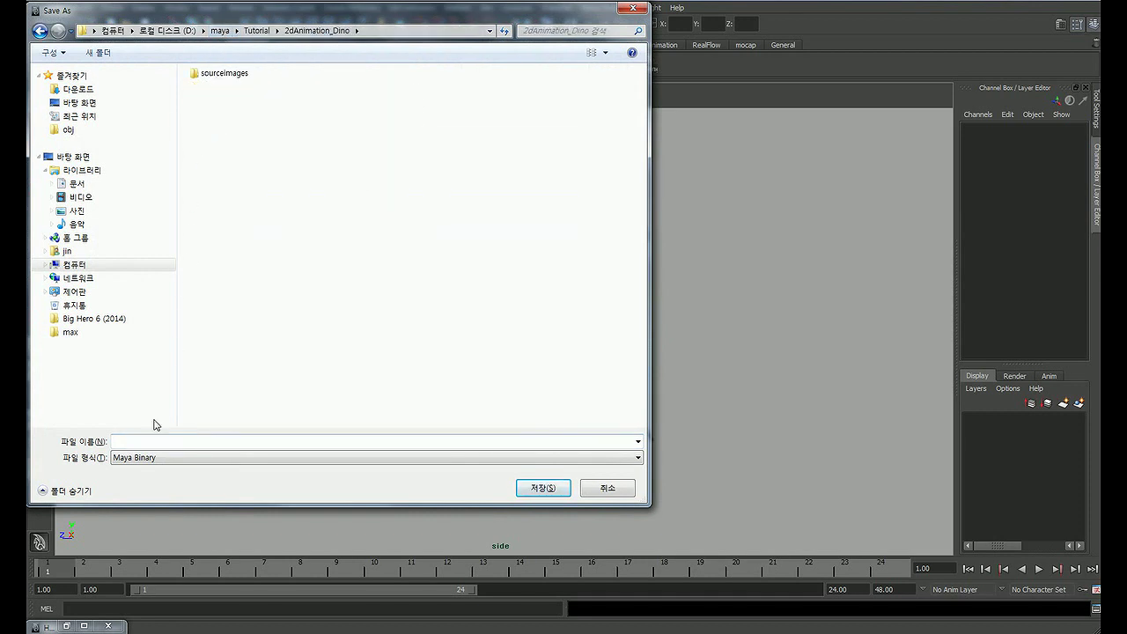
pyautogui.click(170, 443)
pyautogui.write('sa')
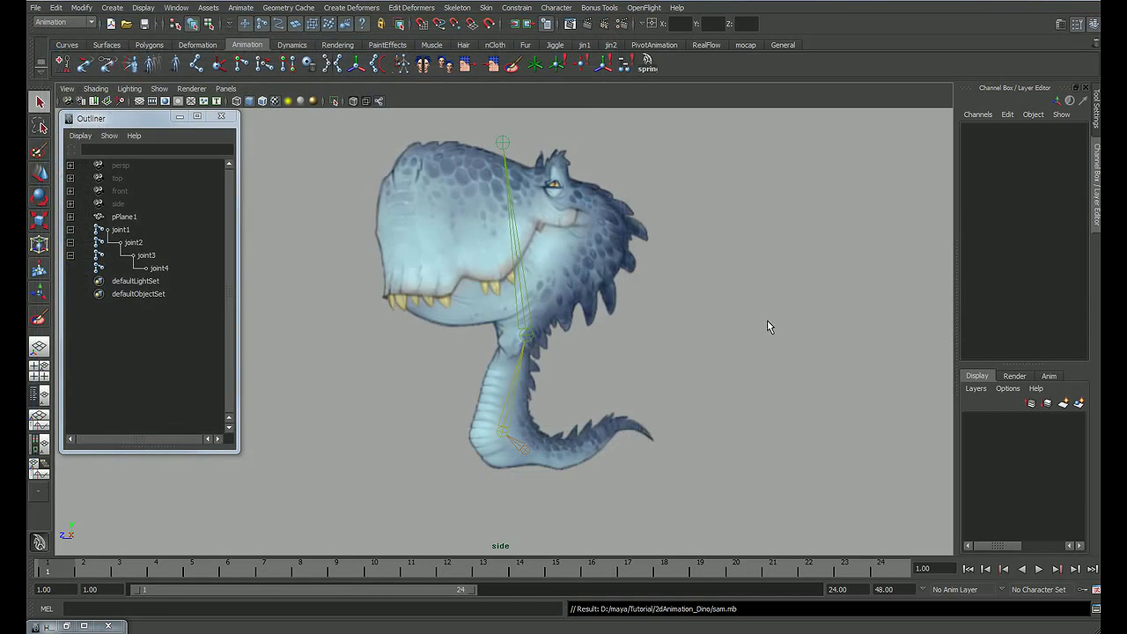
# Step: Frame the side view close on the dinosaur's neck and tail
pyautogui.press('space')
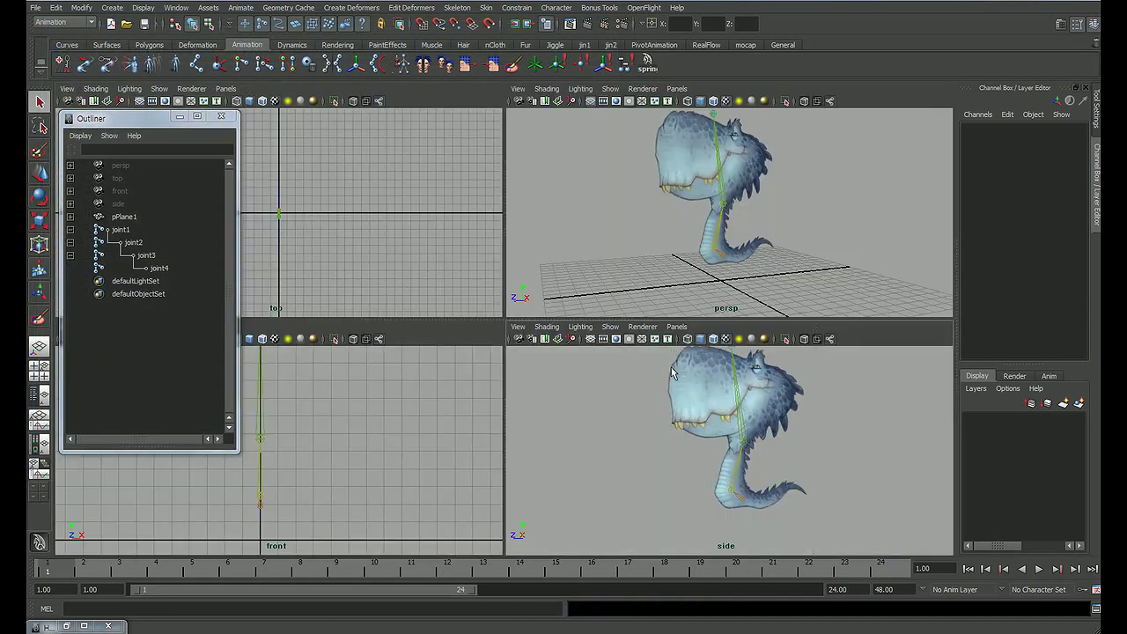
pyautogui.keyDown('alt'); pyautogui.moveTo(719, 415); pyautogui.dragTo(751, 407, button='middle'); pyautogui.keyUp('alt')
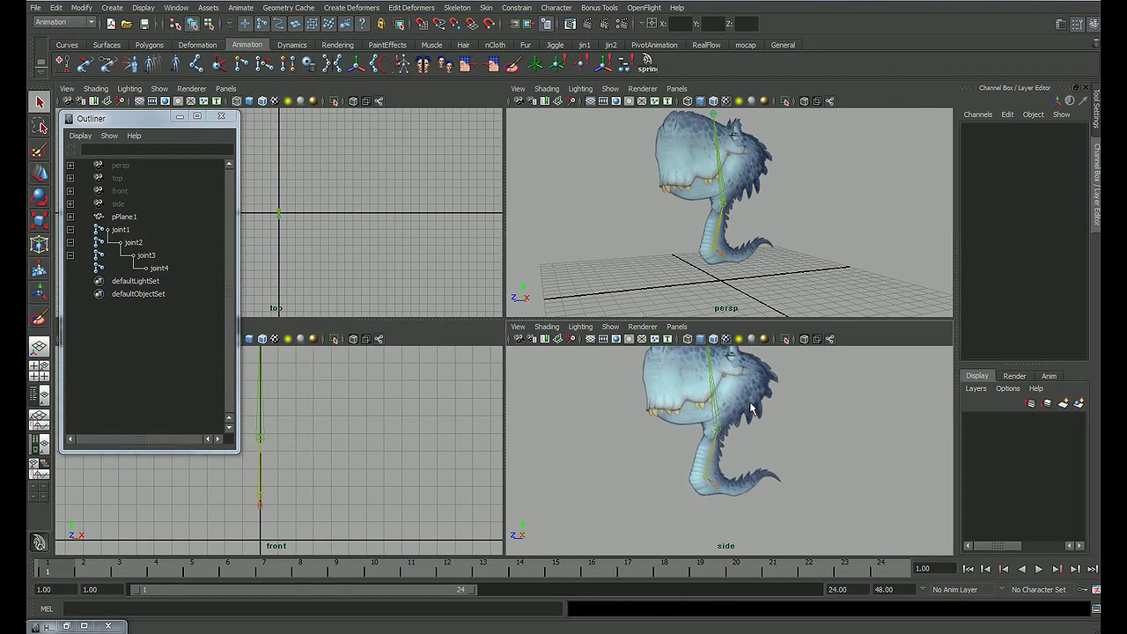
pyautogui.press('space')
pyautogui.keyDown('alt'); pyautogui.moveTo(639, 340); pyautogui.dragTo(594, 297, button='middle'); pyautogui.keyUp('alt')
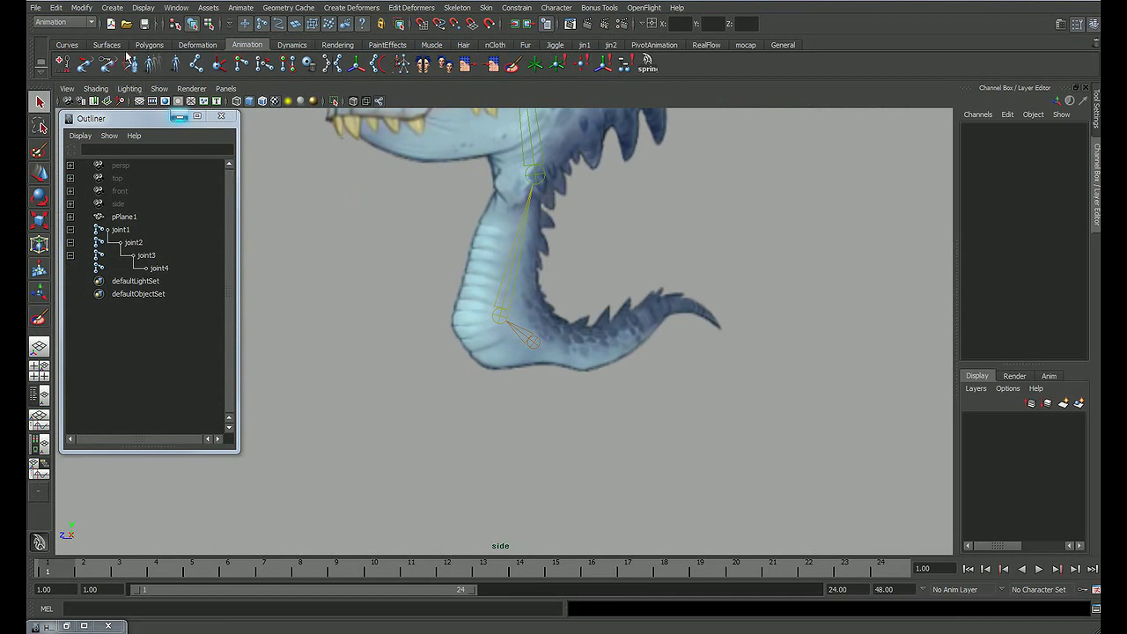
# Step: Draw a polygon plane, pPlane2, and give it 19 by 19 subdivisions
pyautogui.click(148, 45)
pyautogui.click(153, 66)
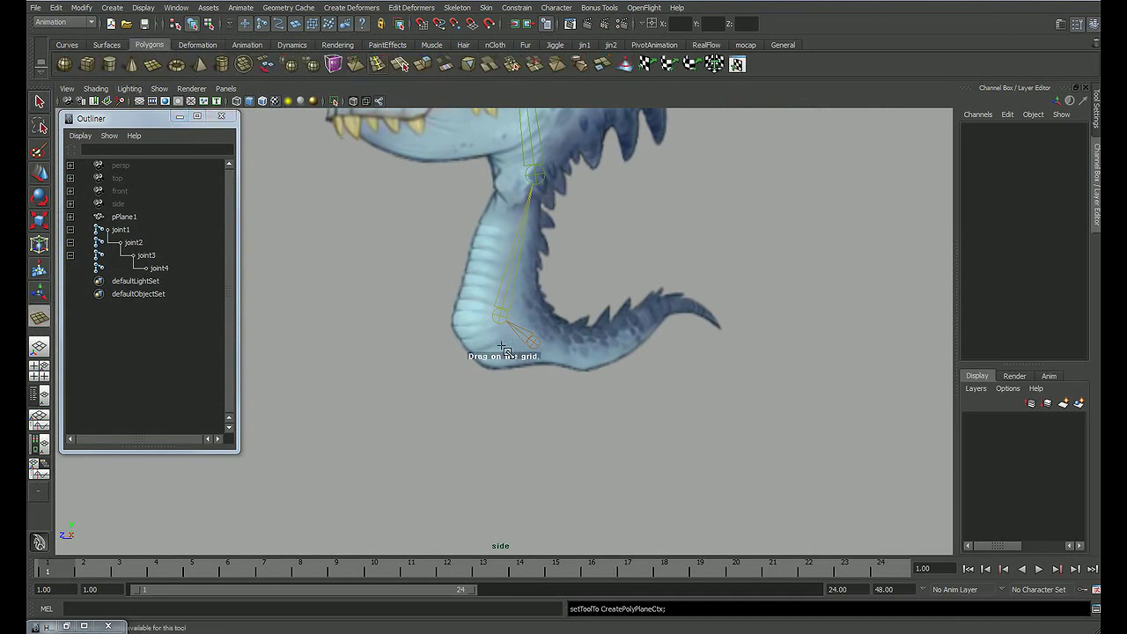
pyautogui.moveTo(499, 317); pyautogui.dragTo(599, 443)
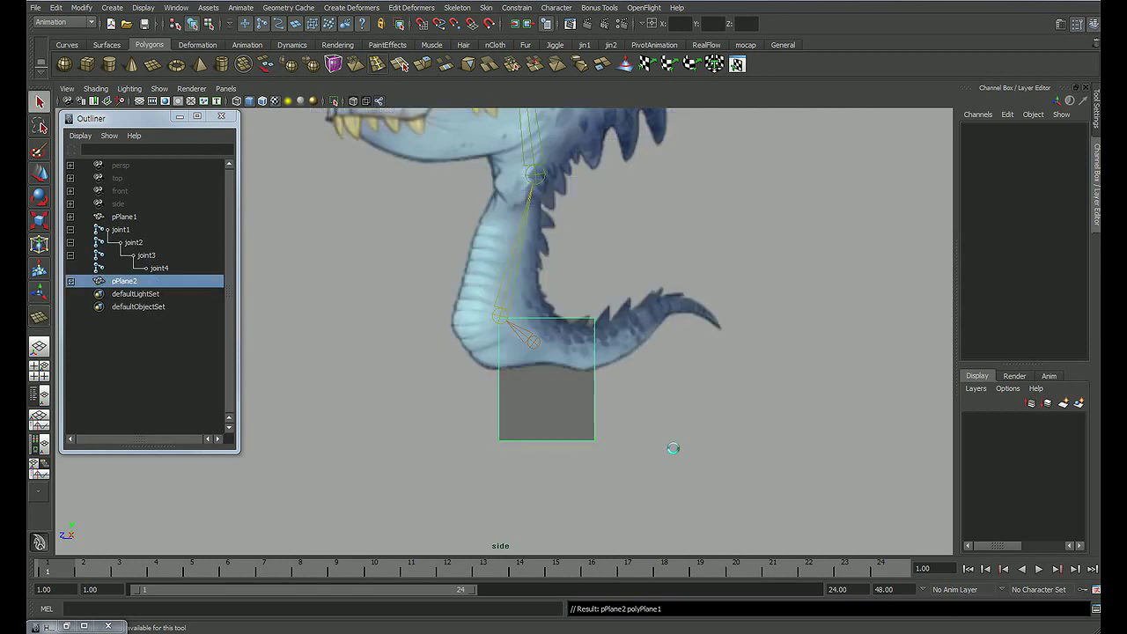
pyautogui.click(980, 275)
pyautogui.moveTo(1011, 313); pyautogui.dragTo(1011, 304)
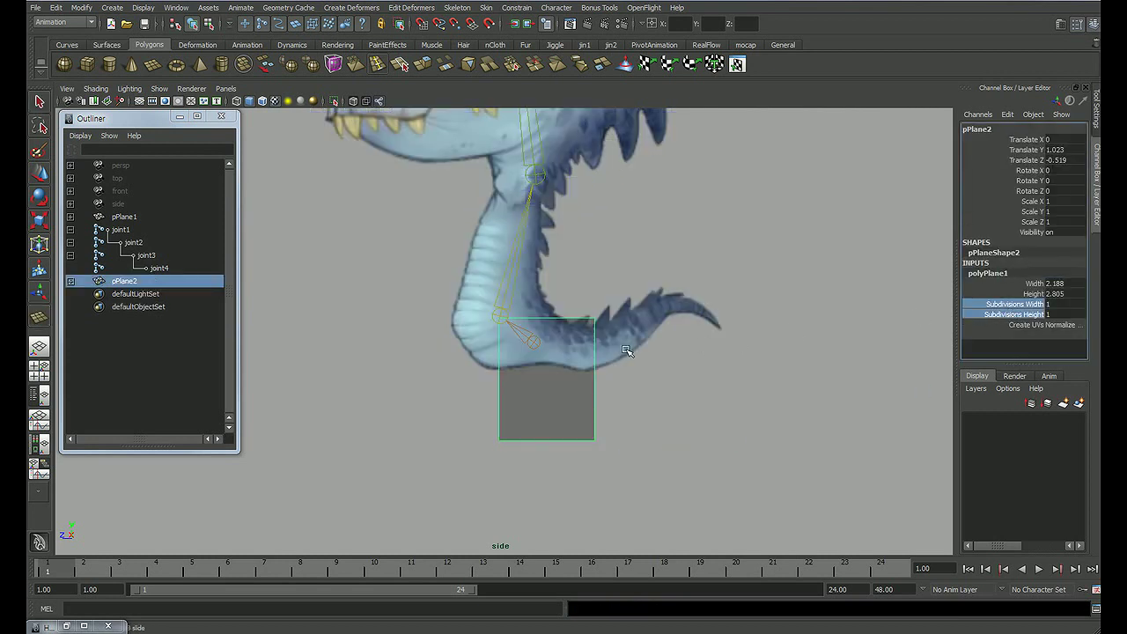
pyautogui.moveTo(628, 352)
pyautogui.mouseDown(button='middle')
pyautogui.moveTo(755, 332)
pyautogui.moveTo(730, 336)
pyautogui.mouseUp(button='middle')
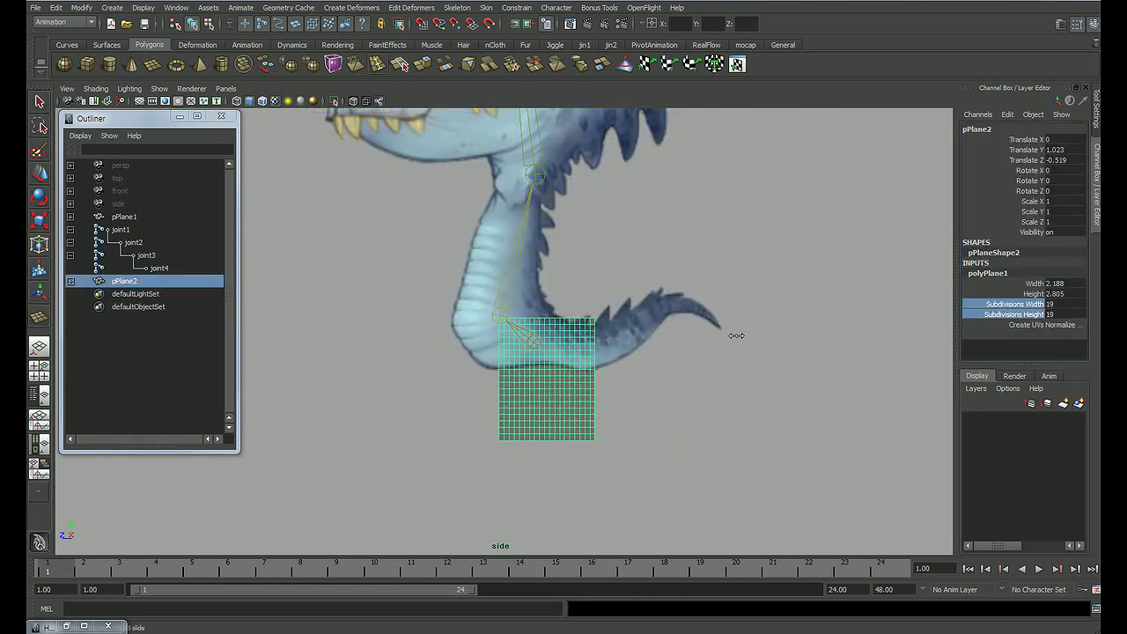
pyautogui.scroll(2, 561, 292)
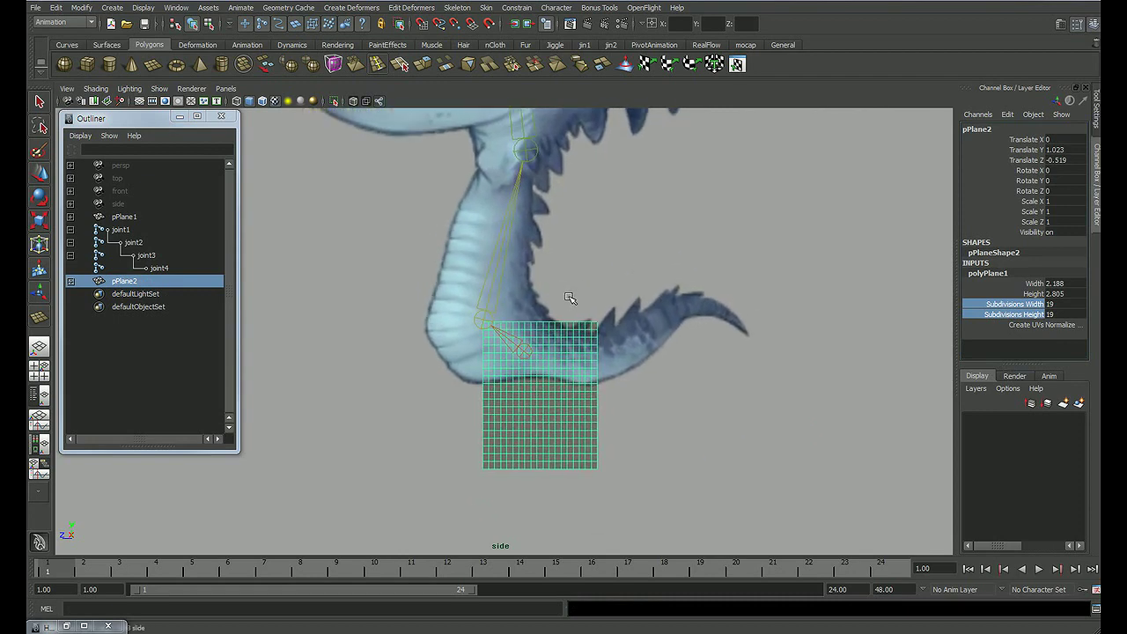
# Step: Move pPlane2 over the leg area in the front view, raising it to Y 1.342
pyautogui.press('w')
pyautogui.press('space')
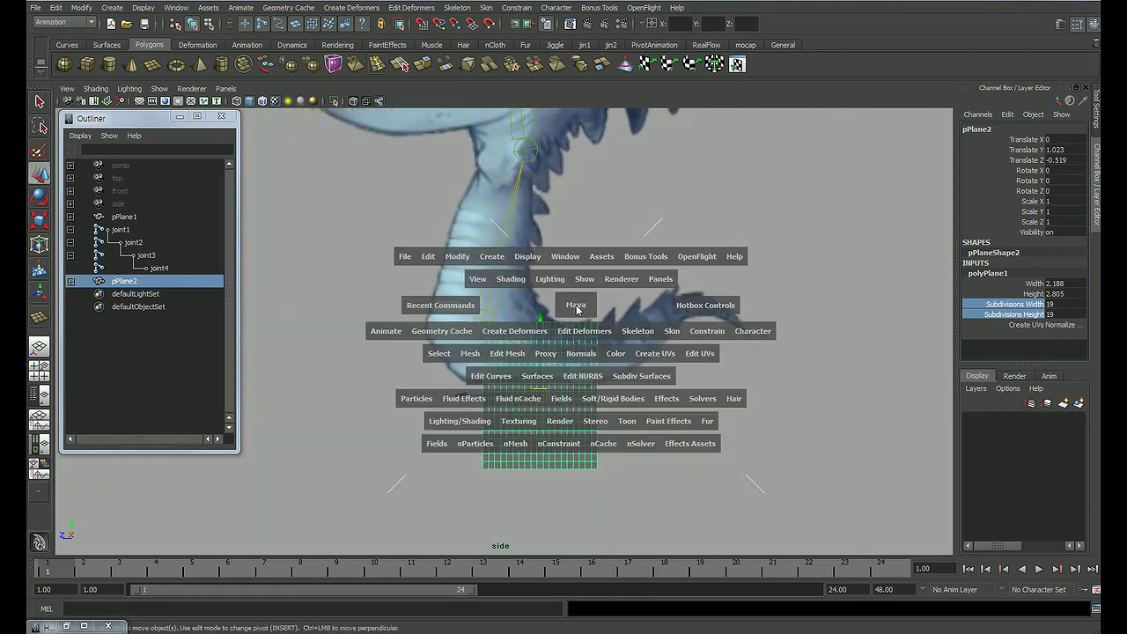
pyautogui.press('space')
pyautogui.keyDown('alt'); pyautogui.moveTo(478, 332); pyautogui.dragTo(704, 354, button='right'); pyautogui.keyUp('alt')
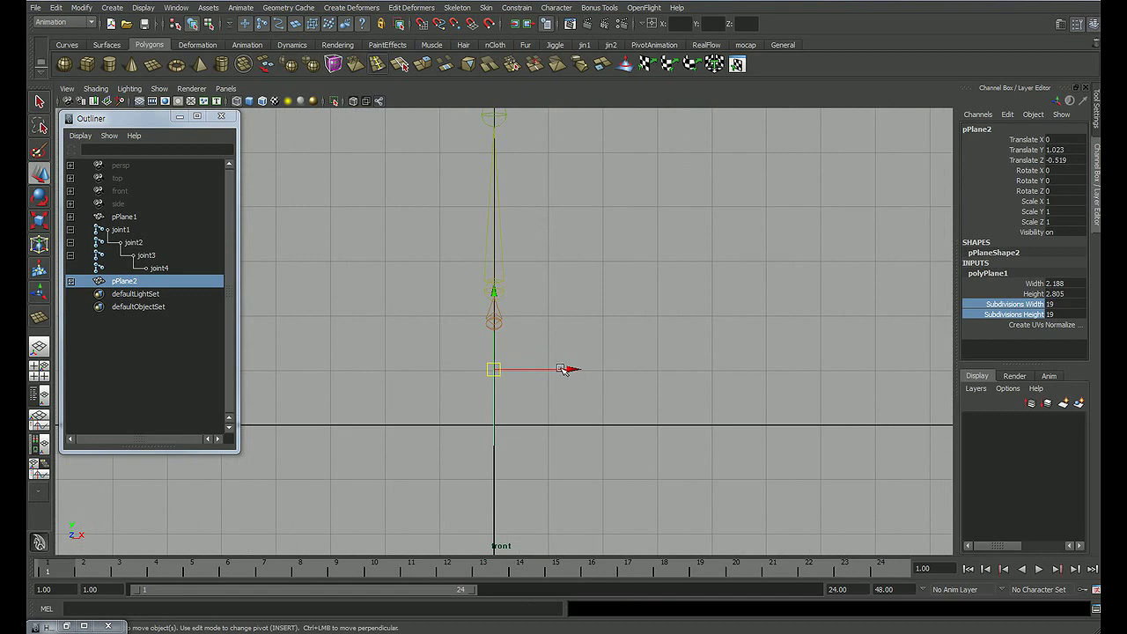
pyautogui.moveTo(561, 369); pyautogui.dragTo(629, 369)
pyautogui.moveTo(564, 292); pyautogui.dragTo(565, 273)
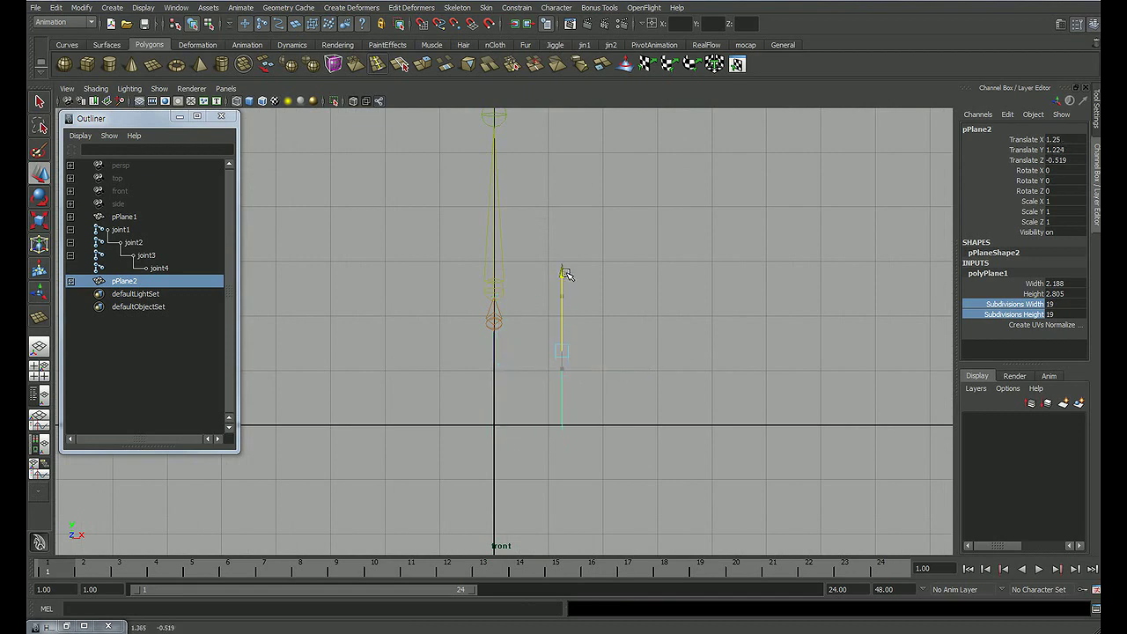
pyautogui.moveTo(635, 352); pyautogui.dragTo(624, 360)
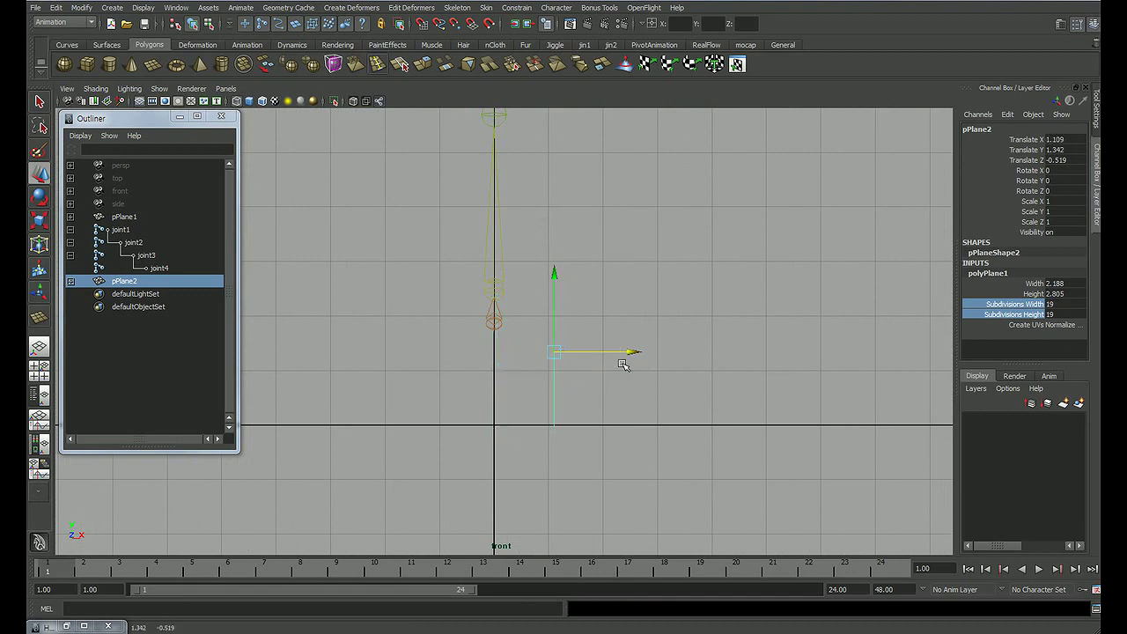
pyautogui.press('space')
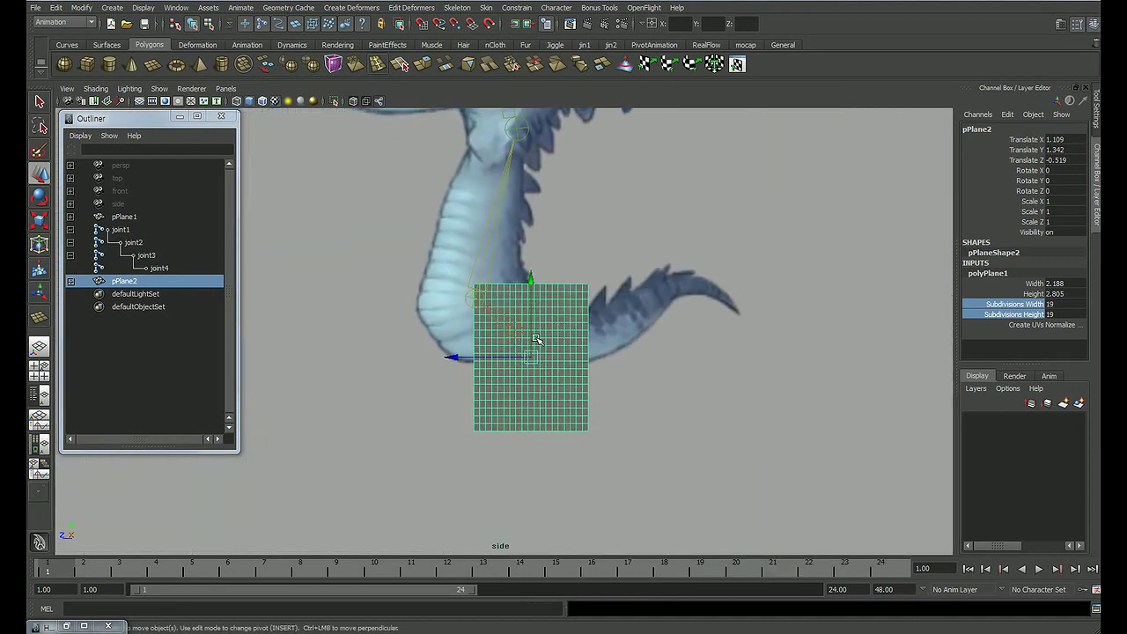
# Step: Switch to the Polygons menu set and apply a planar UV projection to pPlane2
pyautogui.click(63, 22)
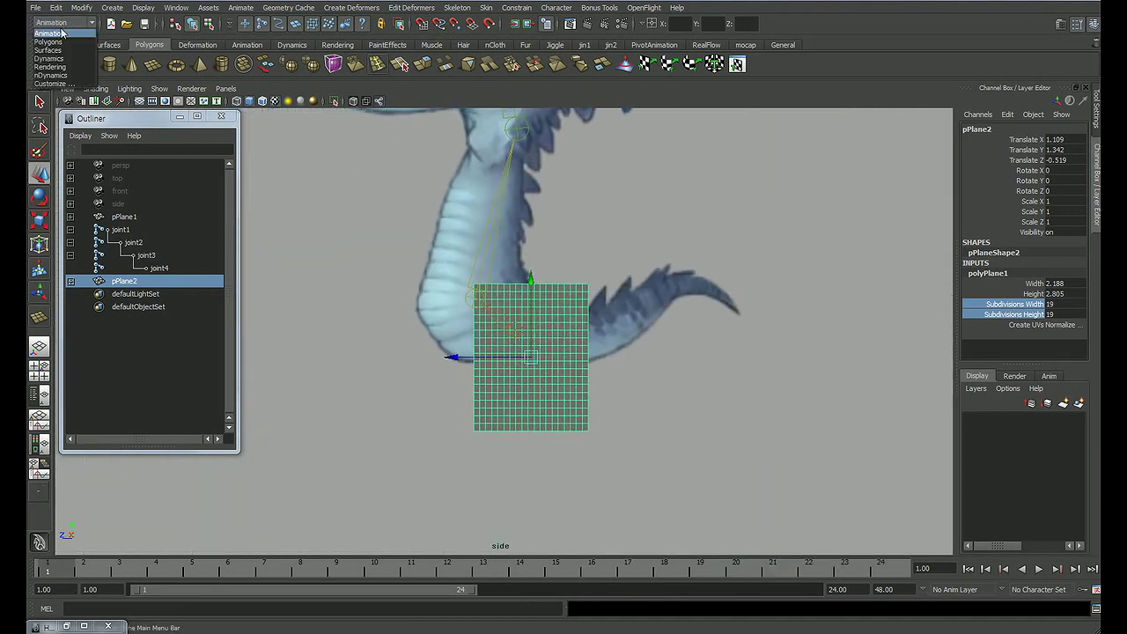
pyautogui.click(66, 44)
pyautogui.click(434, 8)
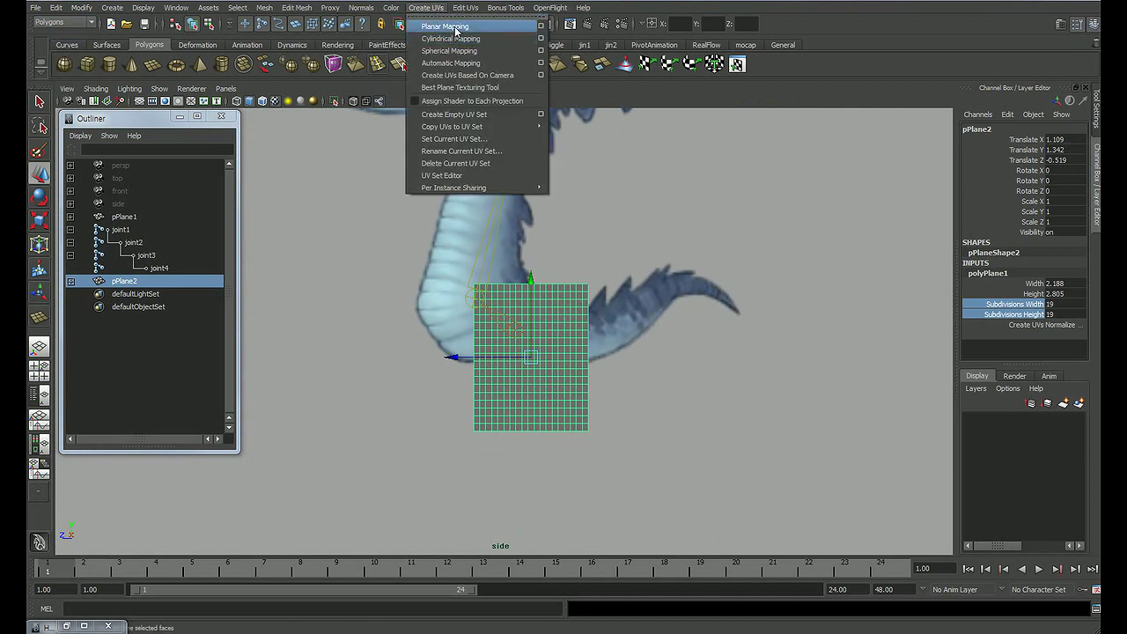
pyautogui.click(490, 32)
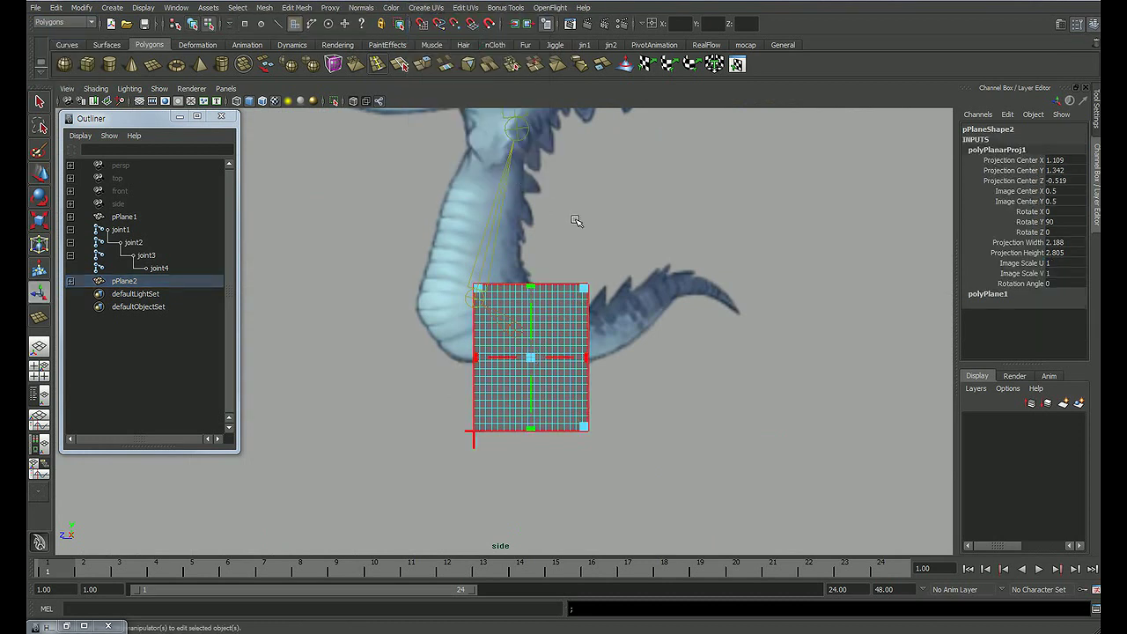
pyautogui.click(579, 346)
pyautogui.keyDown('alt'); pyautogui.moveTo(593, 335); pyautogui.dragTo(632, 327, button='middle'); pyautogui.keyUp('alt')
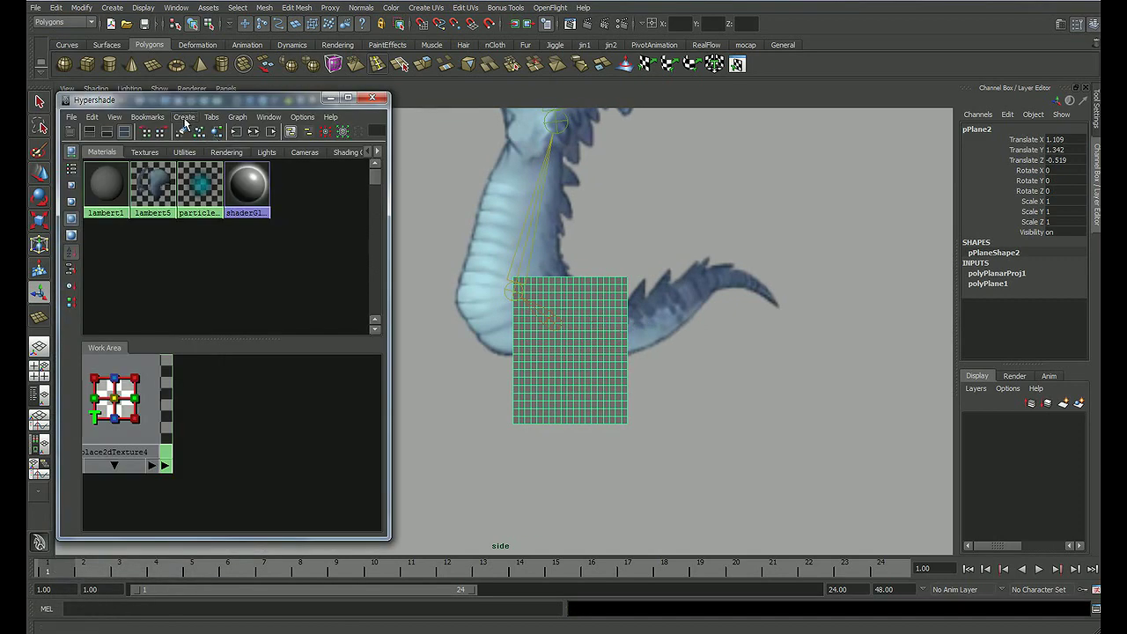
# Step: Create a new Lambert material, lambert6, and assign it to the leg plane pPlane2
pyautogui.click(186, 119)
pyautogui.moveTo(247, 136)
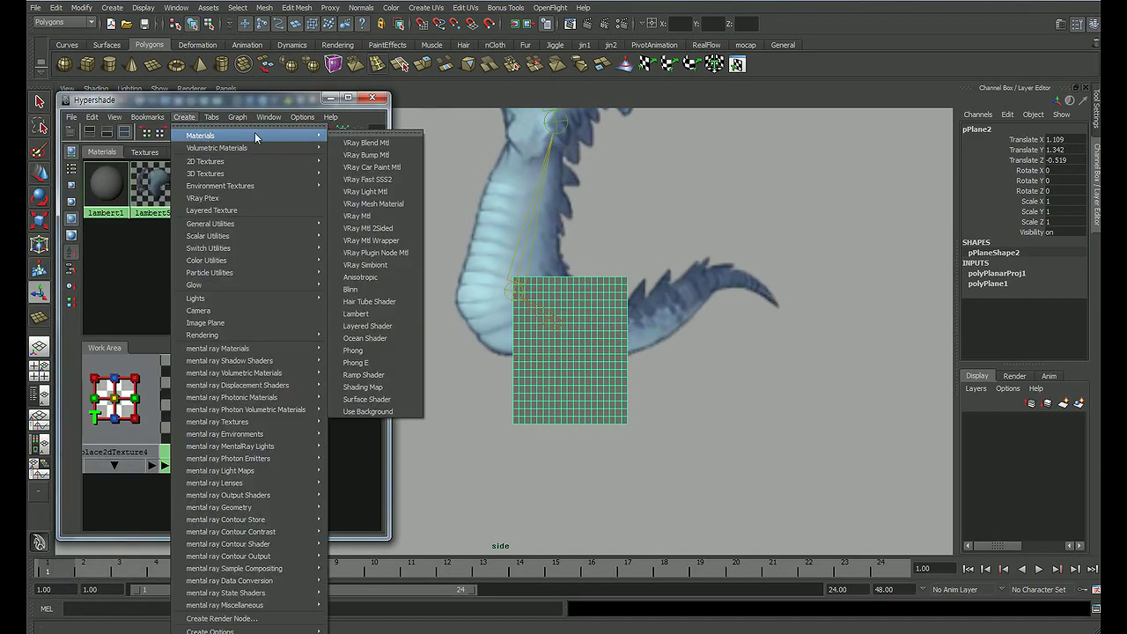
pyautogui.click(368, 314)
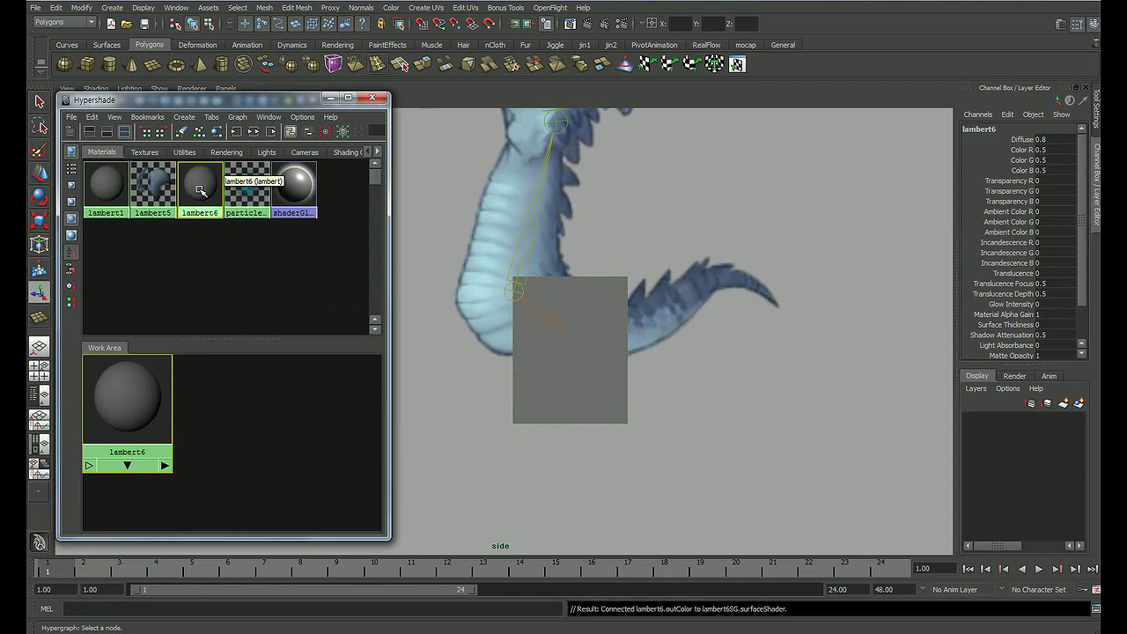
pyautogui.moveTo(200, 186); pyautogui.dragTo(585, 404, button='middle')
pyautogui.click(600, 401)
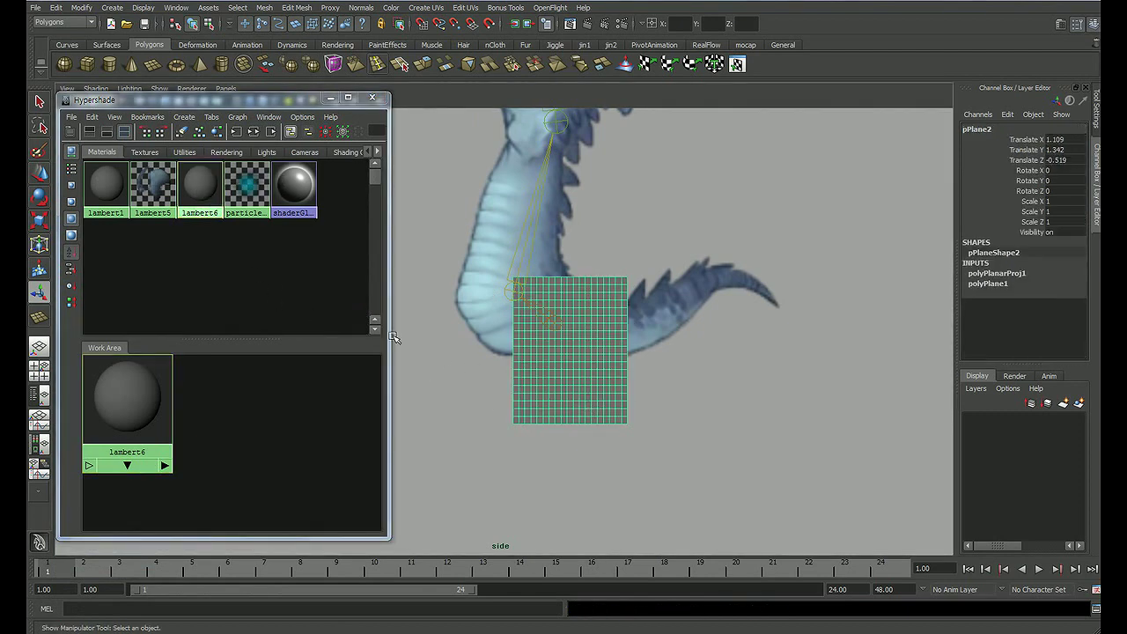
# Step: Map a file texture to lambert6's Color with filter type Off and load leg.png
pyautogui.doubleClick(200, 187)
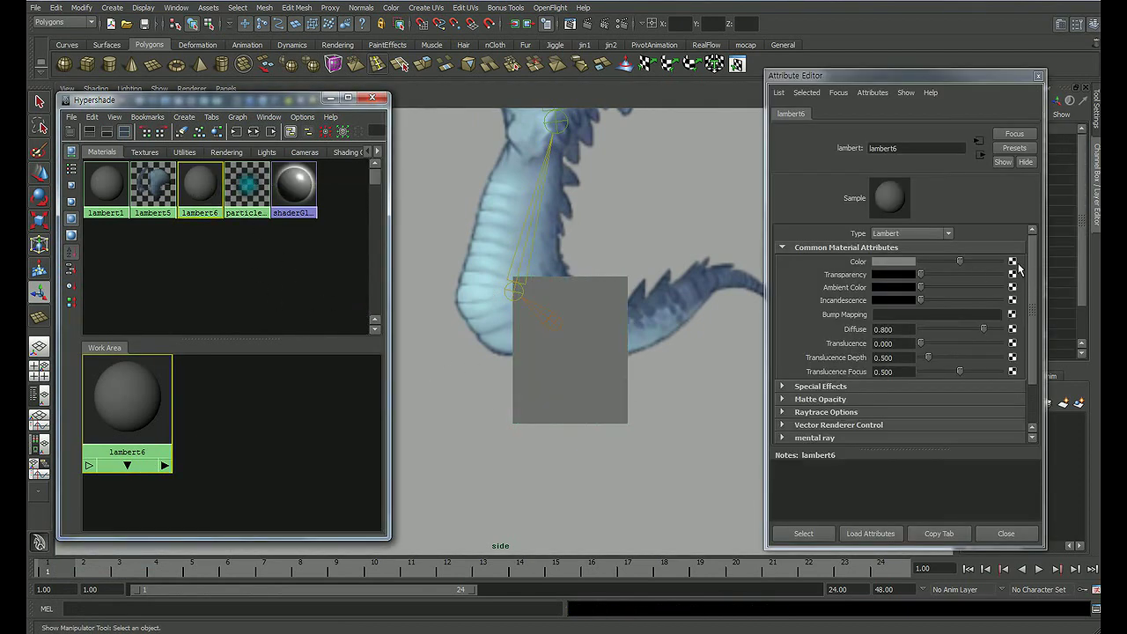
pyautogui.click(1012, 262)
pyautogui.click(369, 243)
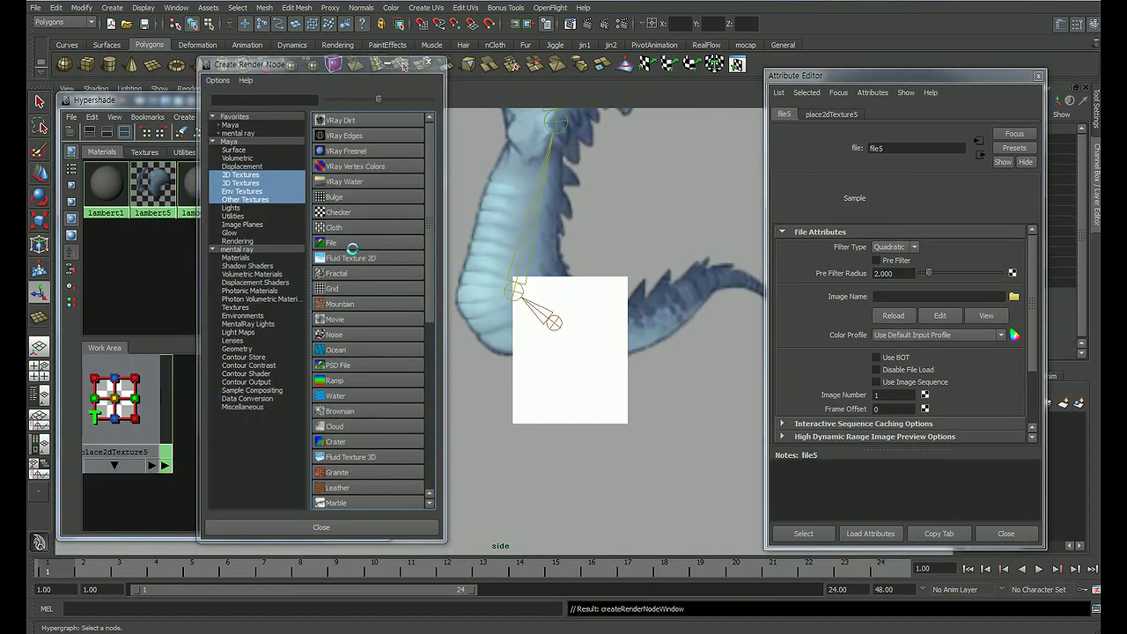
pyautogui.click(894, 247)
pyautogui.click(880, 259)
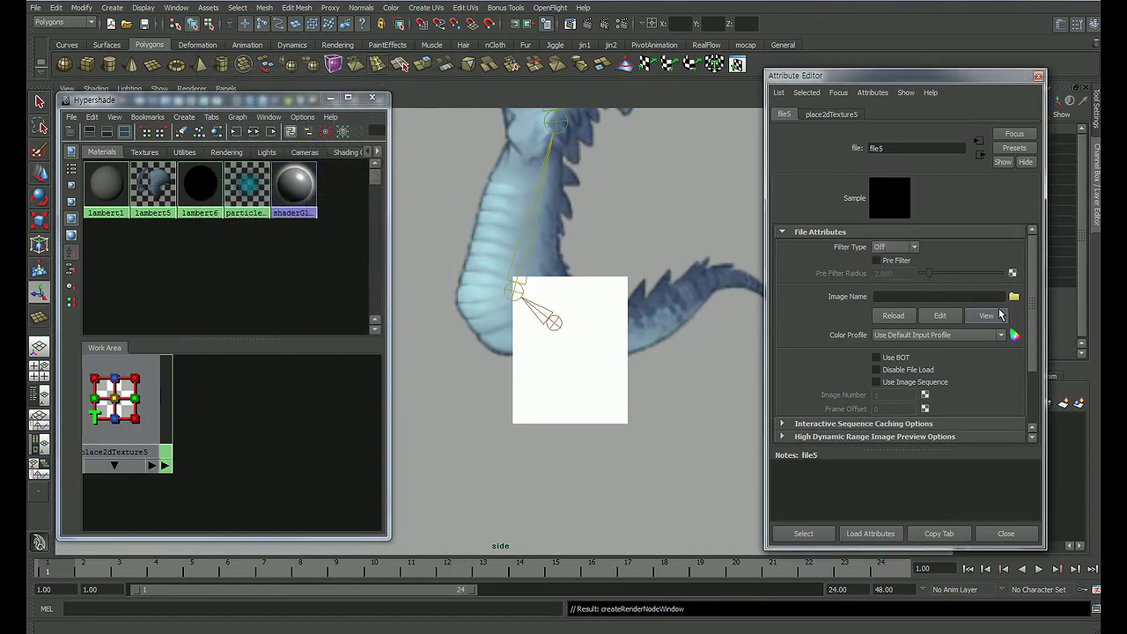
pyautogui.click(1014, 296)
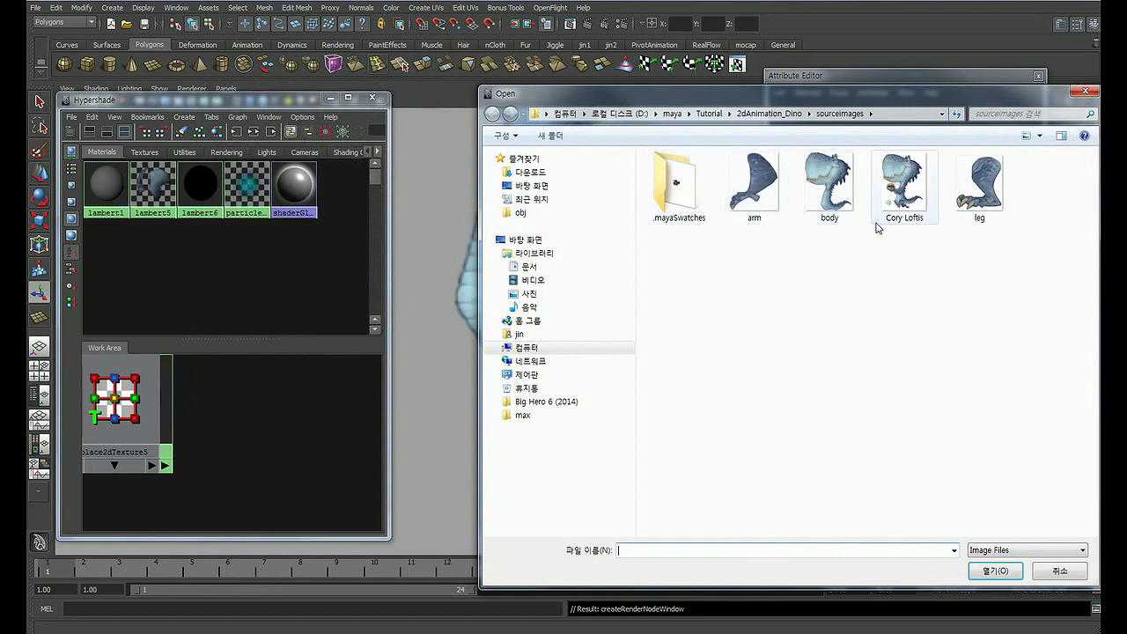
pyautogui.click(968, 216)
pyautogui.click(969, 216)
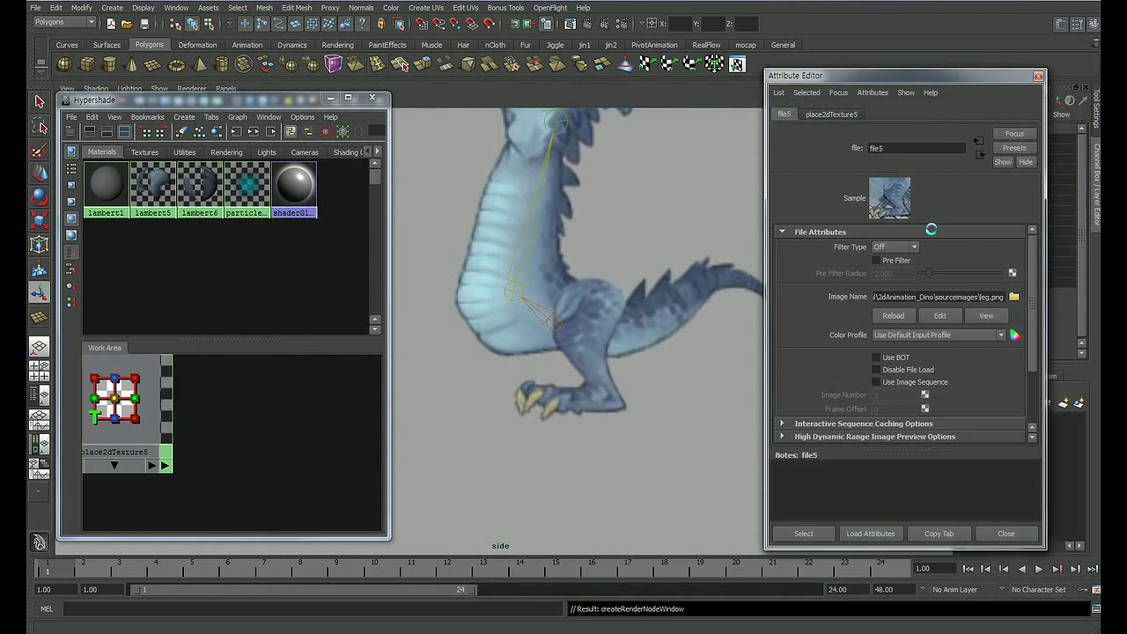
pyautogui.click(1004, 534)
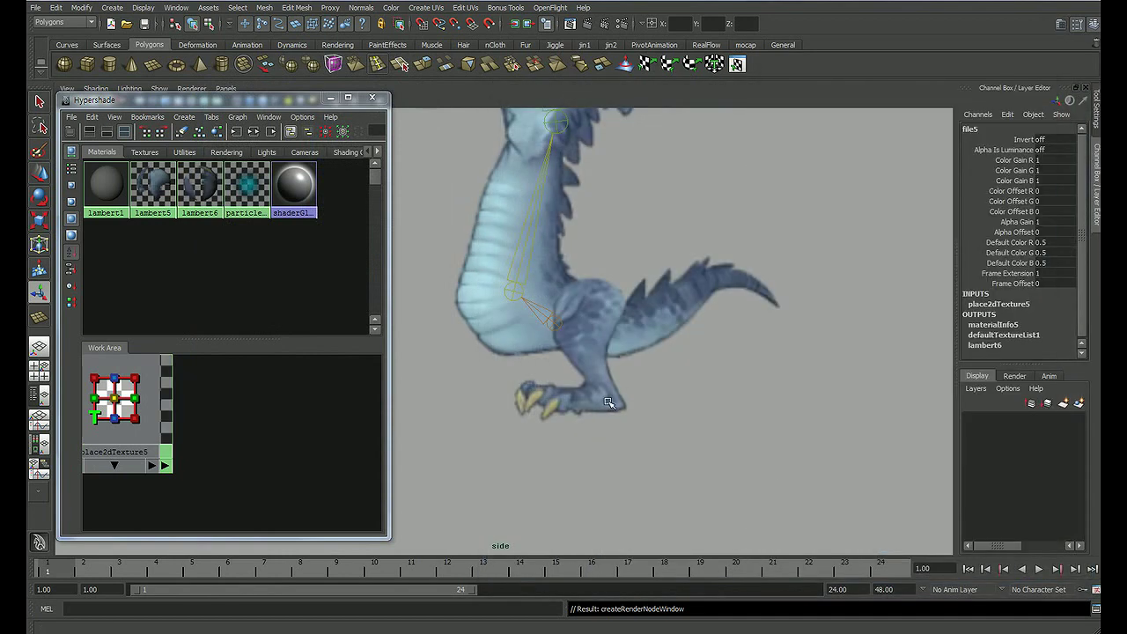
pyautogui.click(592, 383)
# Step: Move the leg plane down under the dinosaur's body to Translate Y 1.038
pyautogui.press('w')
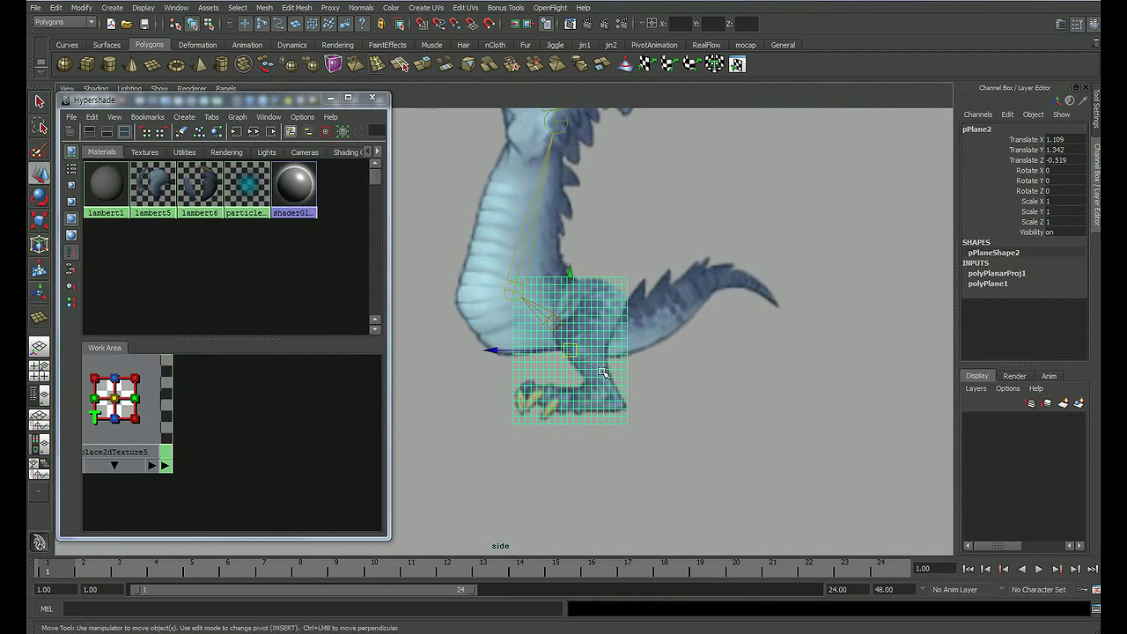
pyautogui.moveTo(569, 349); pyautogui.dragTo(525, 361)
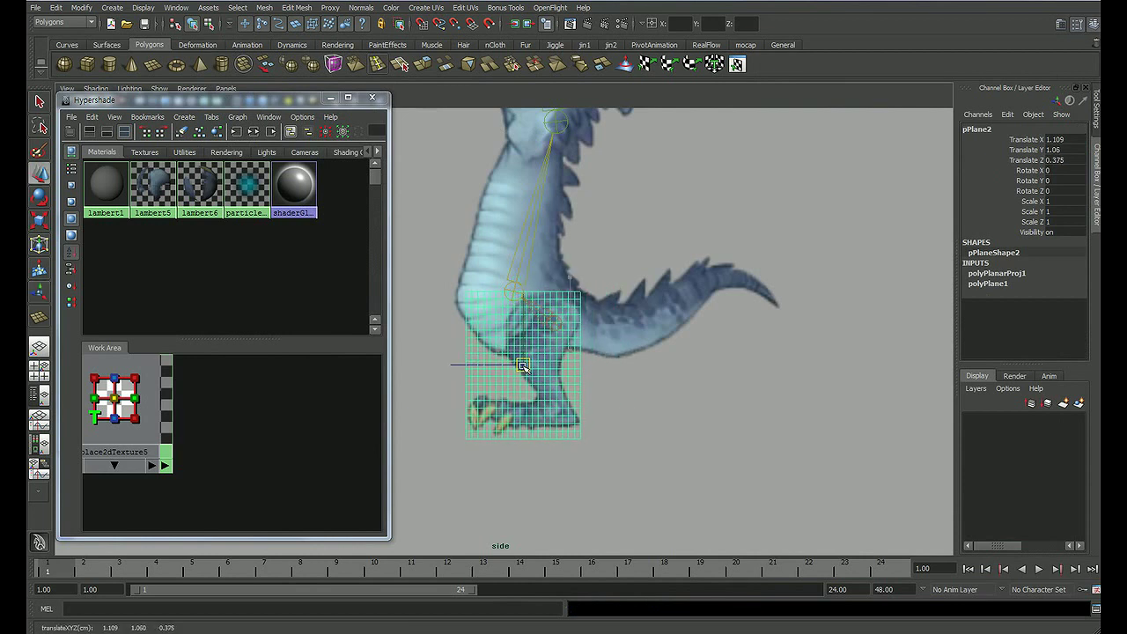
pyautogui.click(666, 380)
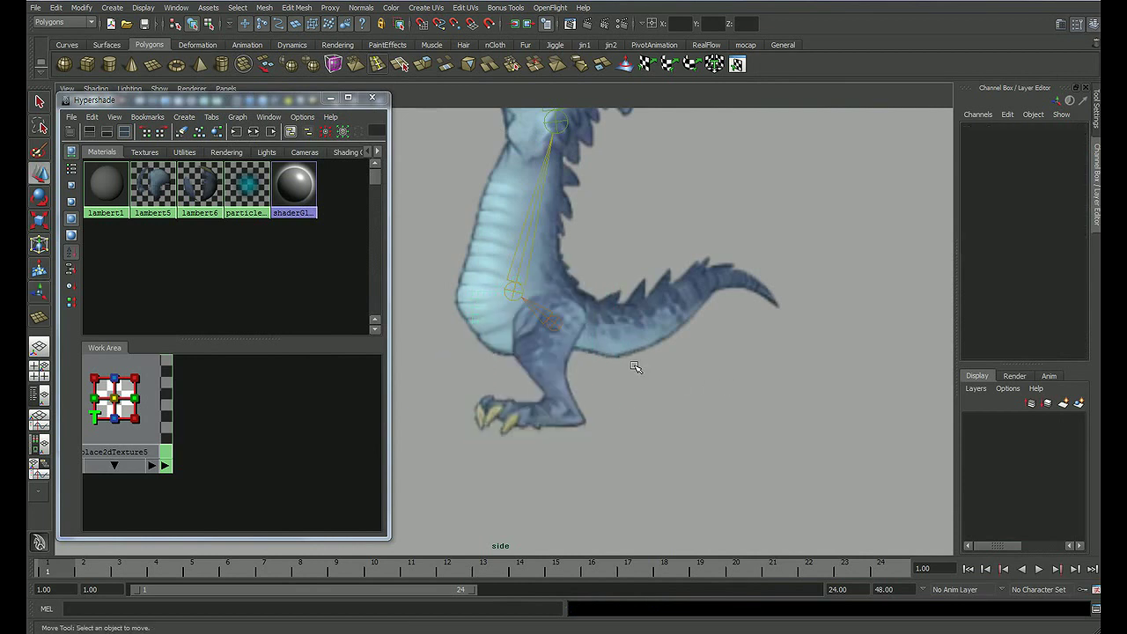
pyautogui.scroll(-5, 636, 367)
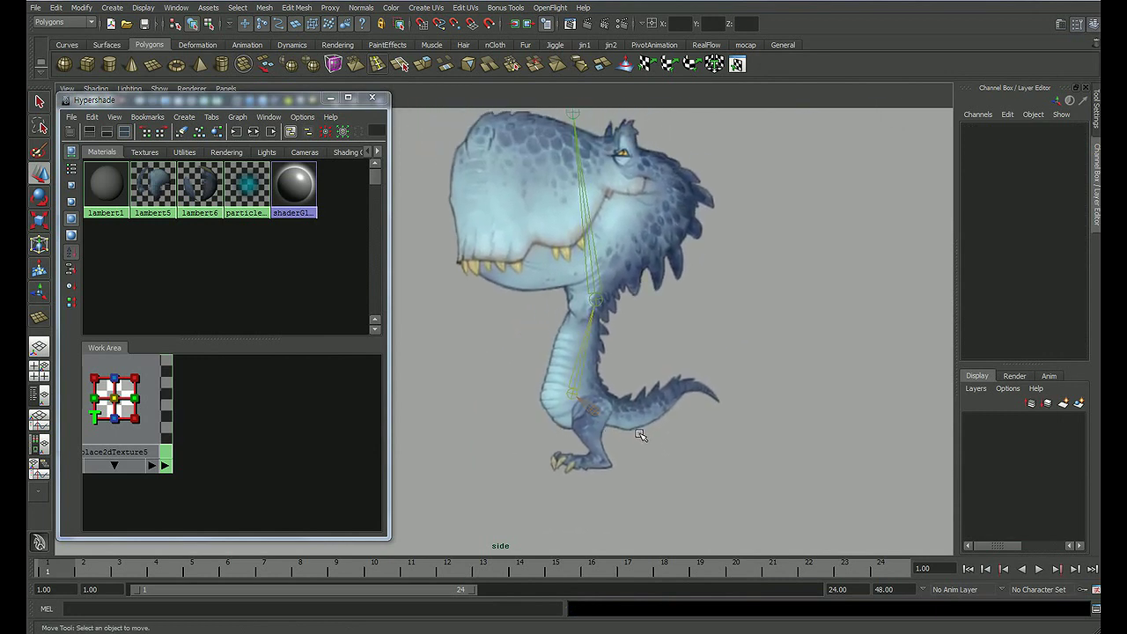
pyautogui.scroll(2, 614, 424)
pyautogui.scroll(2, 608, 405)
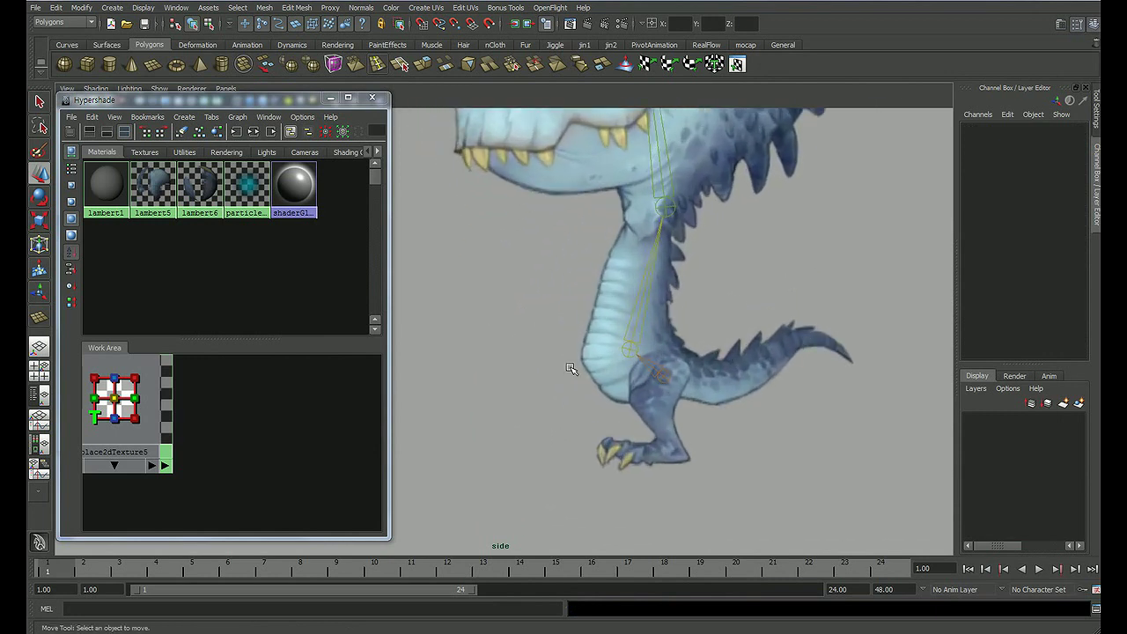
pyautogui.scroll(2, 616, 396)
pyautogui.scroll(1, 636, 391)
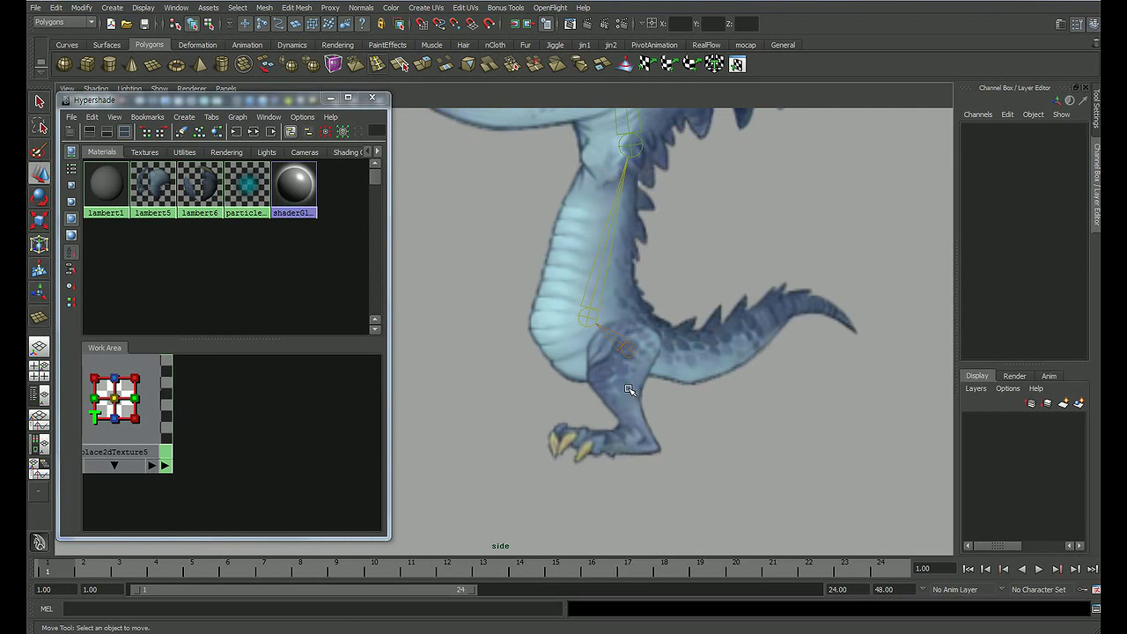
pyautogui.click(630, 391)
pyautogui.moveTo(608, 395); pyautogui.dragTo(611, 398)
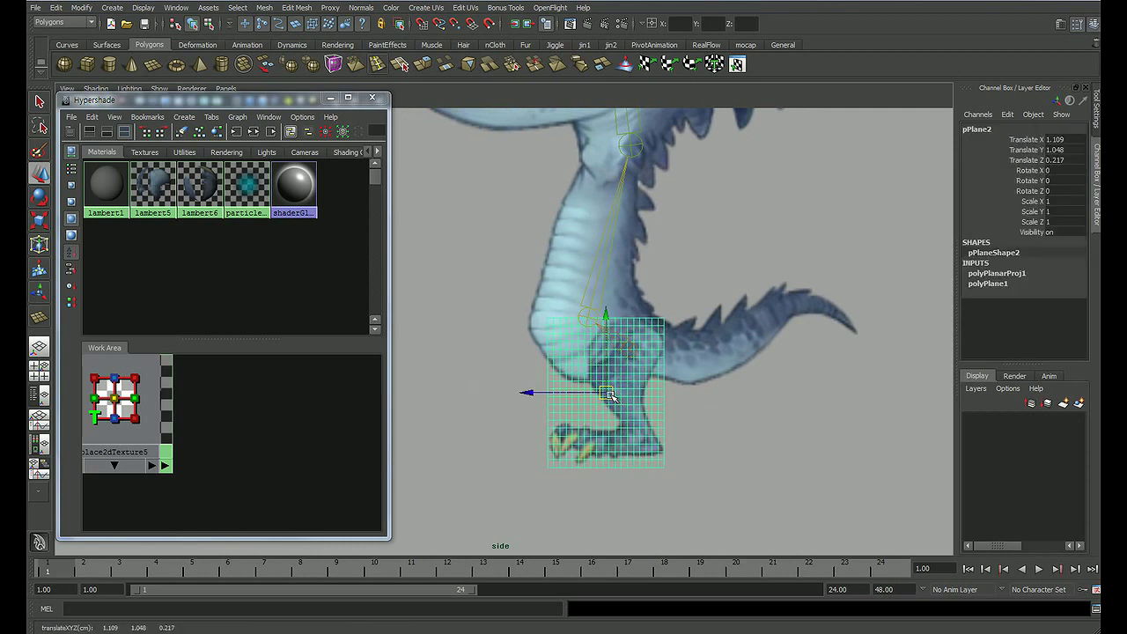
pyautogui.click(722, 423)
pyautogui.press('space')
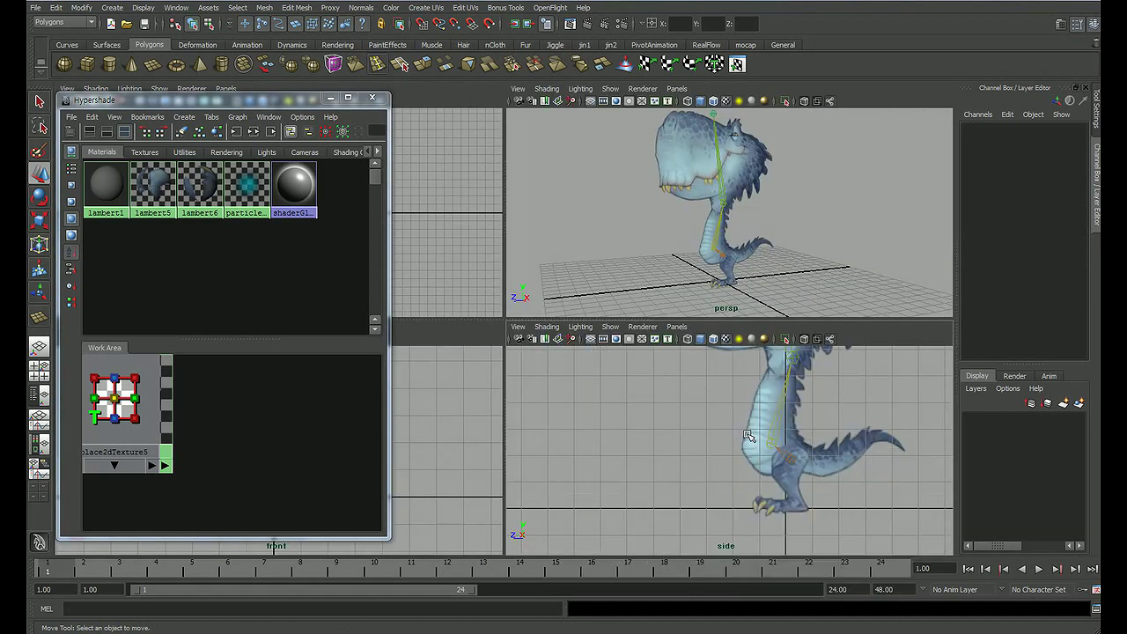
pyautogui.press('space')
pyautogui.scroll(3, 543, 382)
pyautogui.scroll(3, 580, 381)
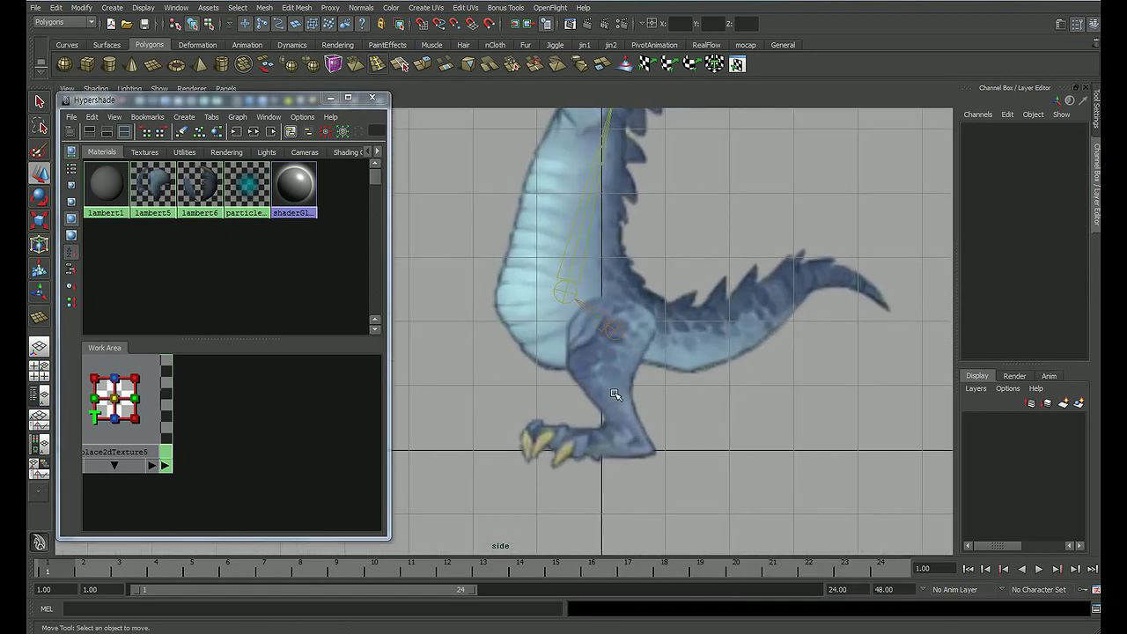
# Step: Scale the leg plane uniformly to 0.904 and check its fit under the hip
pyautogui.click(581, 383)
pyautogui.scroll(2, 592, 387)
pyautogui.press('r')
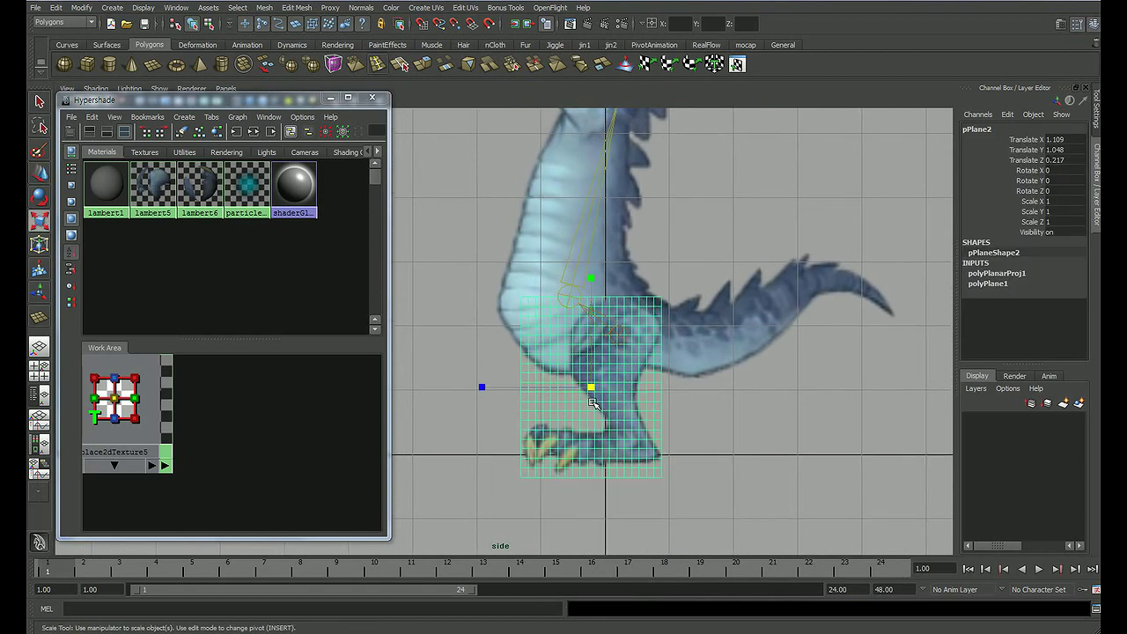
pyautogui.moveTo(593, 388); pyautogui.dragTo(582, 395)
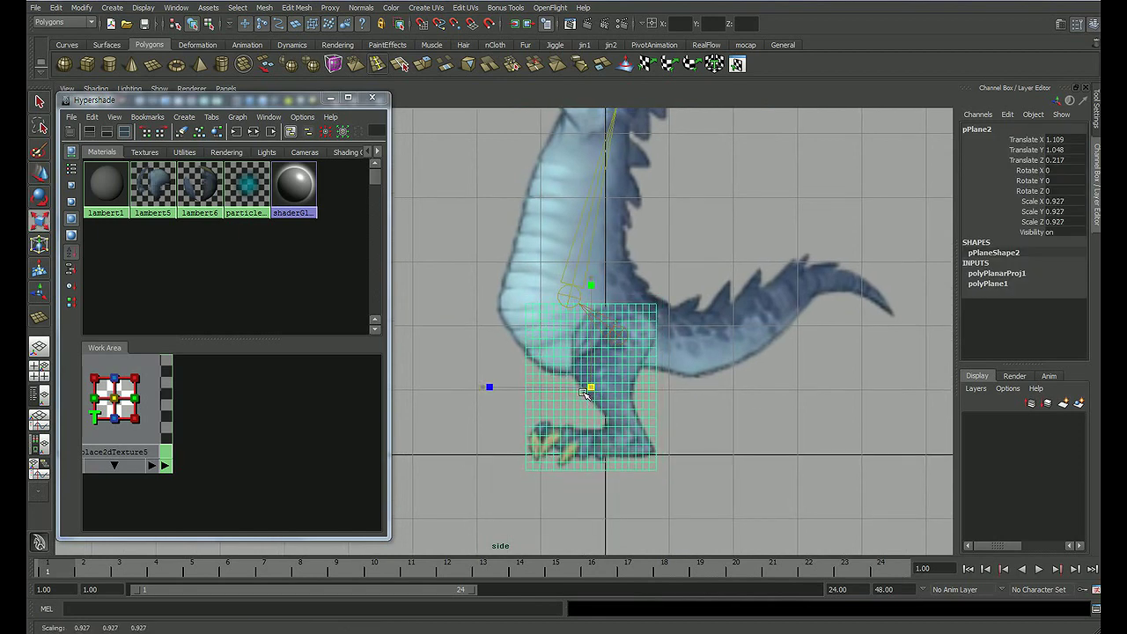
pyautogui.press('w')
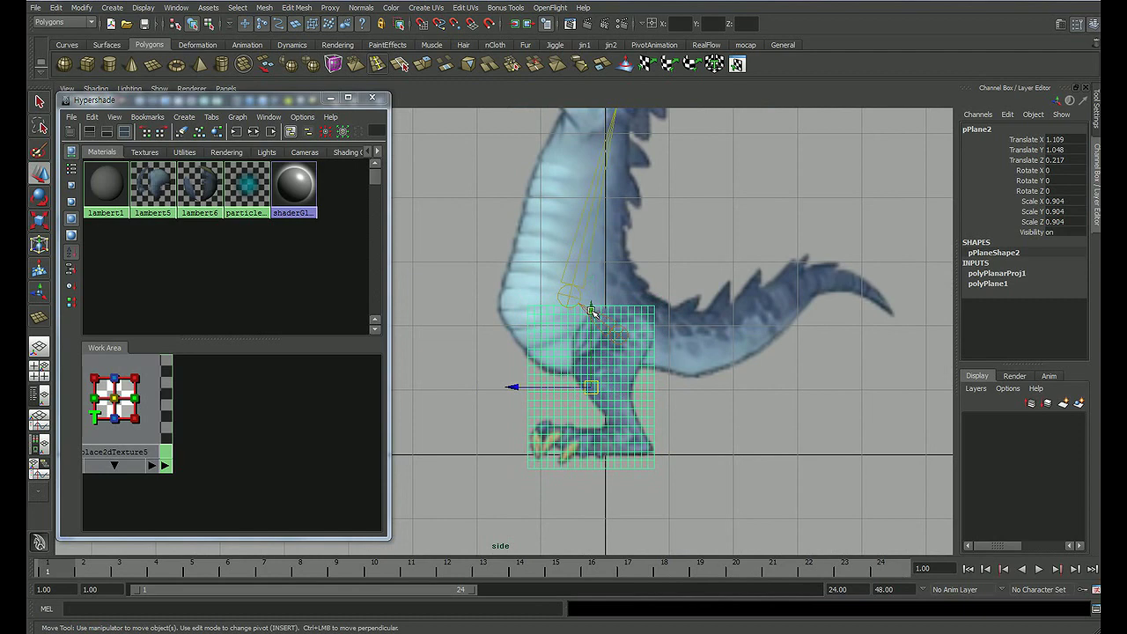
pyautogui.click(591, 311)
pyautogui.click(710, 390)
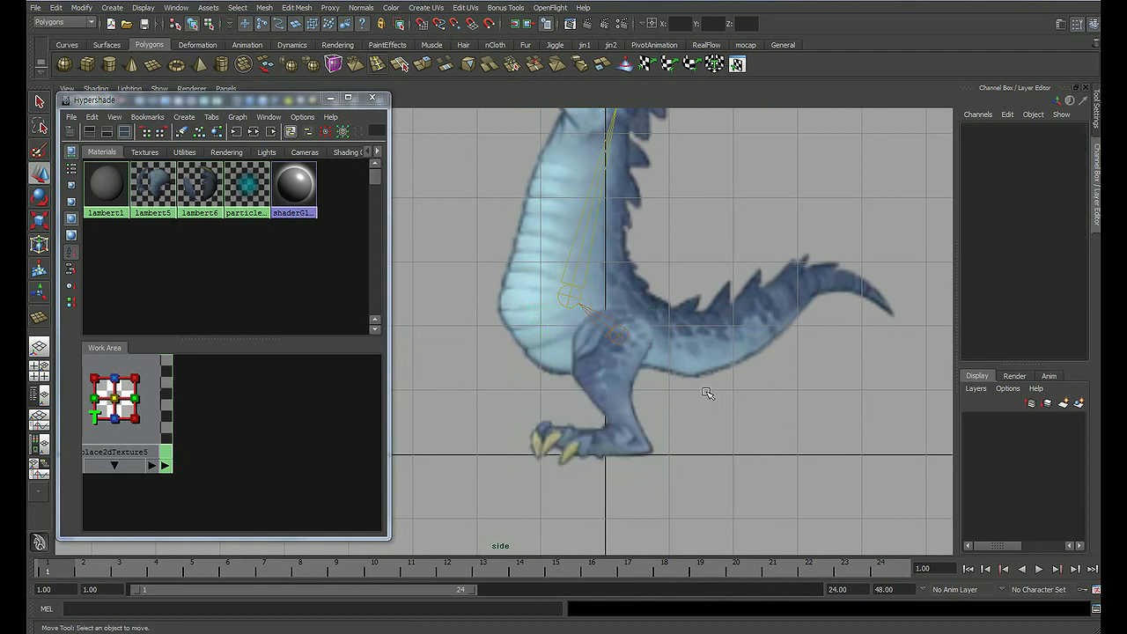
pyautogui.scroll(2, 687, 374)
pyautogui.scroll(2, 705, 377)
pyautogui.scroll(-2, 705, 377)
pyautogui.click(581, 410)
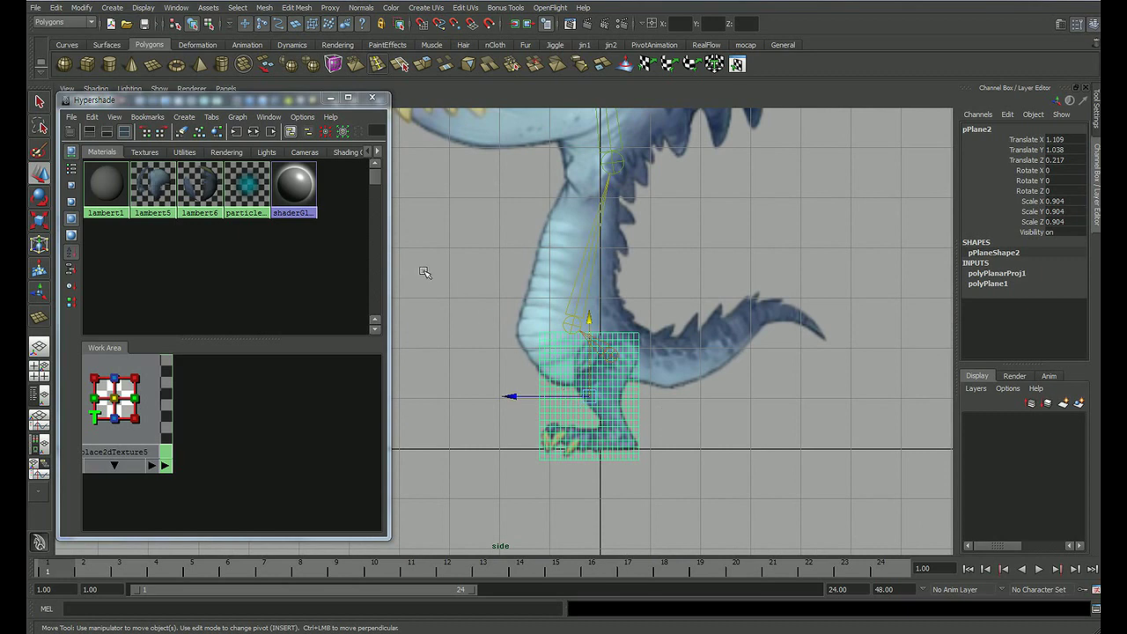
pyautogui.keyDown('alt'); pyautogui.moveTo(662, 338); pyautogui.dragTo(653, 307, button='middle'); pyautogui.keyUp('alt')
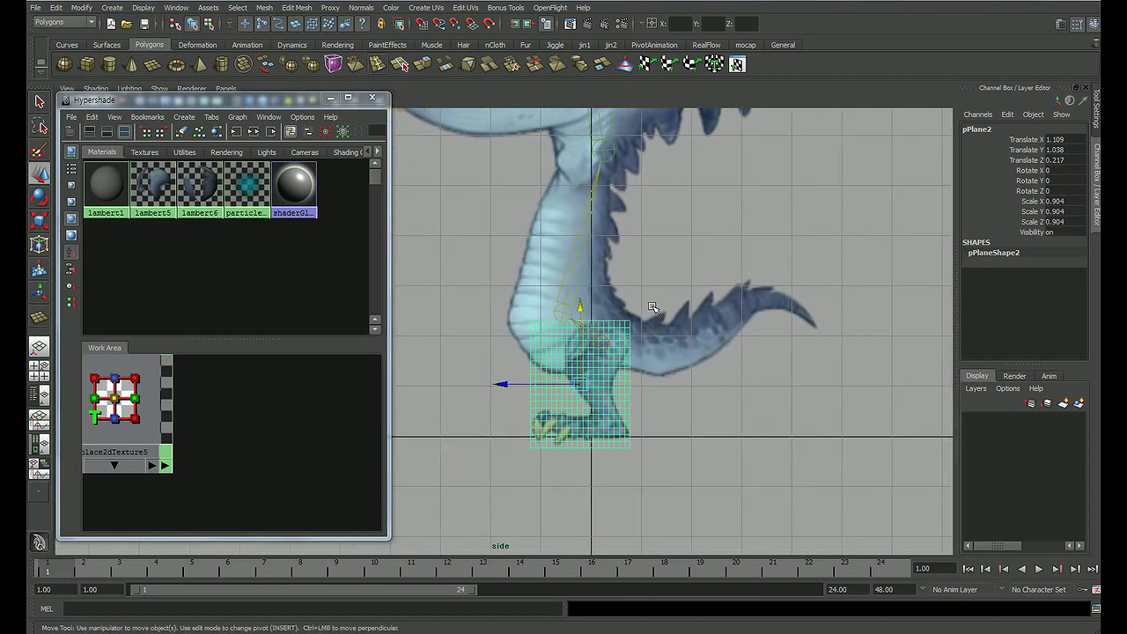
# Step: Minimize the Hypershade and inspect the existing joint1–joint4 chain and leg plane
pyautogui.click(330, 97)
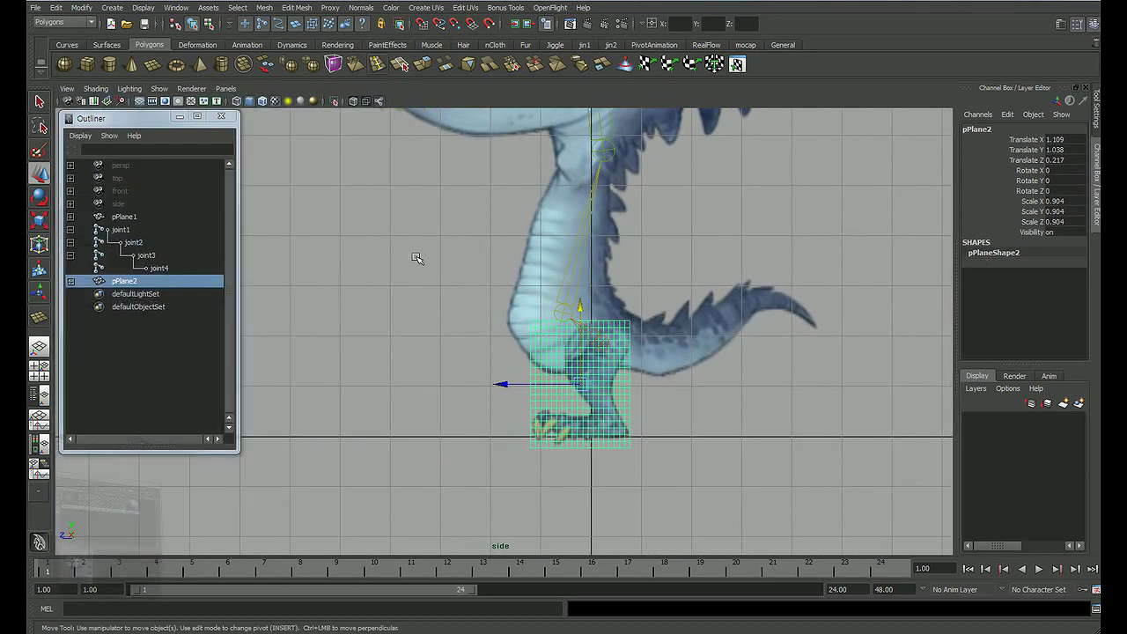
pyautogui.scroll(2, 428, 318)
pyautogui.scroll(1, 599, 339)
pyautogui.click(286, 283)
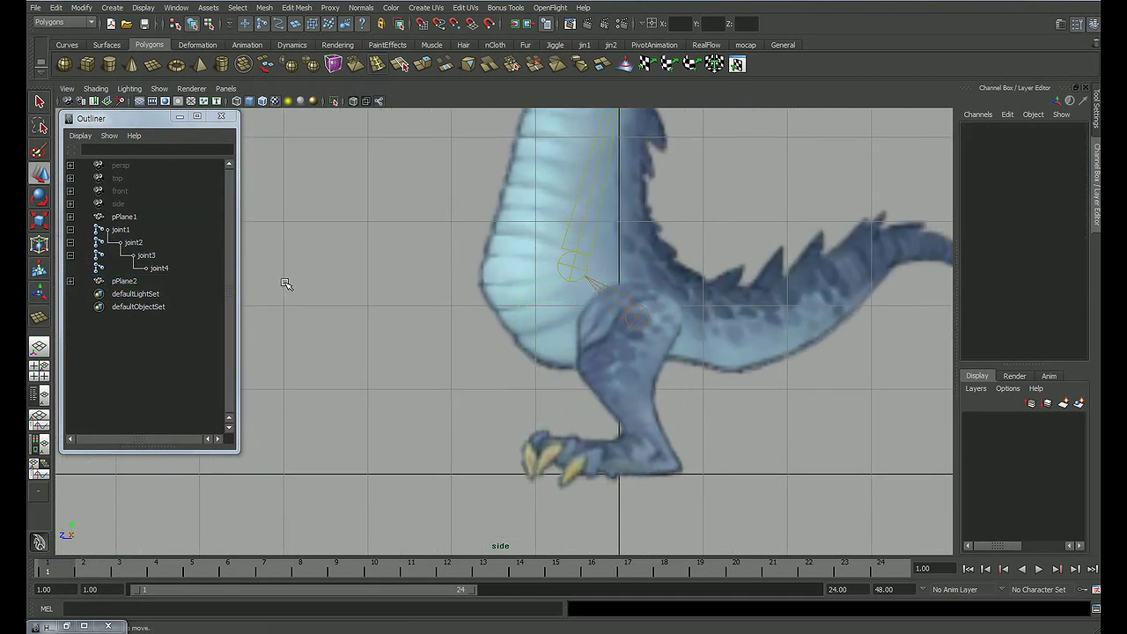
pyautogui.click(121, 230)
pyautogui.keyDown('shift'); pyautogui.click(163, 273); pyautogui.keyUp('shift')
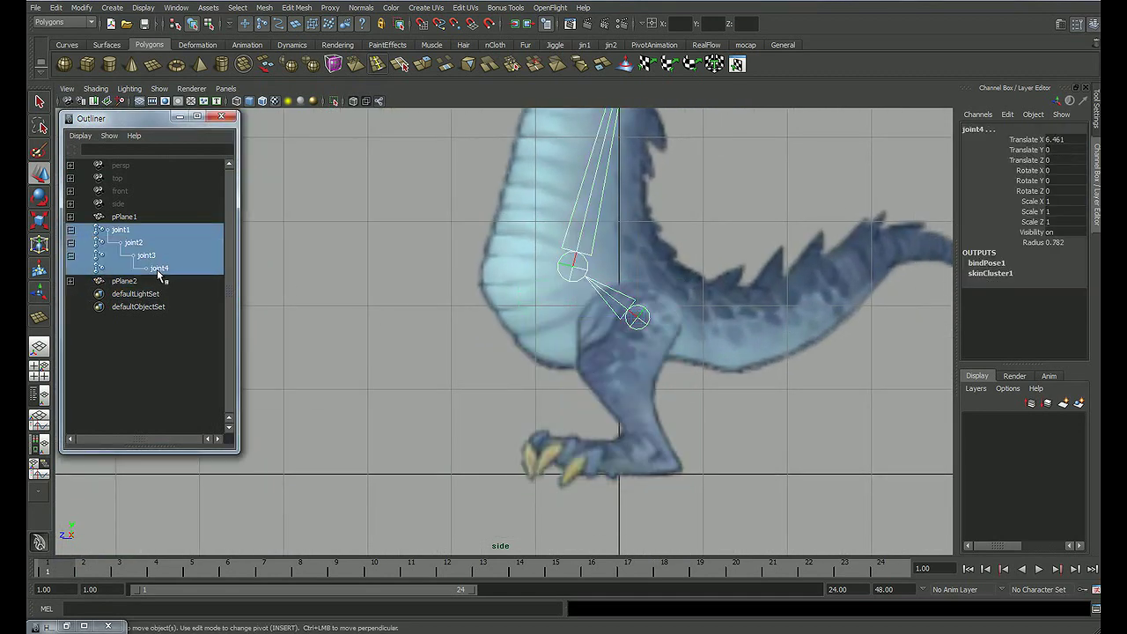
pyautogui.click(374, 338)
pyautogui.click(616, 419)
pyautogui.scroll(2, 617, 419)
pyautogui.scroll(2, 651, 357)
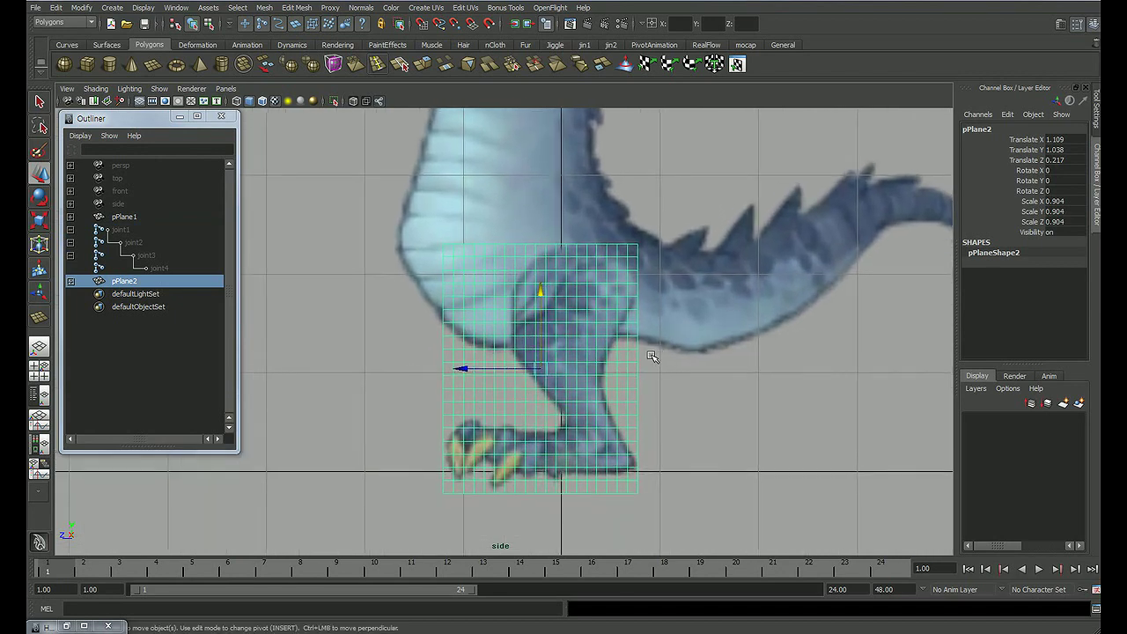
pyautogui.keyDown('alt'); pyautogui.moveTo(651, 356); pyautogui.dragTo(601, 355, button='middle'); pyautogui.keyUp('alt')
pyautogui.click(698, 388)
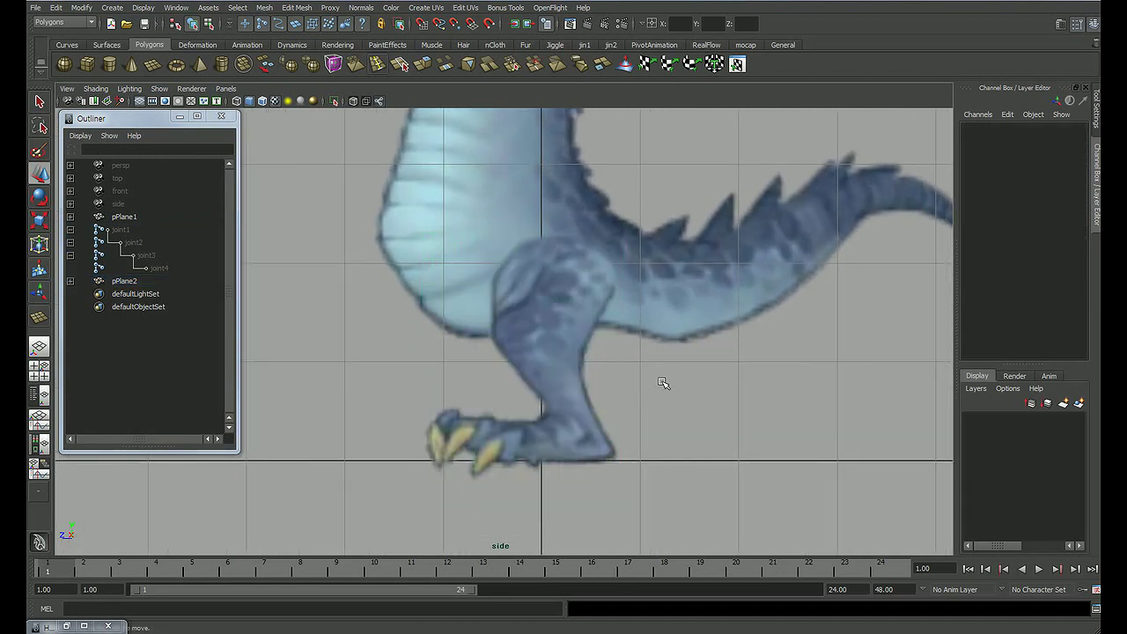
# Step: Place a four-joint leg chain from hip through knee and ankle to the claws
pyautogui.click(247, 44)
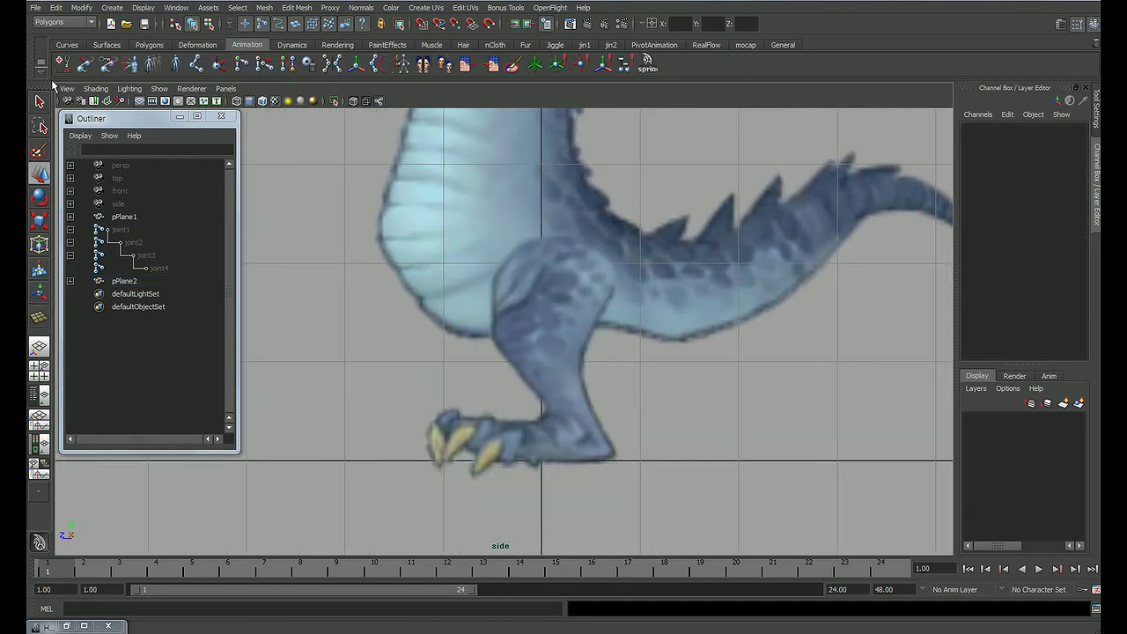
pyautogui.click(194, 70)
pyautogui.click(195, 70)
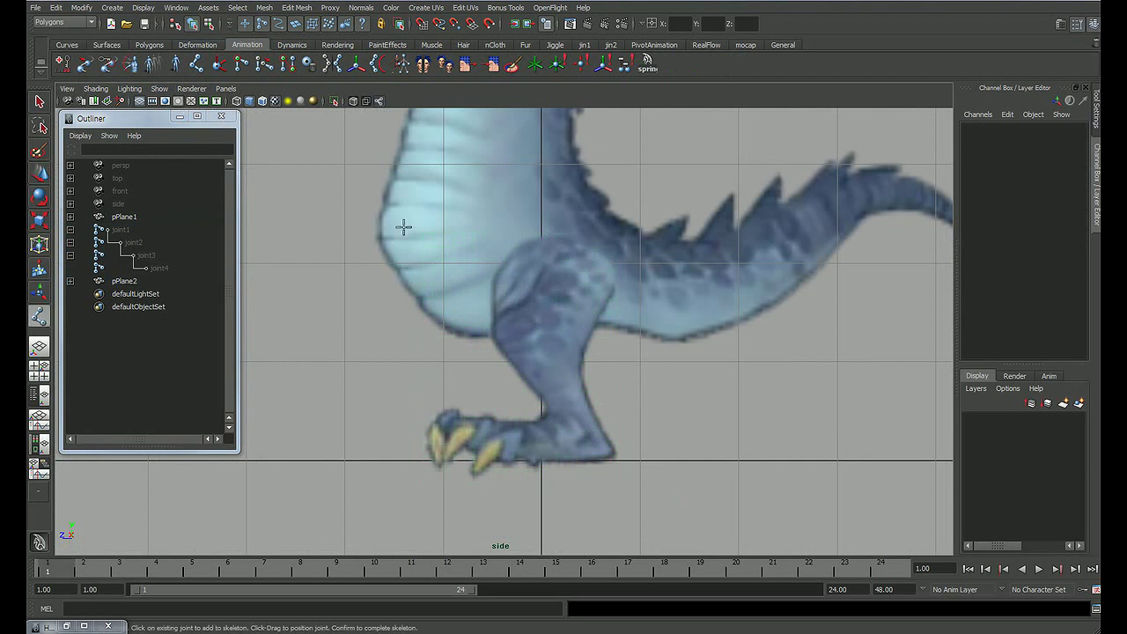
pyautogui.click(565, 262)
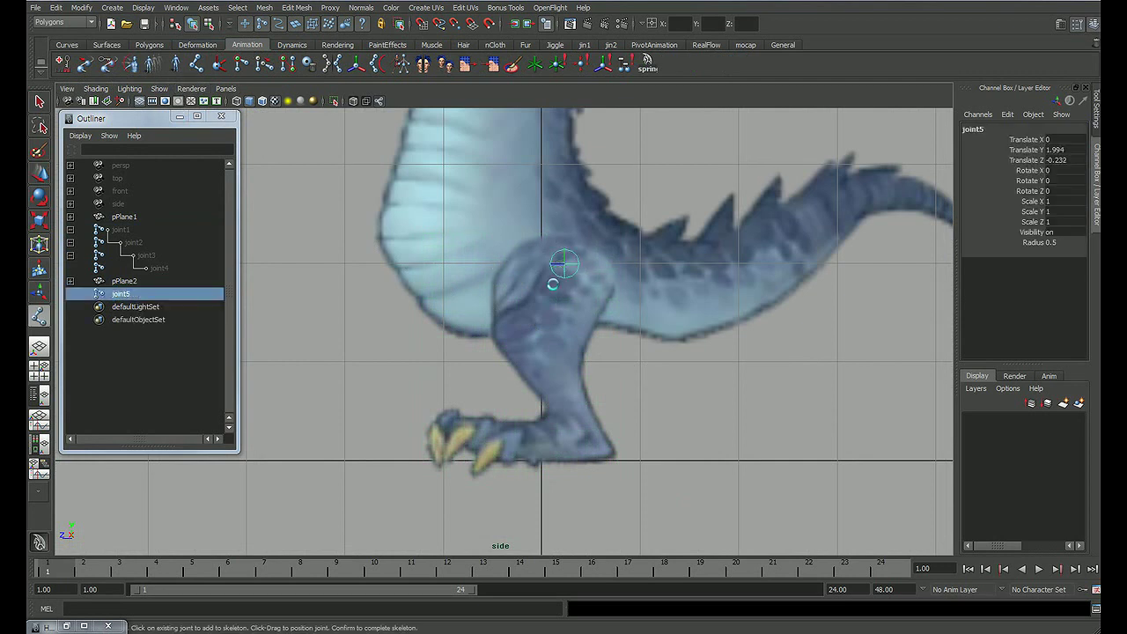
pyautogui.click(537, 340)
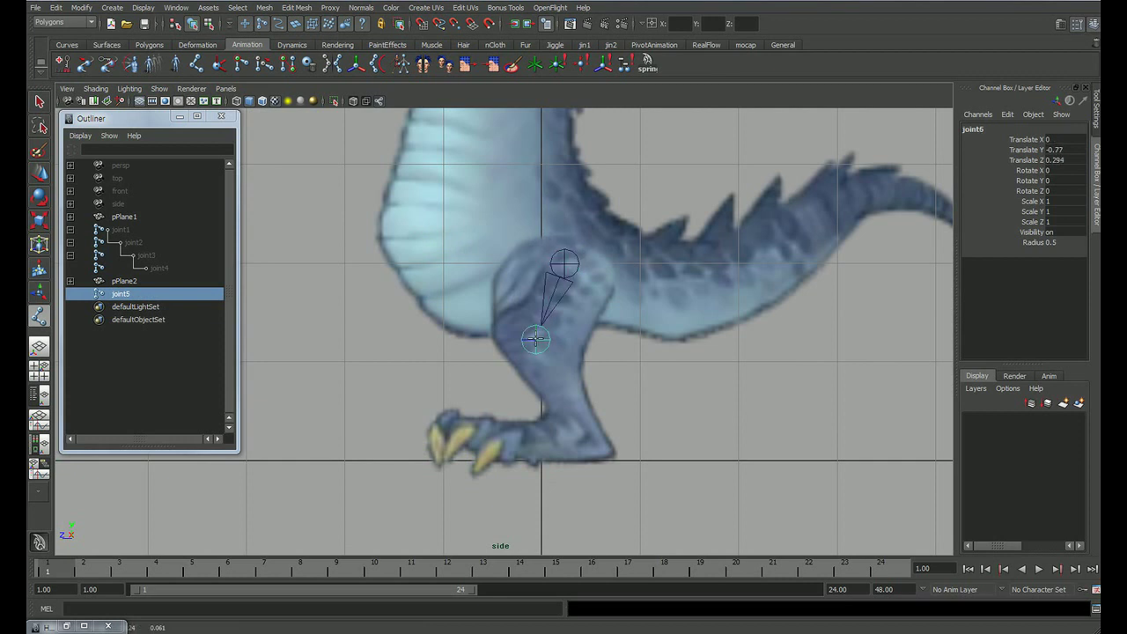
pyautogui.click(586, 440)
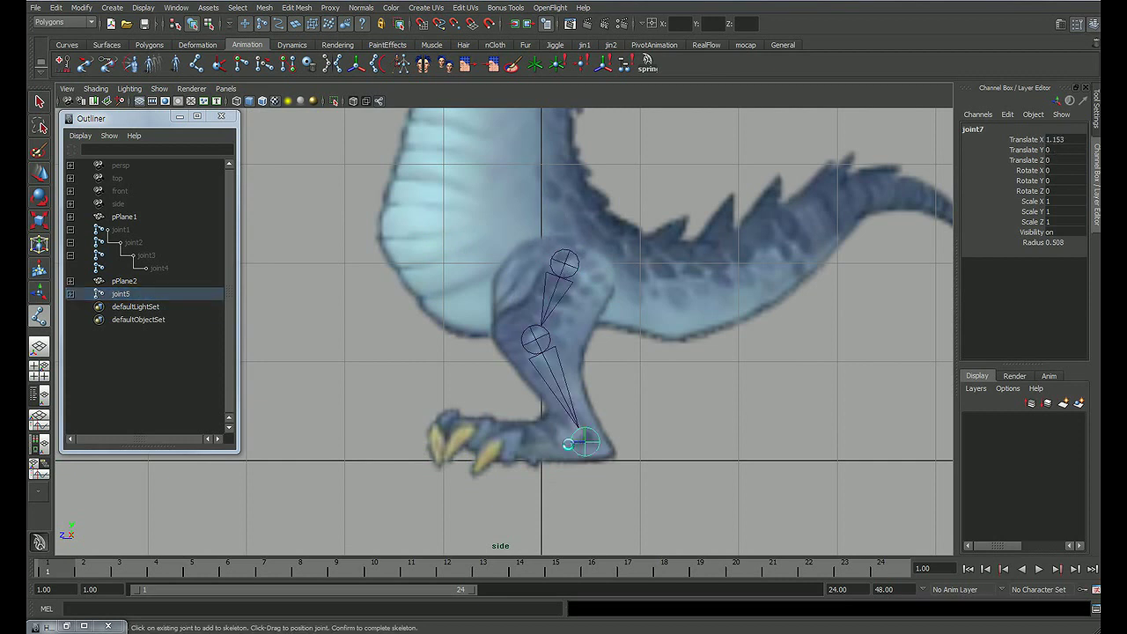
pyautogui.click(468, 449)
pyautogui.press('Return')
# Step: Move root joint5 sideways to Translate X 1.111 so the chain sits on the leg plane
pyautogui.press('w')
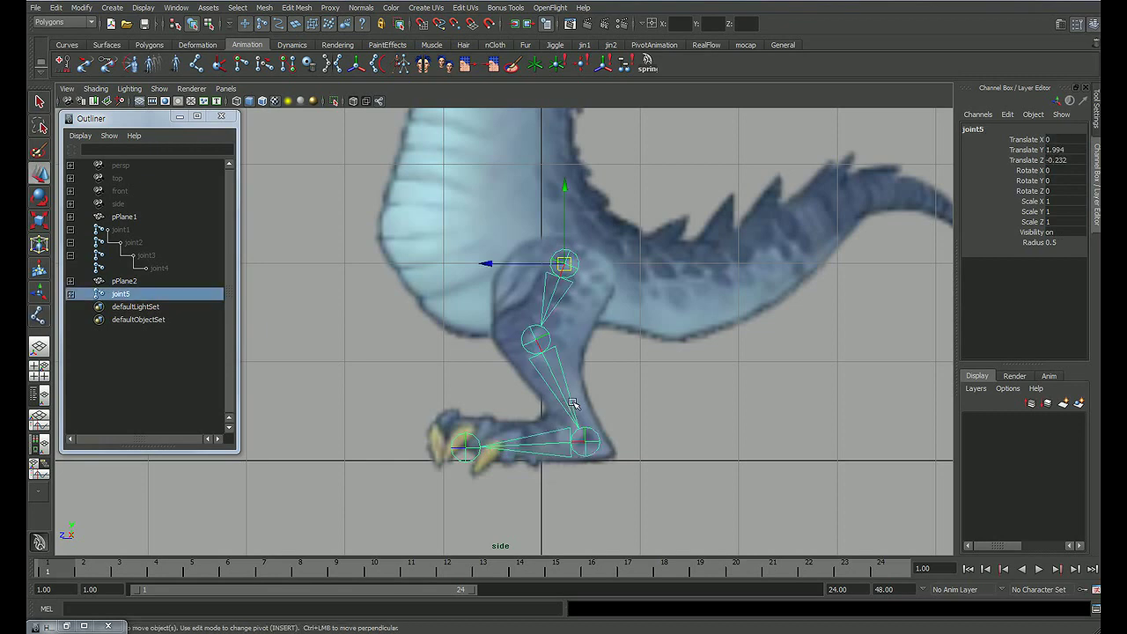
pyautogui.press('space')
pyautogui.moveTo(390, 465); pyautogui.dragTo(461, 378)
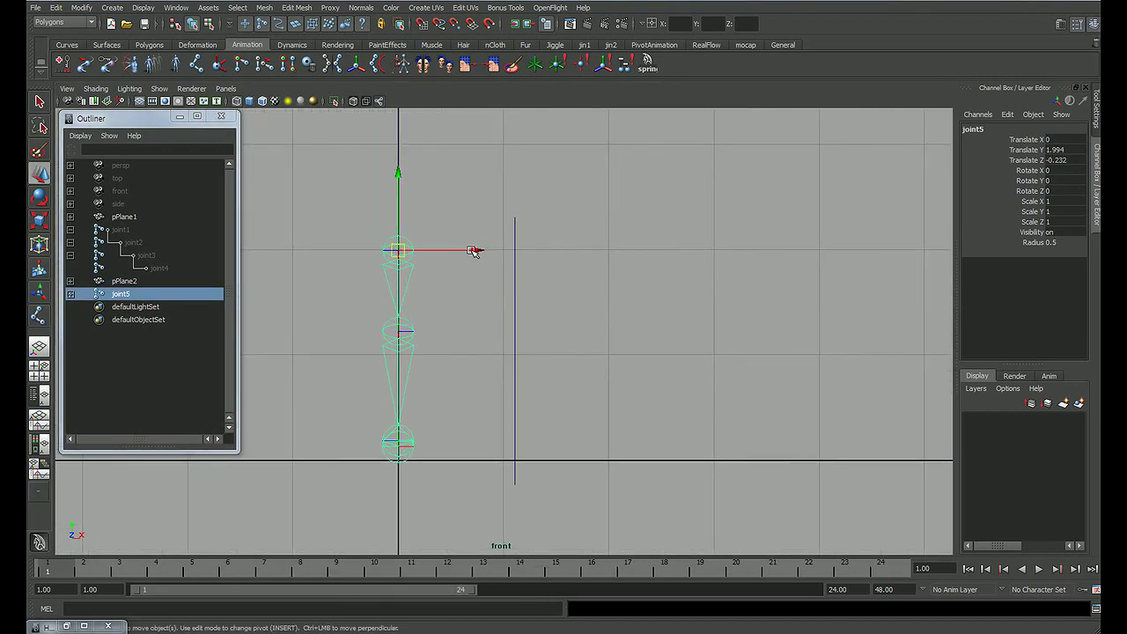
pyautogui.moveTo(478, 250)
pyautogui.mouseDown()
pyautogui.moveTo(593, 254)
pyautogui.moveTo(565, 250)
pyautogui.mouseUp()
pyautogui.press('space')
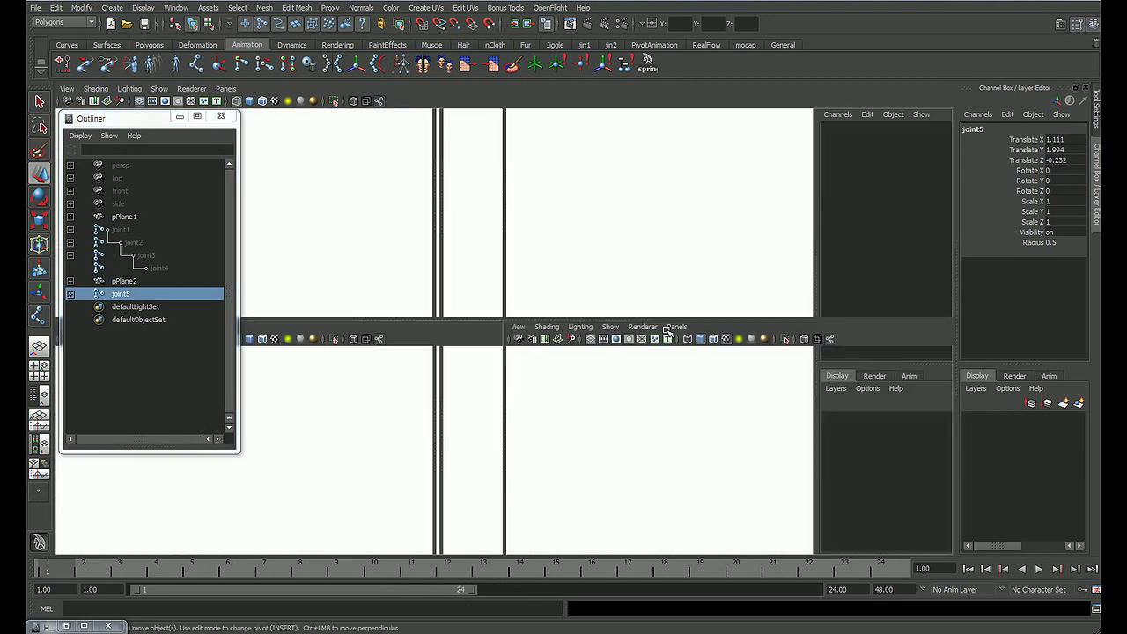
pyautogui.press('space')
pyautogui.keyDown('alt'); pyautogui.moveTo(593, 372); pyautogui.dragTo(581, 315, button='middle'); pyautogui.keyUp('alt')
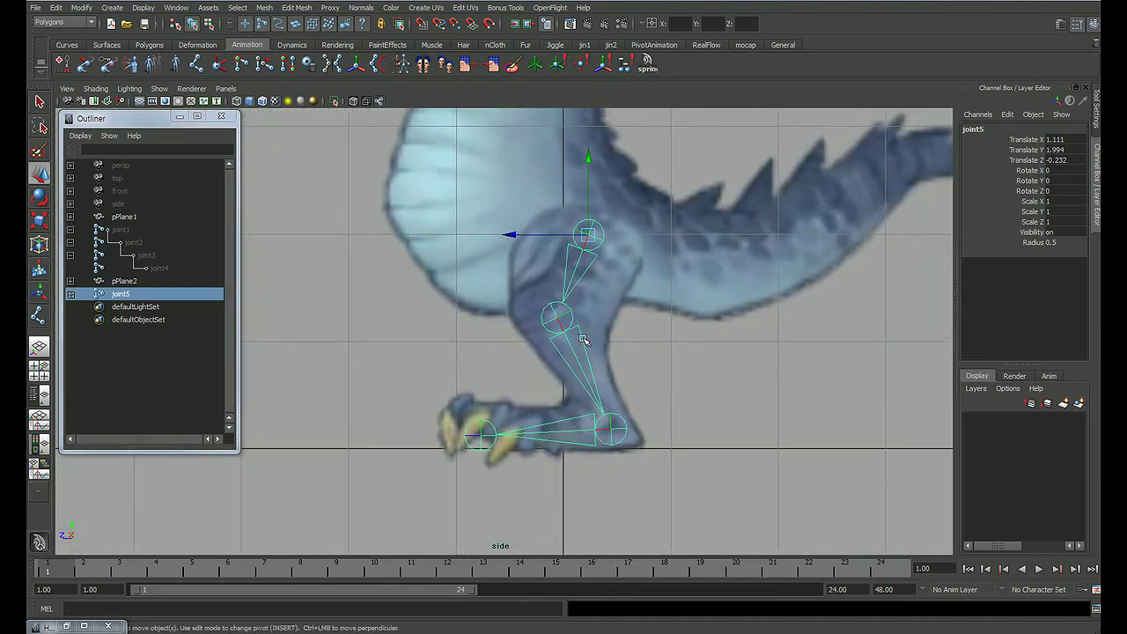
pyautogui.press('q')
pyautogui.click(671, 353)
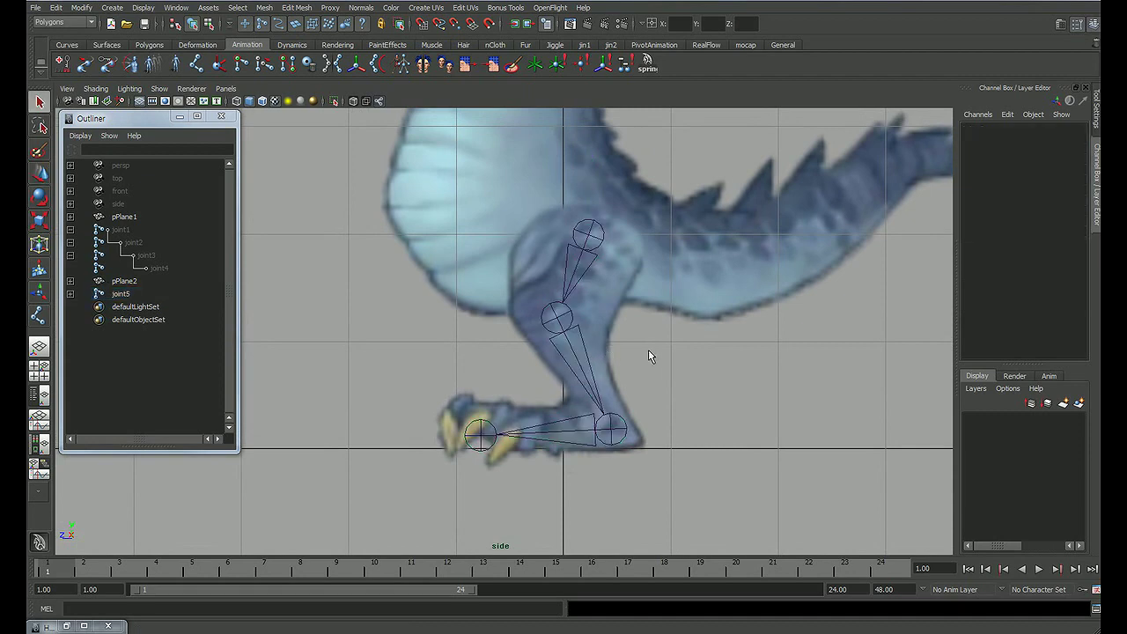
pyautogui.click(642, 359)
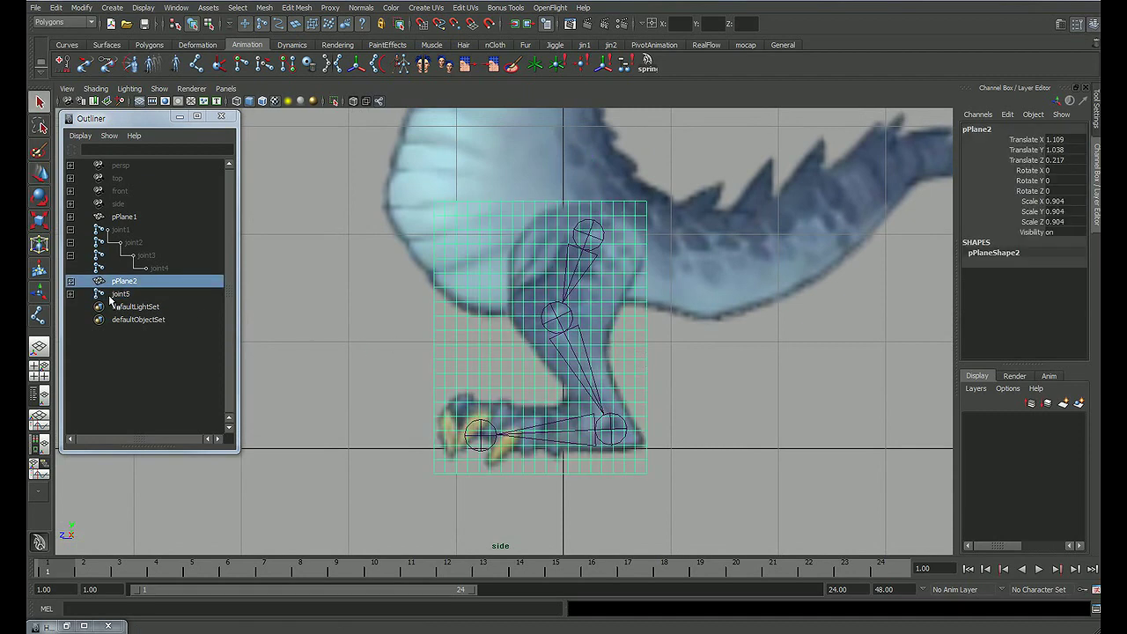
# Step: Select joint5–joint7 with pPlane2 and apply Smooth Bind from the Animation menu set
pyautogui.click(375, 297)
pyautogui.click(602, 245)
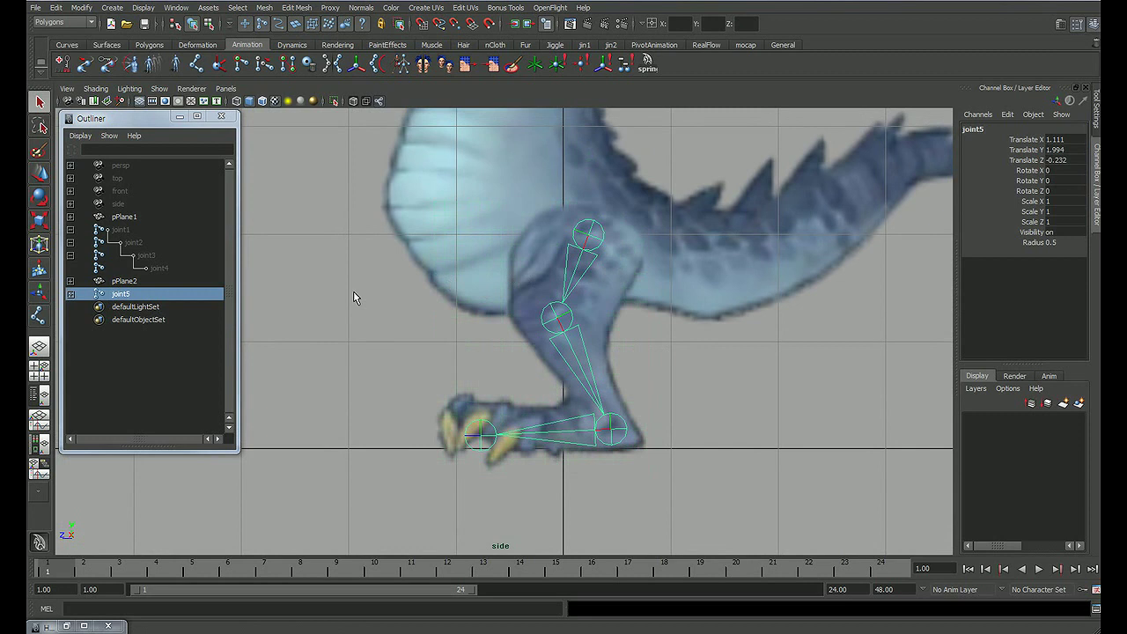
pyautogui.click(71, 293)
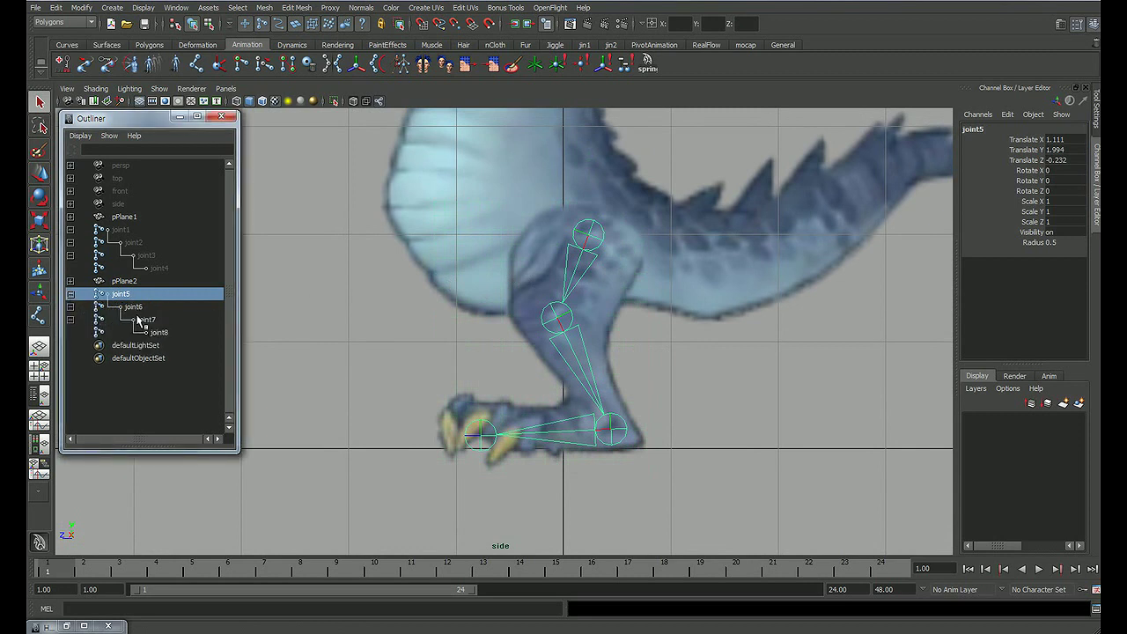
pyautogui.keyDown('ctrl'); pyautogui.click(134, 307); pyautogui.keyUp('ctrl')
pyautogui.keyDown('ctrl'); pyautogui.click(145, 320); pyautogui.keyUp('ctrl')
pyautogui.keyDown('shift'); pyautogui.click(638, 451); pyautogui.keyUp('shift')
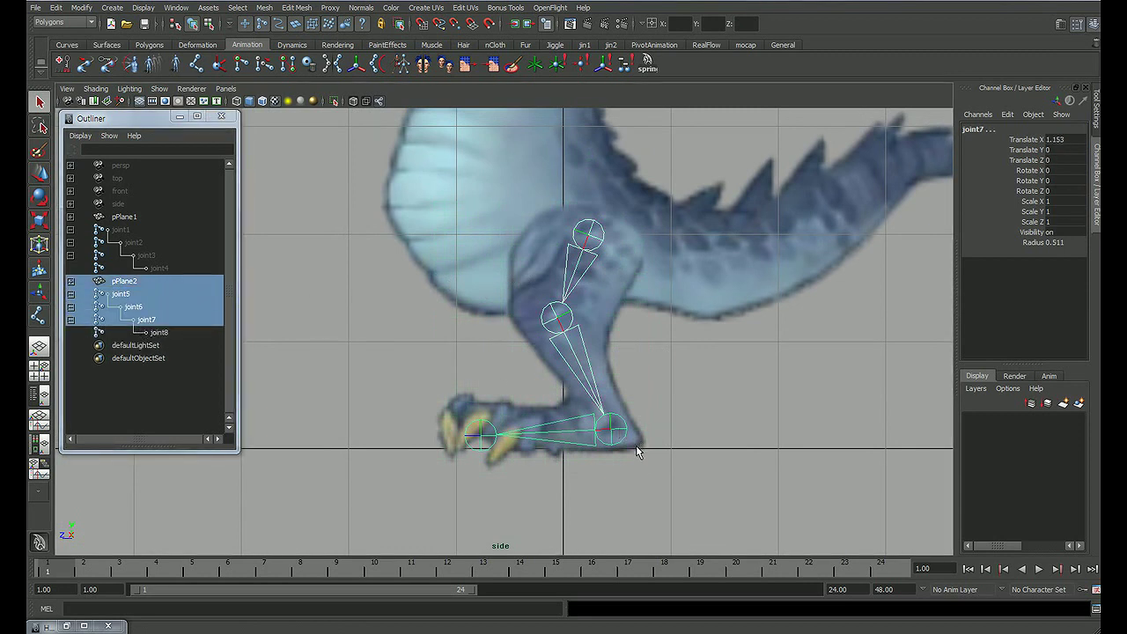
pyautogui.keyDown('shift'); pyautogui.click(578, 321); pyautogui.keyUp('shift')
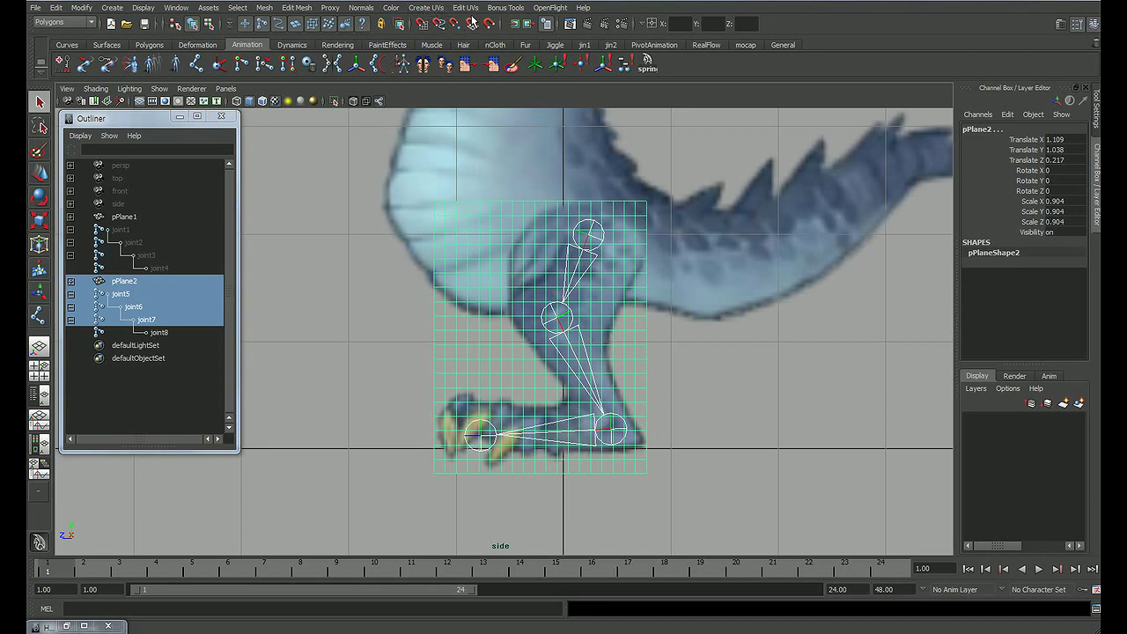
pyautogui.click(63, 22)
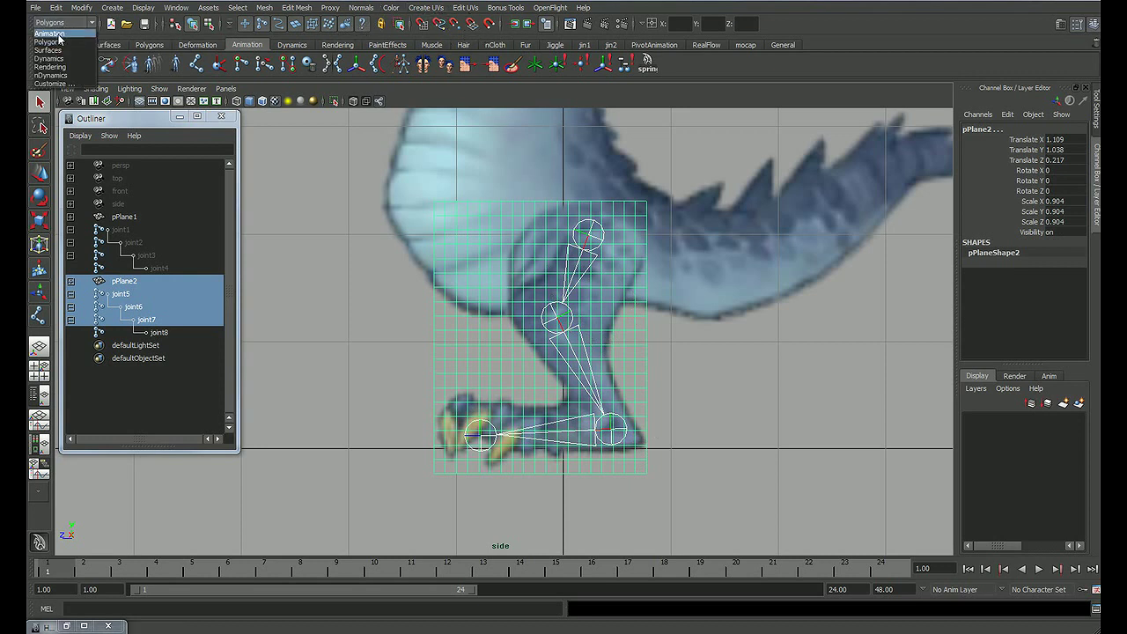
pyautogui.click(62, 34)
pyautogui.click(486, 8)
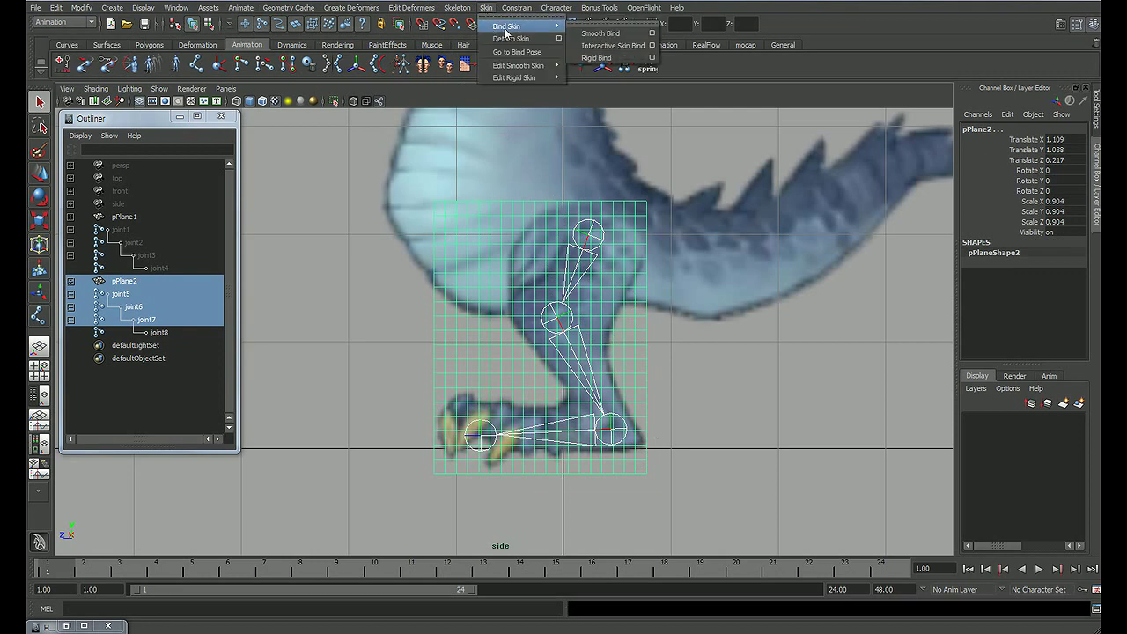
pyautogui.click(601, 34)
pyautogui.click(699, 384)
# Step: Rotate the knee joint joint6 to confirm the leg plane bends with it
pyautogui.keyDown('alt'); pyautogui.moveTo(700, 385); pyautogui.dragTo(682, 387, button='middle'); pyautogui.keyUp('alt')
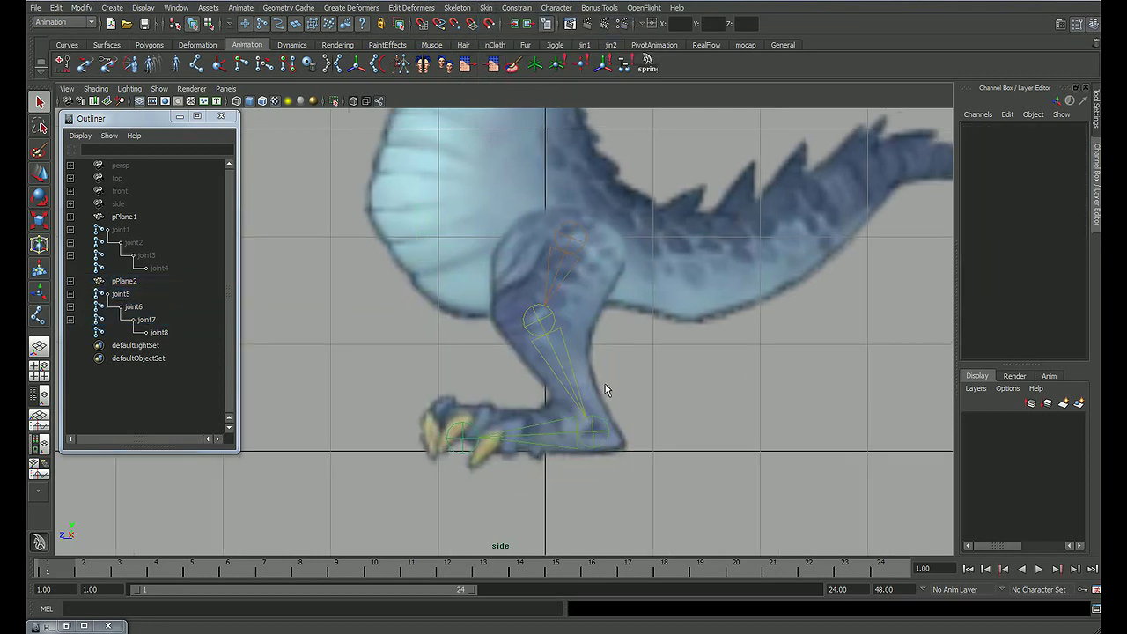
pyautogui.click(546, 377)
pyautogui.press('e')
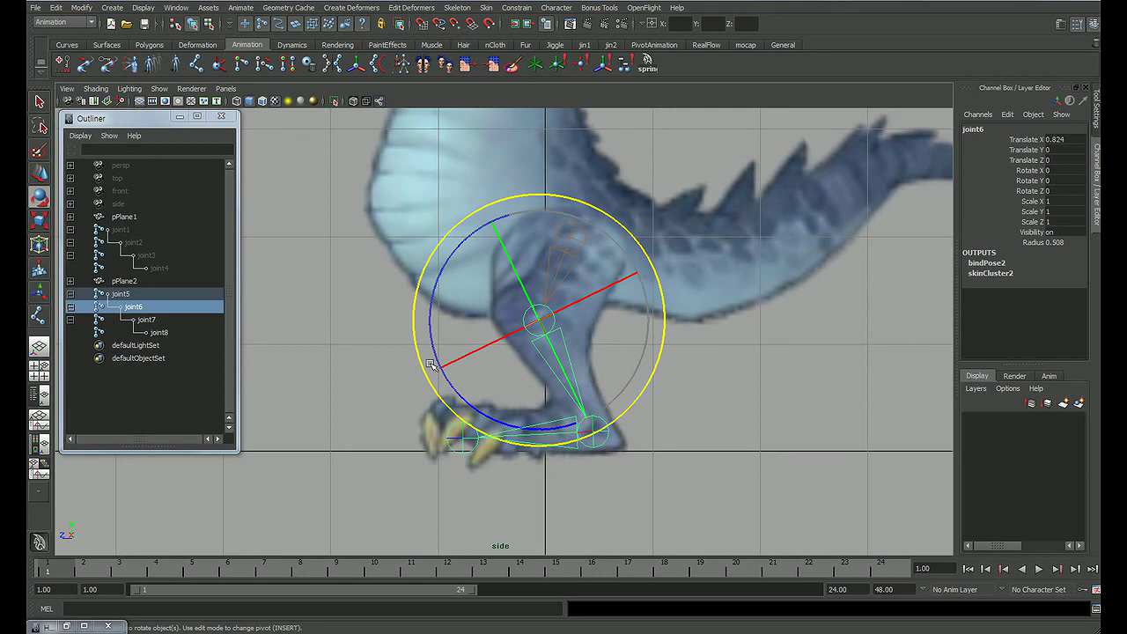
pyautogui.moveTo(431, 328)
pyautogui.mouseDown()
pyautogui.moveTo(411, 321)
pyautogui.moveTo(443, 273)
pyautogui.moveTo(483, 422)
pyautogui.moveTo(490, 365)
pyautogui.mouseUp()
# Step: Tilt the foot at ankle joint joint7, undo it back to rest, and zoom out
pyautogui.click(762, 480)
pyautogui.click(592, 431)
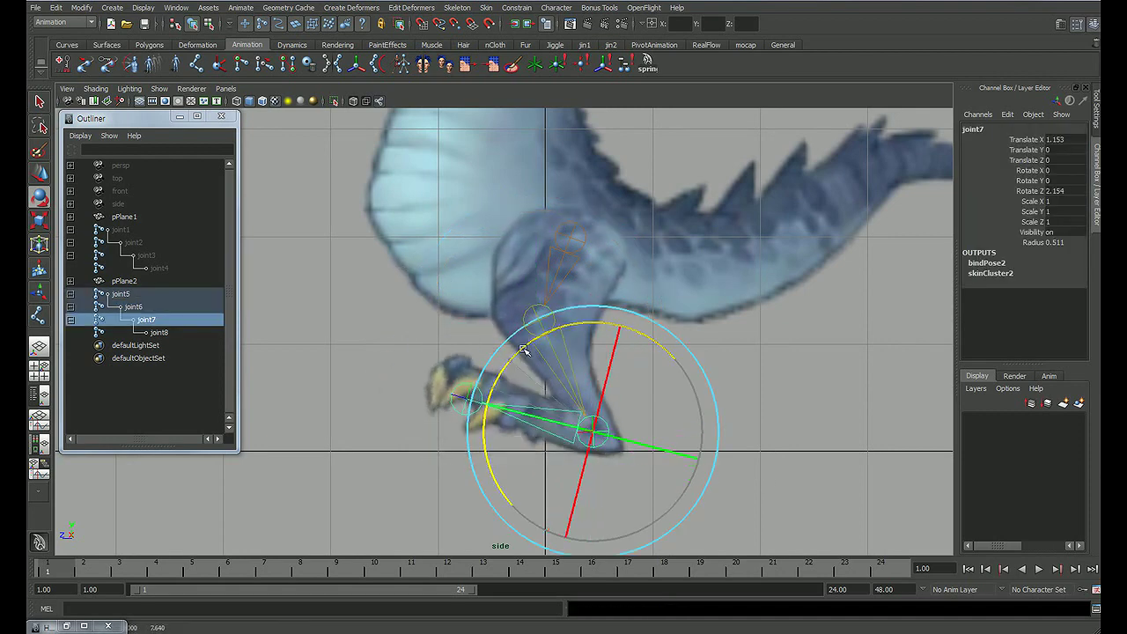
pyautogui.hotkey('ctrl', 'z')
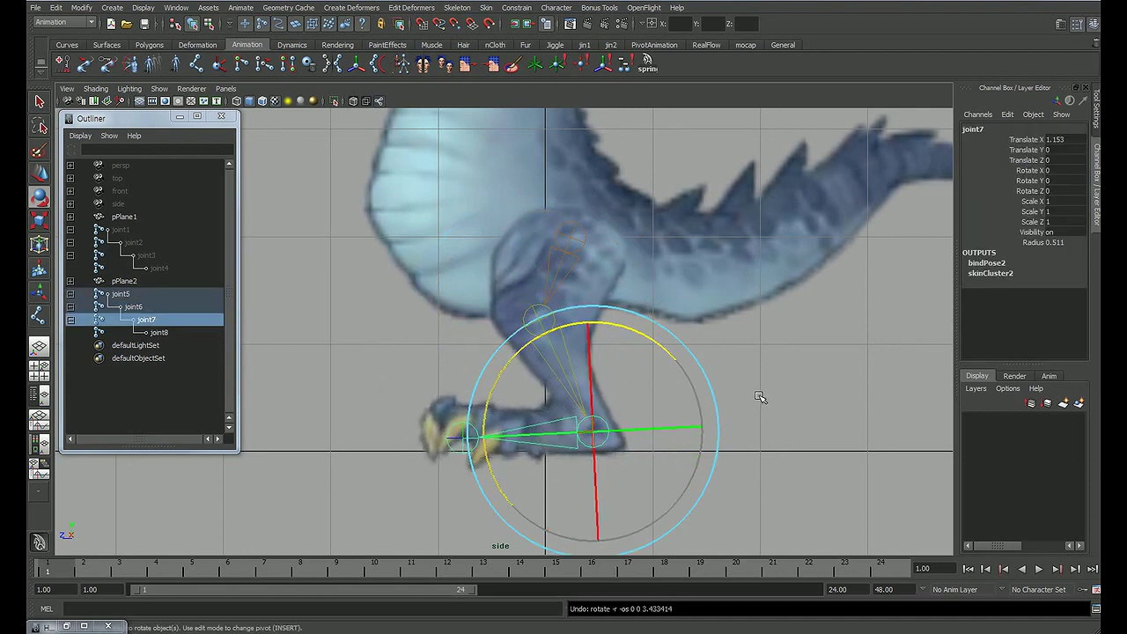
pyautogui.click(759, 397)
pyautogui.scroll(-3, 543, 373)
pyautogui.scroll(3, 612, 455)
pyautogui.scroll(2, 682, 393)
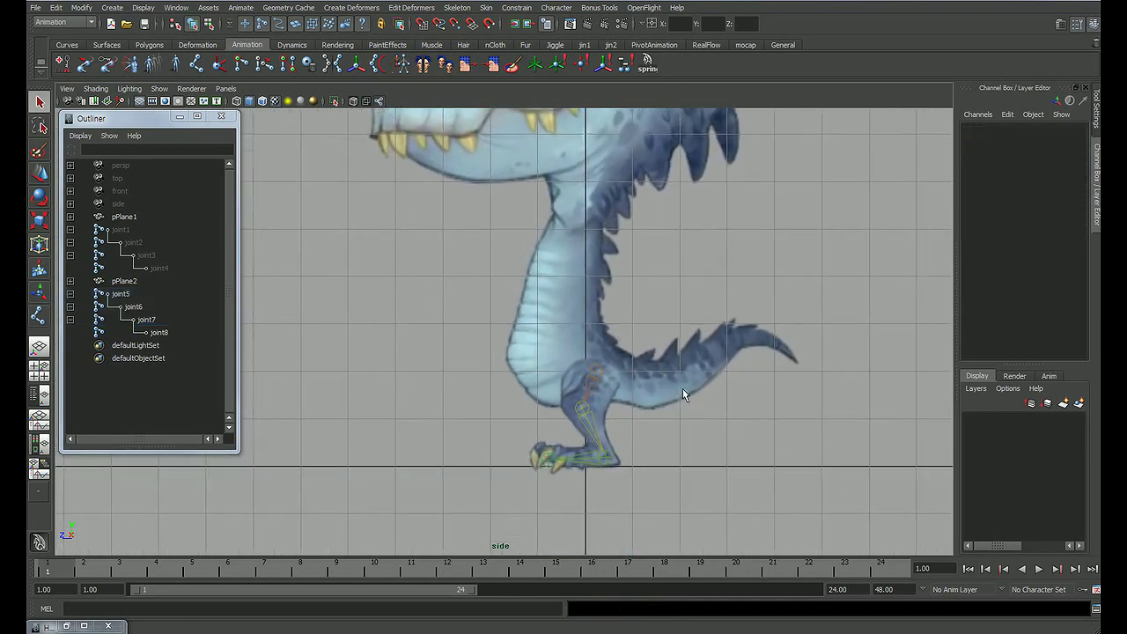
pyautogui.scroll(-1, 683, 389)
pyautogui.scroll(1, 638, 367)
pyautogui.scroll(1, 628, 355)
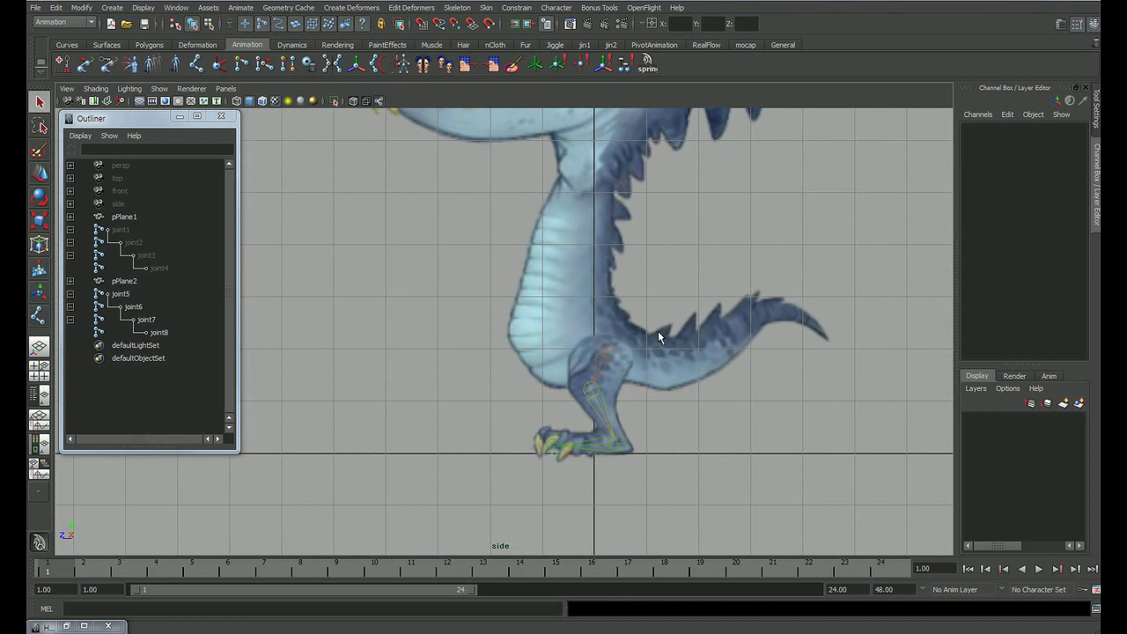
# Step: Zoom in on the dinosaur's leg and inspect hip joint joint5 and leg plane pPlane2
pyautogui.click(593, 384)
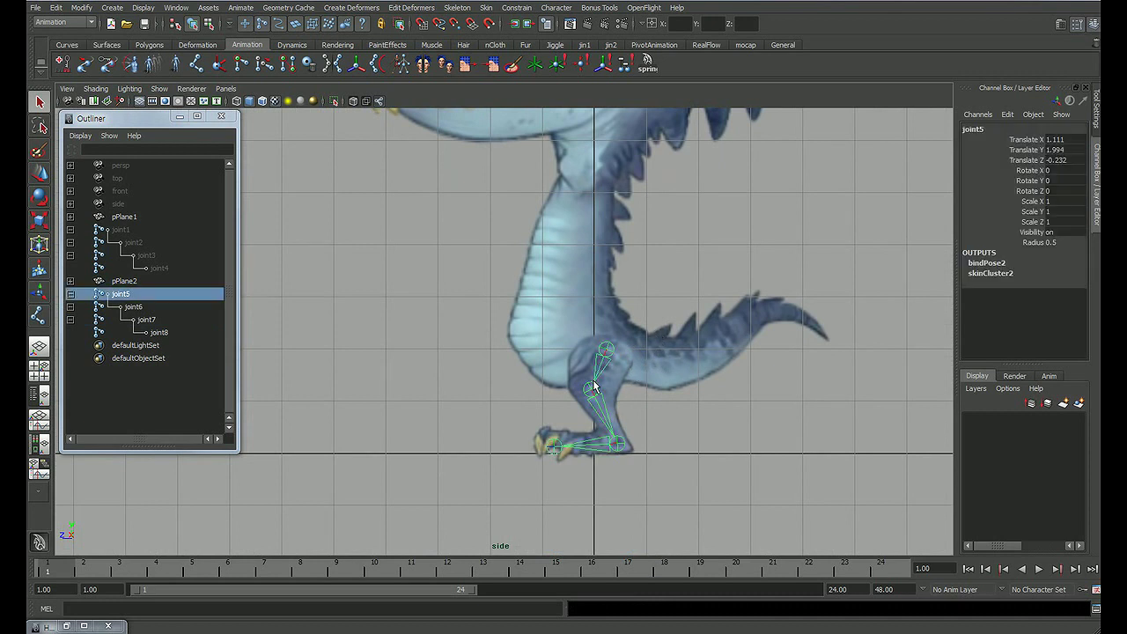
pyautogui.press('w')
pyautogui.click(612, 390)
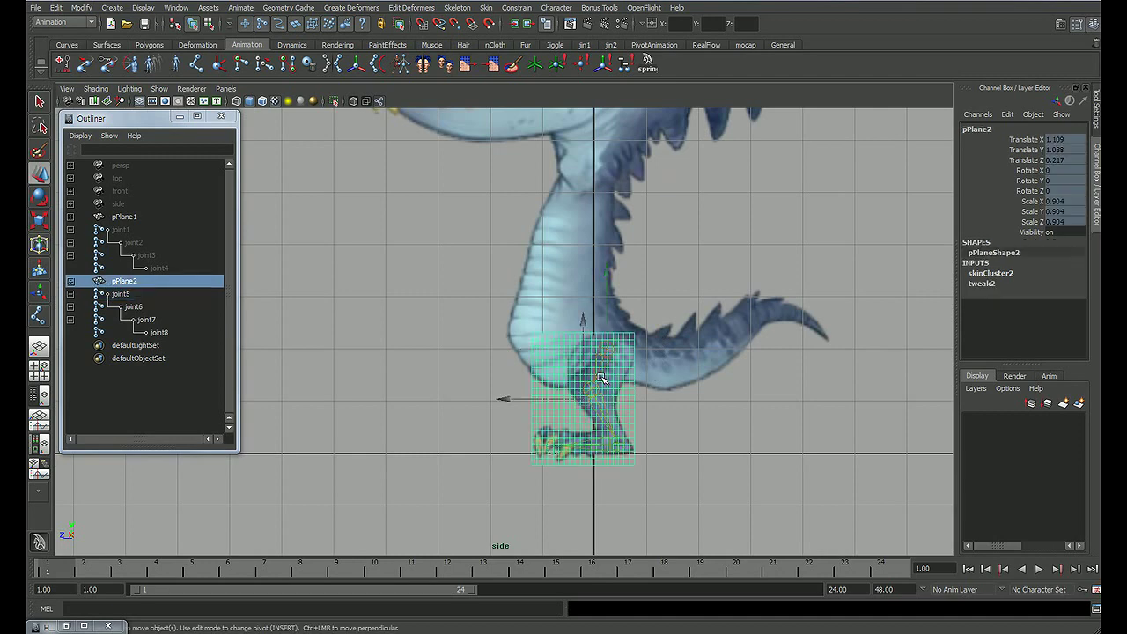
pyautogui.click(712, 401)
pyautogui.keyDown('alt'); pyautogui.moveTo(601, 366); pyautogui.dragTo(674, 368, button='right'); pyautogui.keyUp('alt')
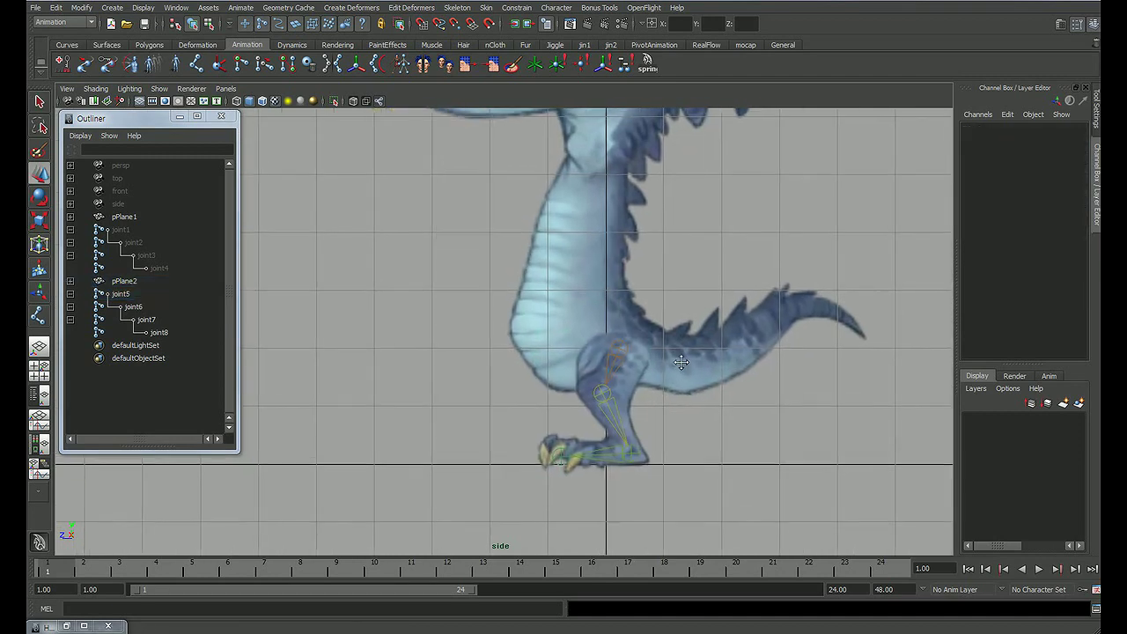
pyautogui.click(625, 347)
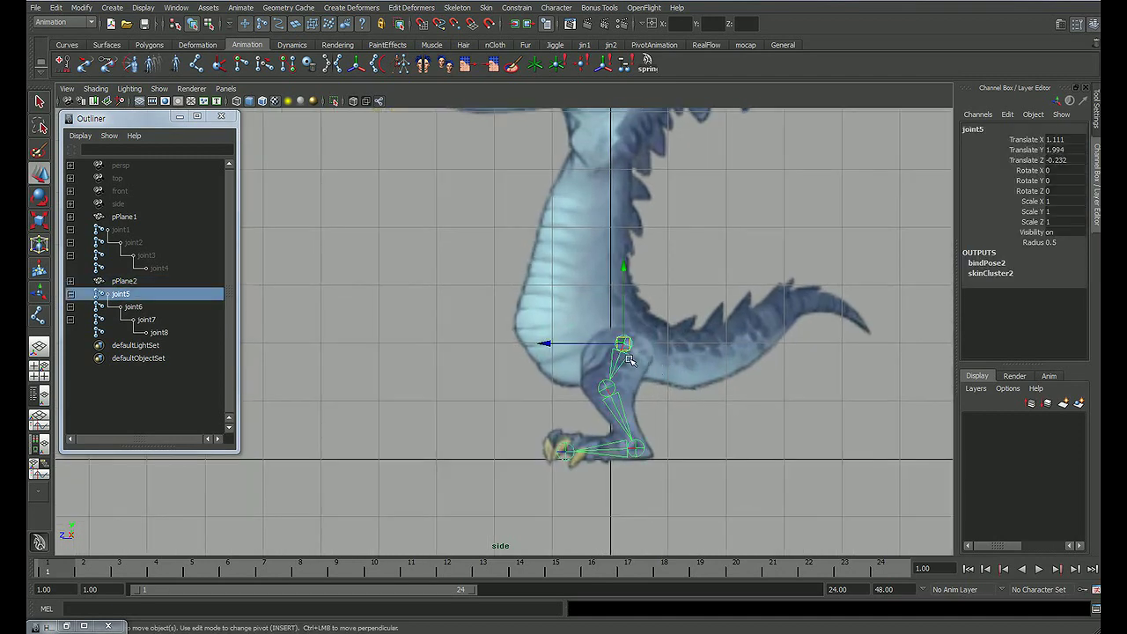
pyautogui.click(622, 394)
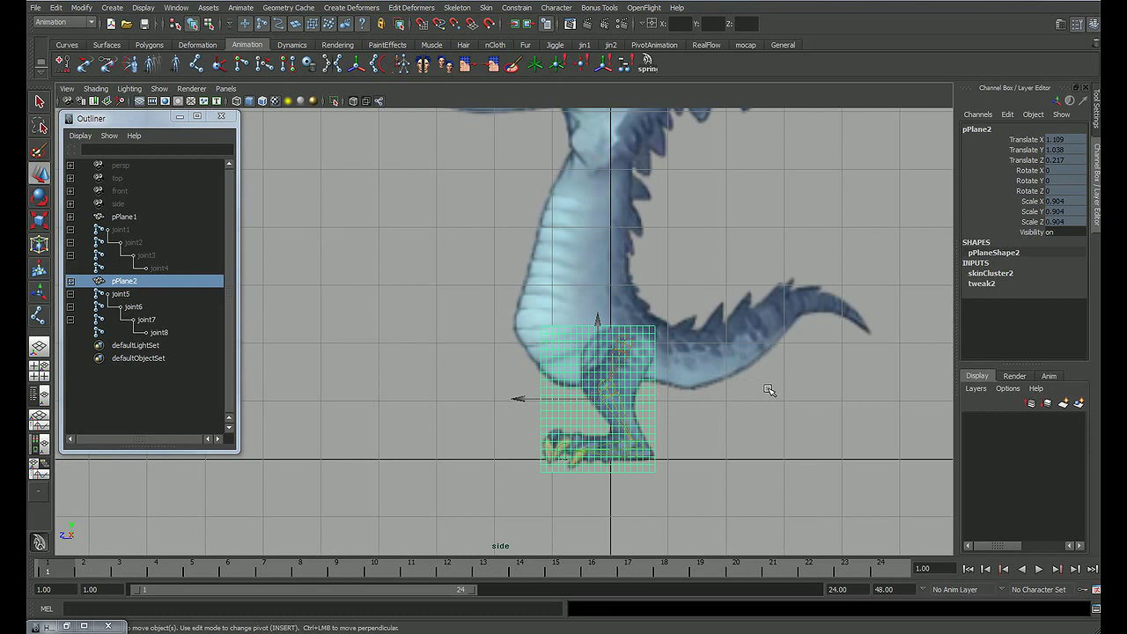
pyautogui.click(775, 392)
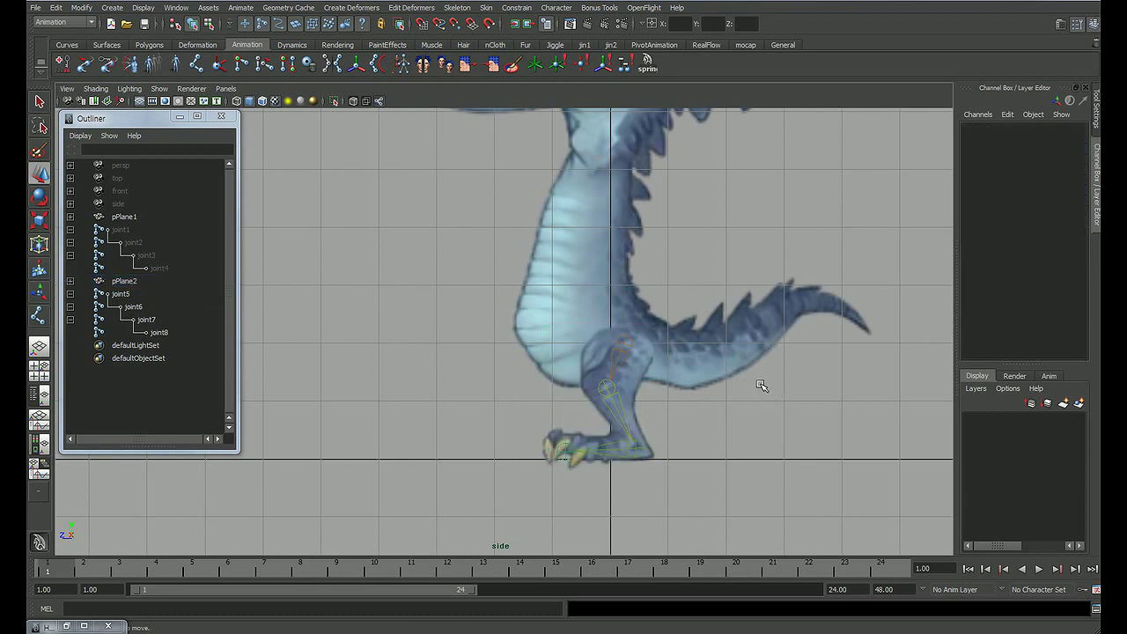
pyautogui.scroll(2, 702, 399)
pyautogui.scroll(2, 675, 352)
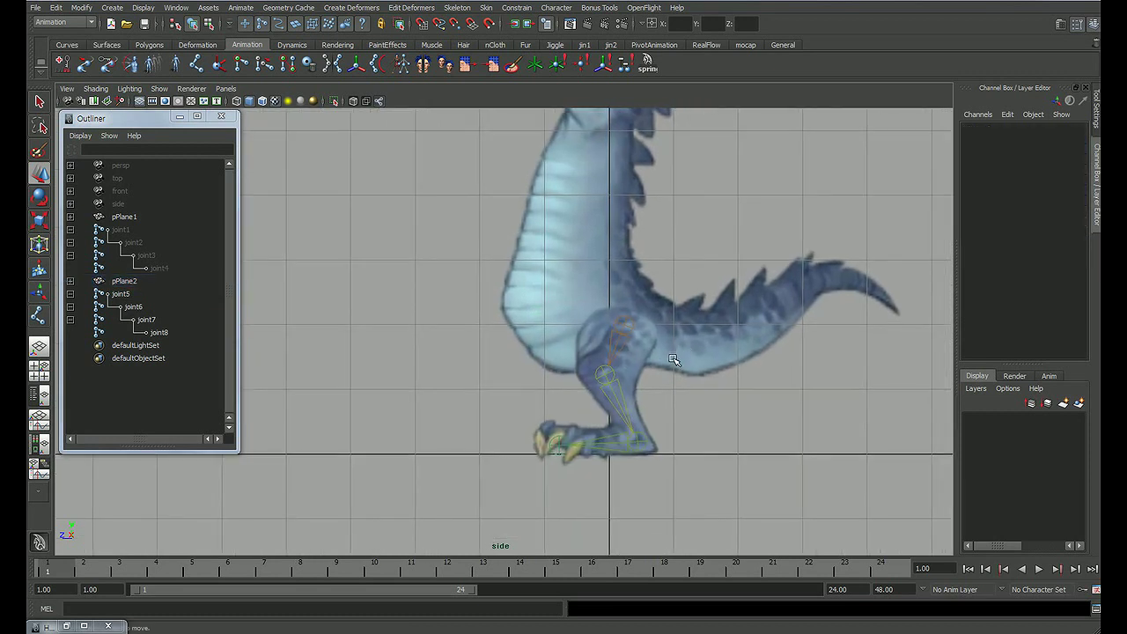
pyautogui.click(644, 378)
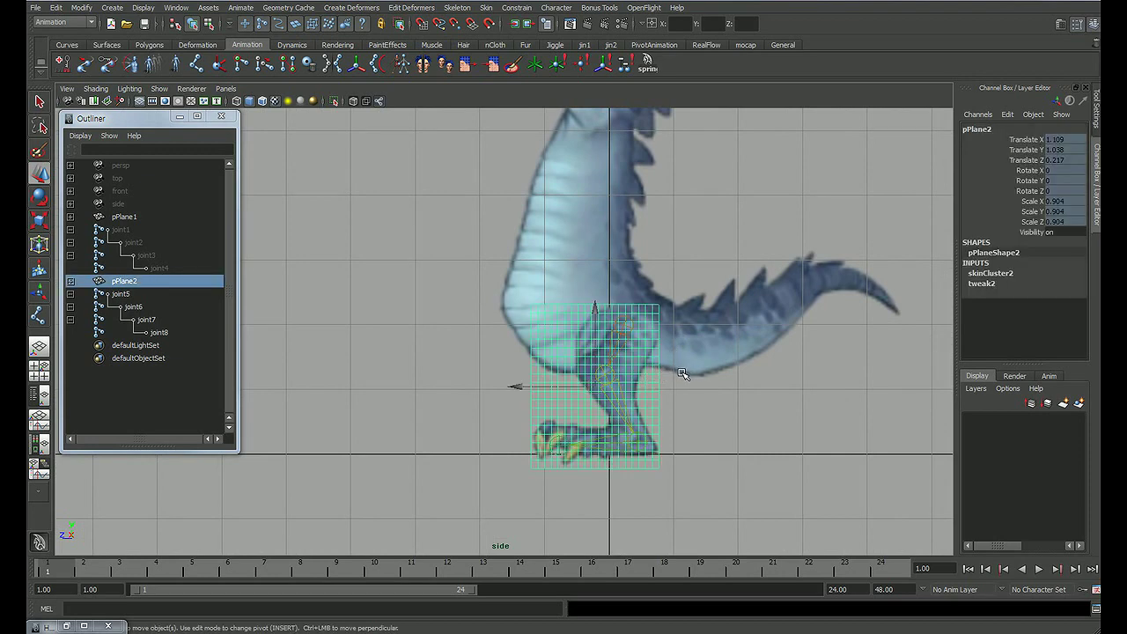
# Step: Select only the leg plane pPlane2 in the side view and duplicate it into pPlane3
pyautogui.press('space')
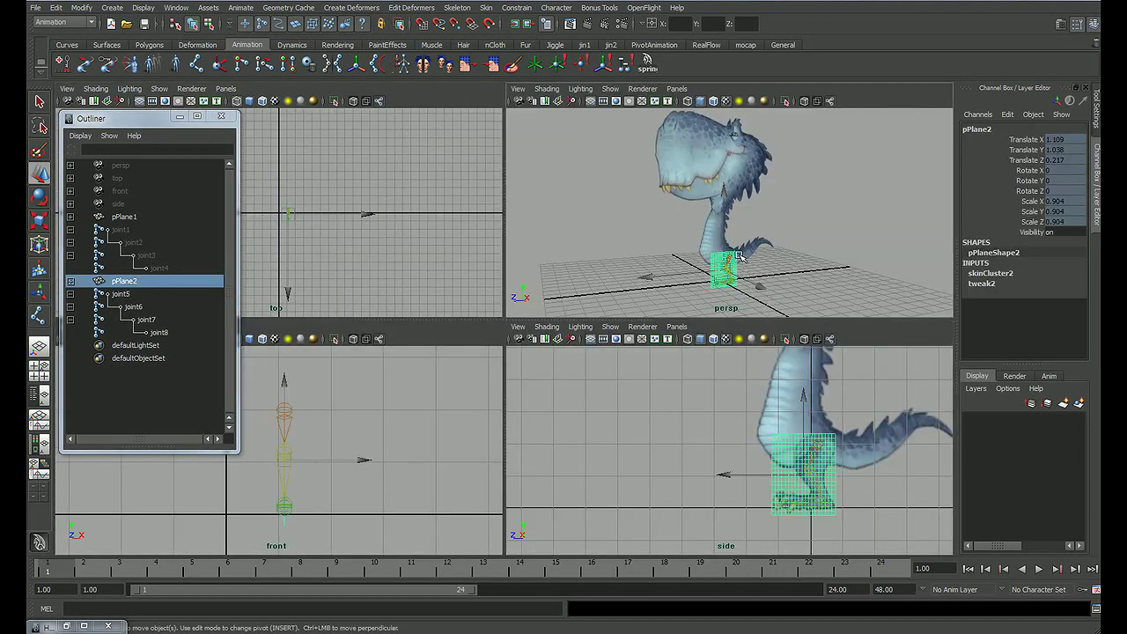
pyautogui.keyDown('alt'); pyautogui.moveTo(741, 257); pyautogui.dragTo(726, 248); pyautogui.keyUp('alt')
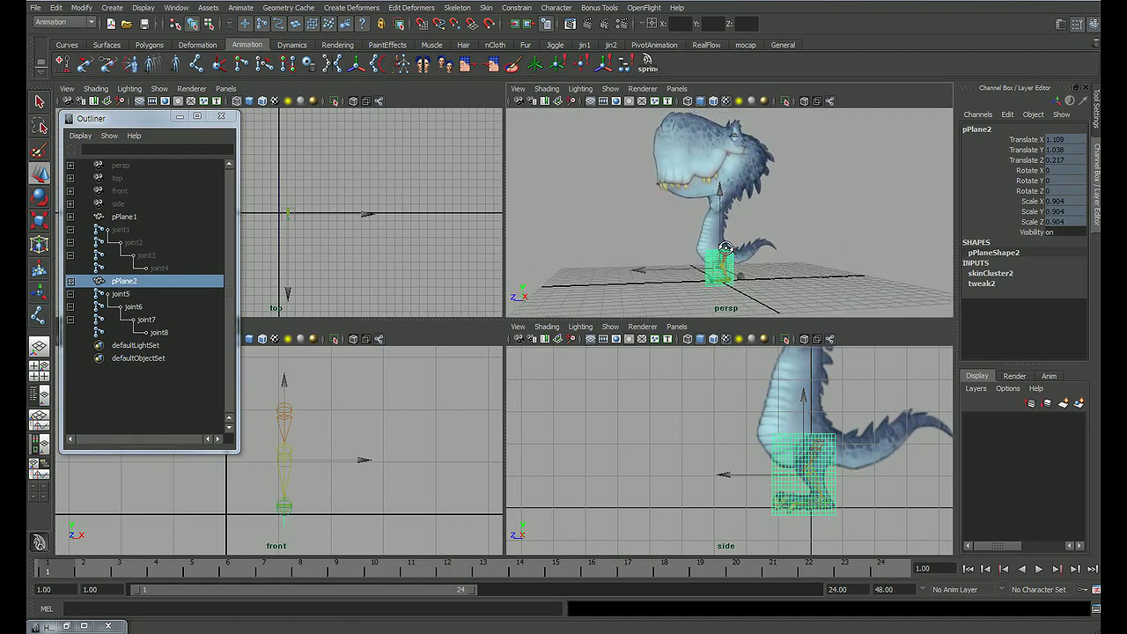
pyautogui.click(763, 257)
pyautogui.moveTo(762, 257)
pyautogui.keyDown('alt'); pyautogui.mouseDown()
pyautogui.moveTo(751, 262)
pyautogui.moveTo(775, 260)
pyautogui.moveTo(753, 264)
pyautogui.mouseUp(); pyautogui.keyUp('alt')
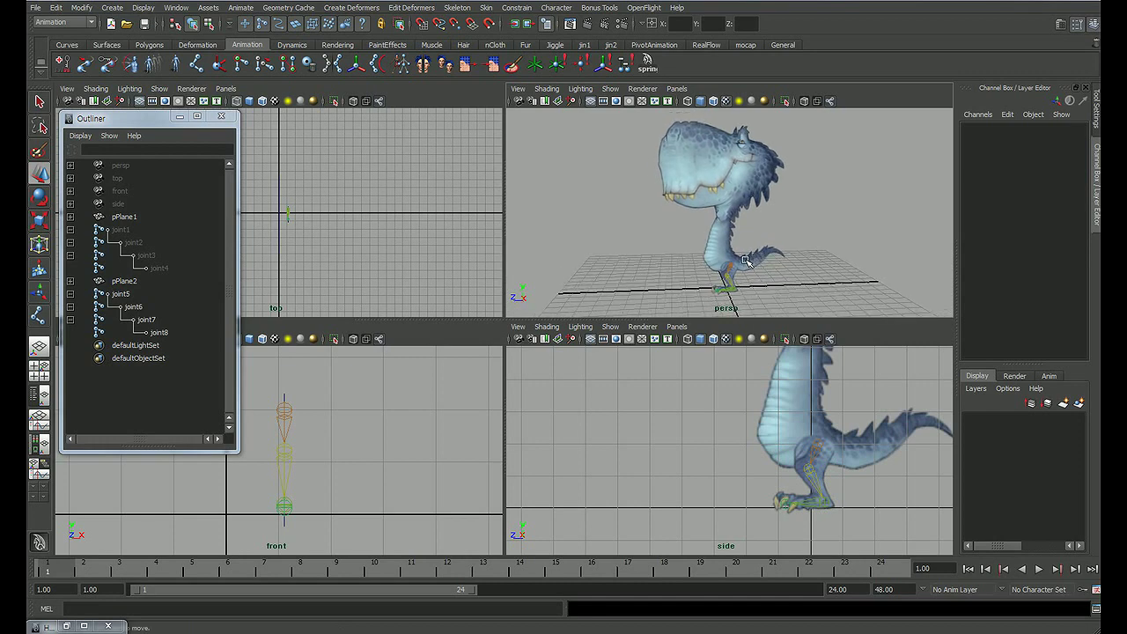
pyautogui.press('space')
pyautogui.scroll(2, 503, 383)
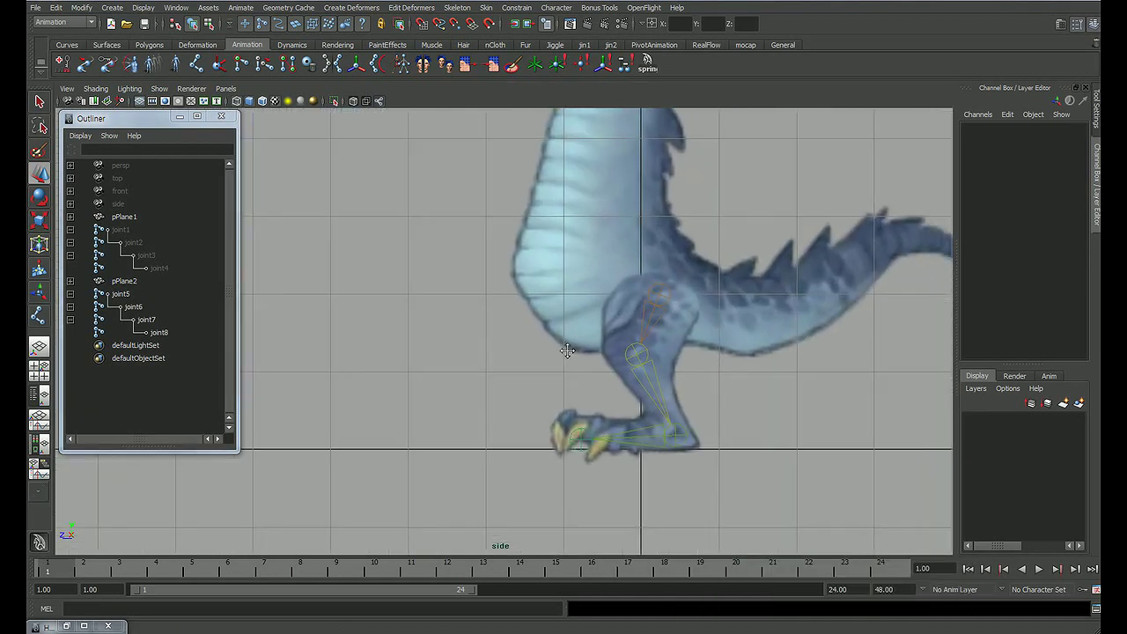
pyautogui.scroll(2, 573, 361)
pyautogui.click(647, 294)
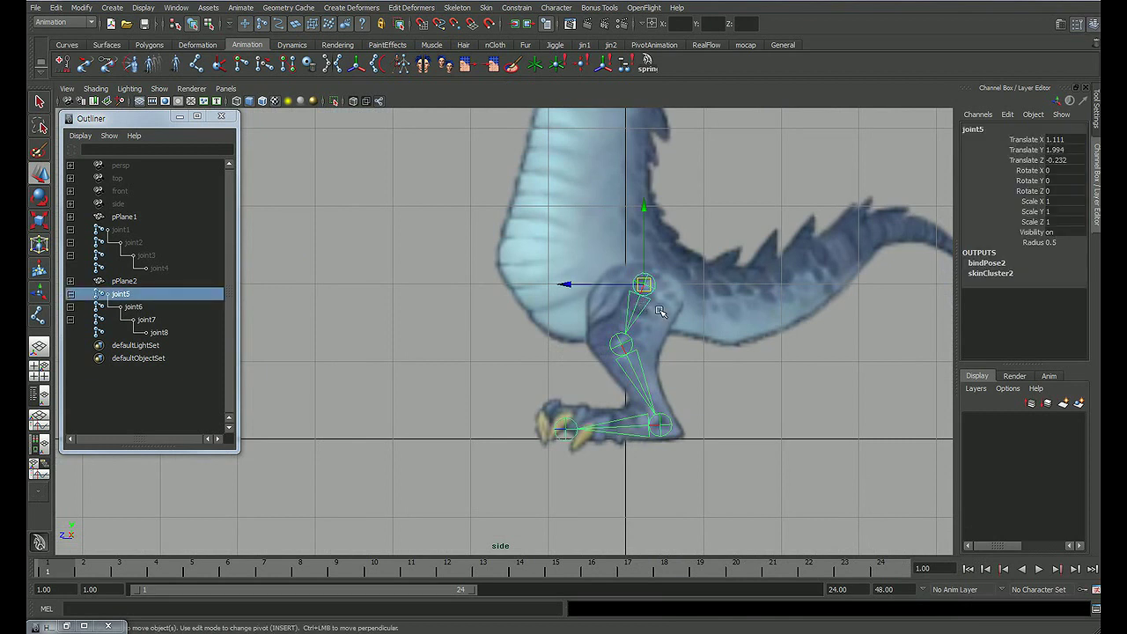
pyautogui.keyDown('shift'); pyautogui.click(632, 334); pyautogui.keyUp('shift')
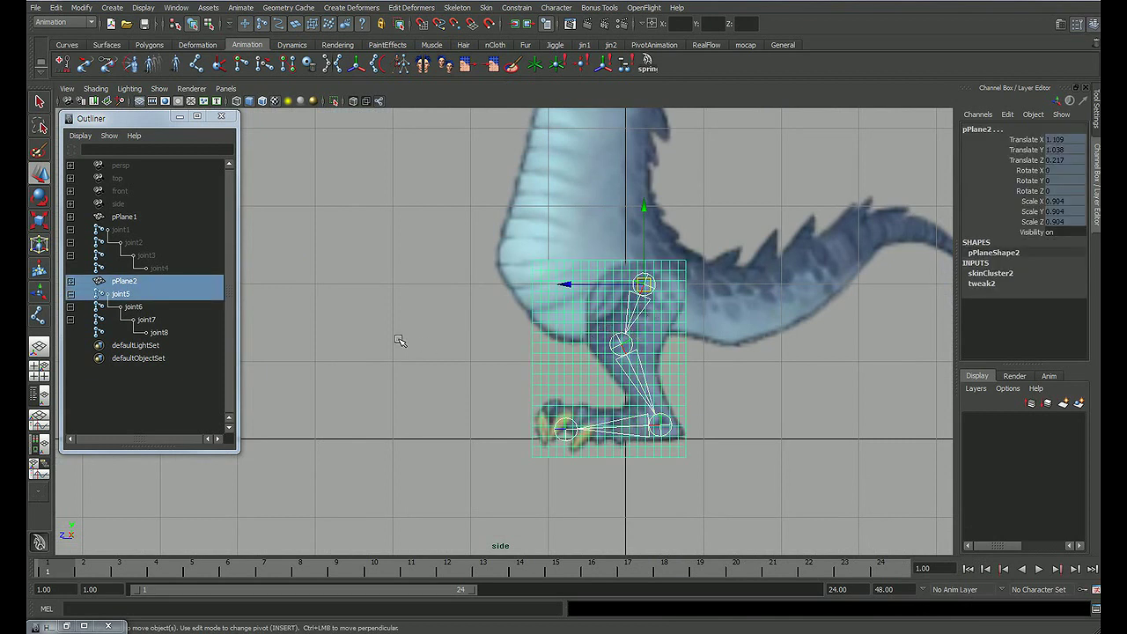
pyautogui.click(803, 375)
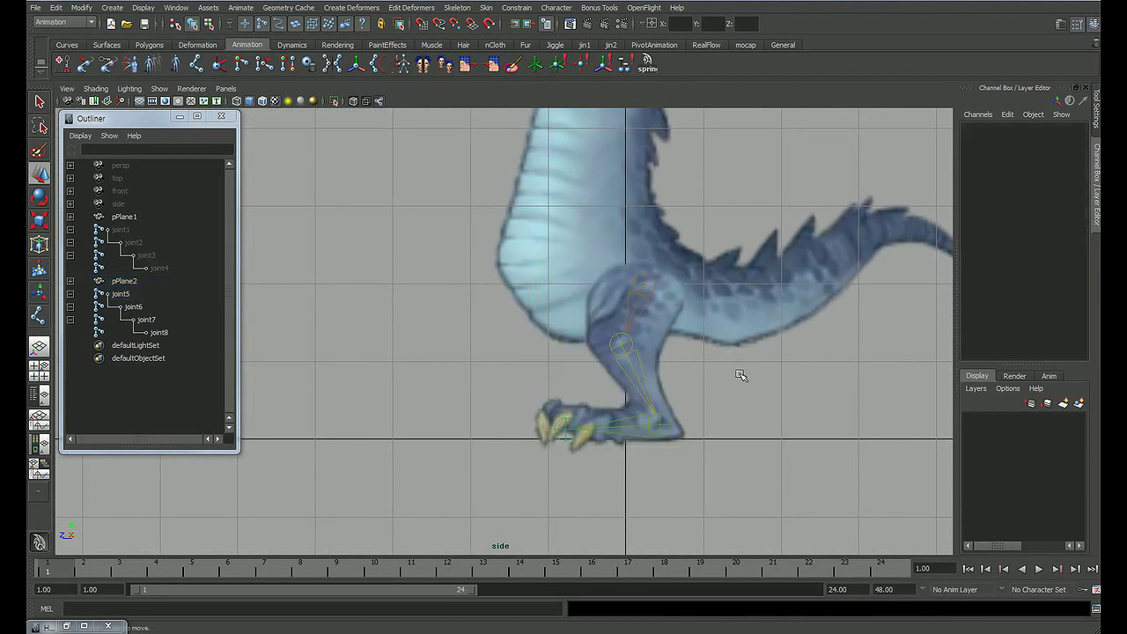
pyautogui.click(668, 362)
pyautogui.hotkey('ctrl', 'd')
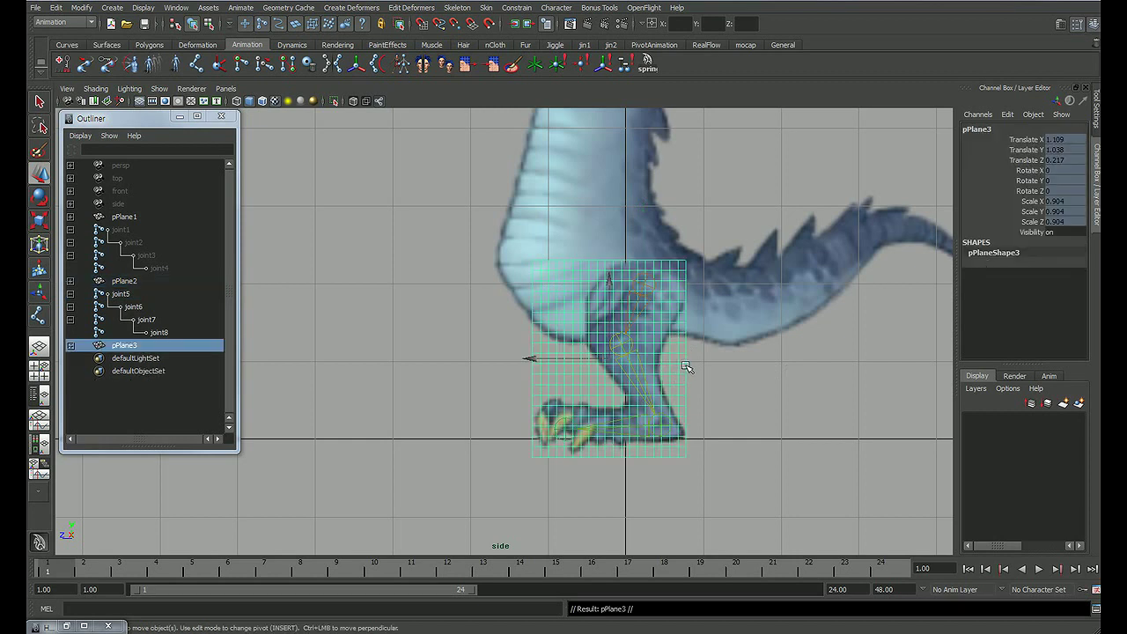
# Step: Unlock pPlane3's channel attributes and offset it back along Z and left along X
pyautogui.moveTo(1028, 140); pyautogui.dragTo(1016, 223)
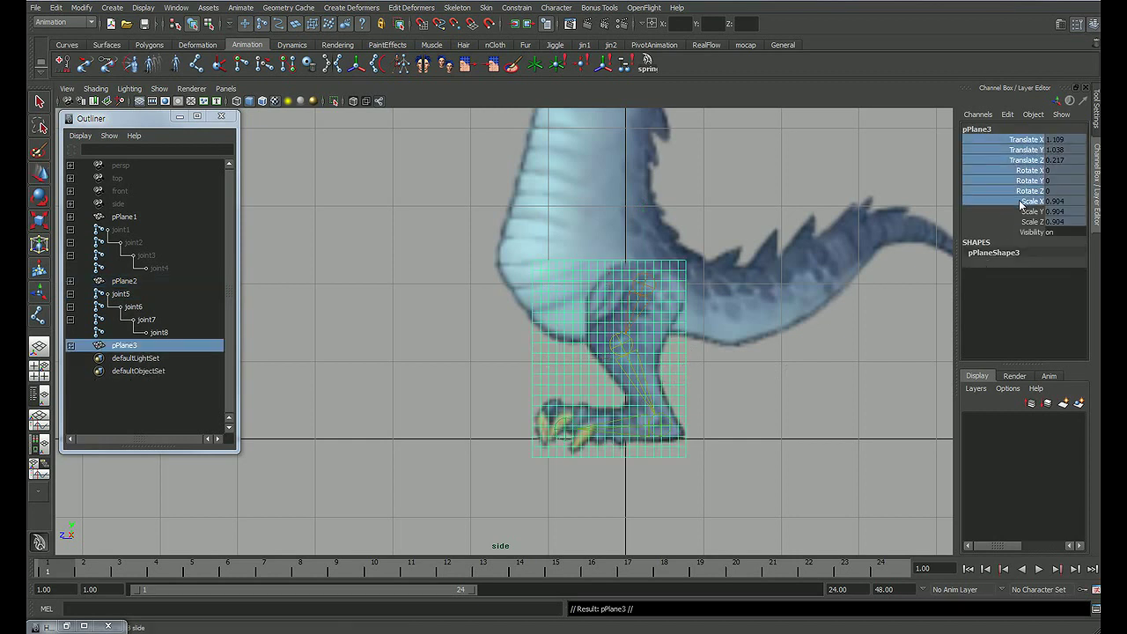
pyautogui.rightClick(1024, 198)
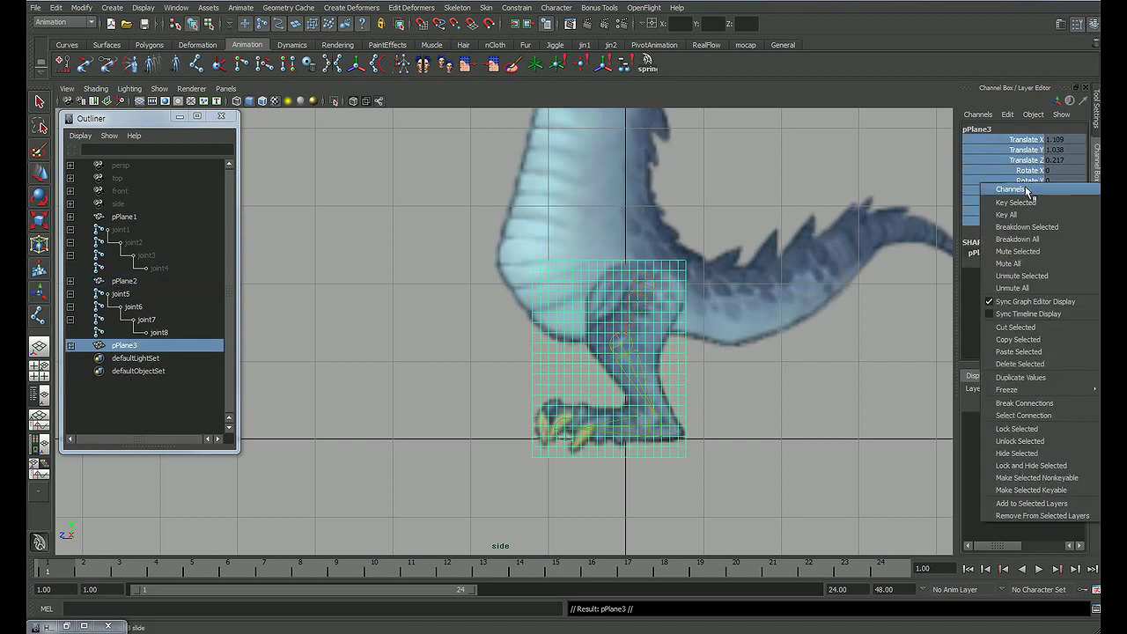
pyautogui.click(1005, 442)
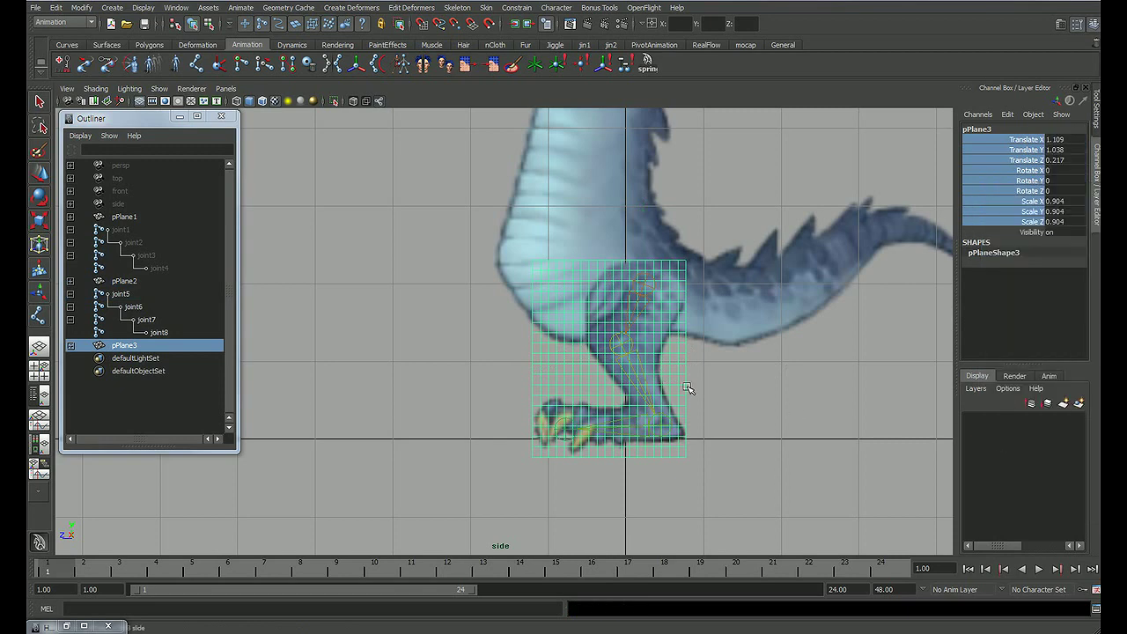
pyautogui.keyDown('alt'); pyautogui.moveTo(689, 385); pyautogui.dragTo(573, 372, button='middle'); pyautogui.keyUp('alt')
pyautogui.press('w')
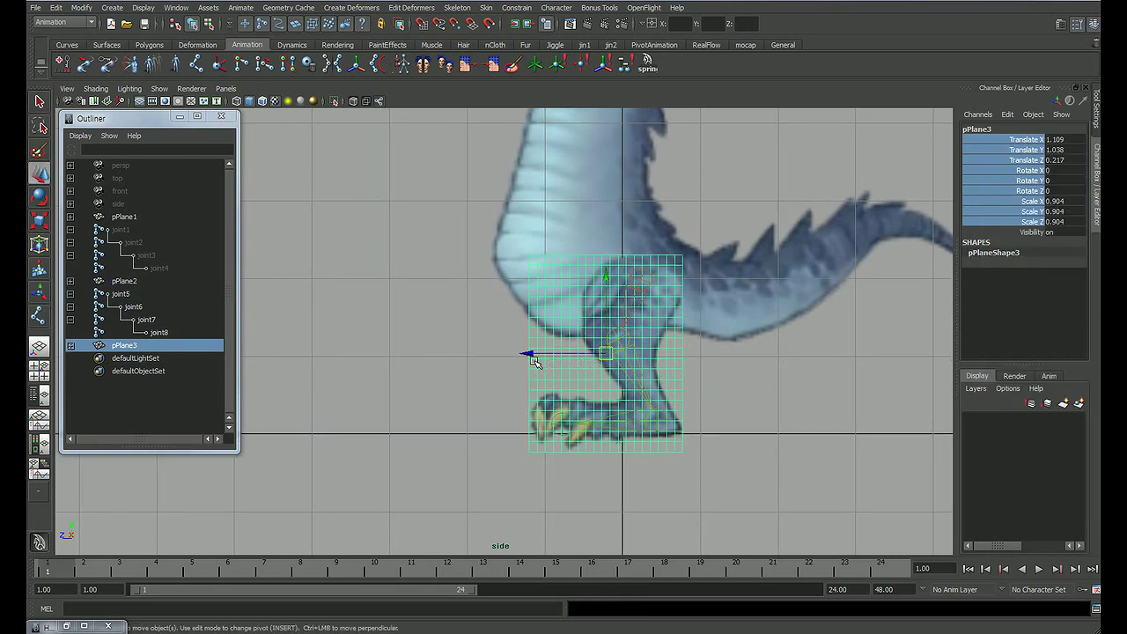
pyautogui.moveTo(535, 362); pyautogui.dragTo(503, 353)
pyautogui.press('space')
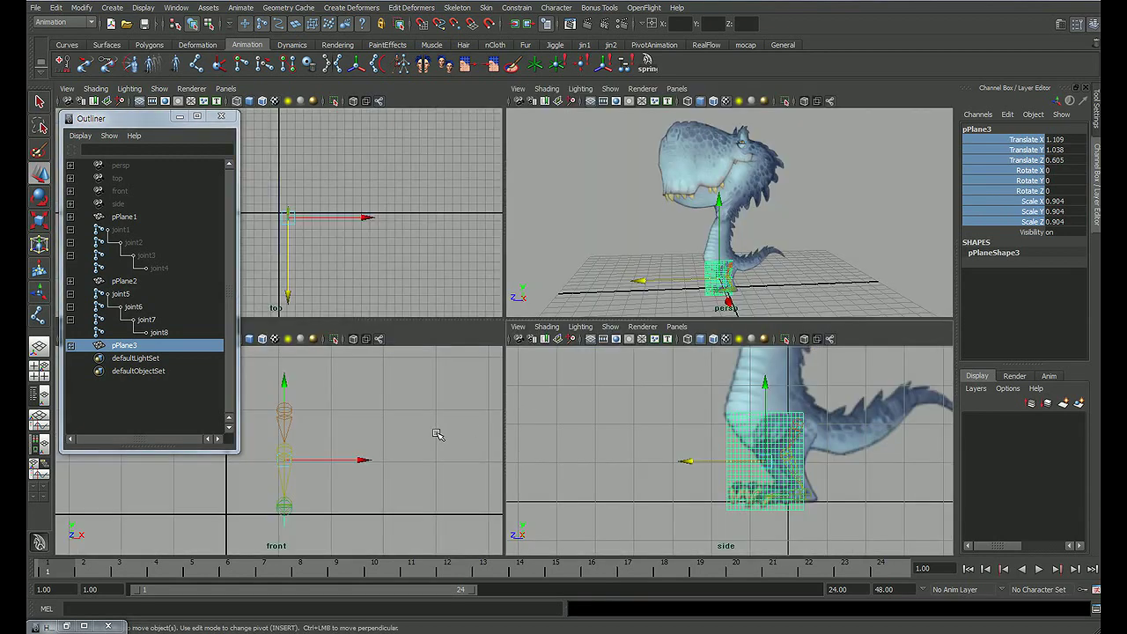
pyautogui.keyDown('alt'); pyautogui.moveTo(353, 450); pyautogui.dragTo(487, 445, button='middle'); pyautogui.keyUp('alt')
pyautogui.moveTo(487, 448); pyautogui.dragTo(372, 448)
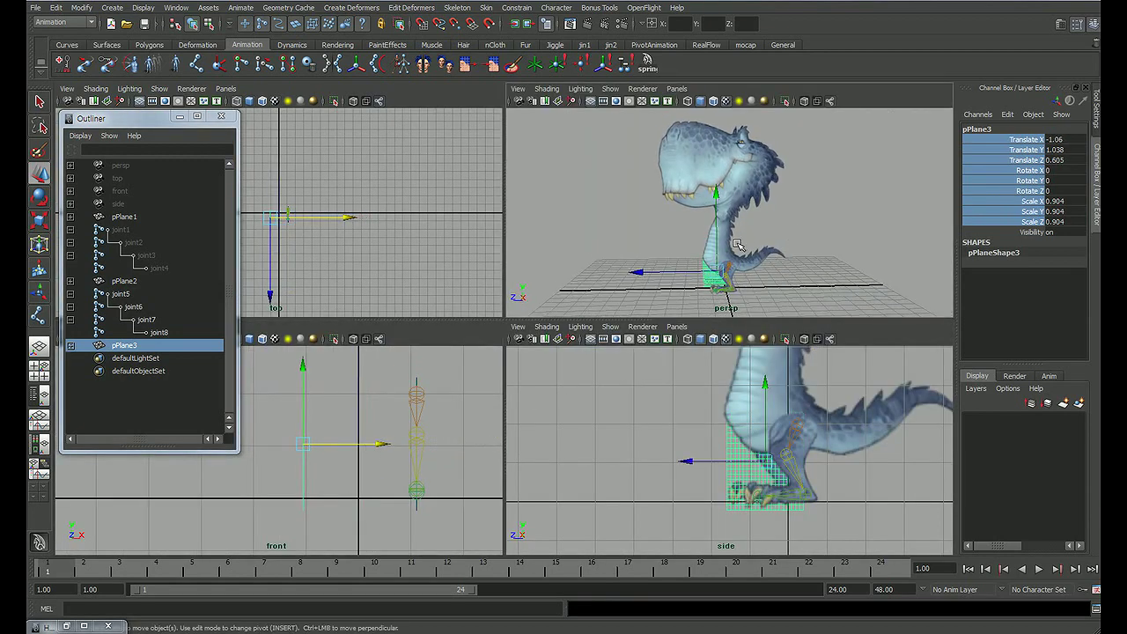
# Step: Check the offset leg planes in the perspective view and reselect pPlane3
pyautogui.press('space')
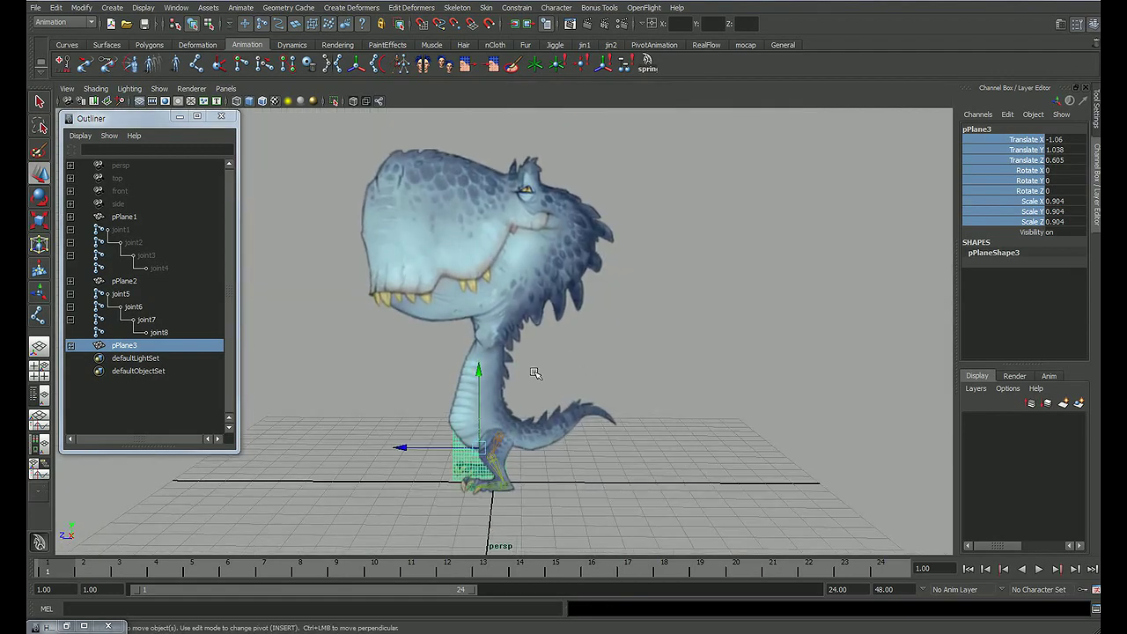
pyautogui.keyDown('alt'); pyautogui.moveTo(534, 373); pyautogui.dragTo(649, 283, button='right'); pyautogui.keyUp('alt')
pyautogui.moveTo(649, 283)
pyautogui.keyDown('alt'); pyautogui.mouseDown()
pyautogui.moveTo(652, 313)
pyautogui.moveTo(675, 309)
pyautogui.moveTo(600, 318)
pyautogui.mouseUp(); pyautogui.keyUp('alt')
pyautogui.click(650, 284)
pyautogui.click(520, 427)
pyautogui.moveTo(521, 426)
pyautogui.keyDown('alt'); pyautogui.mouseDown()
pyautogui.moveTo(513, 401)
pyautogui.moveTo(657, 367)
pyautogui.moveTo(584, 373)
pyautogui.mouseUp(); pyautogui.keyUp('alt')
pyautogui.click(514, 401)
pyautogui.click(464, 408)
# Step: Nudge pPlane3 along Z in the side view and freeze its transforms
pyautogui.press('space')
pyautogui.press('space')
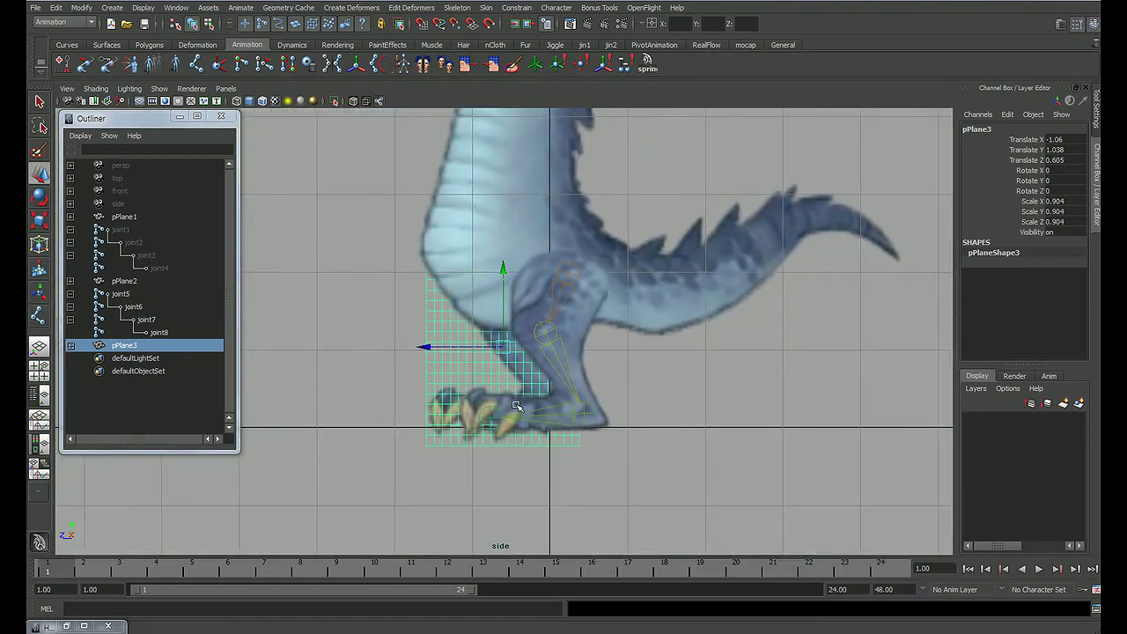
pyautogui.scroll(-2, 544, 398)
pyautogui.moveTo(451, 355); pyautogui.dragTo(448, 356)
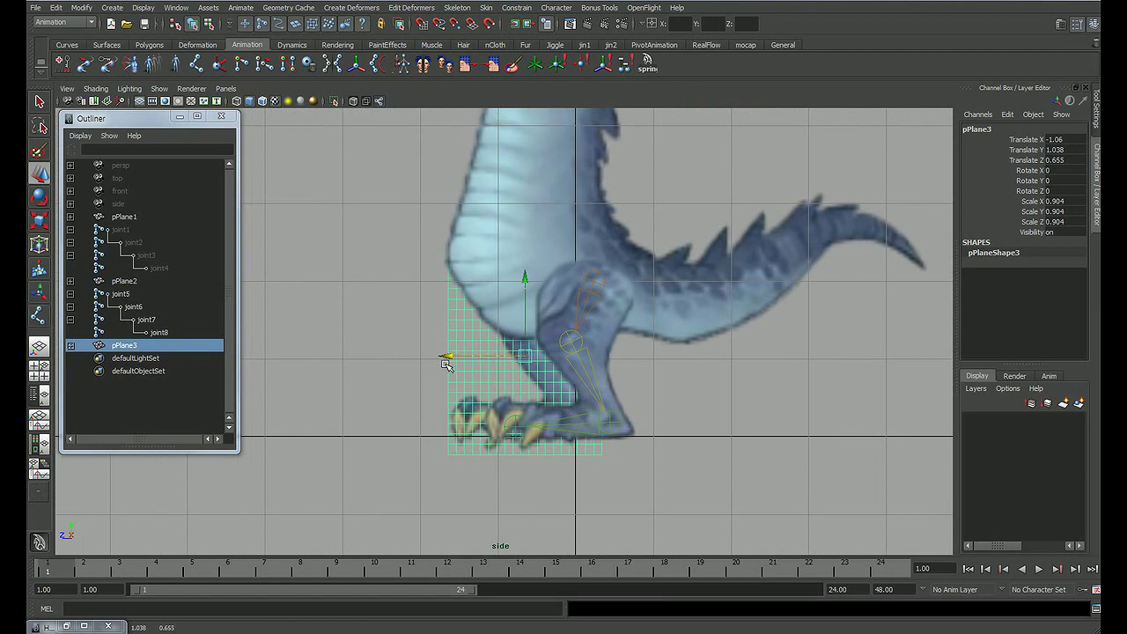
pyautogui.click(82, 7)
pyautogui.click(97, 50)
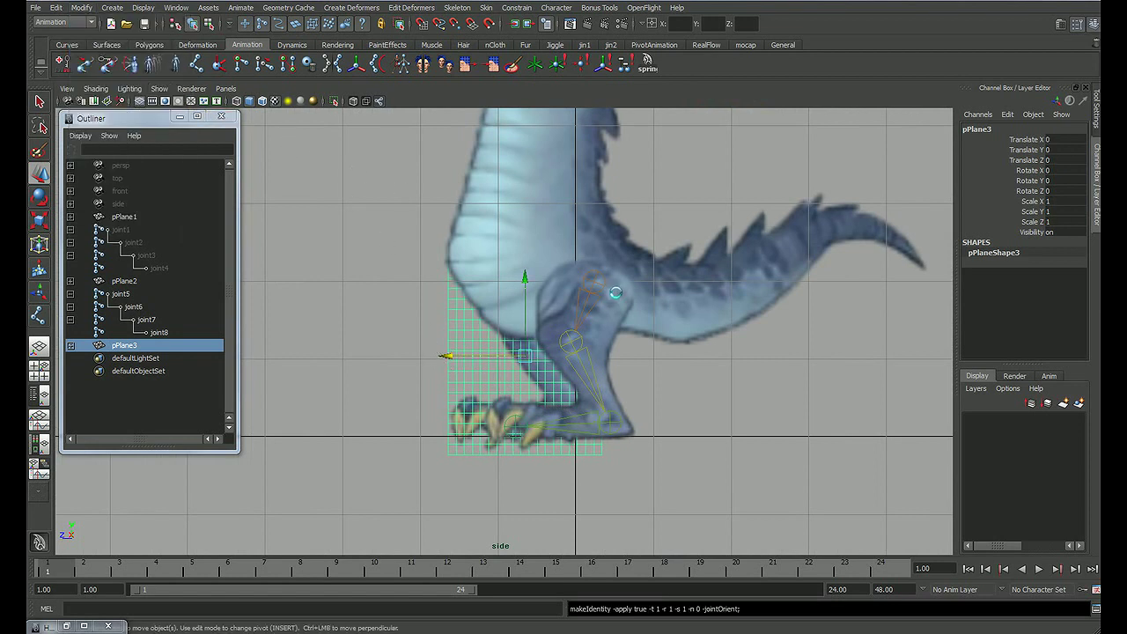
pyautogui.click(709, 385)
# Step: Put pPlane1 on a new template layer and hide that layer
pyautogui.press('q')
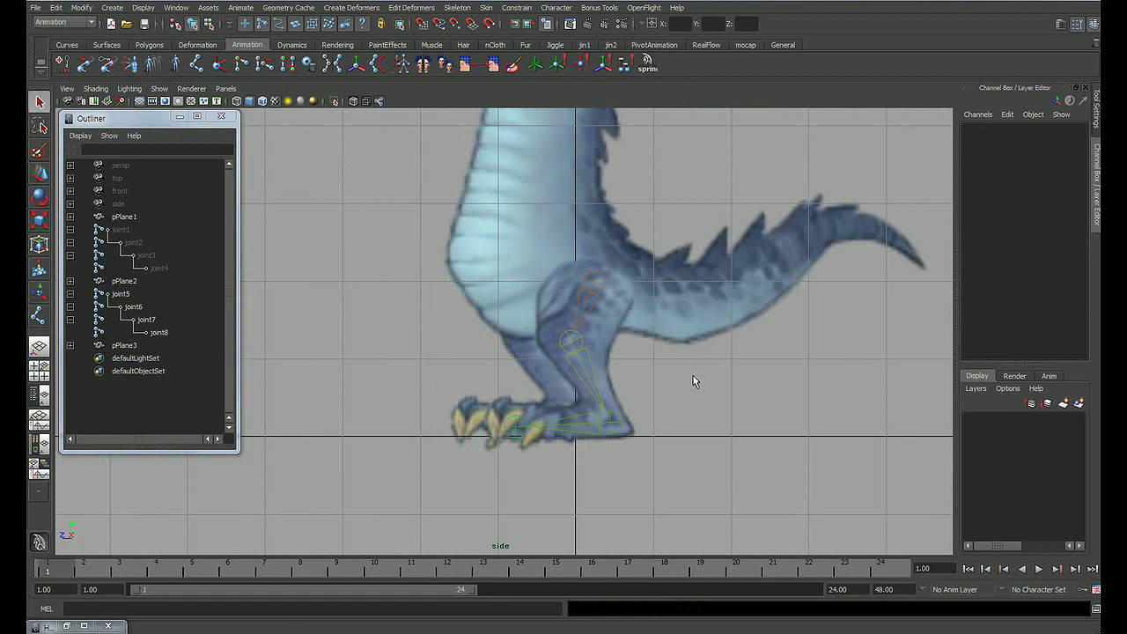
pyautogui.keyDown('alt'); pyautogui.moveTo(600, 358); pyautogui.dragTo(639, 371, button='middle'); pyautogui.keyUp('alt')
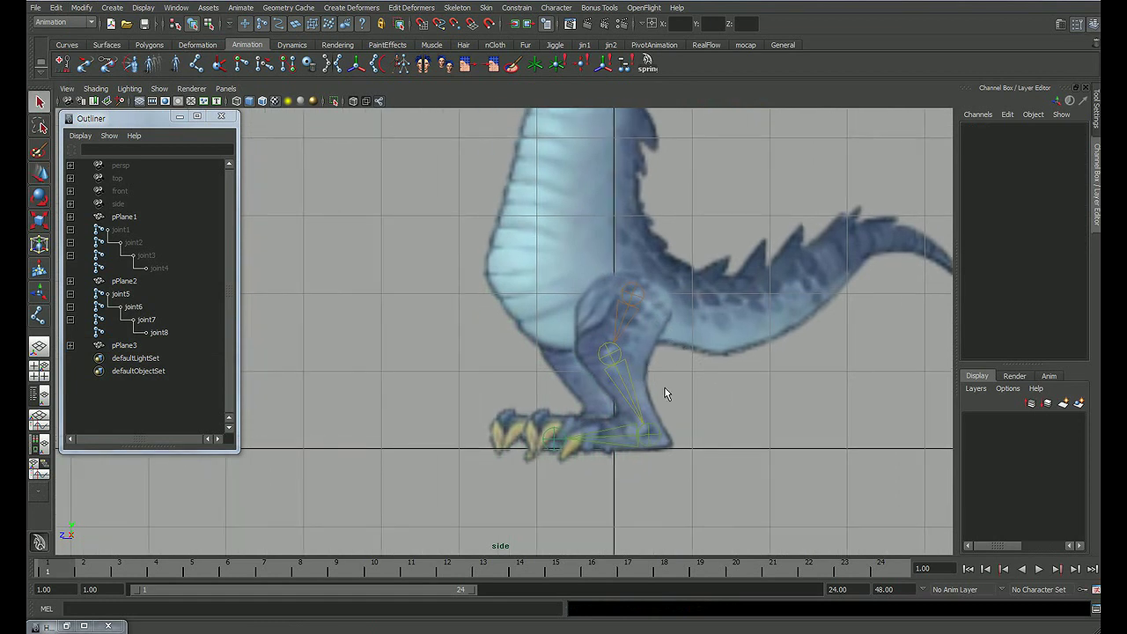
pyautogui.keyDown('alt'); pyautogui.moveTo(859, 390); pyautogui.dragTo(816, 438, button='middle'); pyautogui.keyUp('alt')
pyautogui.click(778, 325)
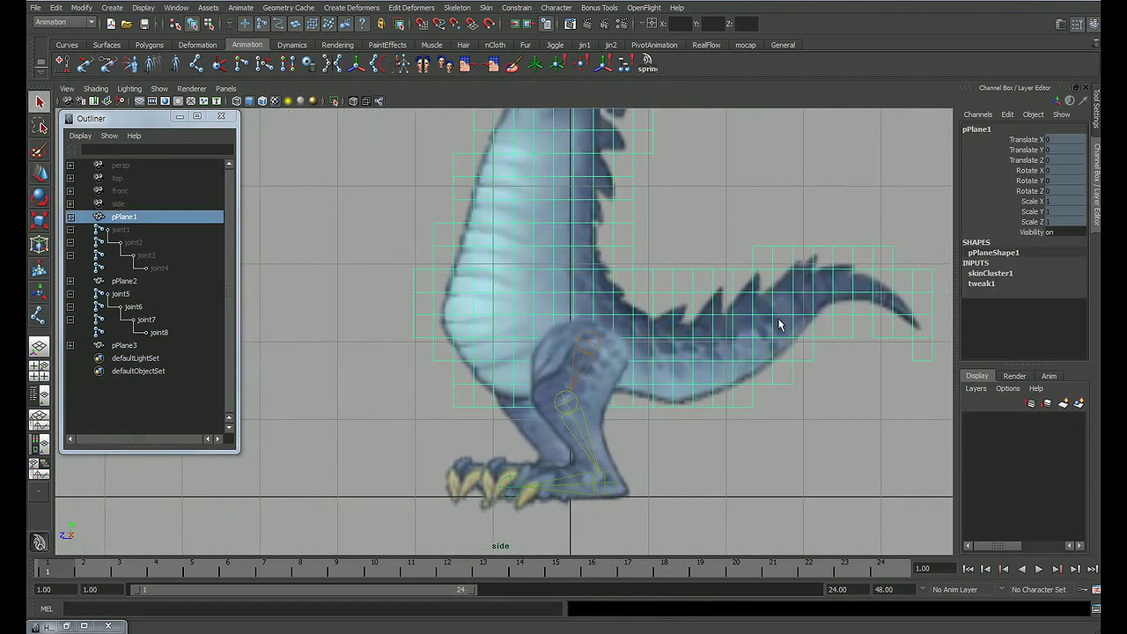
pyautogui.click(1032, 403)
pyautogui.click(986, 420)
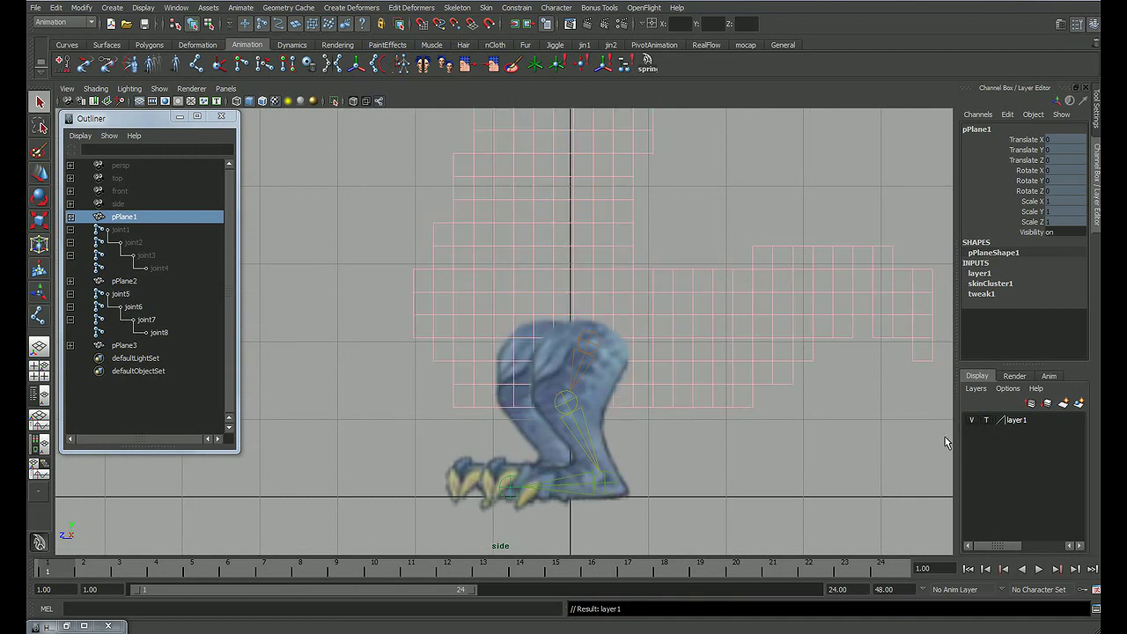
pyautogui.click(935, 435)
pyautogui.click(971, 420)
# Step: Put the second leg plane pPlane2 and the joint5 chain into layer2 and hide it
pyautogui.keyDown('alt'); pyautogui.moveTo(621, 376); pyautogui.dragTo(612, 352, button='middle'); pyautogui.keyUp('alt')
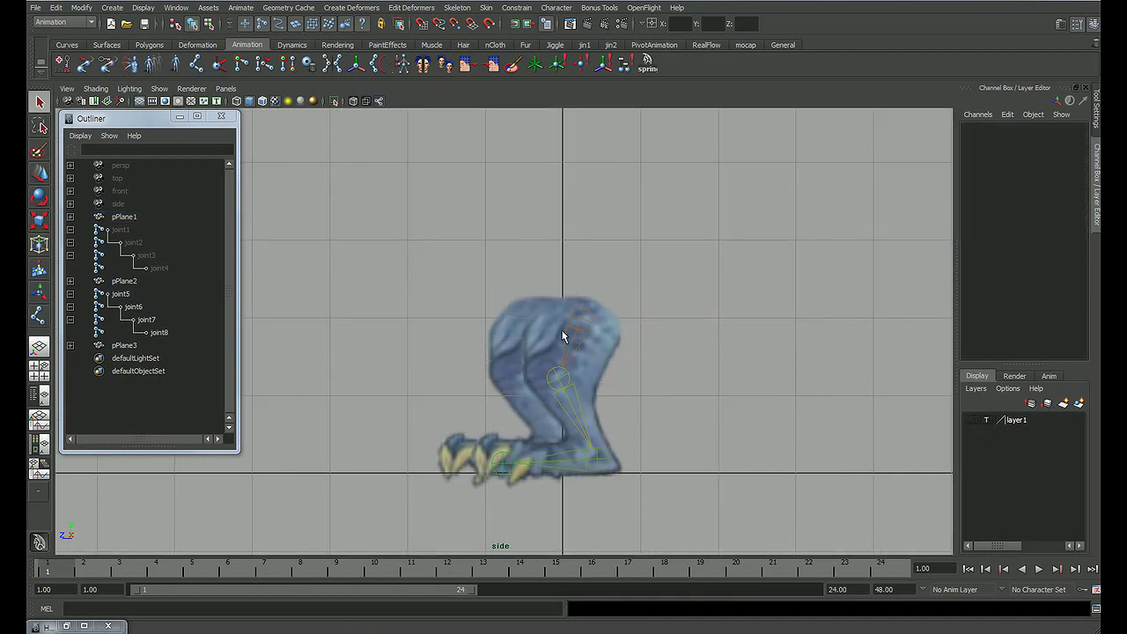
pyautogui.moveTo(561, 334)
pyautogui.keyDown('alt'); pyautogui.mouseDown(button='right')
pyautogui.moveTo(662, 335)
pyautogui.moveTo(696, 309)
pyautogui.moveTo(679, 311)
pyautogui.mouseUp(button='right'); pyautogui.keyUp('alt')
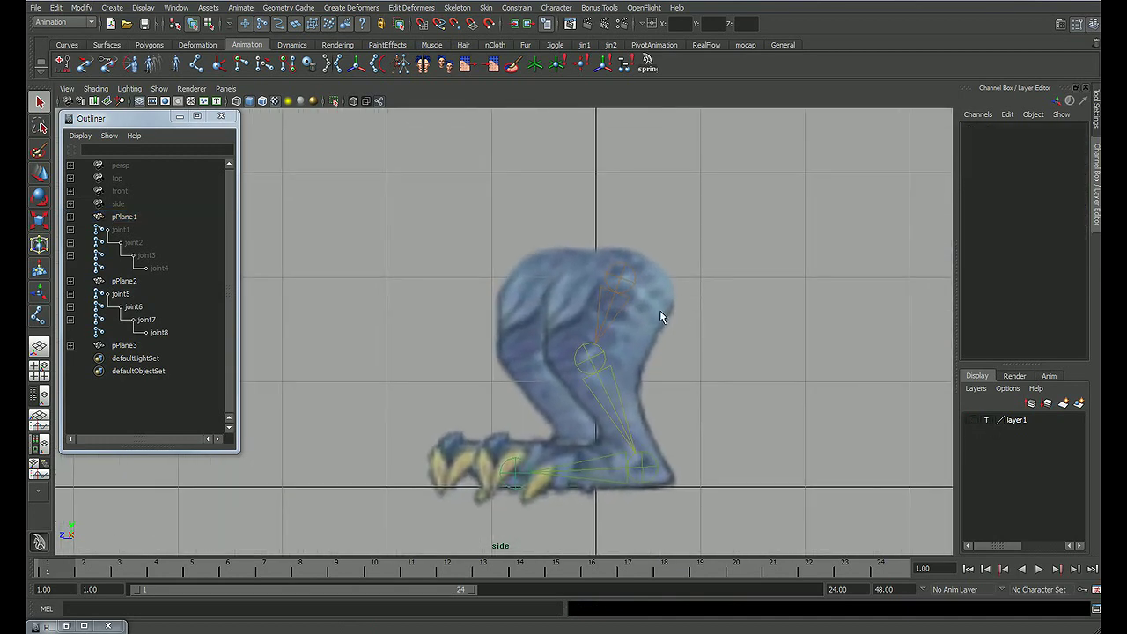
pyautogui.click(517, 361)
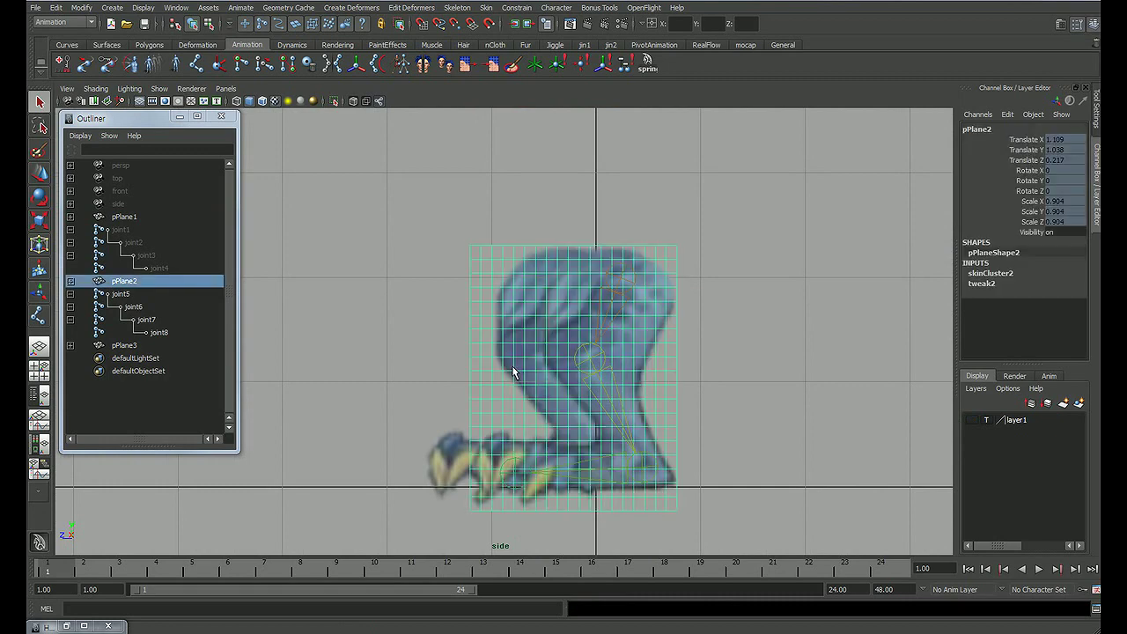
pyautogui.click(799, 339)
pyautogui.click(631, 286)
pyautogui.keyDown('shift'); pyautogui.click(629, 283); pyautogui.keyUp('shift')
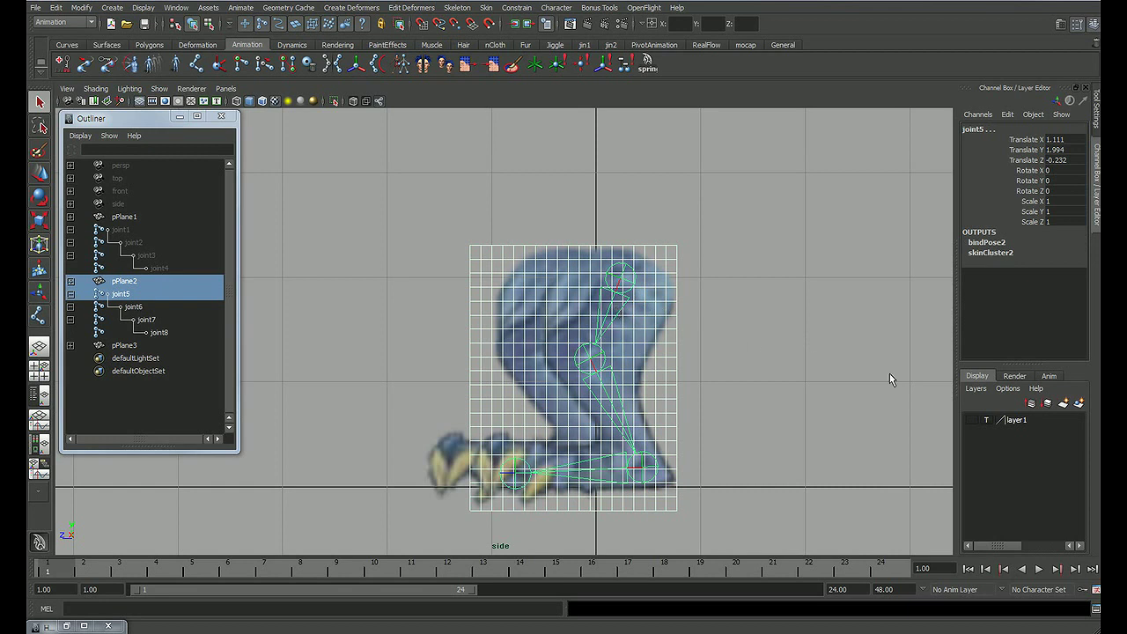
pyautogui.click(1080, 403)
pyautogui.click(973, 421)
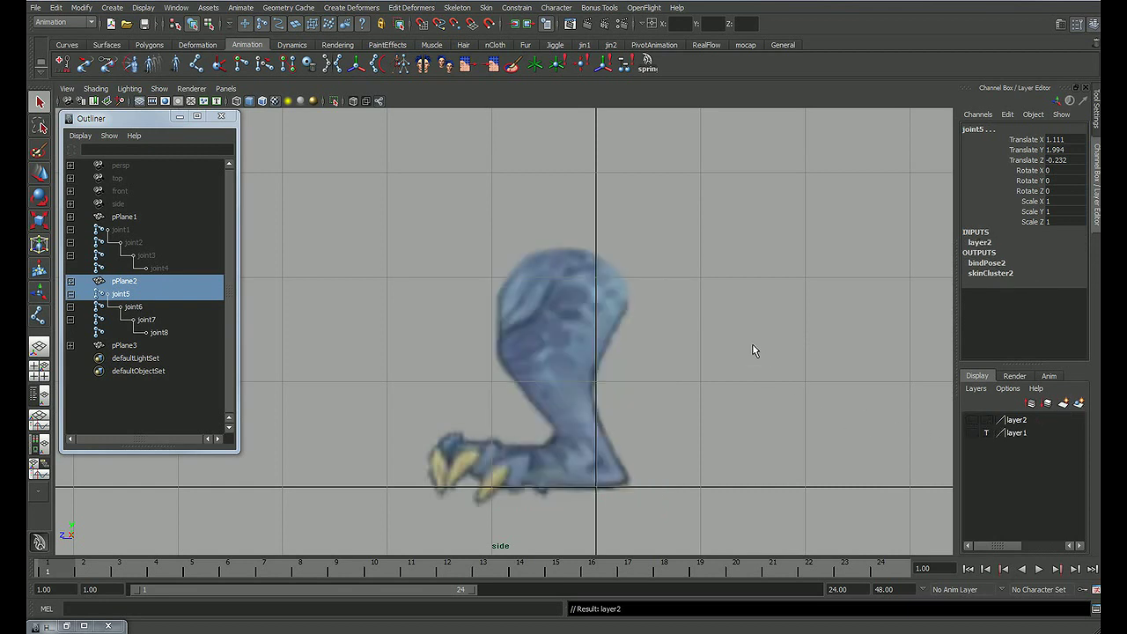
pyautogui.click(752, 343)
pyautogui.keyDown('alt'); pyautogui.moveTo(606, 335); pyautogui.dragTo(660, 247, button='middle'); pyautogui.keyUp('alt')
pyautogui.click(417, 236)
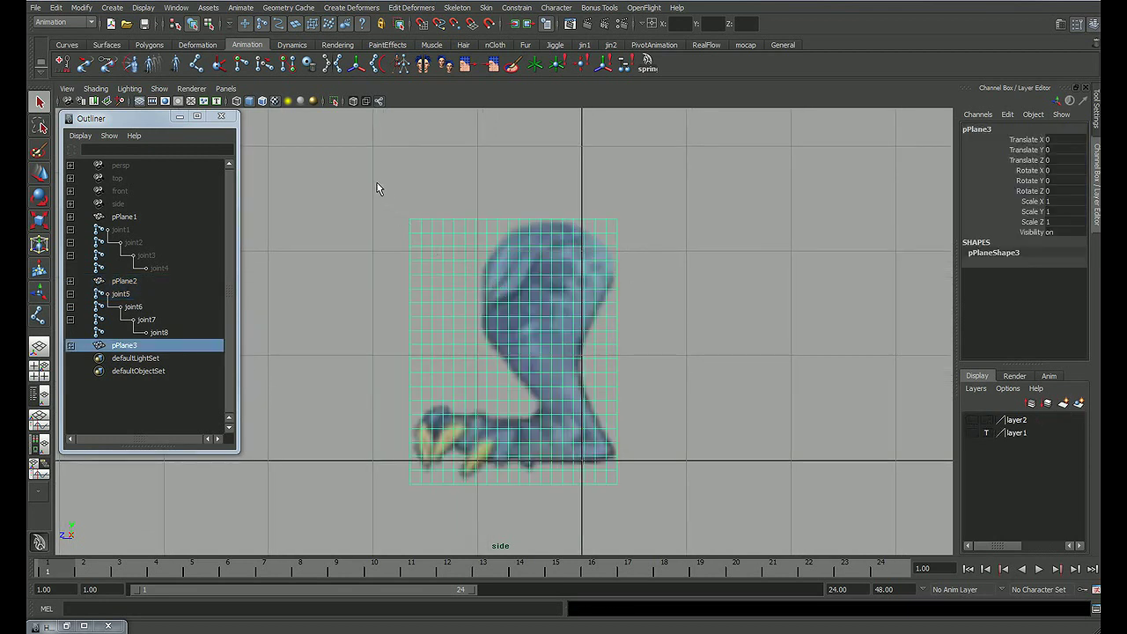
pyautogui.click(377, 188)
# Step: Place hip, knee, heel and toe joints along pPlane3's leg, creating joint9 through joint12
pyautogui.click(195, 64)
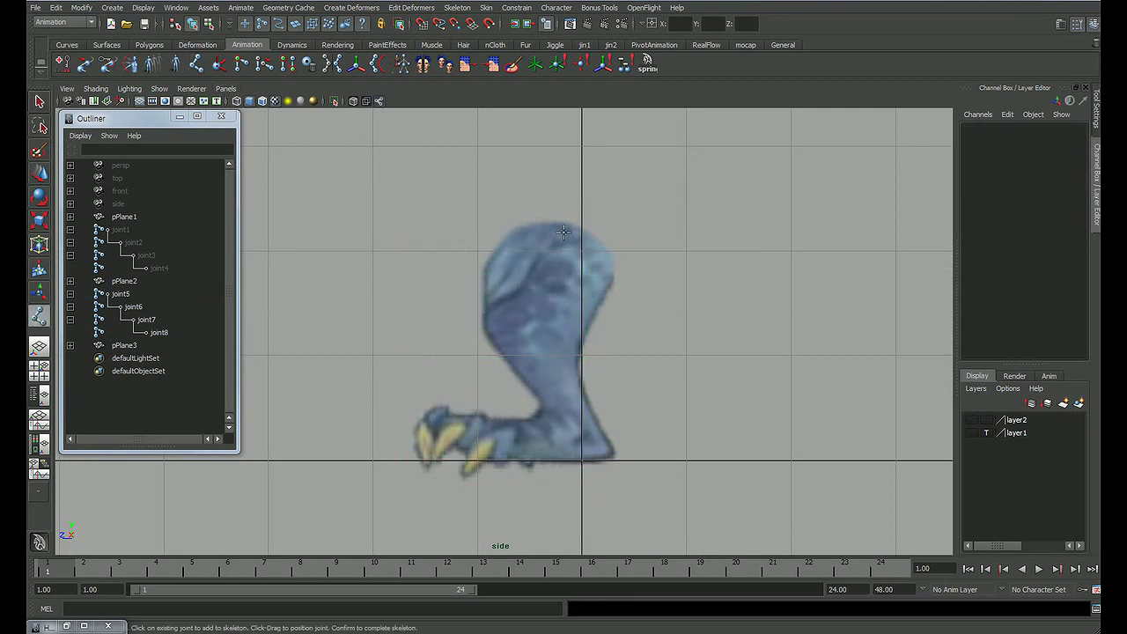
pyautogui.click(563, 248)
pyautogui.click(528, 332)
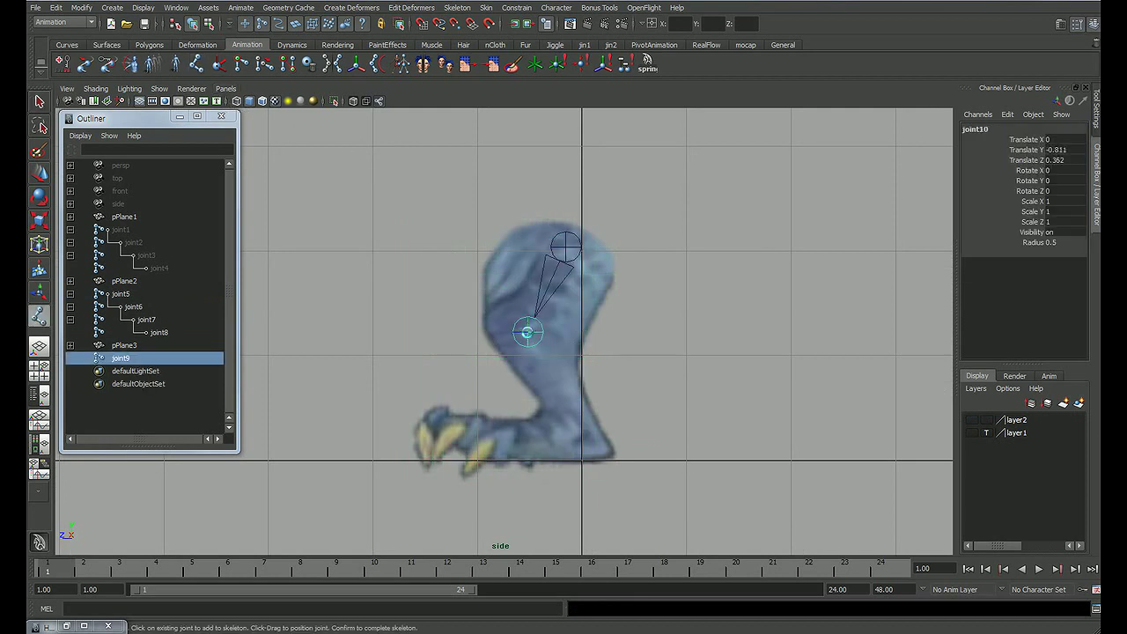
pyautogui.click(588, 445)
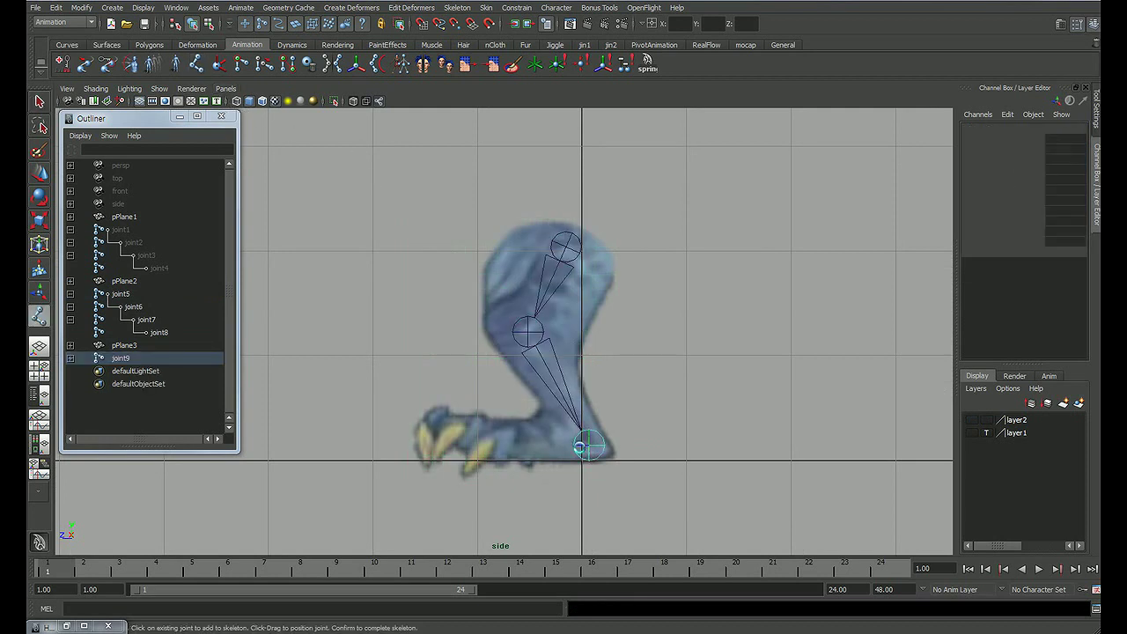
pyautogui.click(464, 447)
pyautogui.press('Return')
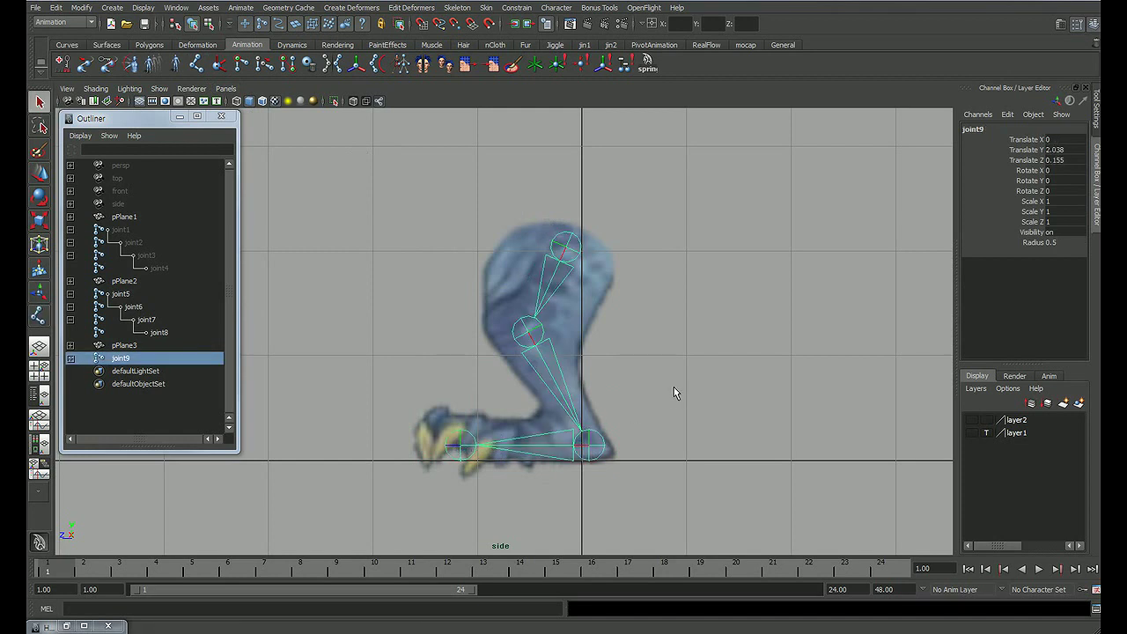
pyautogui.click(70, 358)
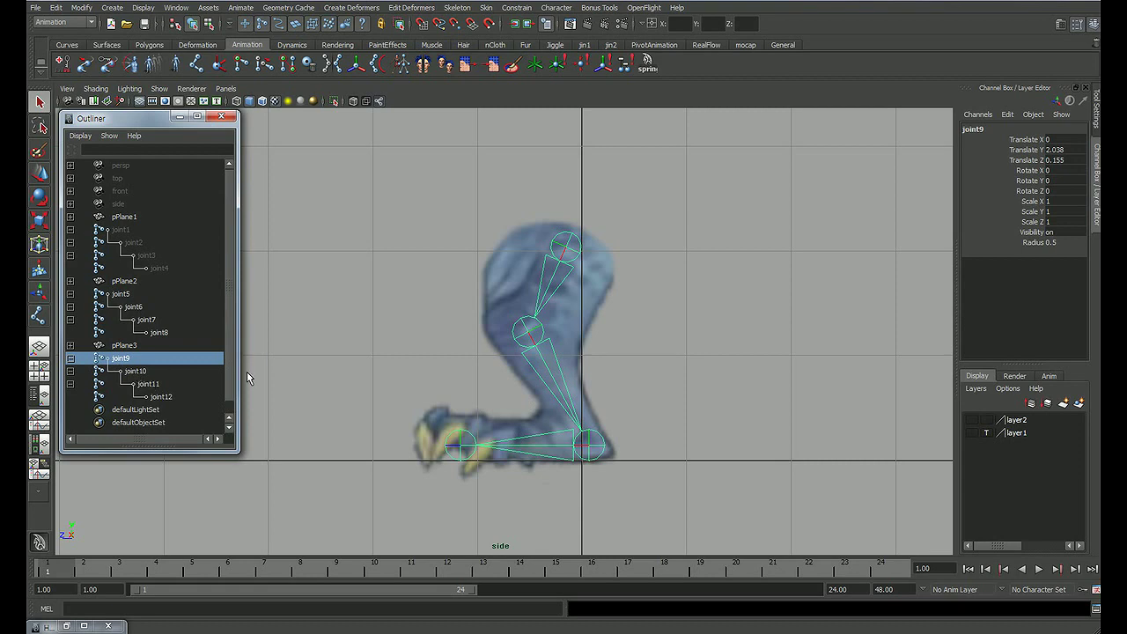
pyautogui.press('space')
# Step: Move the joint9 chain to Translate X -1.062 in the front view and confirm alignment in perspective
pyautogui.press('w')
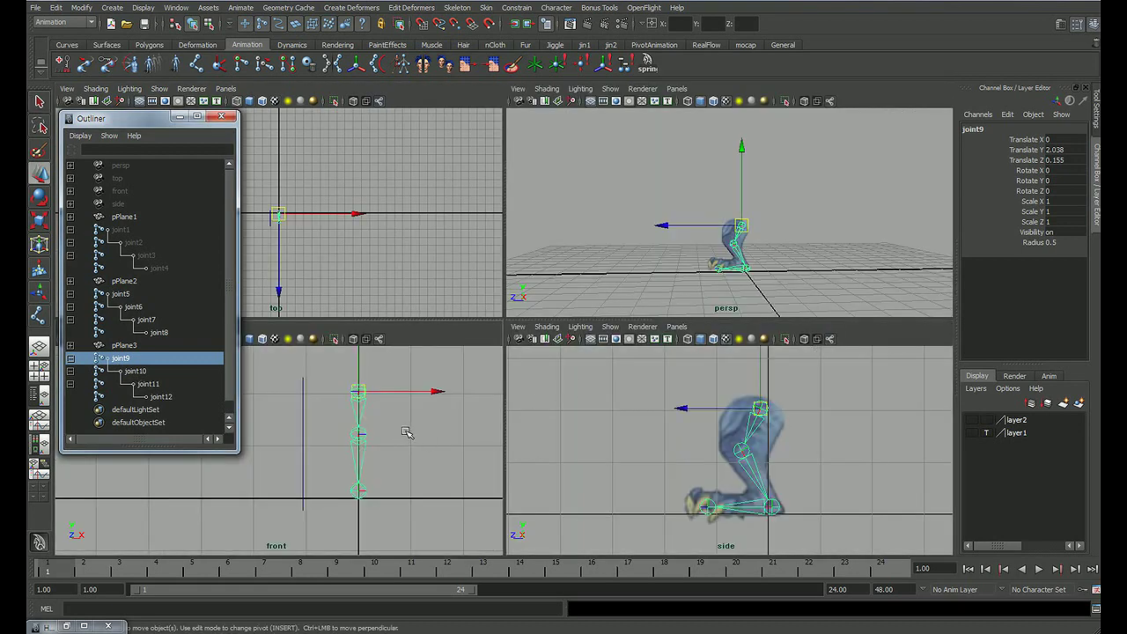
pyautogui.press('space')
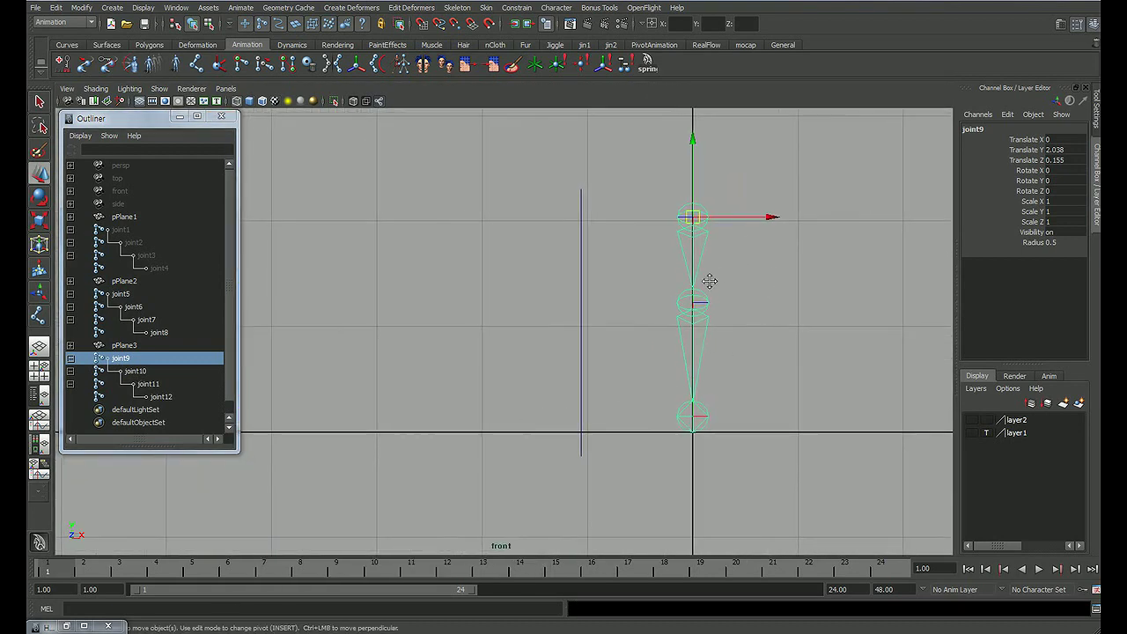
pyautogui.keyDown('alt'); pyautogui.moveTo(710, 281); pyautogui.dragTo(617, 329, button='middle'); pyautogui.keyUp('alt')
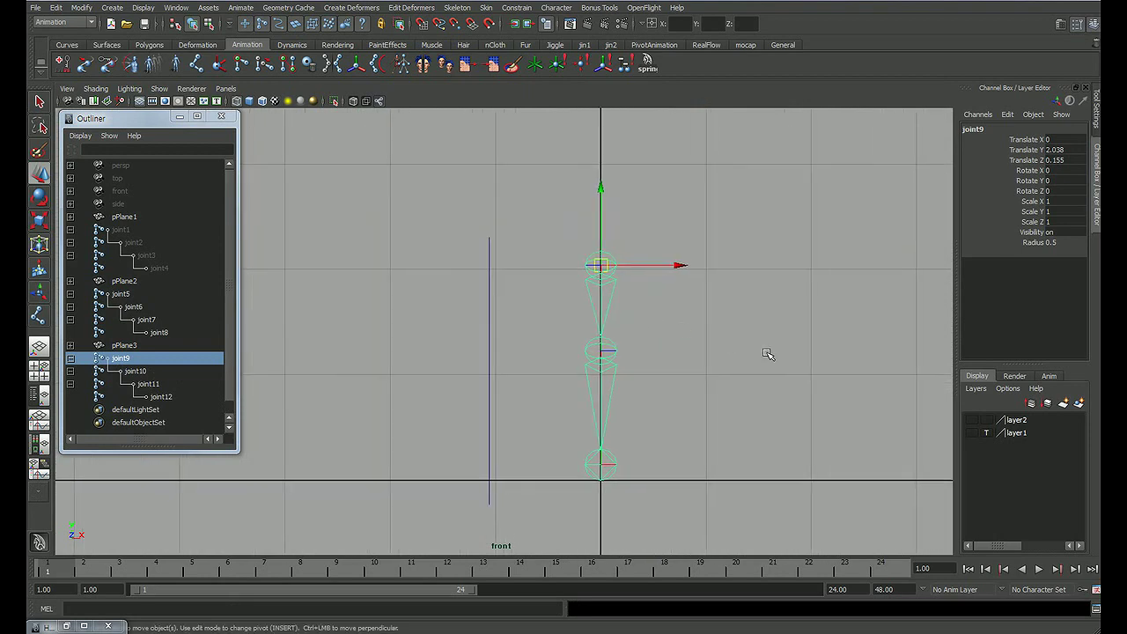
pyautogui.moveTo(688, 266); pyautogui.dragTo(567, 270)
pyautogui.press('space')
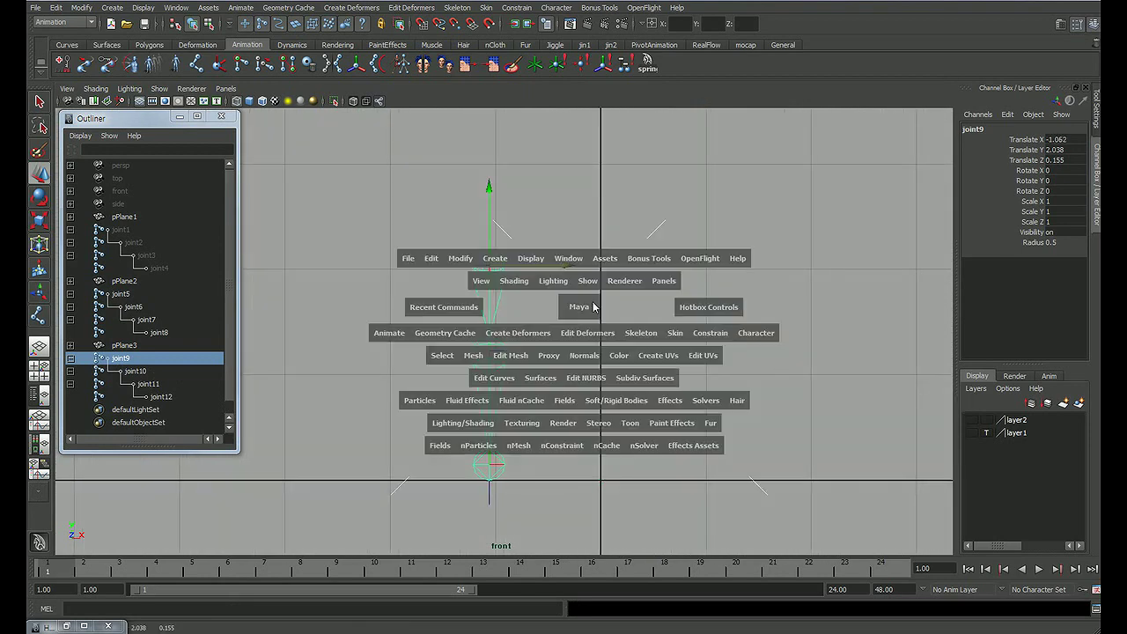
pyautogui.press('space')
pyautogui.moveTo(637, 308)
pyautogui.keyDown('alt'); pyautogui.mouseDown()
pyautogui.moveTo(628, 302)
pyautogui.moveTo(712, 289)
pyautogui.moveTo(620, 302)
pyautogui.mouseUp(); pyautogui.keyUp('alt')
pyautogui.press('space')
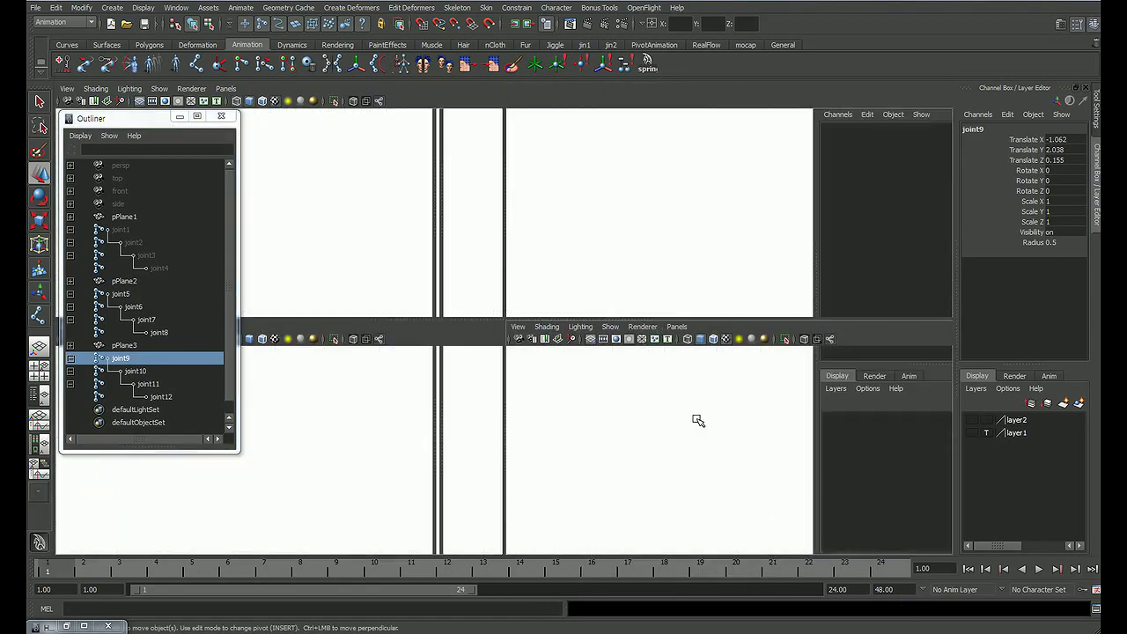
pyautogui.press('space')
pyautogui.keyDown('alt'); pyautogui.moveTo(613, 318); pyautogui.dragTo(607, 325, button='middle'); pyautogui.keyUp('alt')
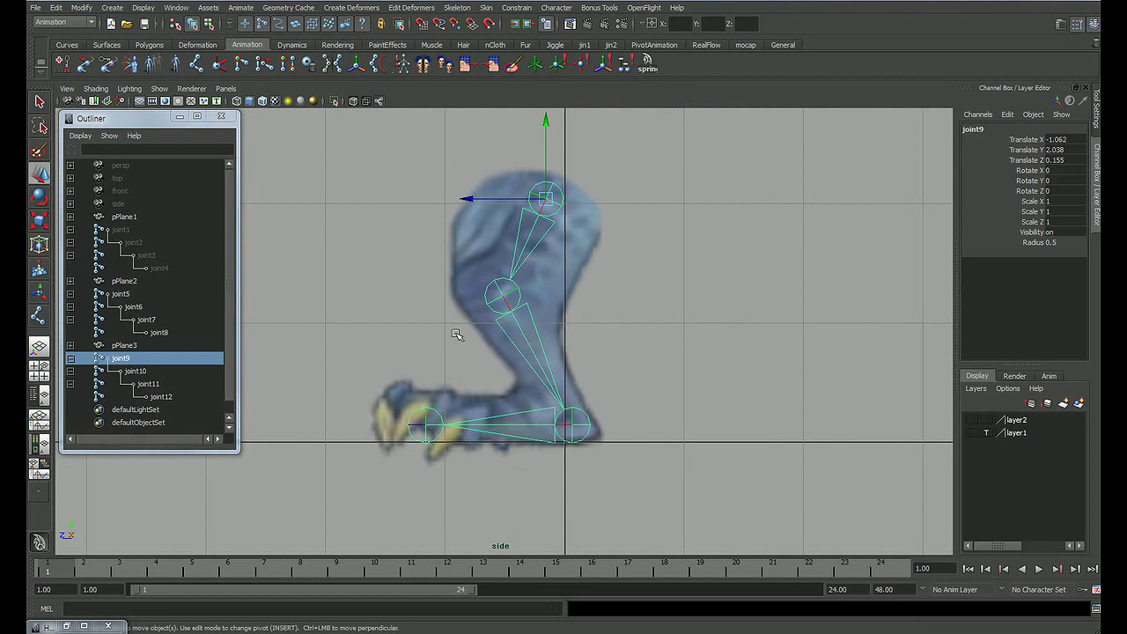
# Step: Smooth Bind pPlane3 to joints joint9–joint11, creating skinCluster3
pyautogui.keyDown('ctrl'); pyautogui.click(141, 374); pyautogui.keyUp('ctrl')
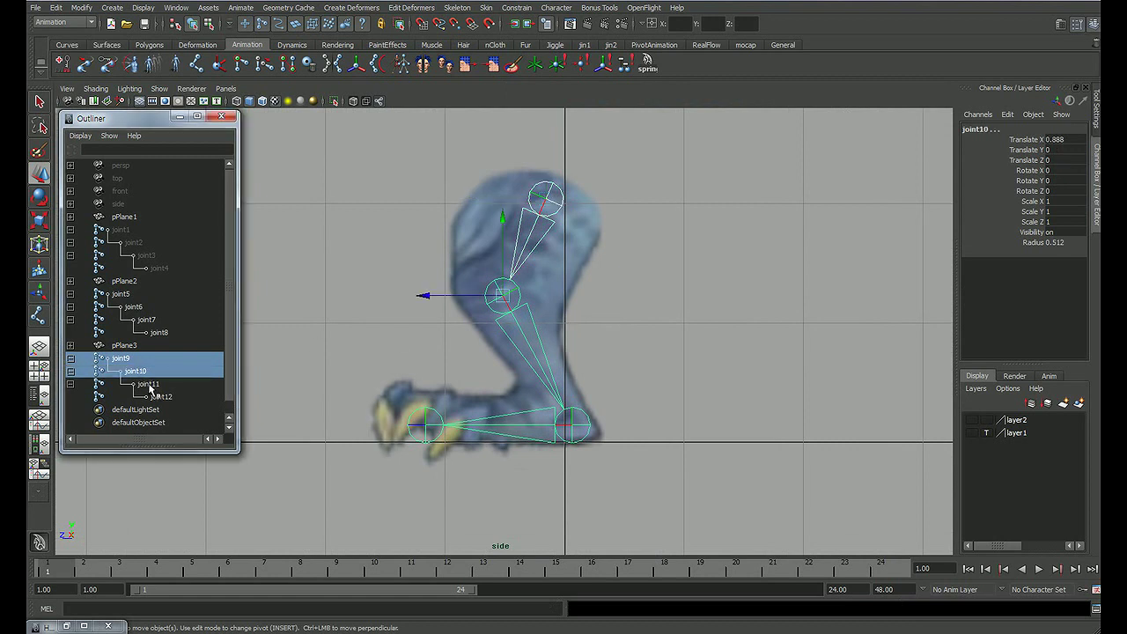
pyautogui.keyDown('ctrl'); pyautogui.click(150, 384); pyautogui.keyUp('ctrl')
pyautogui.keyDown('shift'); pyautogui.click(599, 253); pyautogui.keyUp('shift')
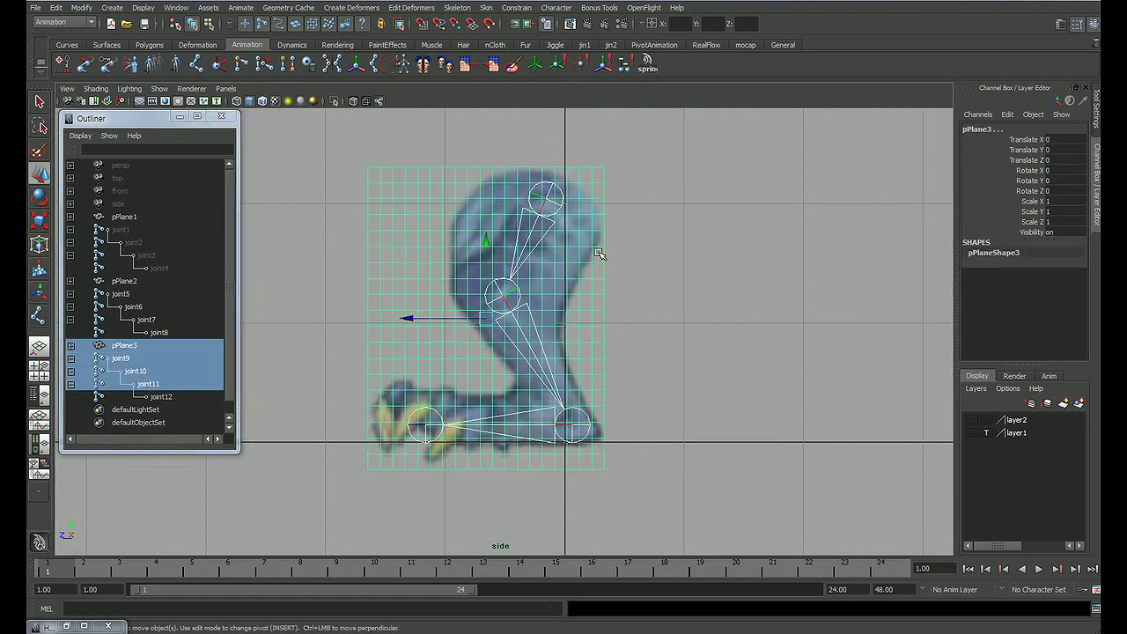
pyautogui.click(486, 8)
pyautogui.moveTo(503, 29)
pyautogui.click(605, 45)
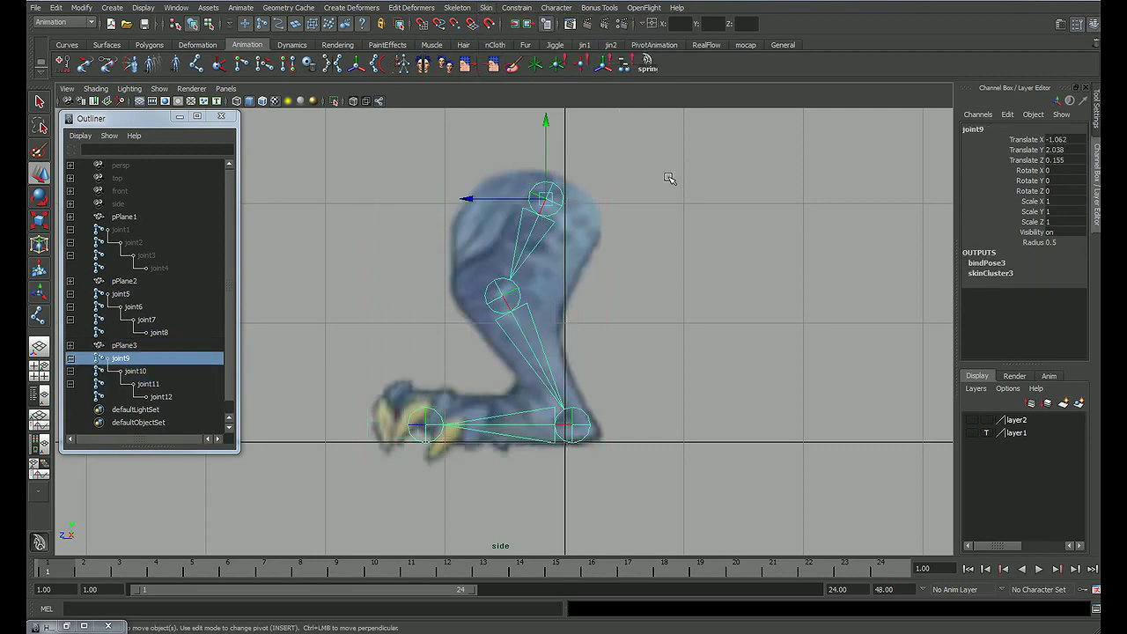
pyautogui.click(732, 262)
# Step: Test the skin by rotating the knee and heel joints, undoing each rotation
pyautogui.click(495, 353)
pyautogui.press('e')
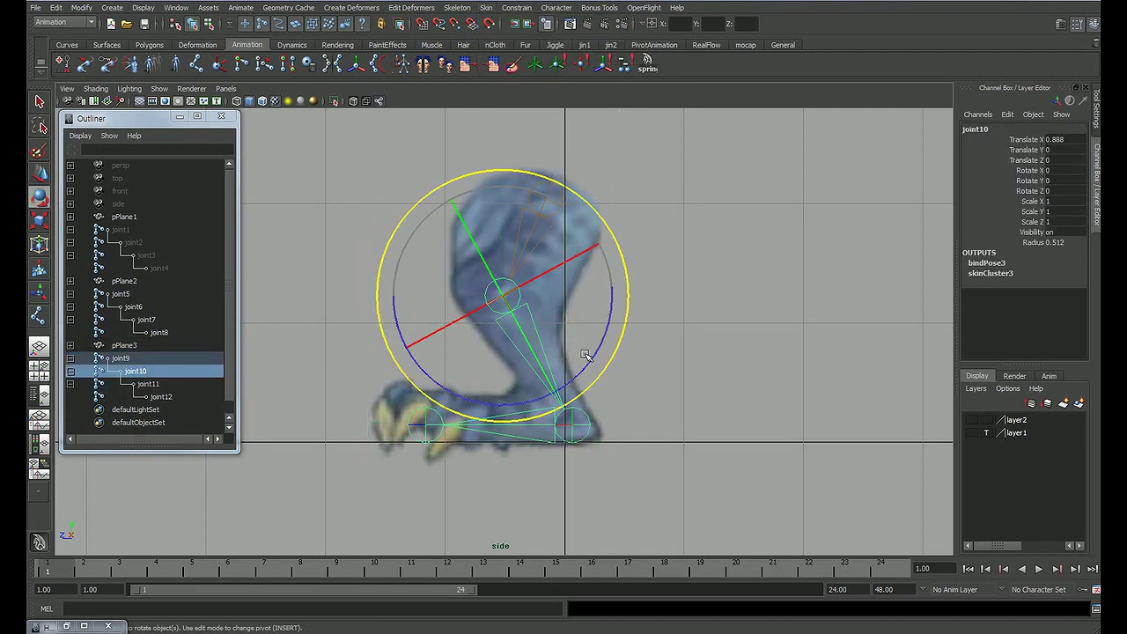
pyautogui.moveTo(585, 355); pyautogui.dragTo(636, 367)
pyautogui.hotkey('ctrl', 'z')
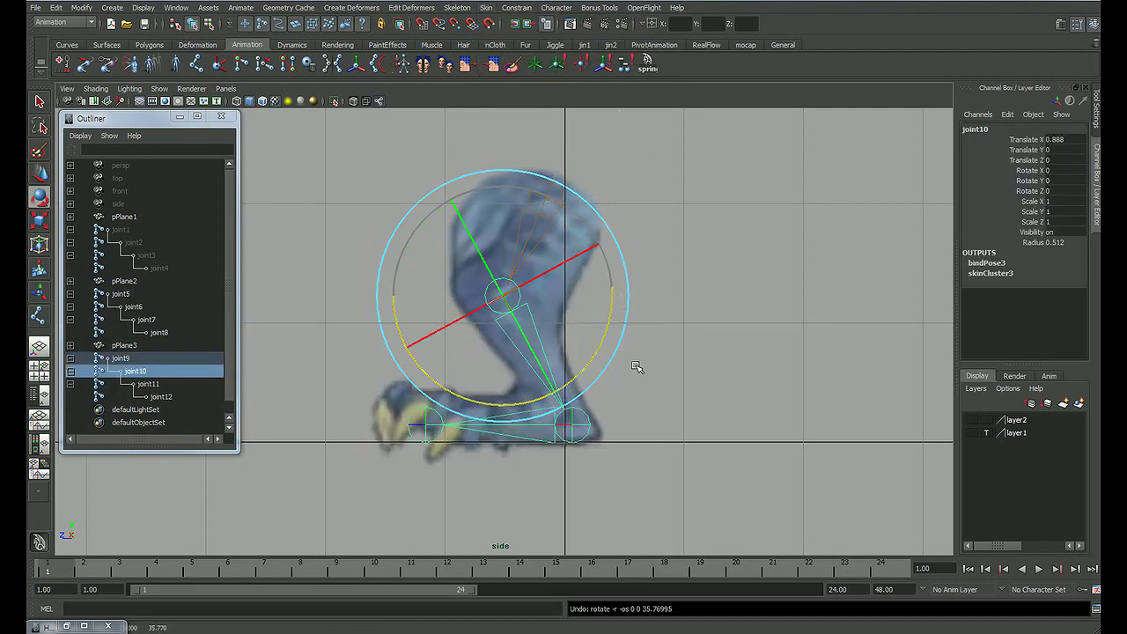
pyautogui.click(529, 461)
pyautogui.click(572, 426)
pyautogui.moveTo(480, 373); pyautogui.dragTo(491, 353)
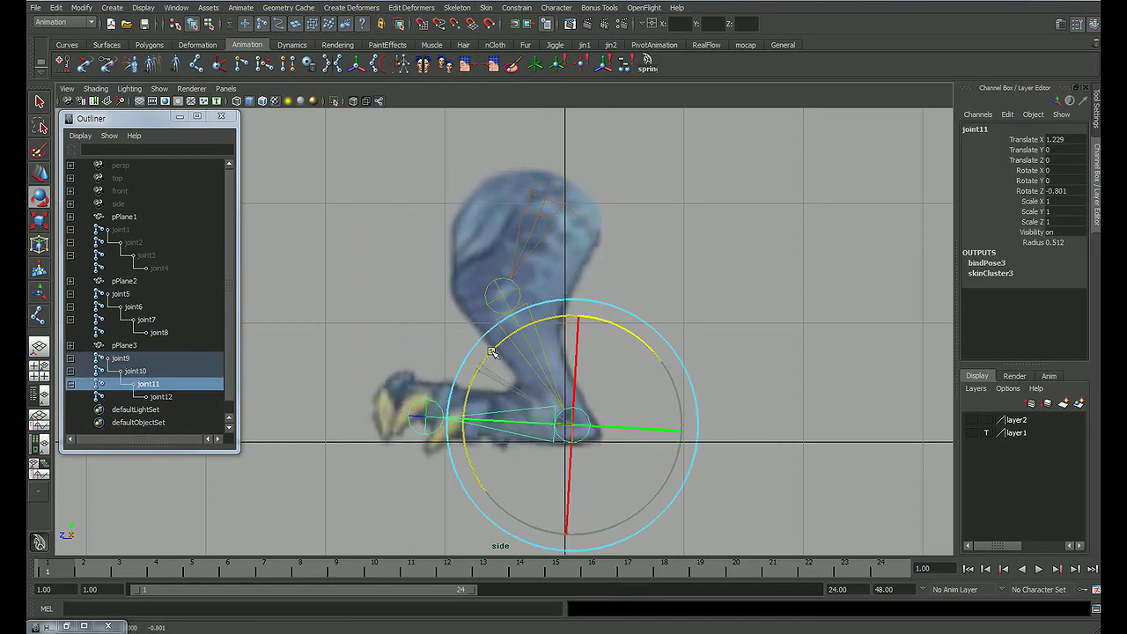
pyautogui.hotkey('ctrl', 'z')
pyautogui.click(708, 363)
# Step: Show layer1 and layer2 again and switch layer1 from template to reference display
pyautogui.scroll(-3, 622, 363)
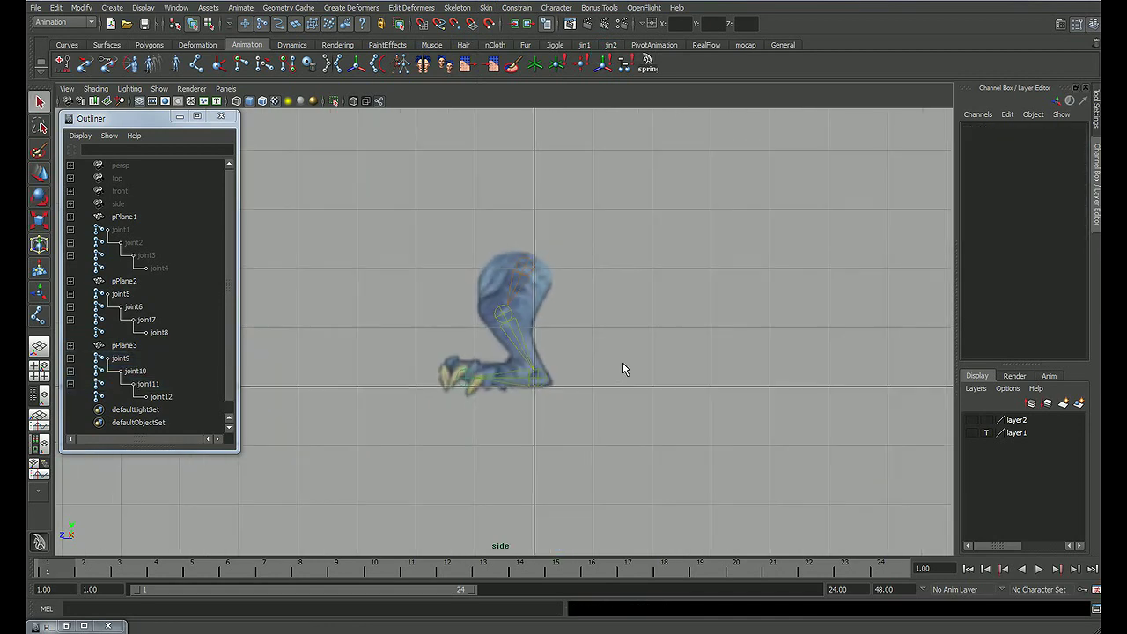
pyautogui.click(973, 420)
pyautogui.click(972, 432)
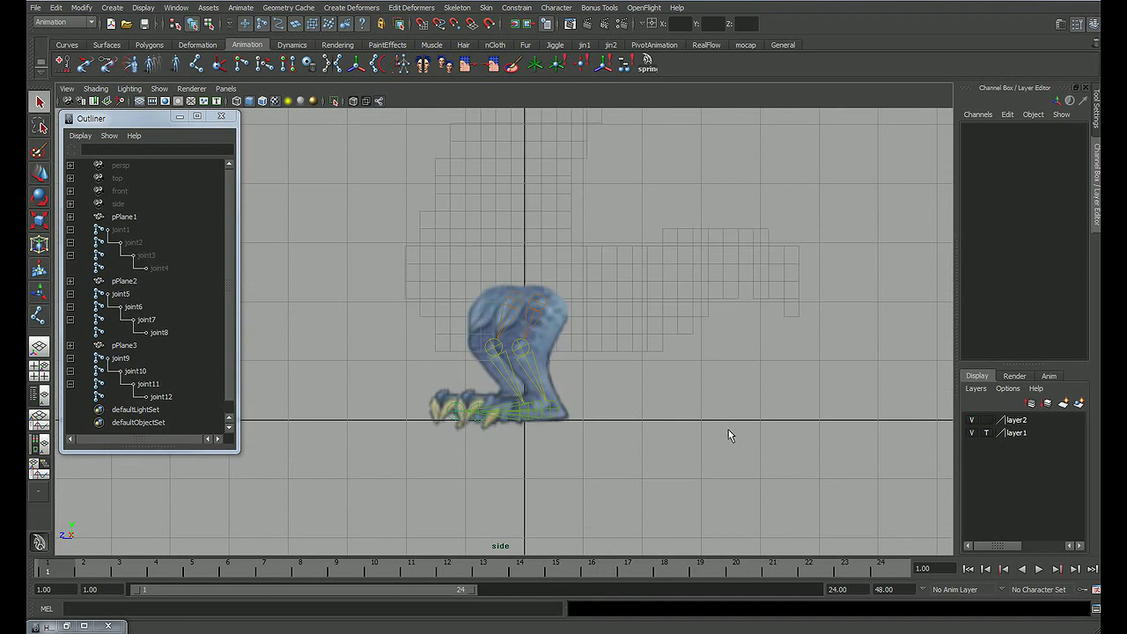
pyautogui.scroll(3, 646, 358)
pyautogui.click(986, 433)
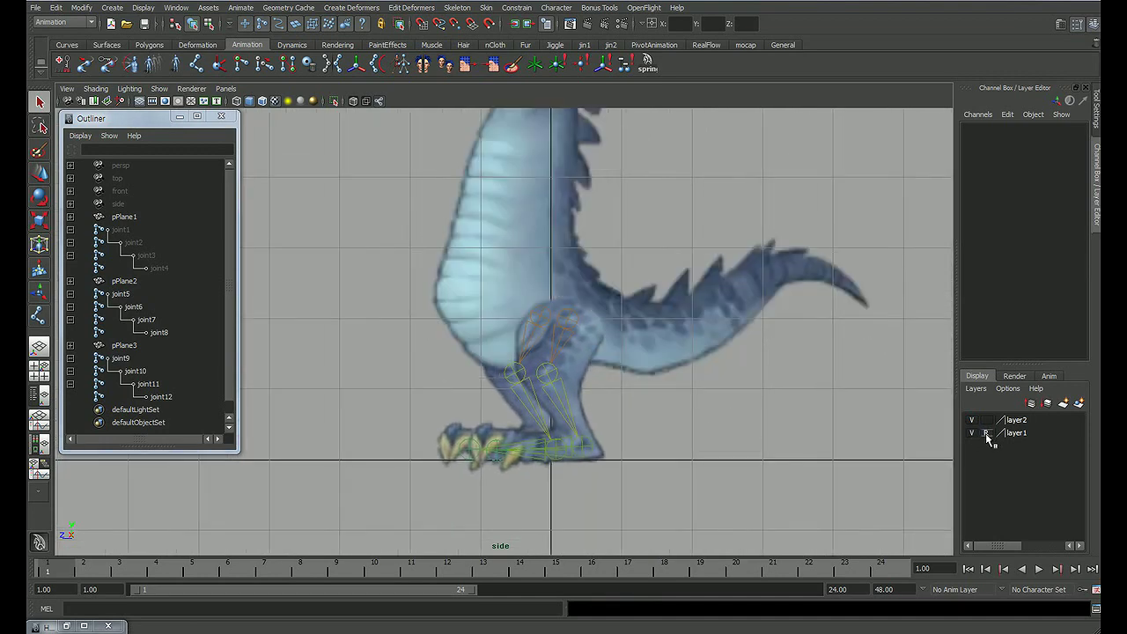
pyautogui.moveTo(676, 391)
pyautogui.keyDown('alt'); pyautogui.mouseDown(button='middle')
pyautogui.moveTo(658, 419)
pyautogui.moveTo(661, 460)
pyautogui.mouseUp(button='middle'); pyautogui.keyUp('alt')
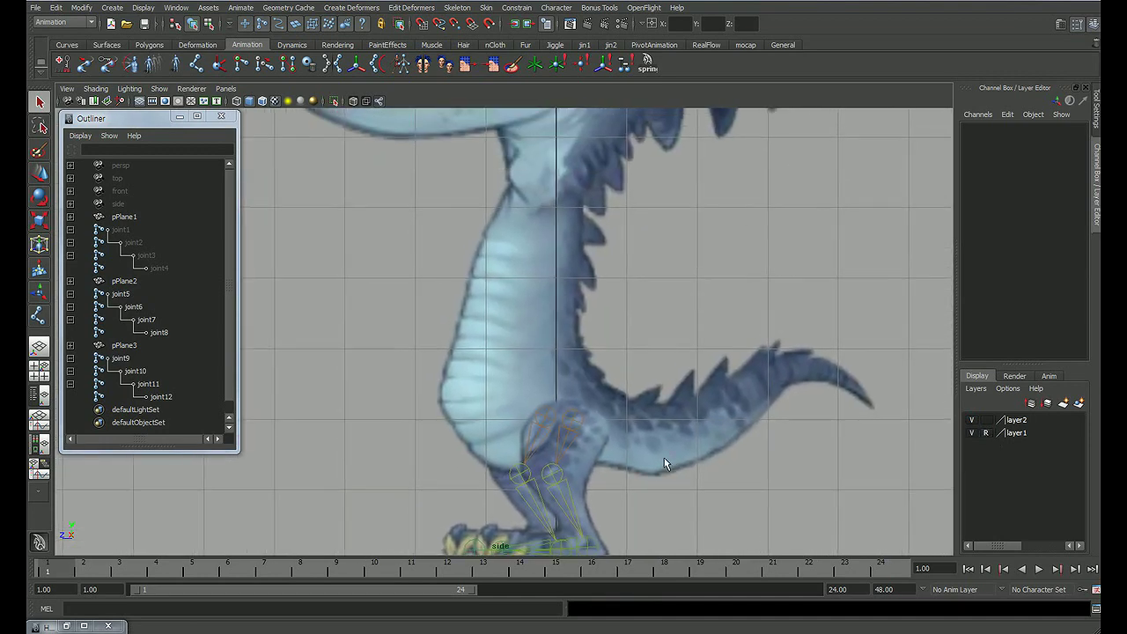
pyautogui.scroll(-3, 651, 397)
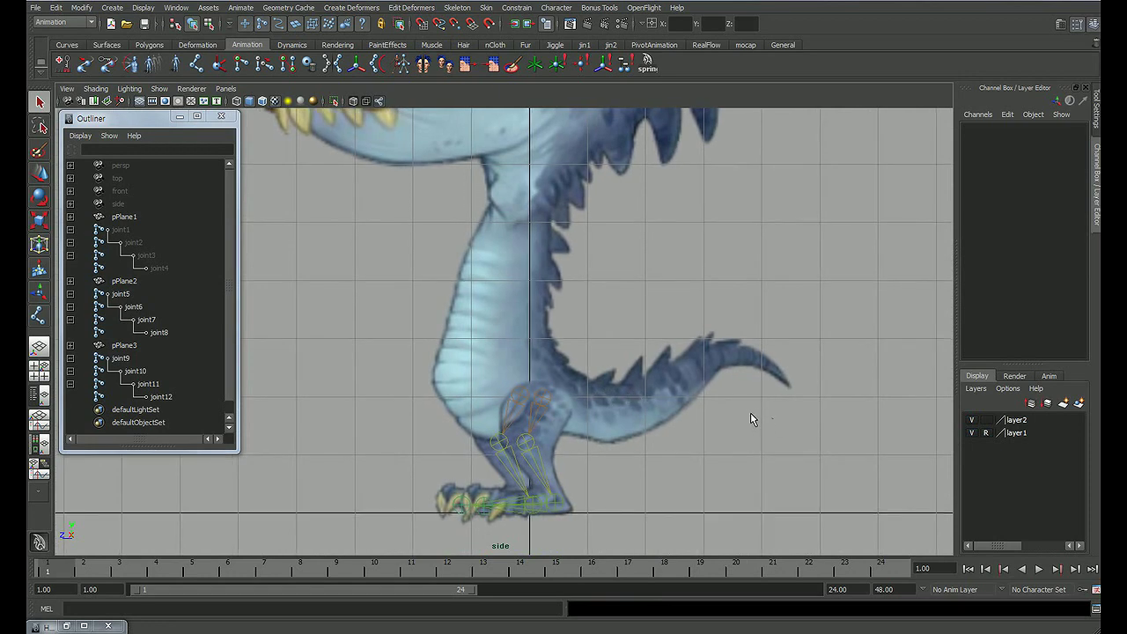
pyautogui.scroll(1, 744, 407)
pyautogui.keyDown('alt'); pyautogui.moveTo(737, 402); pyautogui.dragTo(793, 411, button='middle'); pyautogui.keyUp('alt')
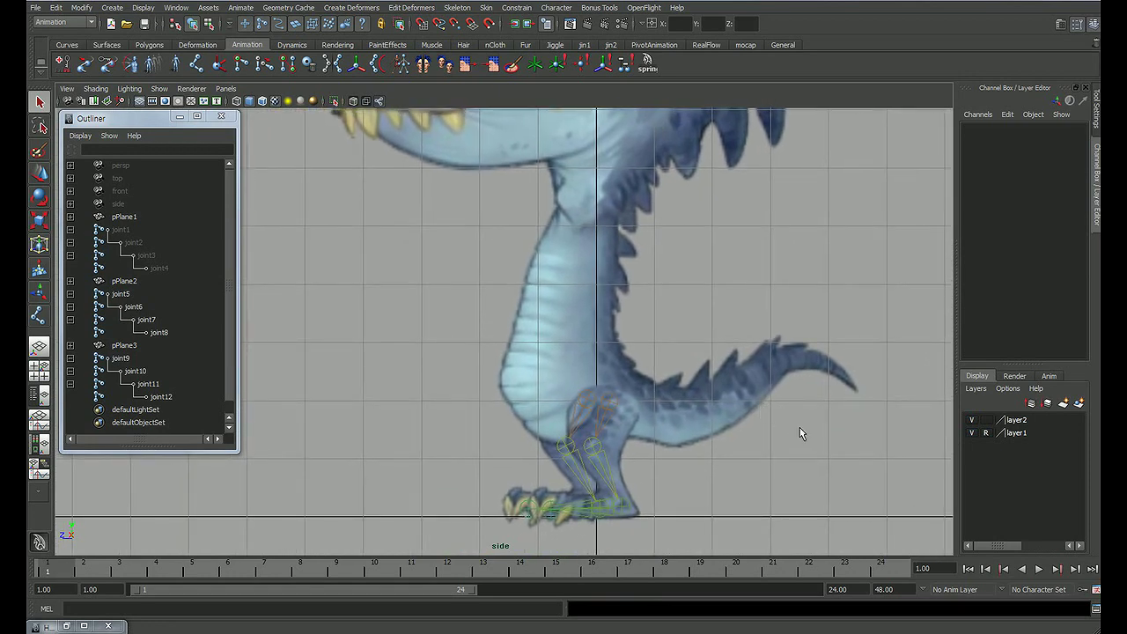
pyautogui.click(983, 433)
pyautogui.keyDown('alt'); pyautogui.moveTo(671, 419); pyautogui.dragTo(687, 420, button='middle'); pyautogui.keyUp('alt')
pyautogui.click(709, 447)
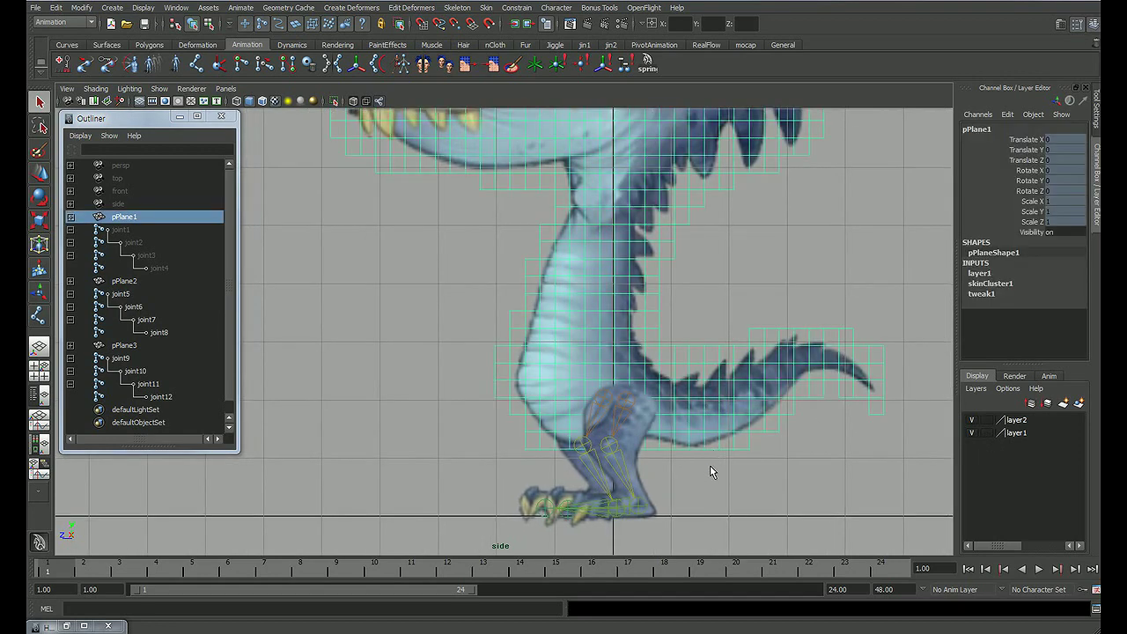
pyautogui.click(696, 468)
# Step: Hide the joint9–joint12 chain and the joint5 chain with Ctrl+H
pyautogui.click(604, 416)
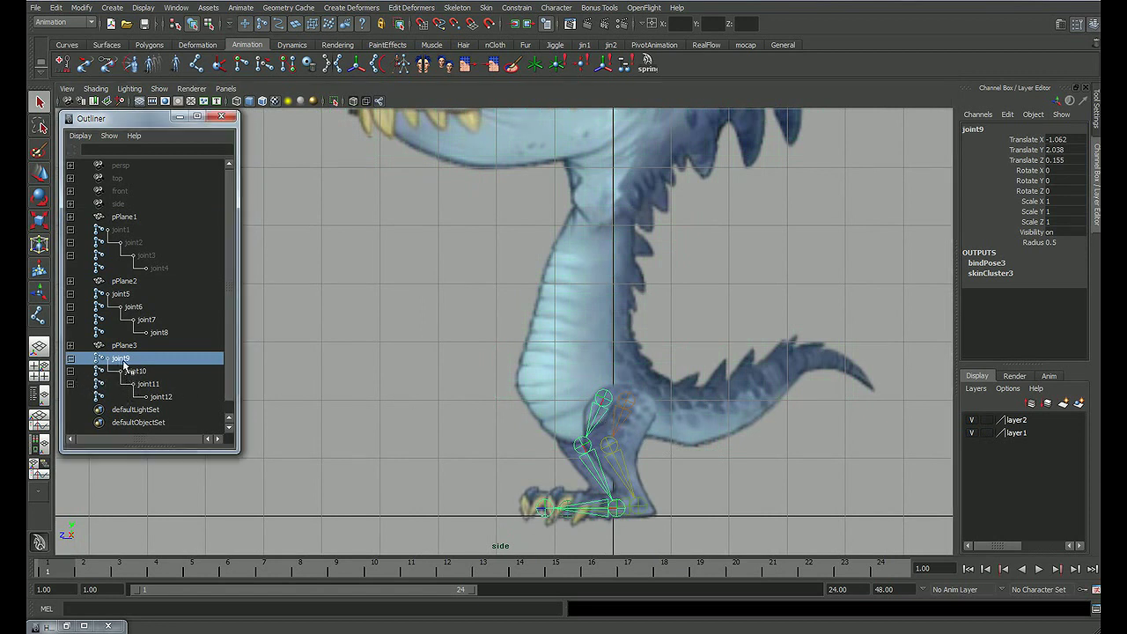
pyautogui.moveTo(126, 366); pyautogui.dragTo(154, 397)
pyautogui.hotkey('ctrl', 'h')
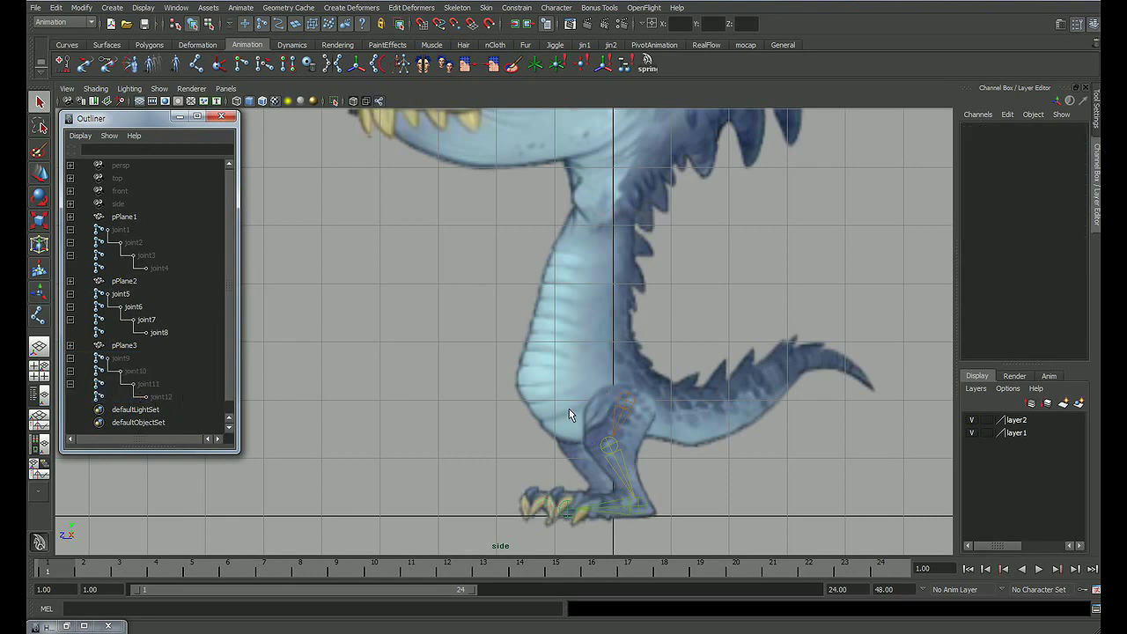
pyautogui.click(611, 423)
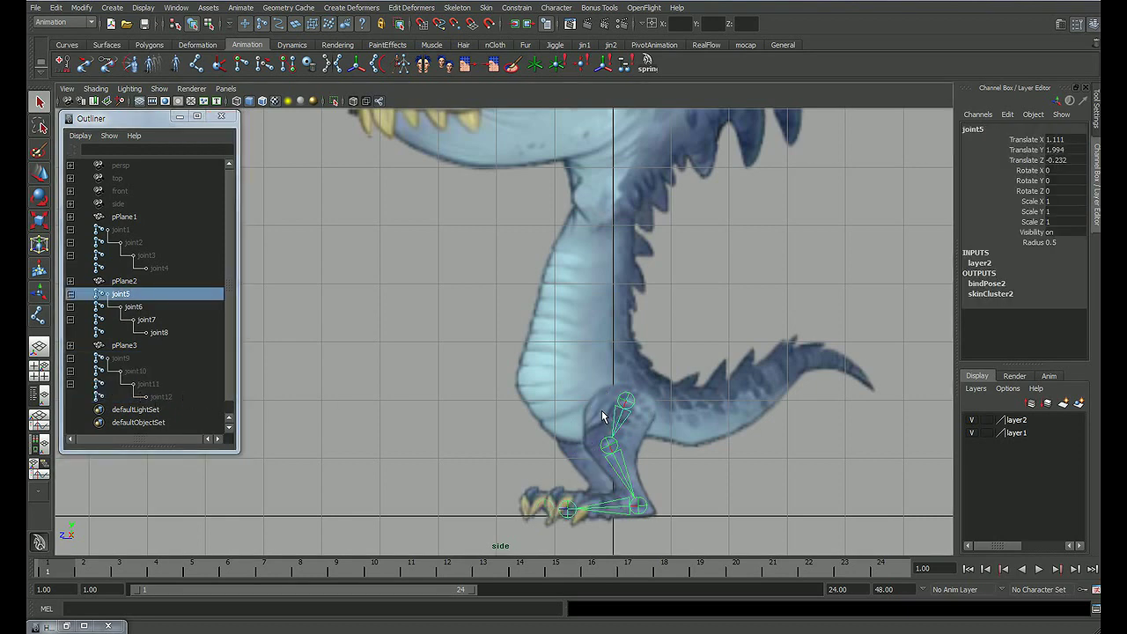
pyautogui.hotkey('ctrl', 'h')
pyautogui.scroll(2, 704, 389)
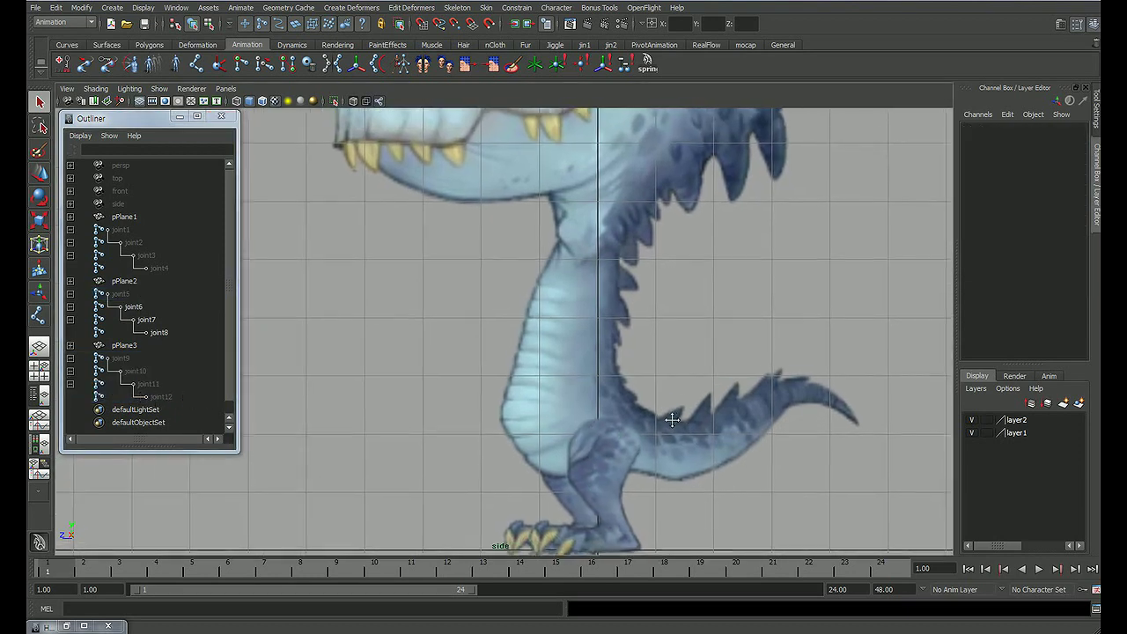
pyautogui.scroll(1, 696, 378)
pyautogui.scroll(-3, 555, 379)
pyautogui.scroll(-2, 555, 379)
pyautogui.scroll(2, 555, 367)
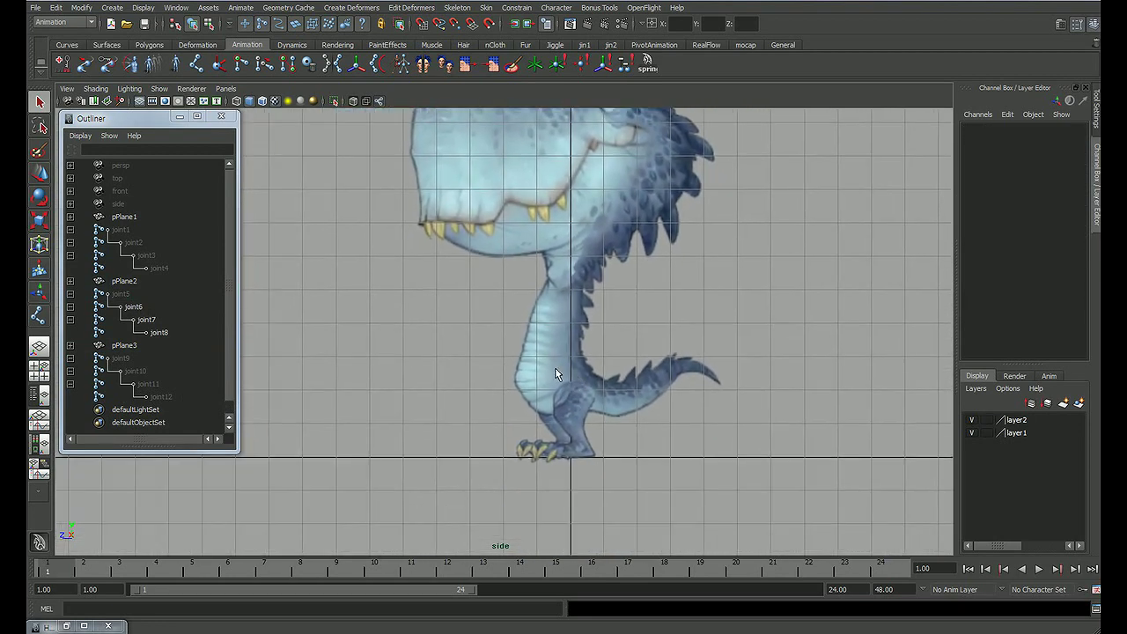
pyautogui.scroll(2, 606, 372)
pyautogui.scroll(1, 643, 381)
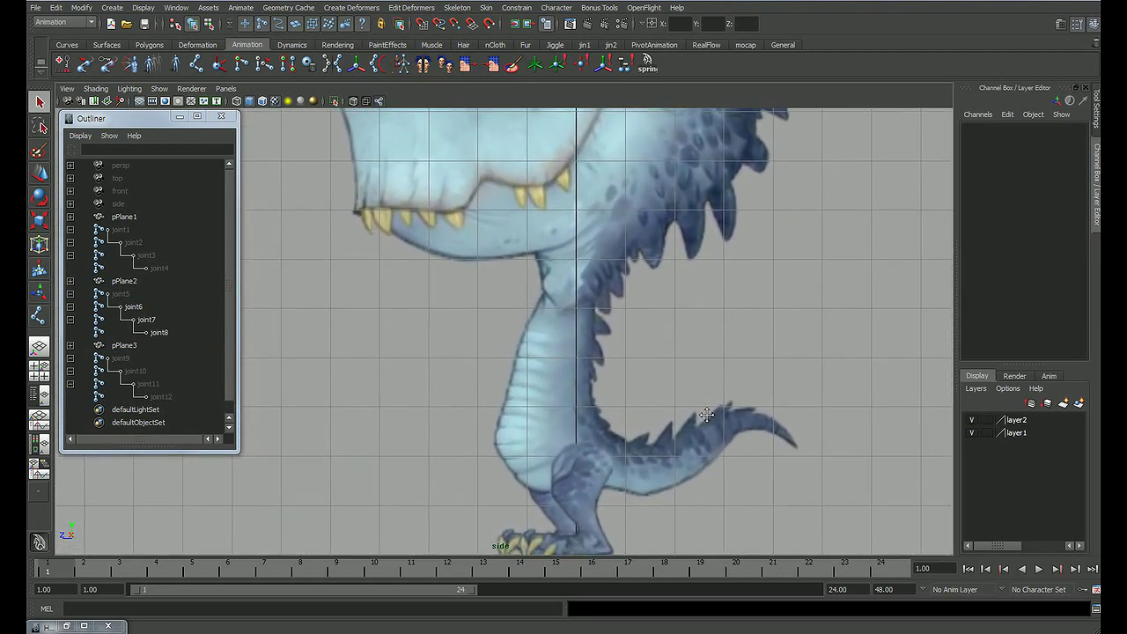
pyautogui.scroll(1, 696, 395)
pyautogui.scroll(-1, 703, 393)
pyautogui.scroll(1, 689, 394)
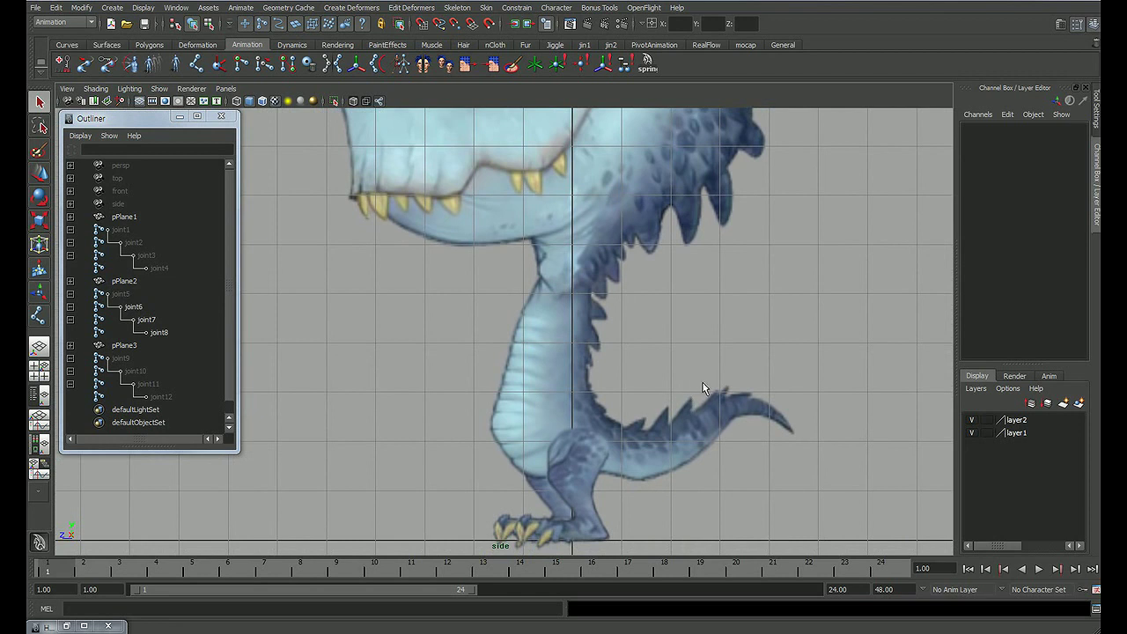
pyautogui.keyDown('alt'); pyautogui.moveTo(706, 370); pyautogui.dragTo(686, 344, button='middle'); pyautogui.keyUp('alt')
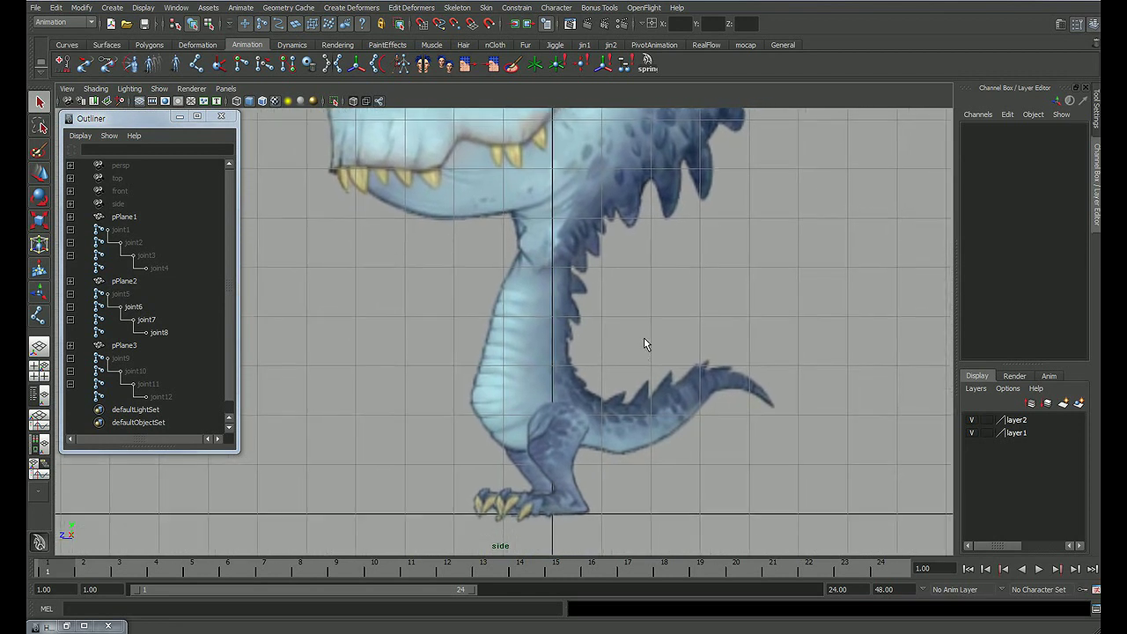
# Step: Draw a polygon plane over the dinosaur's upper leg with 19×19 subdivisions
pyautogui.click(149, 45)
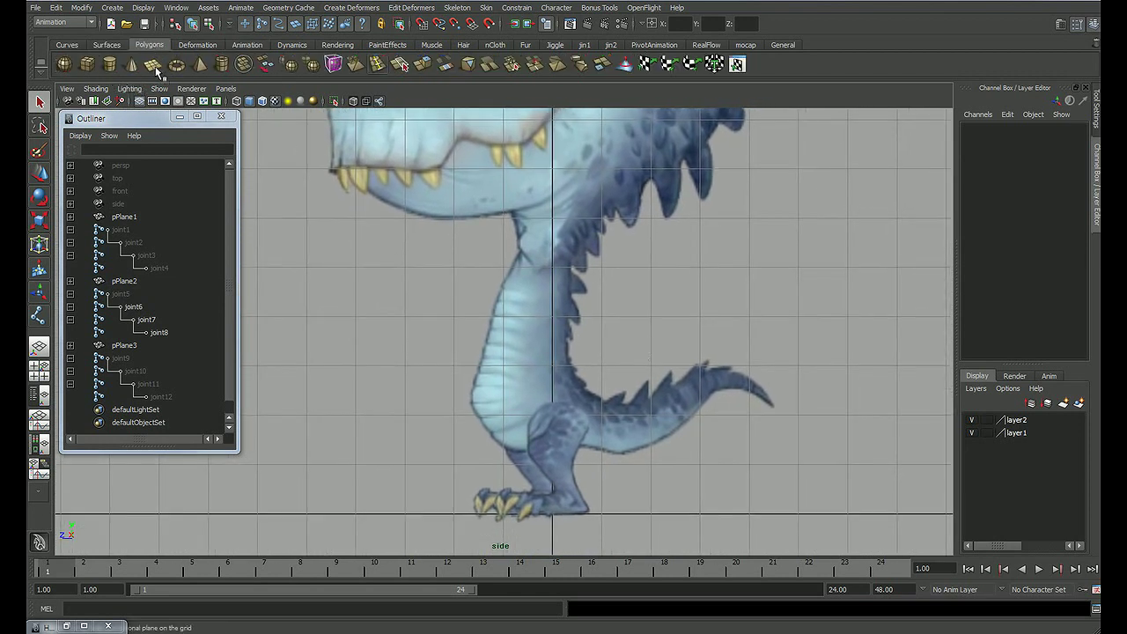
pyautogui.click(153, 64)
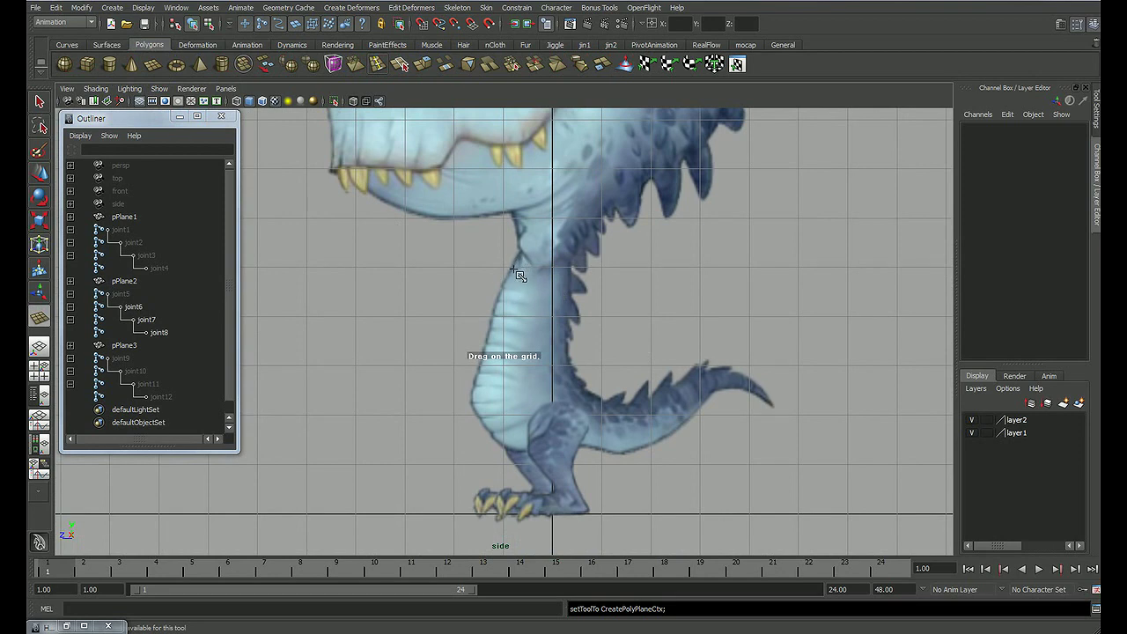
pyautogui.moveTo(514, 269); pyautogui.dragTo(606, 384)
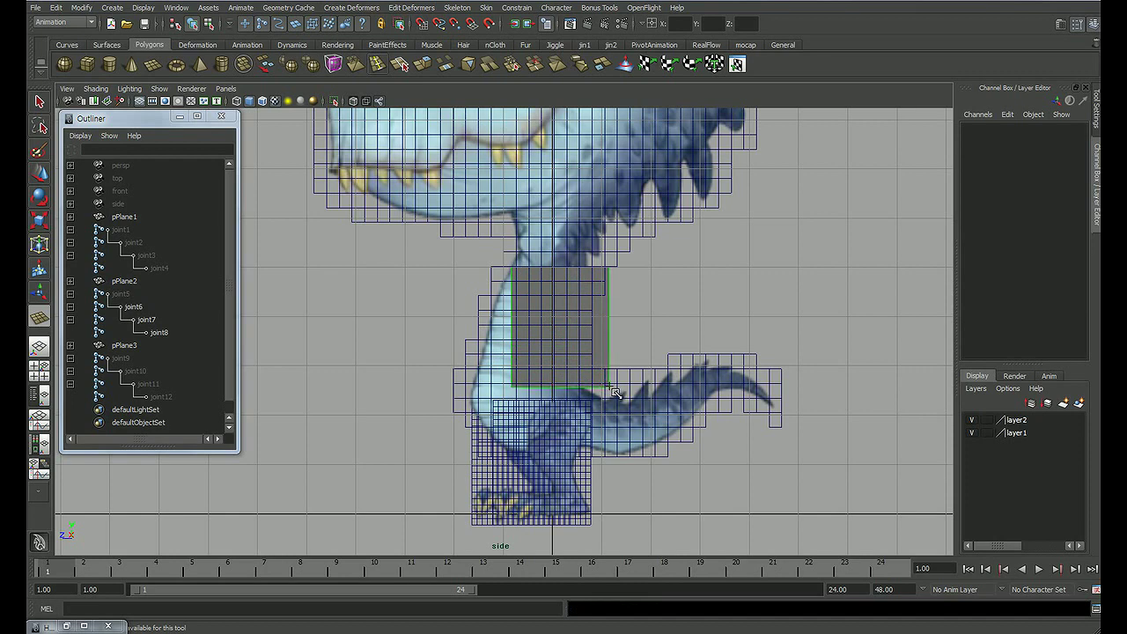
pyautogui.moveTo(612, 389); pyautogui.dragTo(609, 385)
pyautogui.press('q')
pyautogui.click(988, 273)
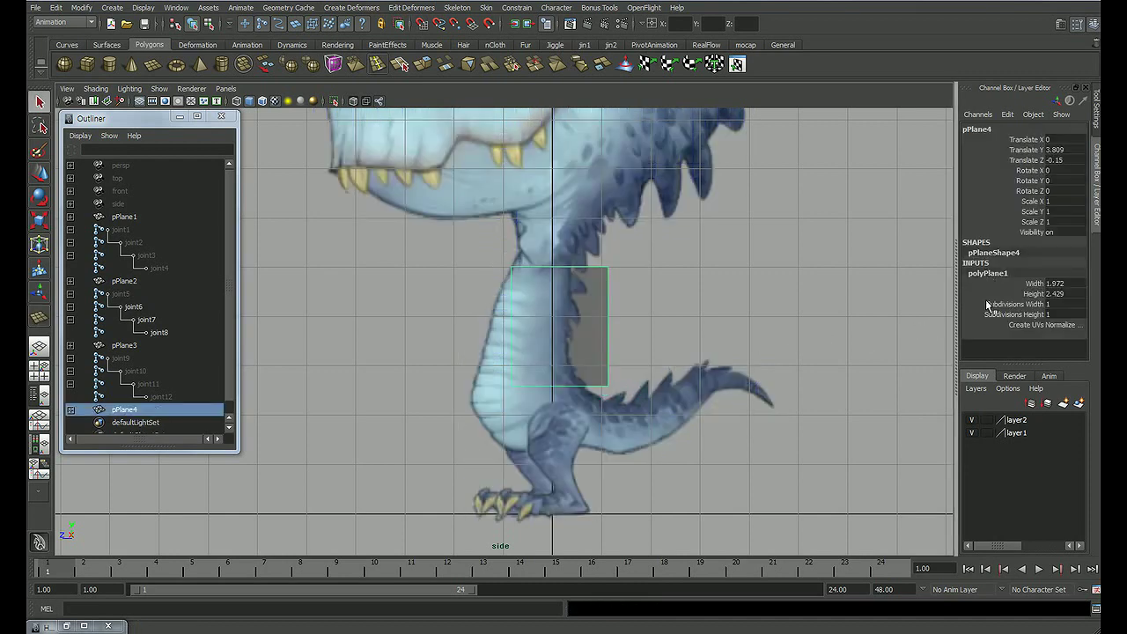
pyautogui.moveTo(1013, 304); pyautogui.dragTo(1012, 314)
pyautogui.moveTo(694, 314)
pyautogui.mouseDown(button='middle')
pyautogui.moveTo(796, 310)
pyautogui.moveTo(783, 312)
pyautogui.mouseUp(button='middle')
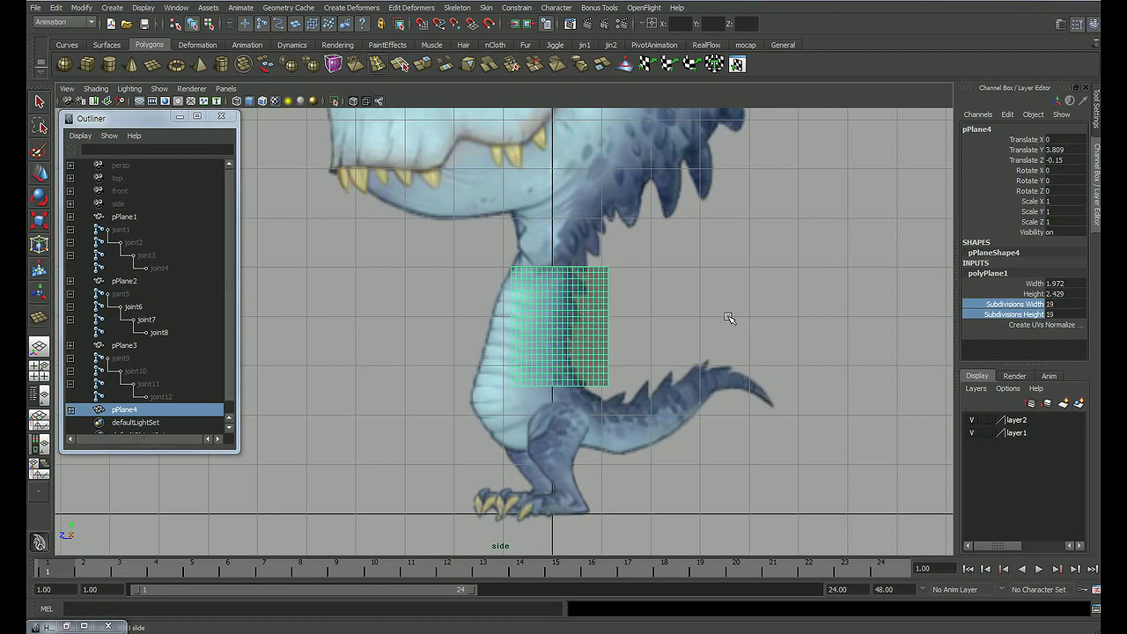
pyautogui.keyDown('alt'); pyautogui.moveTo(630, 321); pyautogui.dragTo(626, 326, button='middle'); pyautogui.keyUp('alt')
# Step: Move the new plane along X to Translate X 0.784 toward the leg
pyautogui.press('w')
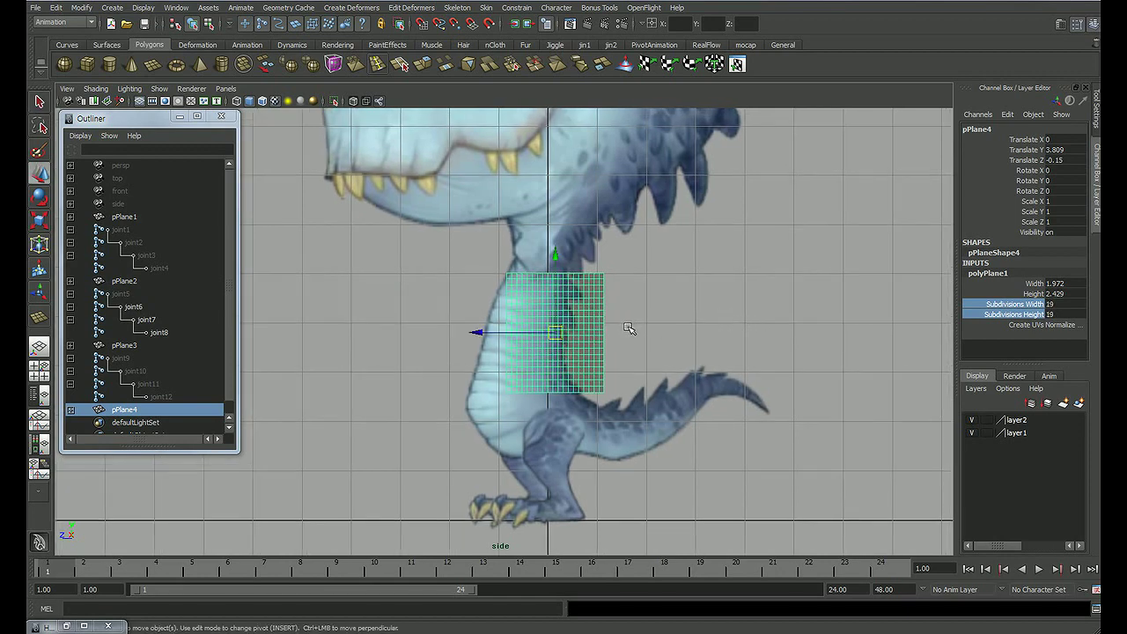
pyautogui.press('space')
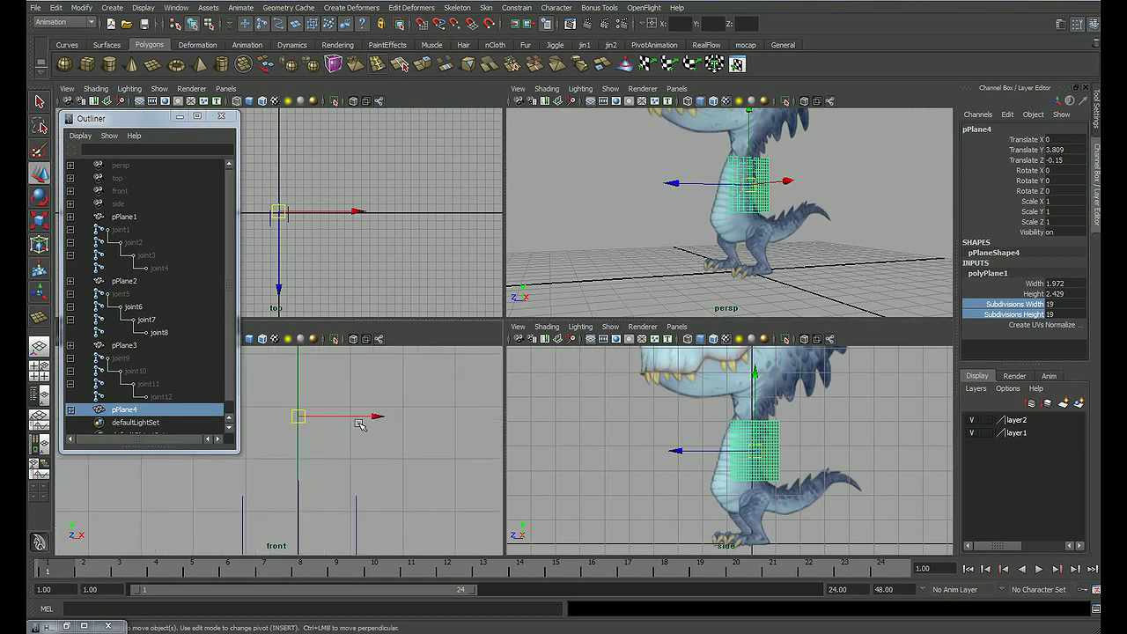
pyautogui.moveTo(369, 415); pyautogui.dragTo(398, 420)
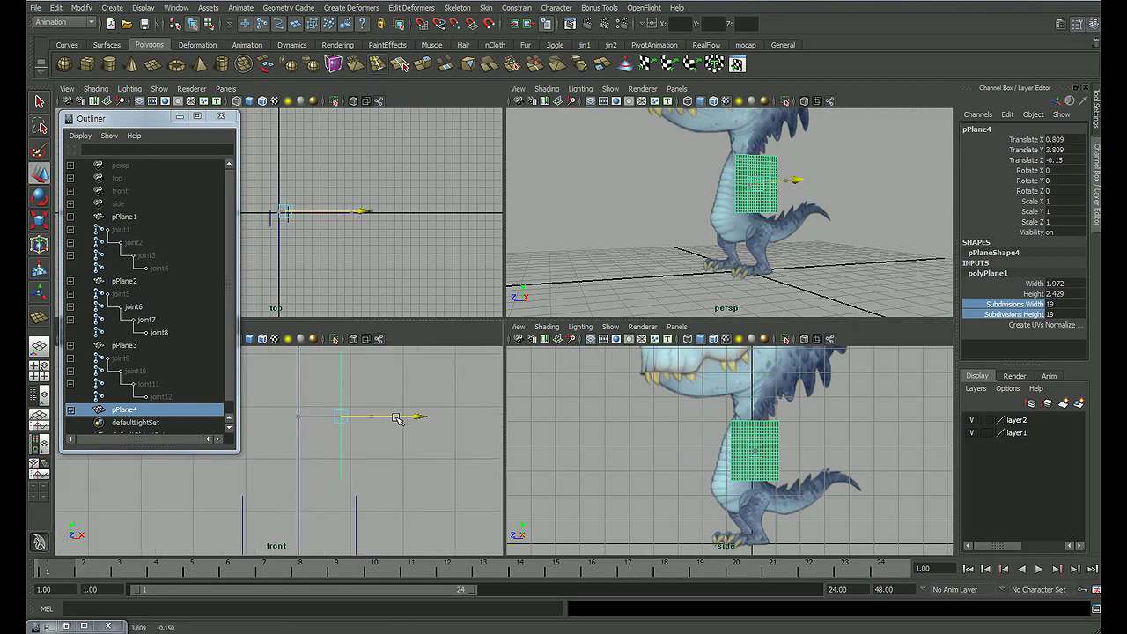
pyautogui.moveTo(398, 420); pyautogui.dragTo(395, 420)
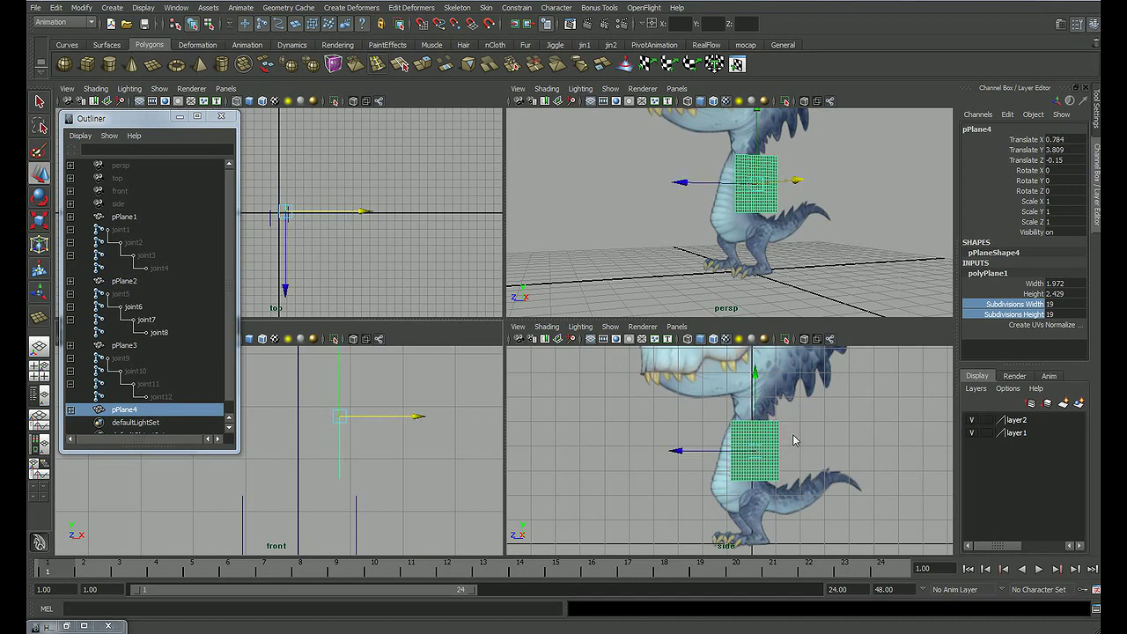
pyautogui.press('space')
pyautogui.keyDown('alt'); pyautogui.moveTo(793, 440); pyautogui.dragTo(779, 458, button='middle'); pyautogui.keyUp('alt')
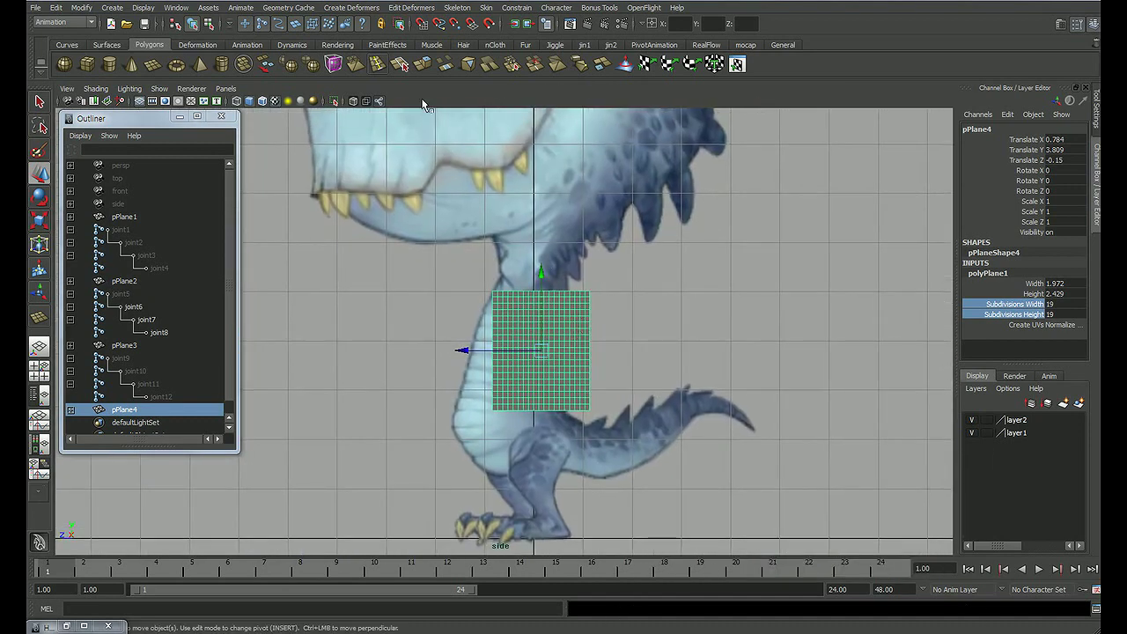
# Step: Apply a planar UV mapping to the plane
pyautogui.click(89, 22)
pyautogui.click(62, 34)
pyautogui.click(426, 8)
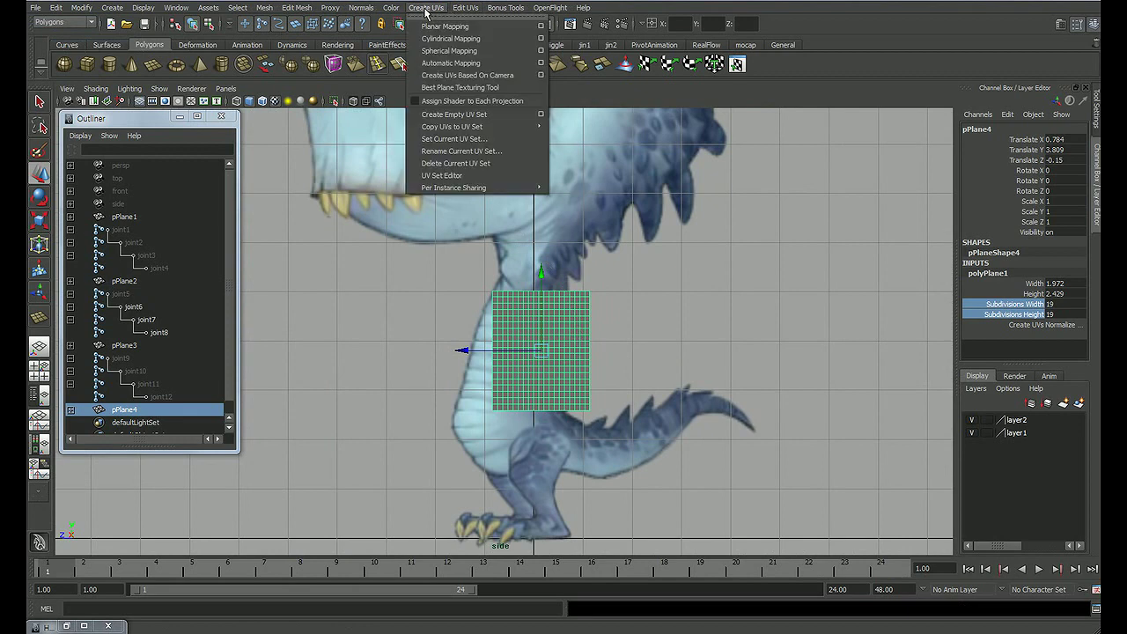
pyautogui.click(470, 26)
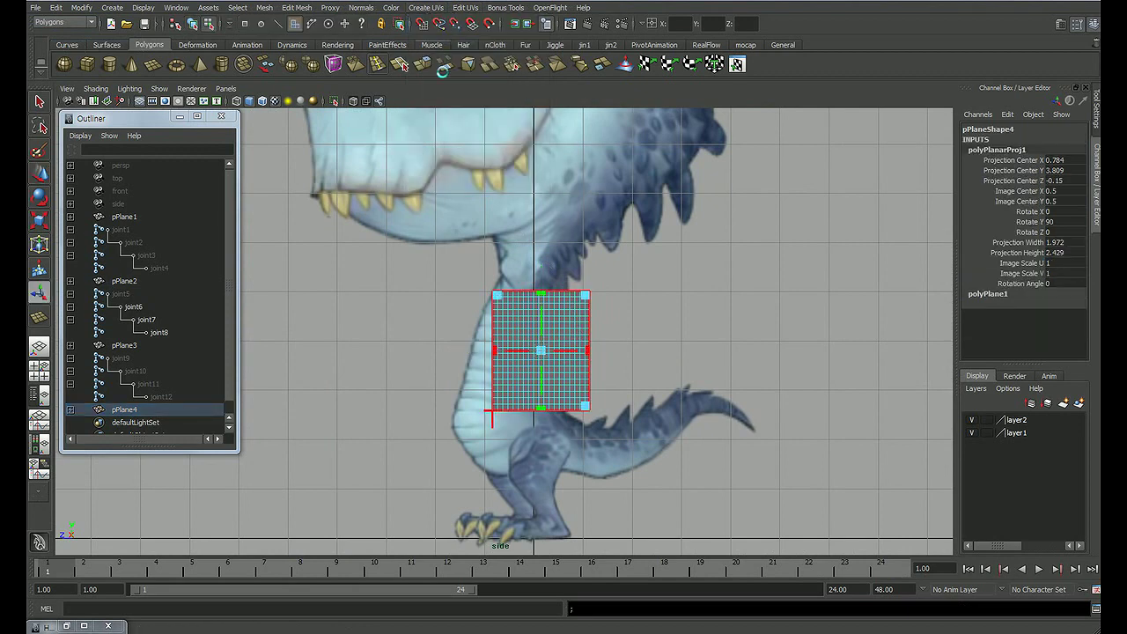
pyautogui.keyDown('alt'); pyautogui.moveTo(683, 314); pyautogui.dragTo(679, 305, button='middle'); pyautogui.keyUp('alt')
pyautogui.press('q')
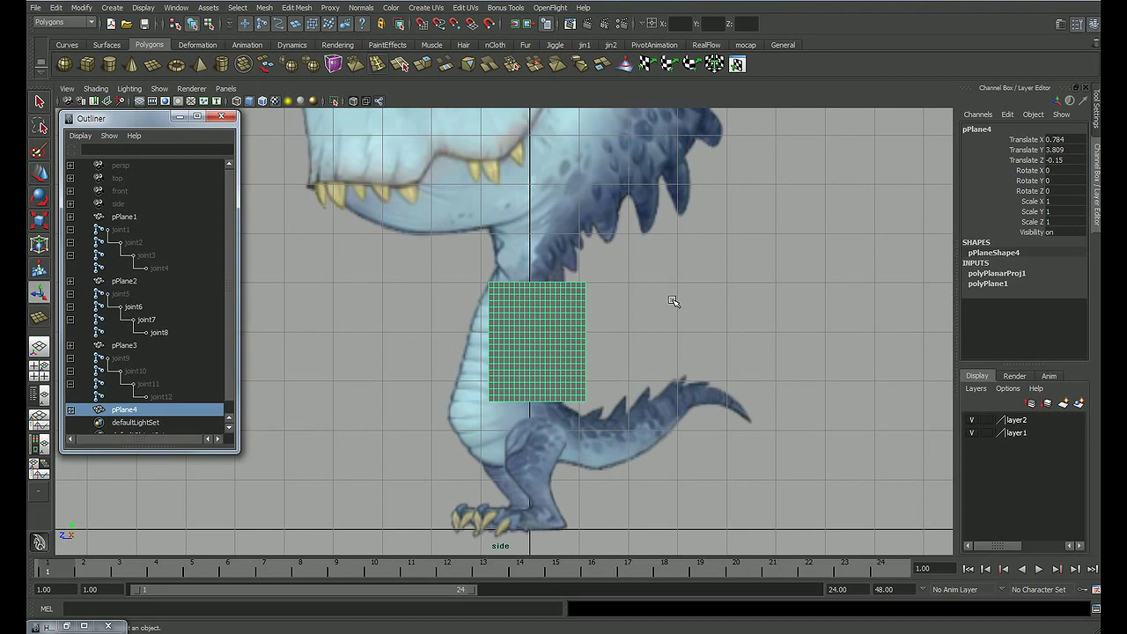
# Step: Create a new Lambert material, lambert7, and assign it to pPlane4
pyautogui.click(185, 117)
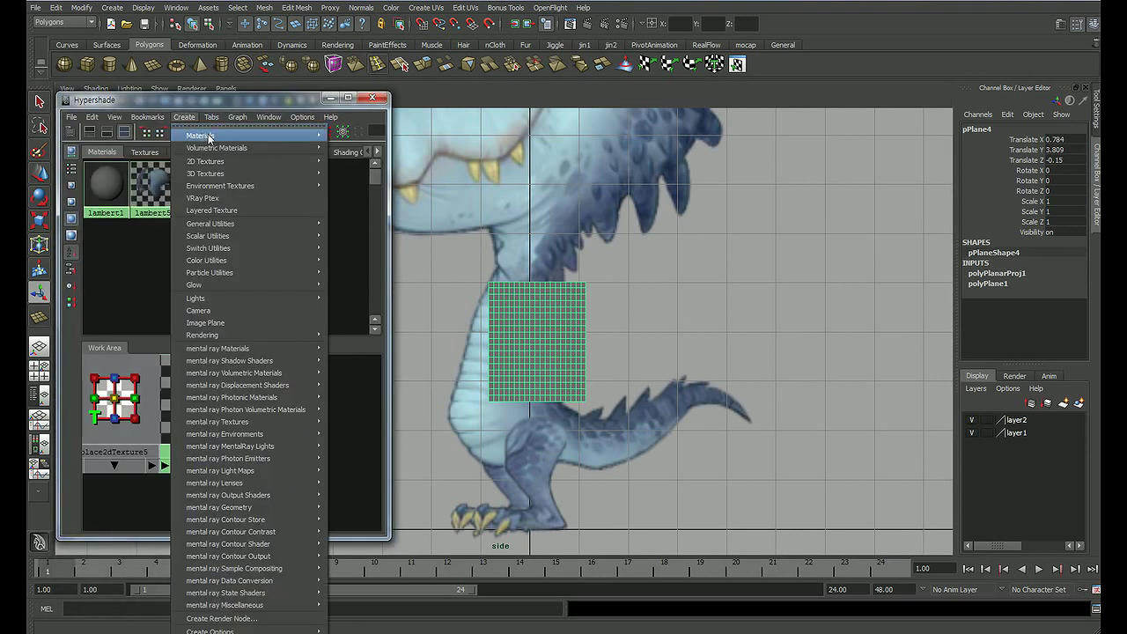
pyautogui.moveTo(247, 136)
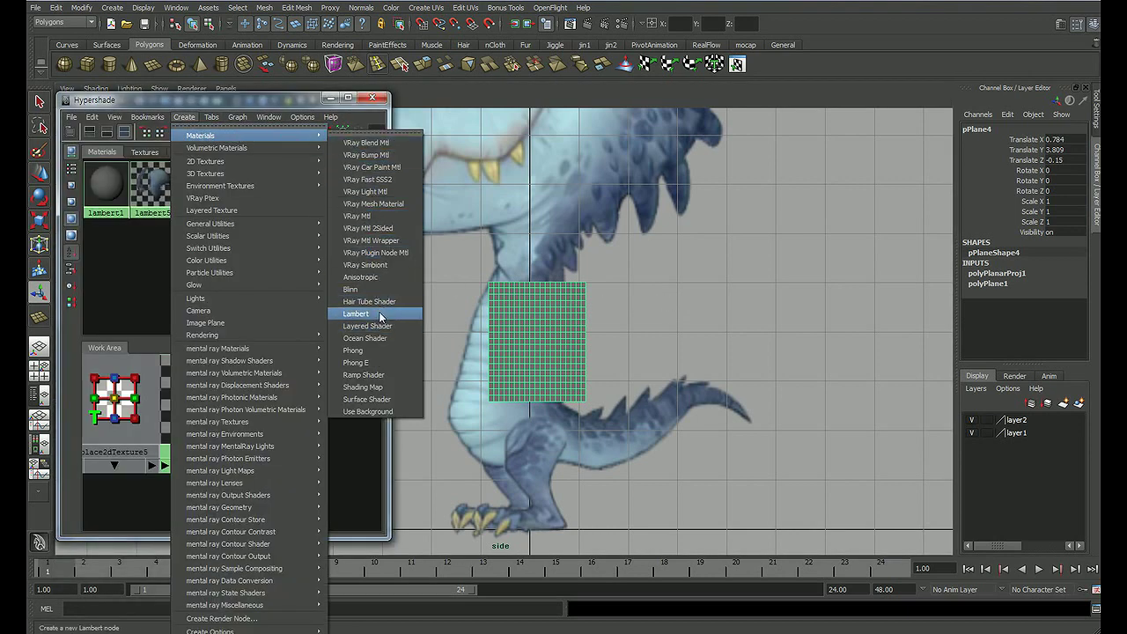
pyautogui.click(381, 314)
pyautogui.click(502, 305)
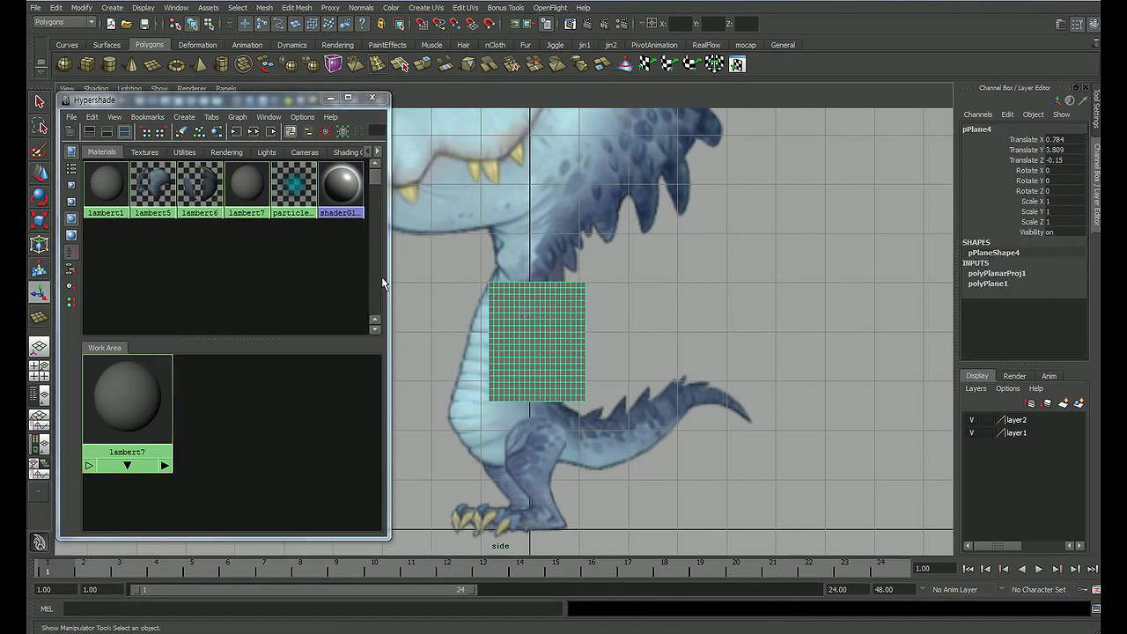
pyautogui.rightClick(247, 189)
pyautogui.click(251, 265)
# Step: Map a File texture with filter type Off to lambert7's Color and load arm.png
pyautogui.doubleClick(248, 192)
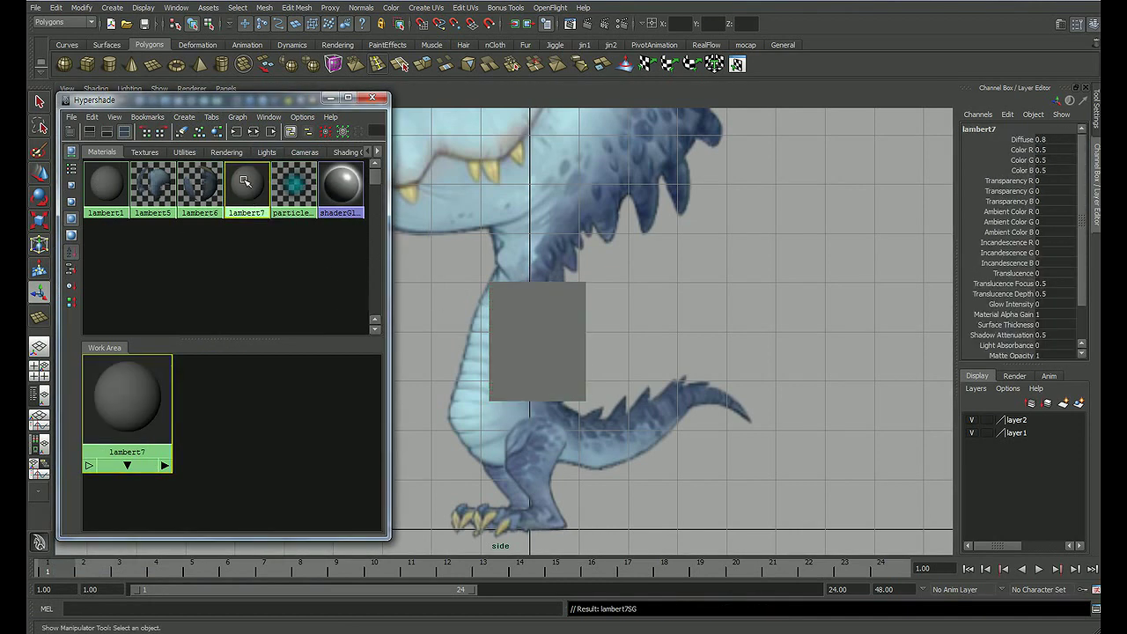
pyautogui.click(1012, 262)
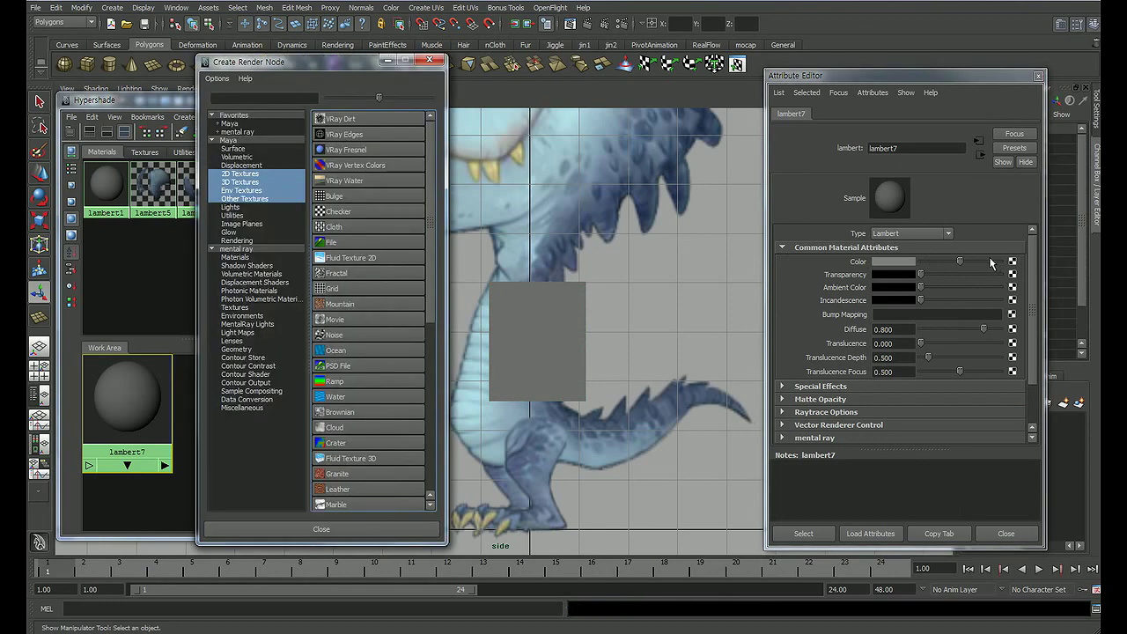
pyautogui.click(326, 249)
pyautogui.click(895, 247)
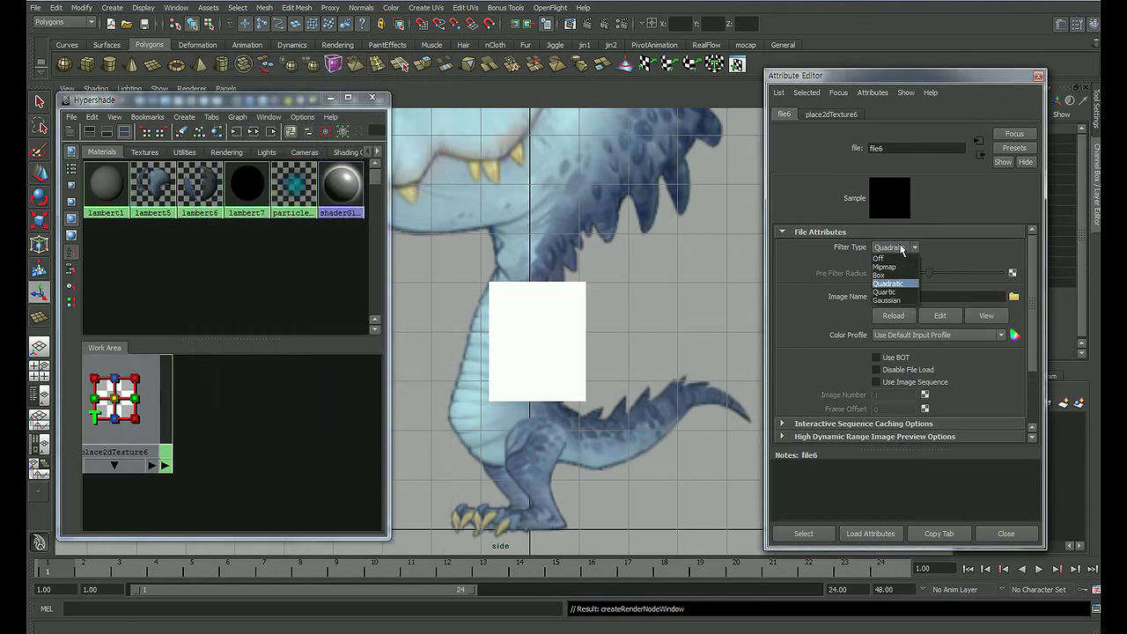
pyautogui.click(892, 263)
pyautogui.click(1014, 297)
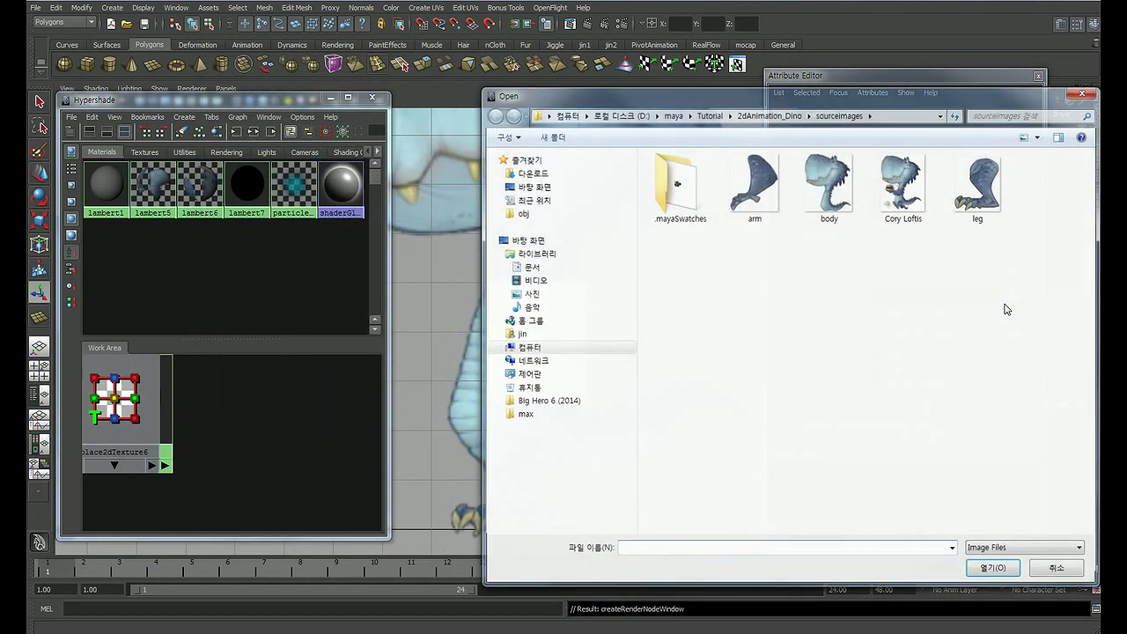
pyautogui.doubleClick(754, 185)
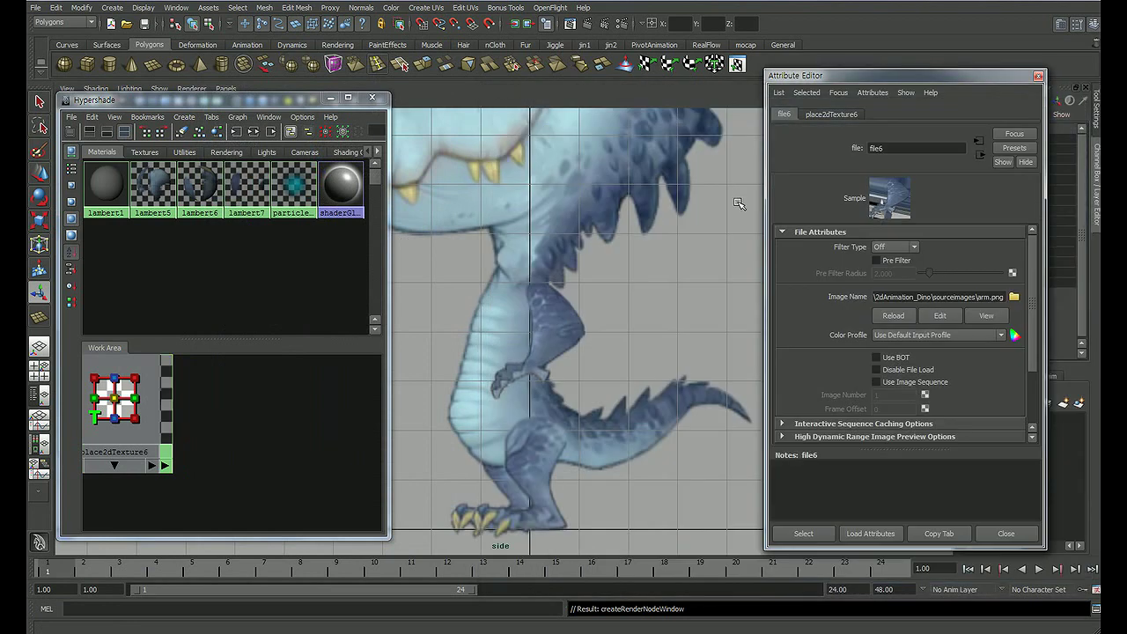
pyautogui.click(1007, 534)
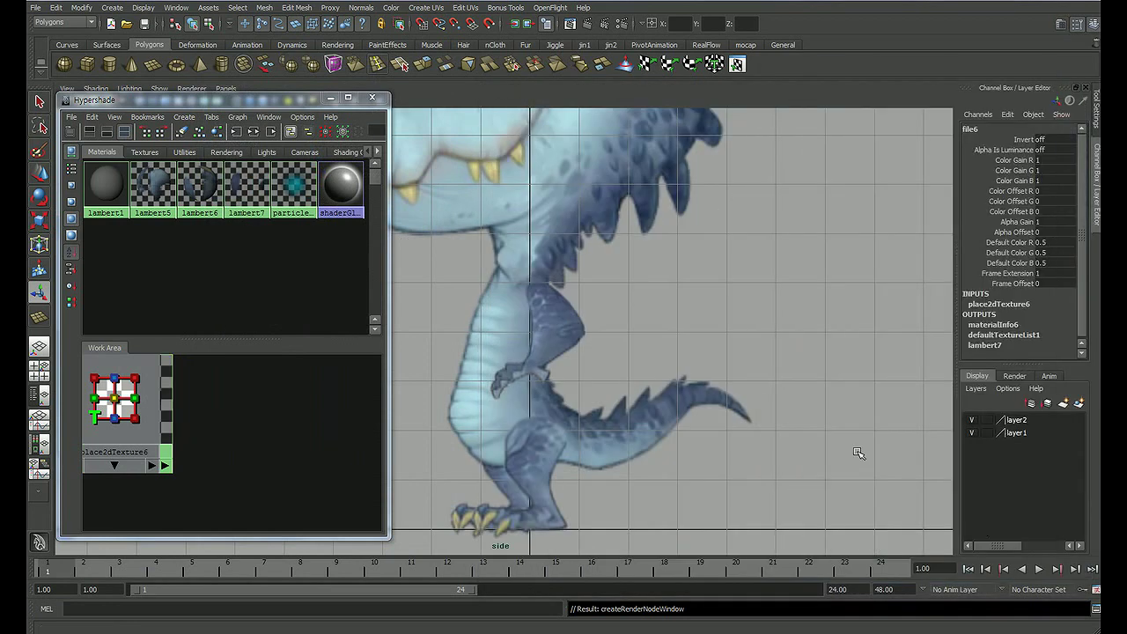
# Step: Set layer1 and layer2 to reference display so they can't be selected
pyautogui.click(987, 420)
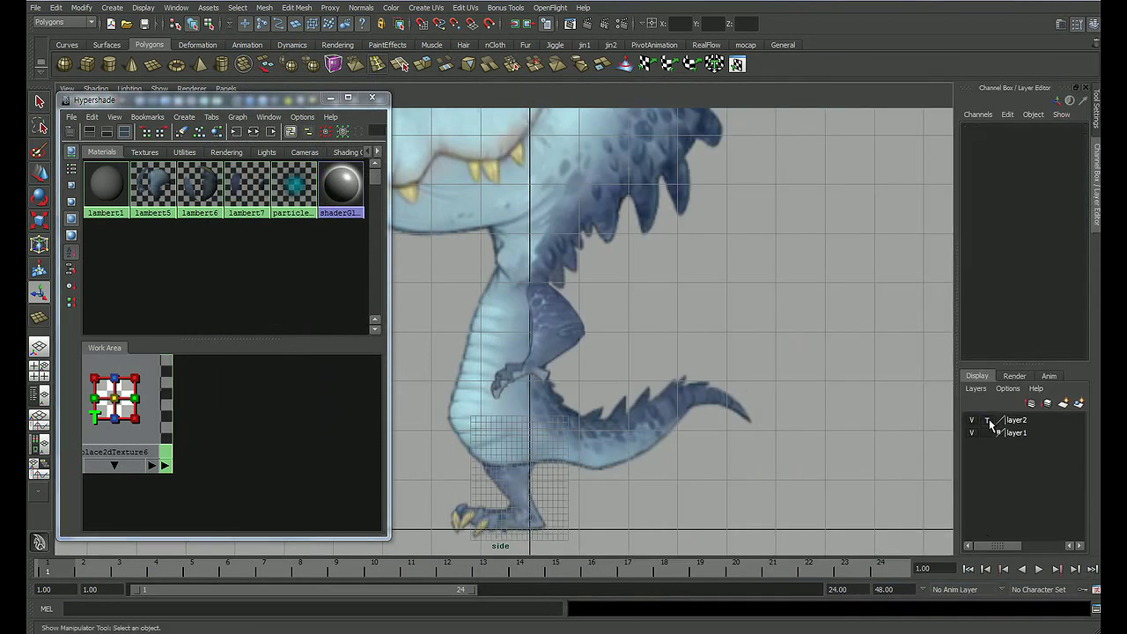
pyautogui.click(987, 420)
pyautogui.click(987, 433)
pyautogui.click(987, 432)
# Step: Scale the arm plane narrower to fit the dinosaur's arm
pyautogui.click(573, 348)
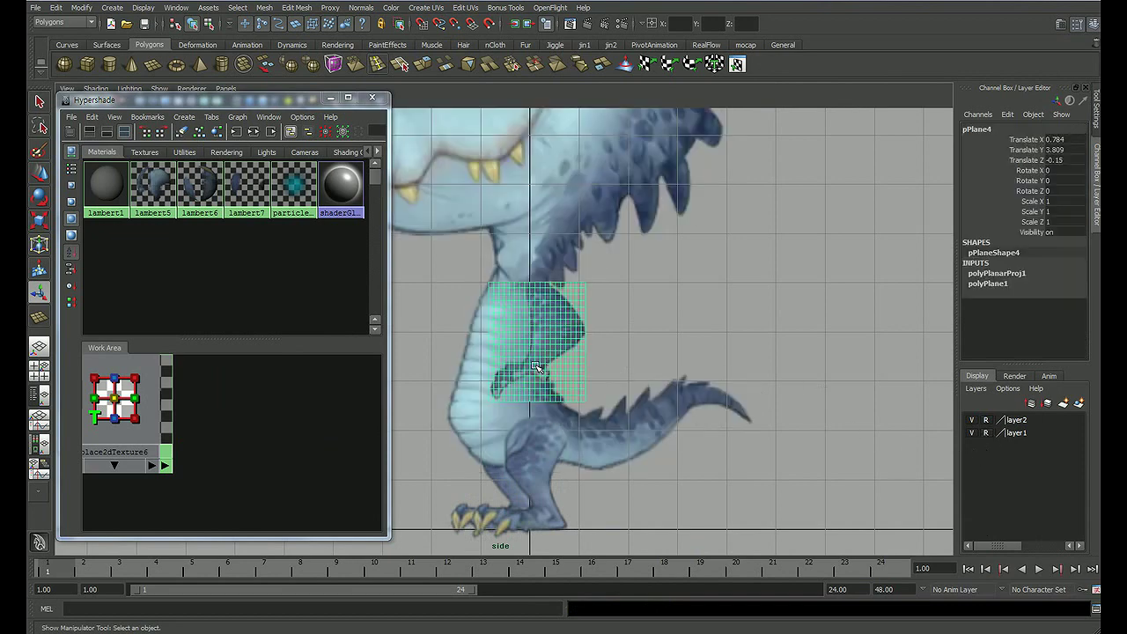
pyautogui.keyDown('alt'); pyautogui.moveTo(582, 344); pyautogui.dragTo(659, 321, button='middle'); pyautogui.keyUp('alt')
pyautogui.scroll(2, 659, 317)
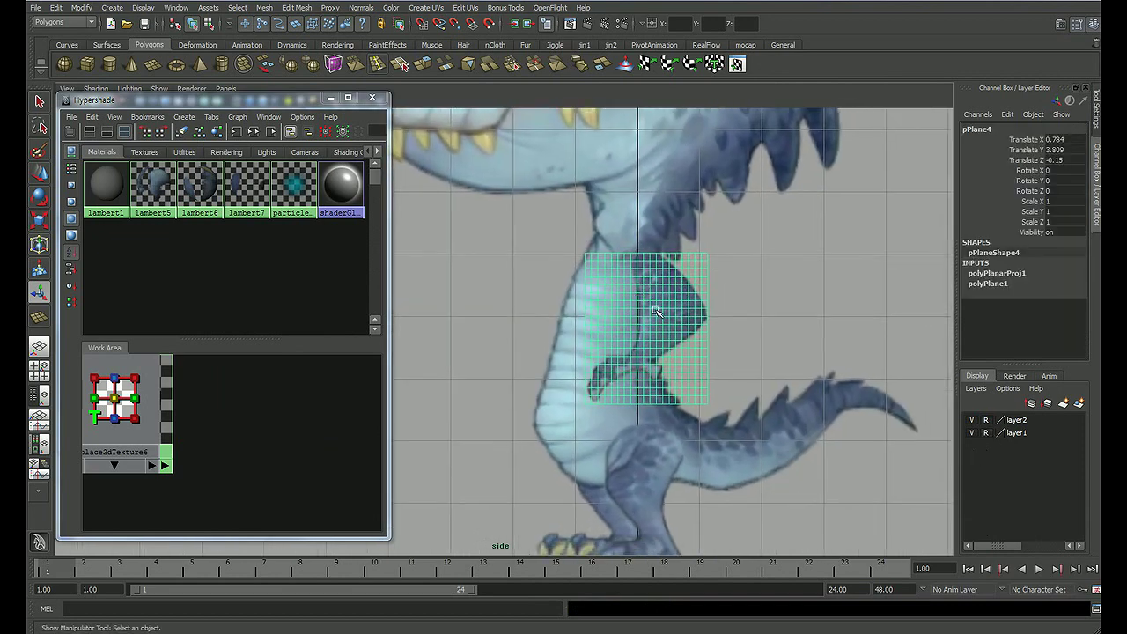
pyautogui.press('r')
pyautogui.click(756, 319)
pyautogui.click(697, 324)
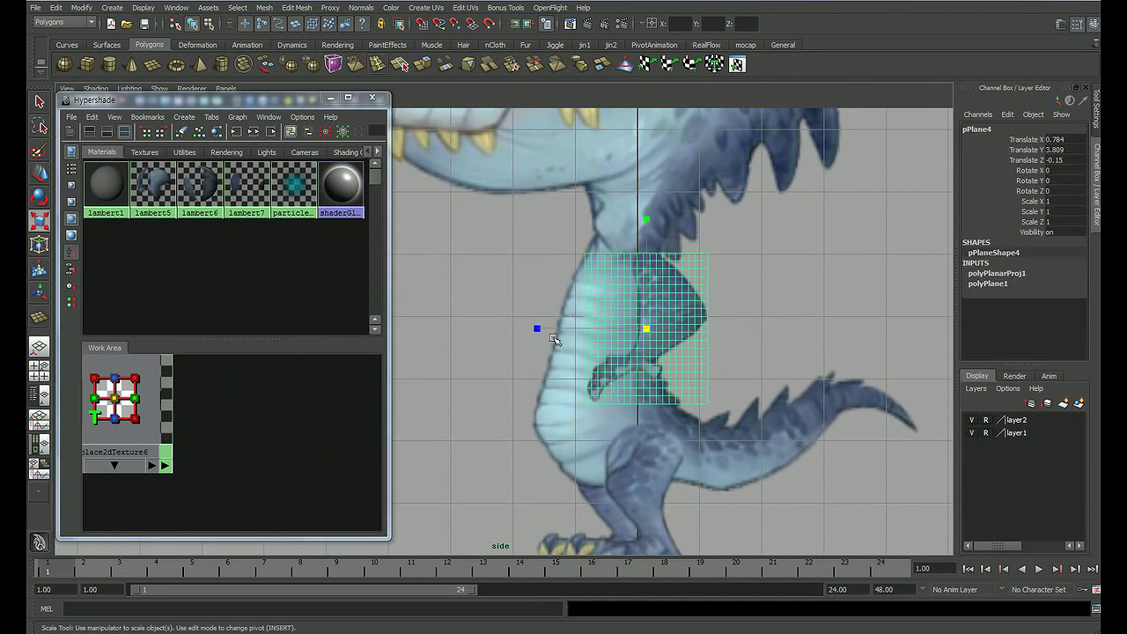
pyautogui.moveTo(539, 328)
pyautogui.mouseDown()
pyautogui.moveTo(648, 356)
pyautogui.moveTo(641, 330)
pyautogui.moveTo(630, 335)
pyautogui.mouseUp()
pyautogui.press('w')
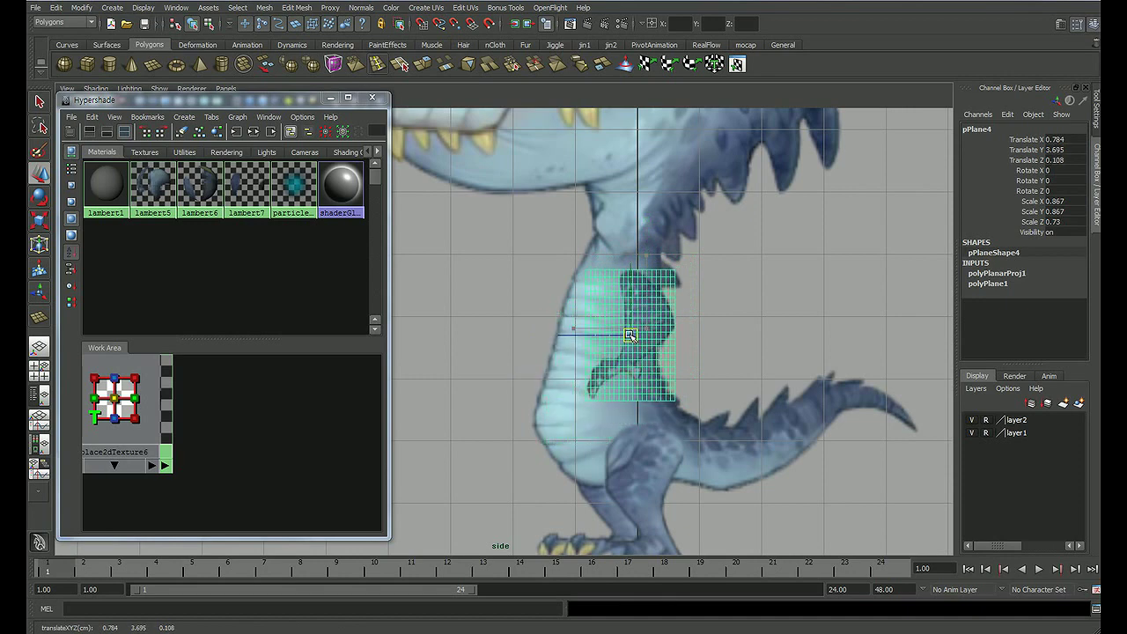
# Step: Nudge the arm plane upward so it sits over the arm
pyautogui.click(740, 333)
pyautogui.scroll(-3, 749, 357)
pyautogui.scroll(-3, 669, 370)
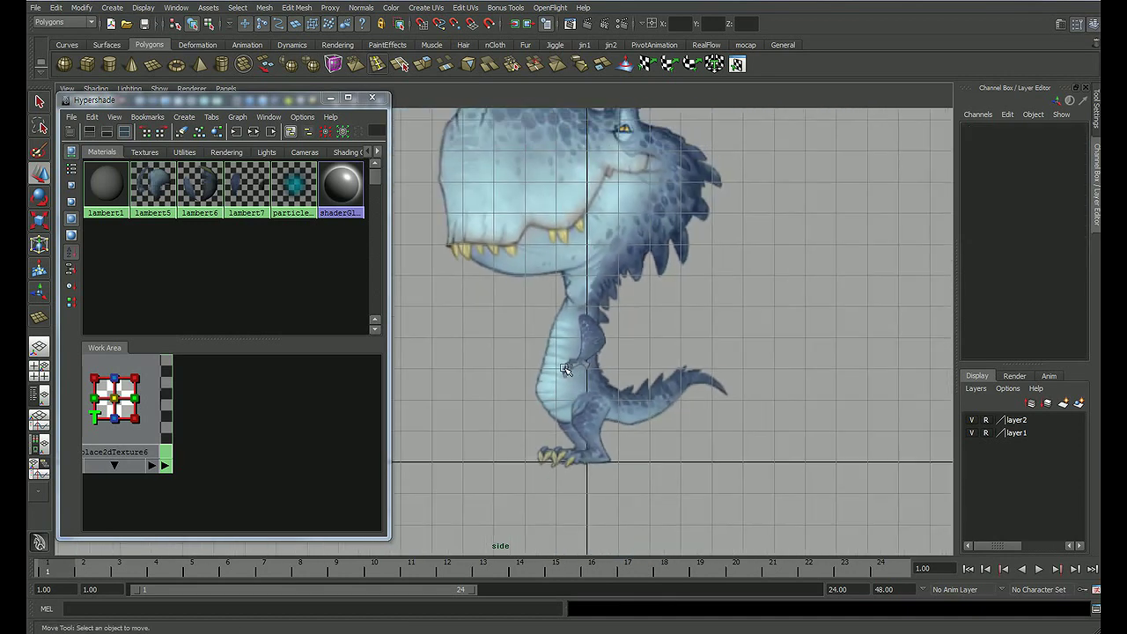
pyautogui.scroll(1, 565, 370)
pyautogui.scroll(3, 496, 370)
pyautogui.scroll(2, 616, 335)
pyautogui.scroll(2, 659, 312)
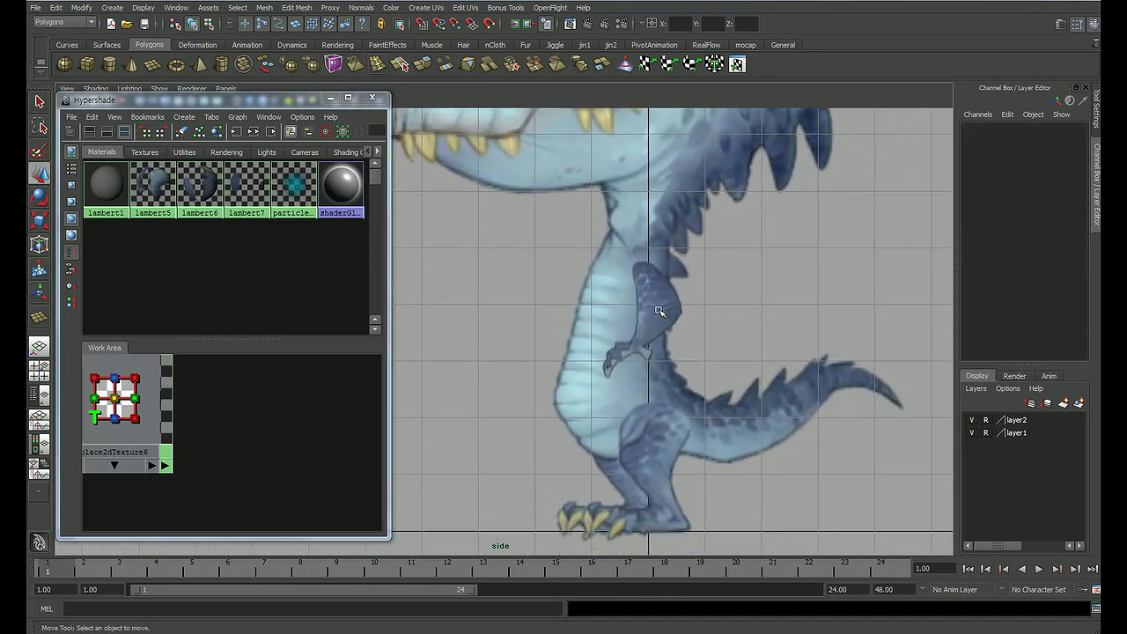
pyautogui.click(660, 312)
pyautogui.moveTo(644, 321); pyautogui.dragTo(645, 309)
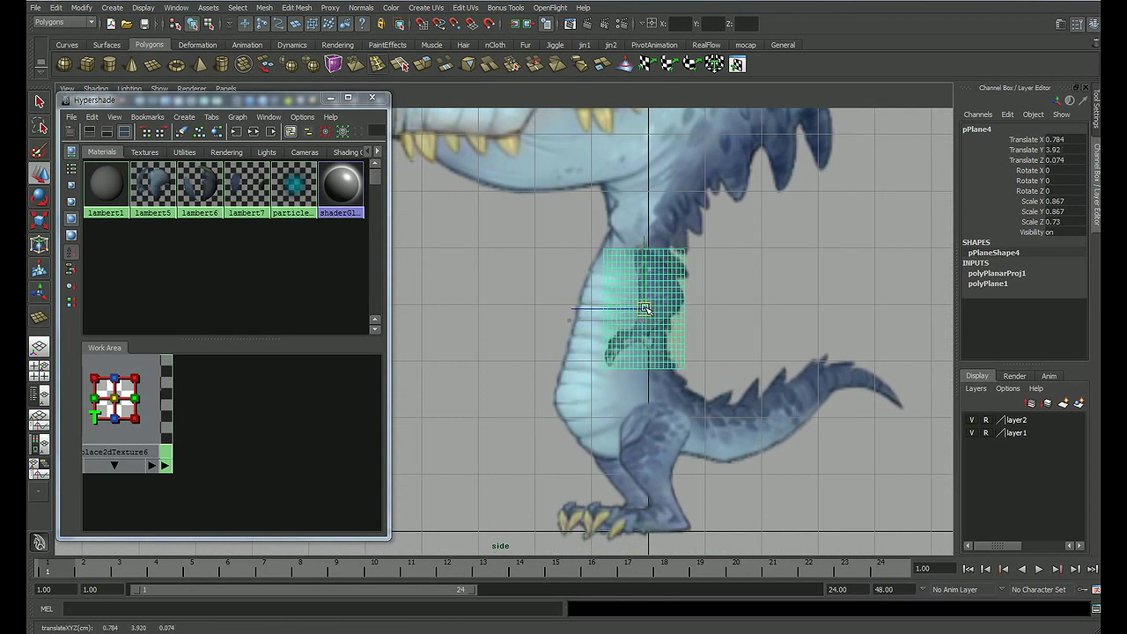
pyautogui.click(731, 317)
# Step: Enlarge the arm plane slightly, to about 0.974 × 0.974 × 0.82 scale
pyautogui.keyDown('alt'); pyautogui.moveTo(757, 323); pyautogui.dragTo(837, 344, button='middle'); pyautogui.keyUp('alt')
pyautogui.moveTo(837, 344)
pyautogui.keyDown('alt'); pyautogui.mouseDown(button='right')
pyautogui.moveTo(516, 372)
pyautogui.moveTo(745, 353)
pyautogui.moveTo(714, 358)
pyautogui.mouseUp(button='right'); pyautogui.keyUp('alt')
pyautogui.scroll(1, 714, 357)
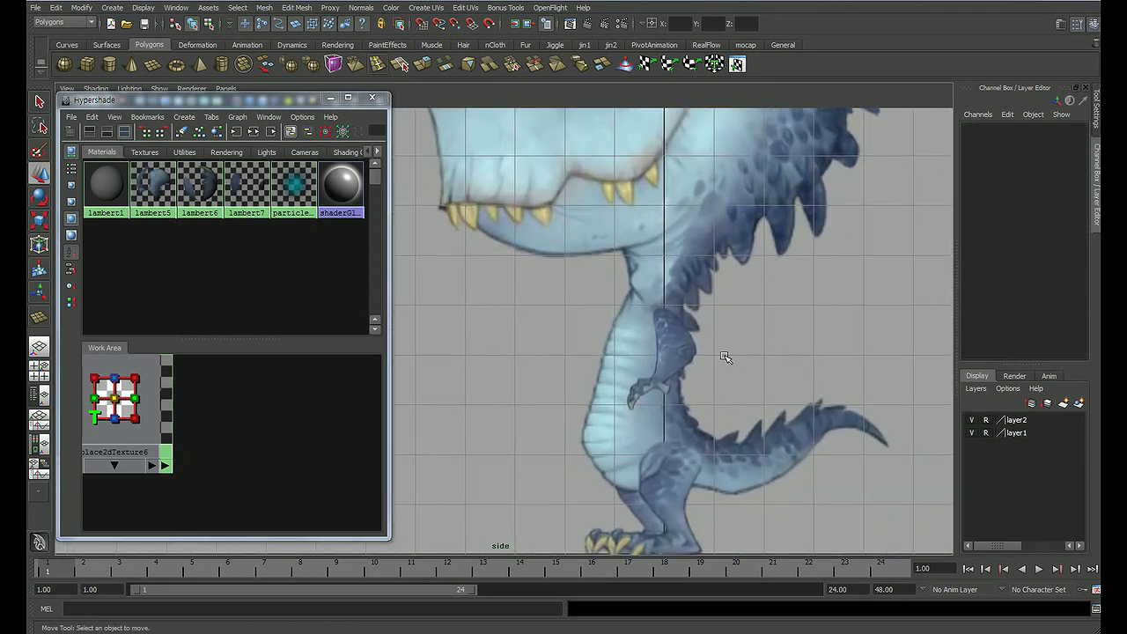
pyautogui.scroll(1, 730, 352)
pyautogui.scroll(1, 772, 372)
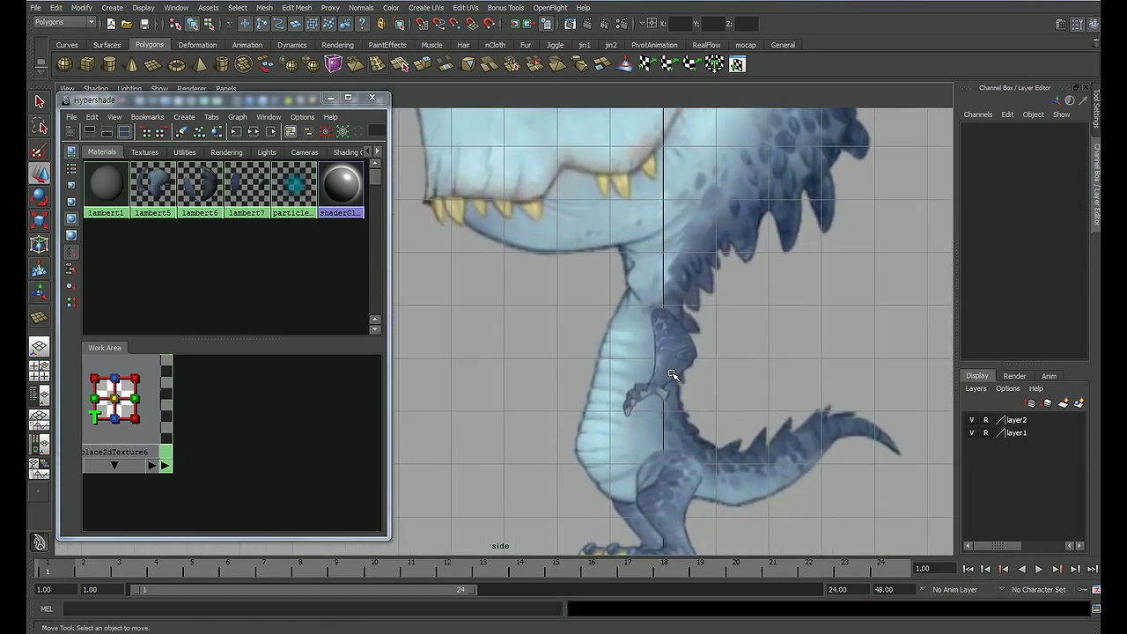
pyautogui.click(671, 375)
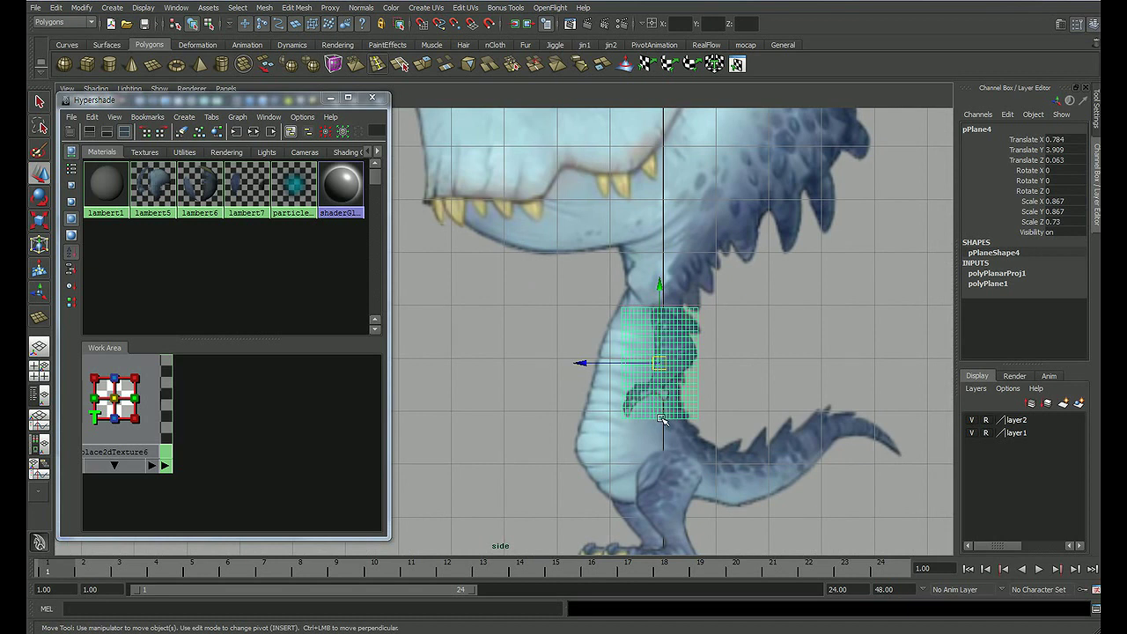
pyautogui.press('r')
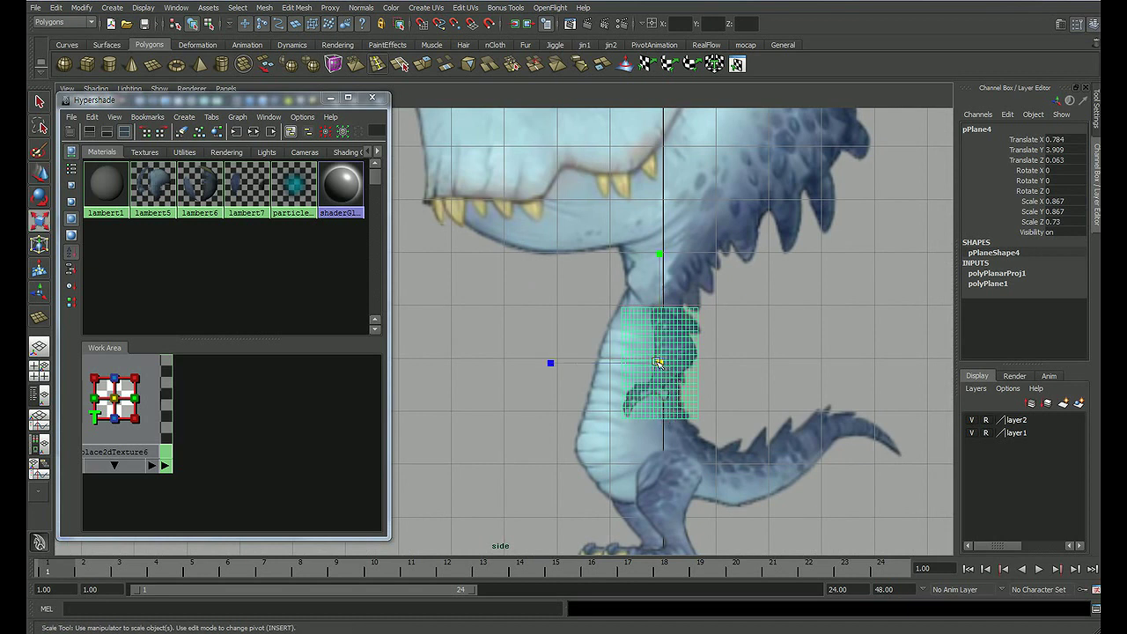
pyautogui.moveTo(661, 364); pyautogui.dragTo(665, 371)
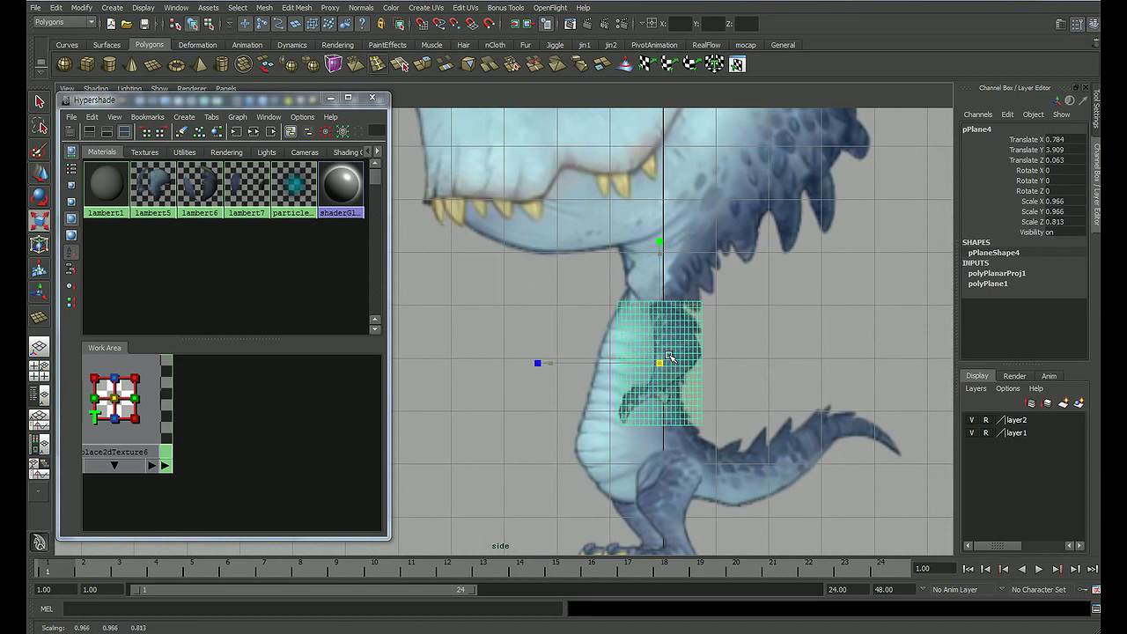
pyautogui.press('w')
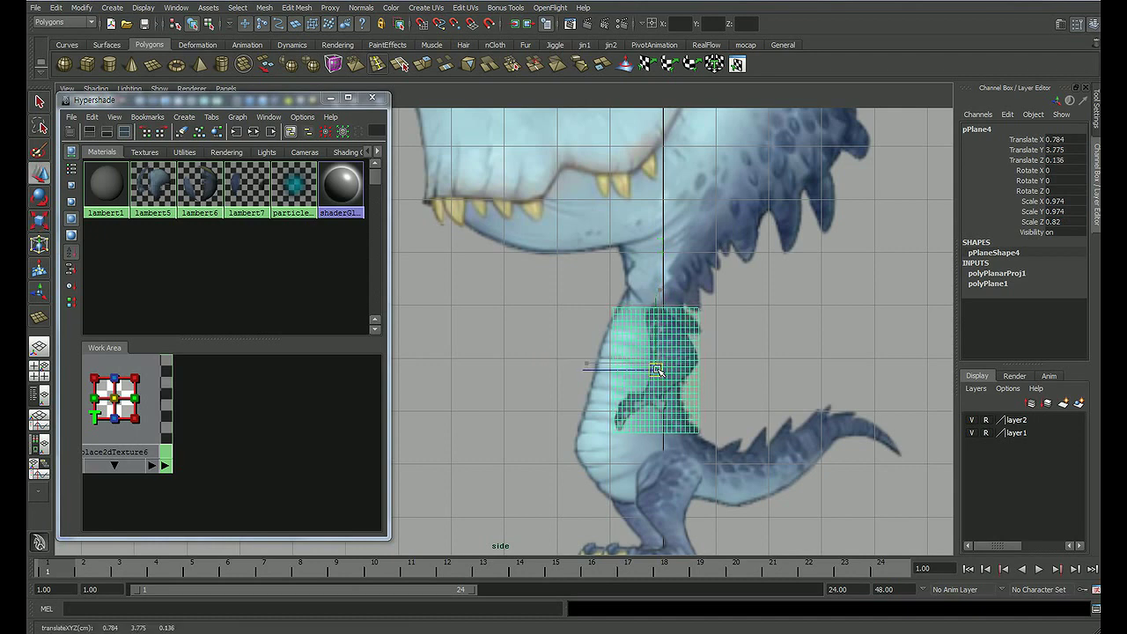
# Step: Check the arm plane's fit on the whole dinosaur, then show four viewports
pyautogui.click(735, 368)
pyautogui.keyDown('alt'); pyautogui.moveTo(775, 355); pyautogui.dragTo(571, 362, button='right'); pyautogui.keyUp('alt')
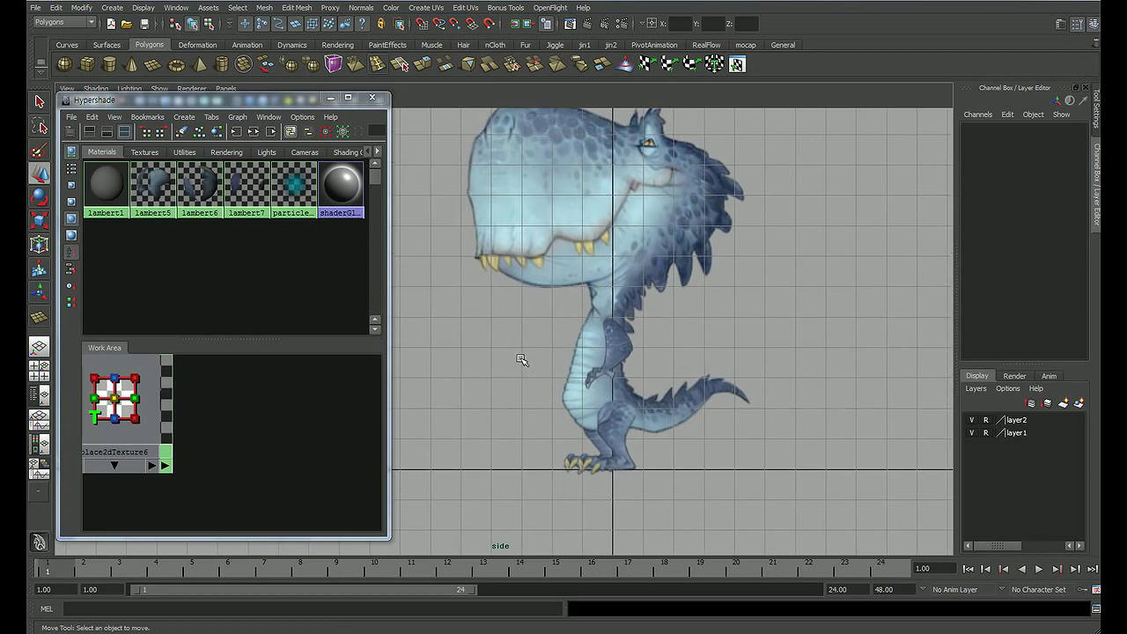
pyautogui.scroll(3, 519, 366)
pyautogui.scroll(1, 519, 365)
pyautogui.click(655, 346)
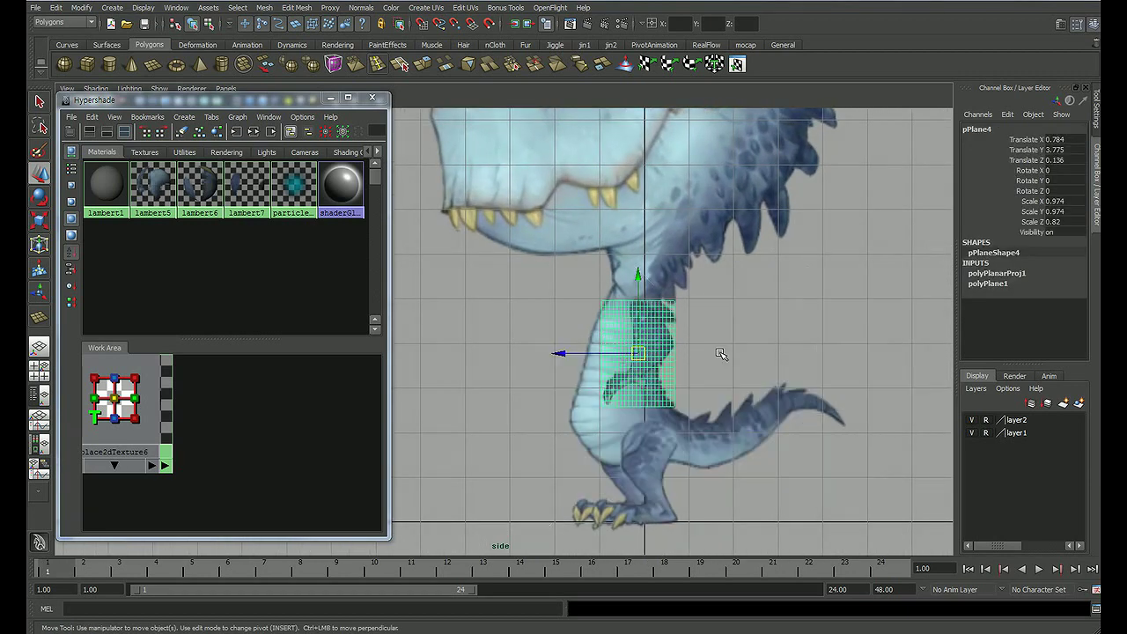
pyautogui.press('space')
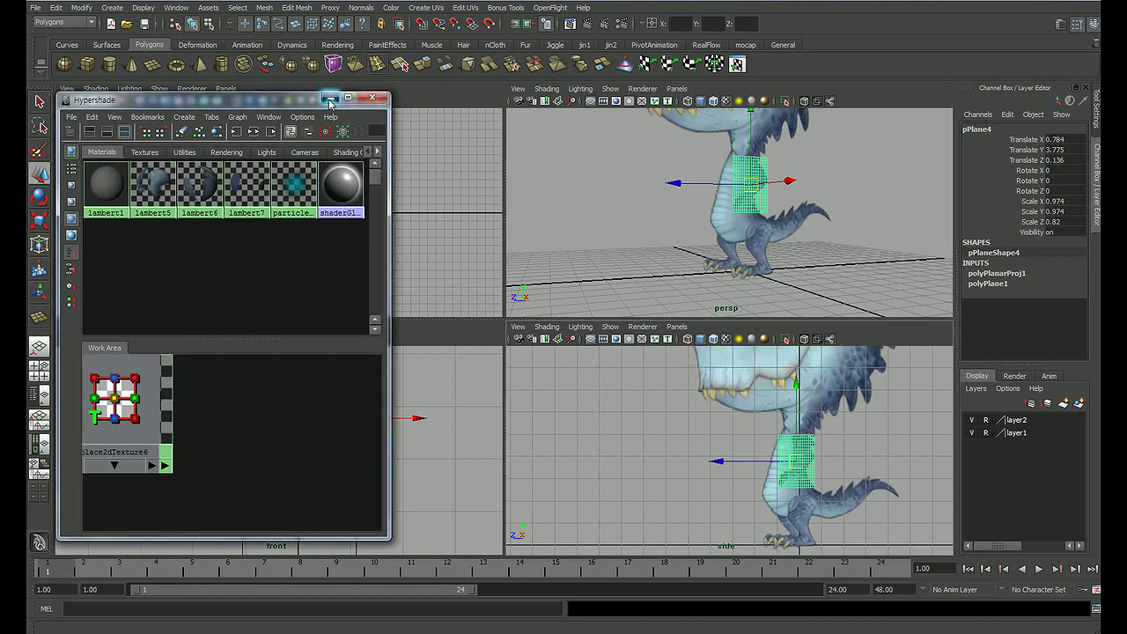
# Step: Open the Outliner and duplicate pPlane4 as pPlane5 at Translate X -0.76, Z 0.916
pyautogui.click(330, 97)
pyautogui.hotkey('ctrl', 'd')
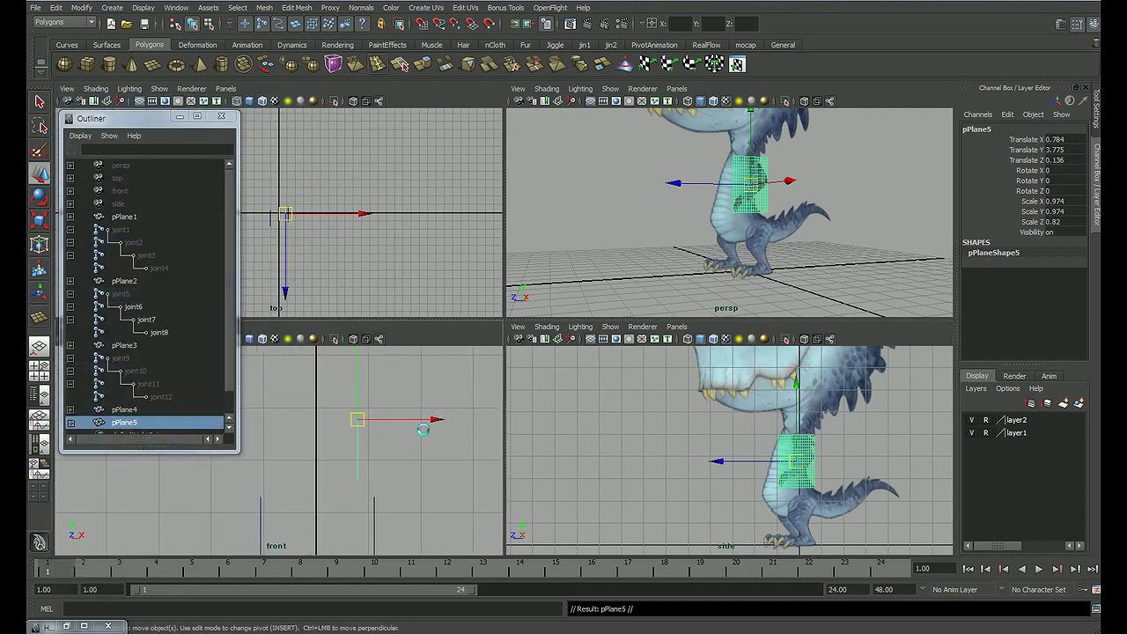
pyautogui.moveTo(428, 420); pyautogui.dragTo(355, 427)
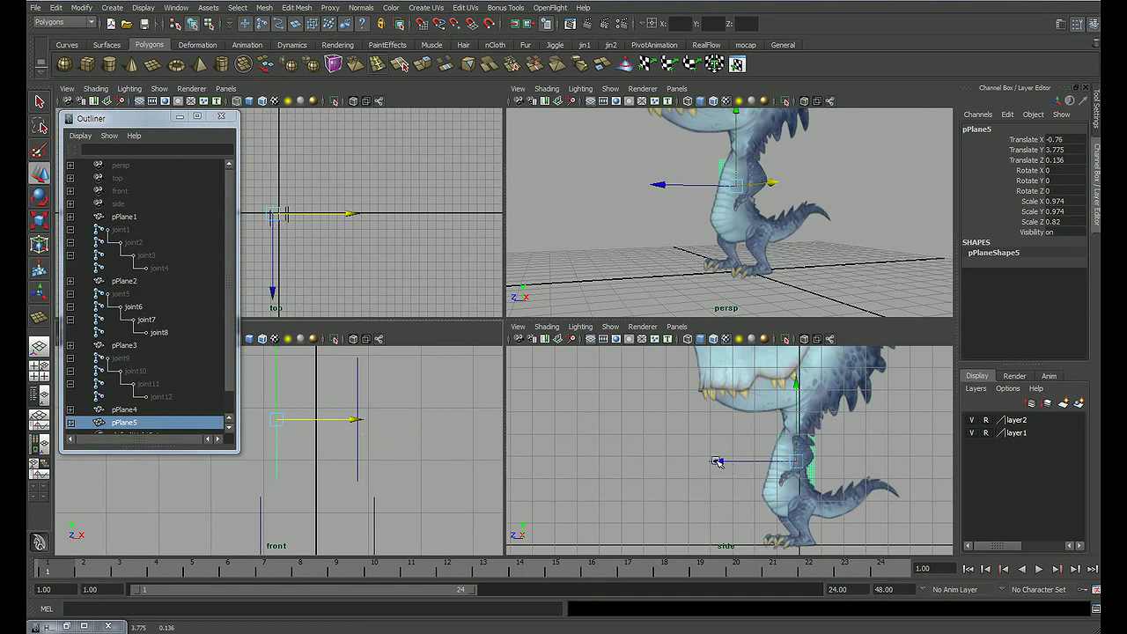
pyautogui.moveTo(718, 462); pyautogui.dragTo(705, 464)
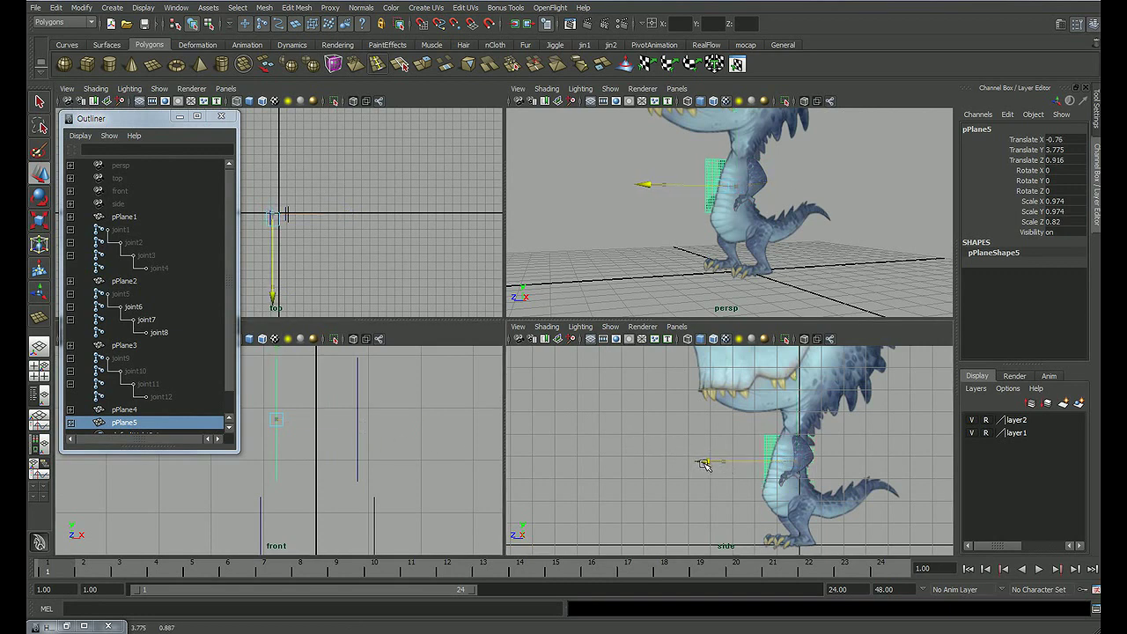
pyautogui.click(915, 437)
pyautogui.press('space')
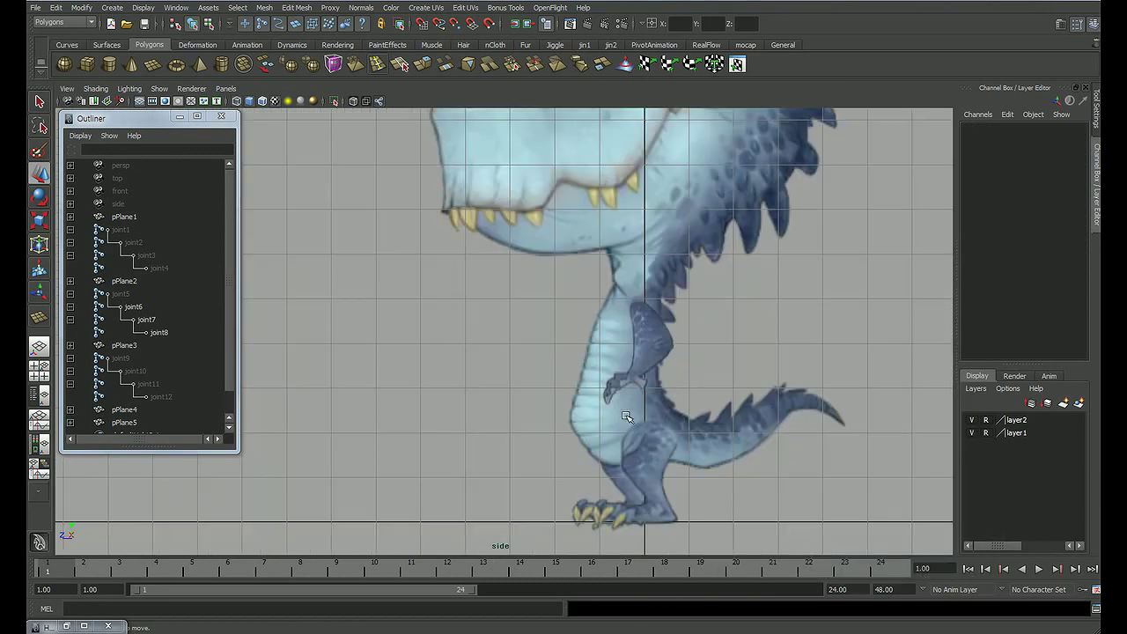
pyautogui.scroll(1, 554, 358)
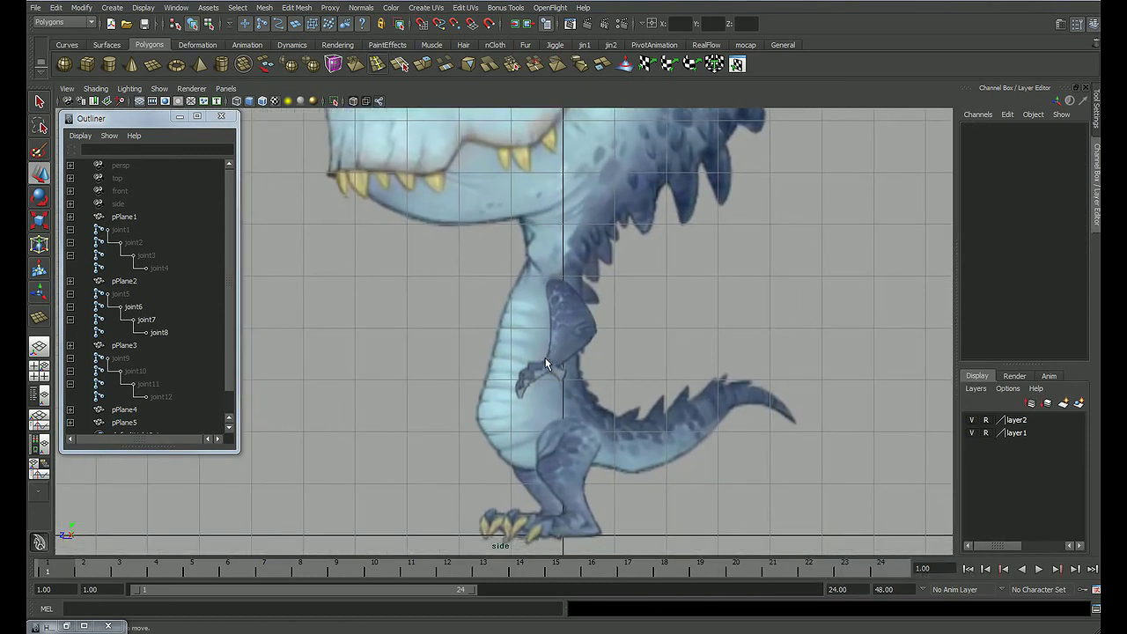
pyautogui.press('q')
pyautogui.scroll(1, 629, 350)
# Step: Hide the layer1 and layer2 image planes
pyautogui.click(972, 421)
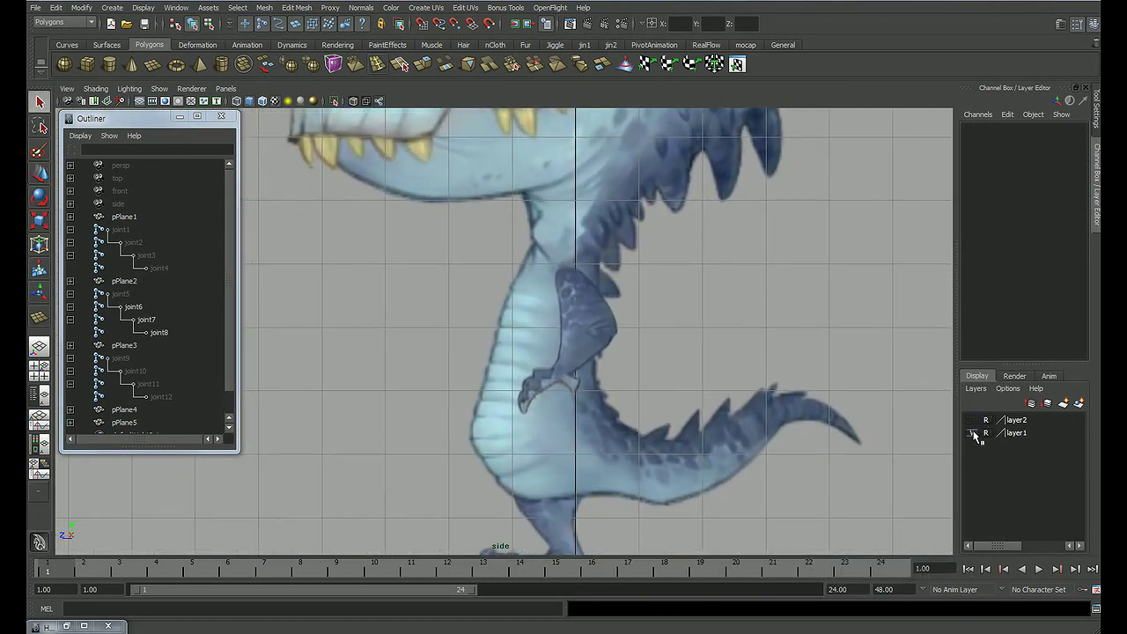
pyautogui.click(972, 433)
pyautogui.scroll(1, 473, 340)
pyautogui.scroll(2, 668, 333)
pyautogui.keyDown('alt'); pyautogui.moveTo(669, 333); pyautogui.dragTo(634, 321, button='middle'); pyautogui.keyUp('alt')
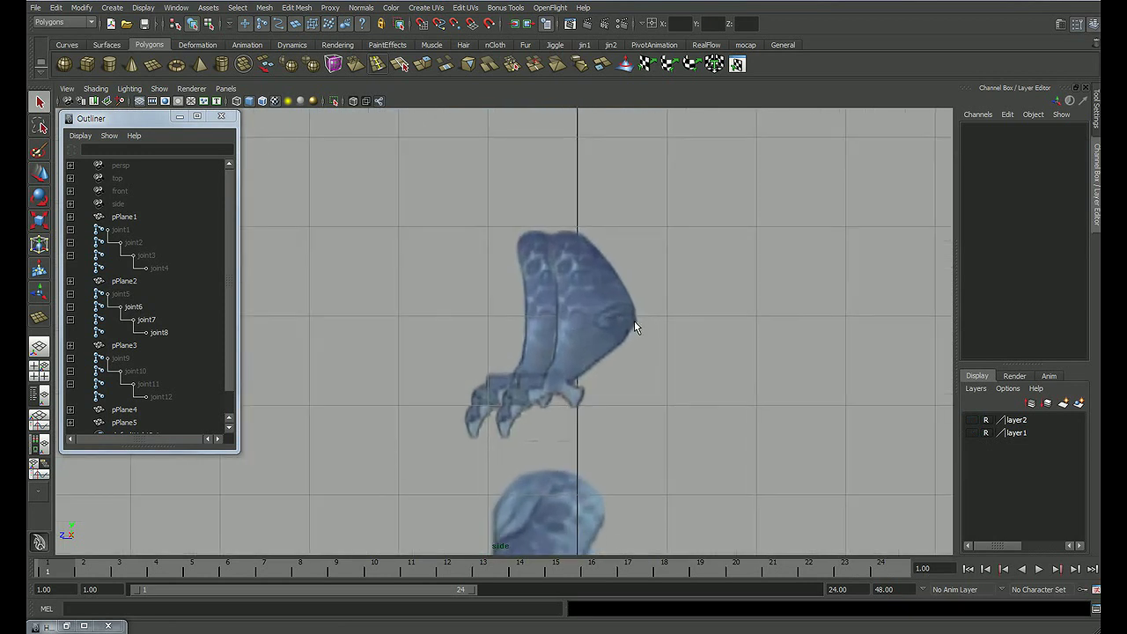
pyautogui.click(622, 332)
pyautogui.click(656, 277)
# Step: Draw a three-joint arm chain, joint13 to joint15, from shoulder to wrist
pyautogui.click(247, 45)
pyautogui.click(197, 63)
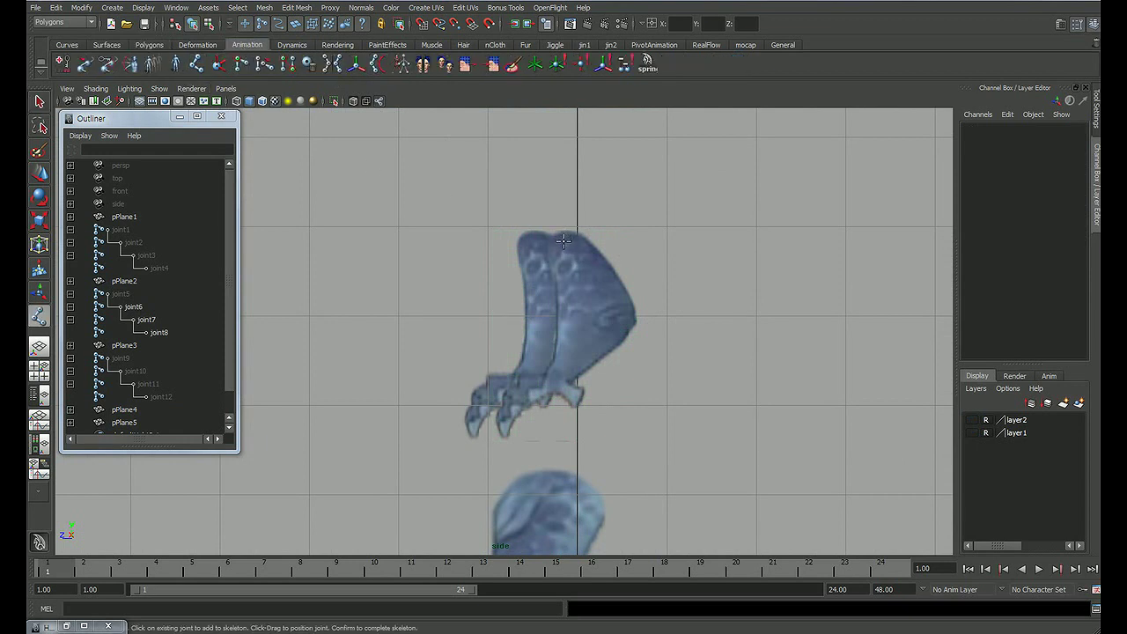
pyautogui.click(564, 240)
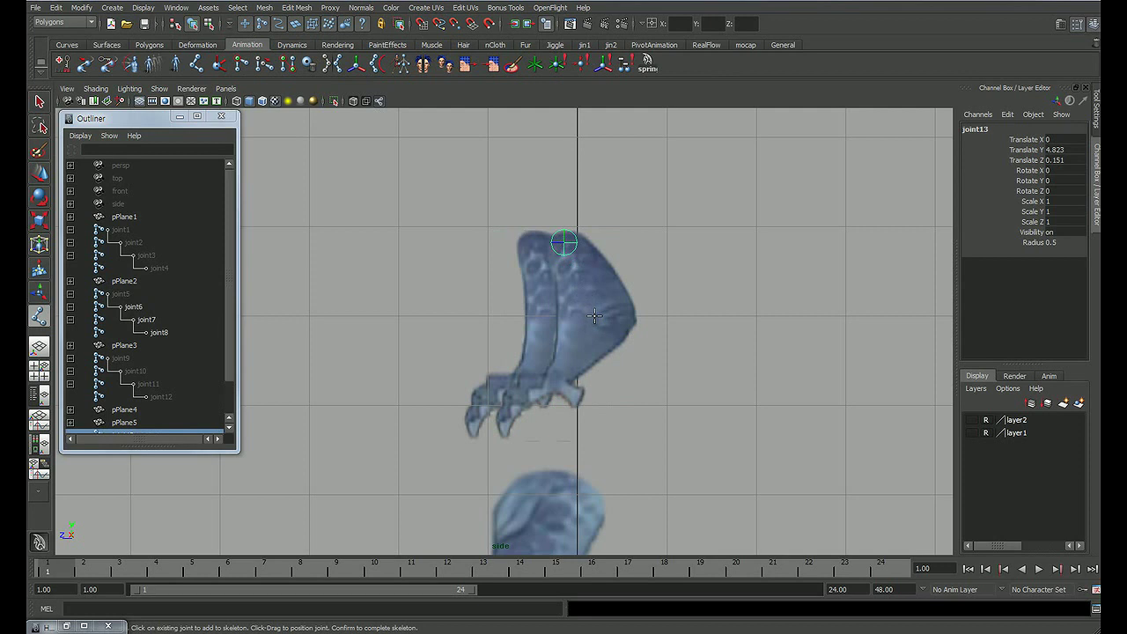
pyautogui.click(594, 316)
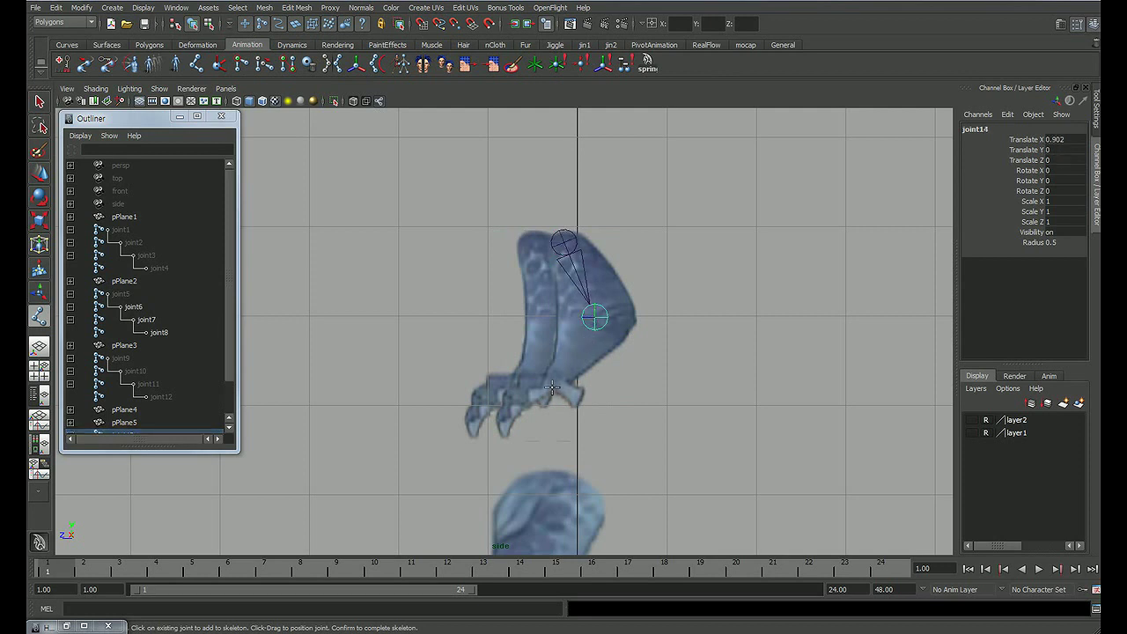
pyautogui.click(551, 388)
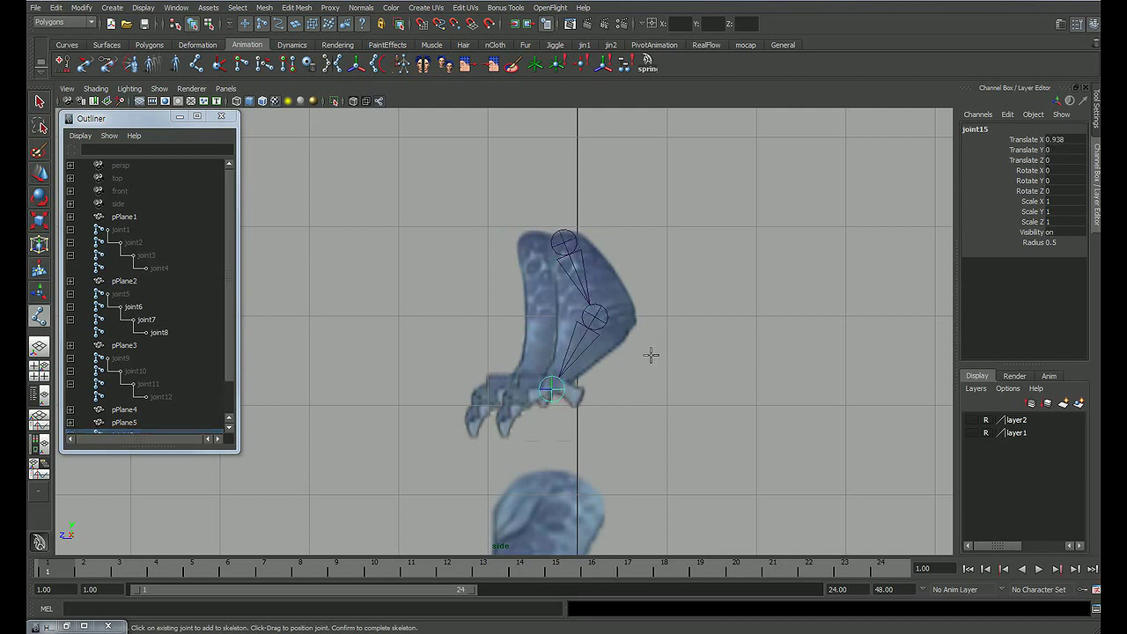
pyautogui.press('Return')
pyautogui.press('w')
pyautogui.press('space')
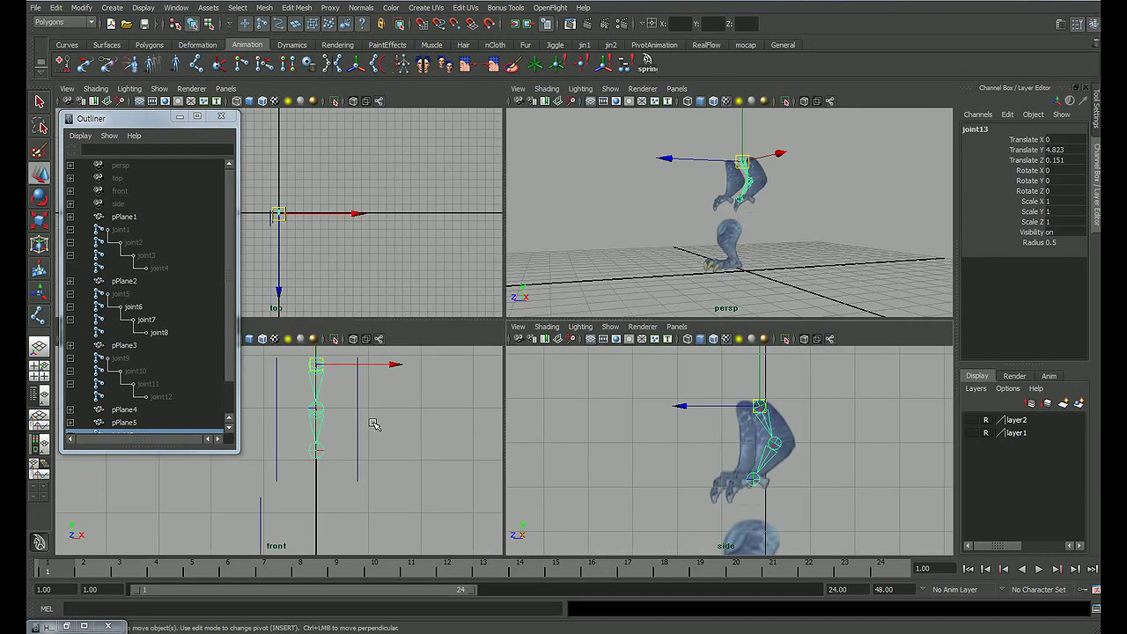
# Step: Fit joint13 into the arm plane, mirror the chain, and move joint16 to X -0.747, Z 0.475
pyautogui.moveTo(377, 366); pyautogui.dragTo(407, 368)
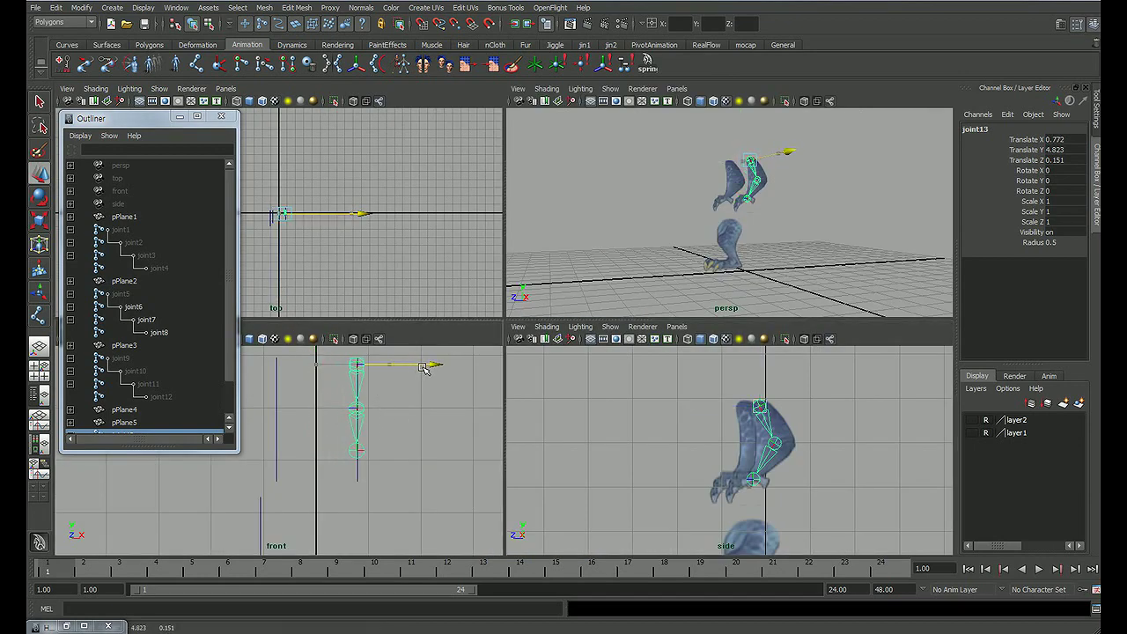
pyautogui.moveTo(419, 368); pyautogui.dragTo(418, 376, button='middle')
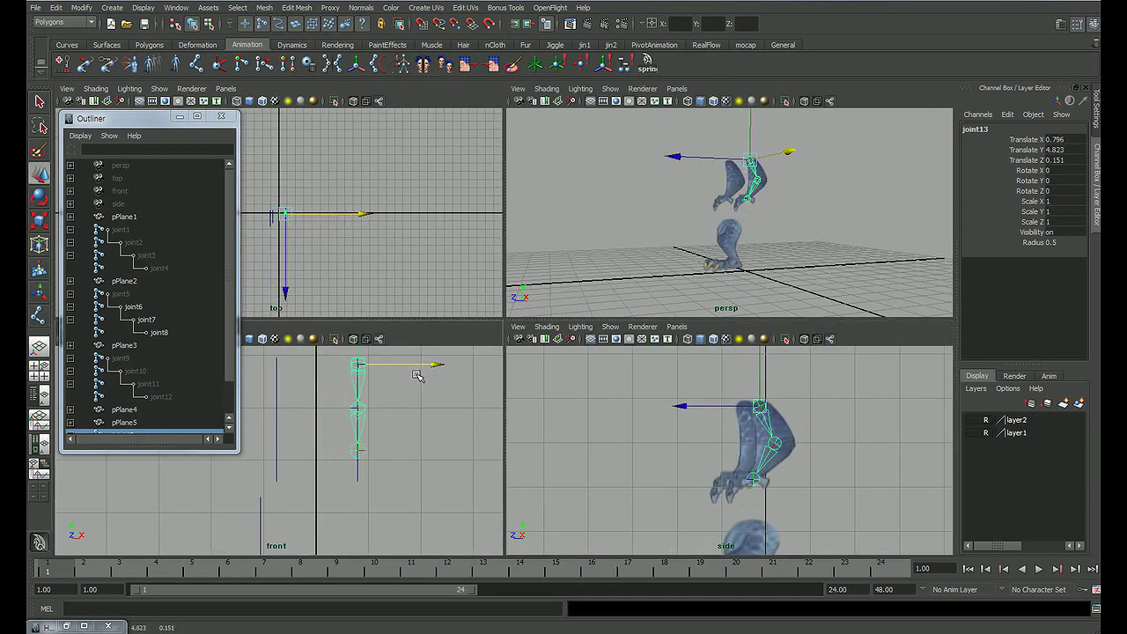
pyautogui.press('g')
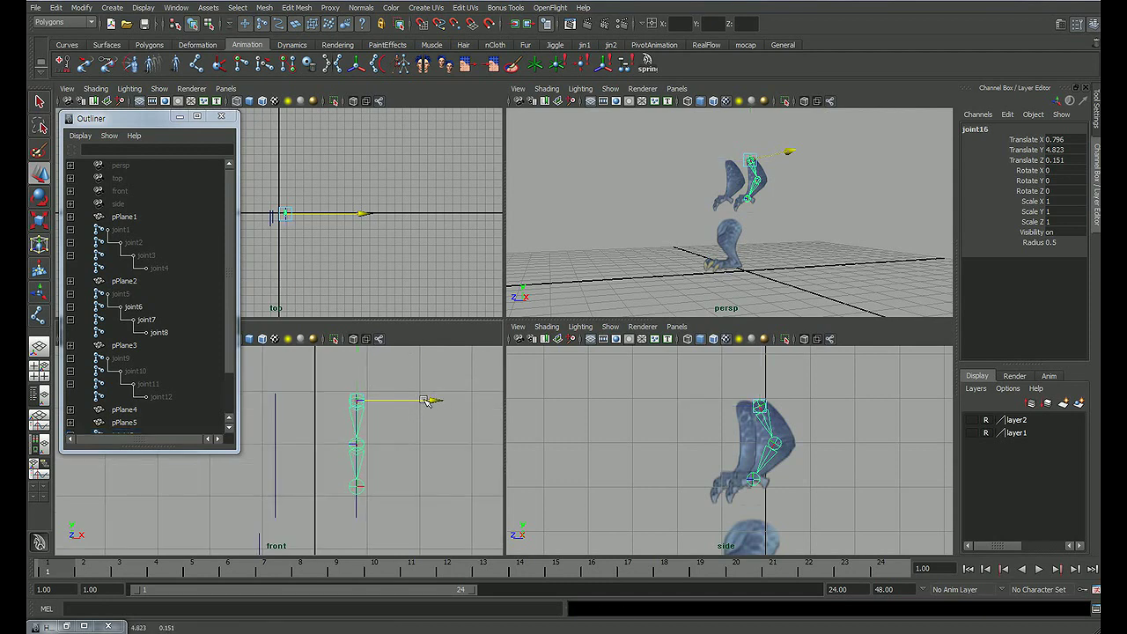
pyautogui.press('space')
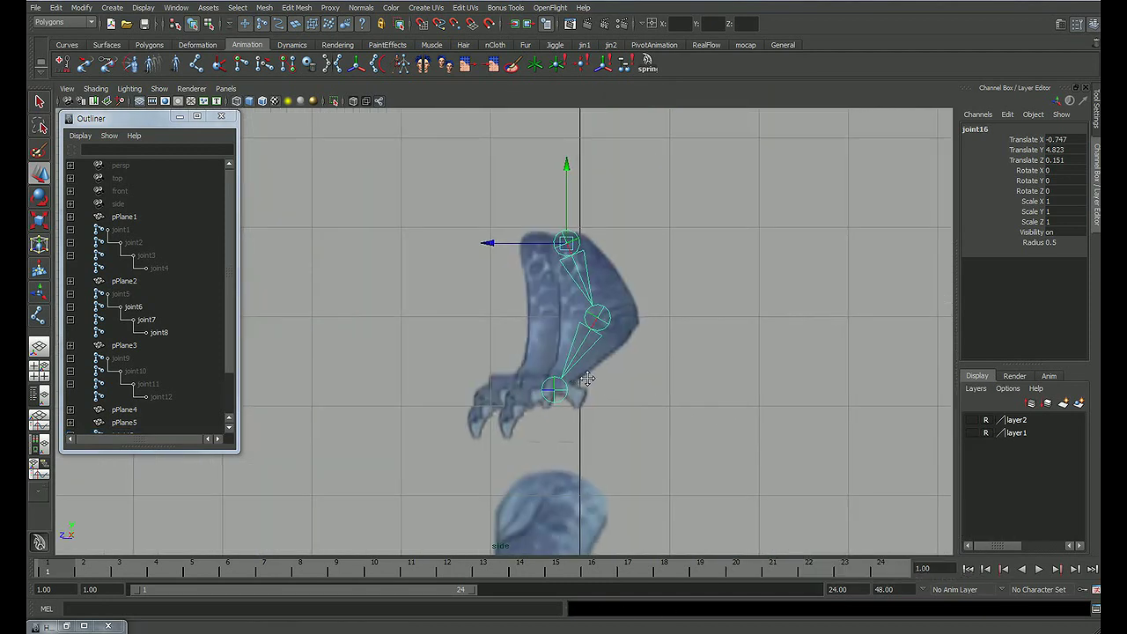
pyautogui.moveTo(516, 252); pyautogui.dragTo(489, 254)
# Step: Inspect both arm chains in perspective and select the first arm's joint chain
pyautogui.press('space')
pyautogui.press('space')
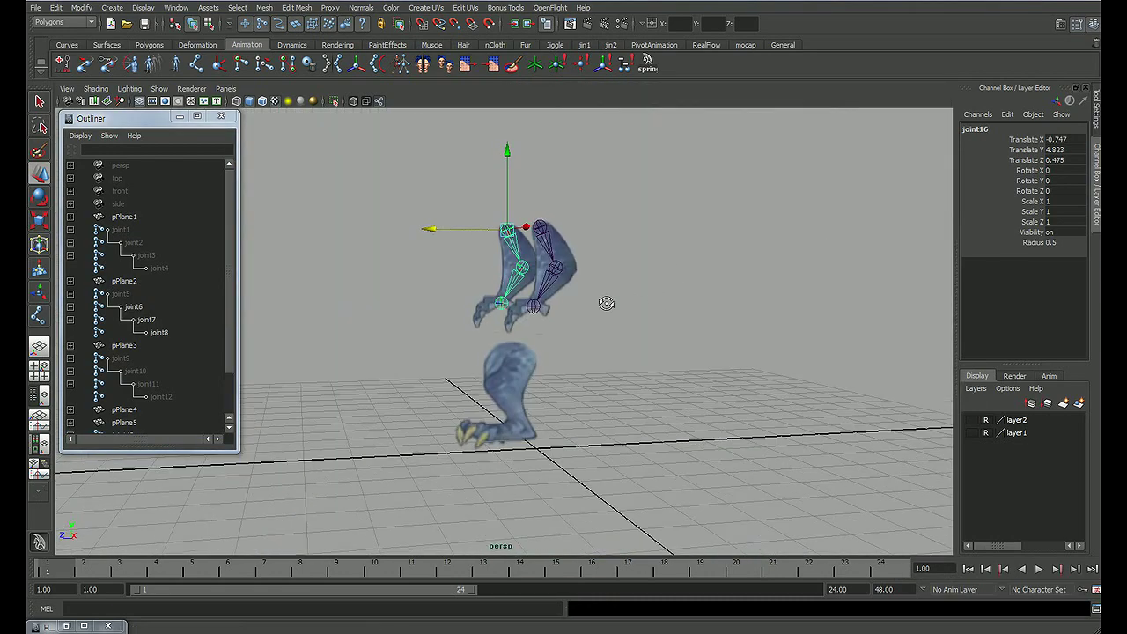
pyautogui.moveTo(604, 305)
pyautogui.keyDown('alt'); pyautogui.mouseDown()
pyautogui.moveTo(674, 312)
pyautogui.moveTo(471, 318)
pyautogui.moveTo(674, 373)
pyautogui.mouseUp(); pyautogui.keyUp('alt')
pyautogui.scroll(3, 675, 366)
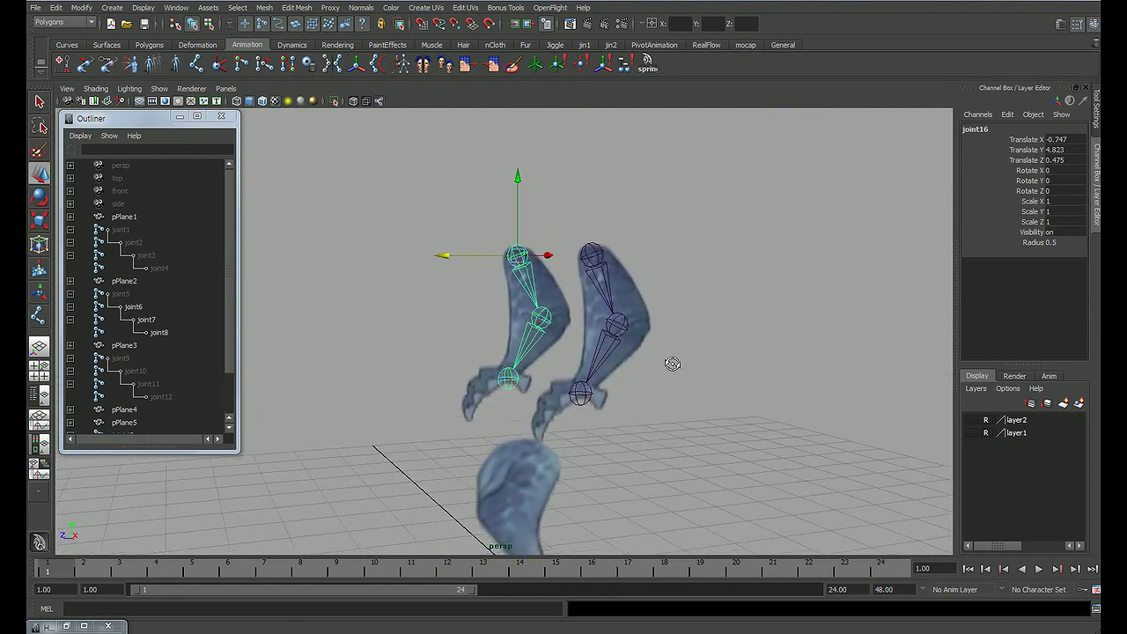
pyautogui.press('q')
pyautogui.click(718, 292)
pyautogui.keyDown('alt'); pyautogui.moveTo(666, 329); pyautogui.dragTo(641, 334); pyautogui.keyUp('alt')
pyautogui.click(595, 262)
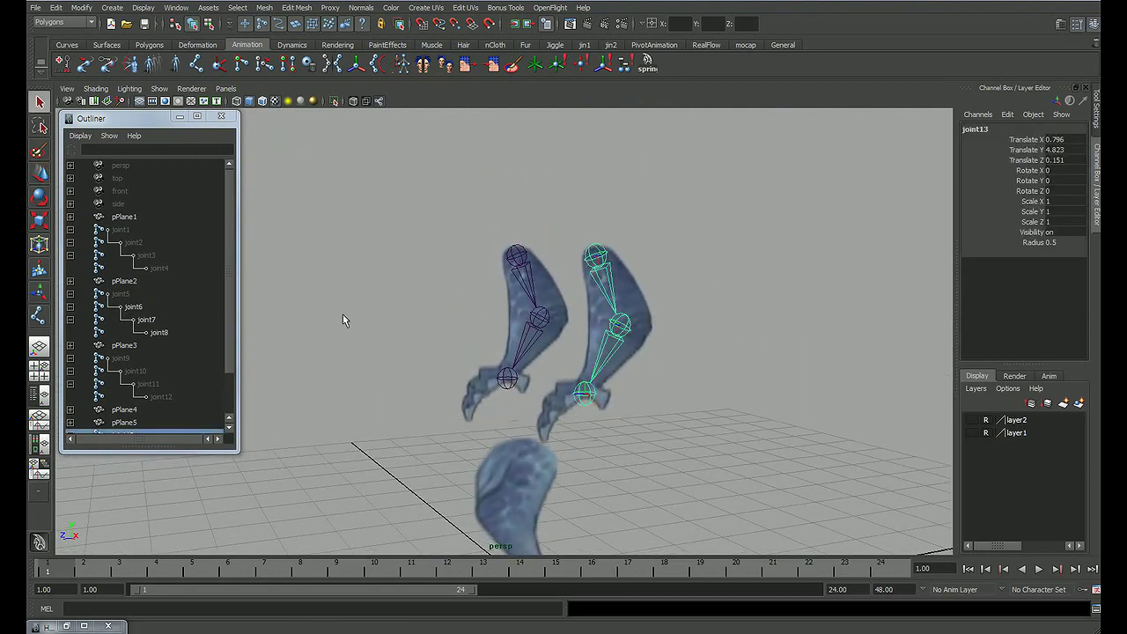
pyautogui.scroll(-2, 228, 346)
# Step: Smooth-bind pPlane4 to joint13 and joint14 from the Animation menu set
pyautogui.click(71, 385)
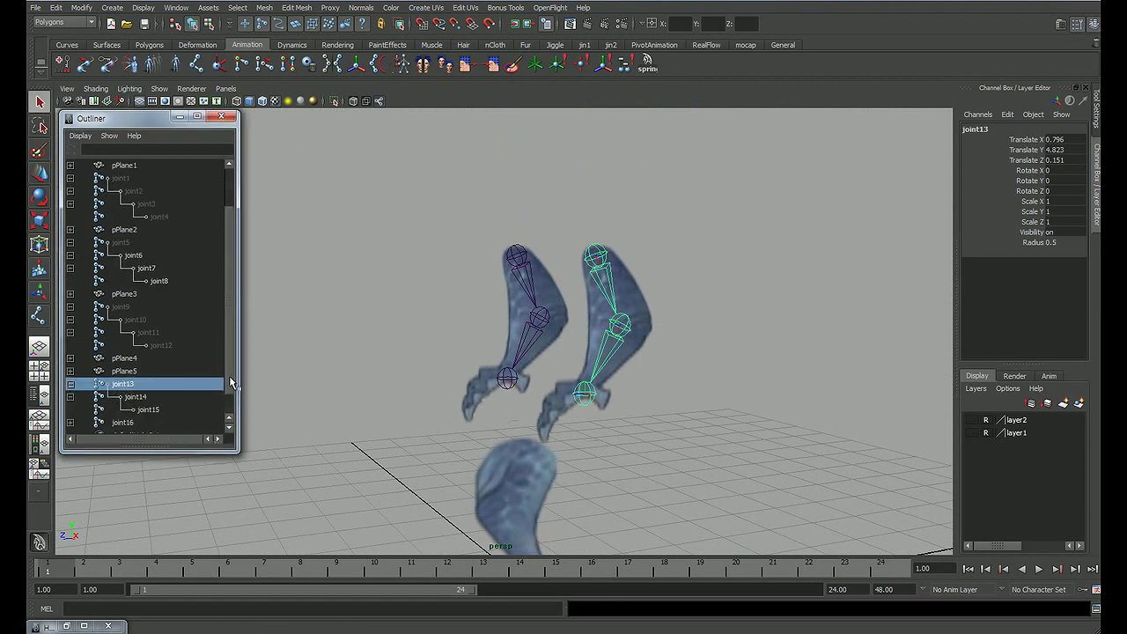
pyautogui.scroll(-1, 181, 405)
pyautogui.keyDown('ctrl'); pyautogui.click(135, 370); pyautogui.keyUp('ctrl')
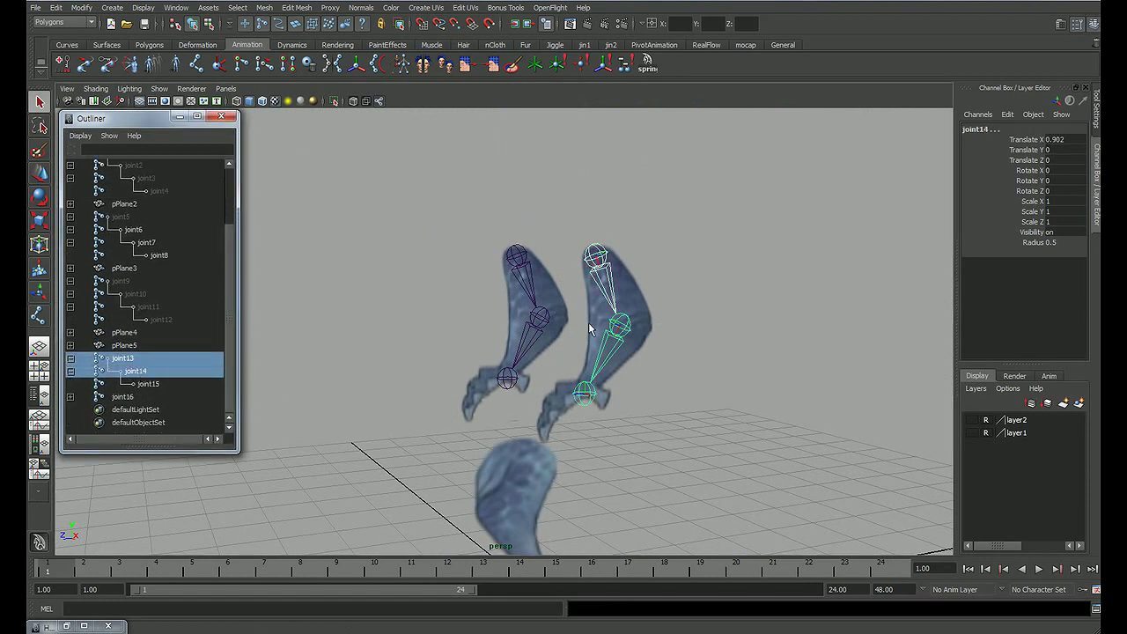
pyautogui.keyDown('shift'); pyautogui.click(641, 308); pyautogui.keyUp('shift')
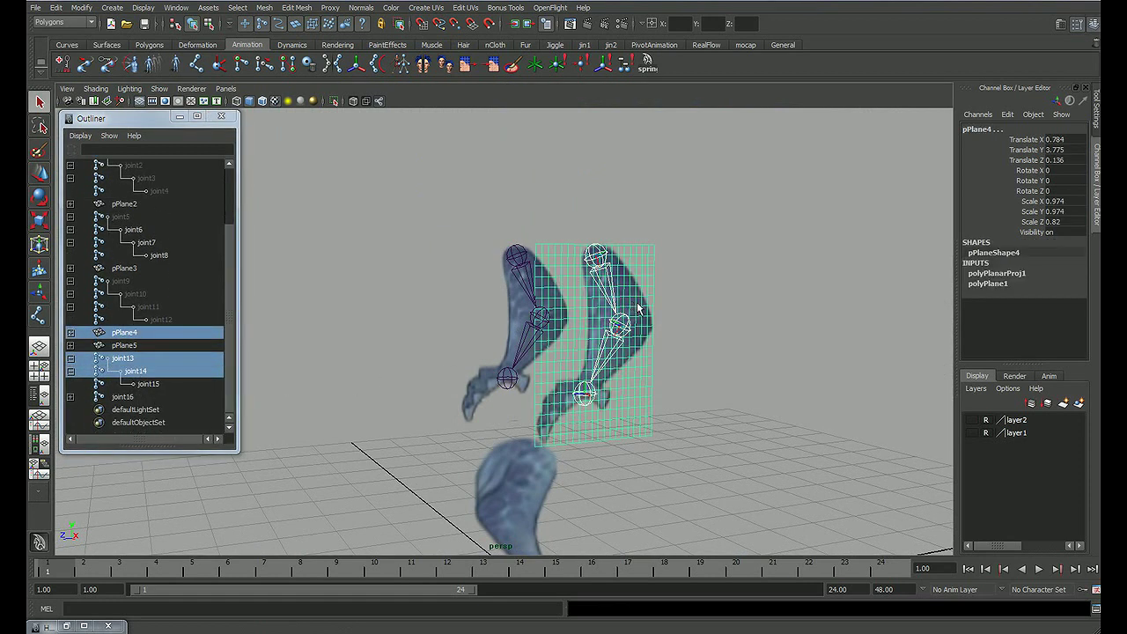
pyautogui.click(86, 23)
pyautogui.click(53, 21)
pyautogui.click(487, 8)
pyautogui.moveTo(507, 26)
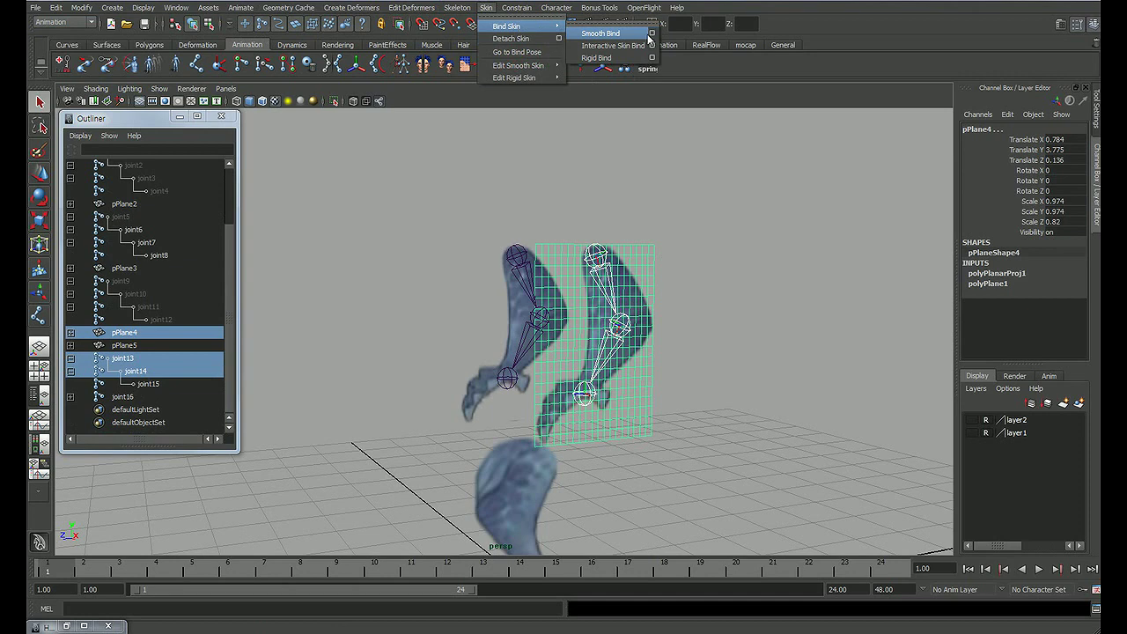
pyautogui.click(639, 38)
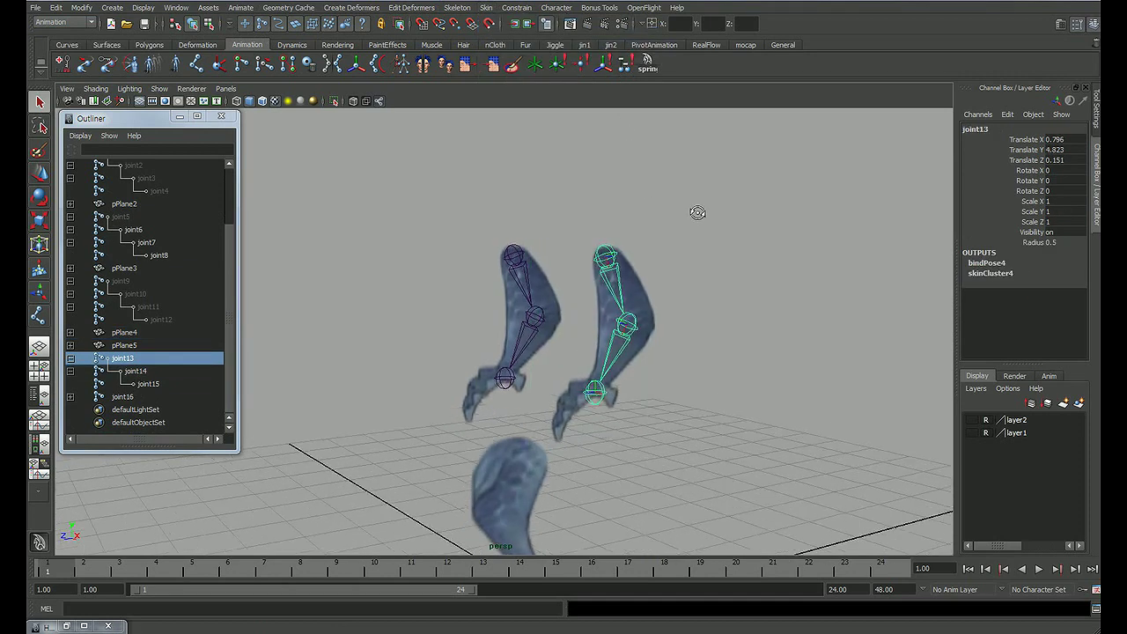
# Step: Rotate joint14 to test that the arm plane bends with it
pyautogui.click(590, 358)
pyautogui.press('e')
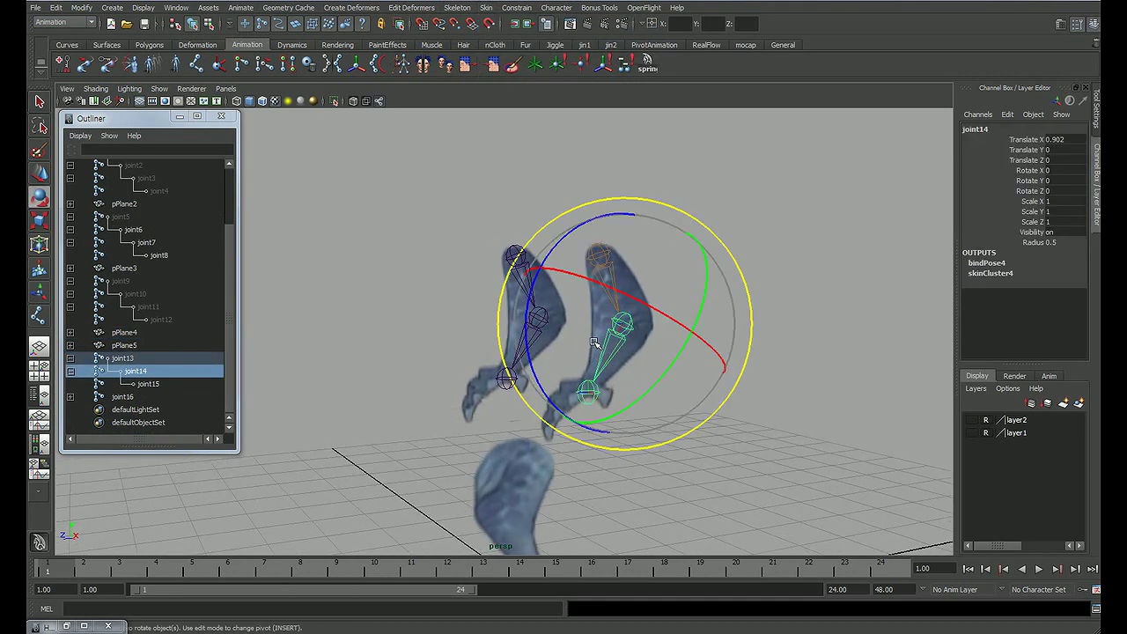
pyautogui.moveTo(539, 377)
pyautogui.mouseDown()
pyautogui.moveTo(542, 403)
pyautogui.moveTo(564, 379)
pyautogui.mouseUp()
pyautogui.click(856, 285)
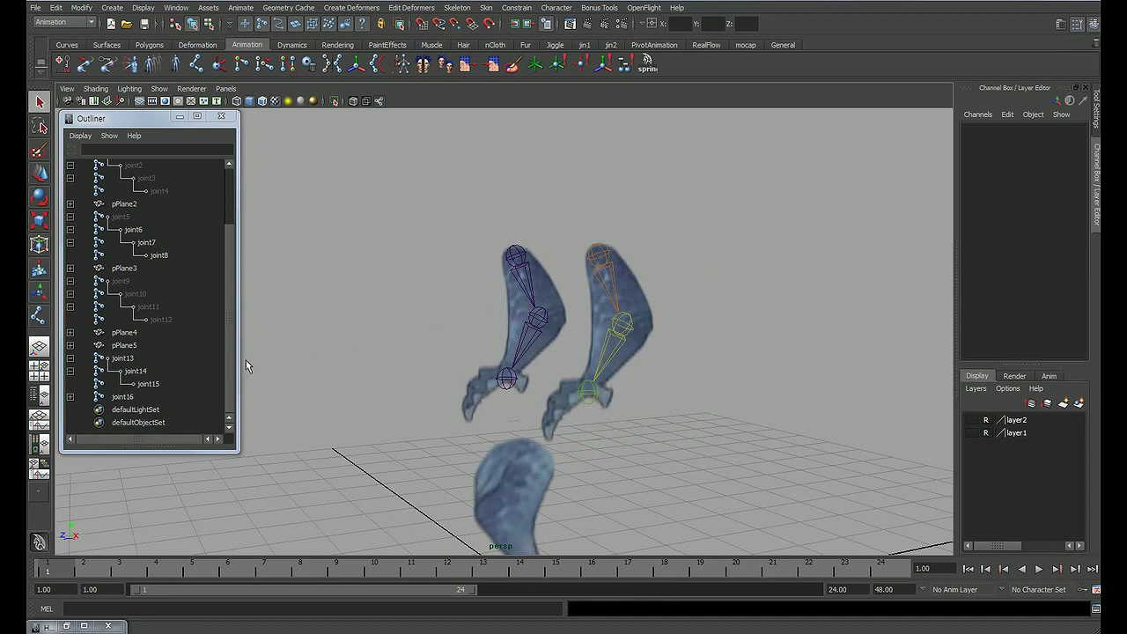
# Step: Smooth-bind leg plane pPlane5 to the mirrored joint16 chain with joint14 selected
pyautogui.click(528, 287)
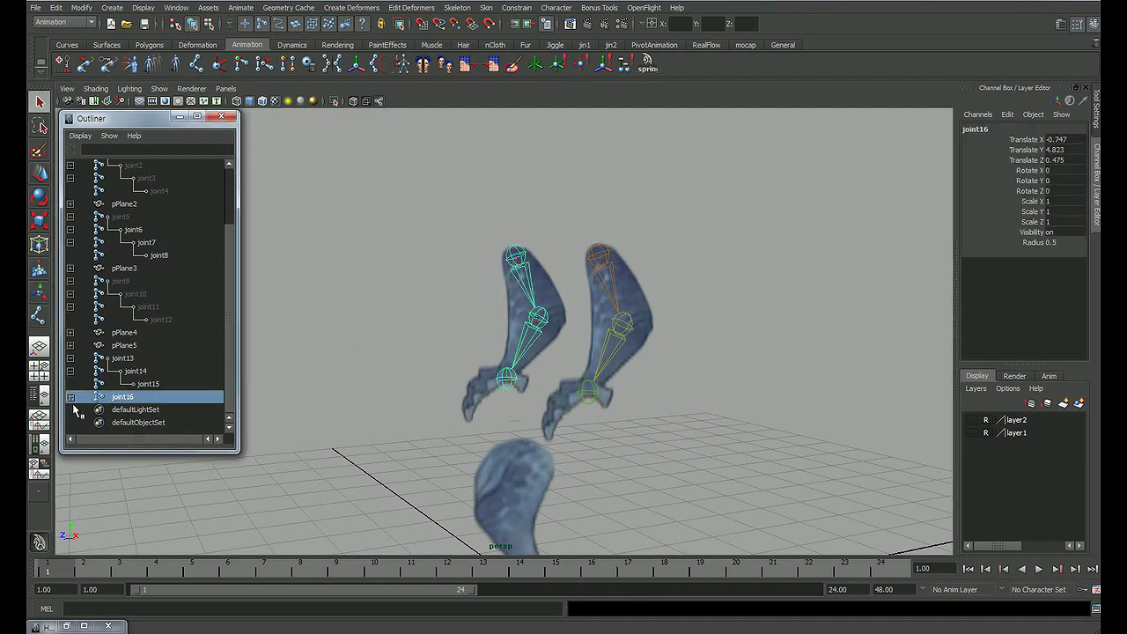
pyautogui.scroll(-1, 176, 424)
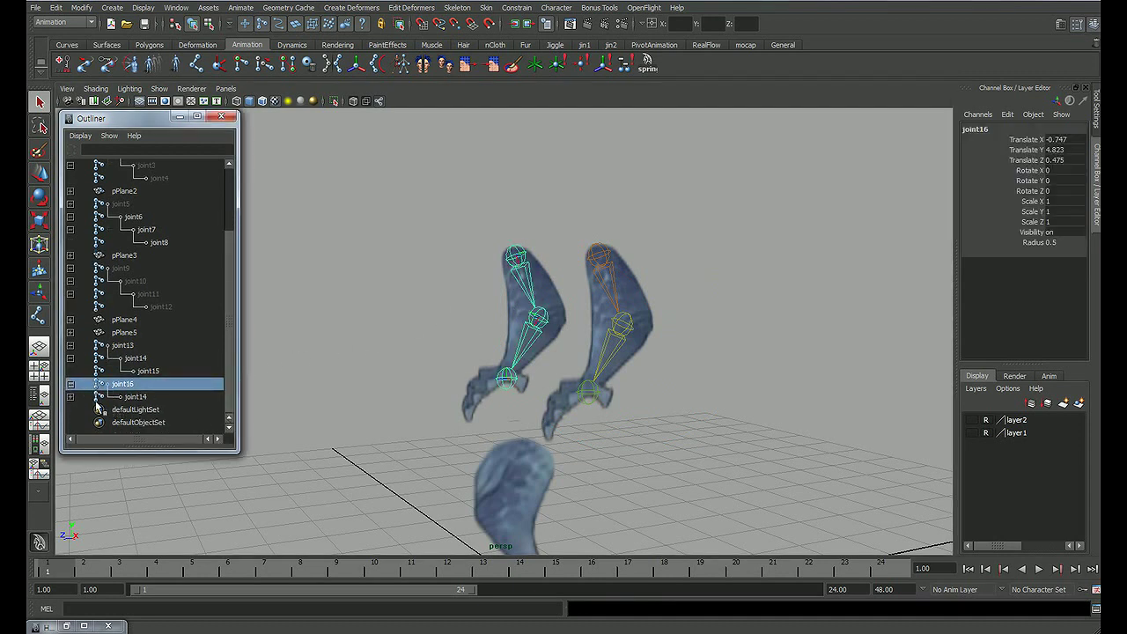
pyautogui.click(71, 385)
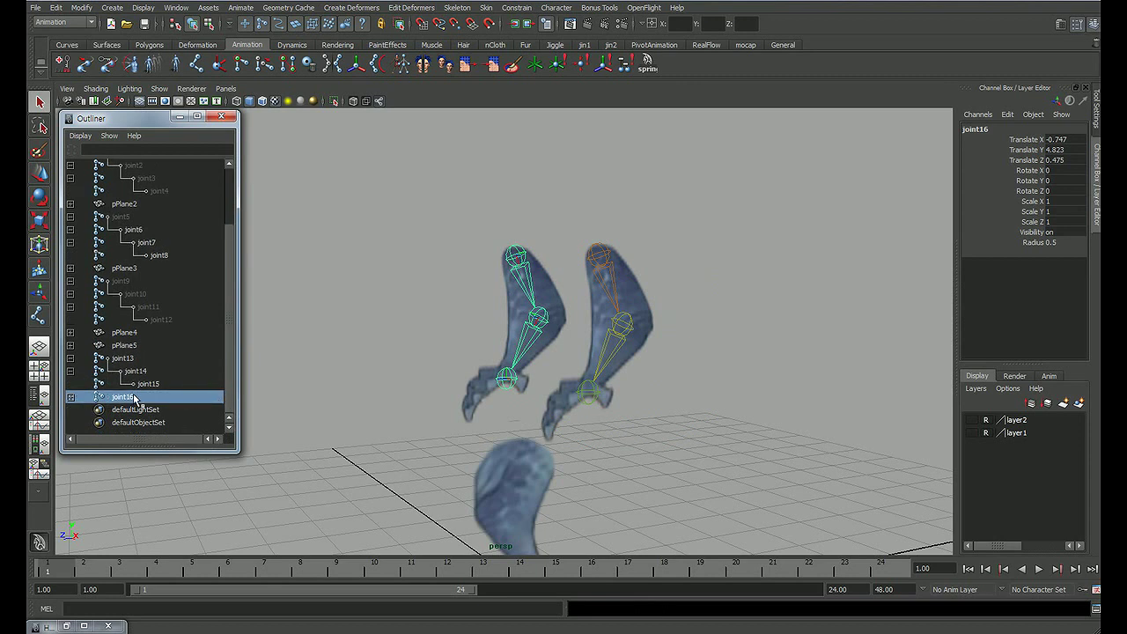
pyautogui.click(71, 398)
pyautogui.click(227, 428)
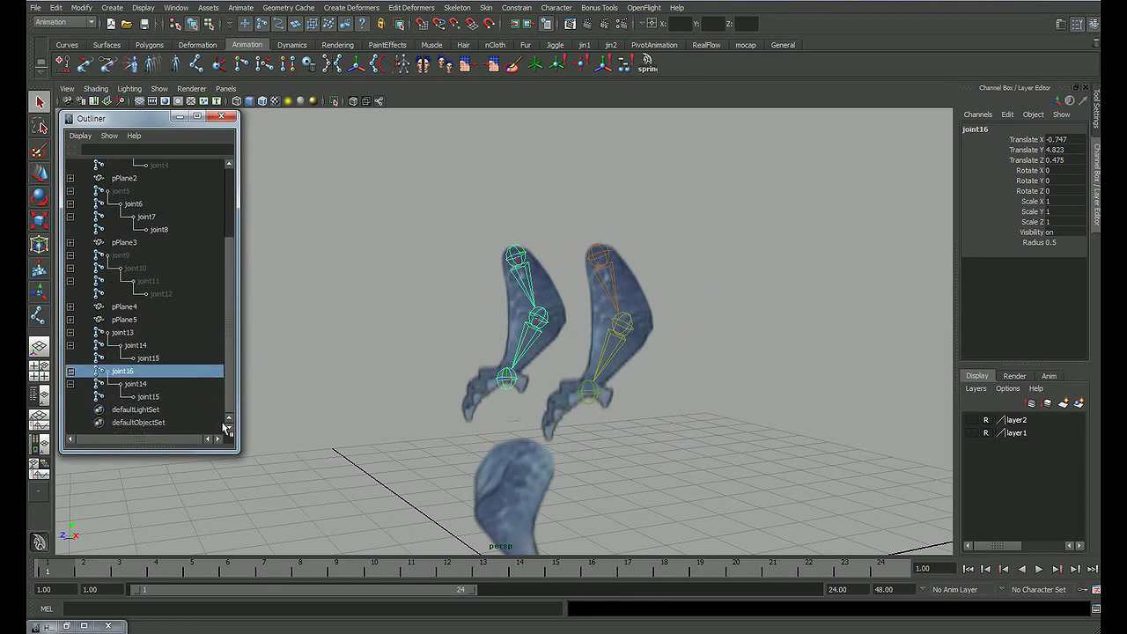
pyautogui.keyDown('ctrl'); pyautogui.click(136, 385); pyautogui.keyUp('ctrl')
pyautogui.keyDown('shift'); pyautogui.click(574, 285); pyautogui.keyUp('shift')
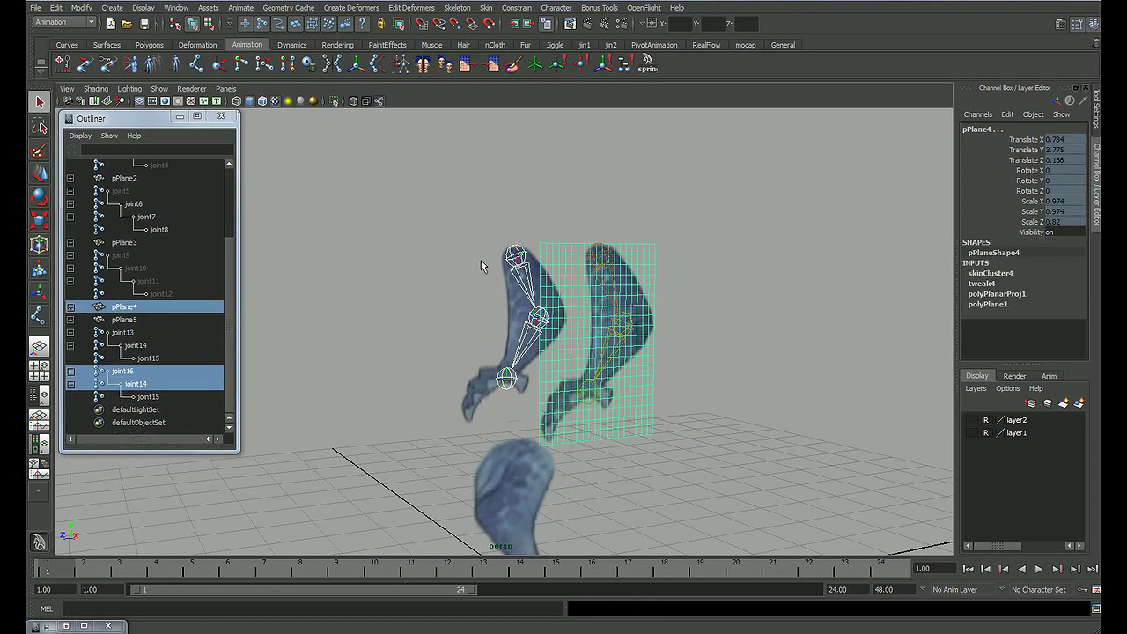
pyautogui.click(501, 302)
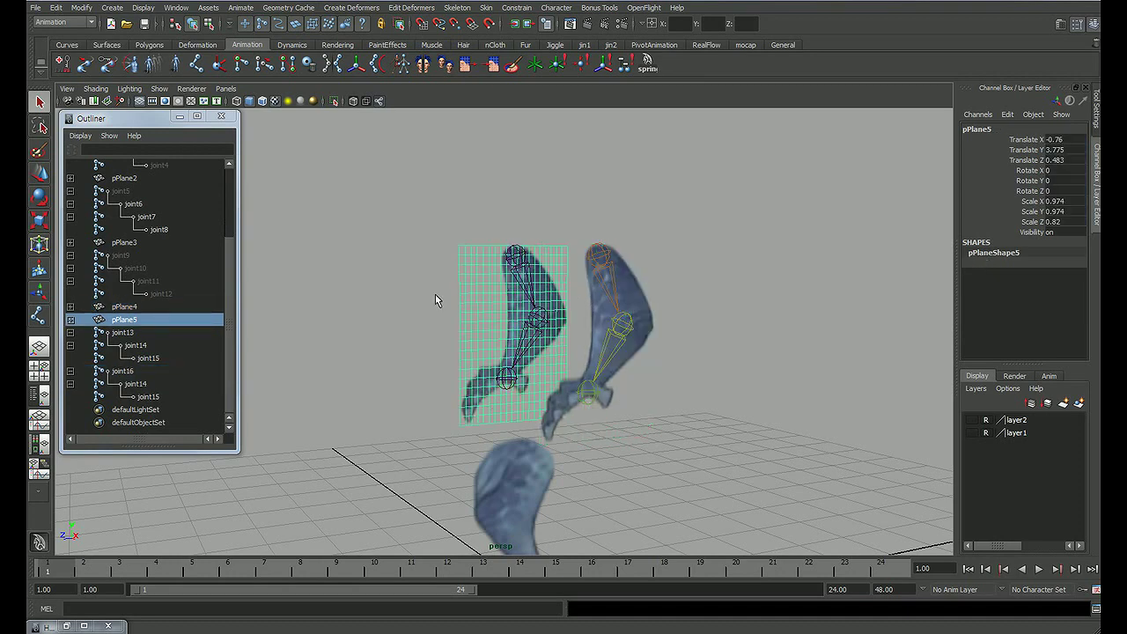
pyautogui.keyDown('ctrl'); pyautogui.click(123, 371); pyautogui.keyUp('ctrl')
pyautogui.keyDown('ctrl'); pyautogui.click(136, 384); pyautogui.keyUp('ctrl')
pyautogui.keyDown('alt'); pyautogui.moveTo(413, 335); pyautogui.dragTo(498, 306); pyautogui.keyUp('alt')
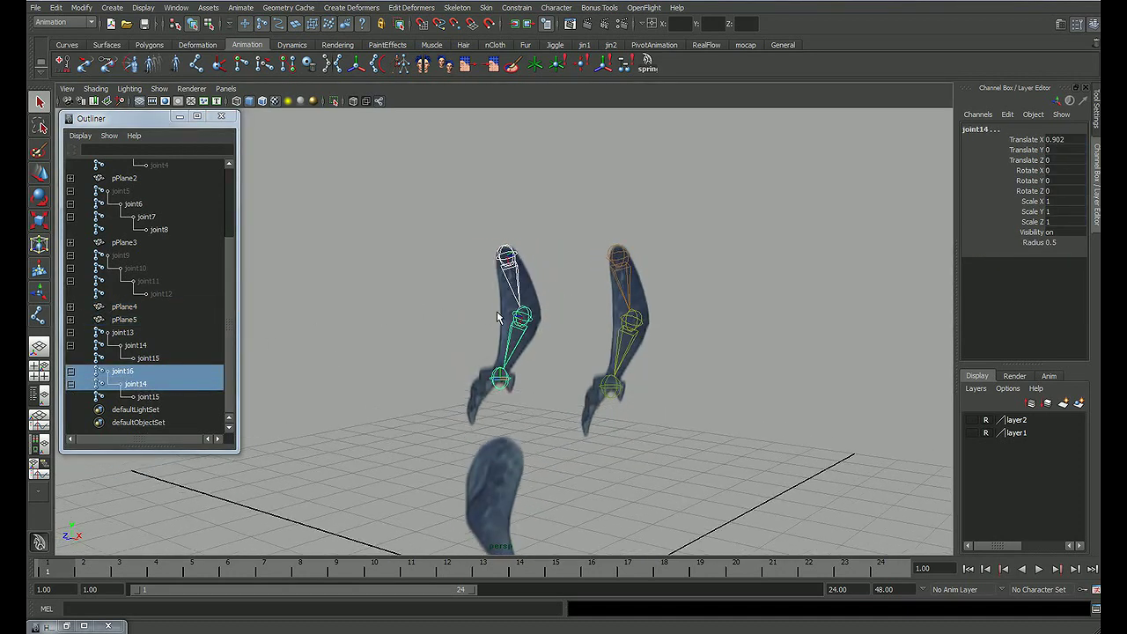
pyautogui.click(487, 9)
pyautogui.moveTo(510, 25)
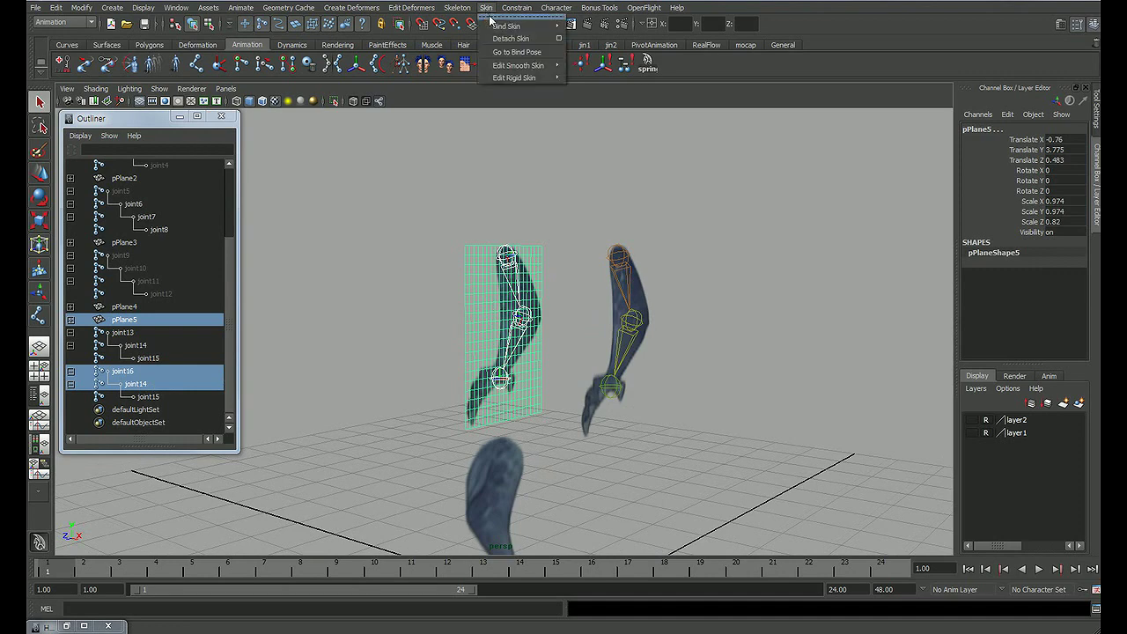
pyautogui.click(600, 34)
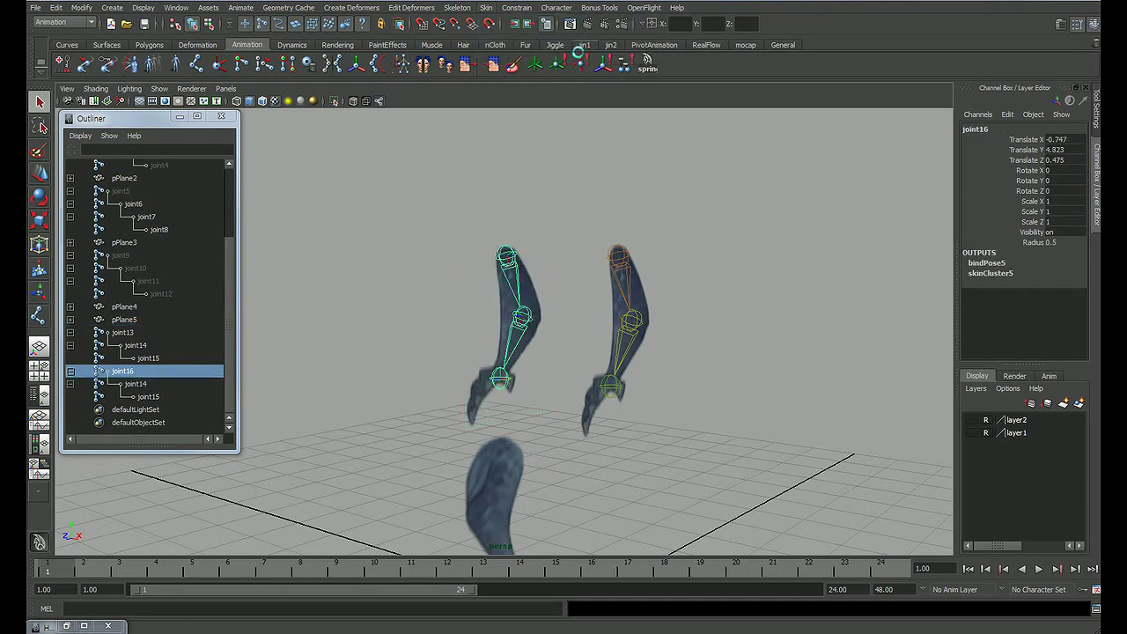
# Step: Bend the mirrored chain's knee joint to test the new skin
pyautogui.keyDown('alt'); pyautogui.moveTo(616, 176); pyautogui.dragTo(805, 270); pyautogui.keyUp('alt')
pyautogui.click(805, 270)
pyautogui.click(525, 343)
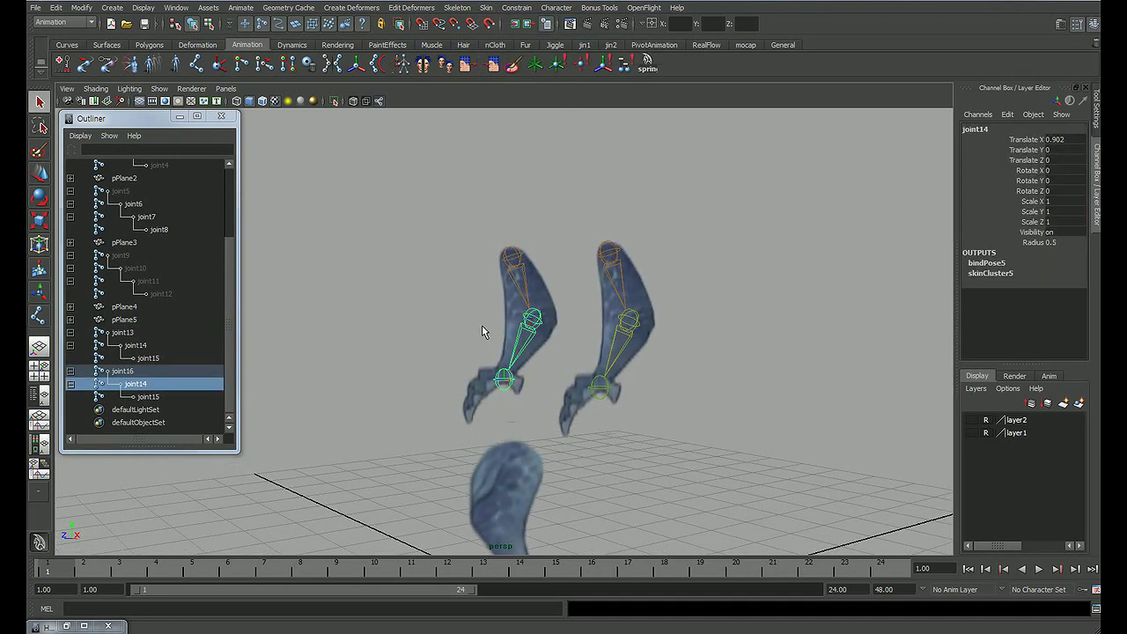
pyautogui.press('e')
pyautogui.moveTo(444, 365); pyautogui.dragTo(443, 315)
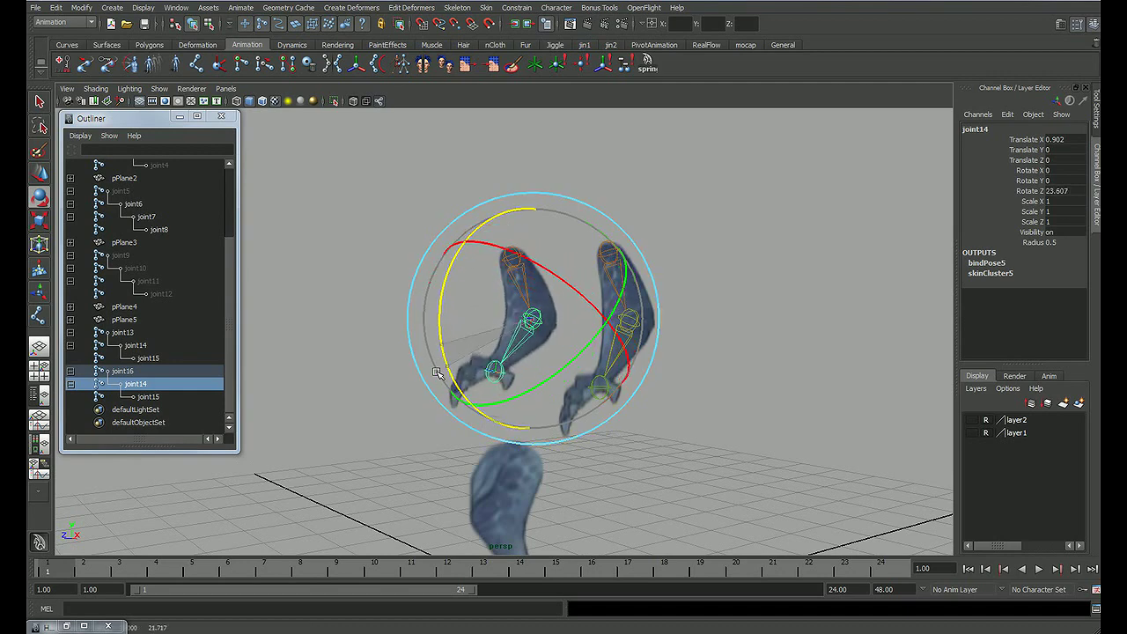
pyautogui.press('q')
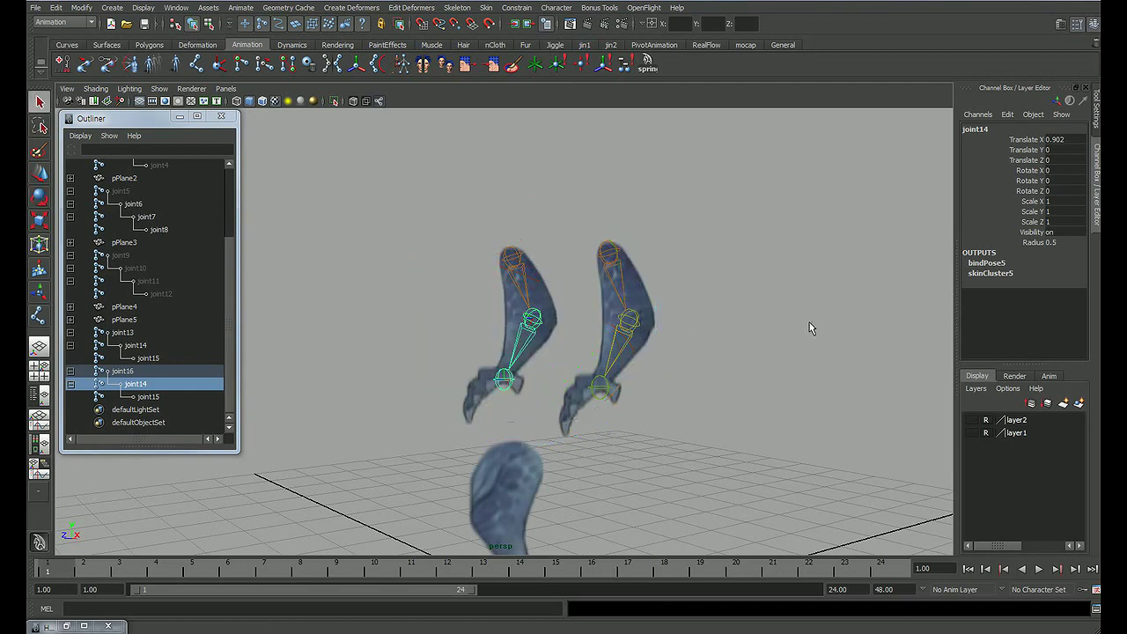
# Step: Rotate ankle joint15 to test the foot, then make layer2 visible again
pyautogui.click(810, 327)
pyautogui.keyDown('alt'); pyautogui.moveTo(710, 349); pyautogui.dragTo(538, 386); pyautogui.keyUp('alt')
pyautogui.click(506, 387)
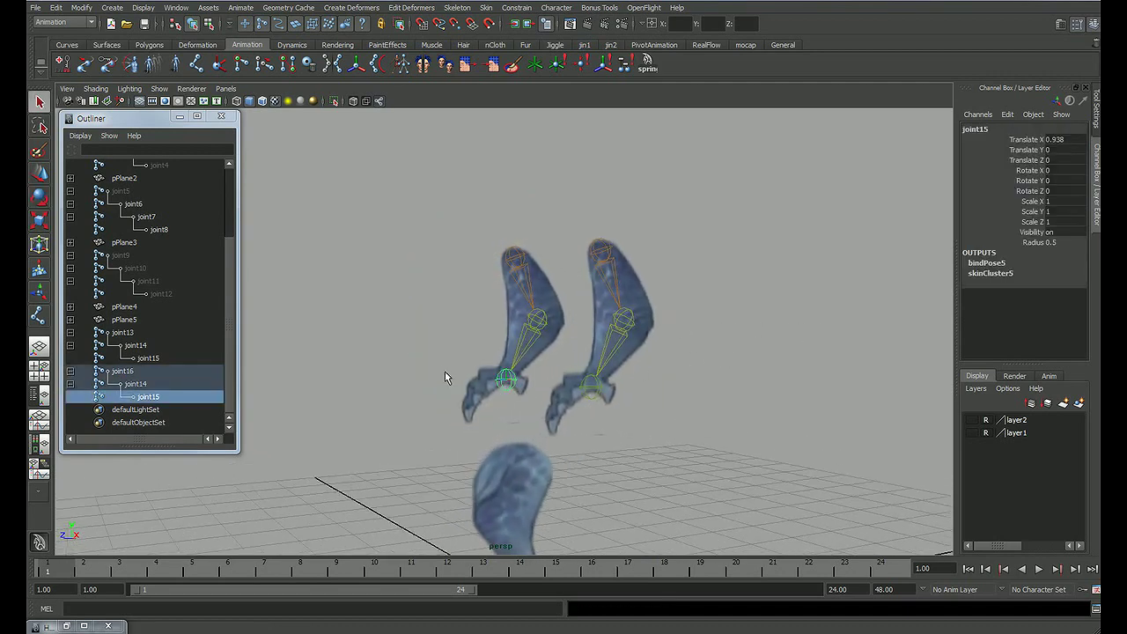
pyautogui.press('e')
pyautogui.moveTo(432, 327)
pyautogui.mouseDown()
pyautogui.moveTo(408, 397)
pyautogui.moveTo(414, 422)
pyautogui.mouseUp()
pyautogui.click(718, 348)
pyautogui.moveTo(719, 348)
pyautogui.keyDown('alt'); pyautogui.mouseDown()
pyautogui.moveTo(700, 341)
pyautogui.moveTo(694, 353)
pyautogui.moveTo(740, 367)
pyautogui.mouseUp(); pyautogui.keyUp('alt')
pyautogui.click(973, 421)
# Step: Make layer1 visible again and view the whole dragon
pyautogui.click(972, 432)
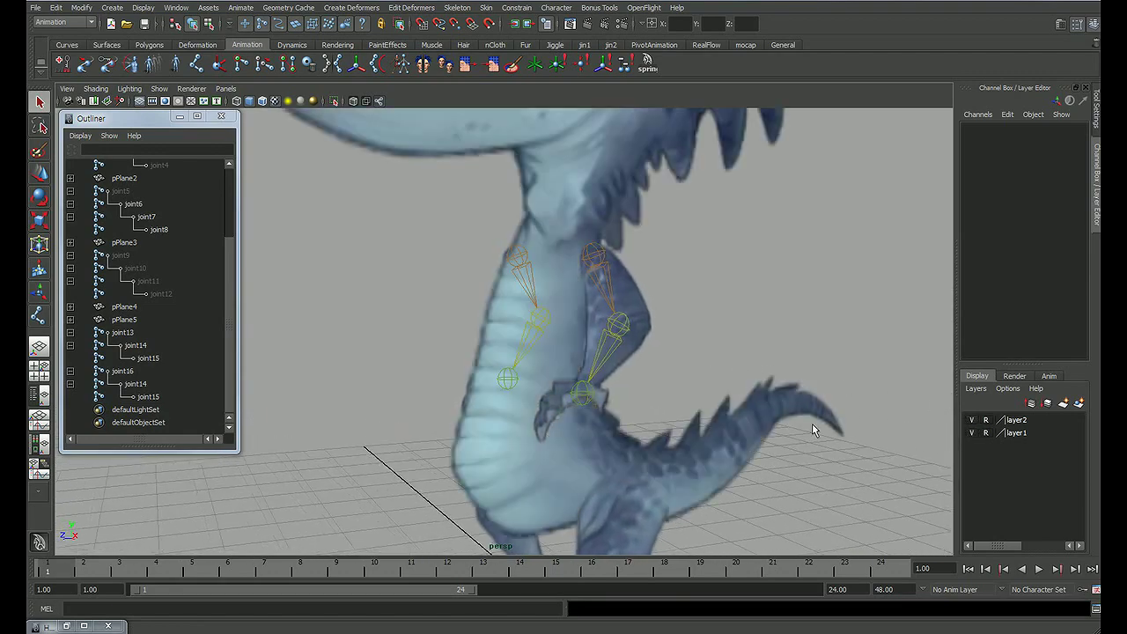
pyautogui.scroll(-5, 813, 429)
pyautogui.moveTo(616, 335)
pyautogui.keyDown('alt'); pyautogui.mouseDown()
pyautogui.moveTo(476, 323)
pyautogui.moveTo(739, 319)
pyautogui.moveTo(675, 322)
pyautogui.moveTo(603, 385)
pyautogui.moveTo(617, 360)
pyautogui.moveTo(683, 354)
pyautogui.mouseUp(); pyautogui.keyUp('alt')
# Step: Select the joint1 chain in the hierarchy and unhide all hidden objects with Shift+H
pyautogui.moveTo(114, 256); pyautogui.dragTo(158, 294)
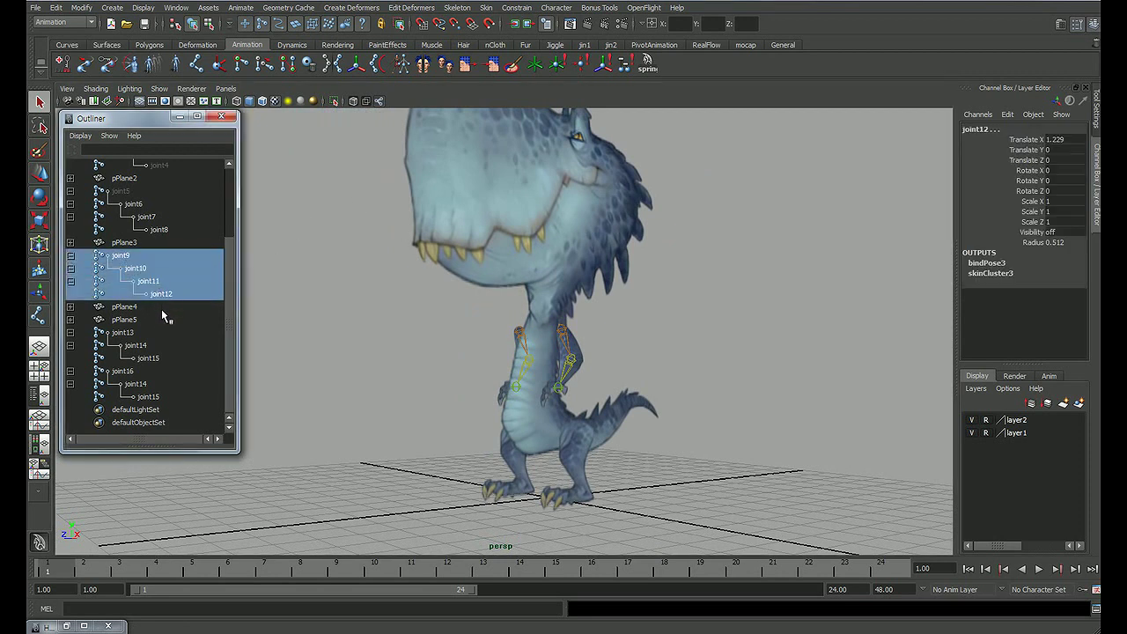
pyautogui.click(818, 304)
pyautogui.moveTo(228, 254); pyautogui.dragTo(226, 208)
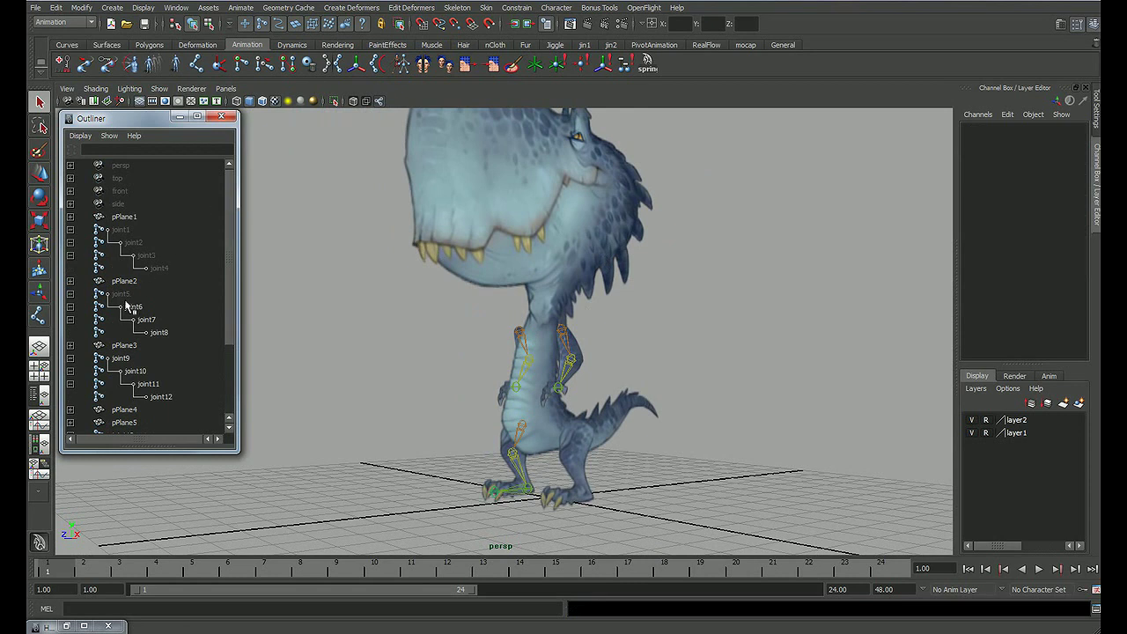
pyautogui.click(123, 296)
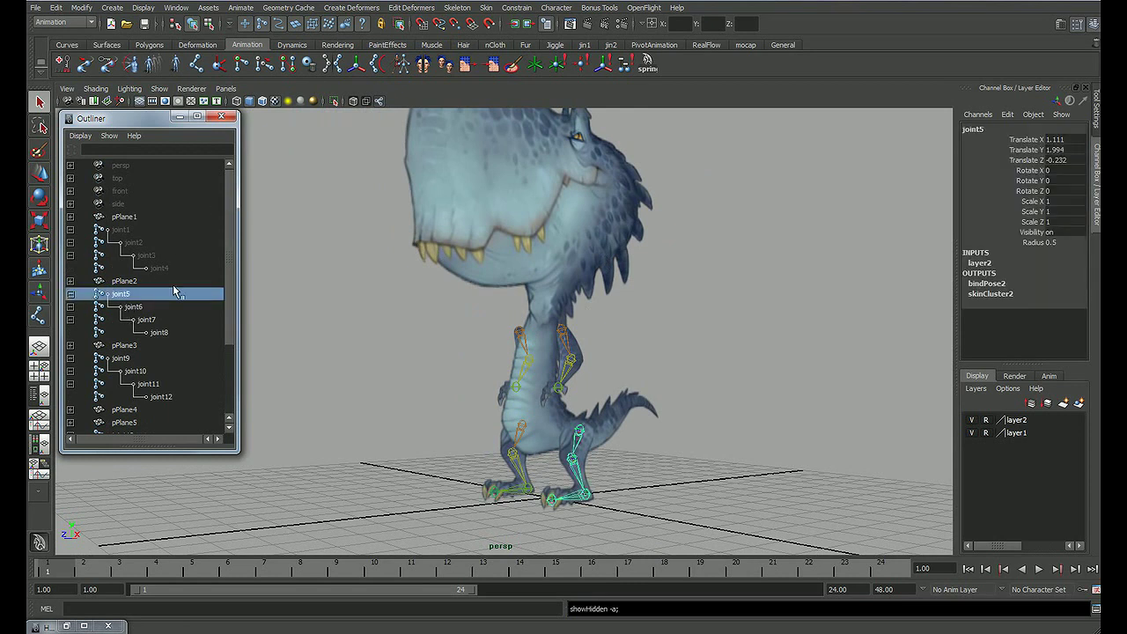
pyautogui.click(666, 287)
pyautogui.moveTo(123, 232); pyautogui.dragTo(161, 269)
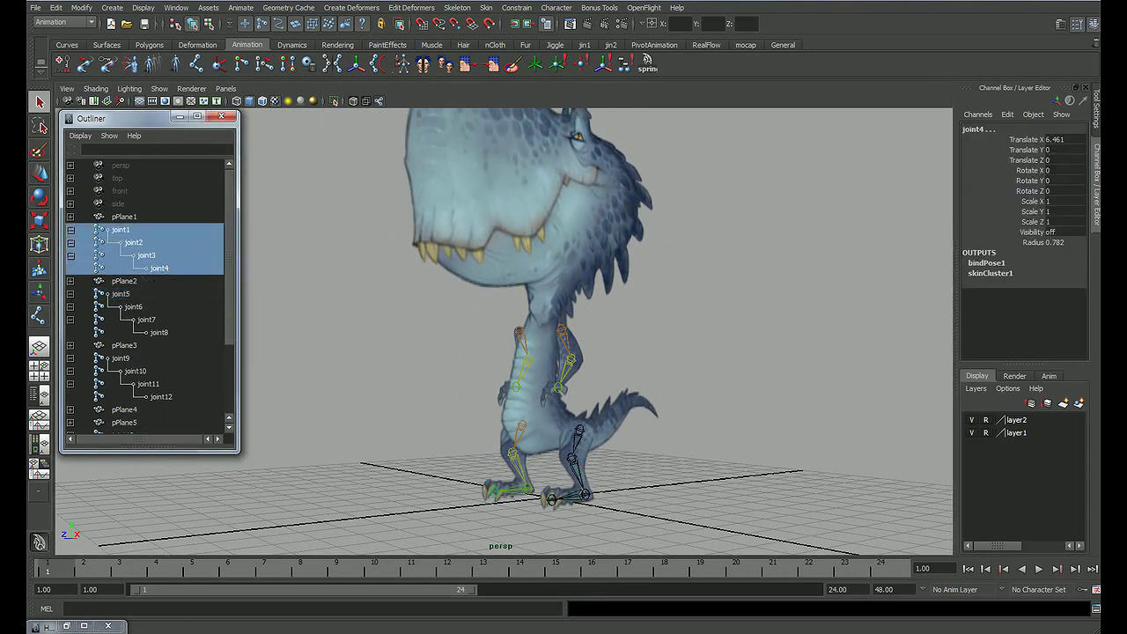
pyautogui.hotkey('shift', 'h')
pyautogui.click(629, 373)
pyautogui.moveTo(629, 373)
pyautogui.keyDown('alt'); pyautogui.mouseDown()
pyautogui.moveTo(628, 327)
pyautogui.moveTo(614, 343)
pyautogui.moveTo(709, 380)
pyautogui.moveTo(640, 304)
pyautogui.moveTo(626, 309)
pyautogui.moveTo(660, 336)
pyautogui.moveTo(676, 299)
pyautogui.moveTo(623, 360)
pyautogui.mouseUp(); pyautogui.keyUp('alt')
# Step: Make layer2 selectable and parent leg chains joint5 and joint9 under joint1
pyautogui.click(985, 420)
pyautogui.click(625, 353)
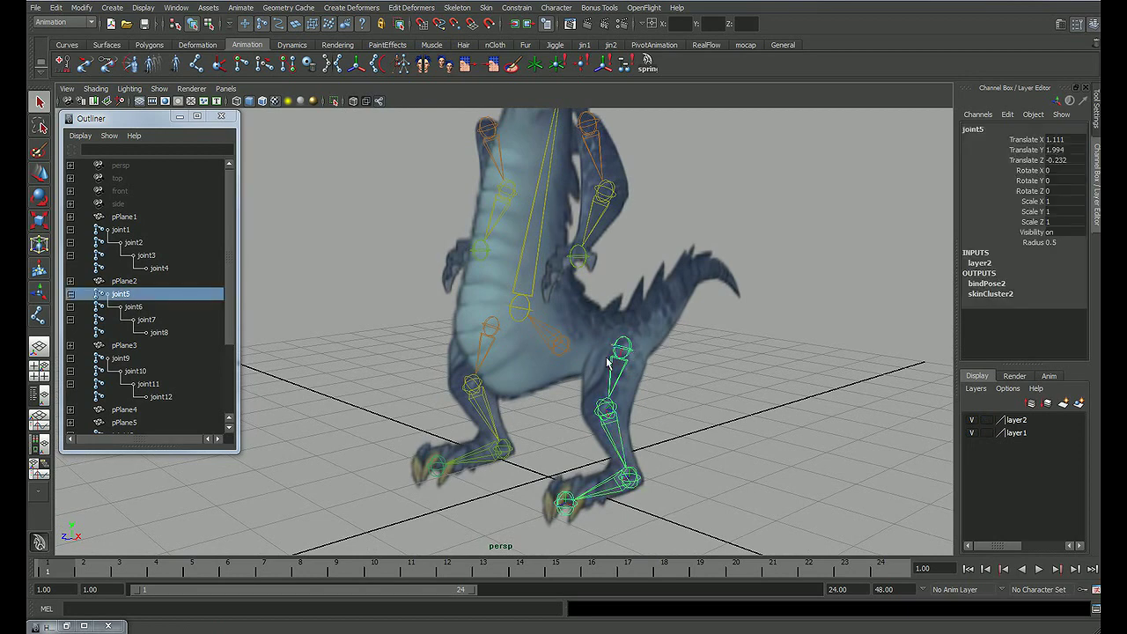
pyautogui.keyDown('shift'); pyautogui.click(564, 352); pyautogui.keyUp('shift')
pyautogui.press('p')
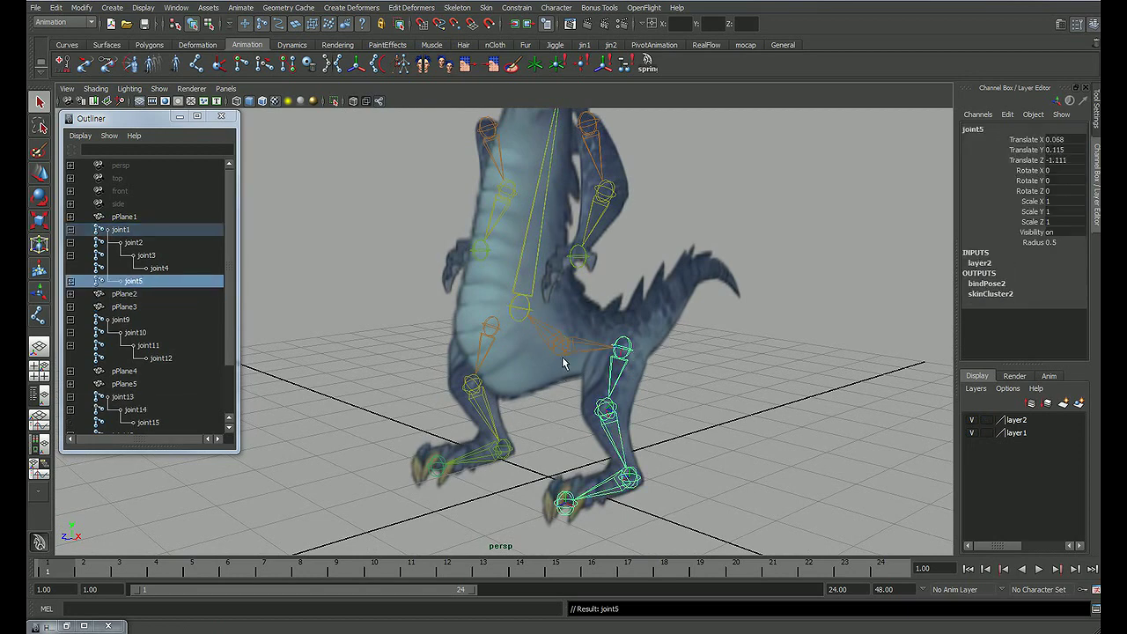
pyautogui.click(730, 352)
pyautogui.moveTo(730, 352)
pyautogui.keyDown('alt'); pyautogui.mouseDown()
pyautogui.moveTo(578, 323)
pyautogui.moveTo(438, 341)
pyautogui.moveTo(535, 353)
pyautogui.mouseUp(); pyautogui.keyUp('alt')
pyautogui.click(439, 342)
pyautogui.keyDown('shift'); pyautogui.click(537, 350); pyautogui.keyUp('shift')
pyautogui.press('p')
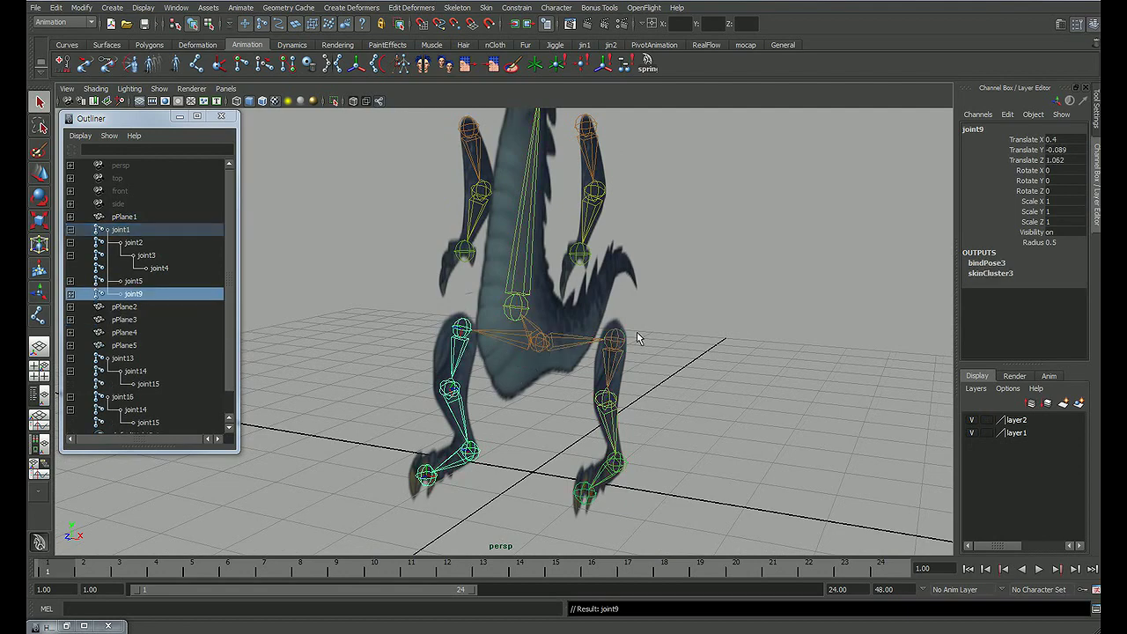
pyautogui.click(636, 335)
# Step: Parent arm chains joint13 and joint16 under the joint2 spine bone, then select root joint1
pyautogui.keyDown('alt'); pyautogui.moveTo(635, 335); pyautogui.dragTo(608, 348); pyautogui.keyUp('alt')
pyautogui.keyDown('alt'); pyautogui.moveTo(608, 347); pyautogui.dragTo(586, 354, button='right'); pyautogui.keyUp('alt')
pyautogui.moveTo(585, 353)
pyautogui.keyDown('alt'); pyautogui.mouseDown()
pyautogui.moveTo(631, 344)
pyautogui.moveTo(592, 304)
pyautogui.mouseUp(); pyautogui.keyUp('alt')
pyautogui.click(579, 315)
pyautogui.keyDown('shift'); pyautogui.click(537, 481); pyautogui.keyUp('shift')
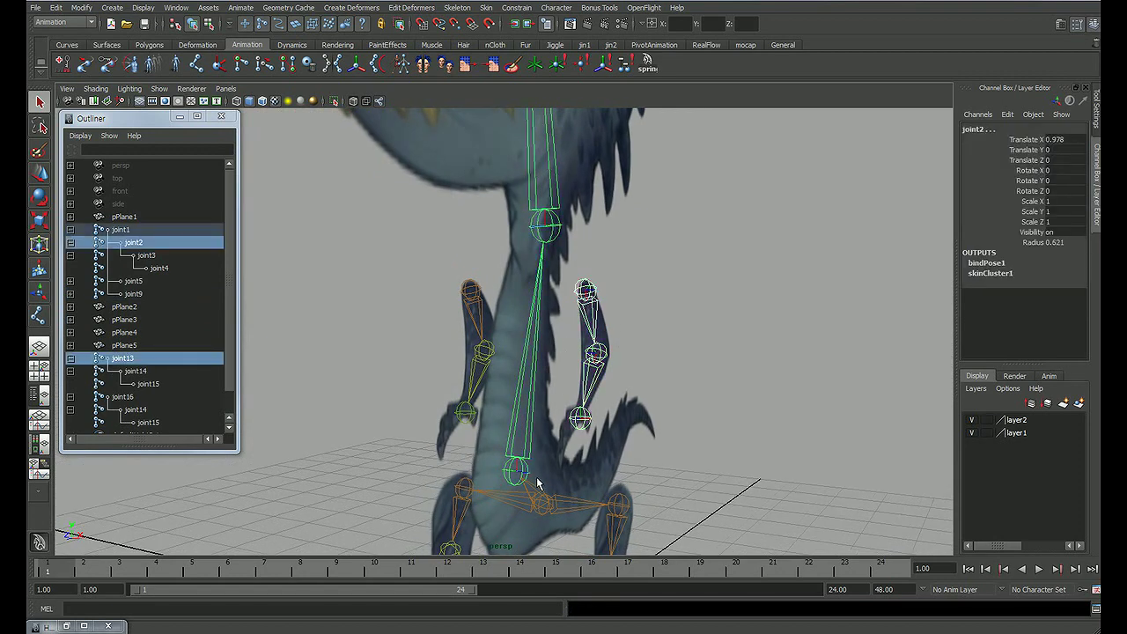
pyautogui.press('p')
pyautogui.keyDown('alt'); pyautogui.moveTo(487, 356); pyautogui.dragTo(503, 306); pyautogui.keyUp('alt')
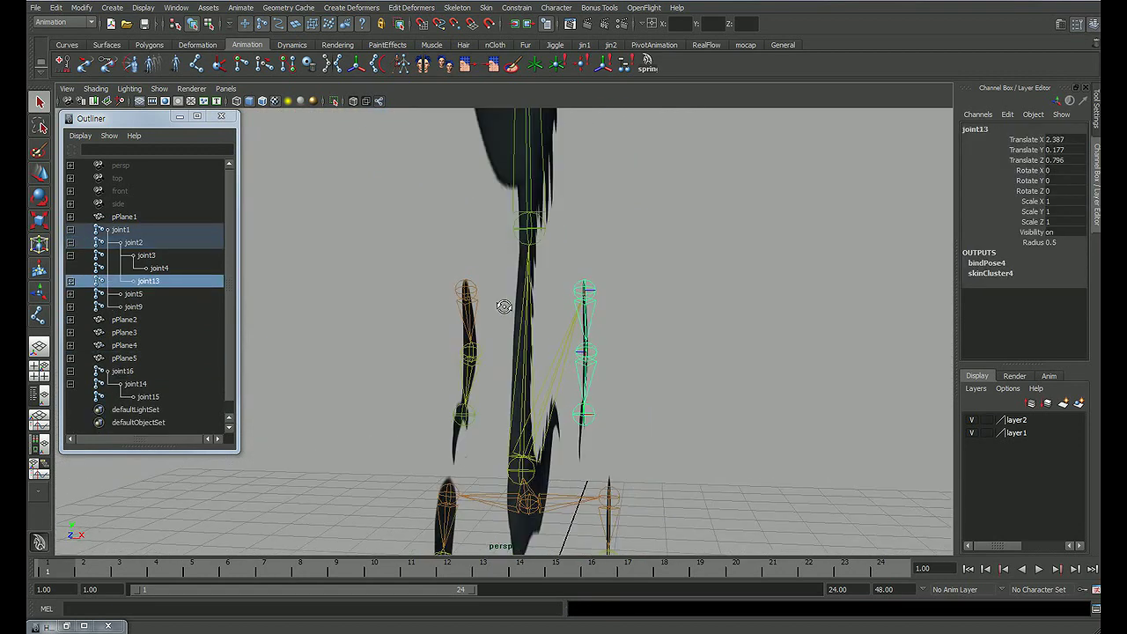
pyautogui.click(471, 296)
pyautogui.keyDown('shift'); pyautogui.click(519, 474); pyautogui.keyUp('shift')
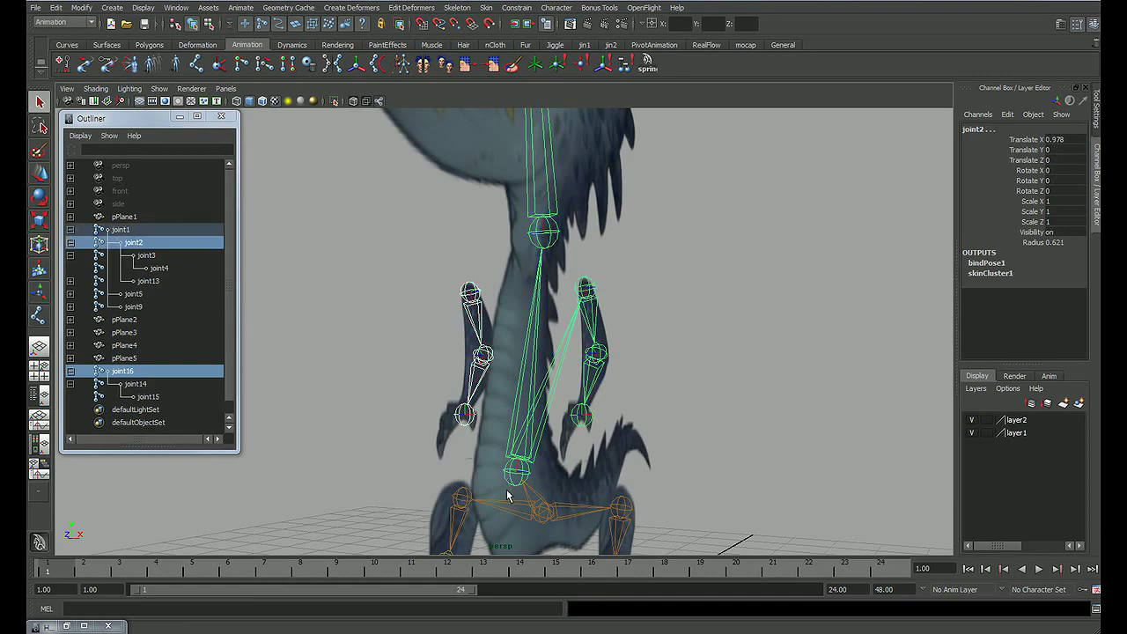
pyautogui.press('p')
pyautogui.click(745, 389)
pyautogui.moveTo(802, 388)
pyautogui.keyDown('alt'); pyautogui.mouseDown()
pyautogui.moveTo(536, 312)
pyautogui.moveTo(546, 402)
pyautogui.moveTo(522, 348)
pyautogui.mouseUp(); pyautogui.keyUp('alt')
pyautogui.click(540, 398)
# Step: Test-move root joint1 and undo it, then swing leg joint5 to check the skinning
pyautogui.press('w')
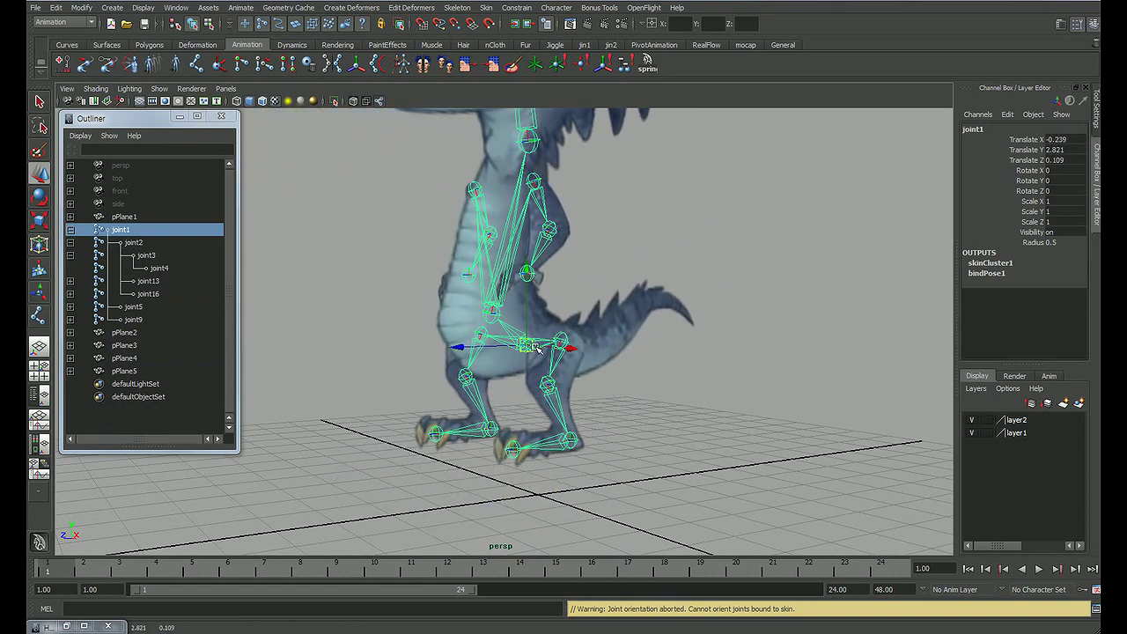
pyautogui.hotkey('ctrl', 'z')
pyautogui.click(747, 364)
pyautogui.keyDown('alt'); pyautogui.moveTo(617, 428); pyautogui.dragTo(606, 429); pyautogui.keyUp('alt')
pyautogui.click(573, 435)
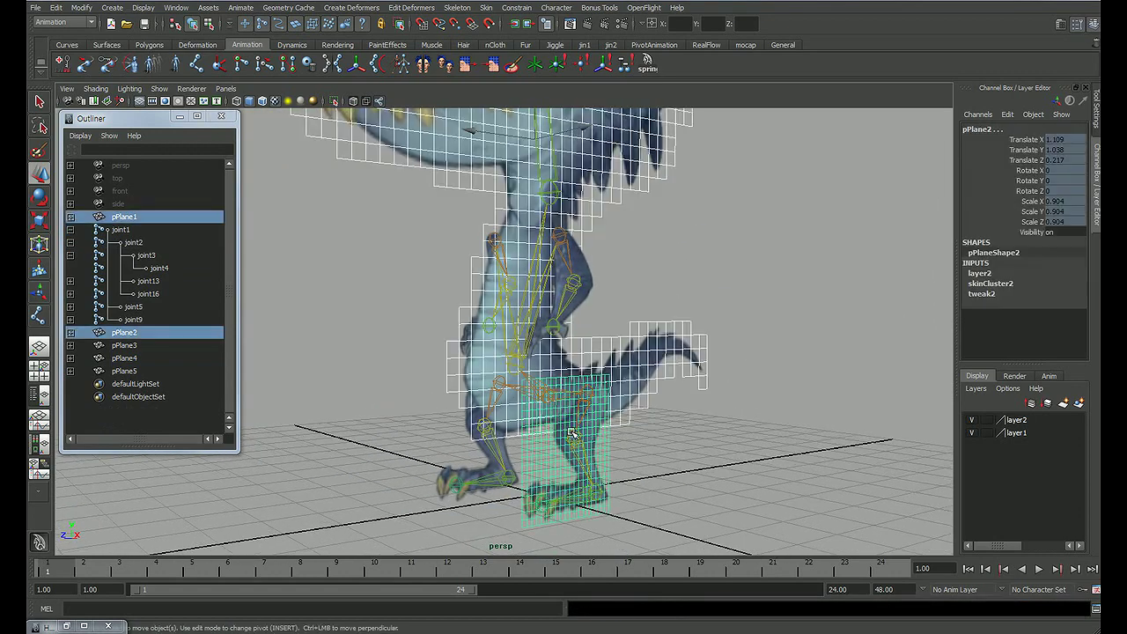
pyautogui.click(648, 445)
pyautogui.click(564, 421)
pyautogui.press('e')
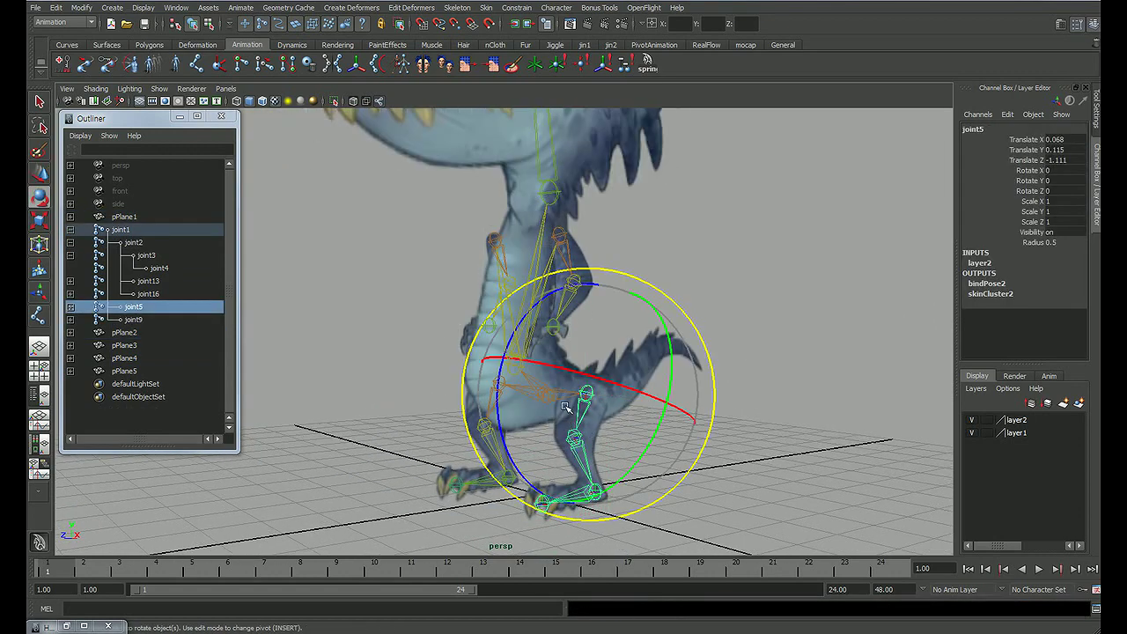
pyautogui.moveTo(510, 352); pyautogui.dragTo(480, 333)
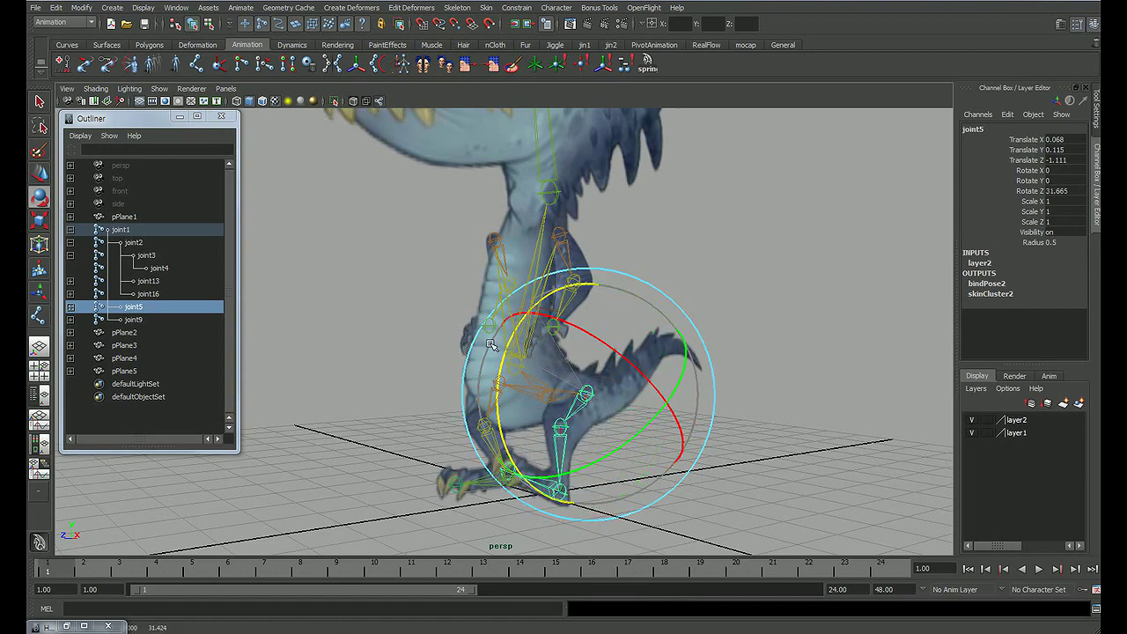
# Step: Test joint5's Z rotation in the side view, undo it, and save the scene as sam.mb
pyautogui.press('space')
pyautogui.press('space')
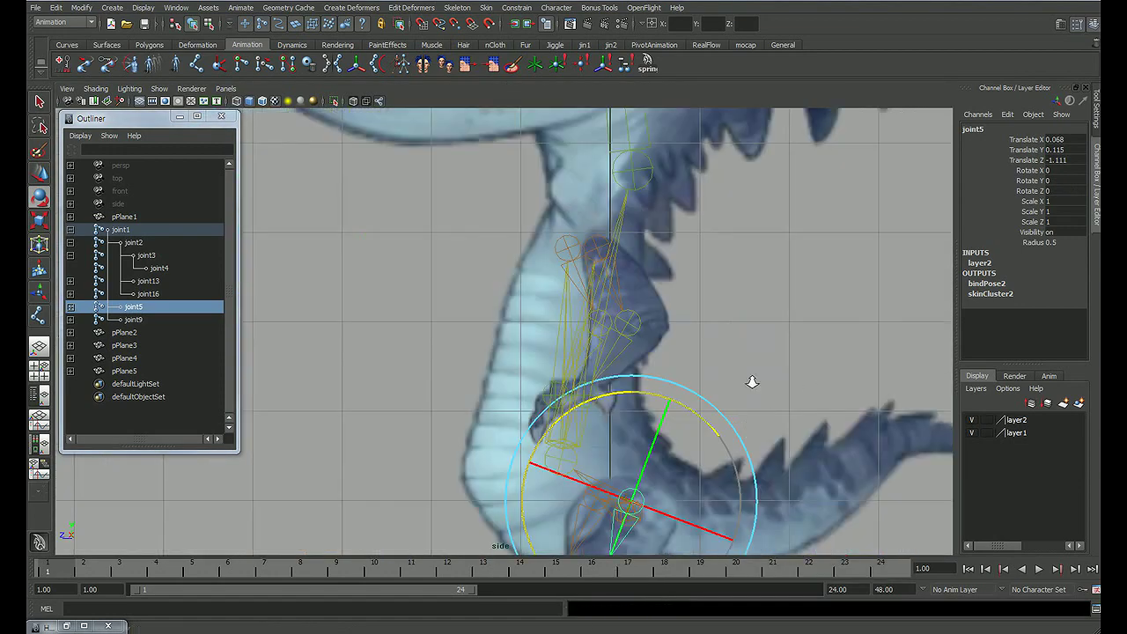
pyautogui.scroll(-3, 514, 352)
pyautogui.moveTo(514, 352)
pyautogui.mouseDown()
pyautogui.moveTo(440, 341)
pyautogui.moveTo(432, 327)
pyautogui.mouseUp()
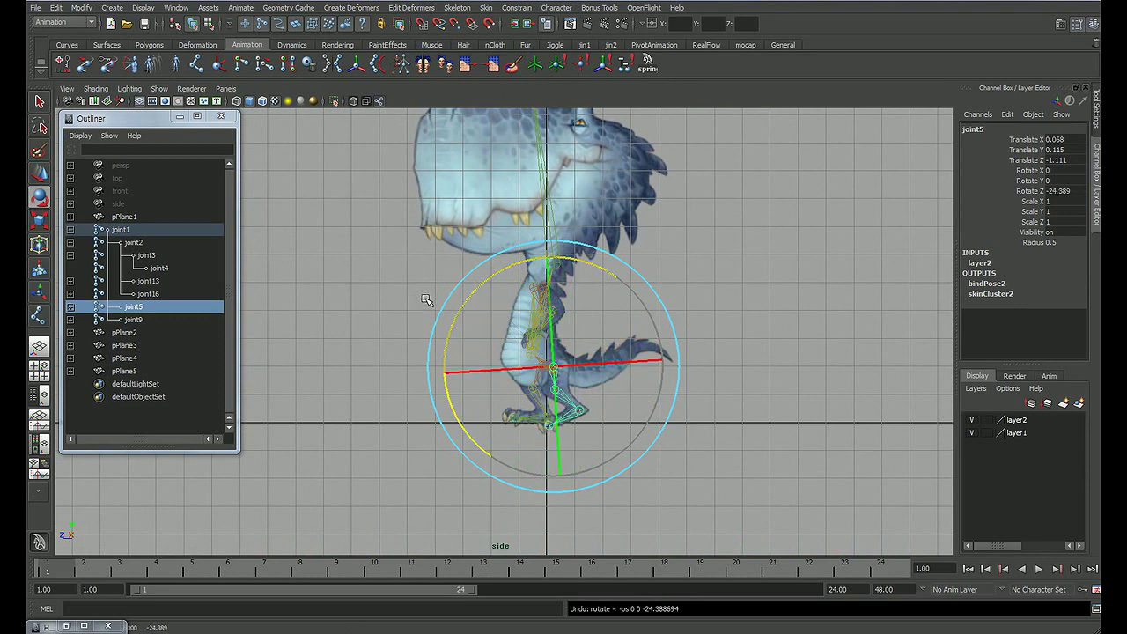
pyautogui.hotkey('ctrl', 'z')
pyautogui.click(783, 308)
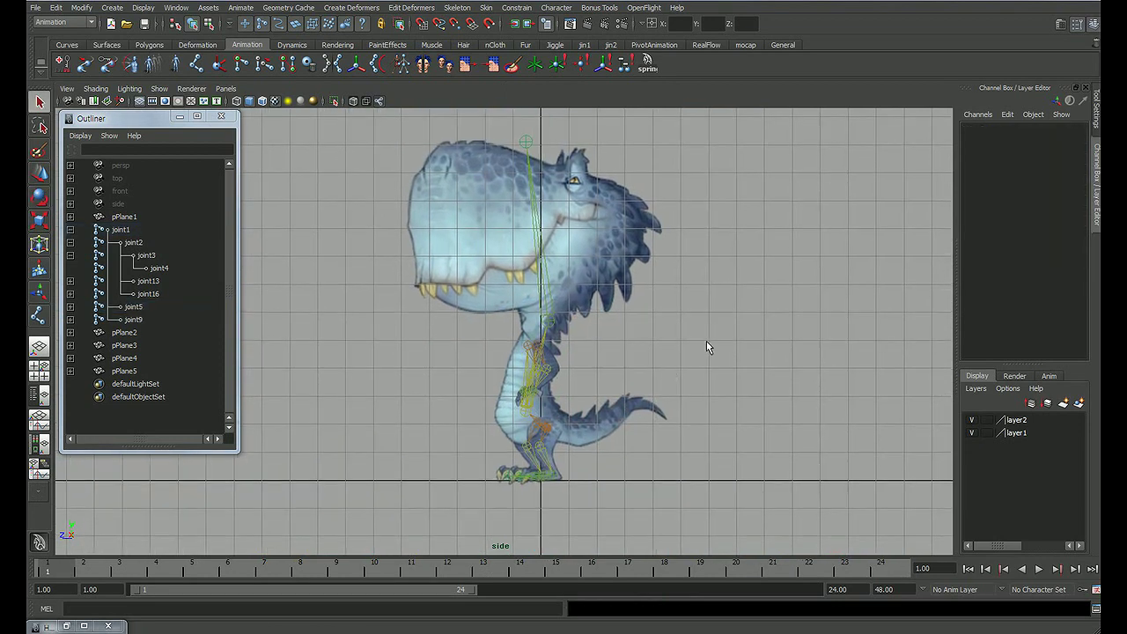
pyautogui.hotkey('ctrl', 's')
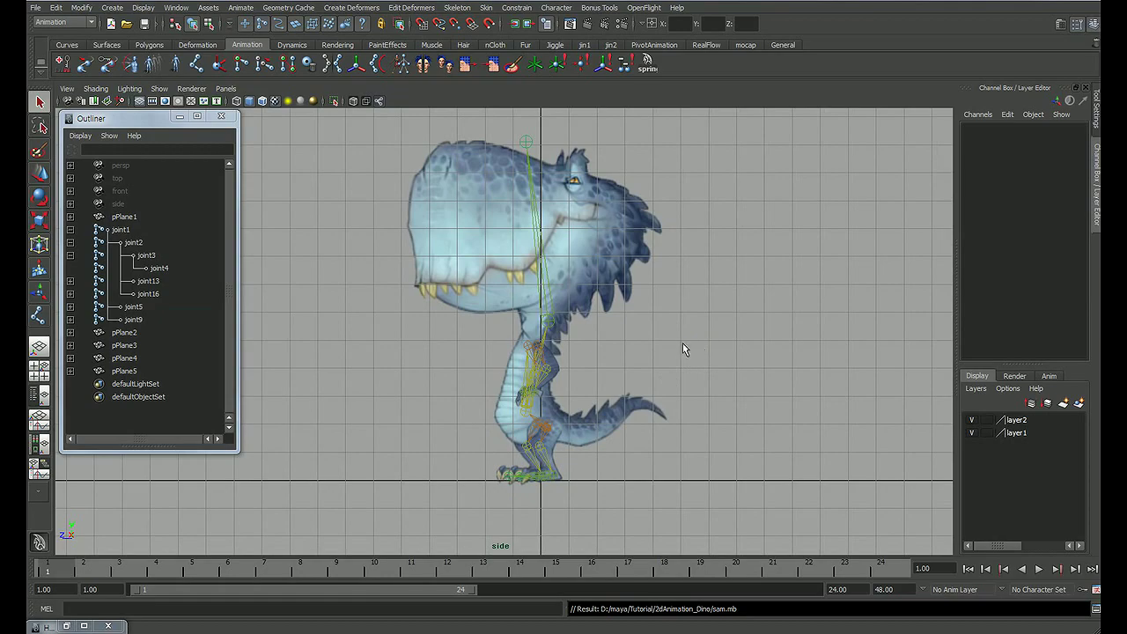
# Step: Toggle layer1 and layer2 visibility off and back on, then minimize the Outliner
pyautogui.press('space')
pyautogui.press('space')
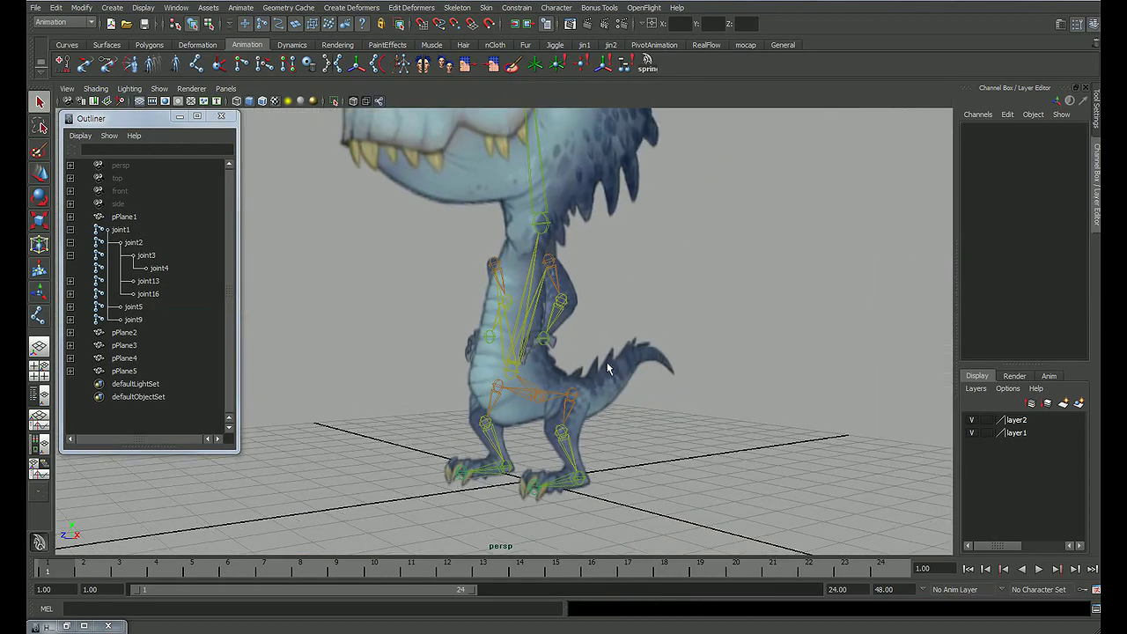
pyautogui.moveTo(607, 370)
pyautogui.keyDown('alt'); pyautogui.mouseDown()
pyautogui.moveTo(528, 362)
pyautogui.moveTo(617, 379)
pyautogui.moveTo(717, 360)
pyautogui.moveTo(684, 299)
pyautogui.moveTo(714, 292)
pyautogui.moveTo(731, 304)
pyautogui.mouseUp(); pyautogui.keyUp('alt')
pyautogui.click(972, 421)
pyautogui.click(971, 433)
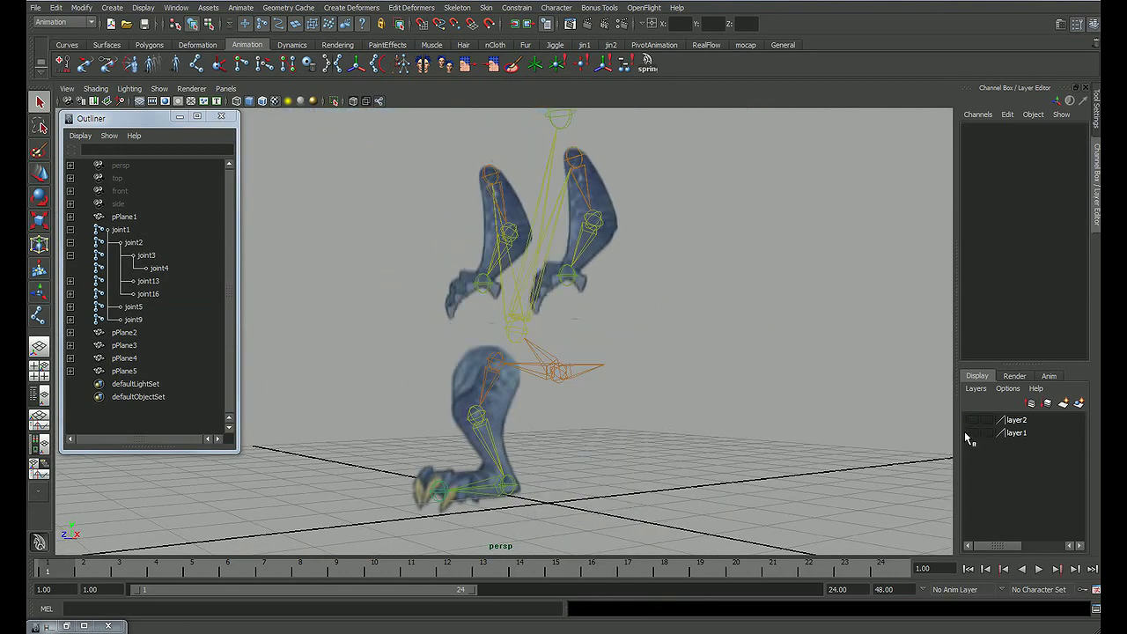
pyautogui.click(971, 433)
pyautogui.click(971, 420)
pyautogui.moveTo(749, 396)
pyautogui.keyDown('alt'); pyautogui.mouseDown()
pyautogui.moveTo(675, 365)
pyautogui.moveTo(650, 390)
pyautogui.moveTo(622, 327)
pyautogui.moveTo(674, 322)
pyautogui.moveTo(597, 298)
pyautogui.mouseUp(); pyautogui.keyUp('alt')
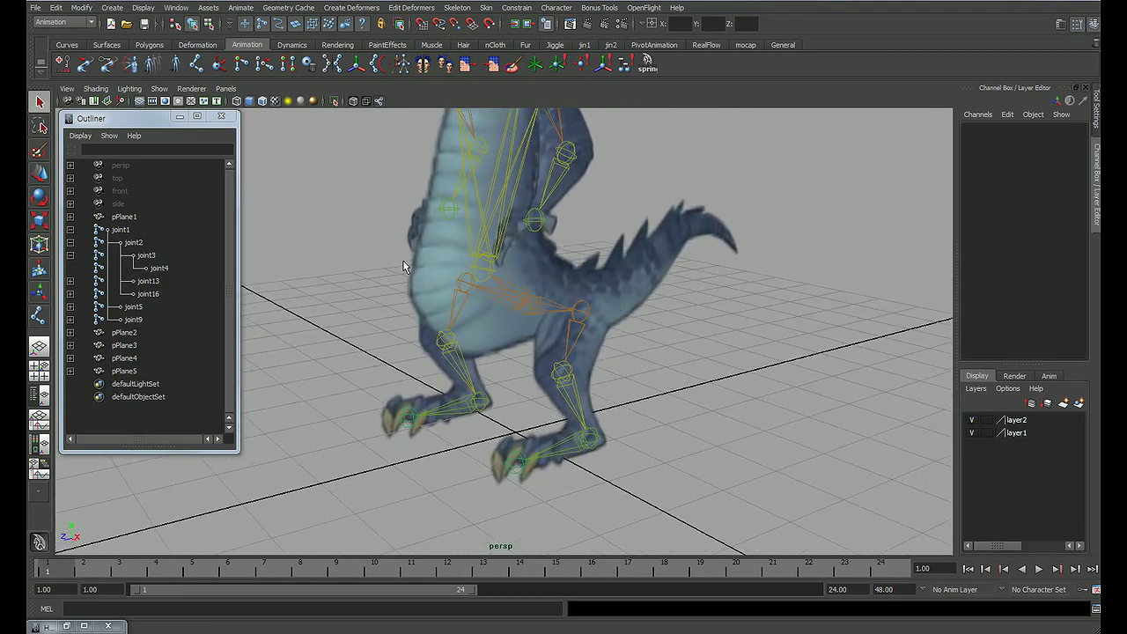
pyautogui.click(179, 117)
# Step: Create the right leg's hip-to-ankle IK handle and adjust the IK handle display size
pyautogui.click(219, 67)
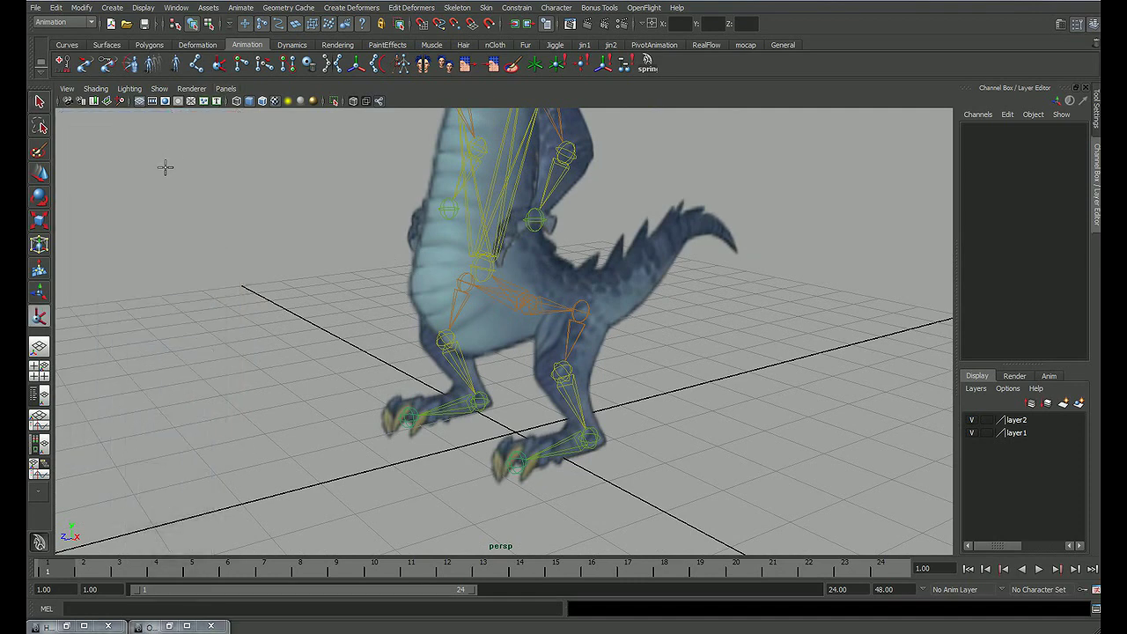
pyautogui.doubleClick(44, 320)
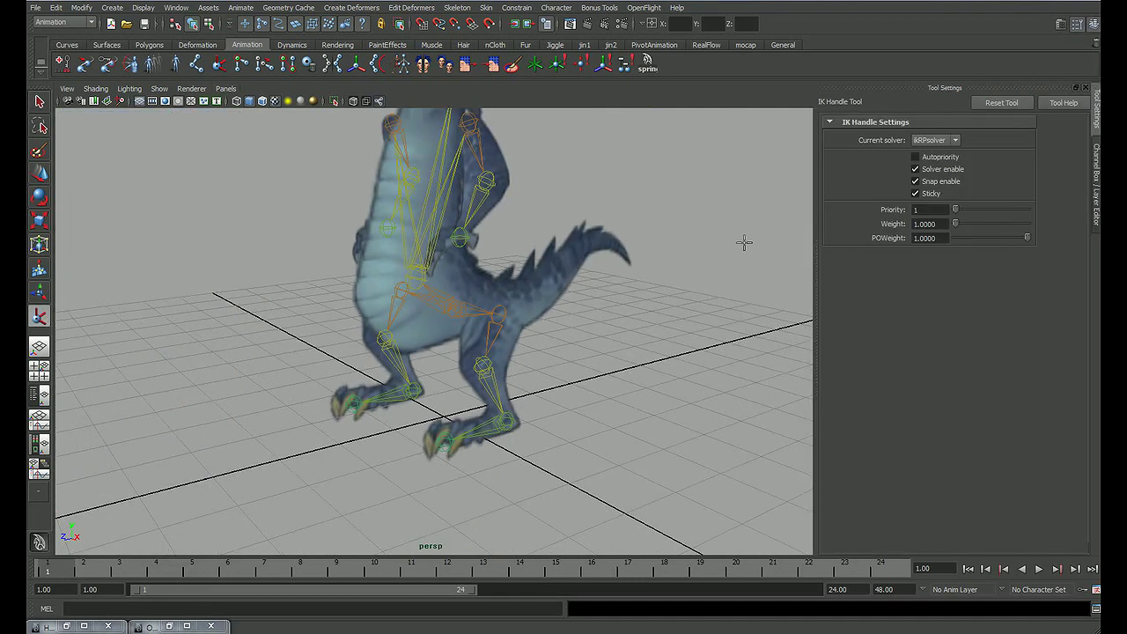
pyautogui.click(1089, 181)
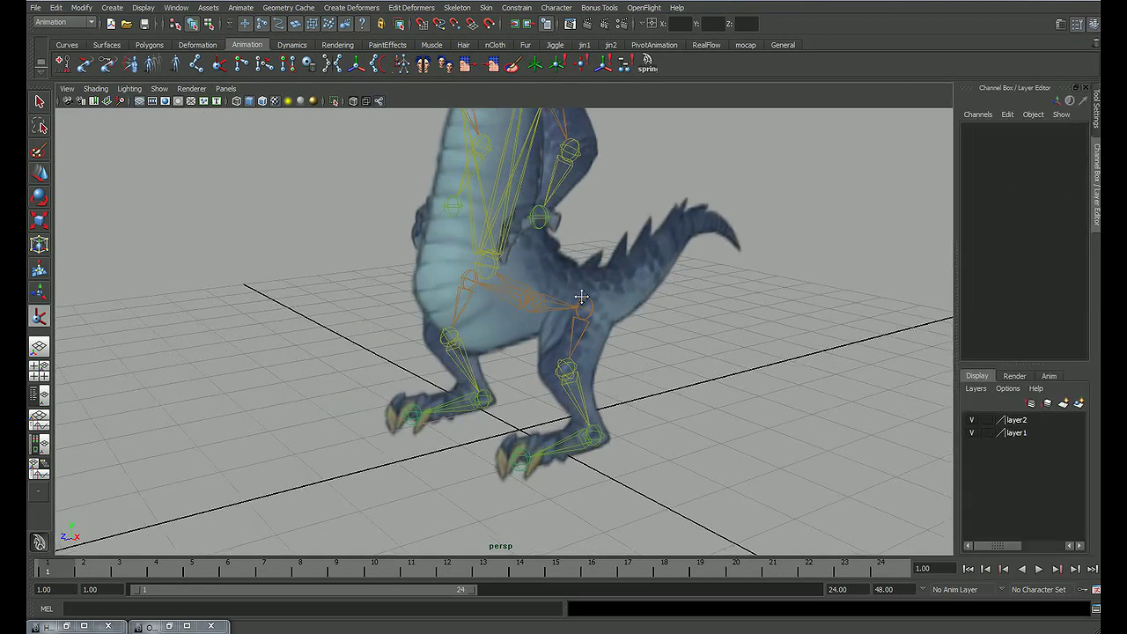
pyautogui.keyDown('alt'); pyautogui.moveTo(576, 297); pyautogui.dragTo(634, 274); pyautogui.keyUp('alt')
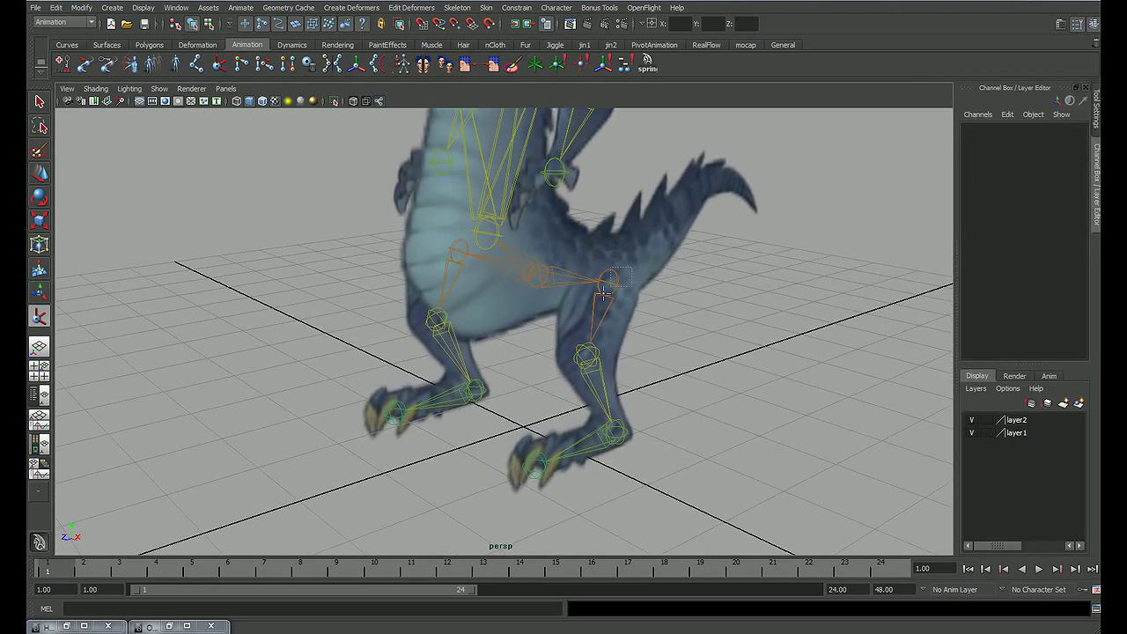
pyautogui.click(605, 289)
pyautogui.click(615, 432)
pyautogui.keyDown('alt'); pyautogui.moveTo(652, 410); pyautogui.dragTo(652, 405); pyautogui.keyUp('alt')
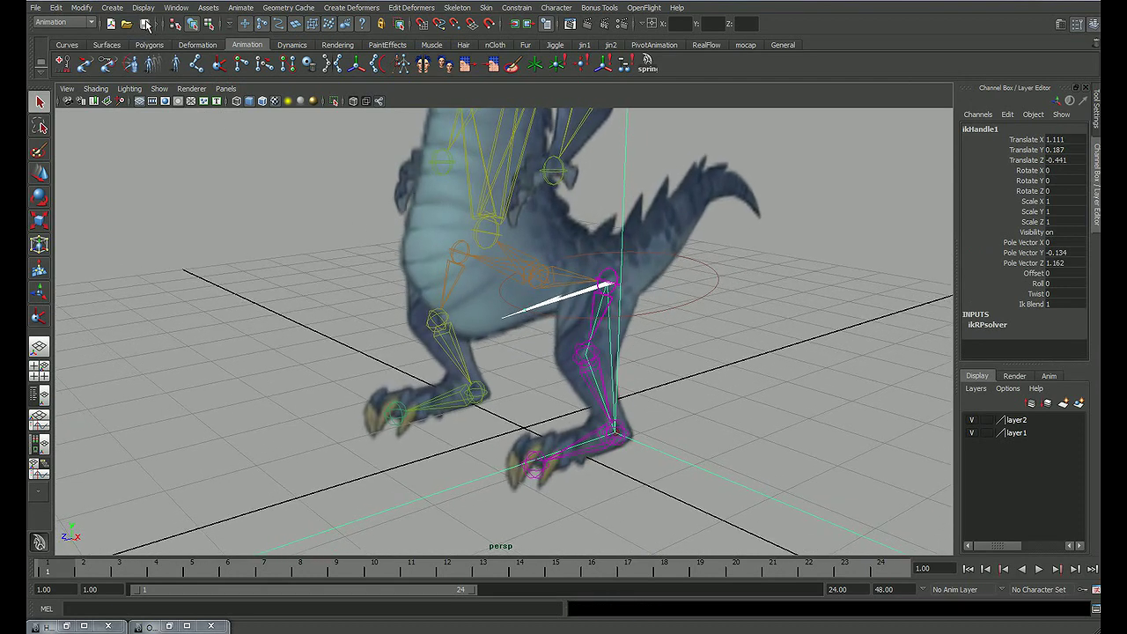
pyautogui.click(176, 7)
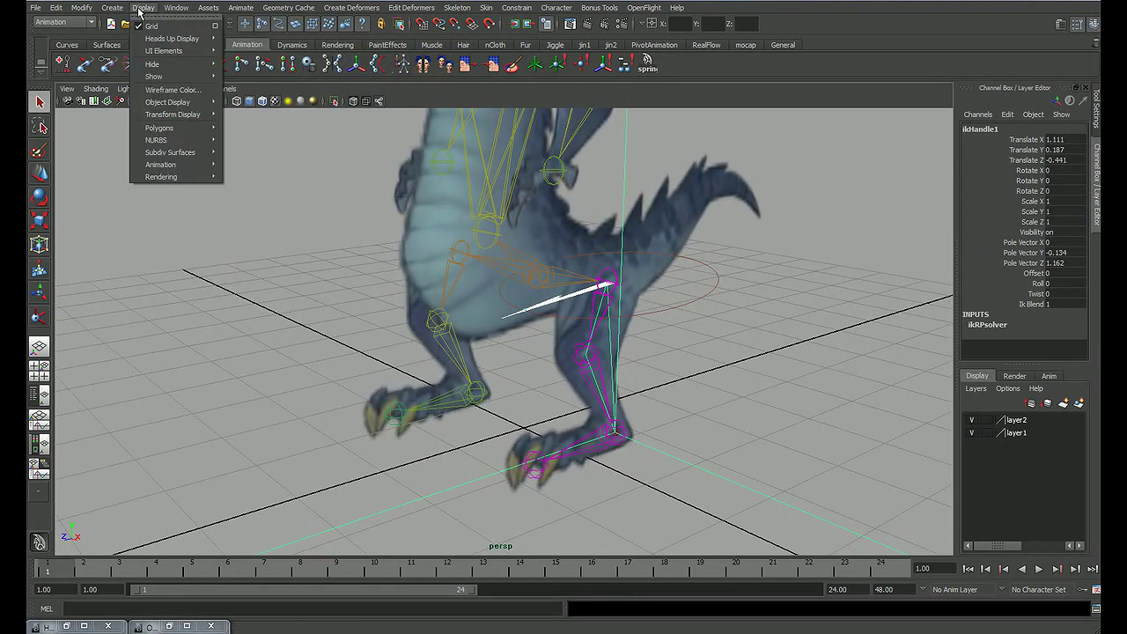
pyautogui.moveTo(161, 165)
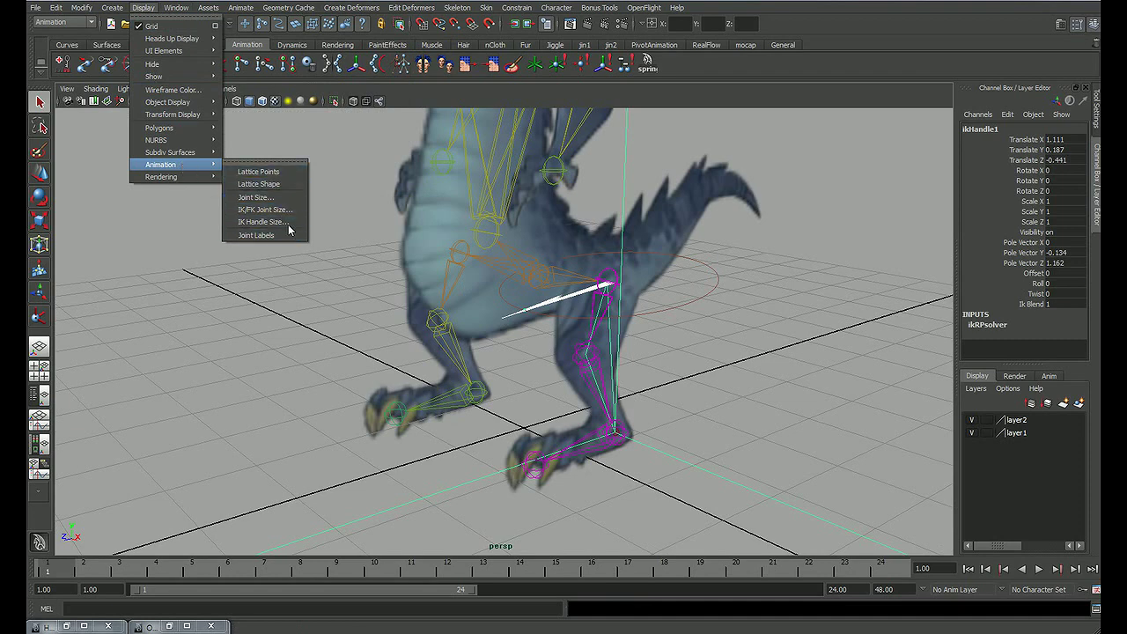
pyautogui.click(287, 225)
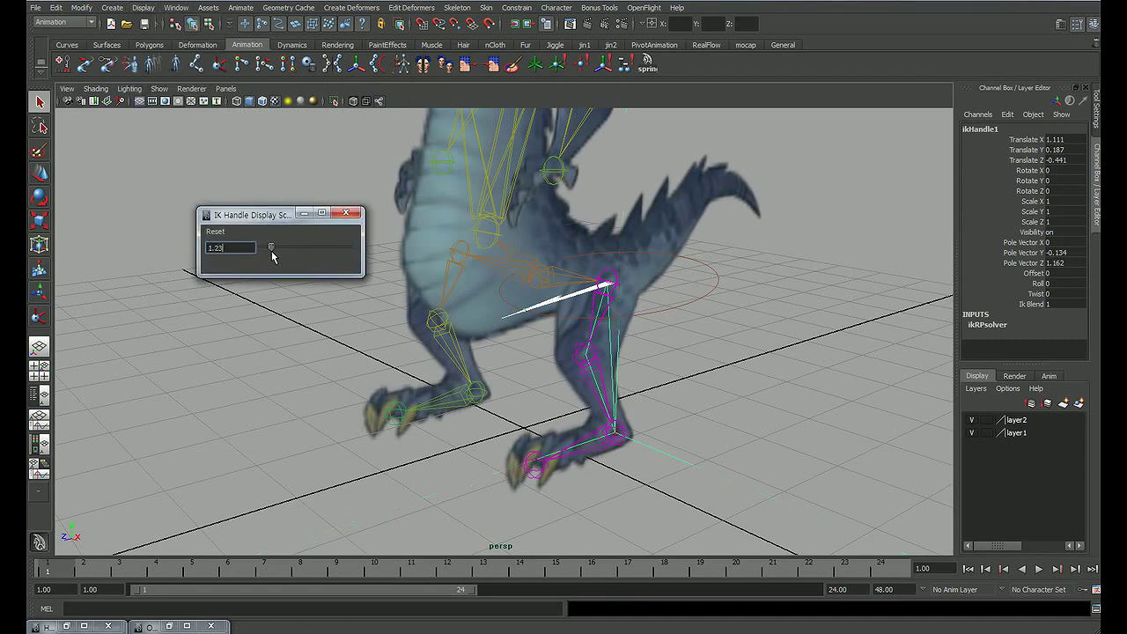
pyautogui.click(348, 216)
# Step: Add the right foot's ankle-to-toe IK handle
pyautogui.moveTo(377, 258)
pyautogui.keyDown('alt'); pyautogui.mouseDown()
pyautogui.moveTo(646, 307)
pyautogui.moveTo(634, 337)
pyautogui.mouseUp(); pyautogui.keyUp('alt')
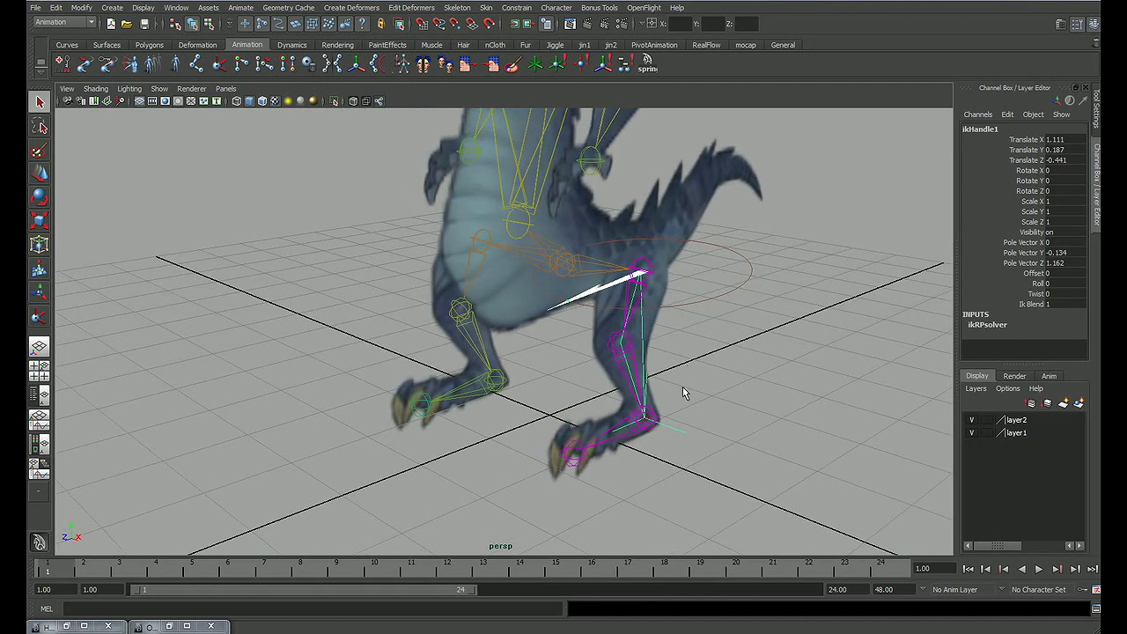
pyautogui.click(679, 423)
pyautogui.click(648, 414)
pyautogui.click(573, 451)
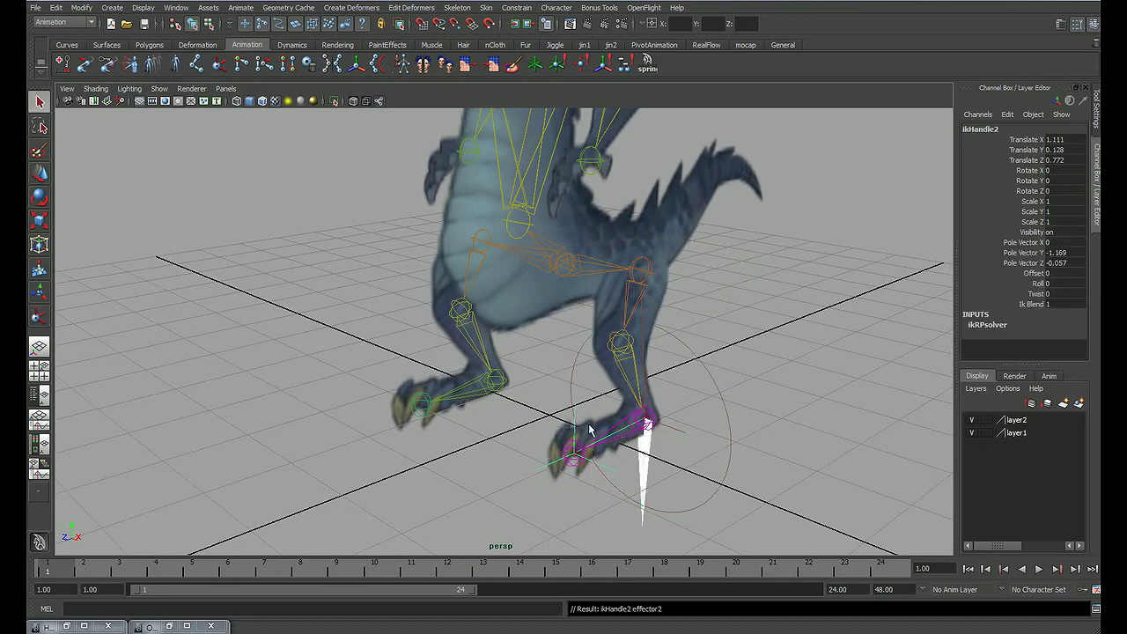
pyautogui.moveTo(573, 451)
pyautogui.keyDown('alt'); pyautogui.mouseDown()
pyautogui.moveTo(591, 416)
pyautogui.moveTo(686, 416)
pyautogui.moveTo(655, 420)
pyautogui.mouseUp(); pyautogui.keyUp('alt')
pyautogui.click(461, 305)
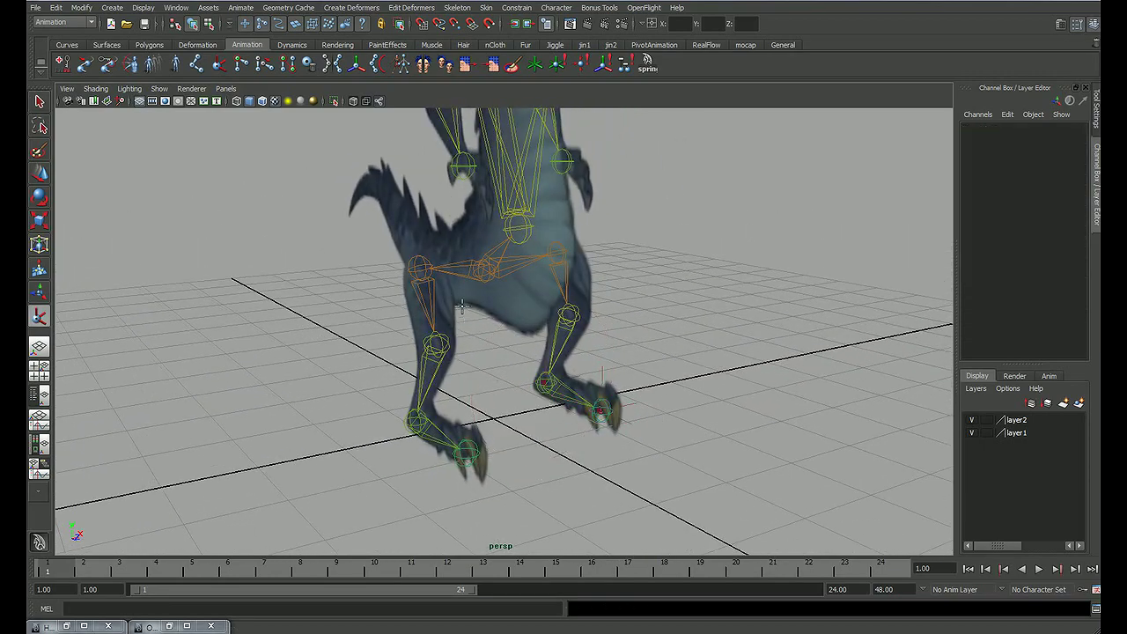
# Step: Create the left leg's hip-to-ankle and ankle-to-toe IK handles
pyautogui.click(419, 268)
pyautogui.click(415, 425)
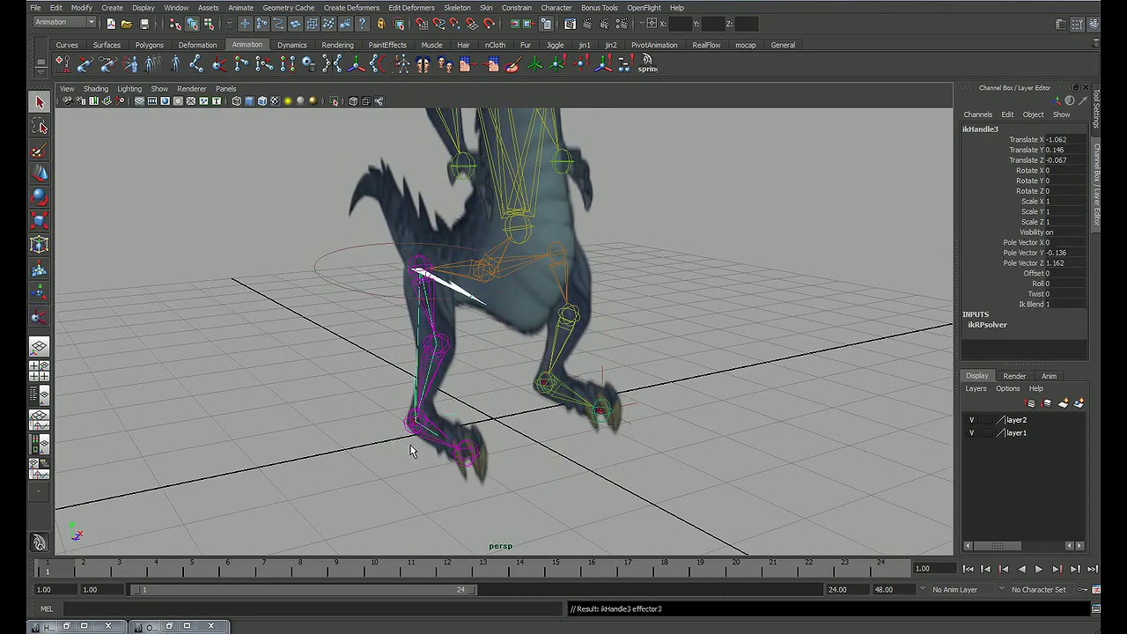
pyautogui.click(411, 426)
pyautogui.click(463, 451)
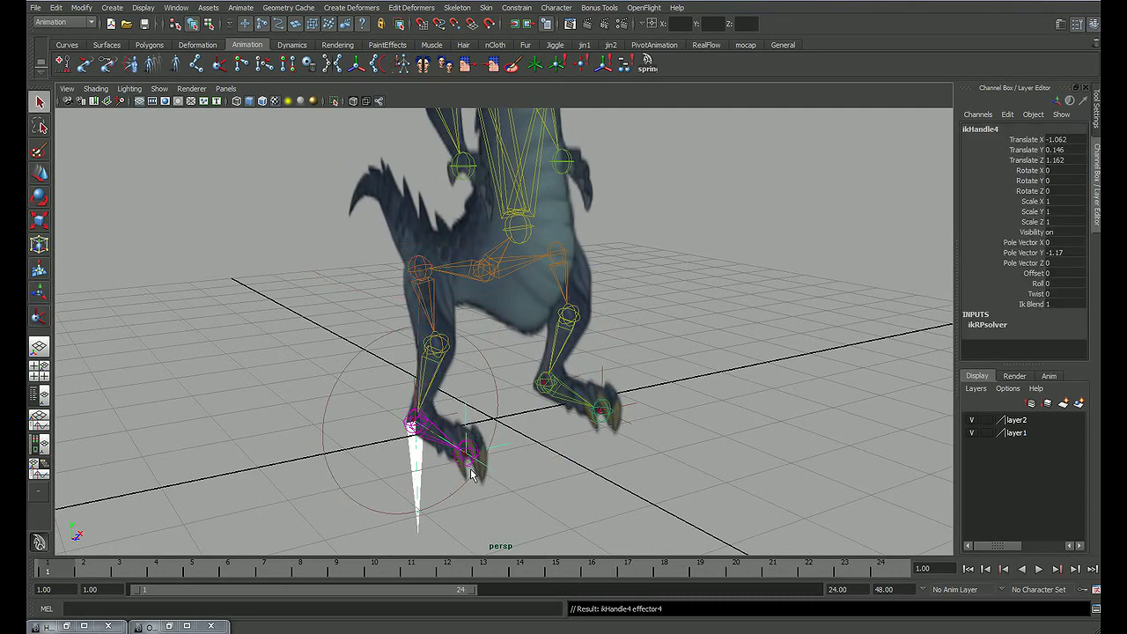
pyautogui.click(744, 401)
pyautogui.moveTo(744, 401)
pyautogui.keyDown('alt'); pyautogui.mouseDown()
pyautogui.moveTo(513, 385)
pyautogui.moveTo(564, 390)
pyautogui.moveTo(533, 352)
pyautogui.mouseUp(); pyautogui.keyUp('alt')
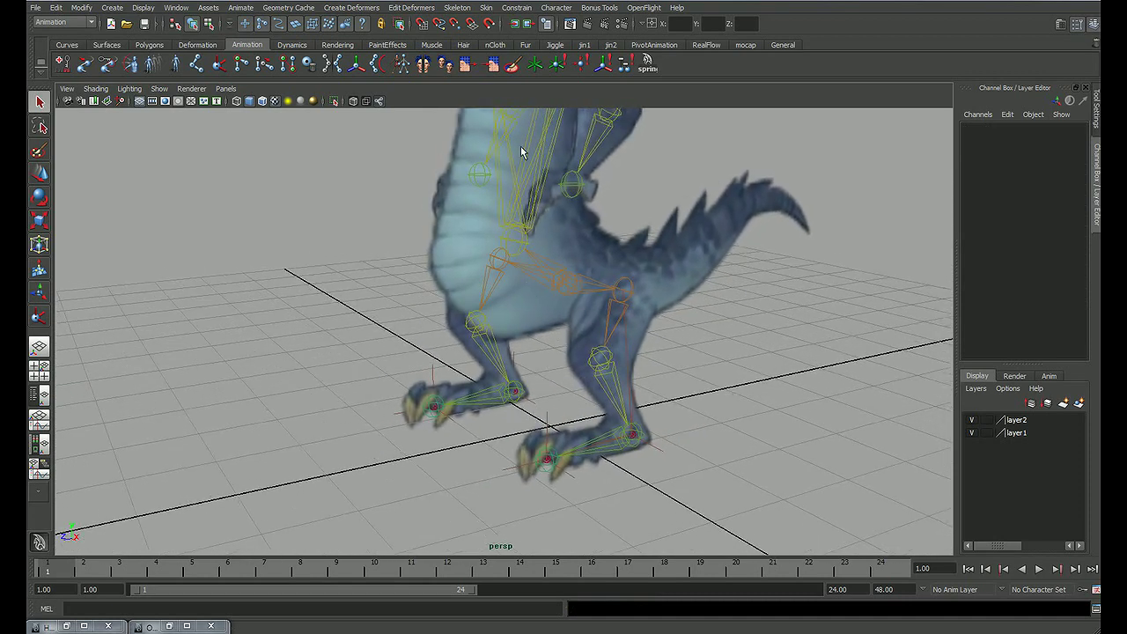
# Step: Create a cube control curve with the kk_Controllers tool from the jin1 shelf
pyautogui.click(583, 45)
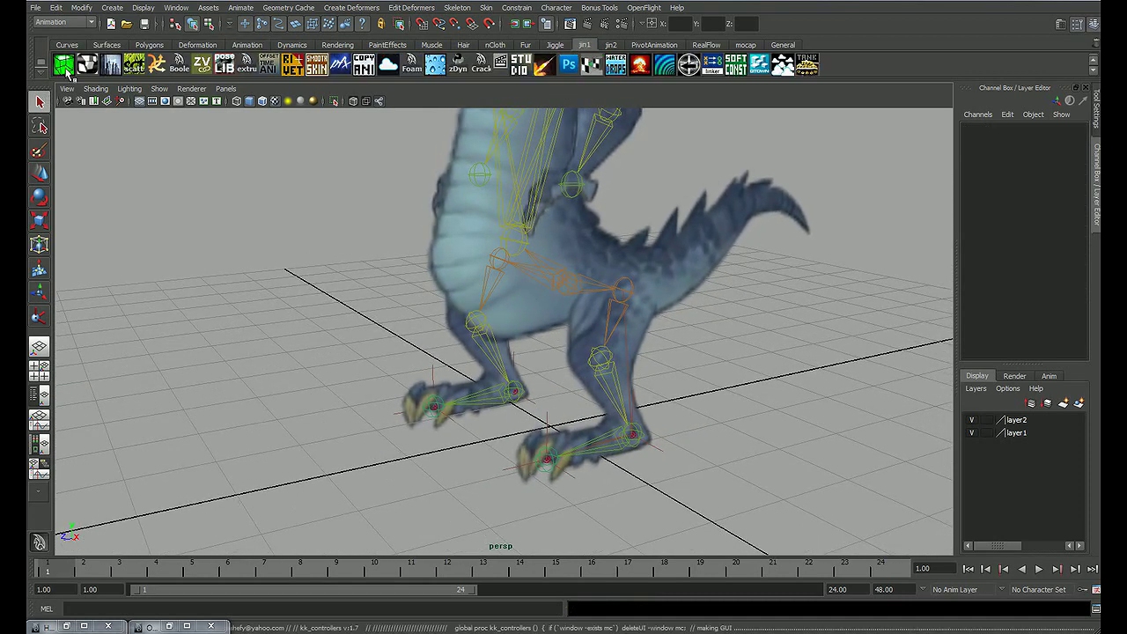
pyautogui.click(64, 64)
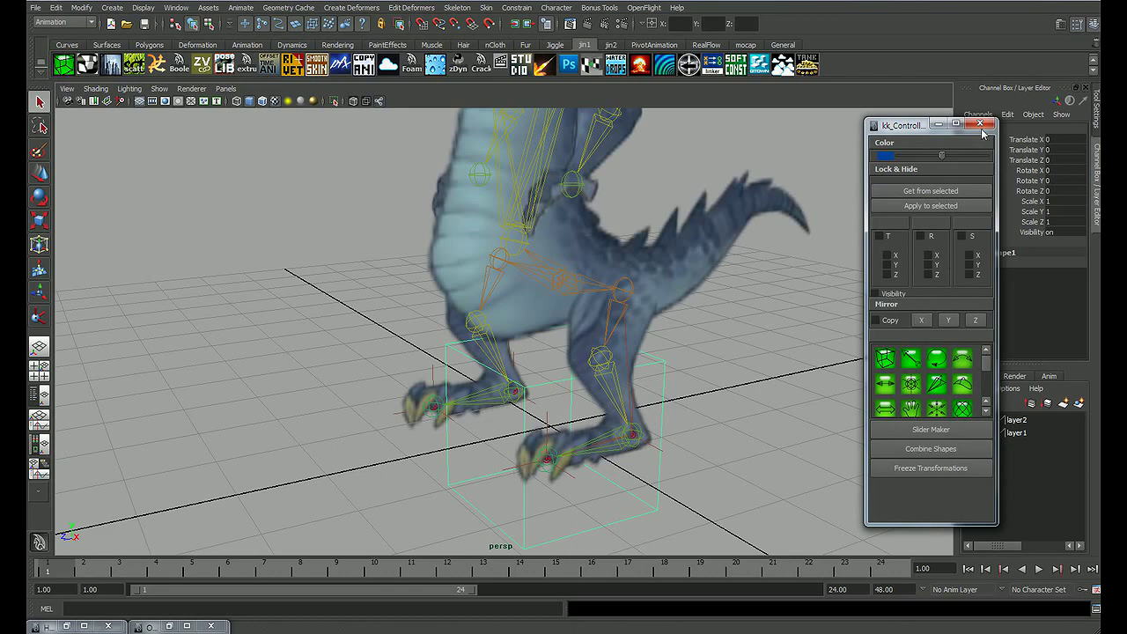
pyautogui.click(981, 126)
pyautogui.keyDown('alt'); pyautogui.moveTo(684, 262); pyautogui.dragTo(624, 313); pyautogui.keyUp('alt')
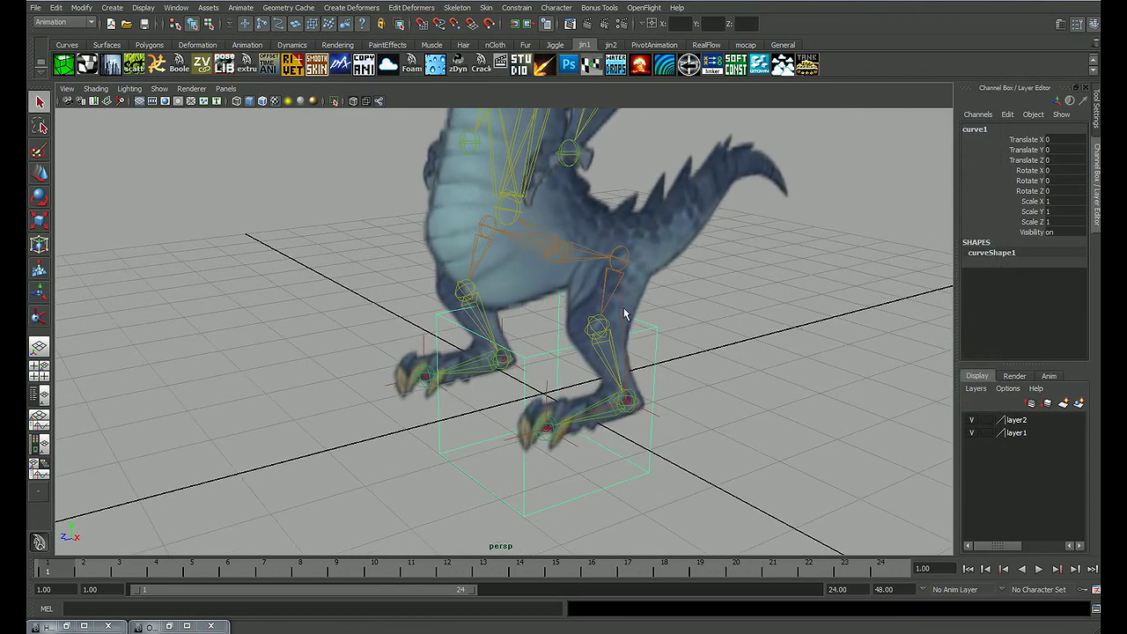
# Step: Move curve1 onto the front foot and scale it down to 0.335
pyautogui.moveTo(526, 393)
pyautogui.keyDown('alt'); pyautogui.mouseDown()
pyautogui.moveTo(499, 413)
pyautogui.moveTo(606, 423)
pyautogui.mouseUp(); pyautogui.keyUp('alt')
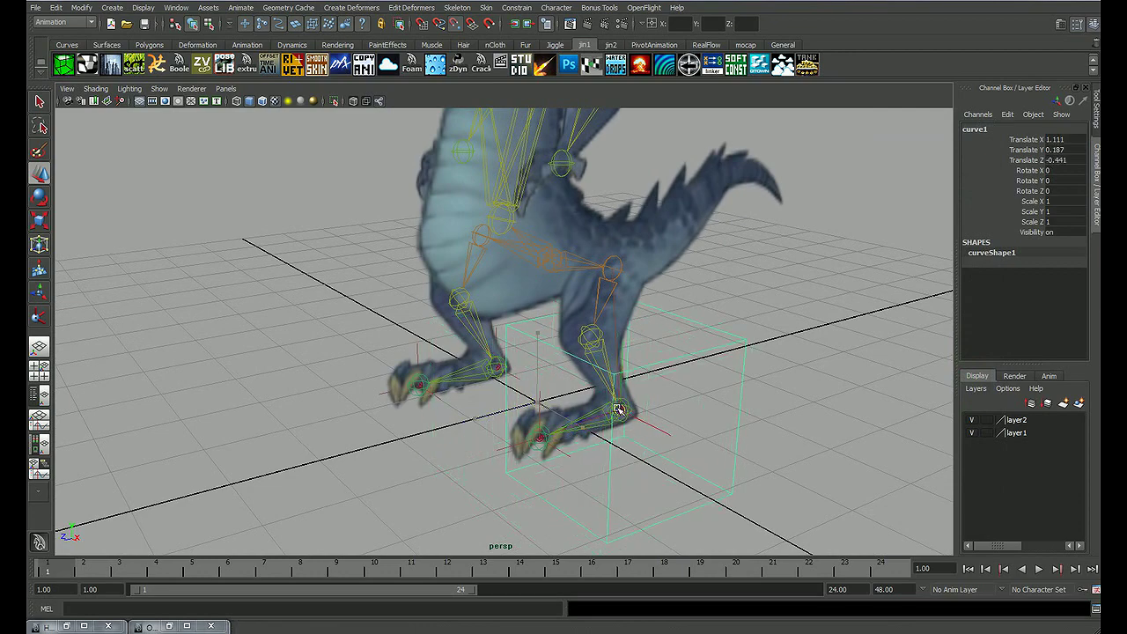
pyautogui.keyDown('alt'); pyautogui.moveTo(557, 427); pyautogui.dragTo(745, 397, button='right'); pyautogui.keyUp('alt')
pyautogui.moveTo(745, 397)
pyautogui.keyDown('alt'); pyautogui.mouseDown()
pyautogui.moveTo(622, 282)
pyautogui.moveTo(663, 298)
pyautogui.mouseUp(); pyautogui.keyUp('alt')
pyautogui.keyDown('alt'); pyautogui.moveTo(663, 298); pyautogui.dragTo(624, 329, button='right'); pyautogui.keyUp('alt')
pyautogui.moveTo(625, 329)
pyautogui.keyDown('alt'); pyautogui.mouseDown()
pyautogui.moveTo(642, 322)
pyautogui.moveTo(609, 344)
pyautogui.moveTo(684, 350)
pyautogui.moveTo(643, 352)
pyautogui.mouseUp(); pyautogui.keyUp('alt')
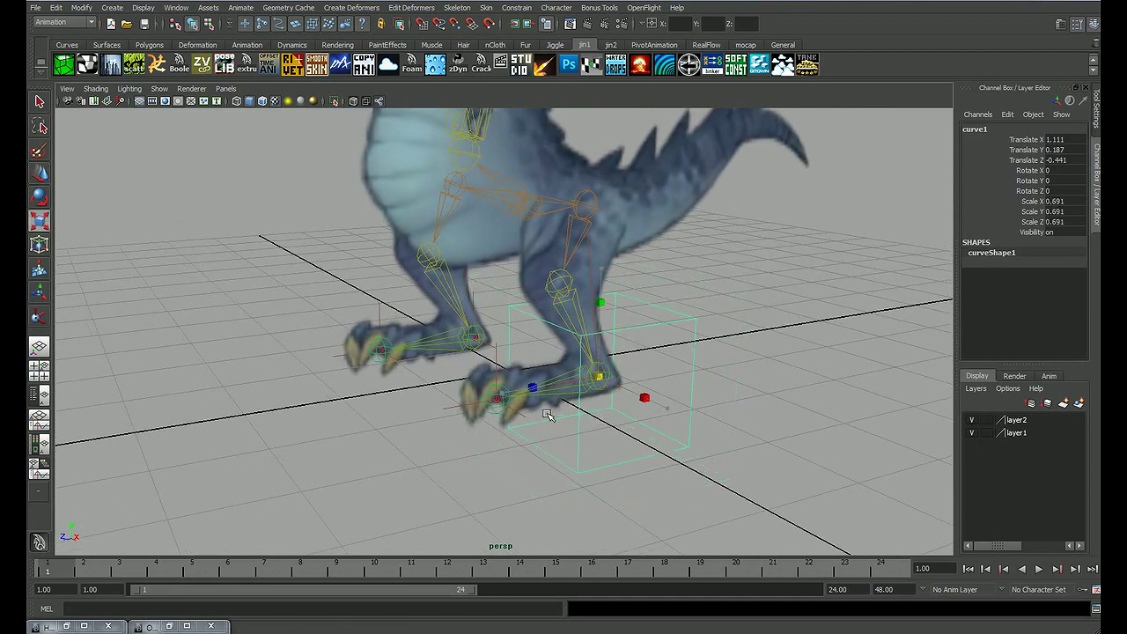
pyautogui.moveTo(586, 364)
pyautogui.keyDown('alt'); pyautogui.mouseDown()
pyautogui.moveTo(568, 370)
pyautogui.moveTo(586, 387)
pyautogui.moveTo(595, 375)
pyautogui.moveTo(641, 379)
pyautogui.moveTo(624, 395)
pyautogui.mouseUp(); pyautogui.keyUp('alt')
# Step: Hide layer1 so the dragon's upper body disappears and only the legs remain
pyautogui.click(720, 368)
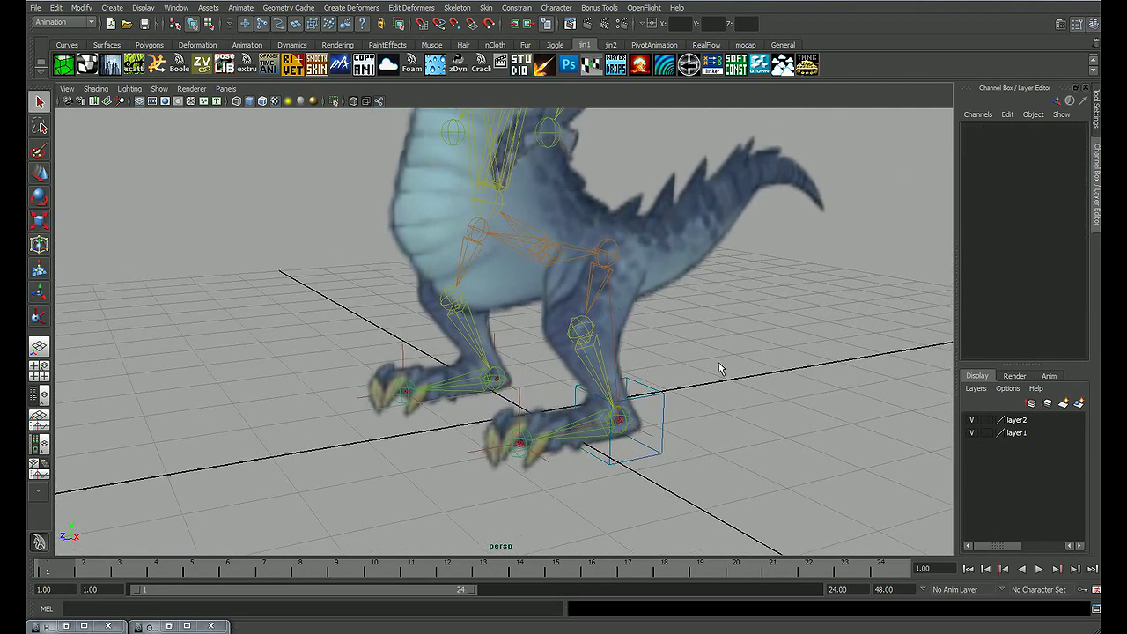
pyautogui.click(972, 433)
pyautogui.keyDown('alt'); pyautogui.moveTo(652, 396); pyautogui.dragTo(636, 387); pyautogui.keyUp('alt')
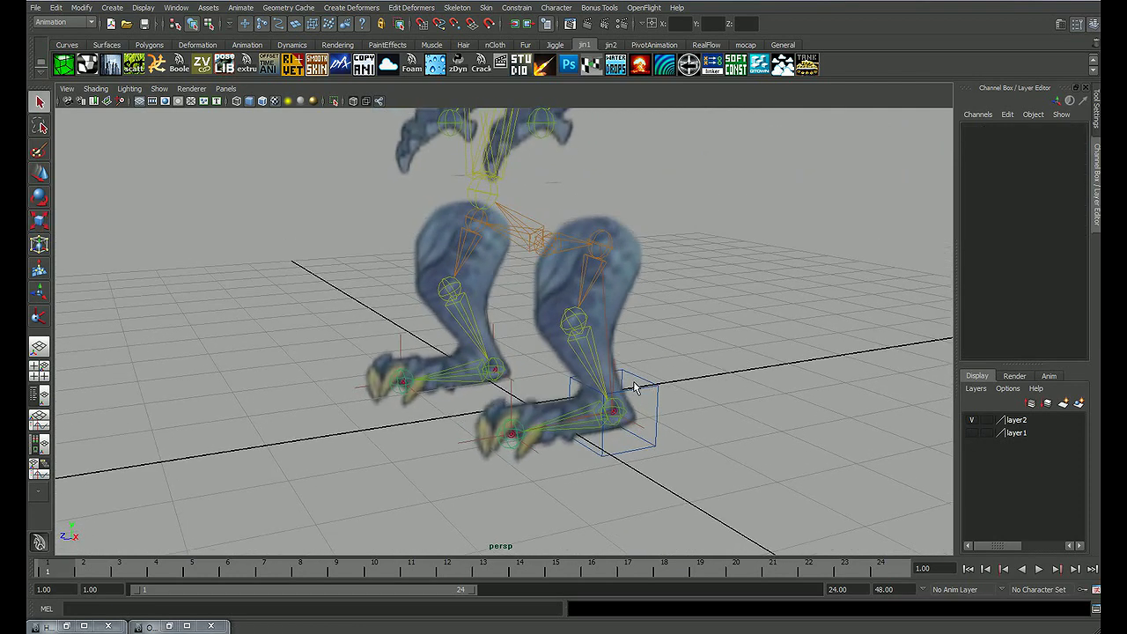
pyautogui.click(972, 421)
pyautogui.click(971, 421)
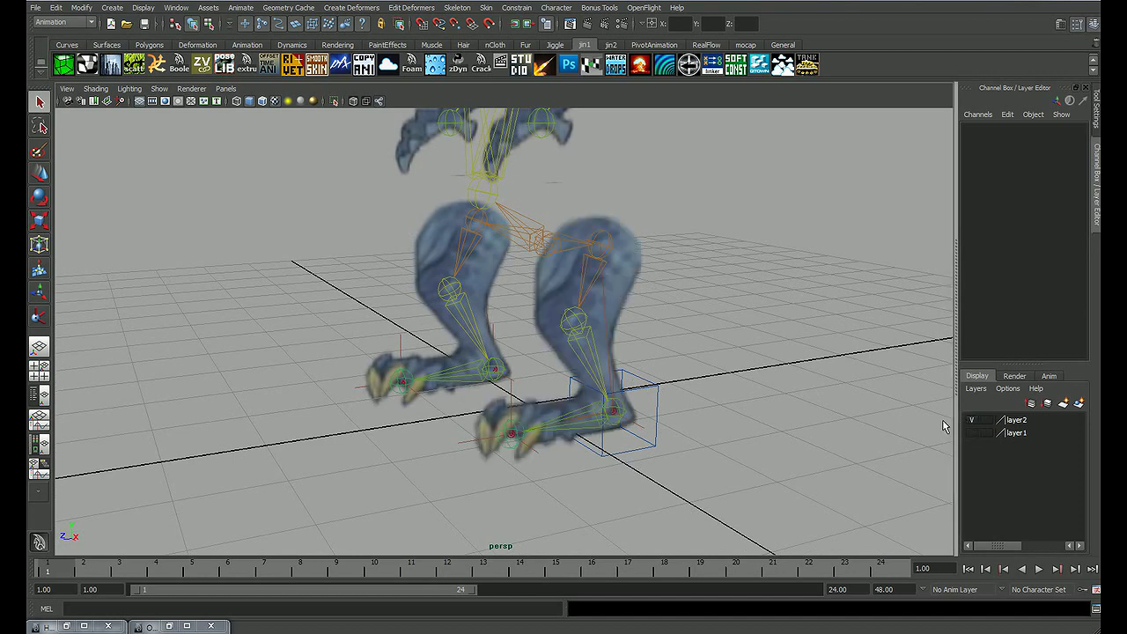
# Step: Test hiding the right leg plane's layer, then show the leg layer again
pyautogui.click(634, 285)
pyautogui.keyDown('alt'); pyautogui.moveTo(731, 377); pyautogui.dragTo(727, 369); pyautogui.keyUp('alt')
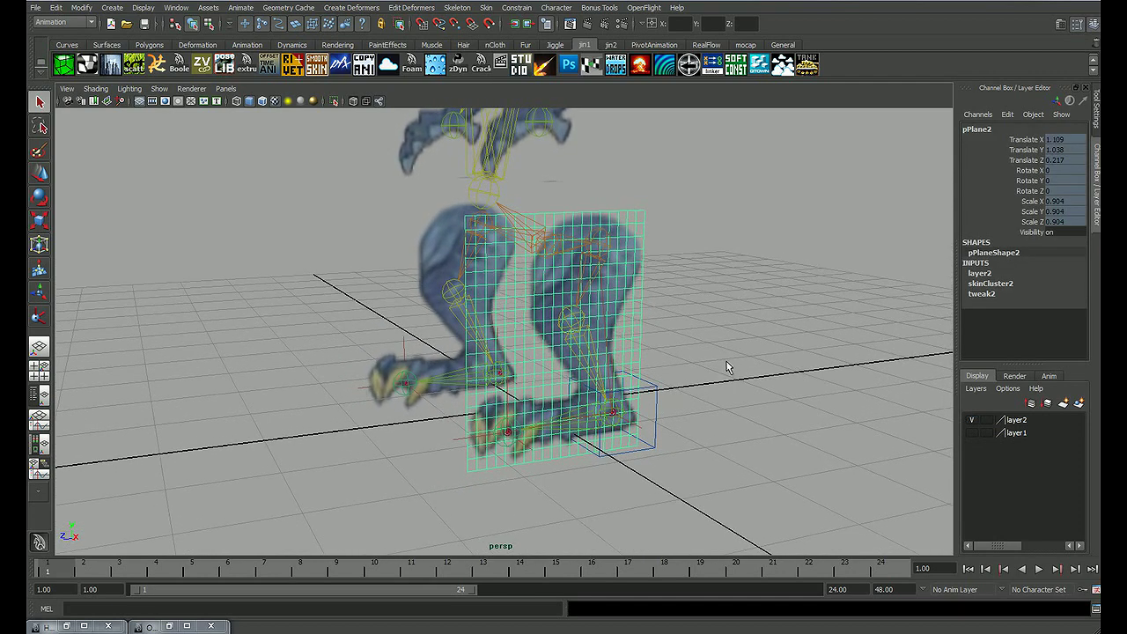
pyautogui.click(972, 421)
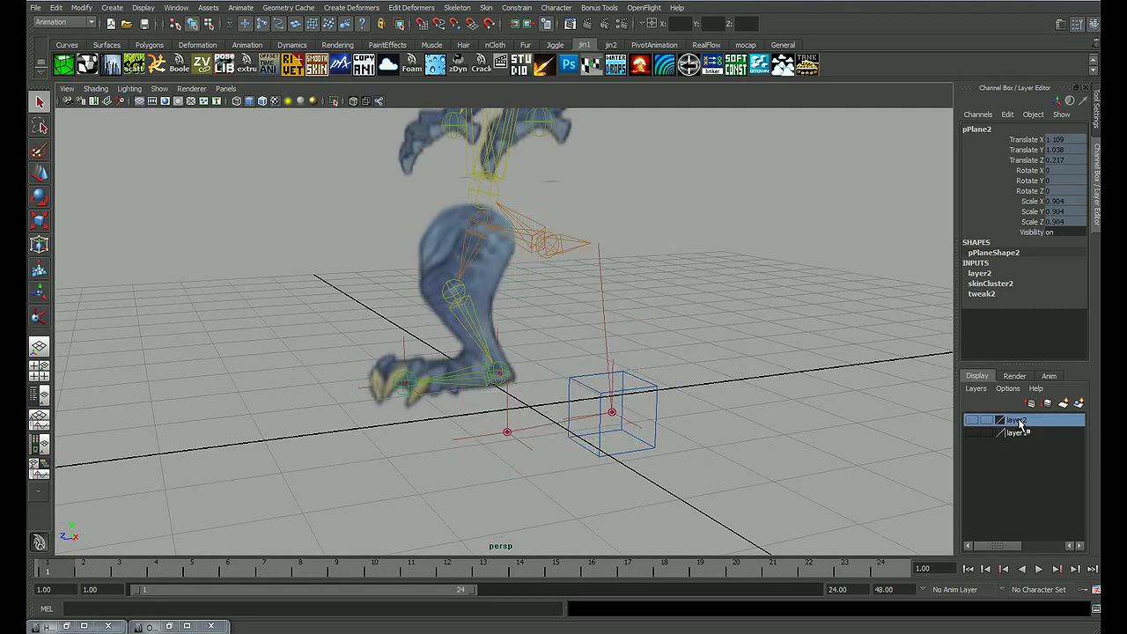
pyautogui.rightClick(1020, 424)
pyautogui.click(1020, 440)
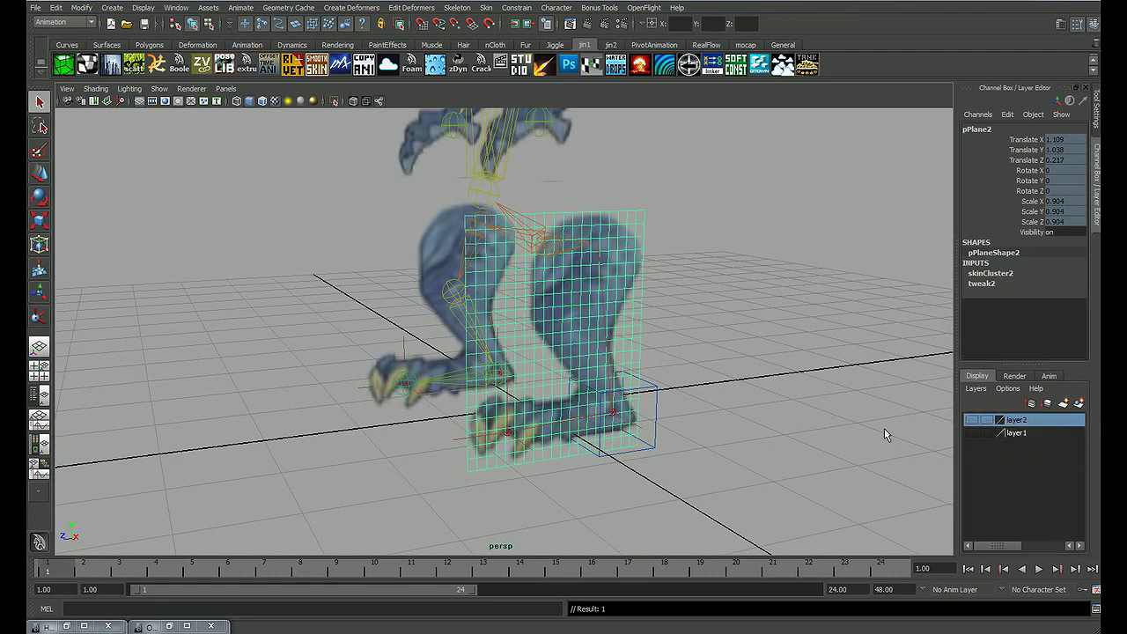
pyautogui.click(745, 383)
pyautogui.moveTo(687, 379)
pyautogui.keyDown('alt'); pyautogui.mouseDown()
pyautogui.moveTo(627, 354)
pyautogui.moveTo(641, 372)
pyautogui.mouseUp(); pyautogui.keyUp('alt')
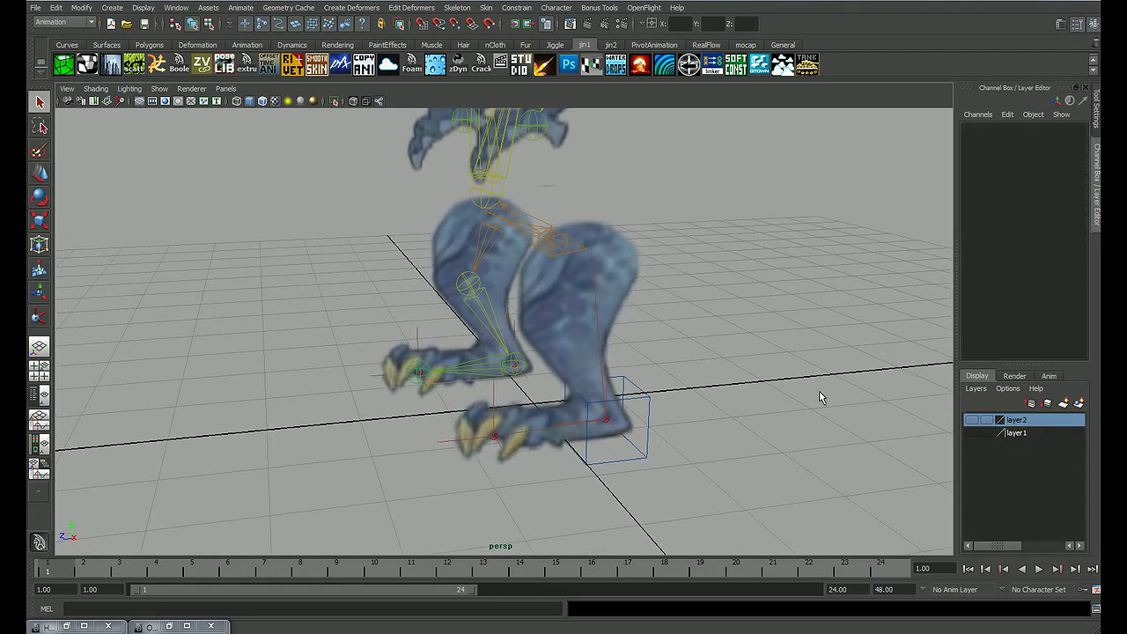
pyautogui.keyDown('alt'); pyautogui.moveTo(706, 388); pyautogui.dragTo(590, 344); pyautogui.keyUp('alt')
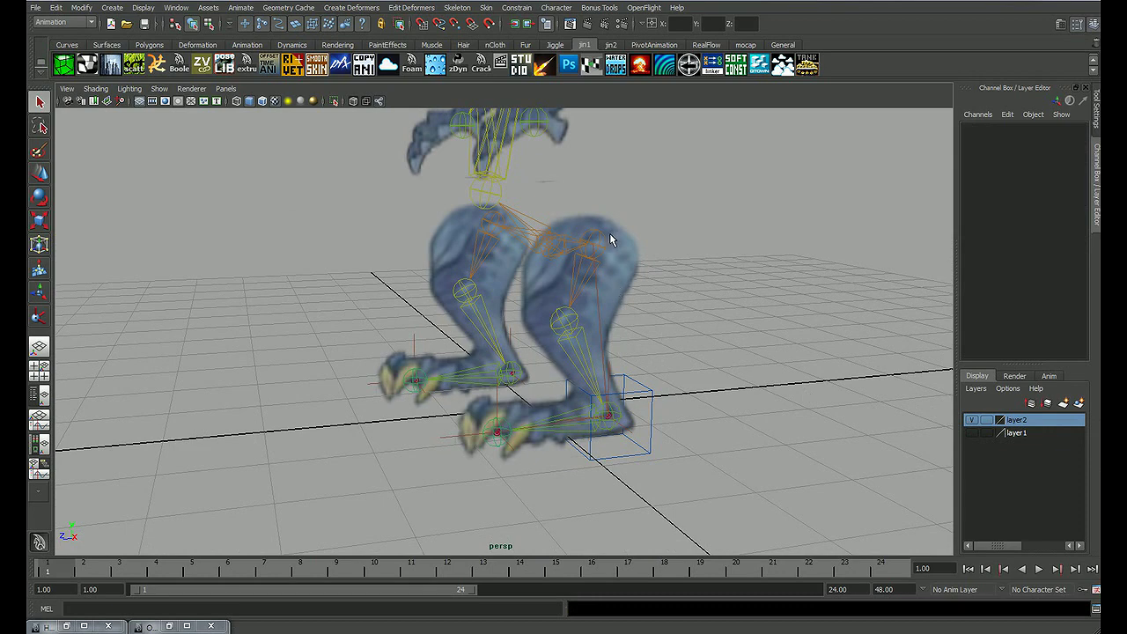
# Step: Remove the right leg's top joint, joint5, from layer2
pyautogui.click(611, 239)
pyautogui.click(629, 262)
pyautogui.rightClick(1007, 429)
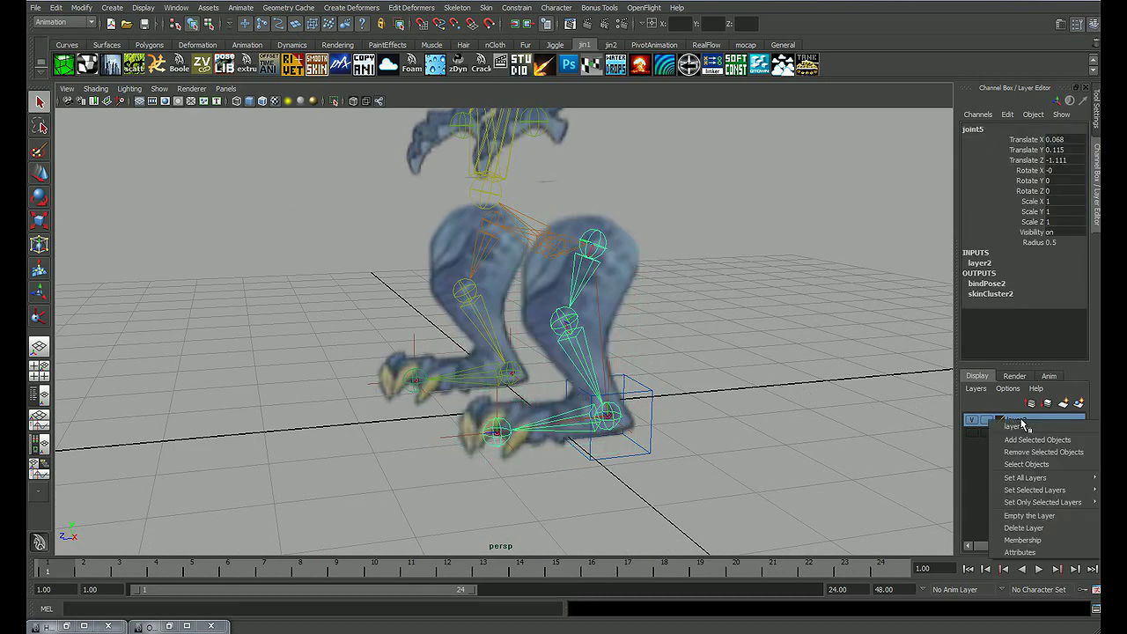
pyautogui.click(1013, 443)
# Step: Add the right and left leg planes, pPlane2 and pPlane3, to hidden layer2
pyautogui.click(625, 297)
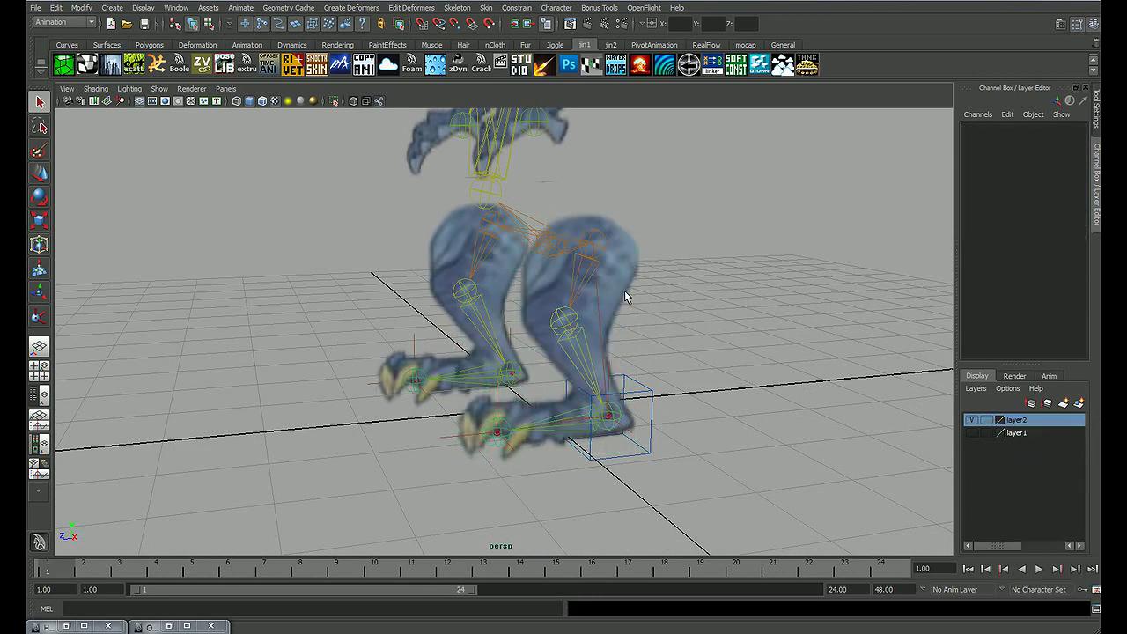
pyautogui.click(893, 419)
pyautogui.click(624, 278)
pyautogui.rightClick(1013, 421)
pyautogui.click(1017, 443)
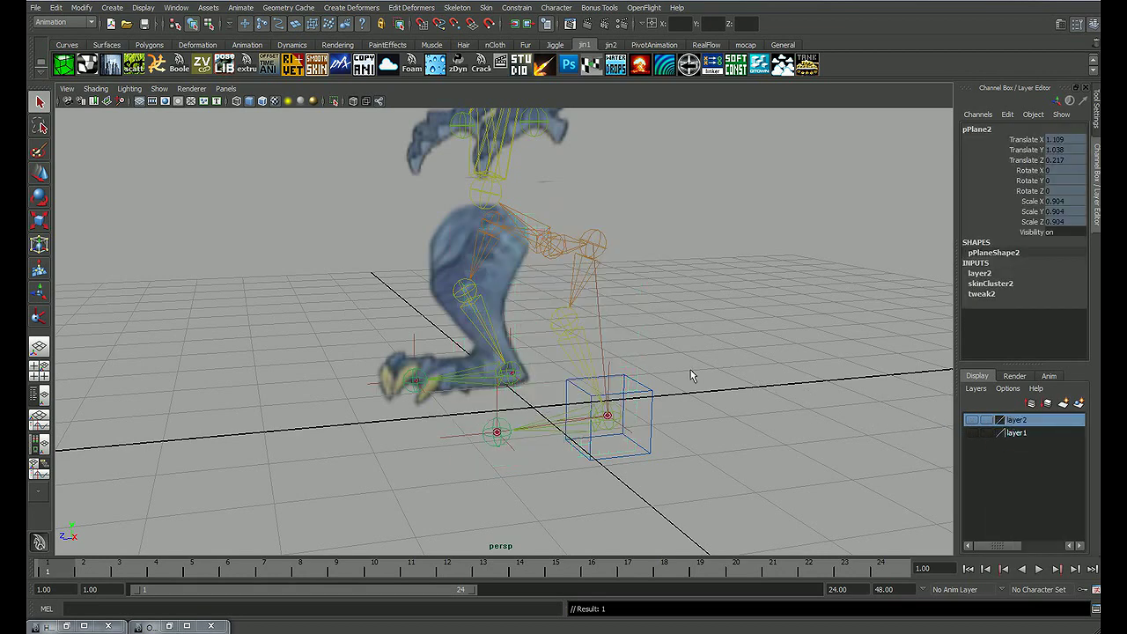
pyautogui.keyDown('alt'); pyautogui.moveTo(657, 324); pyautogui.dragTo(672, 317); pyautogui.keyUp('alt')
pyautogui.click(476, 287)
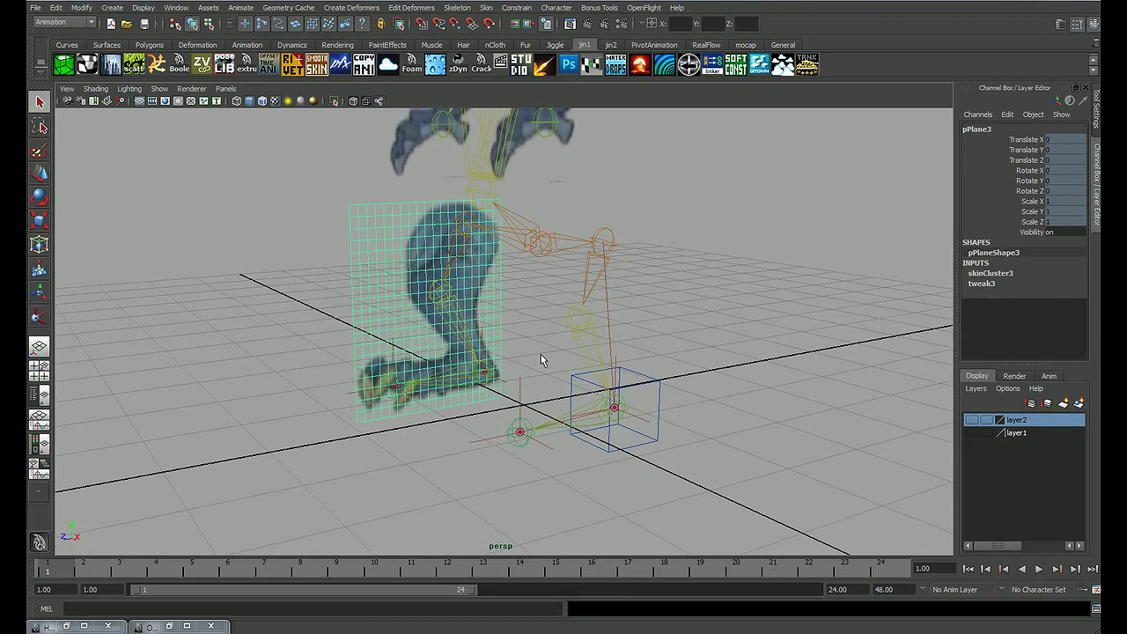
pyautogui.rightClick(1001, 422)
pyautogui.click(1013, 443)
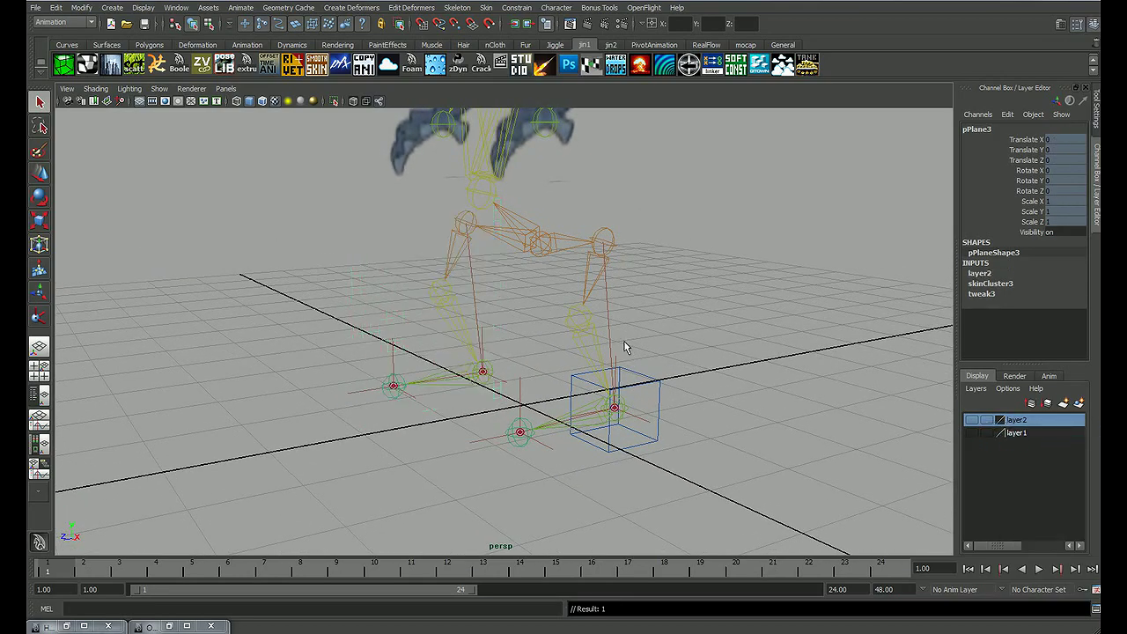
# Step: Toggle the gradient viewport background and select the foot control cube
pyautogui.moveTo(624, 347)
pyautogui.keyDown('alt'); pyautogui.mouseDown()
pyautogui.moveTo(584, 332)
pyautogui.moveTo(628, 337)
pyautogui.moveTo(611, 332)
pyautogui.moveTo(598, 349)
pyautogui.mouseUp(); pyautogui.keyUp('alt')
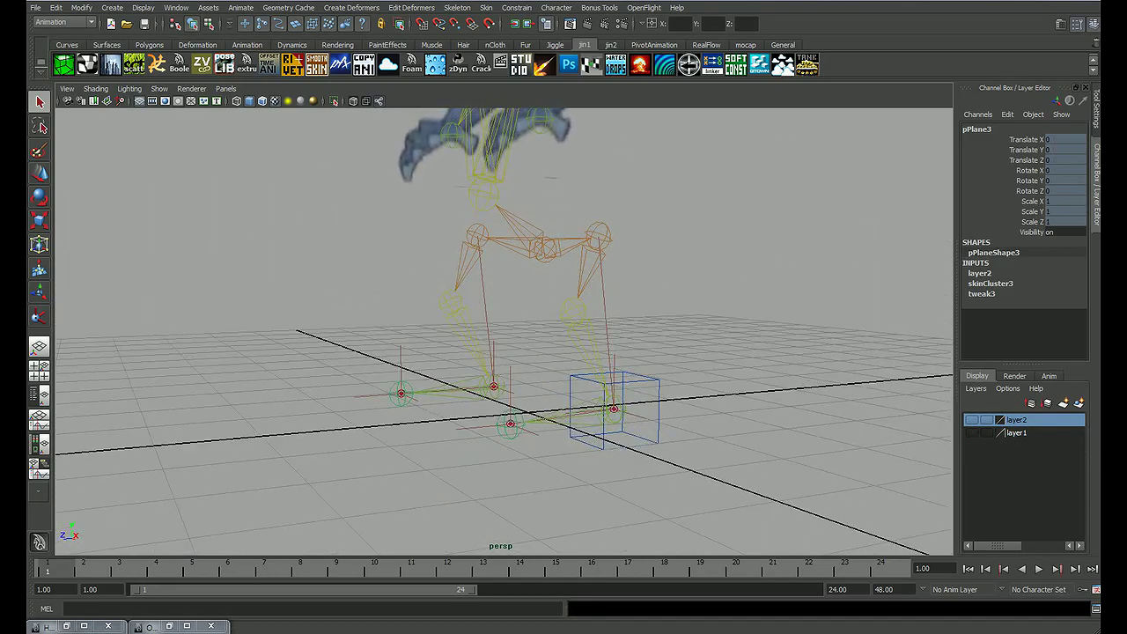
pyautogui.hotkey('alt', 'b')
pyautogui.moveTo(655, 315)
pyautogui.keyDown('alt'); pyautogui.mouseDown()
pyautogui.moveTo(611, 332)
pyautogui.moveTo(644, 312)
pyautogui.moveTo(651, 347)
pyautogui.moveTo(634, 357)
pyautogui.moveTo(642, 365)
pyautogui.mouseUp(); pyautogui.keyUp('alt')
pyautogui.click(646, 382)
# Step: Zoom into the side view and put the foot control cube into Control Vertex editing
pyautogui.press('space')
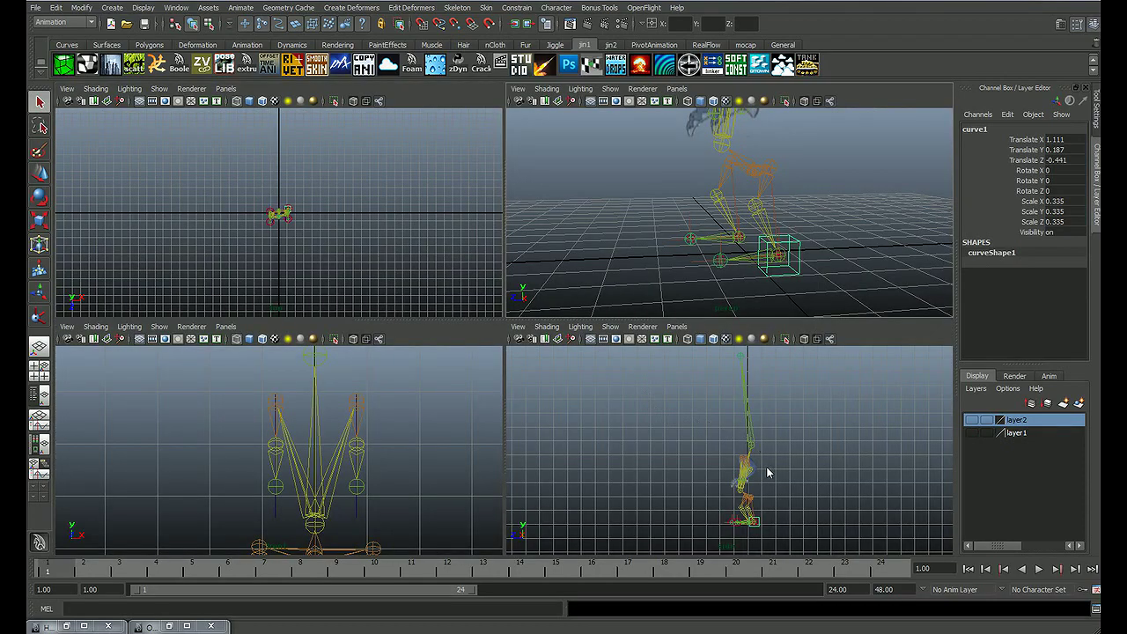
pyautogui.press('space')
pyautogui.scroll(2, 644, 345)
pyautogui.scroll(2, 661, 329)
pyautogui.scroll(2, 623, 287)
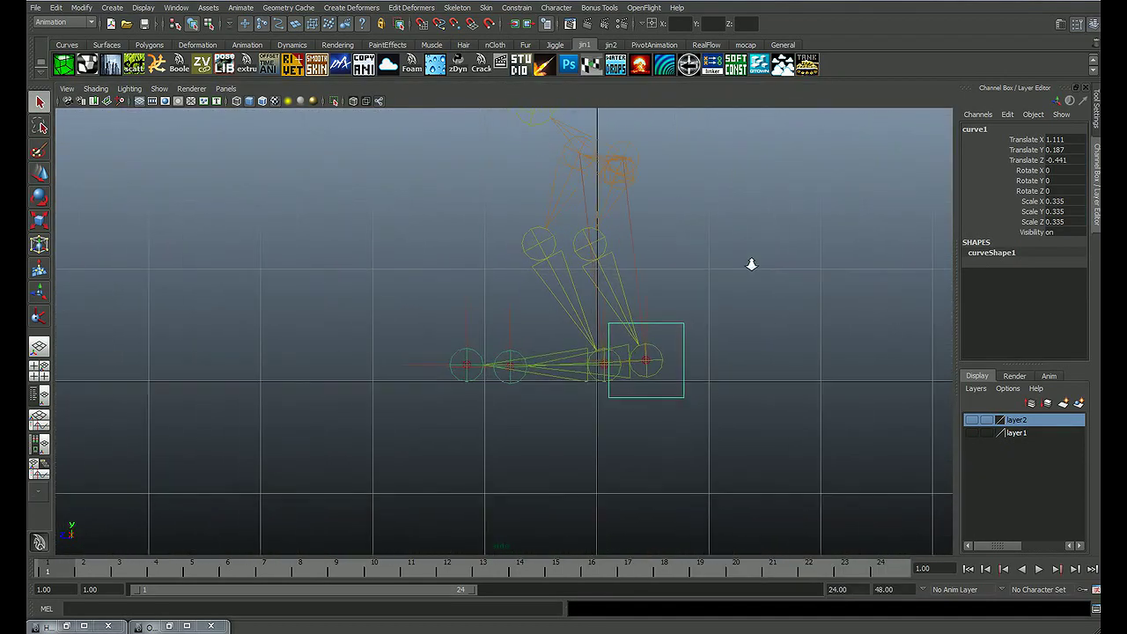
pyautogui.scroll(2, 752, 264)
pyautogui.keyDown('alt'); pyautogui.moveTo(818, 289); pyautogui.dragTo(753, 298, button='middle'); pyautogui.keyUp('alt')
pyautogui.moveTo(753, 298); pyautogui.dragTo(700, 299, button='right')
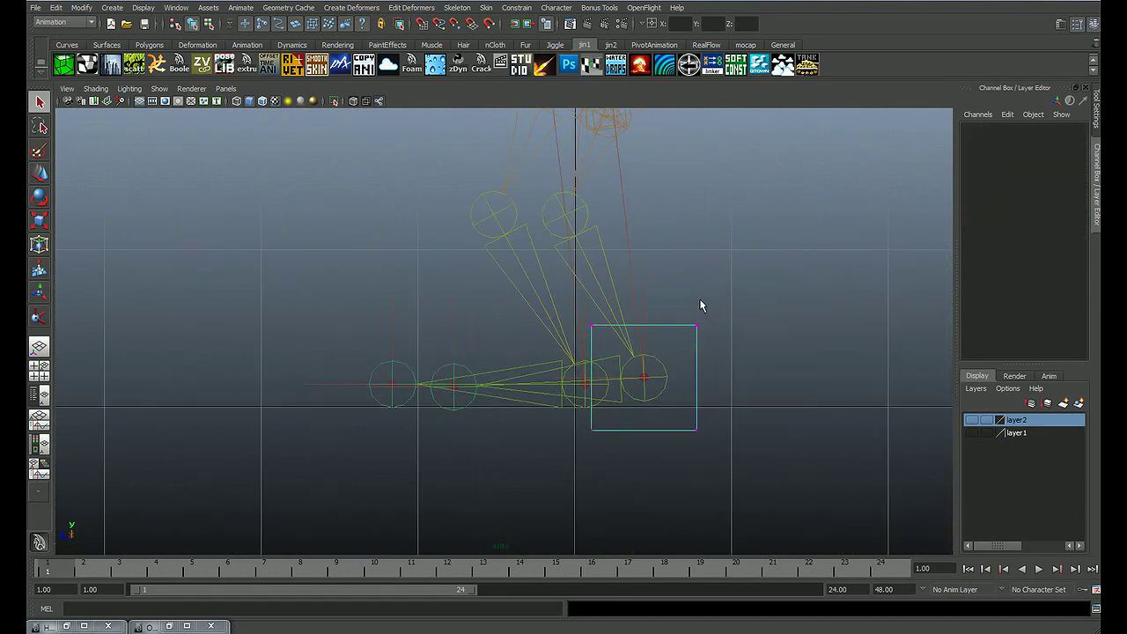
pyautogui.keyDown('alt'); pyautogui.moveTo(701, 304); pyautogui.dragTo(715, 338, button='middle'); pyautogui.keyUp('alt')
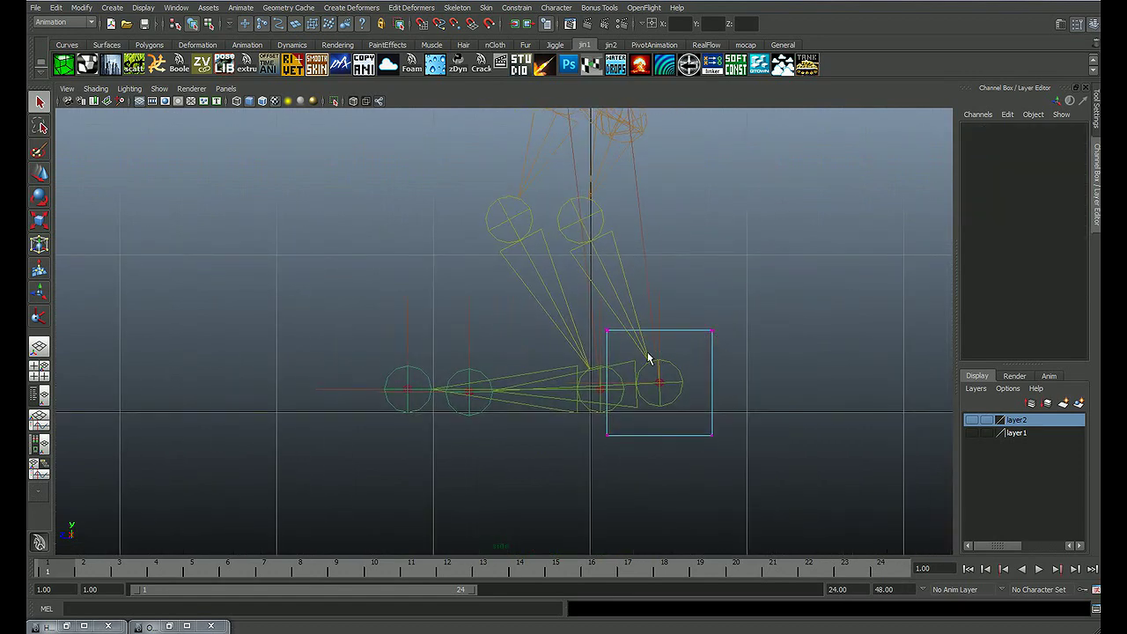
# Step: Stretch the cube's corner points forward so the box reaches the toes
pyautogui.press('space')
pyautogui.press('space')
pyautogui.scroll(1, 584, 326)
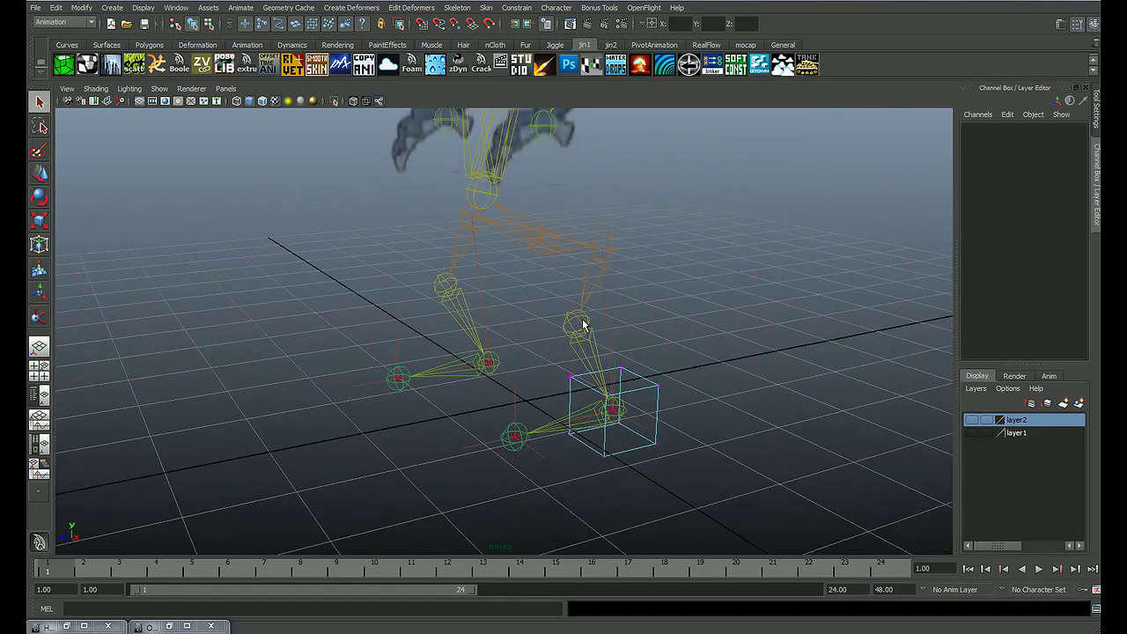
pyautogui.scroll(3, 779, 408)
pyautogui.moveTo(778, 408)
pyautogui.keyDown('alt'); pyautogui.mouseDown()
pyautogui.moveTo(543, 357)
pyautogui.moveTo(667, 375)
pyautogui.moveTo(601, 390)
pyautogui.moveTo(626, 494)
pyautogui.mouseUp(); pyautogui.keyUp('alt')
pyautogui.click(546, 350)
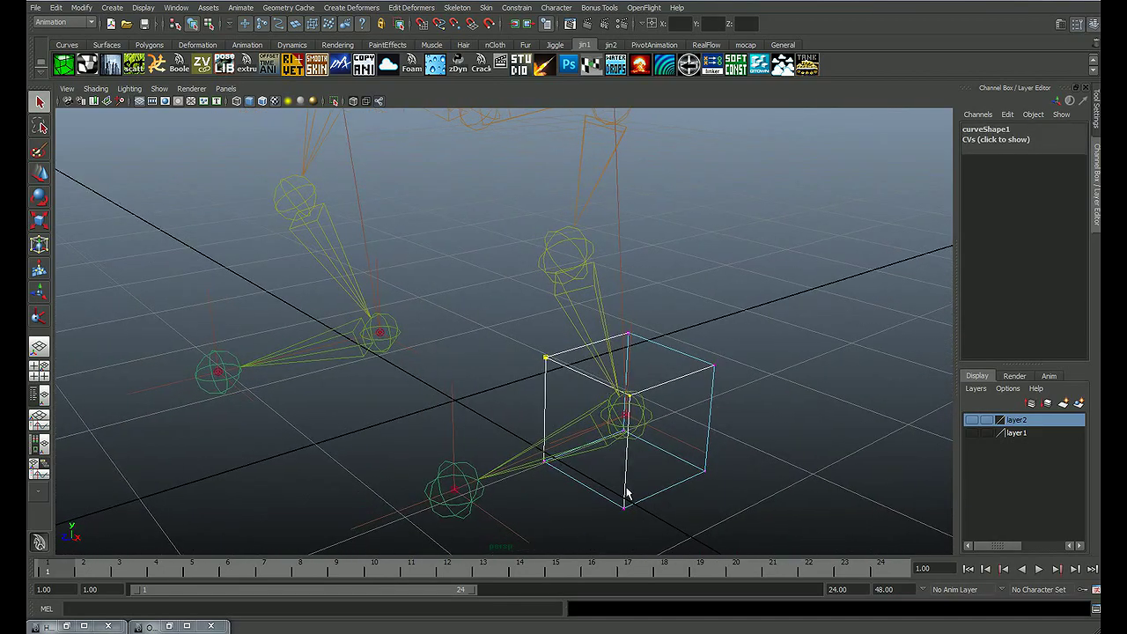
pyautogui.moveTo(539, 485)
pyautogui.keyDown('alt'); pyautogui.mouseDown()
pyautogui.moveTo(526, 452)
pyautogui.moveTo(541, 475)
pyautogui.moveTo(343, 458)
pyautogui.mouseUp(); pyautogui.keyUp('alt')
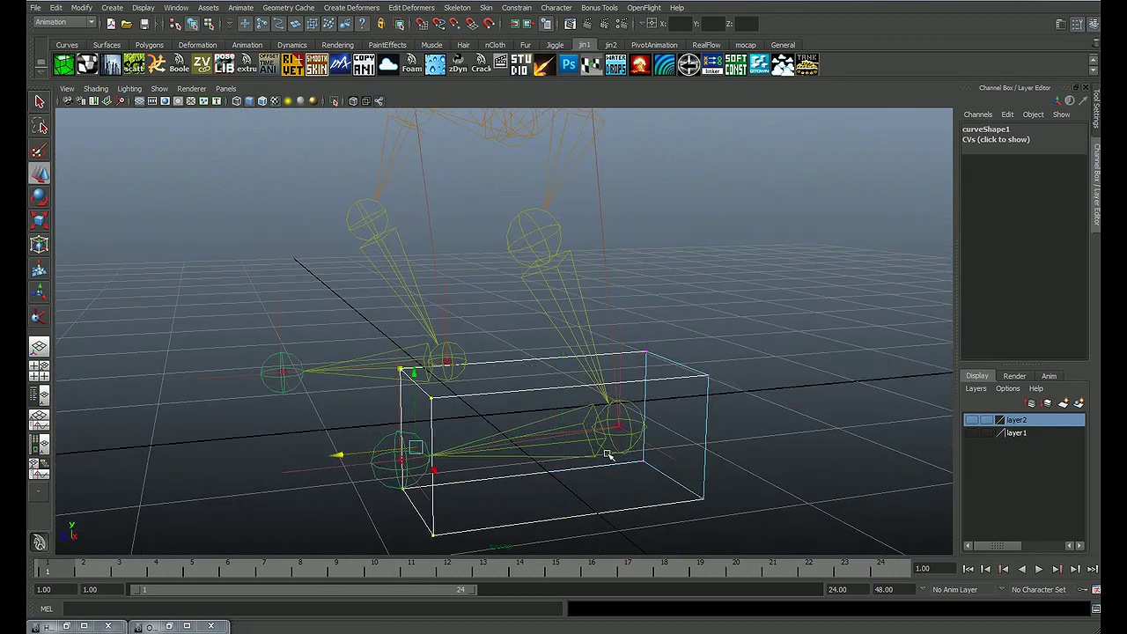
# Step: Try raising the box's bottom edge in side view, undo it, and return to object mode
pyautogui.press('space')
pyautogui.press('space')
pyautogui.keyDown('alt'); pyautogui.moveTo(574, 411); pyautogui.dragTo(572, 395, button='middle'); pyautogui.keyUp('alt')
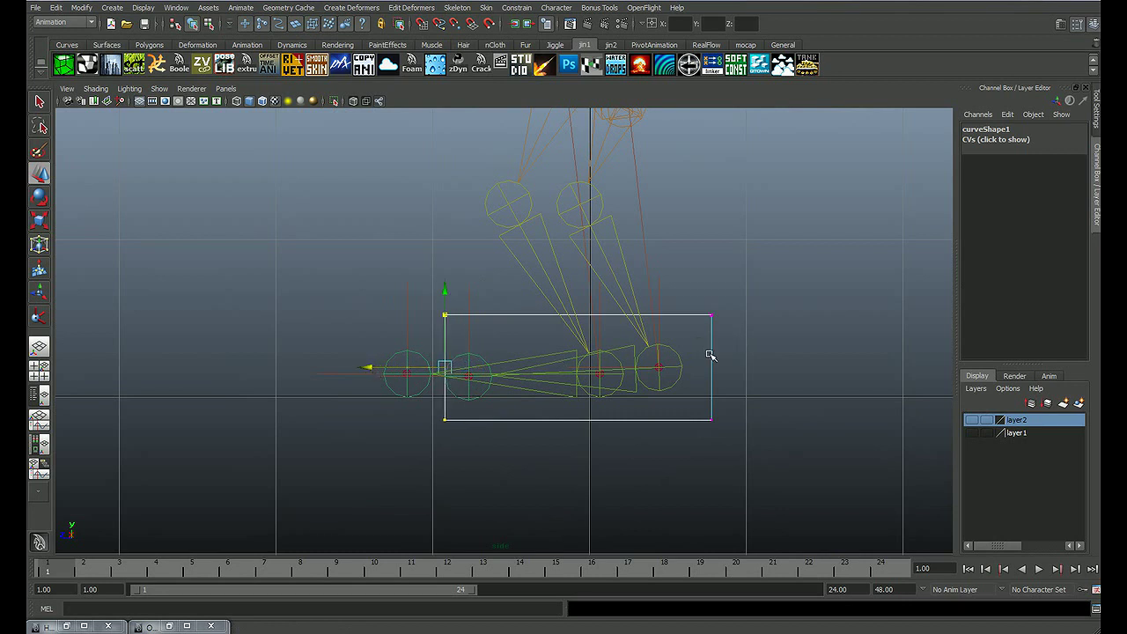
pyautogui.moveTo(572, 352)
pyautogui.mouseDown()
pyautogui.moveTo(581, 322)
pyautogui.moveTo(669, 335)
pyautogui.moveTo(611, 330)
pyautogui.mouseUp()
pyautogui.hotkey('ctrl', 'z')
pyautogui.press('space')
pyautogui.press('space')
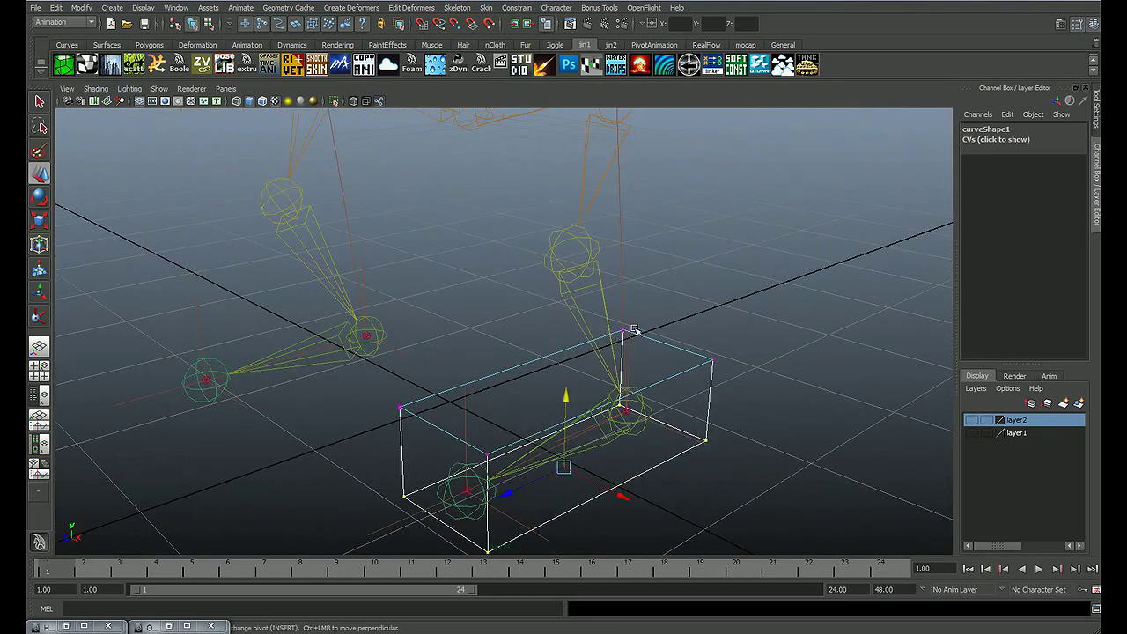
pyautogui.press('F8')
pyautogui.click(696, 319)
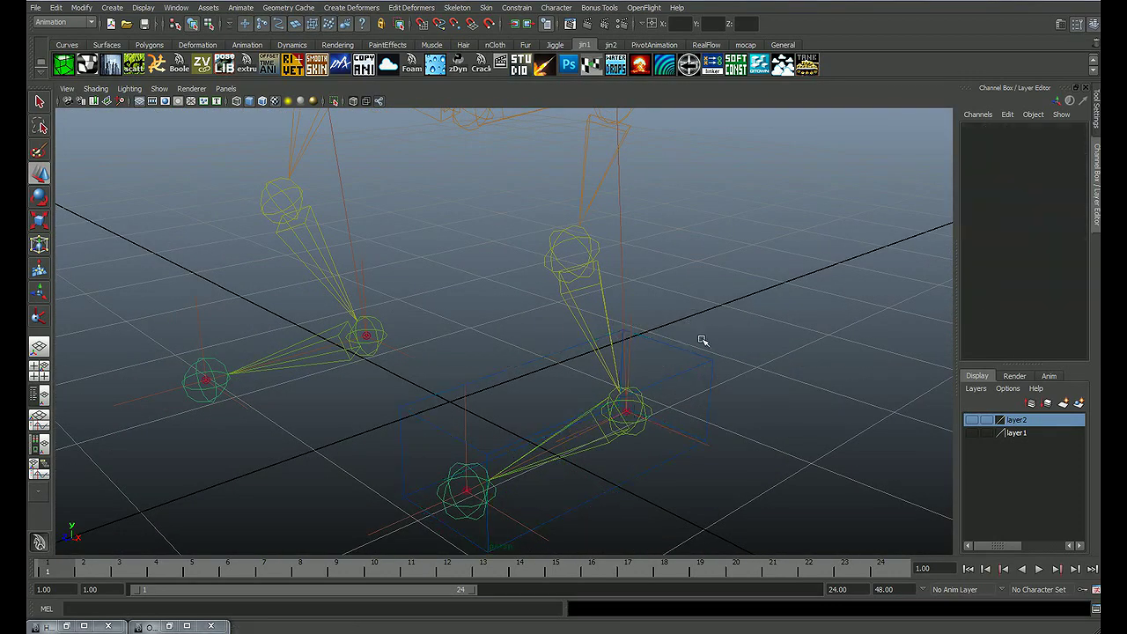
pyautogui.click(696, 333)
pyautogui.keyDown('alt'); pyautogui.moveTo(675, 355); pyautogui.dragTo(656, 352); pyautogui.keyUp('alt')
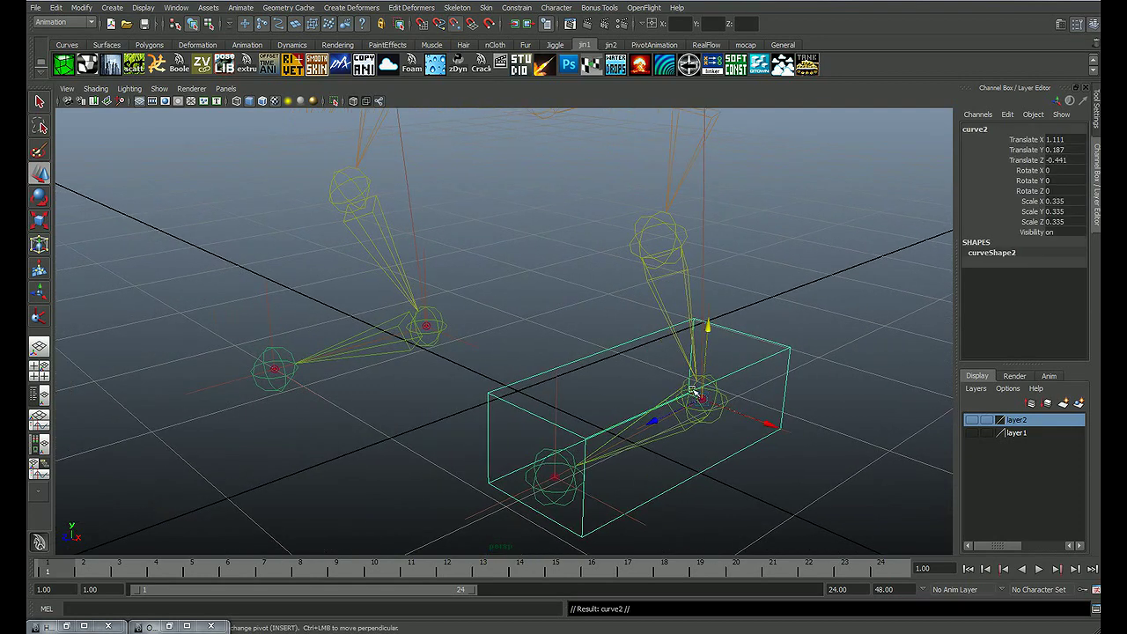
# Step: Move the copied foot box curve2 onto the dragon's left foot, then reframe the rig
pyautogui.moveTo(584, 381); pyautogui.dragTo(441, 348)
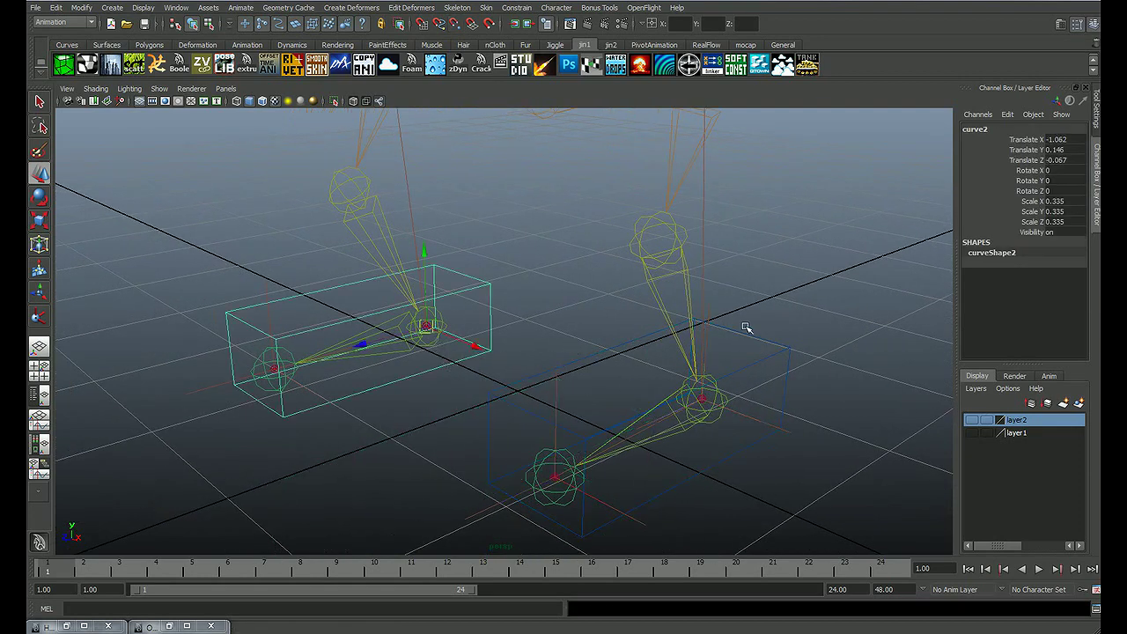
pyautogui.keyDown('alt'); pyautogui.moveTo(746, 328); pyautogui.dragTo(516, 372, button='right'); pyautogui.keyUp('alt')
pyautogui.moveTo(536, 360)
pyautogui.keyDown('alt'); pyautogui.mouseDown()
pyautogui.moveTo(484, 449)
pyautogui.moveTo(541, 396)
pyautogui.moveTo(503, 402)
pyautogui.moveTo(534, 402)
pyautogui.moveTo(511, 397)
pyautogui.moveTo(535, 421)
pyautogui.moveTo(500, 418)
pyautogui.moveTo(501, 403)
pyautogui.moveTo(516, 414)
pyautogui.mouseUp(); pyautogui.keyUp('alt')
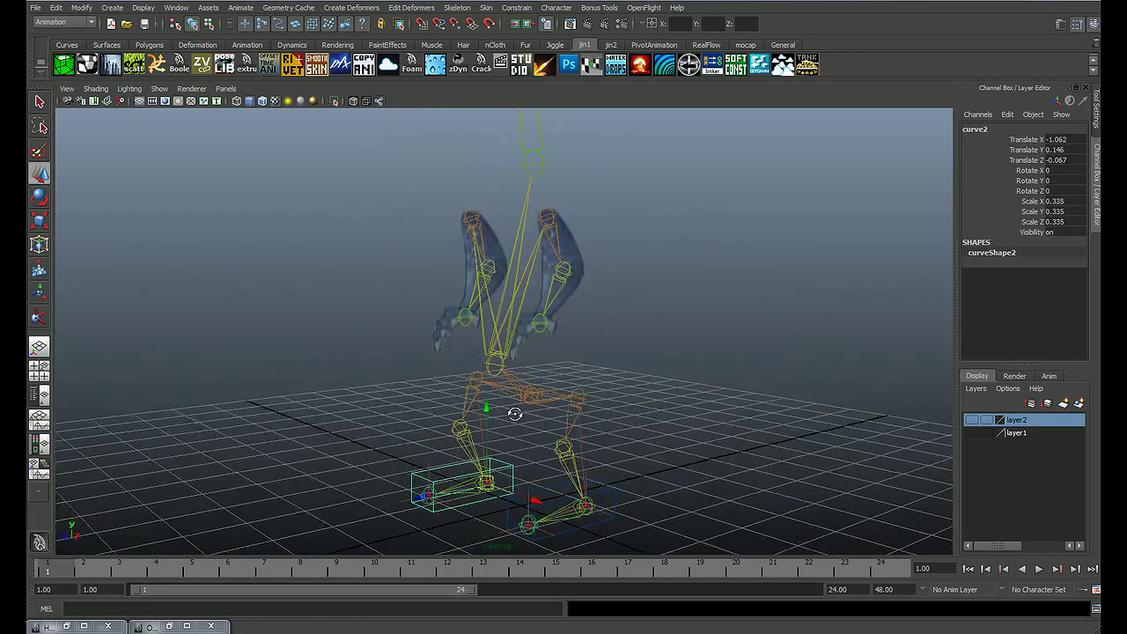
pyautogui.moveTo(515, 414)
pyautogui.keyDown('alt'); pyautogui.mouseDown(button='right')
pyautogui.moveTo(584, 365)
pyautogui.moveTo(604, 373)
pyautogui.mouseUp(button='right'); pyautogui.keyUp('alt')
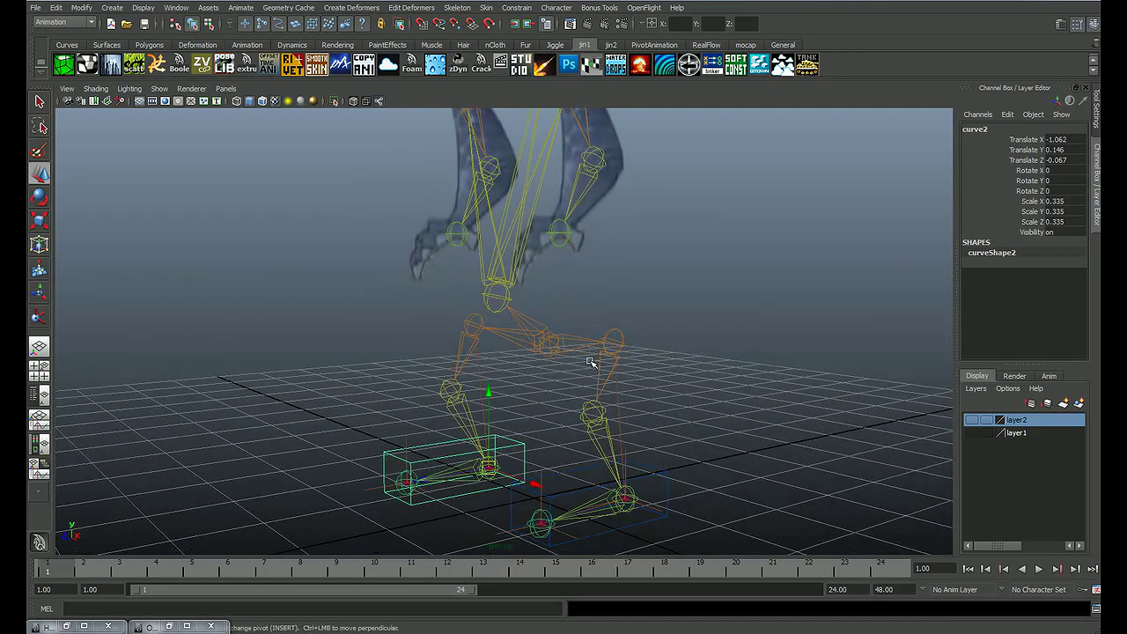
pyautogui.moveTo(496, 385)
pyautogui.keyDown('alt'); pyautogui.mouseDown(button='right')
pyautogui.moveTo(553, 334)
pyautogui.moveTo(517, 374)
pyautogui.mouseUp(button='right'); pyautogui.keyUp('alt')
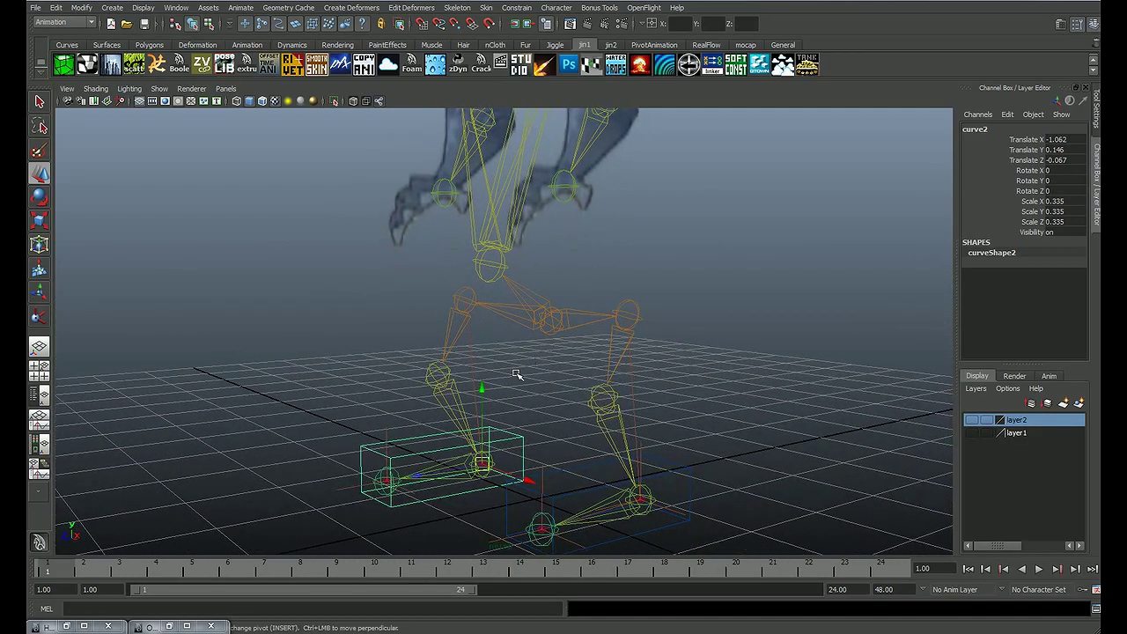
# Step: Select hip box curve3 and switch it to Control Vertex editing in the side pane
pyautogui.click(539, 347)
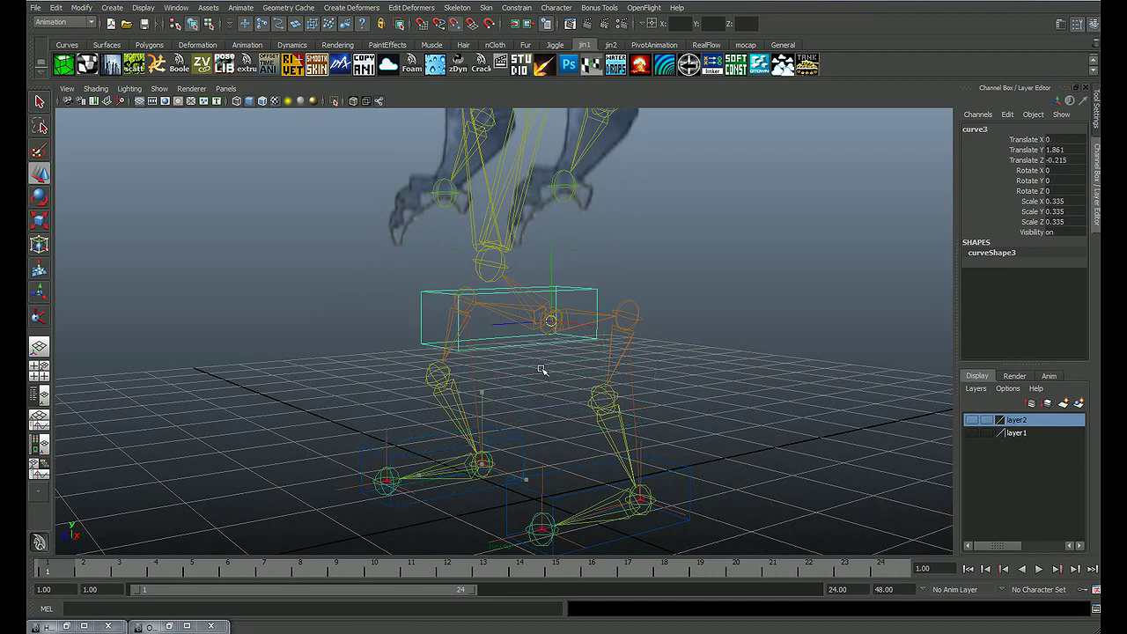
pyautogui.keyDown('alt'); pyautogui.moveTo(600, 327); pyautogui.dragTo(564, 352); pyautogui.keyUp('alt')
pyautogui.press('space')
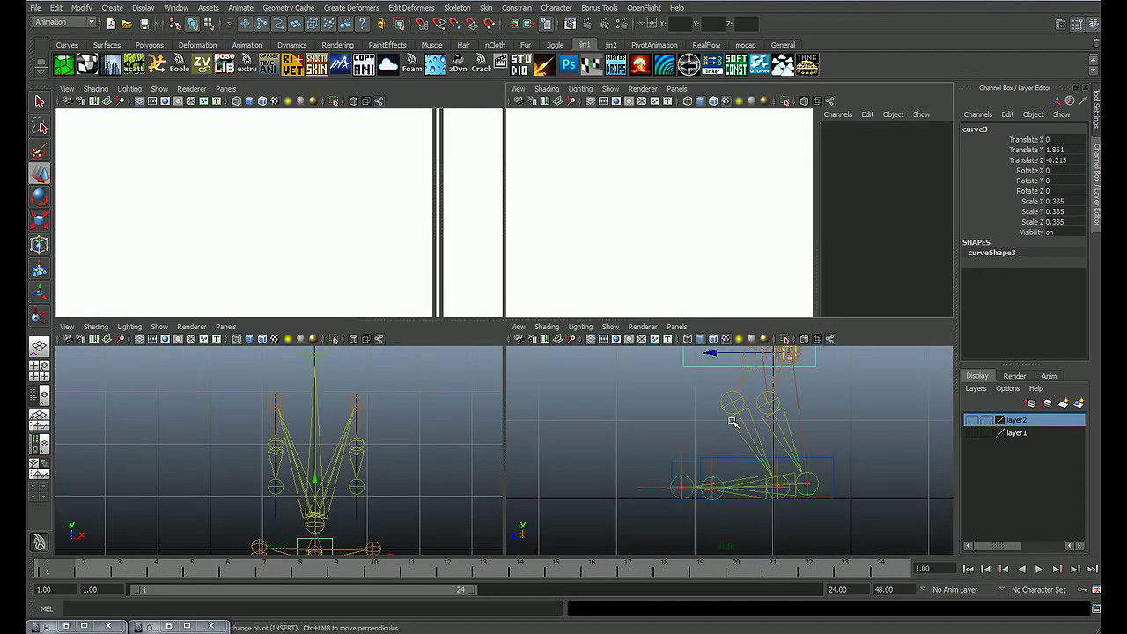
pyautogui.scroll(2, 669, 458)
pyautogui.scroll(2, 717, 410)
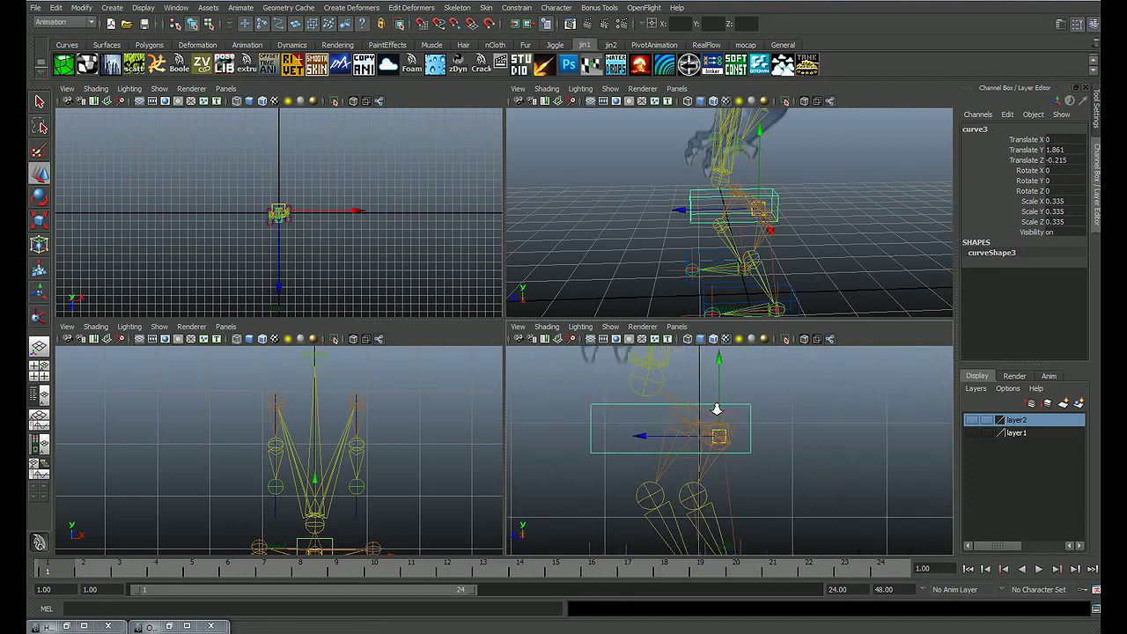
pyautogui.scroll(2, 696, 403)
pyautogui.scroll(2, 700, 406)
pyautogui.moveTo(546, 410); pyautogui.dragTo(540, 385, button='right')
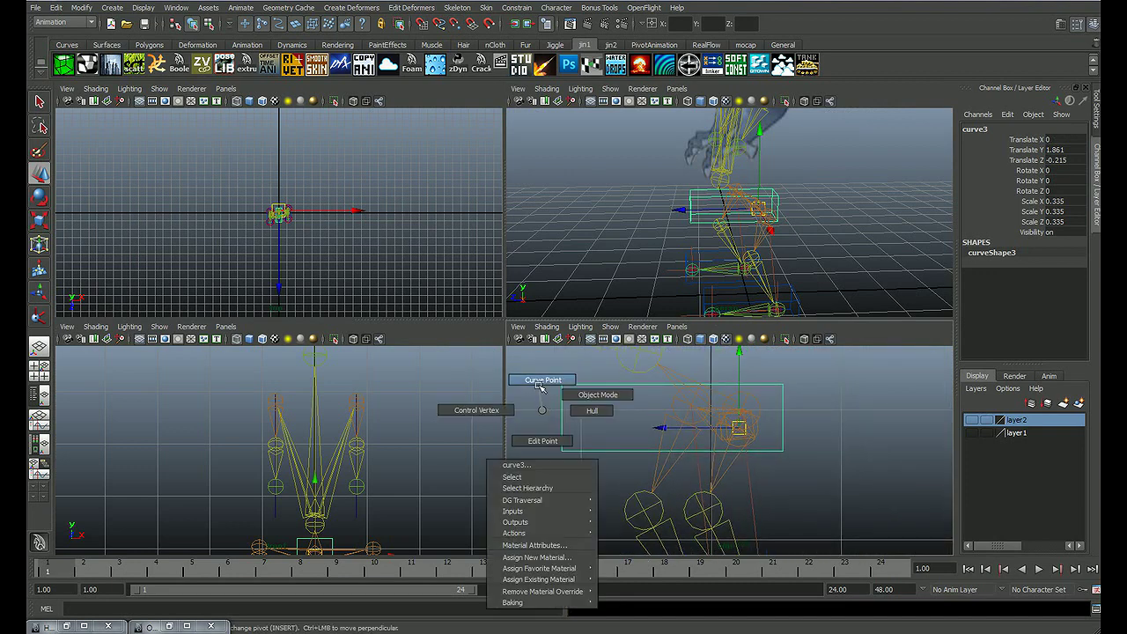
pyautogui.moveTo(485, 413); pyautogui.dragTo(487, 411, button='right')
# Step: Shift its left vertices right into a near-cube, then scale curve3 up to 1.028
pyautogui.moveTo(581, 370); pyautogui.dragTo(539, 462)
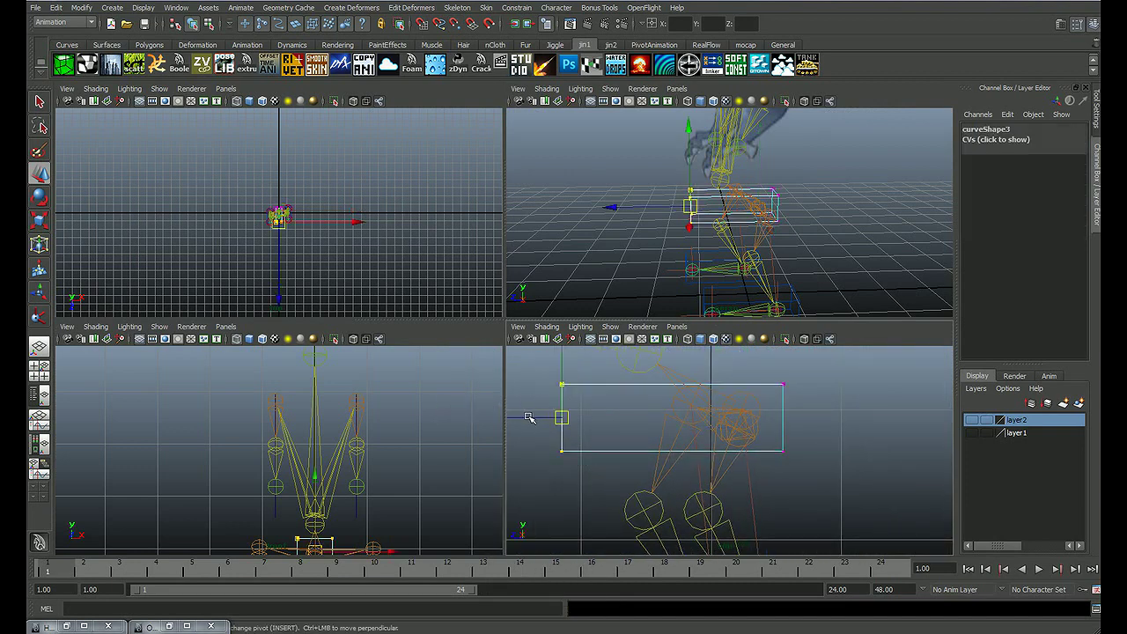
pyautogui.moveTo(536, 419); pyautogui.dragTo(621, 426)
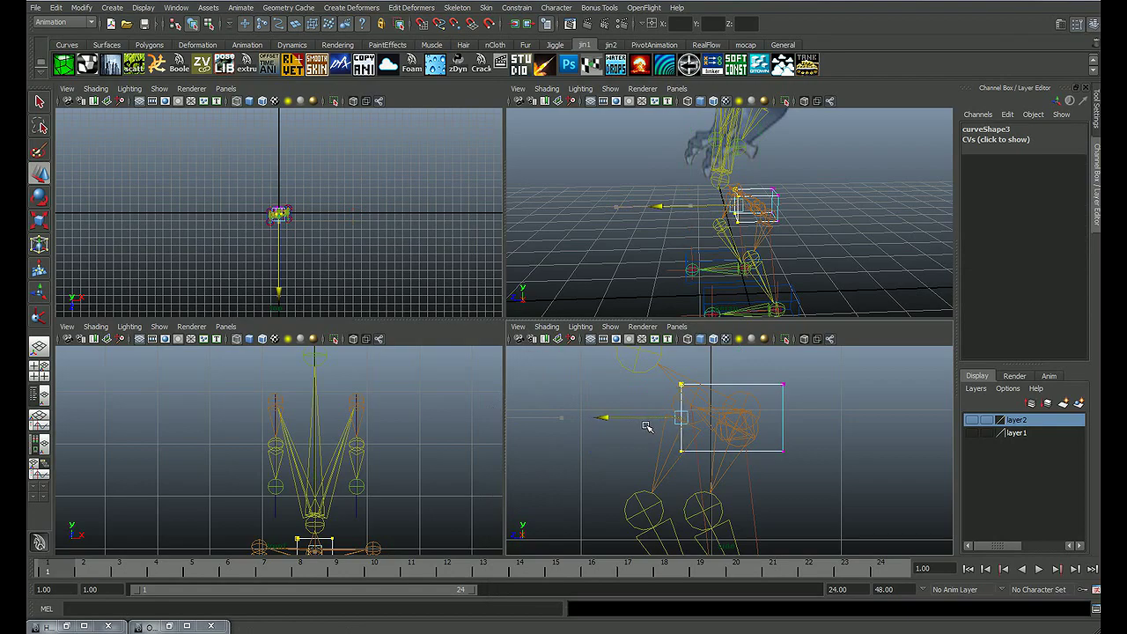
pyautogui.press('space')
pyautogui.keyDown('alt'); pyautogui.moveTo(631, 270); pyautogui.dragTo(556, 300); pyautogui.keyUp('alt')
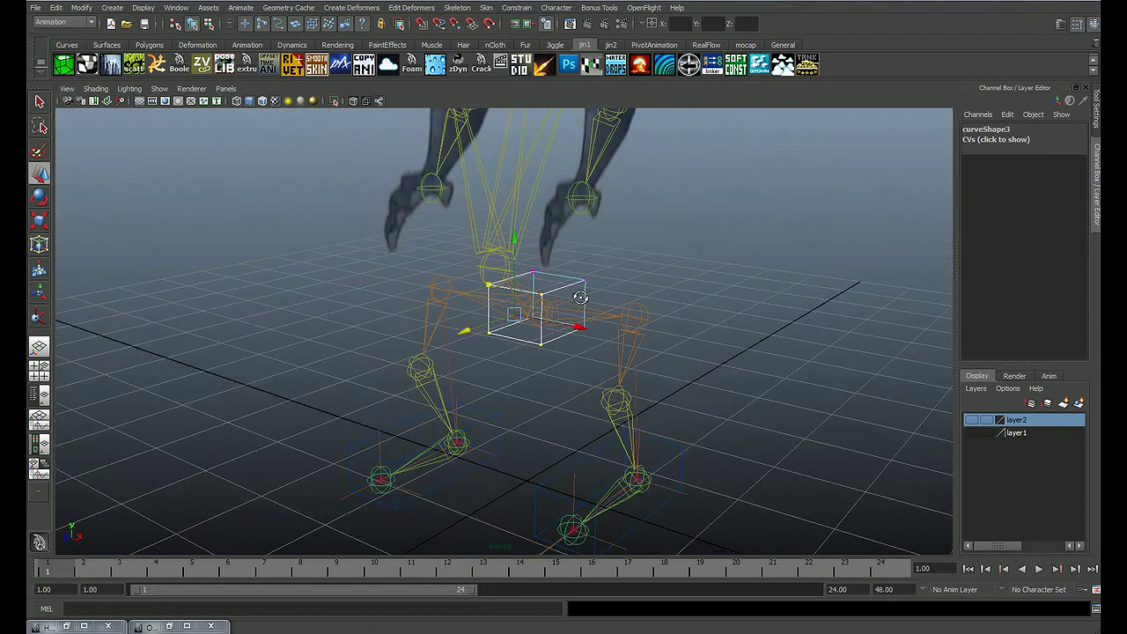
pyautogui.press('F8')
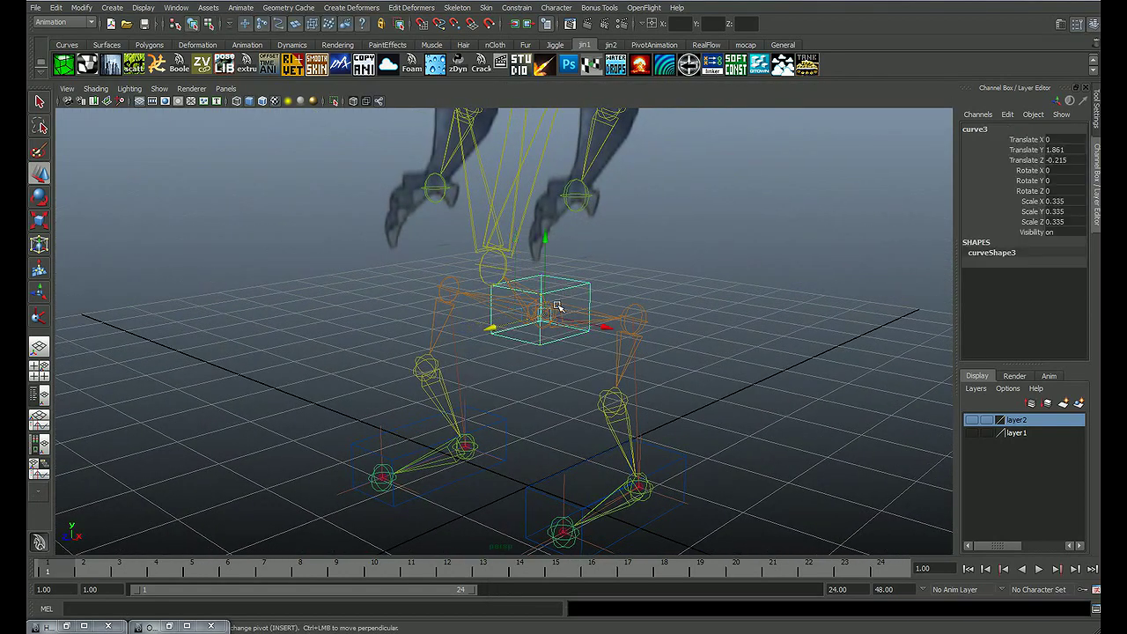
pyautogui.moveTo(543, 314)
pyautogui.mouseDown()
pyautogui.moveTo(636, 269)
pyautogui.moveTo(683, 273)
pyautogui.mouseUp()
# Step: Show the dragon artwork layer and frame a side view of the hips
pyautogui.click(973, 429)
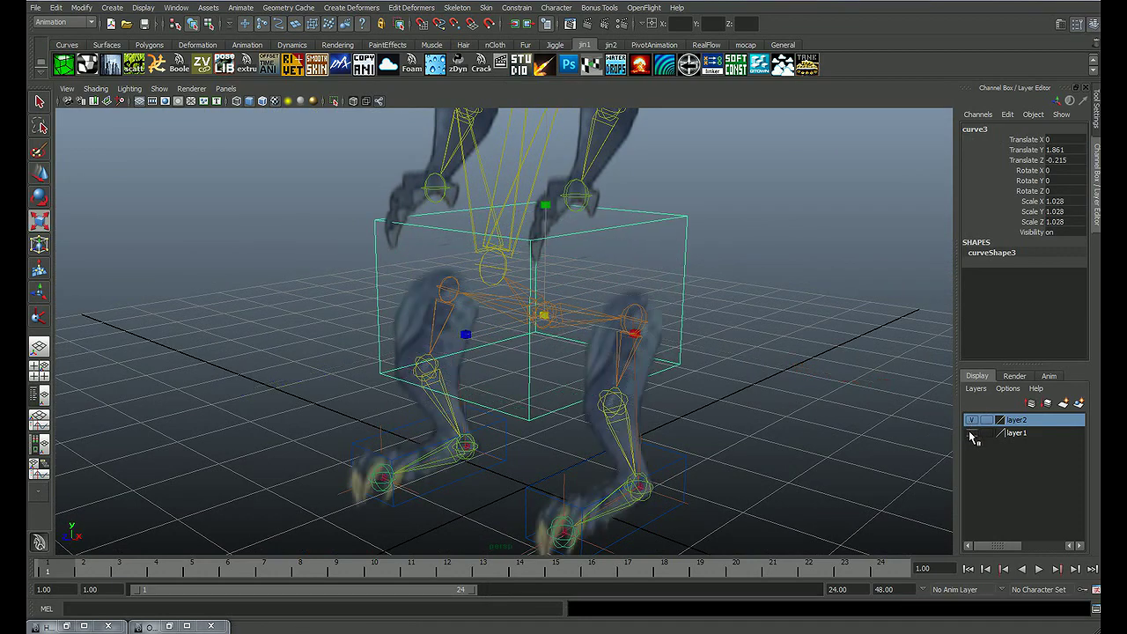
pyautogui.keyDown('alt'); pyautogui.moveTo(493, 352); pyautogui.dragTo(532, 337); pyautogui.keyUp('alt')
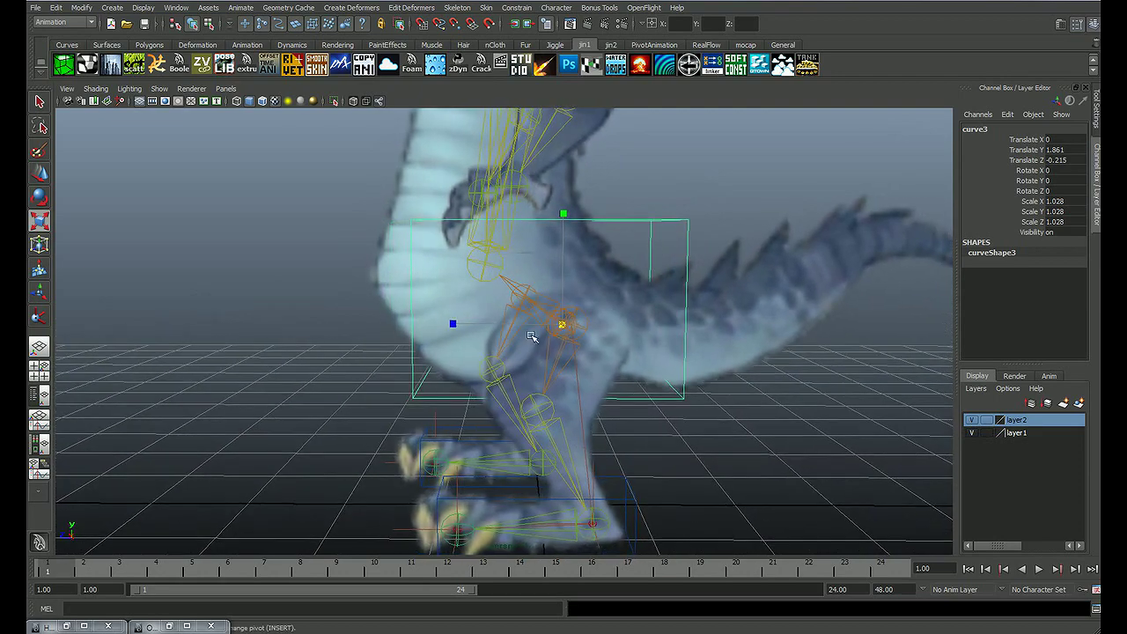
pyautogui.press('space')
pyautogui.press('space')
pyautogui.scroll(-5, 717, 428)
pyautogui.scroll(2, 536, 378)
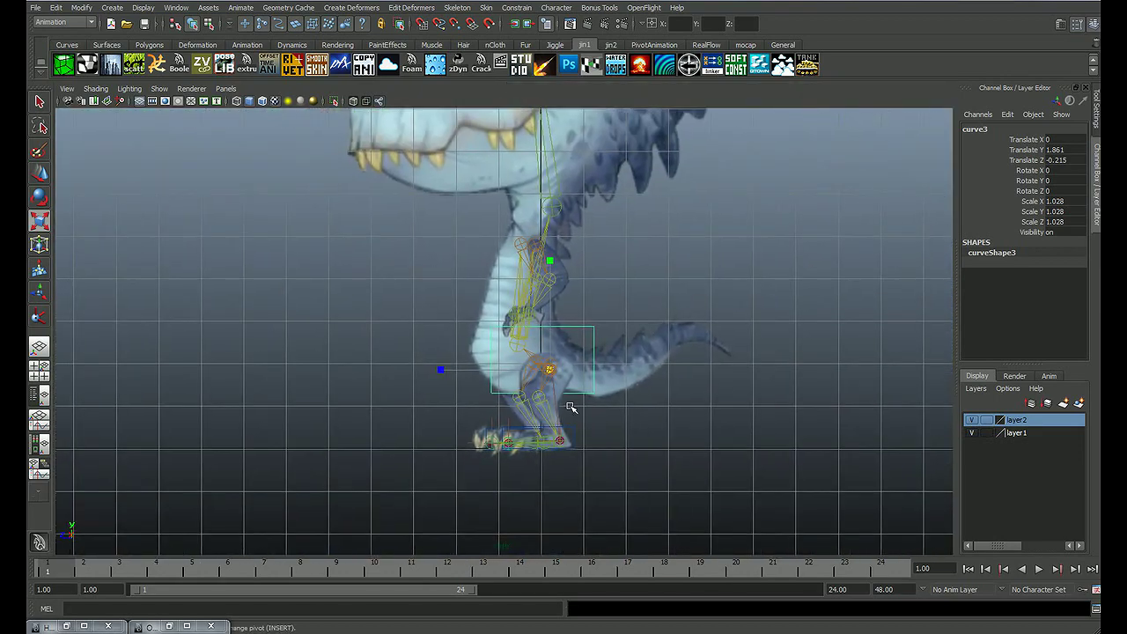
pyautogui.scroll(1, 654, 352)
pyautogui.scroll(2, 617, 361)
pyautogui.scroll(2, 561, 330)
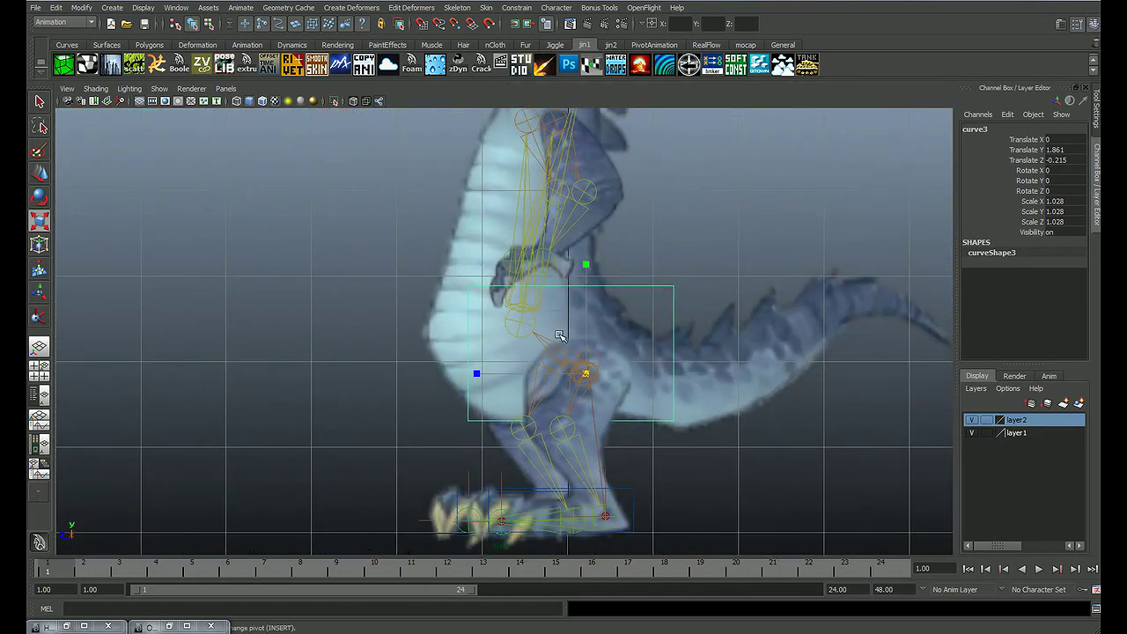
pyautogui.keyDown('alt'); pyautogui.moveTo(560, 340); pyautogui.dragTo(628, 340); pyautogui.keyUp('alt')
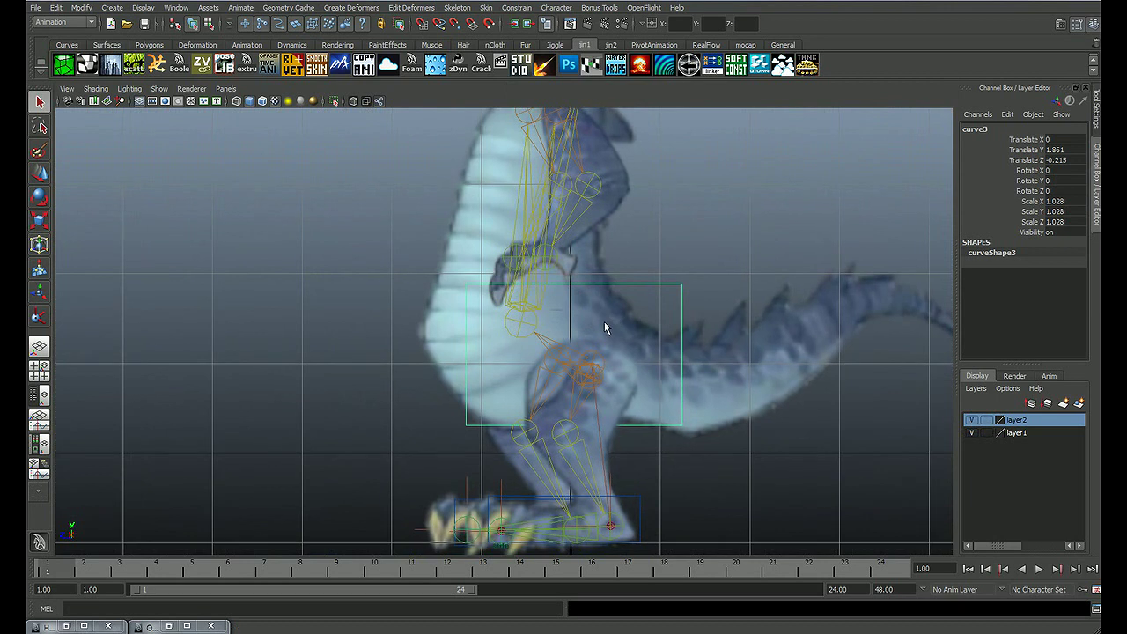
# Step: Hide the artwork and slide the hip box's front vertices forward along X
pyautogui.click(972, 432)
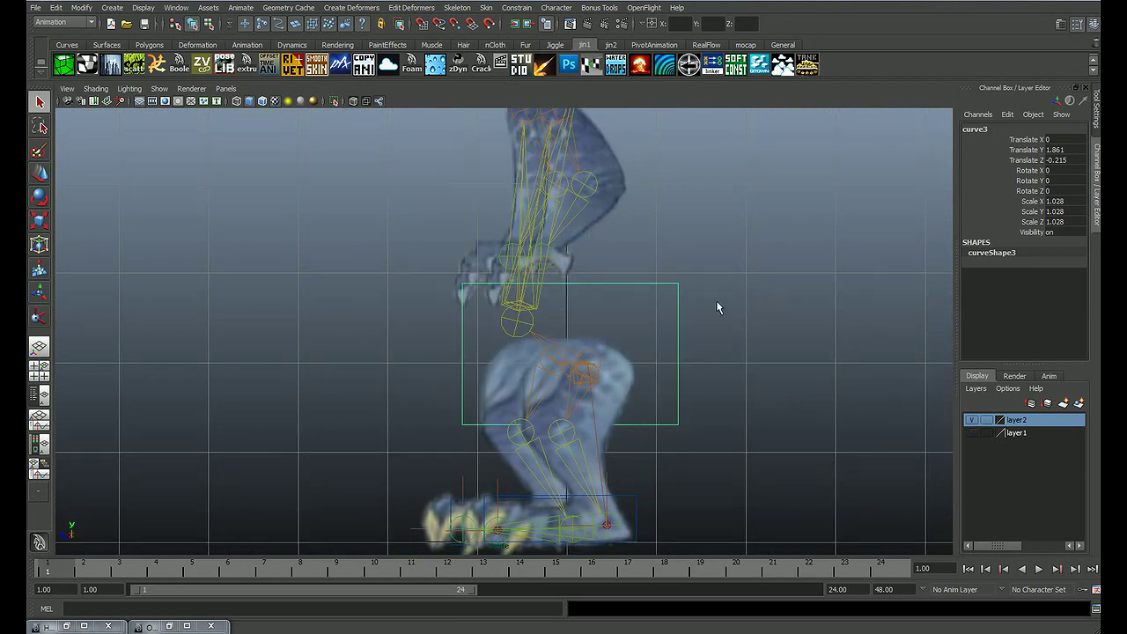
pyautogui.moveTo(717, 301); pyautogui.dragTo(674, 303, button='right')
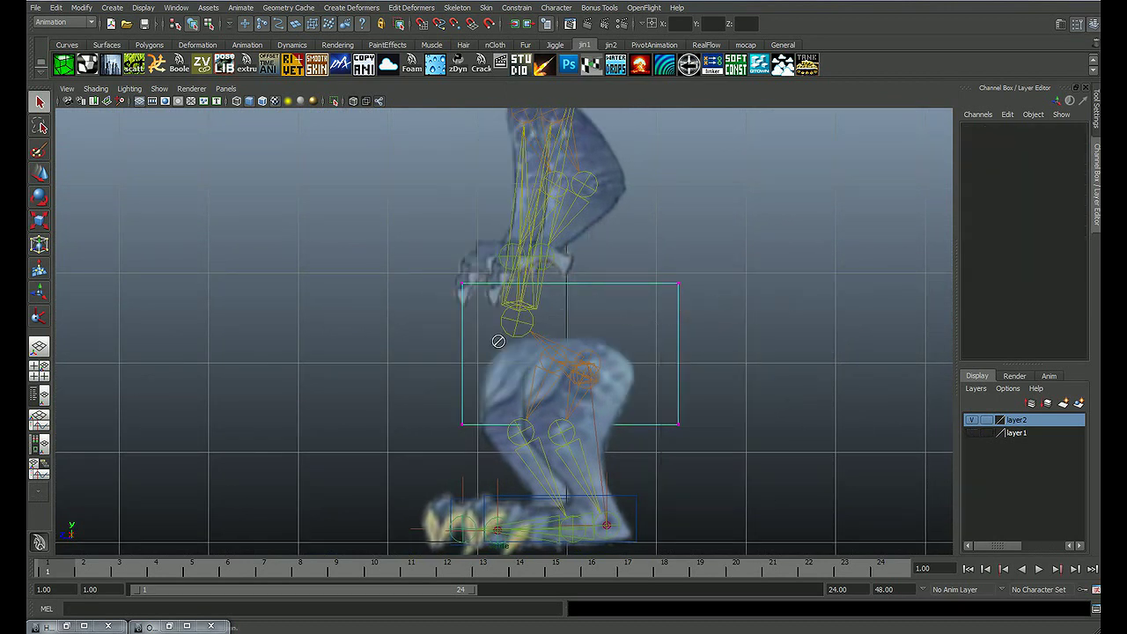
pyautogui.press('space')
pyautogui.press('space')
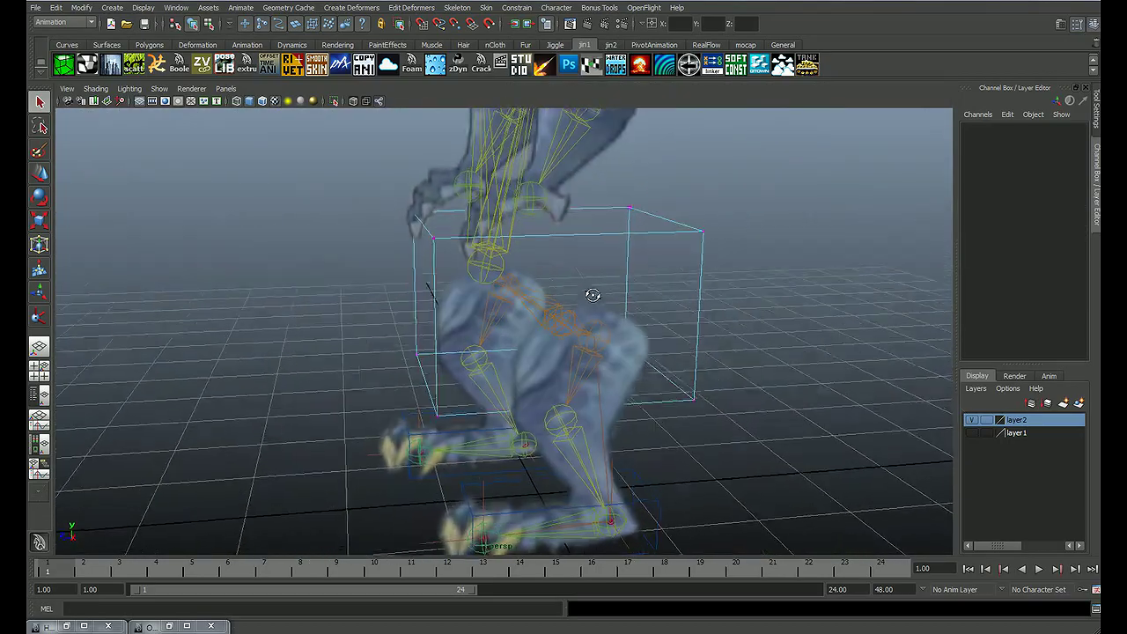
pyautogui.moveTo(591, 297)
pyautogui.keyDown('alt'); pyautogui.mouseDown()
pyautogui.moveTo(678, 288)
pyautogui.moveTo(602, 311)
pyautogui.moveTo(468, 307)
pyautogui.mouseUp(); pyautogui.keyUp('alt')
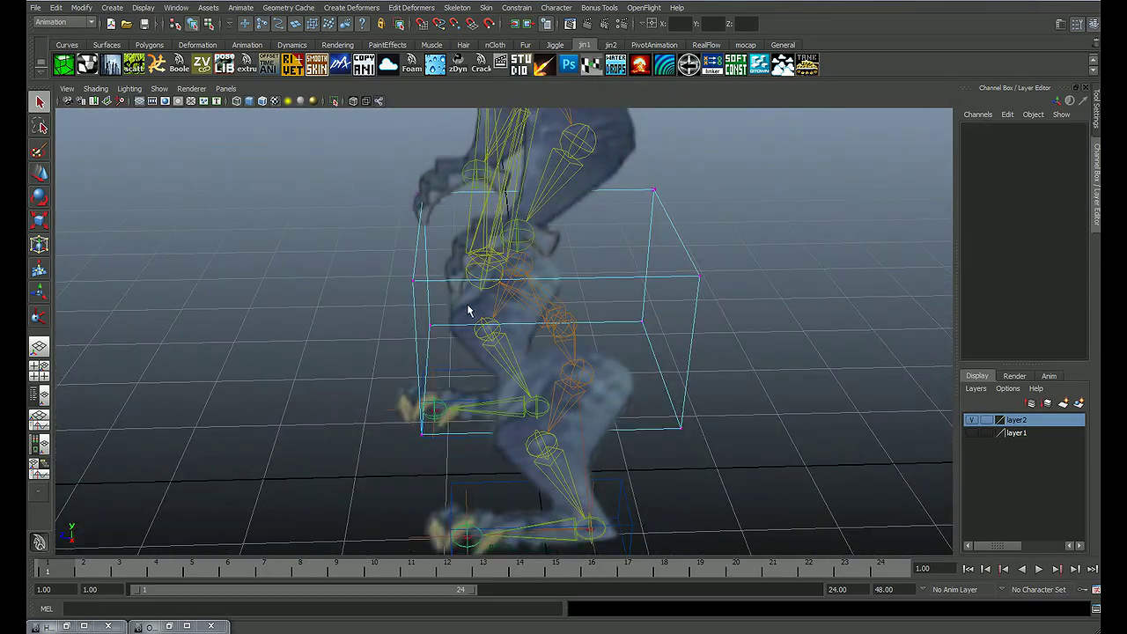
pyautogui.moveTo(422, 270)
pyautogui.mouseDown()
pyautogui.moveTo(397, 291)
pyautogui.moveTo(390, 216)
pyautogui.mouseUp()
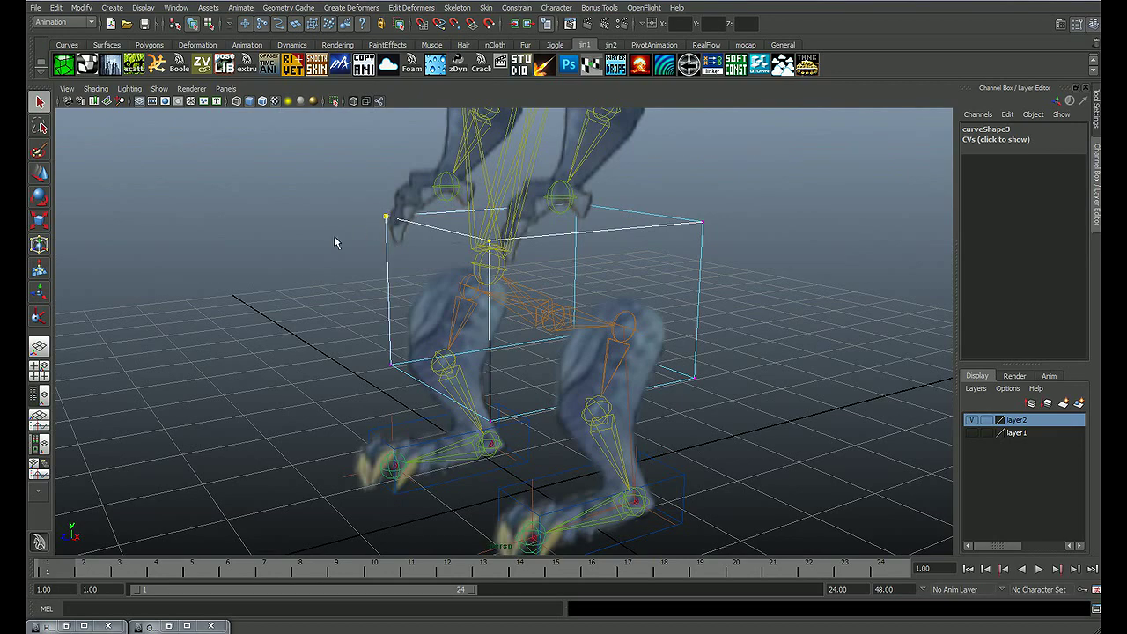
pyautogui.moveTo(459, 322)
pyautogui.keyDown('alt'); pyautogui.mouseDown()
pyautogui.moveTo(347, 272)
pyautogui.moveTo(380, 348)
pyautogui.moveTo(360, 344)
pyautogui.moveTo(388, 332)
pyautogui.mouseUp(); pyautogui.keyUp('alt')
pyautogui.press('w')
pyautogui.moveTo(306, 277); pyautogui.dragTo(251, 275)
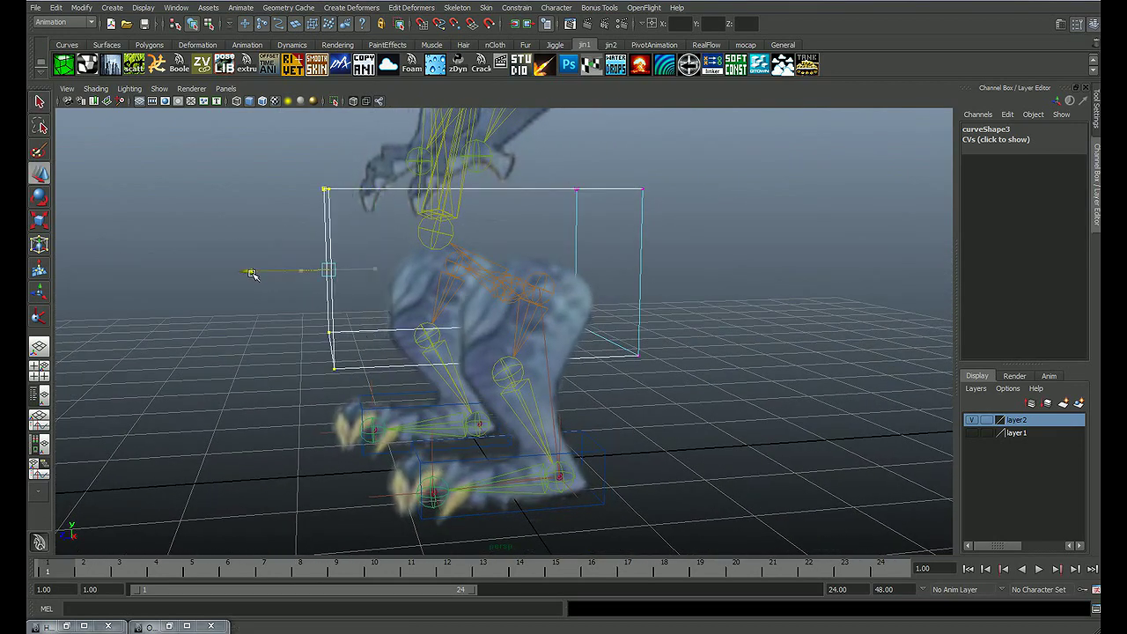
# Step: Show the artwork again and nudge the front vertices further forward over the hips
pyautogui.click(972, 434)
pyautogui.keyDown('alt'); pyautogui.moveTo(370, 309); pyautogui.dragTo(387, 310); pyautogui.keyUp('alt')
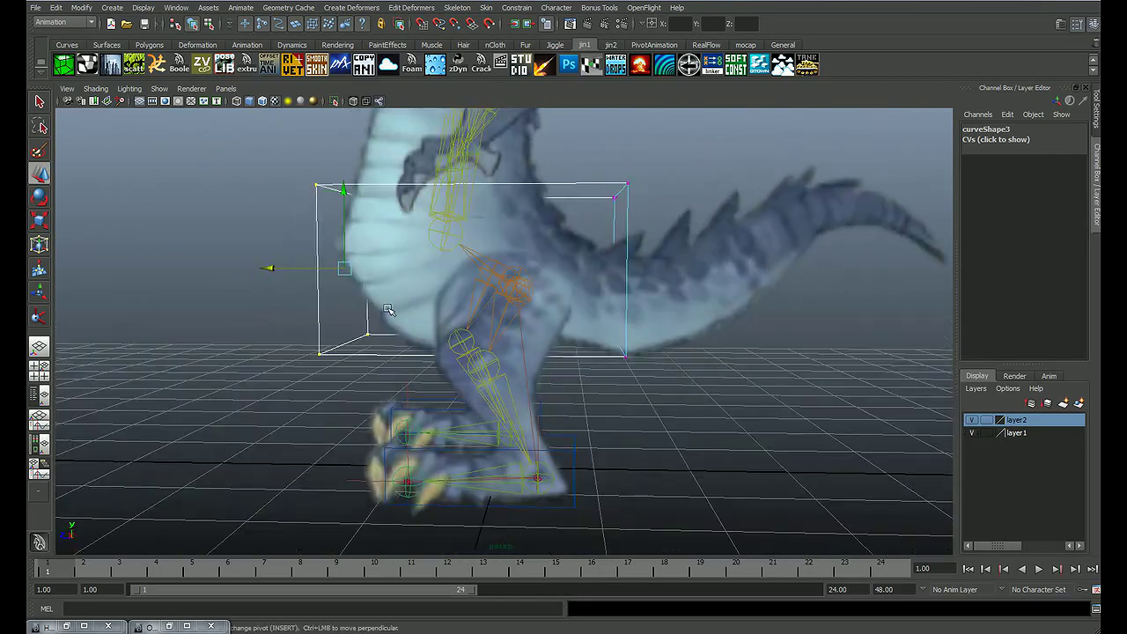
pyautogui.moveTo(270, 271); pyautogui.dragTo(257, 269)
pyautogui.moveTo(377, 285)
pyautogui.keyDown('alt'); pyautogui.mouseDown()
pyautogui.moveTo(417, 281)
pyautogui.moveTo(487, 366)
pyautogui.moveTo(438, 353)
pyautogui.moveTo(620, 293)
pyautogui.moveTo(620, 254)
pyautogui.moveTo(594, 262)
pyautogui.moveTo(641, 244)
pyautogui.mouseUp(); pyautogui.keyUp('alt')
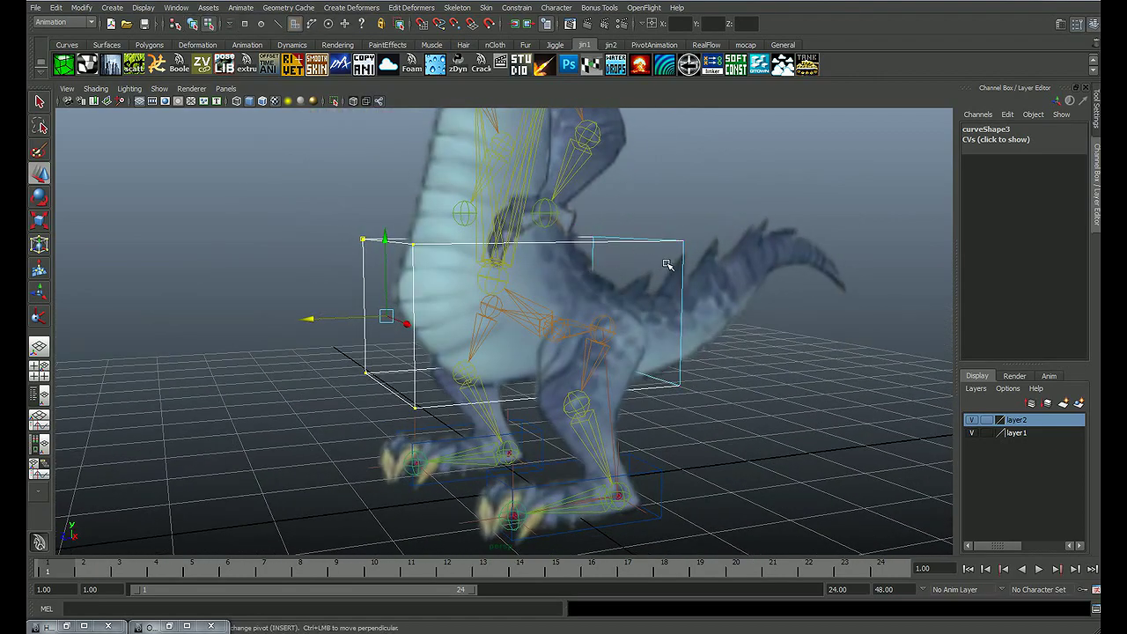
# Step: Select the hip control box curve3 from among the dragon's image planes
pyautogui.click(667, 264)
pyautogui.click(702, 219)
pyautogui.moveTo(702, 220)
pyautogui.keyDown('alt'); pyautogui.mouseDown()
pyautogui.moveTo(552, 264)
pyautogui.moveTo(590, 354)
pyautogui.mouseUp(); pyautogui.keyUp('alt')
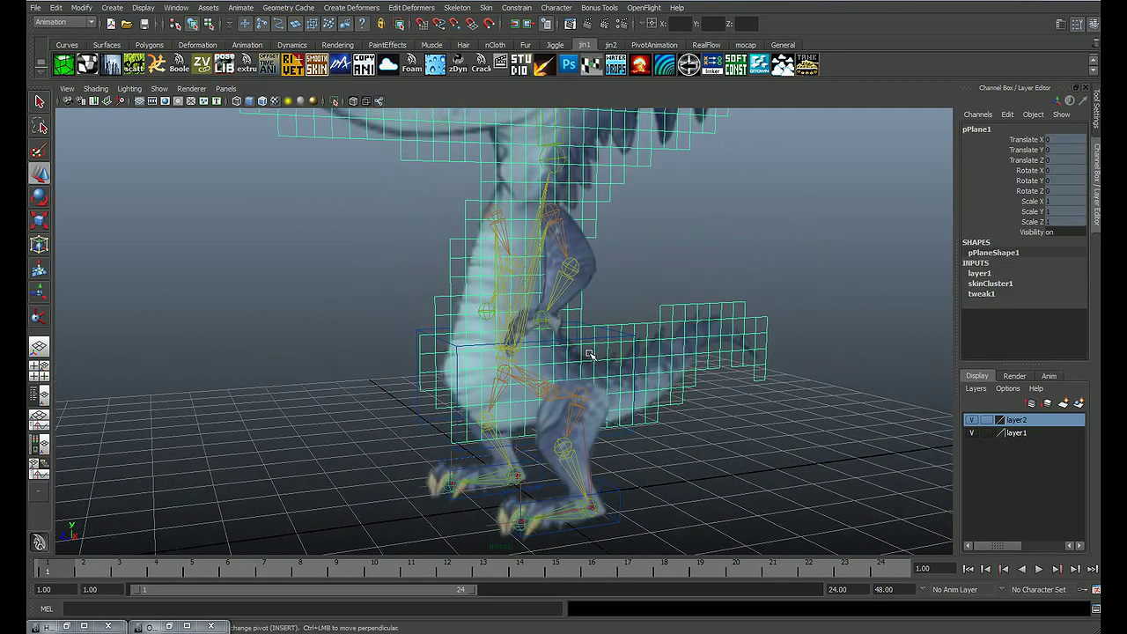
pyautogui.click(837, 340)
pyautogui.keyDown('alt'); pyautogui.moveTo(730, 340); pyautogui.dragTo(612, 345); pyautogui.keyUp('alt')
pyautogui.click(617, 333)
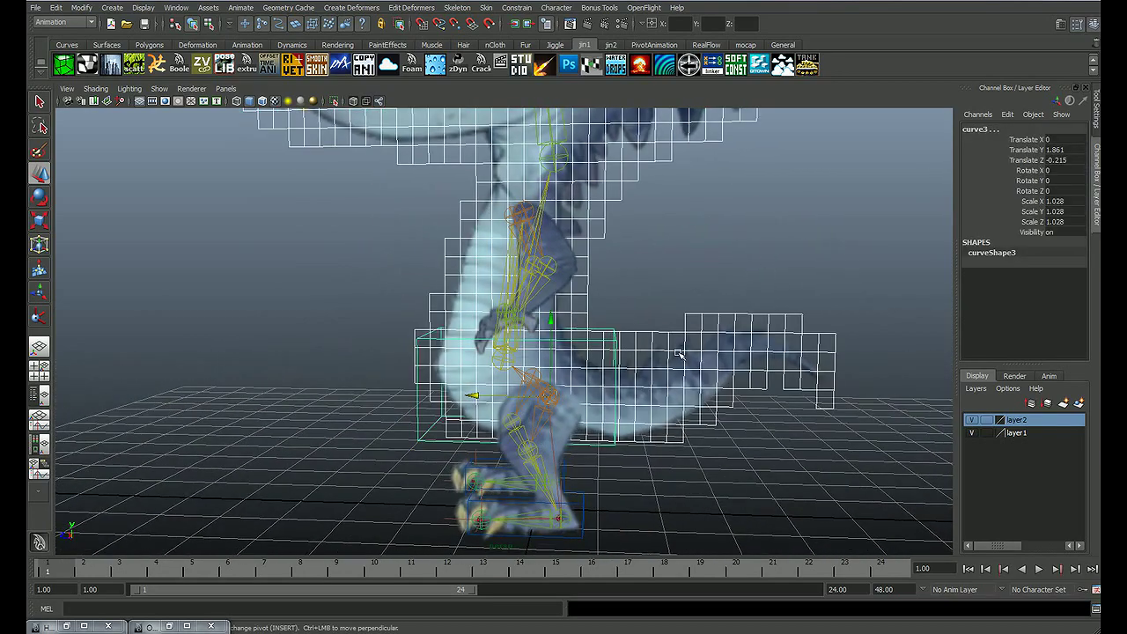
pyautogui.click(671, 402)
pyautogui.moveTo(671, 402)
pyautogui.keyDown('alt'); pyautogui.mouseDown()
pyautogui.moveTo(424, 361)
pyautogui.moveTo(559, 373)
pyautogui.moveTo(612, 360)
pyautogui.mouseUp(); pyautogui.keyUp('alt')
pyautogui.click(408, 343)
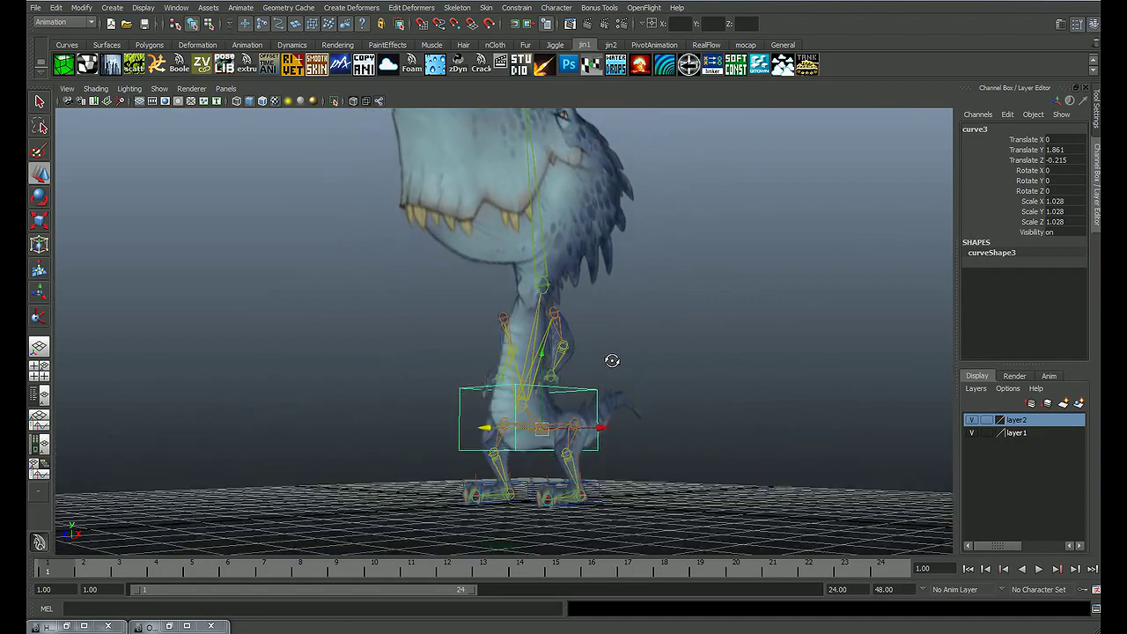
# Step: Switch to the Move tool and hide the dragon body layer1
pyautogui.keyDown('alt'); pyautogui.moveTo(613, 360); pyautogui.dragTo(532, 366); pyautogui.keyUp('alt')
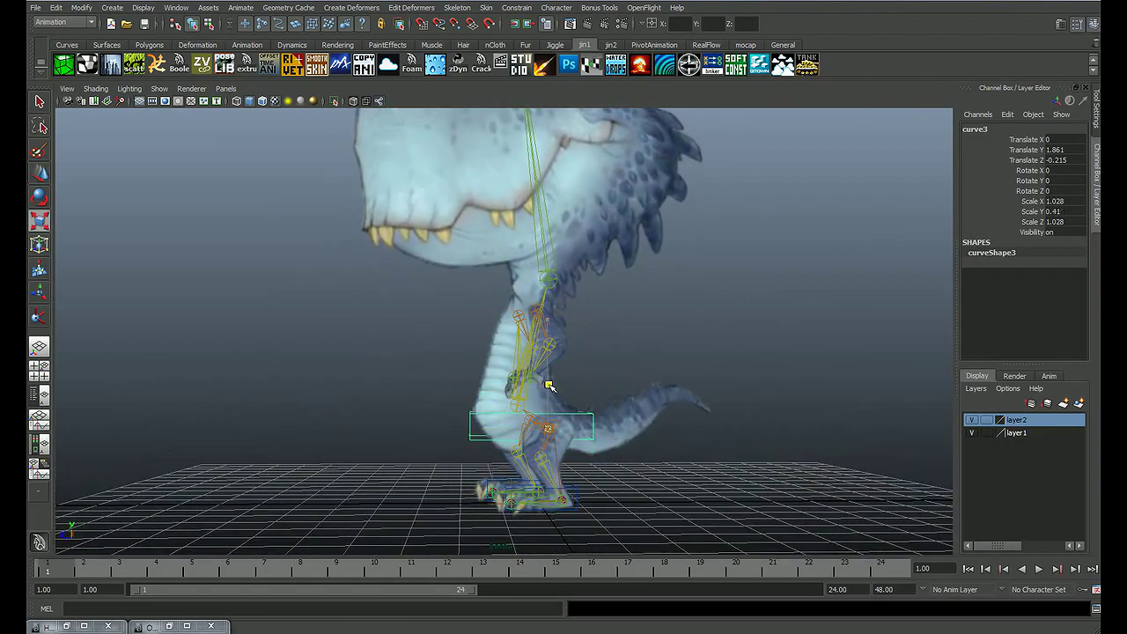
pyautogui.keyDown('alt'); pyautogui.moveTo(538, 361); pyautogui.dragTo(549, 330); pyautogui.keyUp('alt')
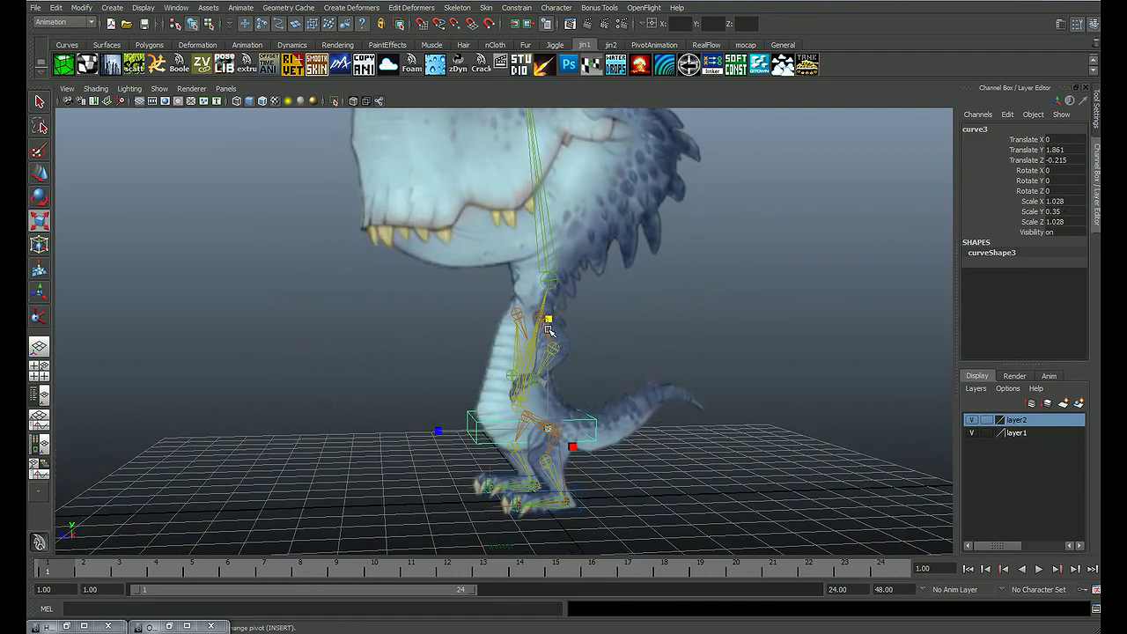
pyautogui.keyDown('alt'); pyautogui.moveTo(749, 380); pyautogui.dragTo(592, 287, button='right'); pyautogui.keyUp('alt')
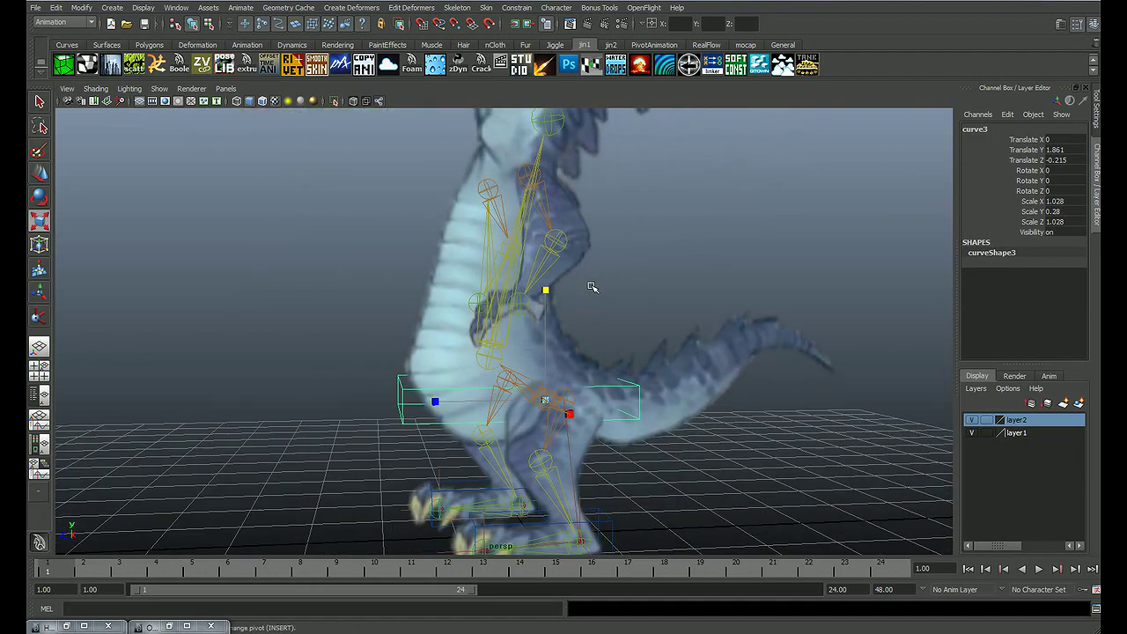
pyautogui.press('w')
pyautogui.click(972, 433)
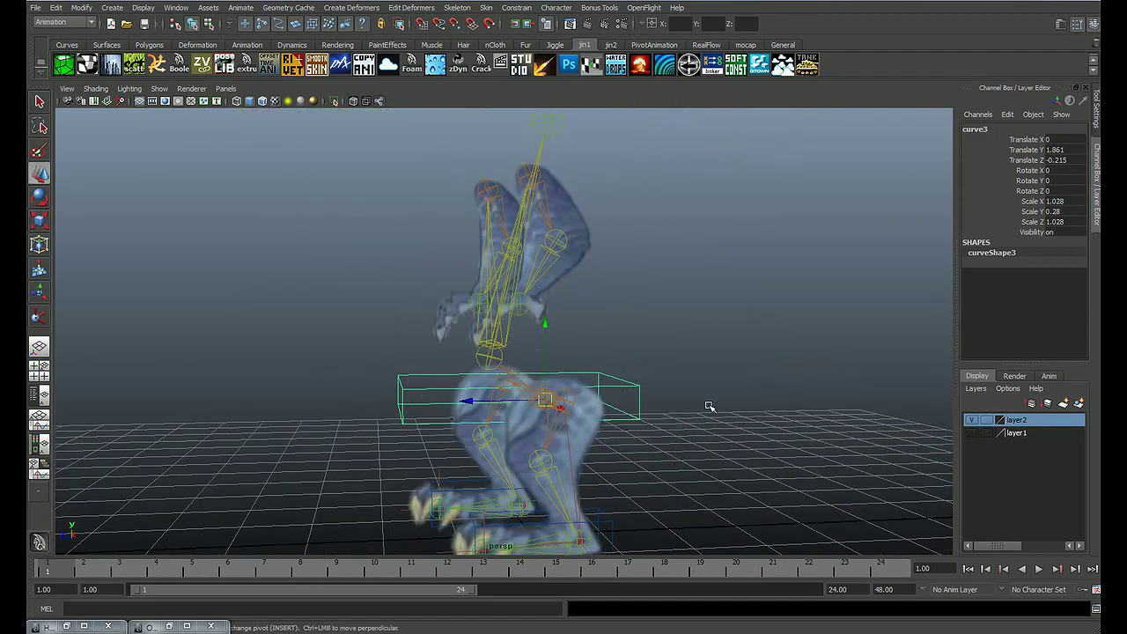
pyautogui.moveTo(704, 402)
pyautogui.keyDown('alt'); pyautogui.mouseDown()
pyautogui.moveTo(571, 361)
pyautogui.moveTo(563, 376)
pyautogui.moveTo(491, 362)
pyautogui.moveTo(654, 370)
pyautogui.moveTo(565, 384)
pyautogui.mouseUp(); pyautogui.keyUp('alt')
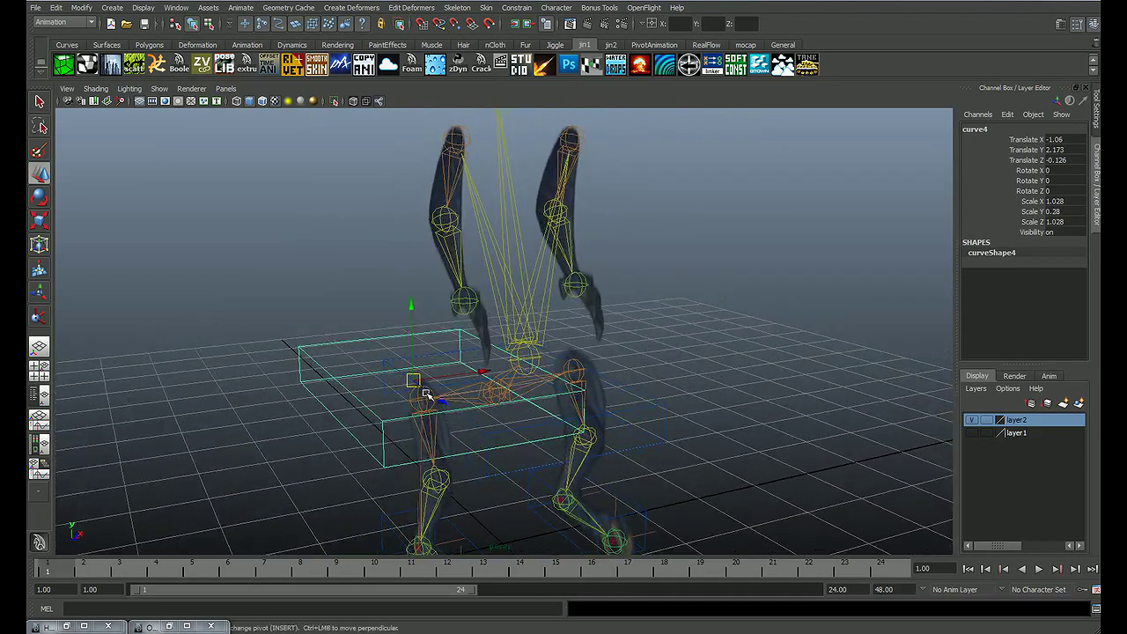
# Step: Move curve4 onto the chest joint and pull its left edge in toward the chest
pyautogui.moveTo(414, 381); pyautogui.dragTo(530, 362)
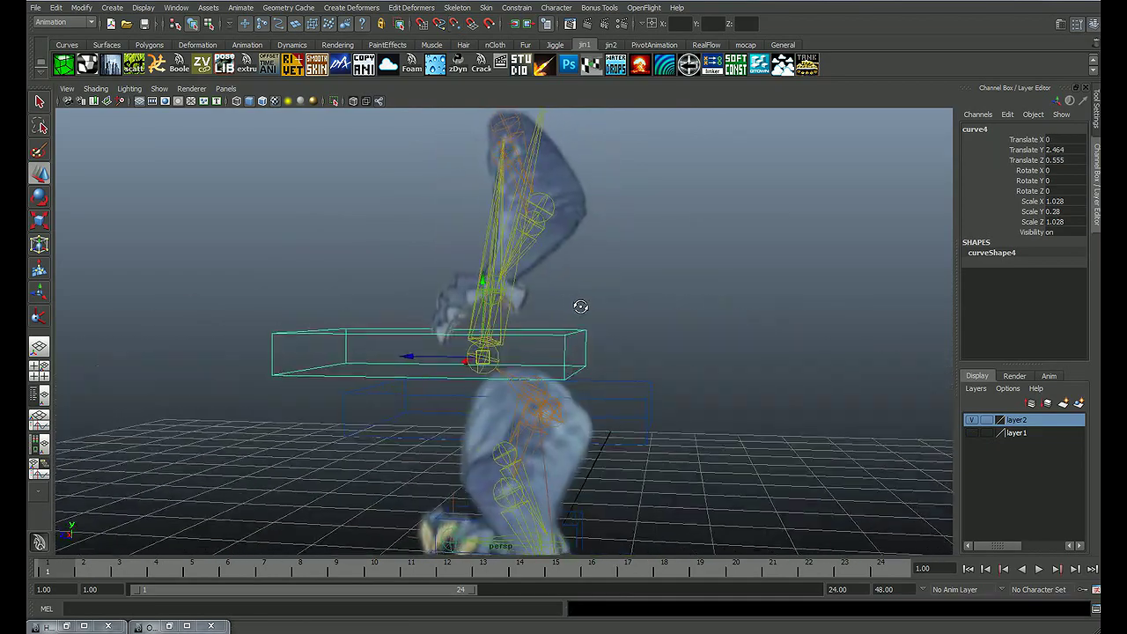
pyautogui.click(972, 432)
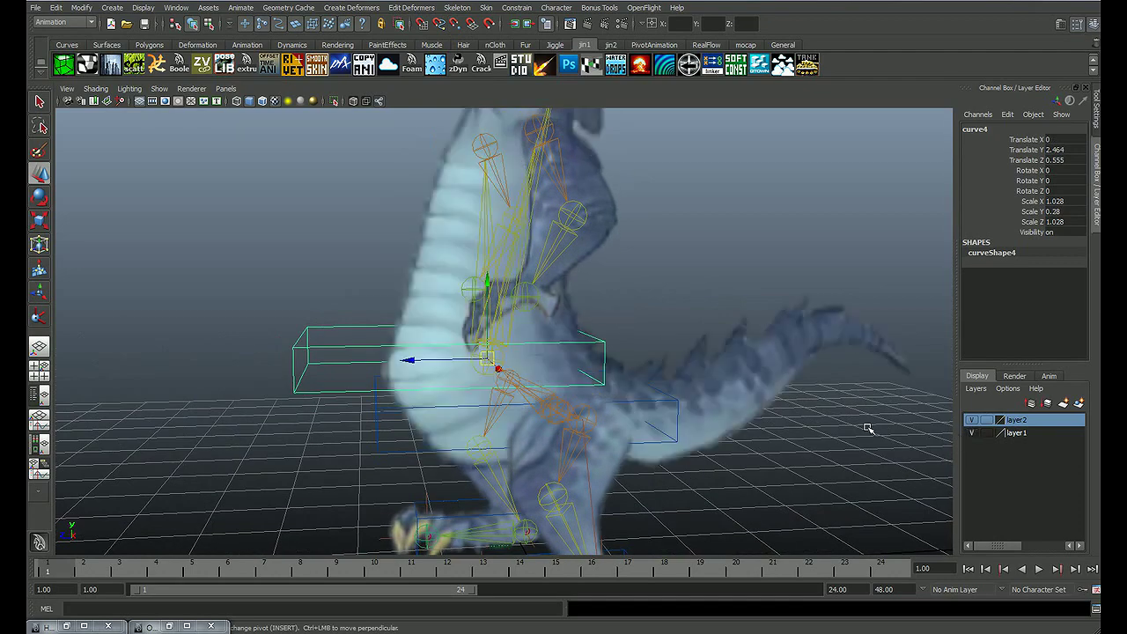
pyautogui.press('space')
pyautogui.press('space')
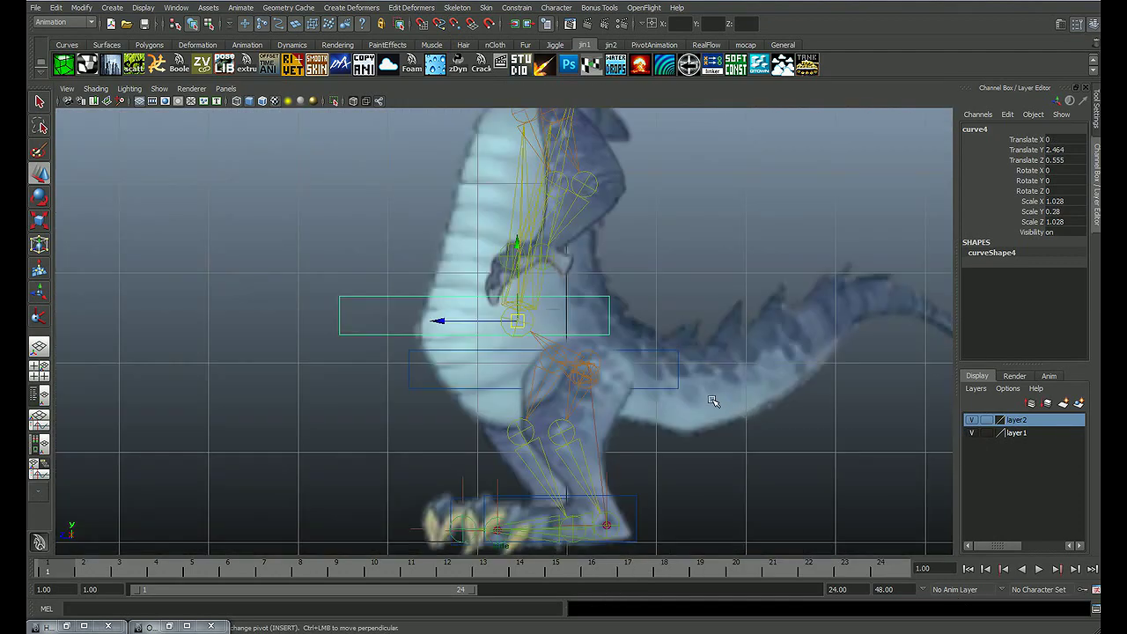
pyautogui.moveTo(250, 321); pyautogui.dragTo(192, 322, button='right')
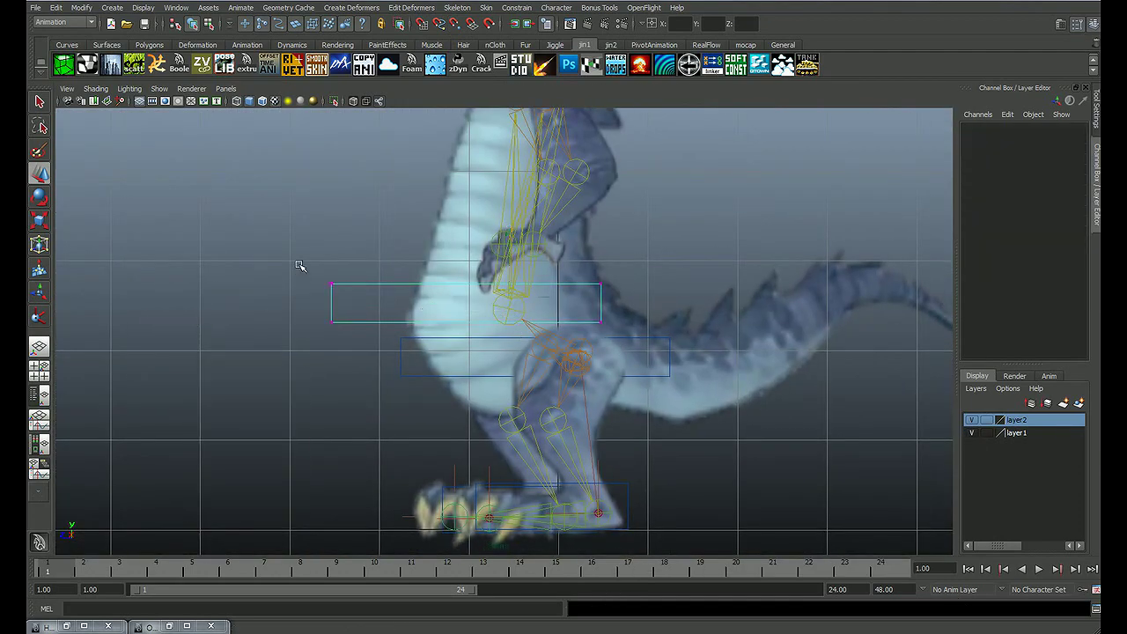
pyautogui.moveTo(302, 264); pyautogui.dragTo(344, 342)
pyautogui.moveTo(308, 305); pyautogui.dragTo(346, 308)
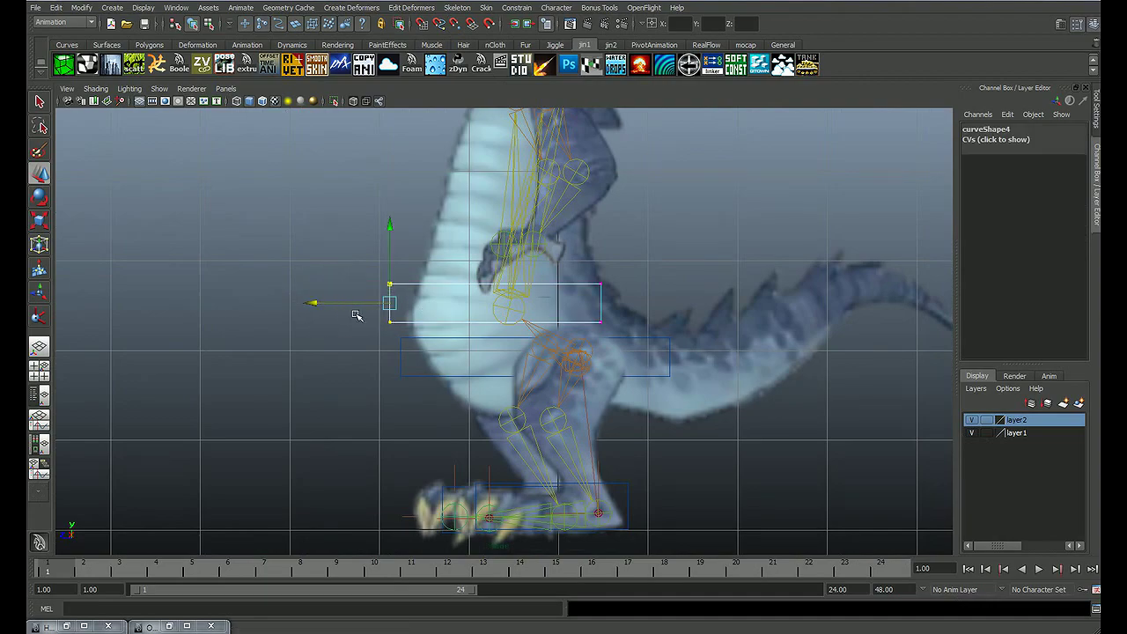
pyautogui.keyDown('alt'); pyautogui.moveTo(588, 343); pyautogui.dragTo(617, 353); pyautogui.keyUp('alt')
# Step: In side view, extend the chest box's right edge outward with the body layer hidden
pyautogui.press('space')
pyautogui.press('space')
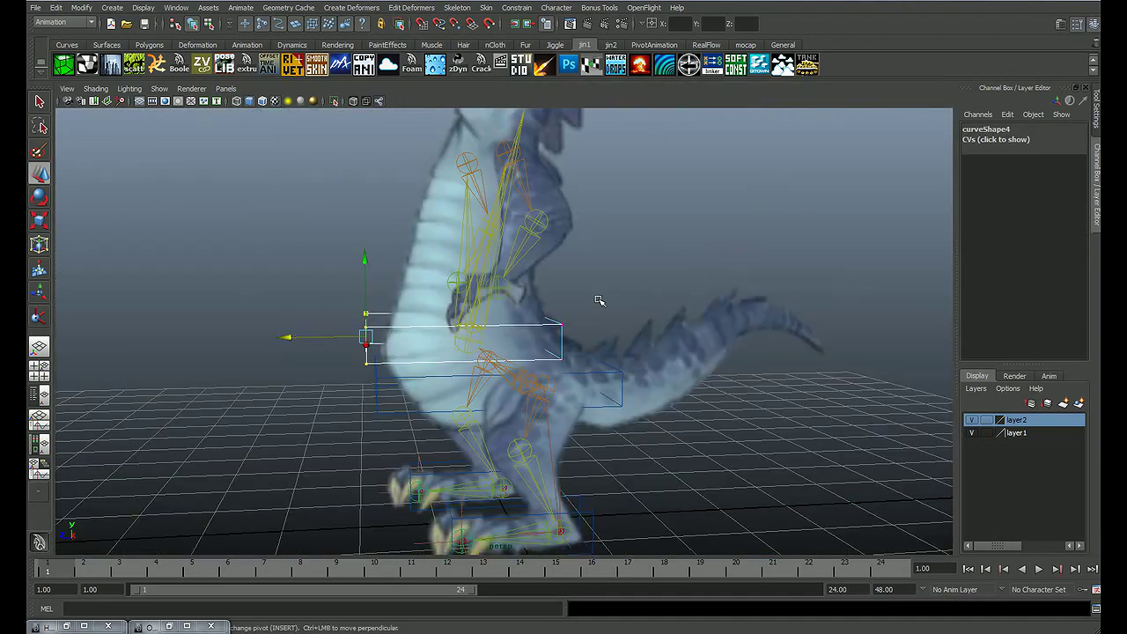
pyautogui.moveTo(596, 302)
pyautogui.keyDown('alt'); pyautogui.mouseDown()
pyautogui.moveTo(682, 304)
pyautogui.moveTo(600, 292)
pyautogui.mouseUp(); pyautogui.keyUp('alt')
pyautogui.press('space')
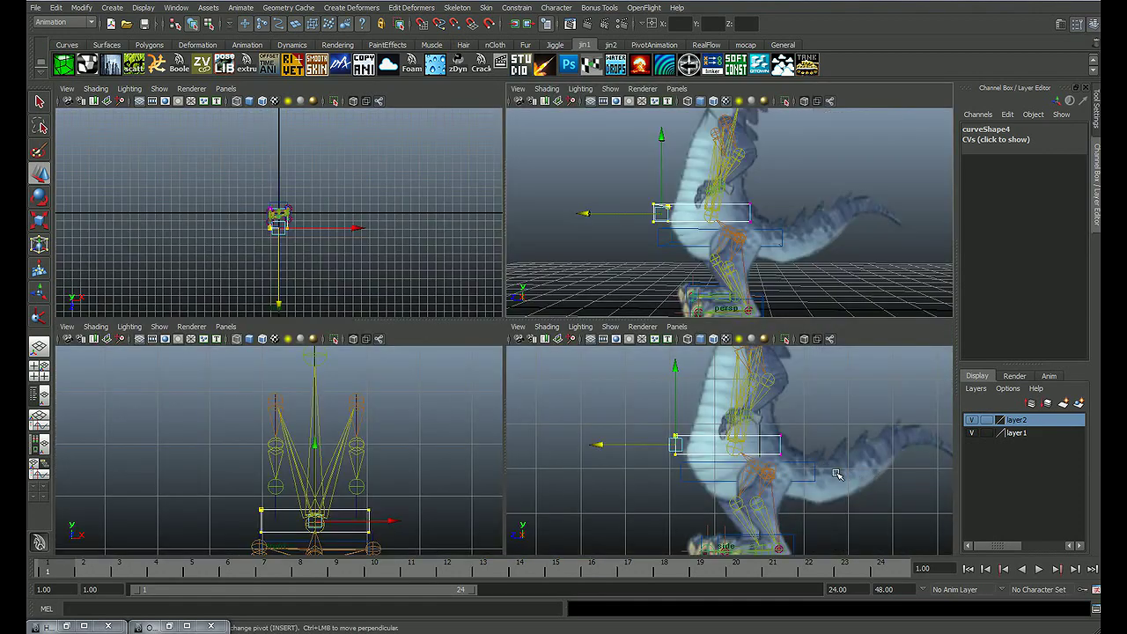
pyautogui.press('space')
pyautogui.keyDown('alt'); pyautogui.moveTo(553, 404); pyautogui.dragTo(566, 401, button='middle'); pyautogui.keyUp('alt')
pyautogui.click(970, 433)
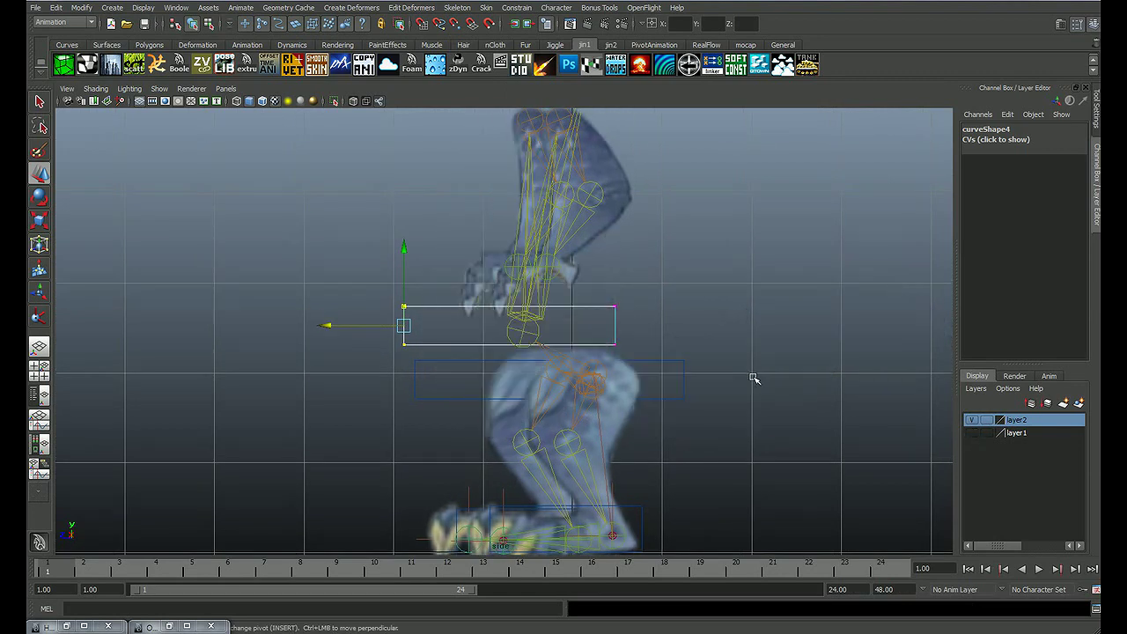
pyautogui.moveTo(617, 342); pyautogui.dragTo(604, 350)
pyautogui.moveTo(541, 326); pyautogui.dragTo(573, 330)
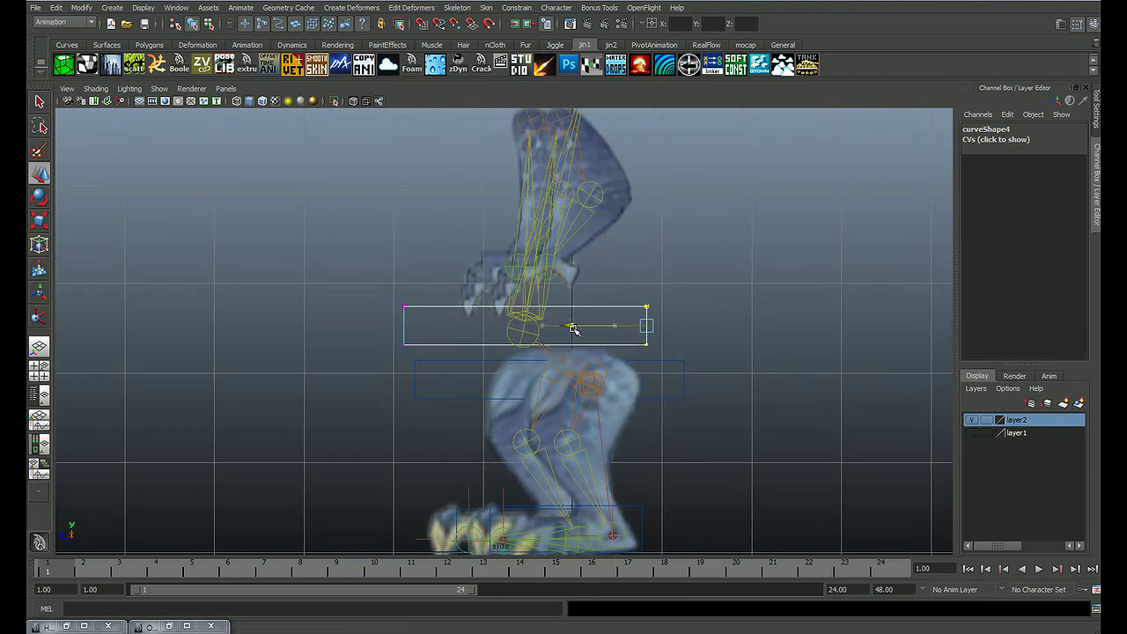
pyautogui.click(971, 434)
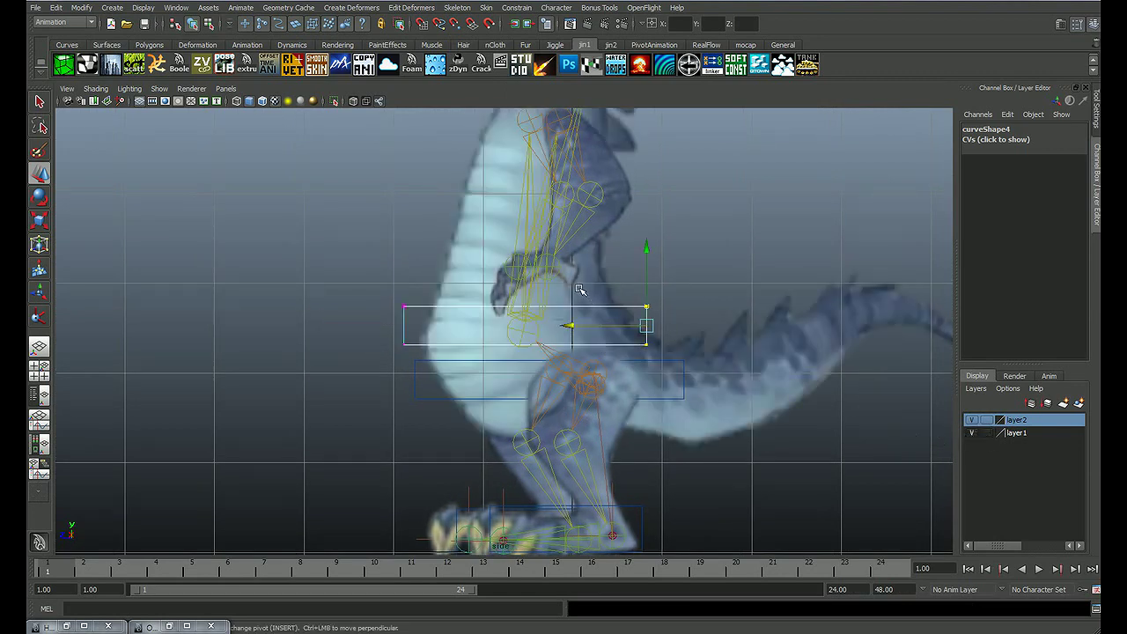
# Step: Review the chest box in perspective and return curve4 to object mode
pyautogui.scroll(-3, 580, 290)
pyautogui.press('space')
pyautogui.press('space')
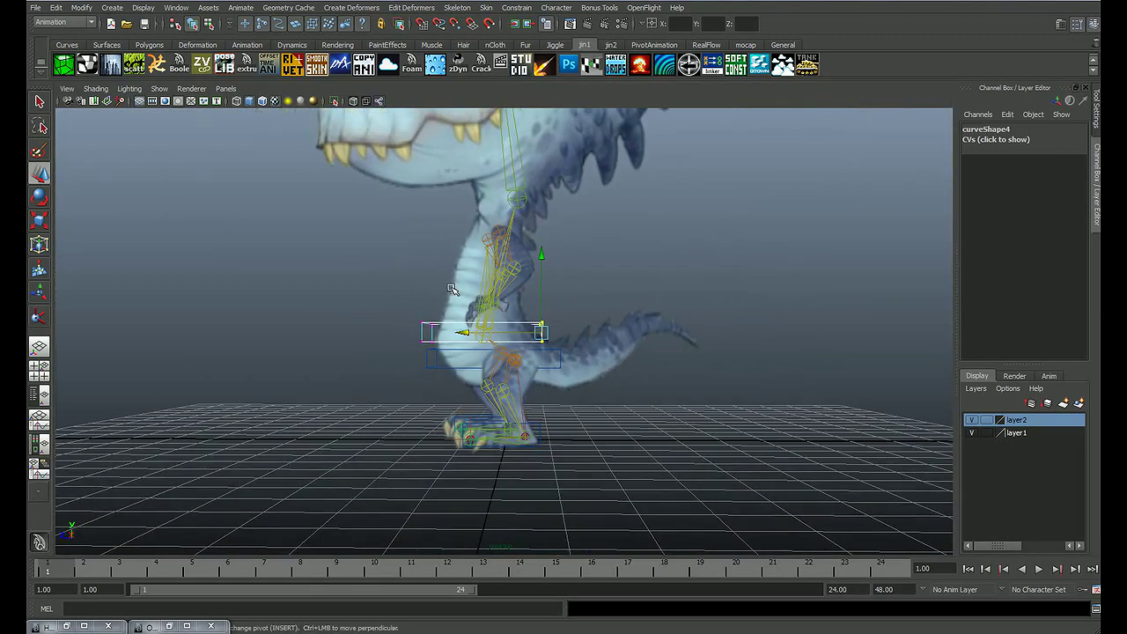
pyautogui.moveTo(452, 290)
pyautogui.keyDown('alt'); pyautogui.mouseDown()
pyautogui.moveTo(571, 356)
pyautogui.moveTo(538, 374)
pyautogui.mouseUp(); pyautogui.keyUp('alt')
pyautogui.scroll(2, 570, 356)
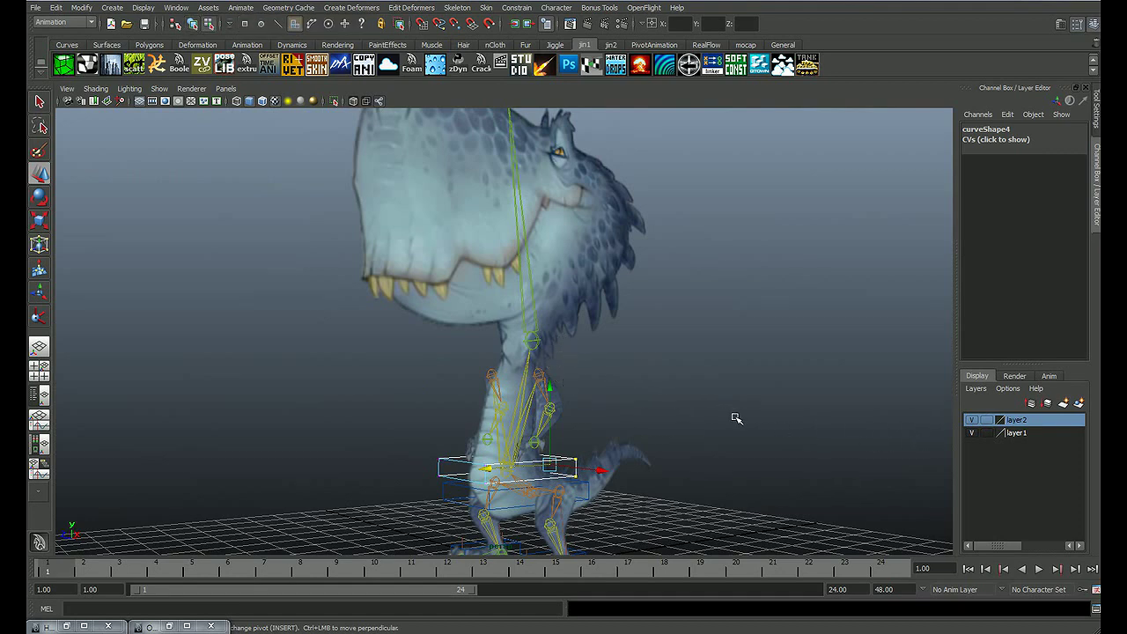
pyautogui.press('F8')
# Step: Hide the dragon artwork layer and move the new box, curve5, up to the head joint
pyautogui.click(972, 420)
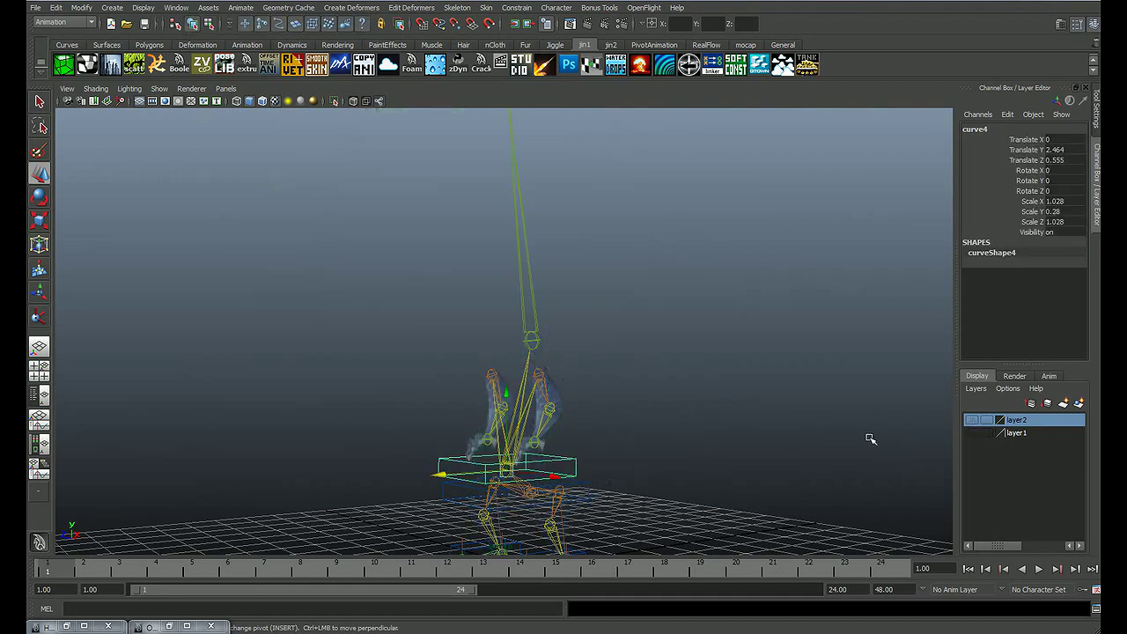
pyautogui.keyDown('alt'); pyautogui.moveTo(677, 394); pyautogui.dragTo(589, 399); pyautogui.keyUp('alt')
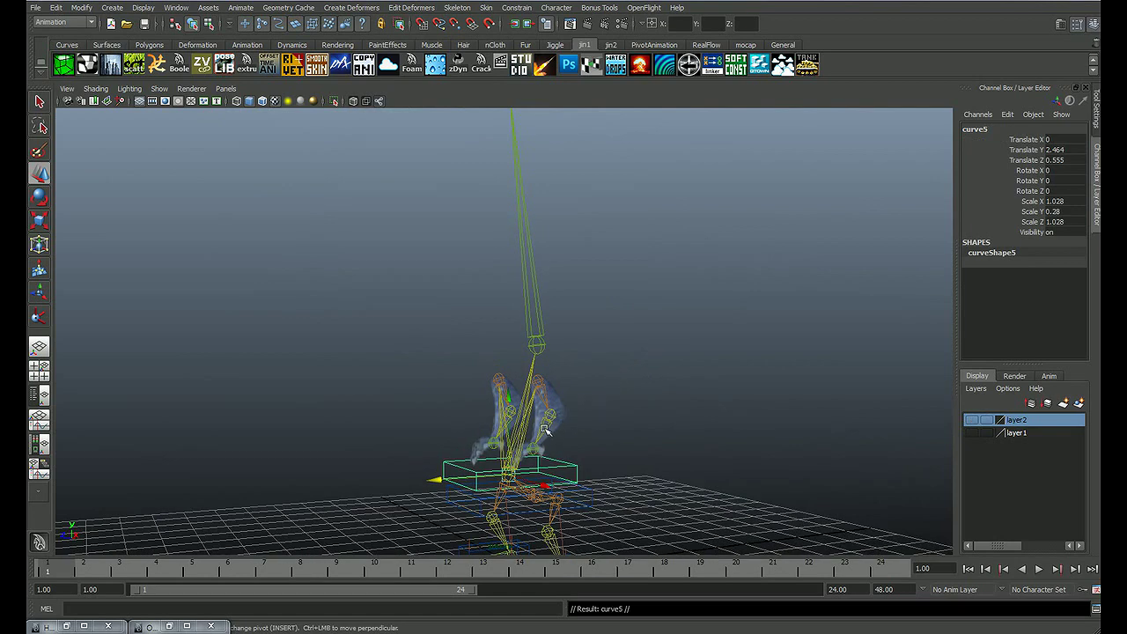
pyautogui.moveTo(513, 485); pyautogui.dragTo(537, 348)
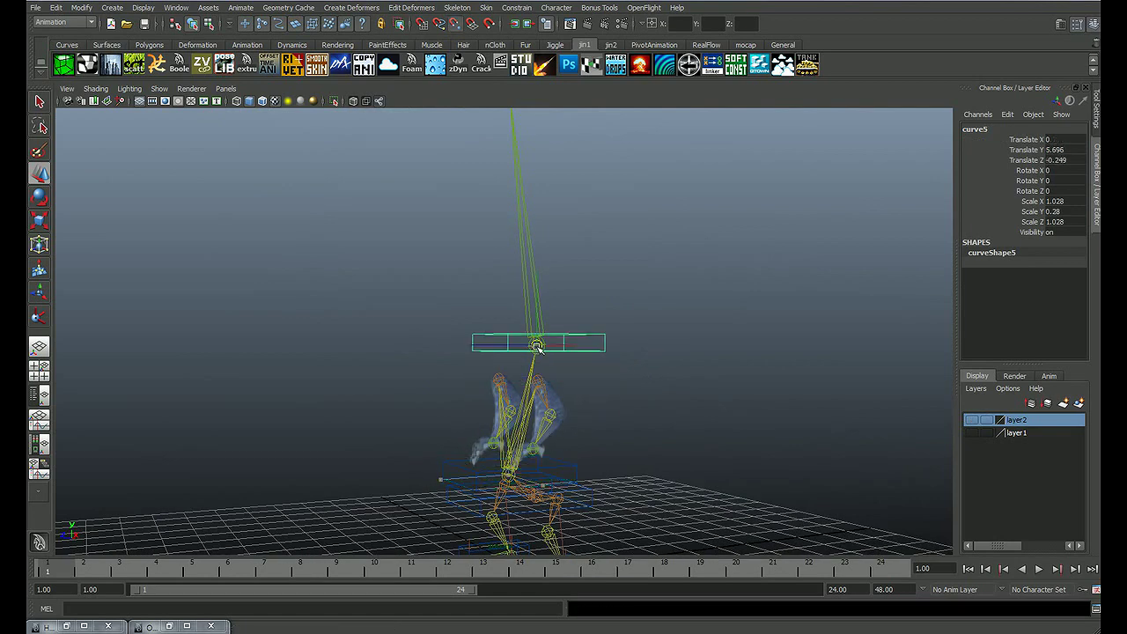
pyautogui.keyDown('alt'); pyautogui.moveTo(606, 323); pyautogui.dragTo(579, 353); pyautogui.keyUp('alt')
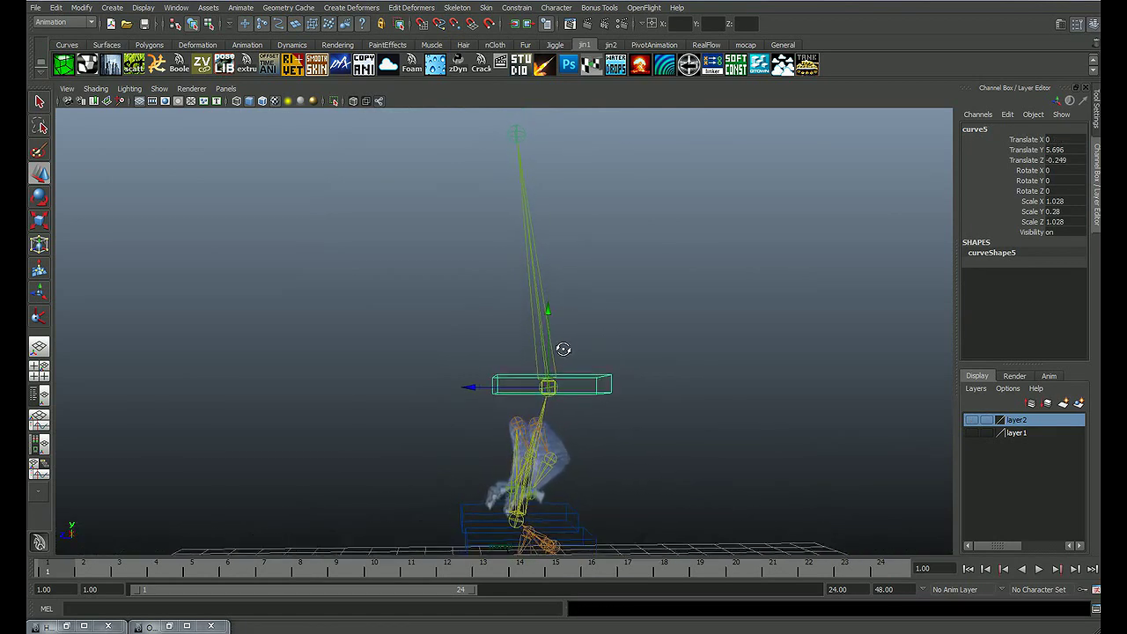
# Step: In the side view, stretch the head box front to back to Scale Z 4.013
pyautogui.press('space')
pyautogui.press('space')
pyautogui.moveTo(810, 397)
pyautogui.keyDown('alt'); pyautogui.mouseDown(button='middle')
pyautogui.moveTo(687, 488)
pyautogui.moveTo(588, 364)
pyautogui.moveTo(642, 334)
pyautogui.mouseUp(button='middle'); pyautogui.keyUp('alt')
pyautogui.keyDown('alt'); pyautogui.moveTo(642, 334); pyautogui.dragTo(684, 370, button='right'); pyautogui.keyUp('alt')
pyautogui.keyDown('alt'); pyautogui.moveTo(684, 370); pyautogui.dragTo(726, 329, button='middle'); pyautogui.keyUp('alt')
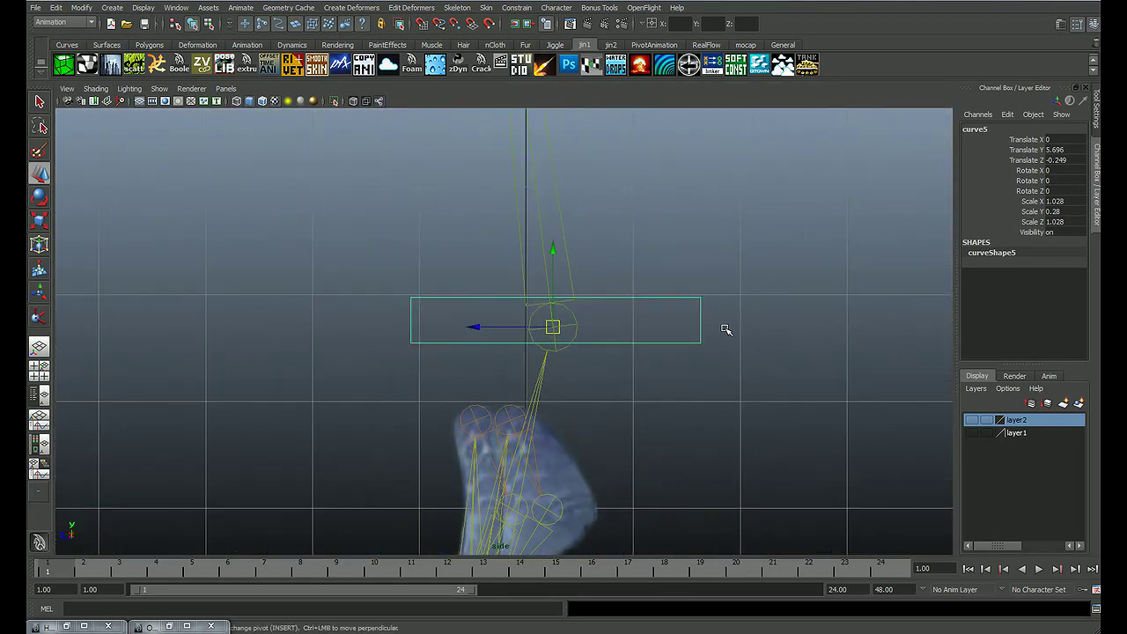
pyautogui.moveTo(728, 330)
pyautogui.keyDown('alt'); pyautogui.mouseDown(button='right')
pyautogui.moveTo(621, 345)
pyautogui.moveTo(608, 431)
pyautogui.mouseUp(button='right'); pyautogui.keyUp('alt')
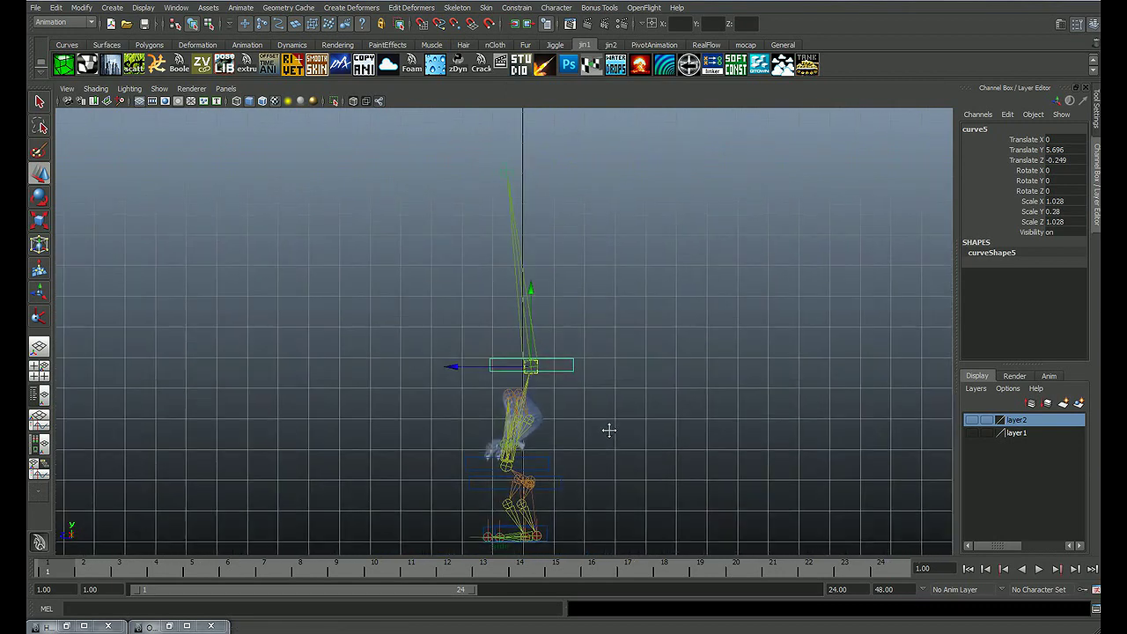
pyautogui.click(972, 432)
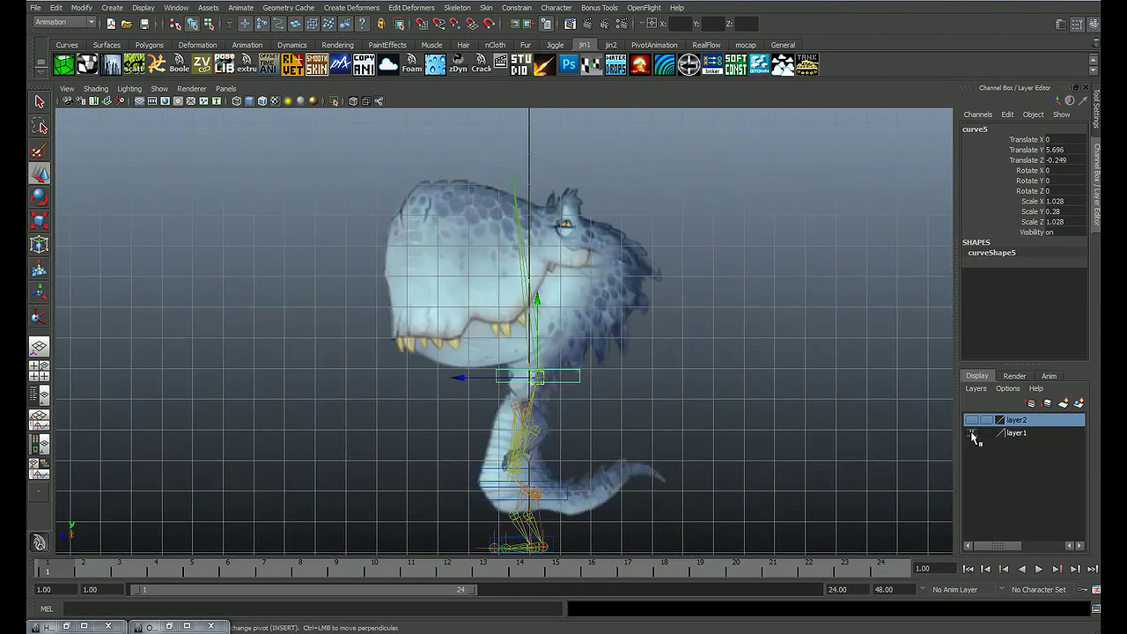
pyautogui.click(971, 433)
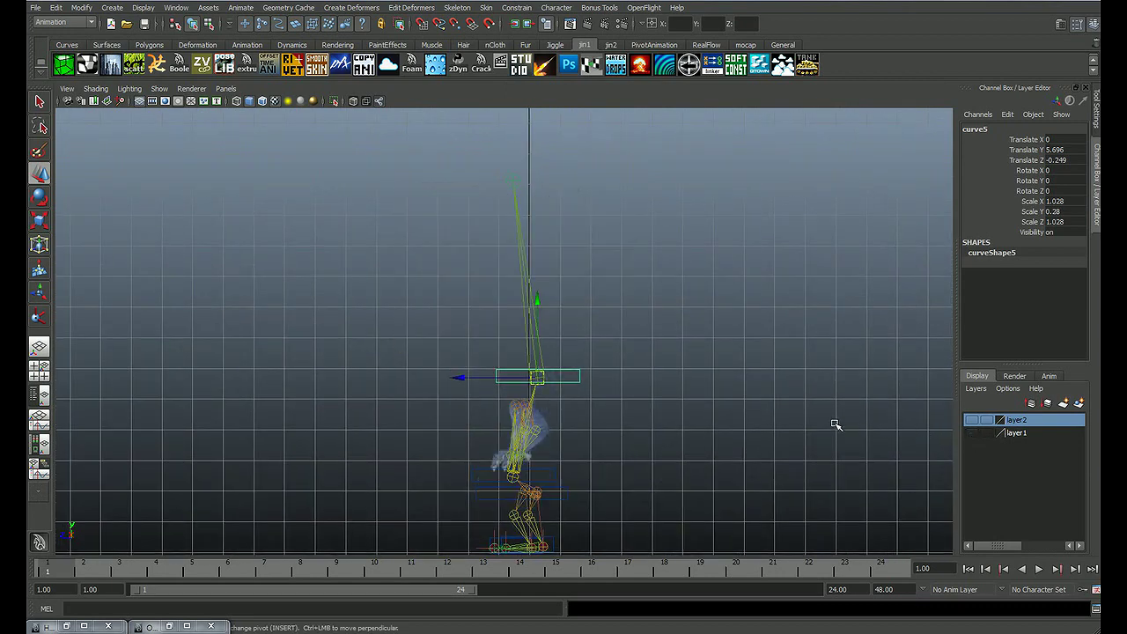
pyautogui.moveTo(836, 422)
pyautogui.keyDown('alt'); pyautogui.mouseDown()
pyautogui.moveTo(631, 355)
pyautogui.moveTo(534, 352)
pyautogui.mouseUp(); pyautogui.keyUp('alt')
pyautogui.press('Insert')
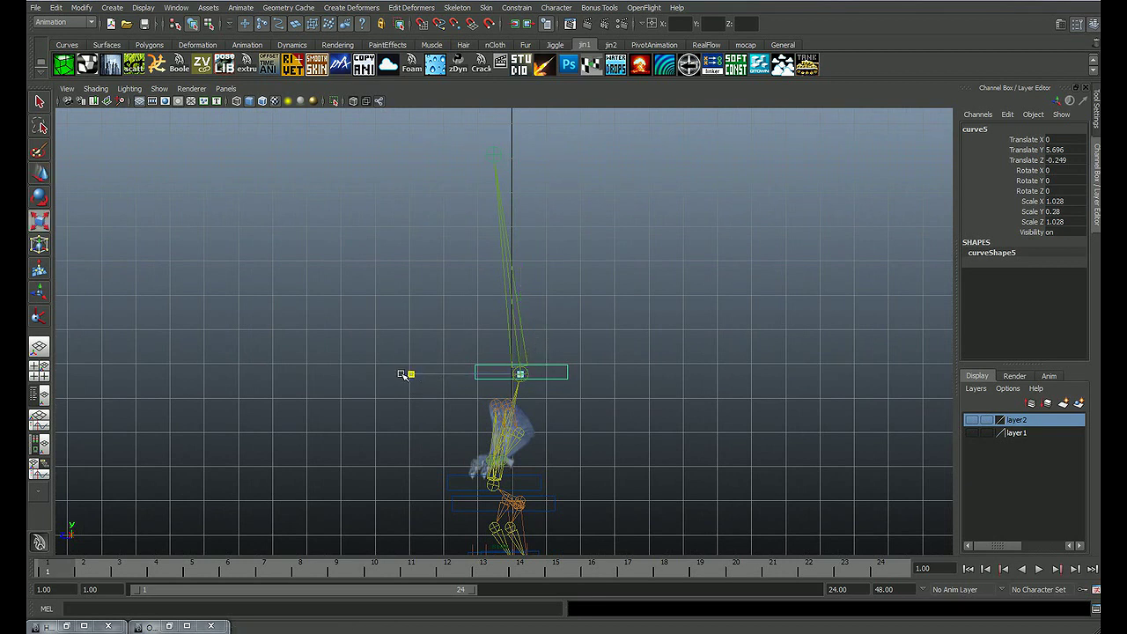
pyautogui.moveTo(410, 374); pyautogui.dragTo(201, 373)
pyautogui.moveTo(410, 374); pyautogui.dragTo(375, 377)
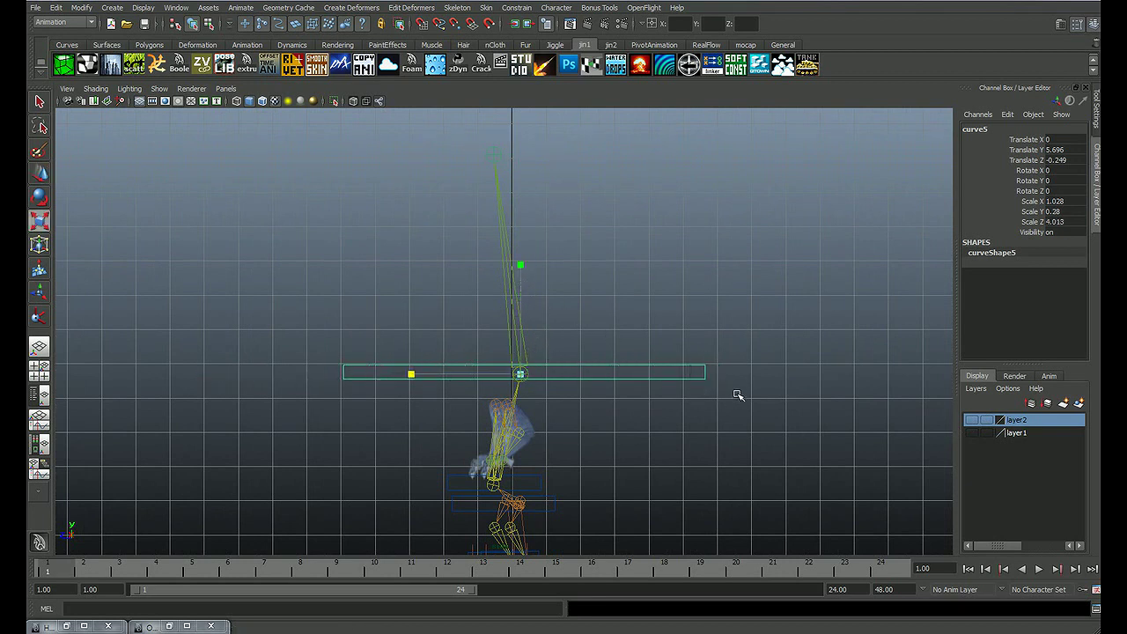
# Step: In control-vertex mode, select the head box's two top points and raise them upward
pyautogui.moveTo(757, 377); pyautogui.dragTo(701, 379, button='right')
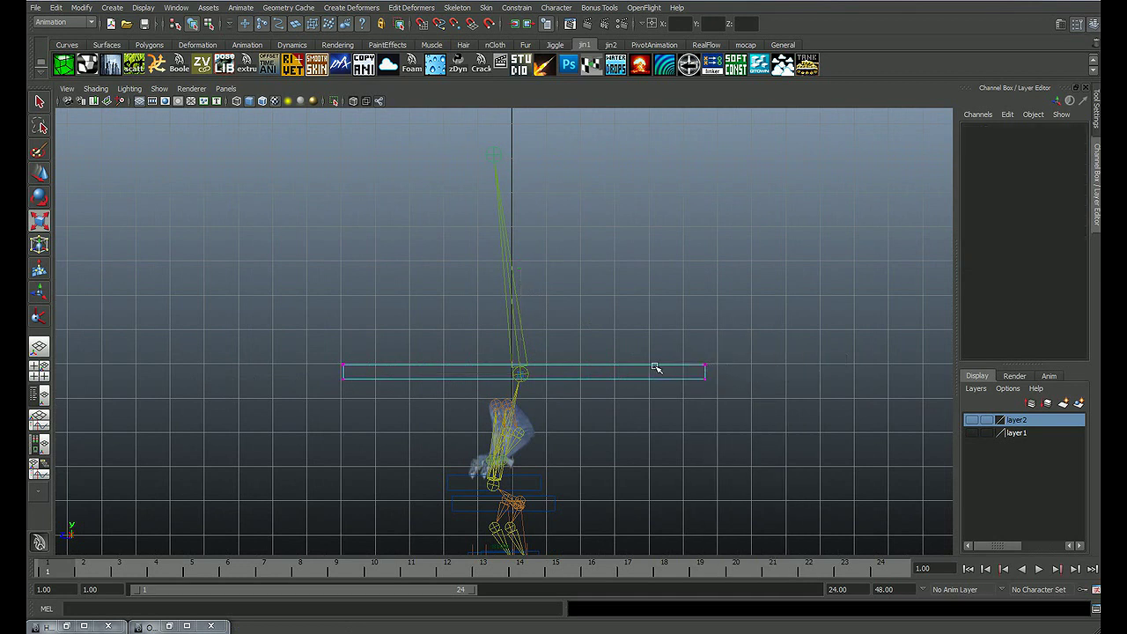
pyautogui.moveTo(659, 374); pyautogui.dragTo(659, 376)
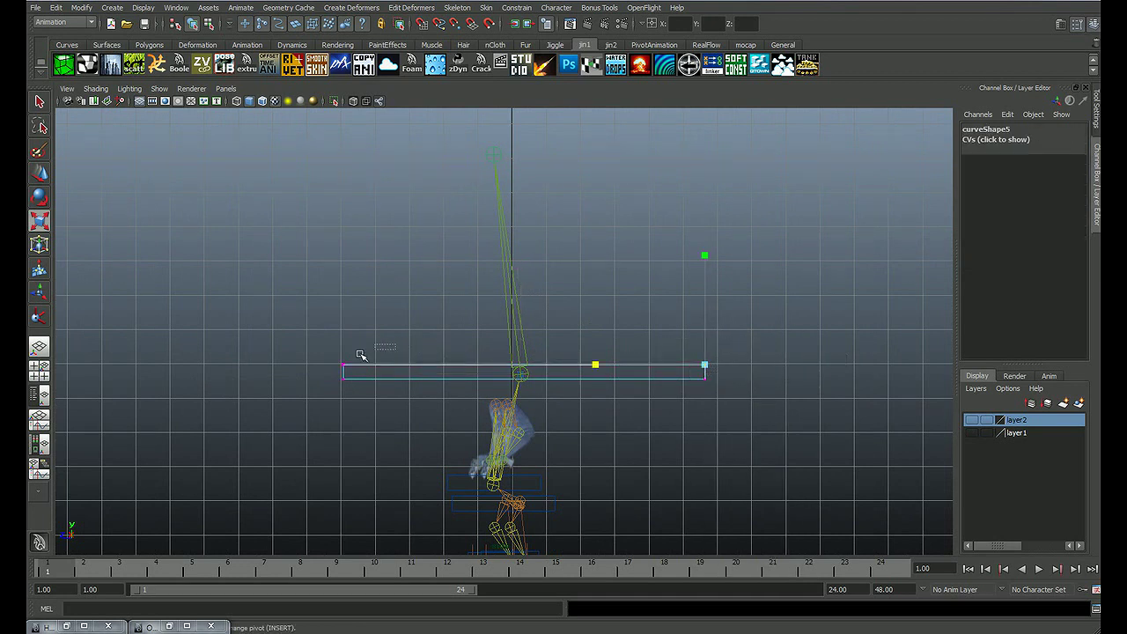
pyautogui.keyDown('shift'); pyautogui.moveTo(305, 370); pyautogui.dragTo(307, 369); pyautogui.keyUp('shift')
pyautogui.press('w')
pyautogui.moveTo(523, 296); pyautogui.dragTo(546, 114)
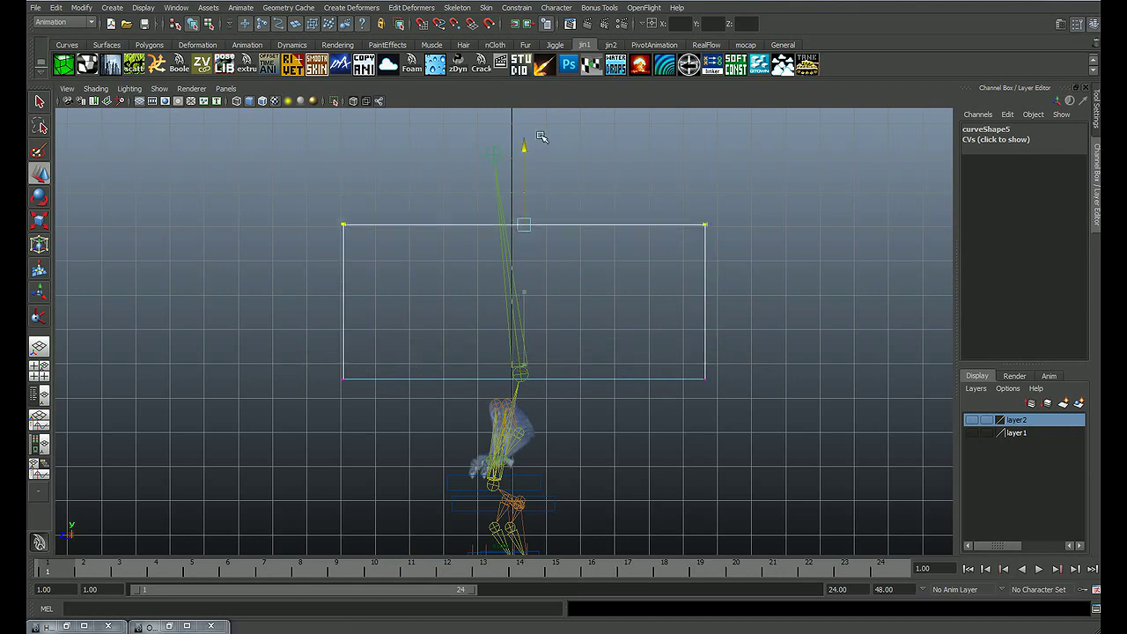
# Step: Show the dinosaur image layer and adjust the box's top edge to enclose the whole head
pyautogui.click(973, 433)
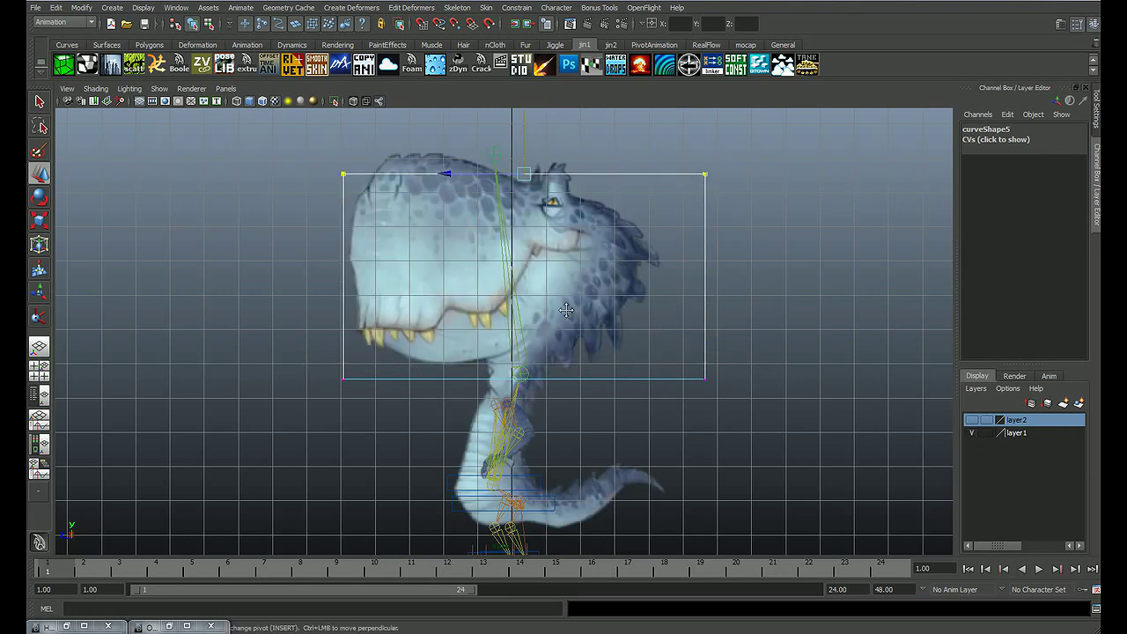
pyautogui.keyDown('alt'); pyautogui.moveTo(518, 176); pyautogui.dragTo(512, 257, button='middle'); pyautogui.keyUp('alt')
pyautogui.moveTo(515, 233); pyautogui.dragTo(515, 207)
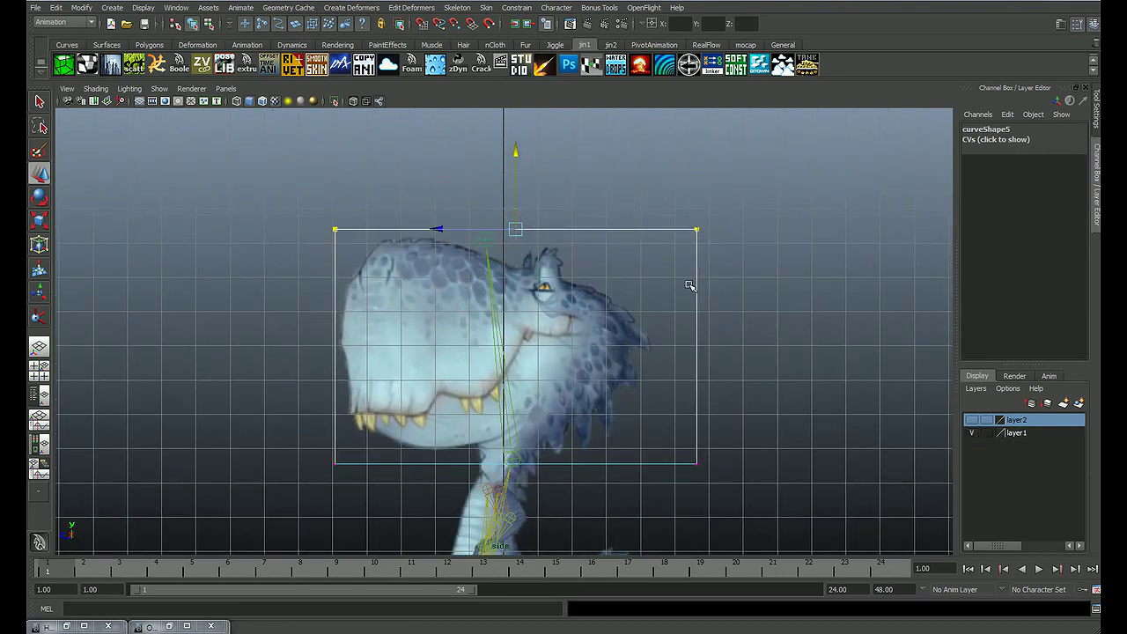
# Step: Pull the right-edge points in to fit the jaw, undo a stray plane selection, and return to perspective view
pyautogui.moveTo(753, 208); pyautogui.dragTo(671, 480)
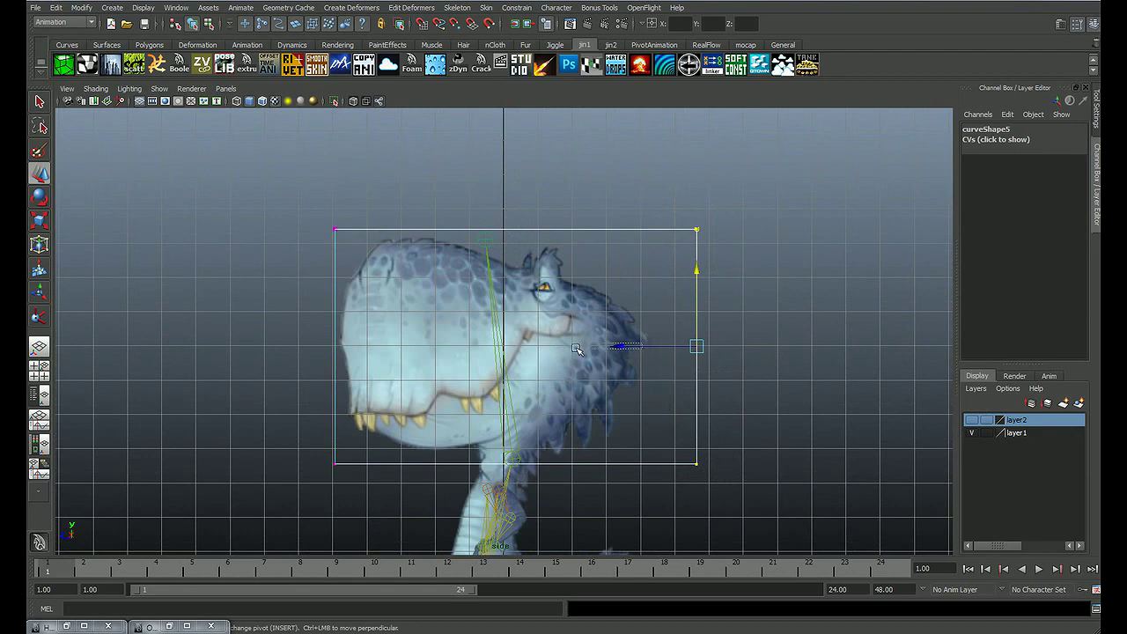
pyautogui.click(576, 350)
pyautogui.hotkey('ctrl', 'z')
pyautogui.moveTo(640, 346); pyautogui.dragTo(566, 348)
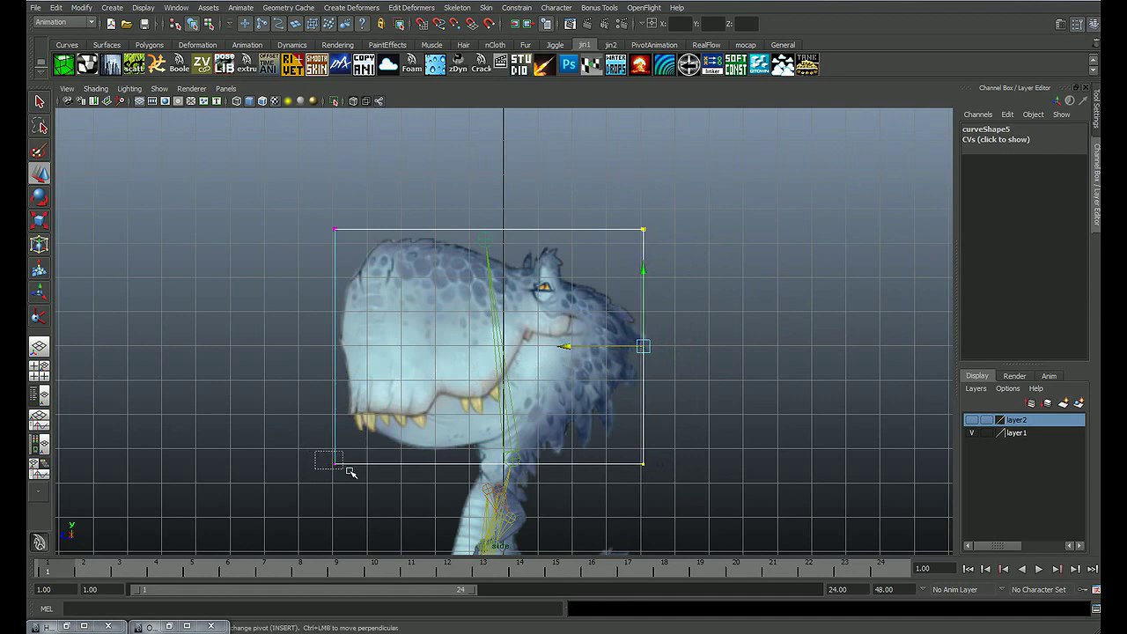
pyautogui.moveTo(310, 476); pyautogui.dragTo(687, 453)
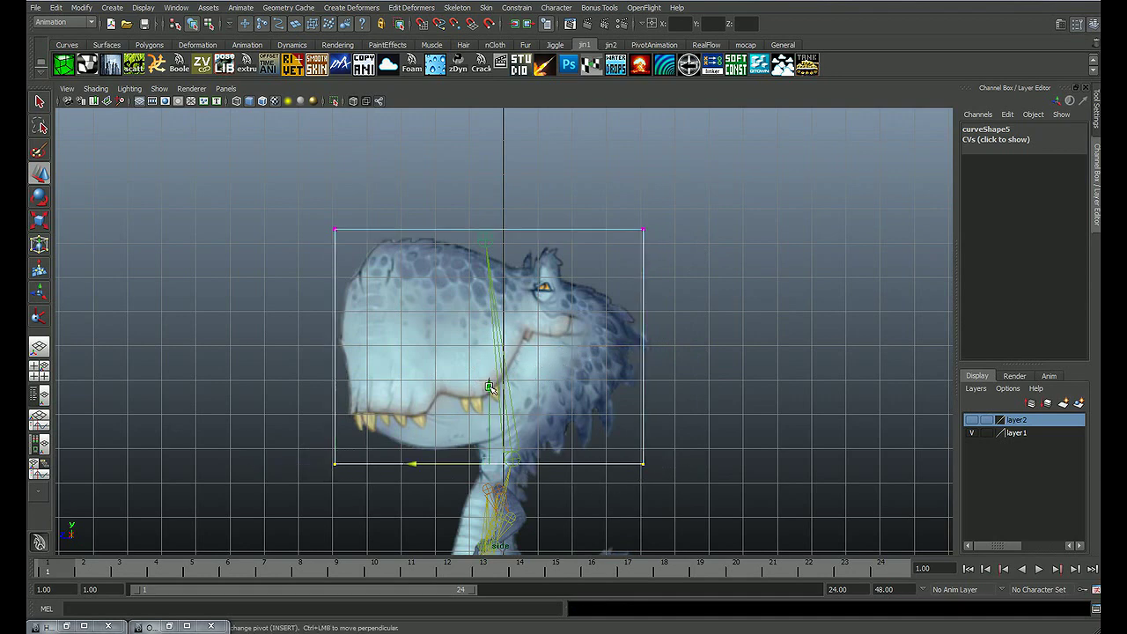
pyautogui.press('space')
pyautogui.press('space')
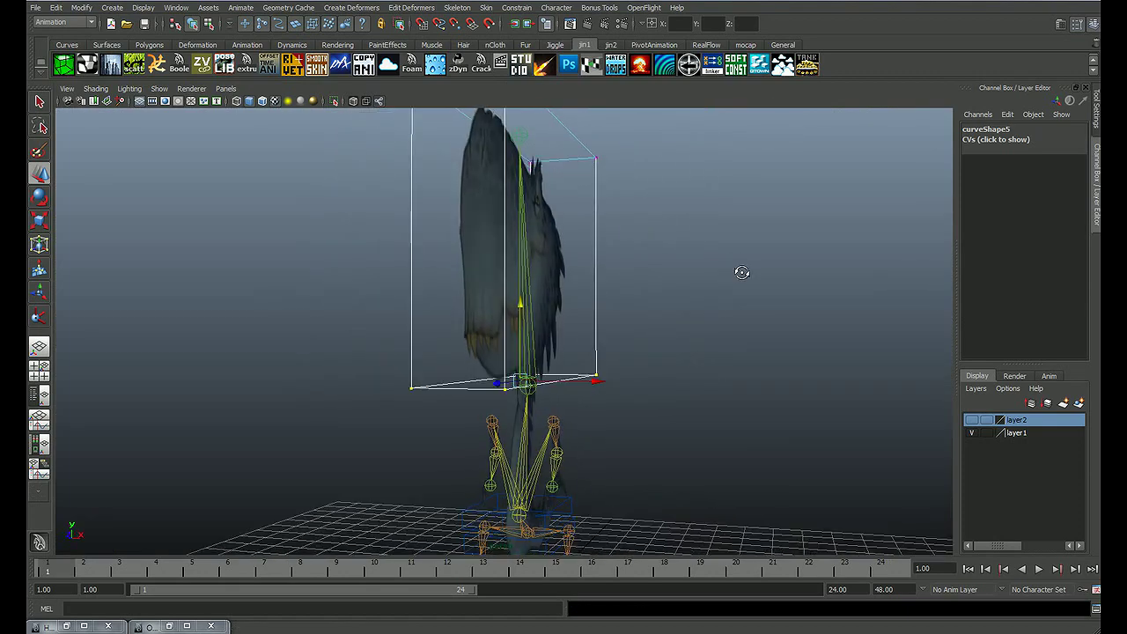
# Step: Leave point editing on the head box, returning to object selection with nothing selected
pyautogui.moveTo(741, 273)
pyautogui.keyDown('alt'); pyautogui.mouseDown()
pyautogui.moveTo(577, 279)
pyautogui.moveTo(647, 288)
pyautogui.mouseUp(); pyautogui.keyUp('alt')
pyautogui.press('q')
pyautogui.press('F8')
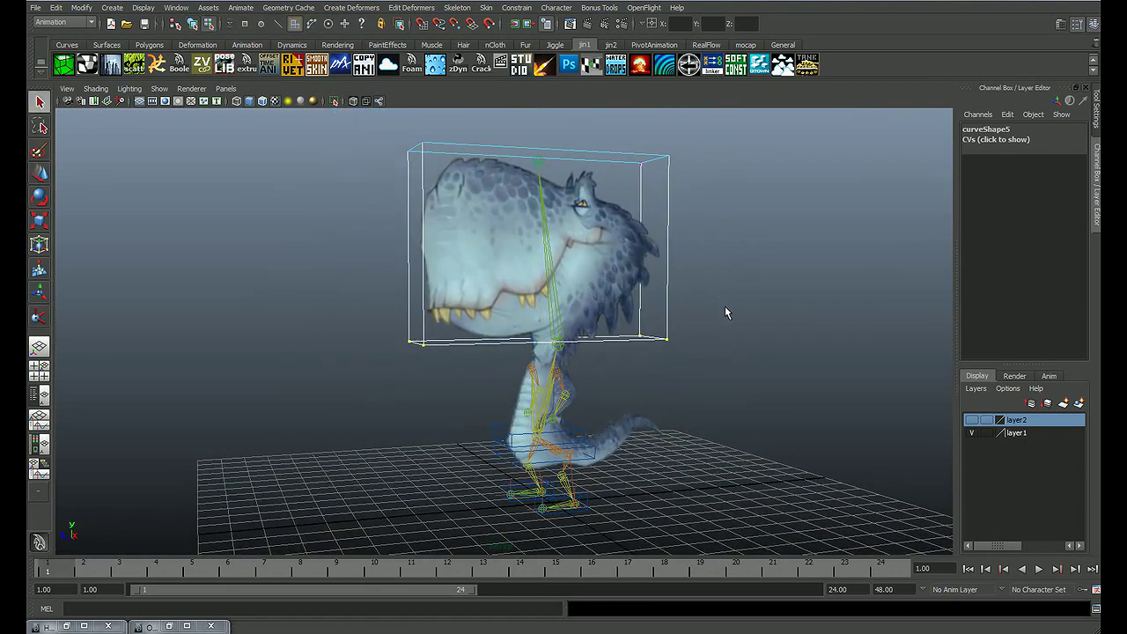
pyautogui.click(727, 308)
# Step: Make the viewport background flat light grey with Alt+B and select the curve5 head box
pyautogui.moveTo(641, 339)
pyautogui.keyDown('alt'); pyautogui.mouseDown()
pyautogui.moveTo(661, 334)
pyautogui.moveTo(660, 292)
pyautogui.moveTo(661, 302)
pyautogui.mouseUp(); pyautogui.keyUp('alt')
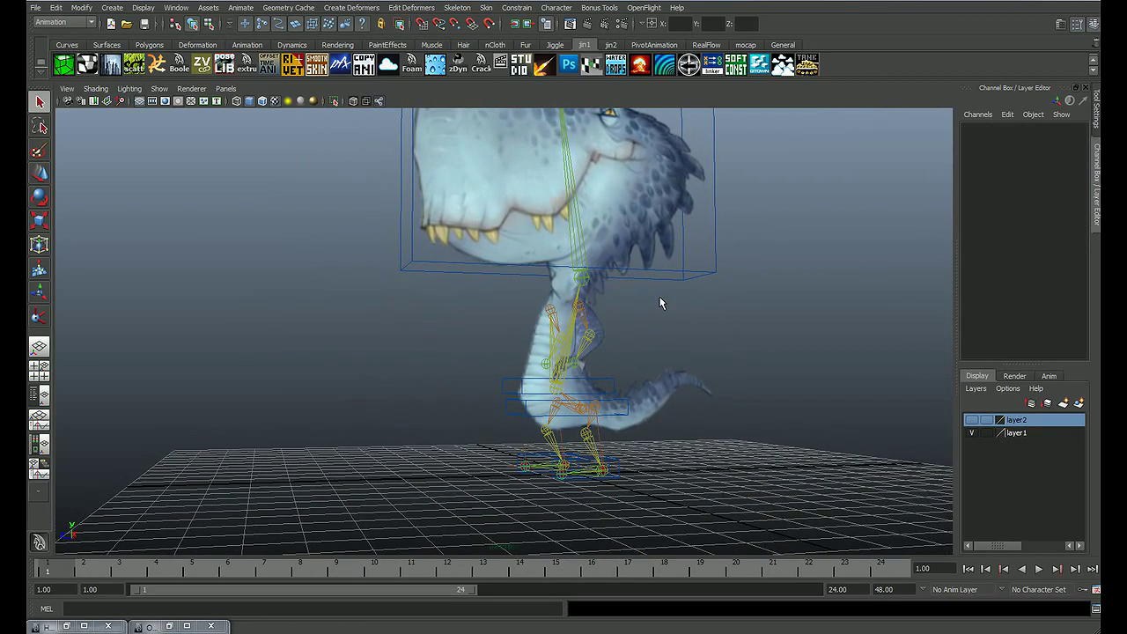
pyautogui.hotkey('alt', 'b')
pyautogui.hotkey('alt', 'b')
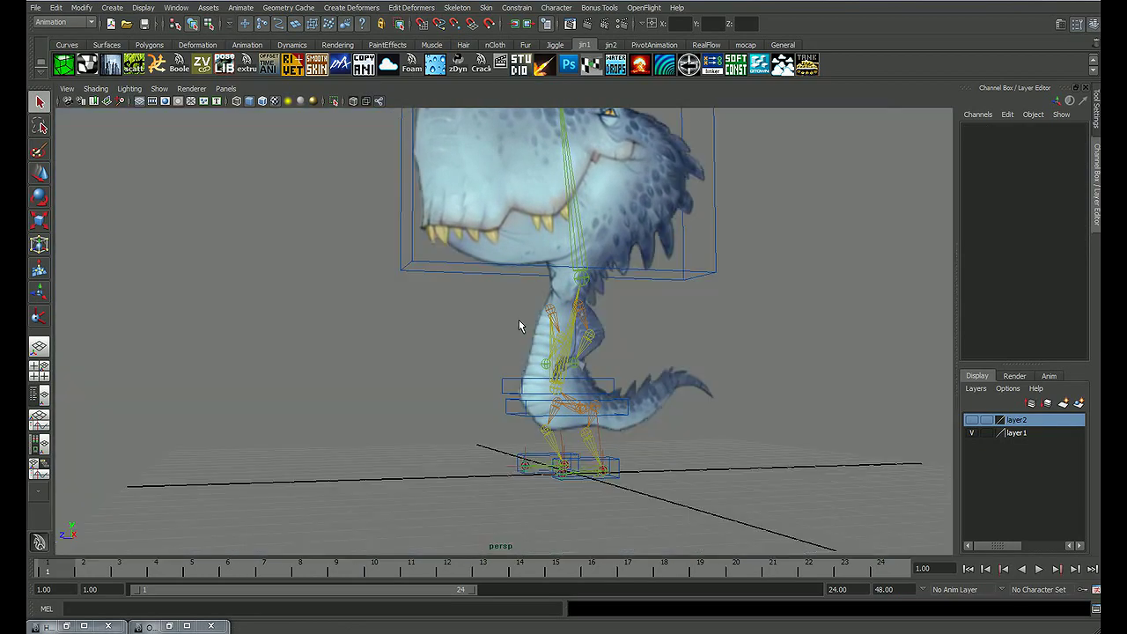
pyautogui.hotkey('alt', 'b')
pyautogui.moveTo(520, 326)
pyautogui.keyDown('alt'); pyautogui.mouseDown()
pyautogui.moveTo(642, 334)
pyautogui.moveTo(723, 295)
pyautogui.mouseUp(); pyautogui.keyUp('alt')
pyautogui.keyDown('alt'); pyautogui.moveTo(684, 340); pyautogui.dragTo(636, 332); pyautogui.keyUp('alt')
# Step: Set the dinosaur foot and body geometry layers to Template
pyautogui.scroll(2, 475, 370)
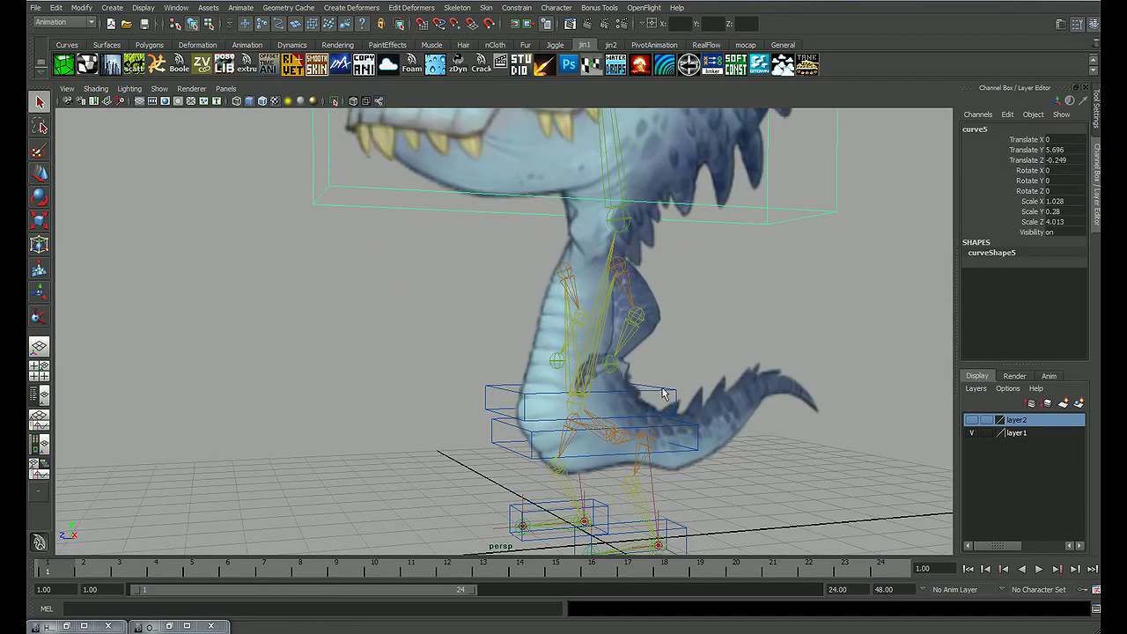
pyautogui.scroll(2, 467, 366)
pyautogui.click(474, 404)
pyautogui.click(455, 411)
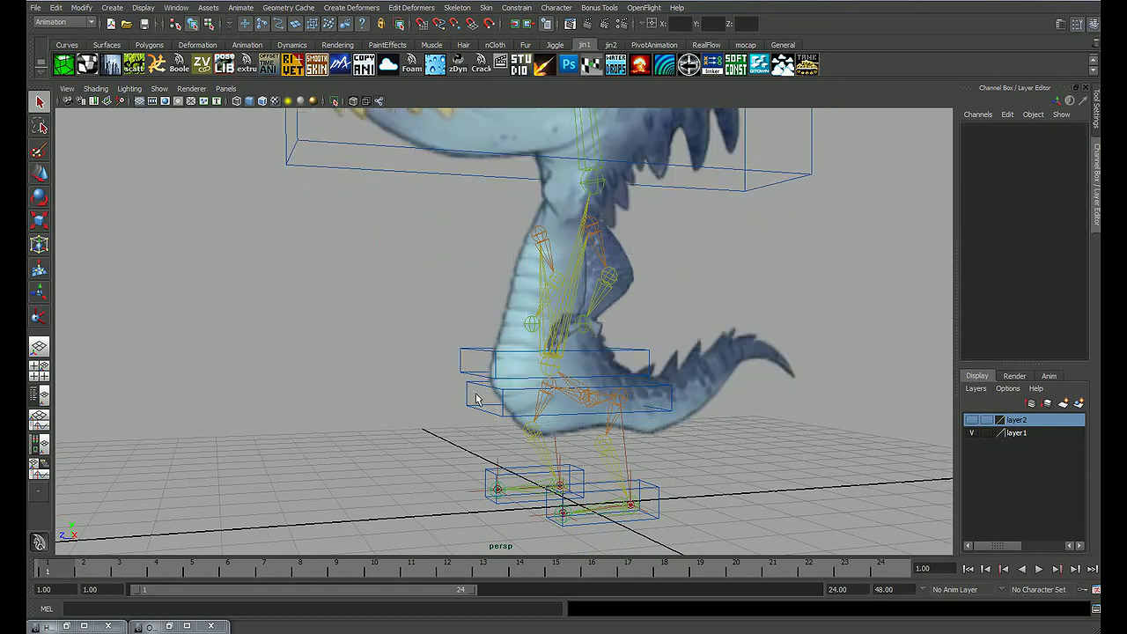
pyautogui.keyDown('alt'); pyautogui.moveTo(458, 410); pyautogui.dragTo(657, 402); pyautogui.keyUp('alt')
pyautogui.click(970, 420)
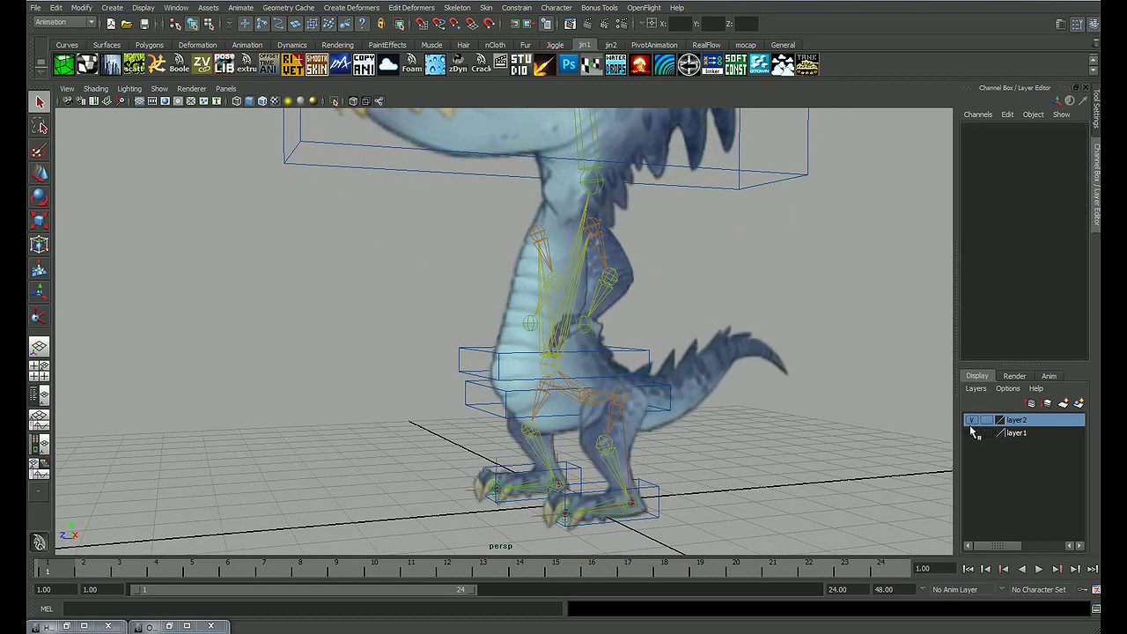
pyautogui.click(985, 422)
pyautogui.click(985, 431)
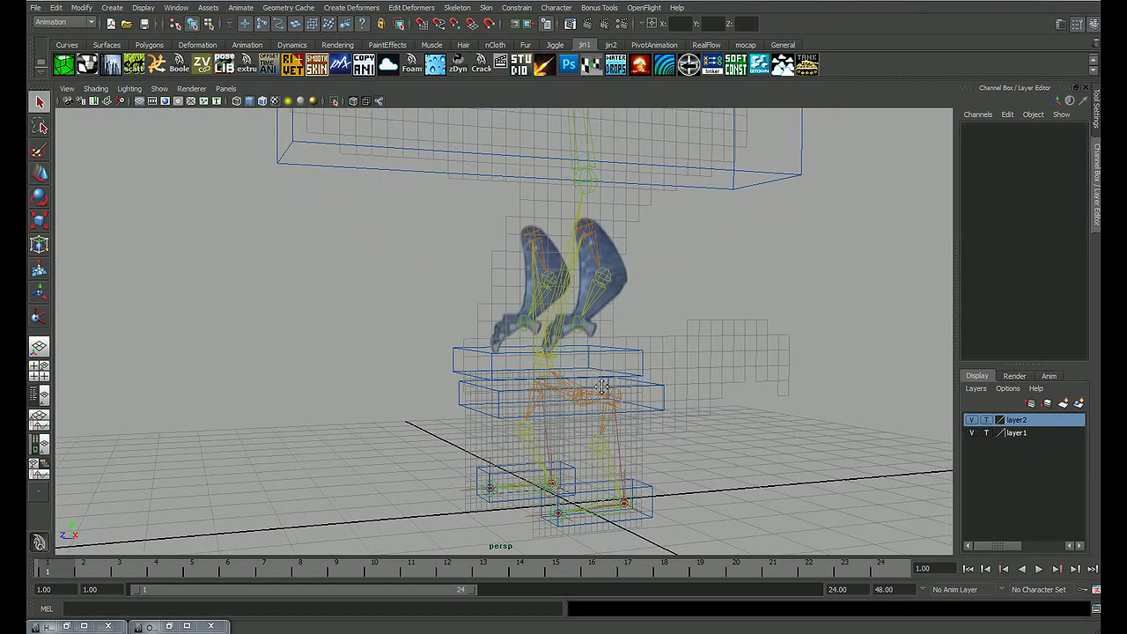
# Step: Check the hip and foot box controls by selecting each, and hide both geometry layers
pyautogui.click(473, 362)
pyautogui.keyDown('alt'); pyautogui.moveTo(472, 362); pyautogui.dragTo(458, 401); pyautogui.keyUp('alt')
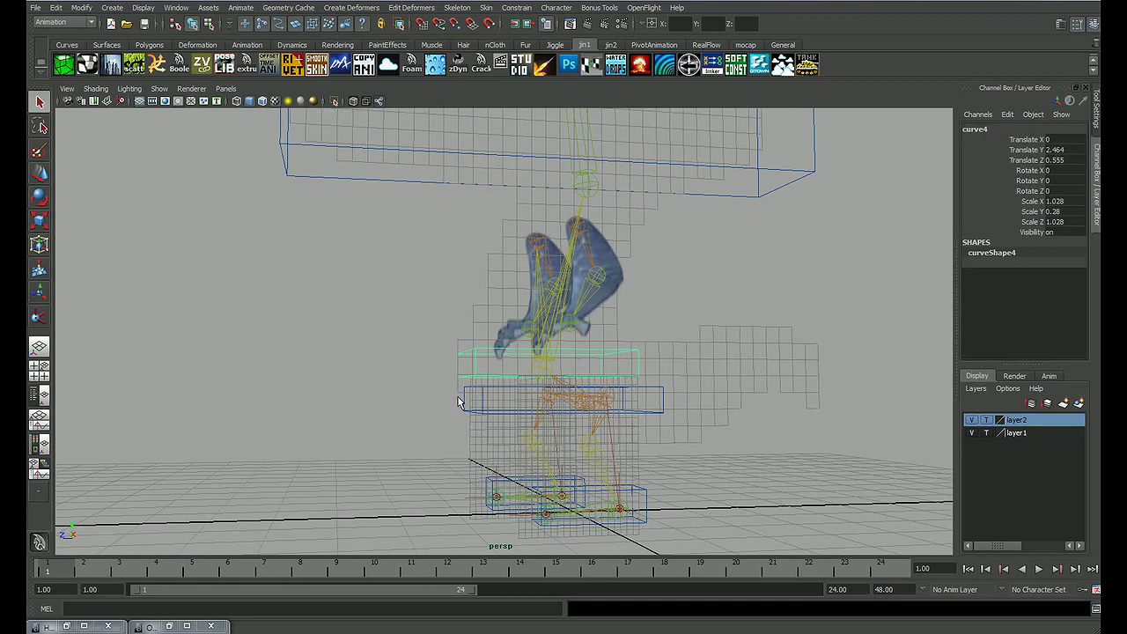
pyautogui.click(465, 411)
pyautogui.moveTo(748, 433)
pyautogui.keyDown('alt'); pyautogui.mouseDown()
pyautogui.moveTo(649, 448)
pyautogui.moveTo(725, 468)
pyautogui.moveTo(641, 455)
pyautogui.mouseUp(); pyautogui.keyUp('alt')
pyautogui.click(971, 433)
pyautogui.click(971, 420)
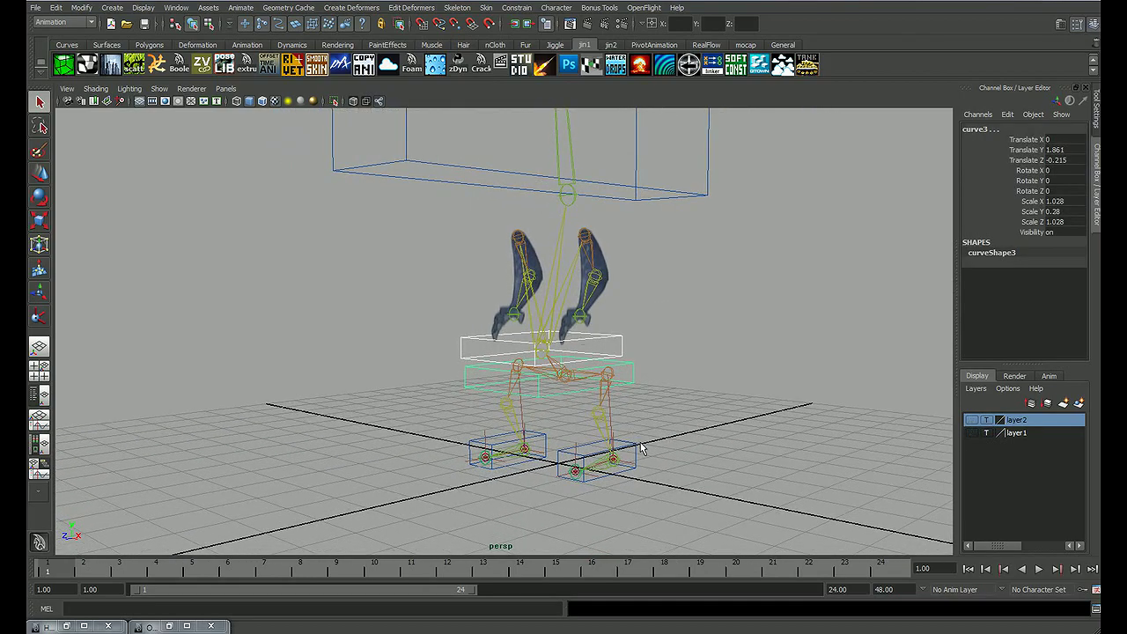
pyautogui.click(605, 469)
pyautogui.click(490, 445)
pyautogui.keyDown('alt'); pyautogui.moveTo(490, 445); pyautogui.dragTo(468, 384); pyautogui.keyUp('alt')
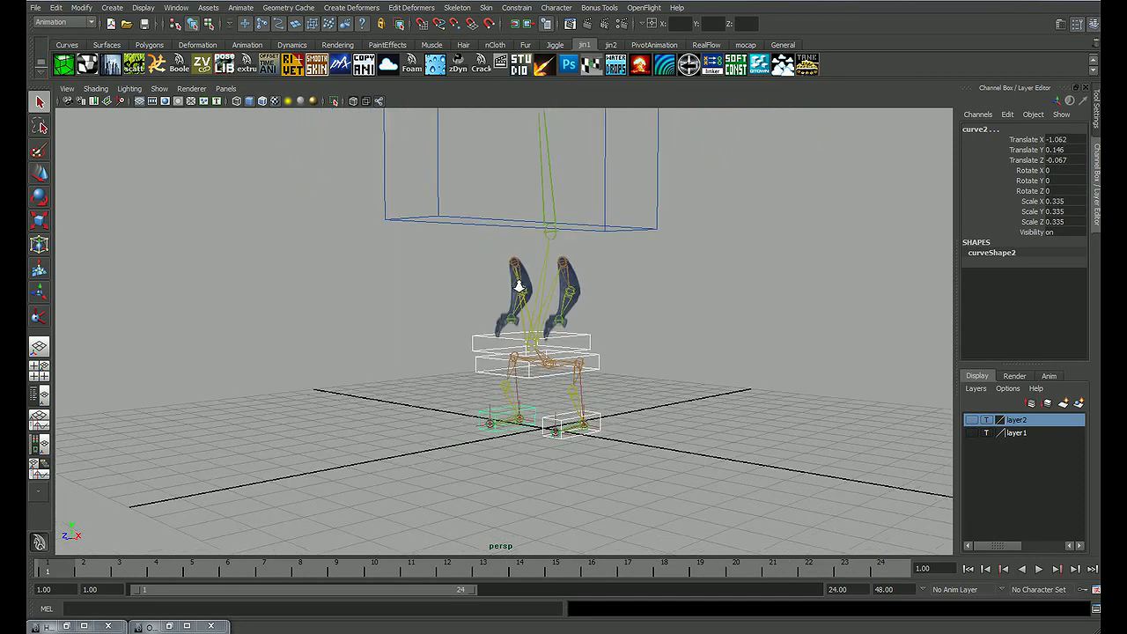
# Step: Freeze the curve5 head box's transforms so it reads Translate 0 and Scale 1
pyautogui.moveTo(593, 367); pyautogui.dragTo(470, 284)
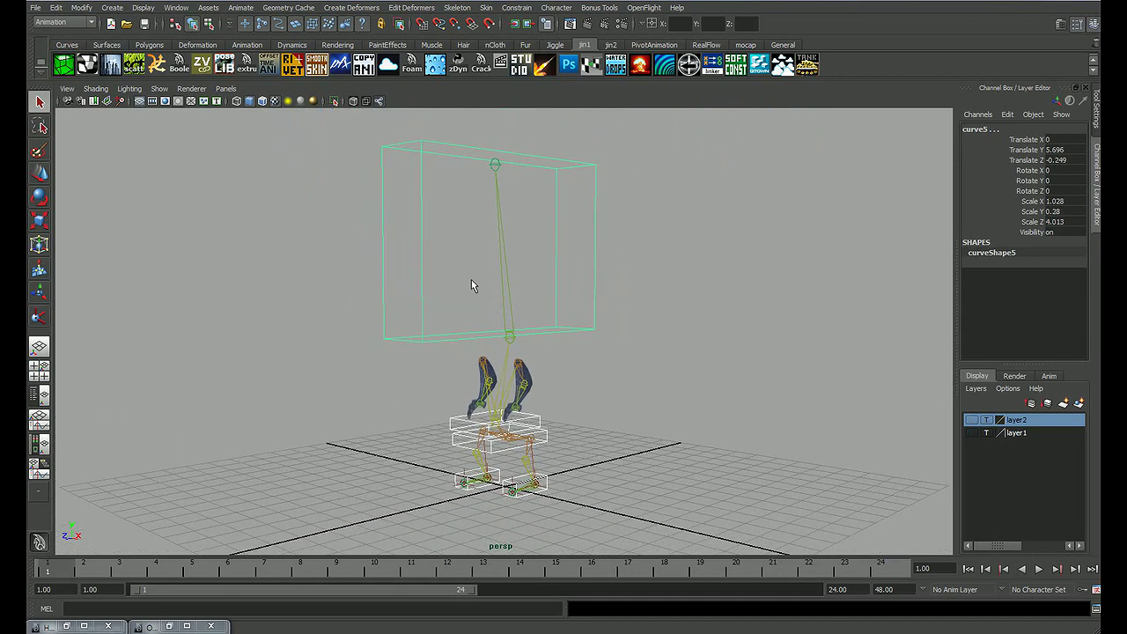
pyautogui.click(82, 8)
pyautogui.click(121, 50)
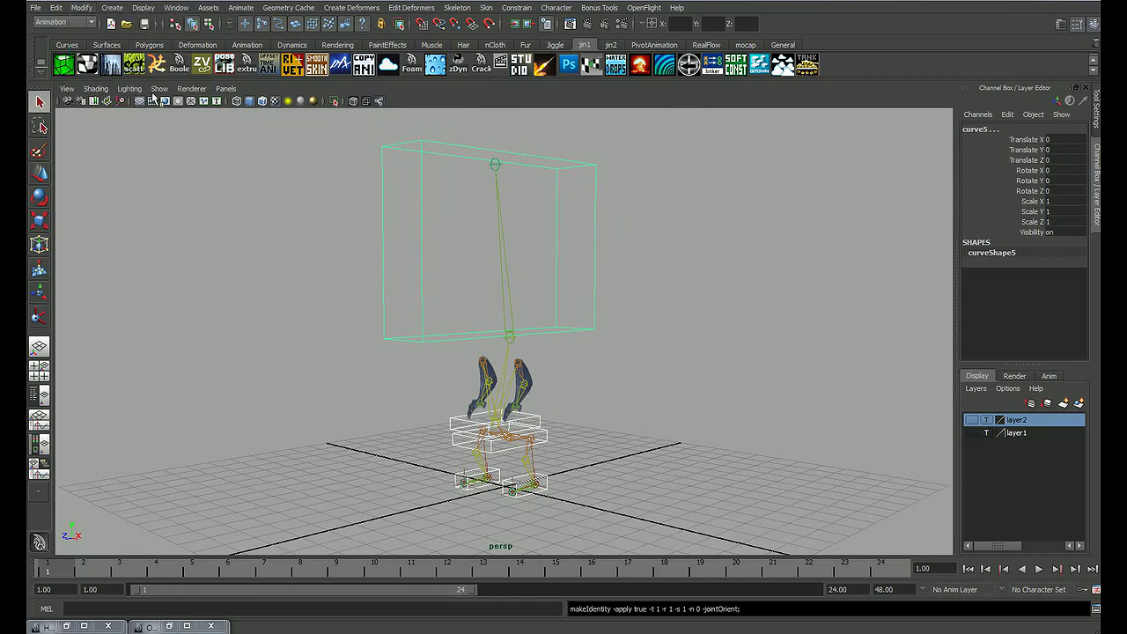
pyautogui.moveTo(846, 242)
pyautogui.keyDown('alt'); pyautogui.mouseDown()
pyautogui.moveTo(636, 240)
pyautogui.moveTo(708, 244)
pyautogui.mouseUp(); pyautogui.keyUp('alt')
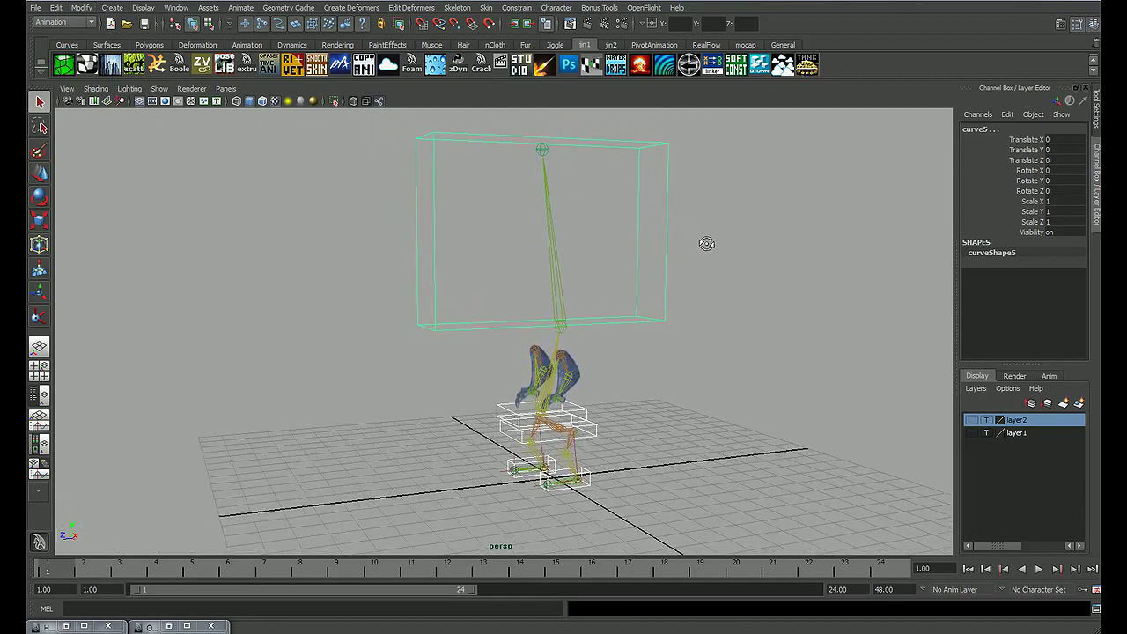
pyautogui.moveTo(599, 246)
pyautogui.keyDown('alt'); pyautogui.mouseDown(button='right')
pyautogui.moveTo(647, 368)
pyautogui.moveTo(662, 322)
pyautogui.mouseUp(button='right'); pyautogui.keyUp('alt')
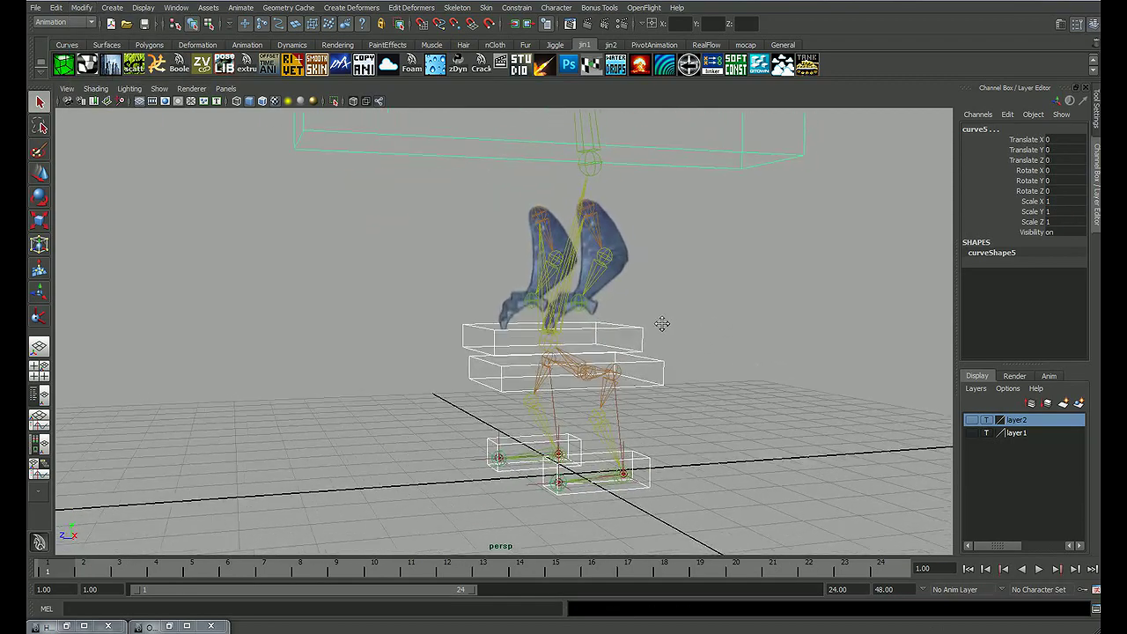
# Step: Dolly in on the legs, clear the selection, and select ikHandle1 in the front foot
pyautogui.moveTo(662, 322)
pyautogui.keyDown('alt'); pyautogui.mouseDown()
pyautogui.moveTo(679, 394)
pyautogui.moveTo(596, 325)
pyautogui.moveTo(739, 319)
pyautogui.moveTo(621, 360)
pyautogui.moveTo(707, 345)
pyautogui.mouseUp(); pyautogui.keyUp('alt')
pyautogui.click(693, 328)
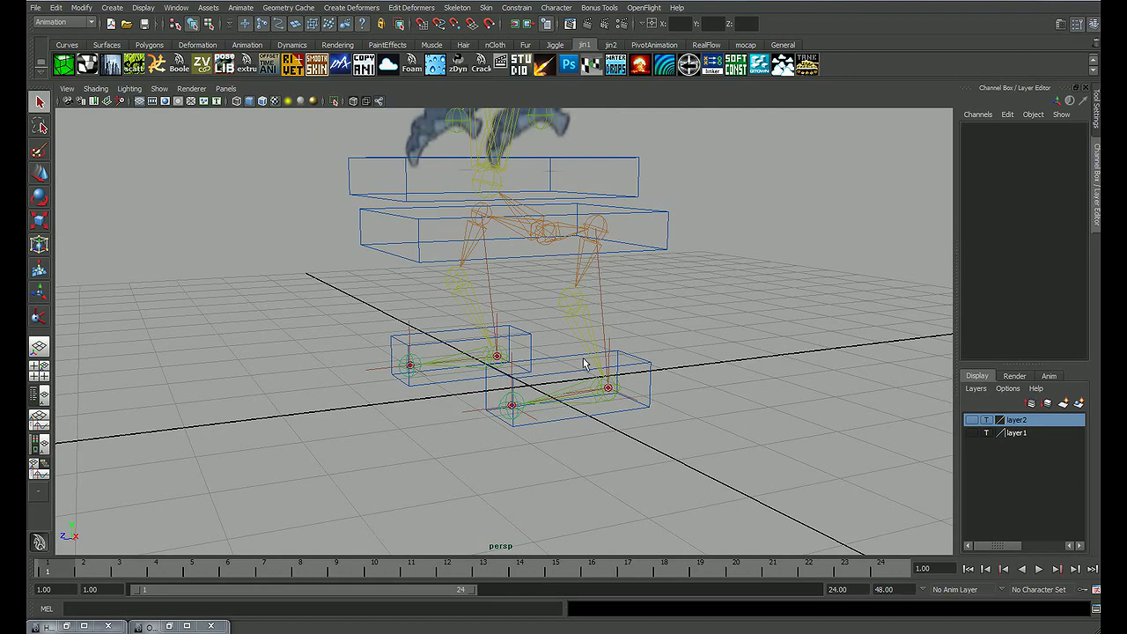
pyautogui.moveTo(694, 342)
pyautogui.keyDown('alt'); pyautogui.mouseDown()
pyautogui.moveTo(679, 332)
pyautogui.moveTo(640, 344)
pyautogui.mouseUp(); pyautogui.keyUp('alt')
pyautogui.click(637, 343)
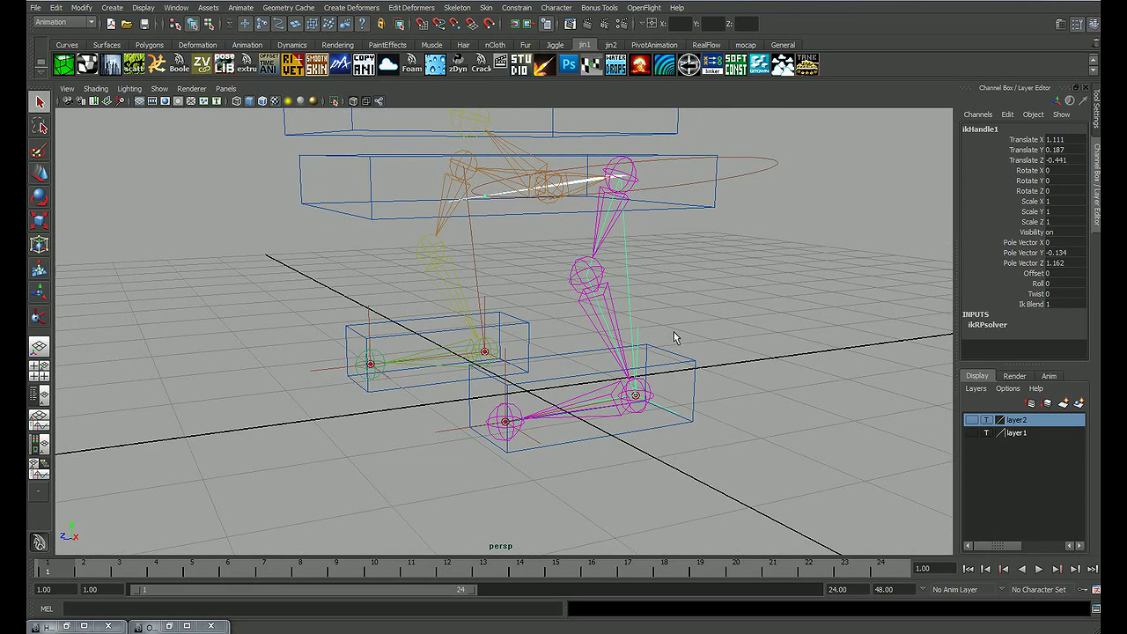
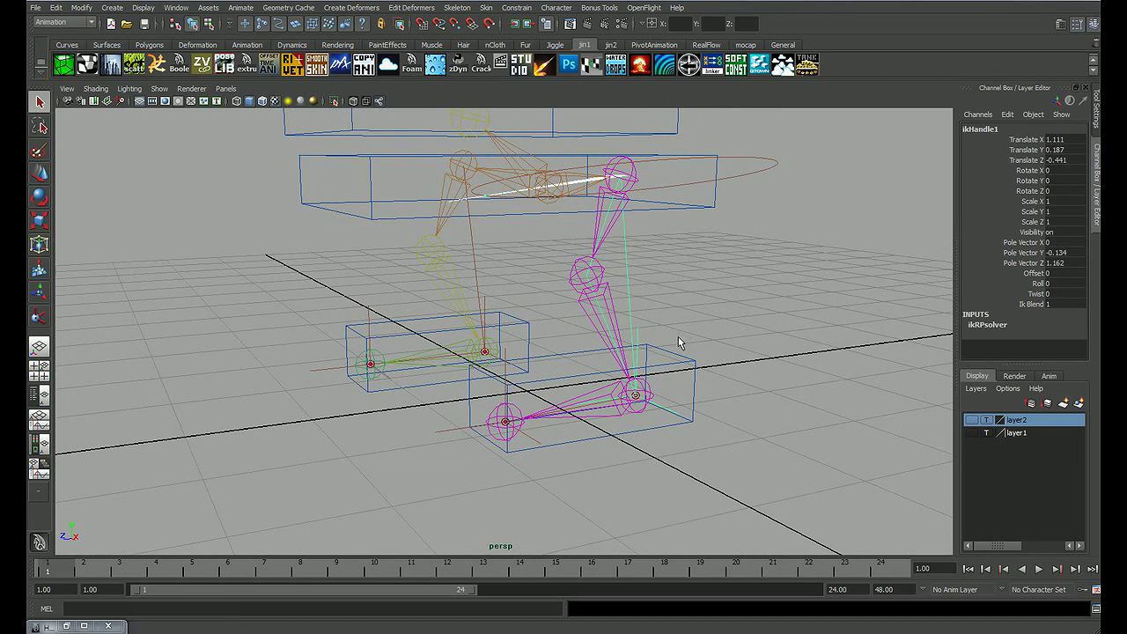
# Step: Group the first leg's ikHandle1 into group1 from the Outliner
pyautogui.keyDown('alt'); pyautogui.moveTo(679, 342); pyautogui.dragTo(562, 351); pyautogui.keyUp('alt')
pyautogui.hotkey('shift', 'o')
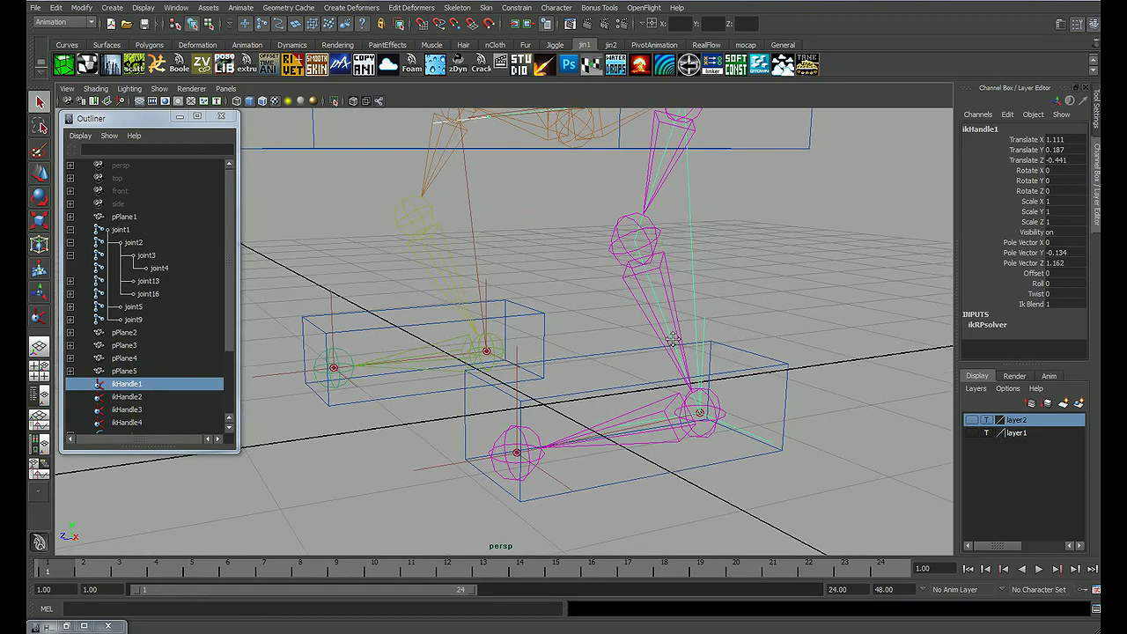
pyautogui.keyDown('alt'); pyautogui.moveTo(443, 358); pyautogui.dragTo(638, 329, button='right'); pyautogui.keyUp('alt')
pyautogui.press('w')
pyautogui.moveTo(638, 330)
pyautogui.keyDown('alt'); pyautogui.mouseDown()
pyautogui.moveTo(648, 319)
pyautogui.moveTo(637, 341)
pyautogui.mouseUp(); pyautogui.keyUp('alt')
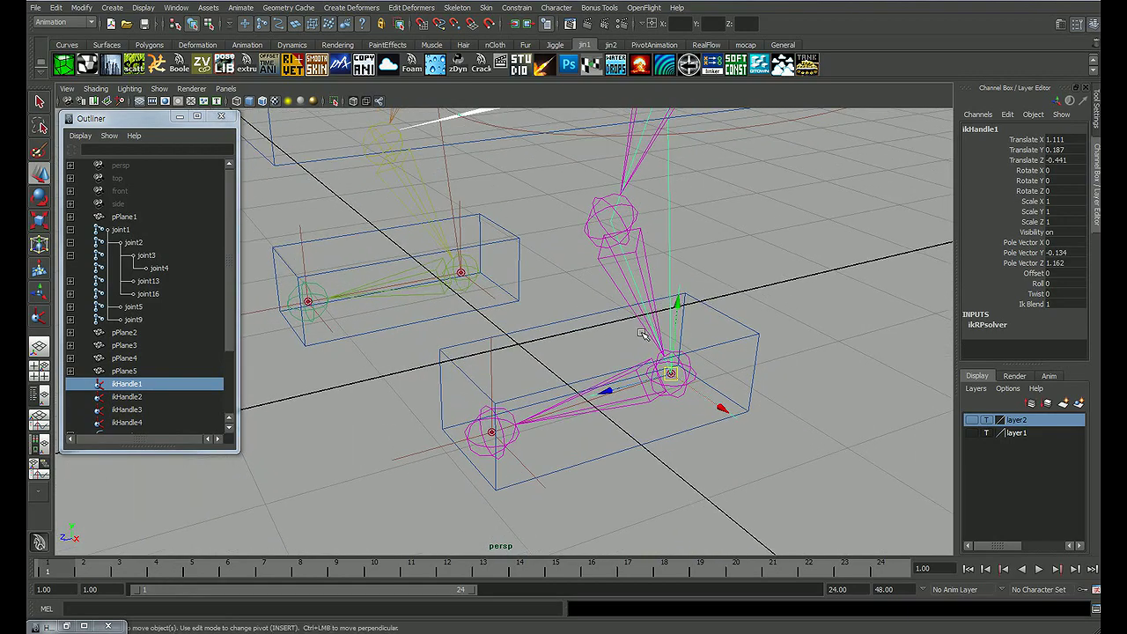
pyautogui.hotkey('ctrl', 'g')
# Step: Snap group1's pivot onto the toe joint and test-rotate the foot, then undo the rotation
pyautogui.keyDown('alt'); pyautogui.moveTo(637, 334); pyautogui.dragTo(557, 343); pyautogui.keyUp('alt')
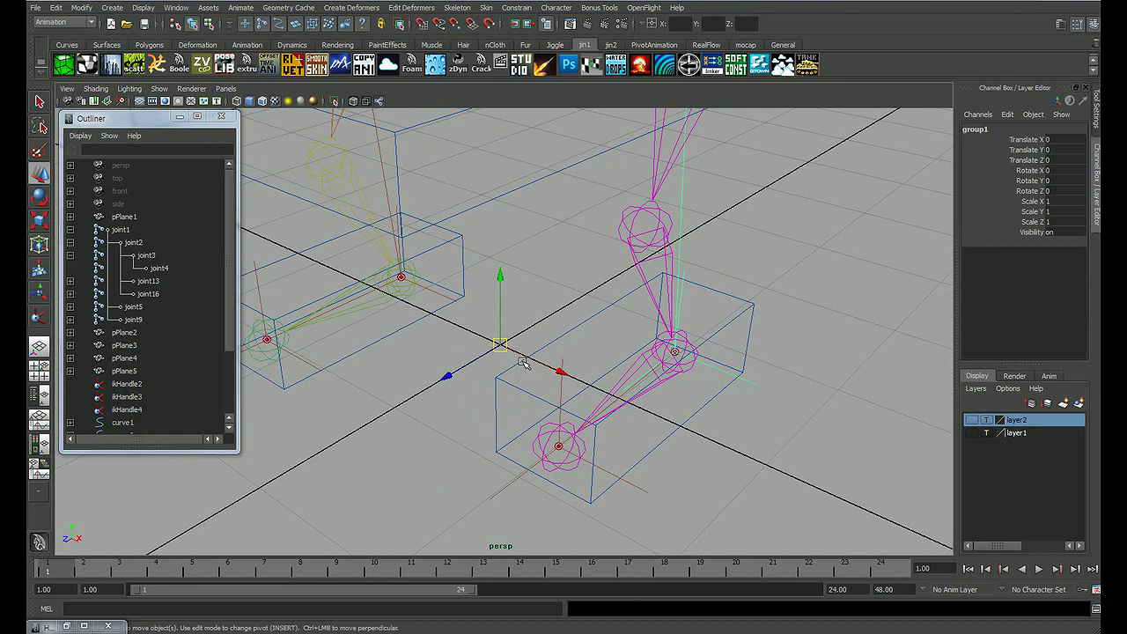
pyautogui.press('Insert')
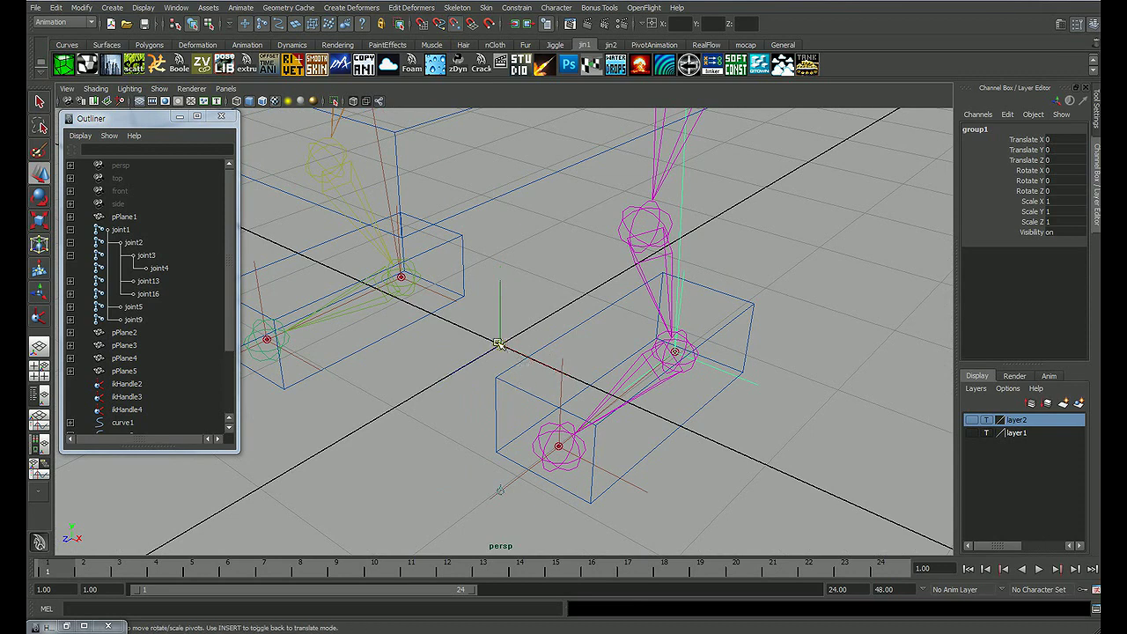
pyautogui.moveTo(500, 344); pyautogui.dragTo(558, 446)
pyautogui.press('Insert')
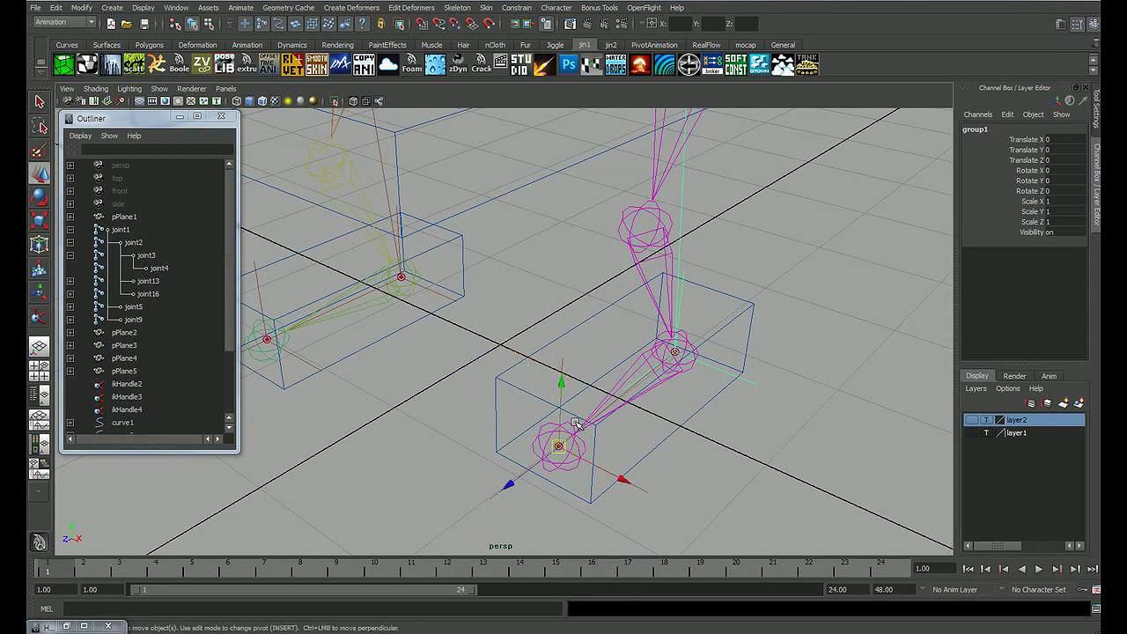
pyautogui.moveTo(610, 387)
pyautogui.keyDown('alt'); pyautogui.mouseDown()
pyautogui.moveTo(673, 362)
pyautogui.moveTo(575, 343)
pyautogui.moveTo(471, 370)
pyautogui.moveTo(494, 387)
pyautogui.mouseUp(); pyautogui.keyUp('alt')
pyautogui.press('e')
pyautogui.hotkey('ctrl', 'z')
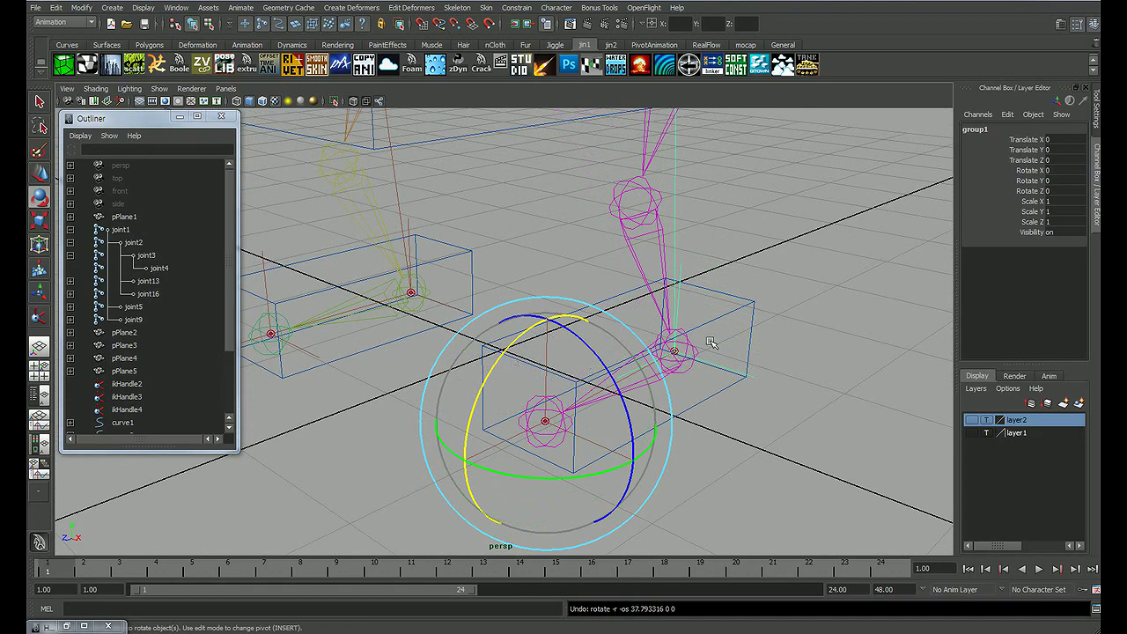
pyautogui.moveTo(608, 370)
pyautogui.keyDown('alt'); pyautogui.mouseDown()
pyautogui.moveTo(626, 362)
pyautogui.moveTo(350, 366)
pyautogui.mouseUp(); pyautogui.keyUp('alt')
pyautogui.press('q')
pyautogui.moveTo(228, 341); pyautogui.dragTo(226, 414)
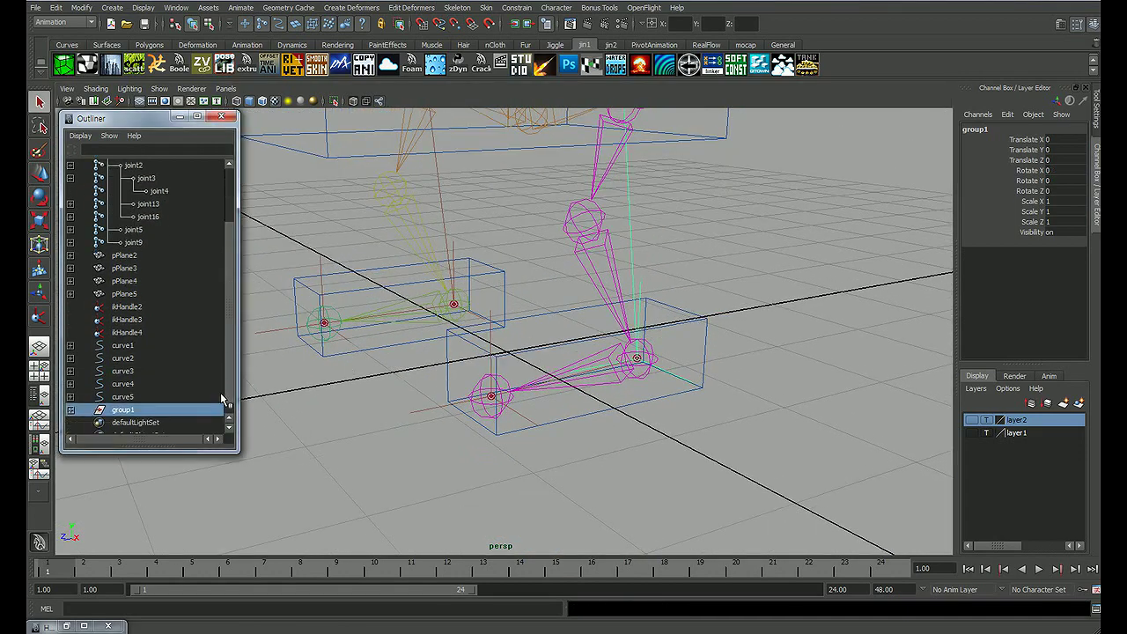
# Step: Parent group1 and ikHandle2 under the foot box control curve1
pyautogui.keyDown('alt'); pyautogui.moveTo(685, 432); pyautogui.dragTo(679, 432); pyautogui.keyUp('alt')
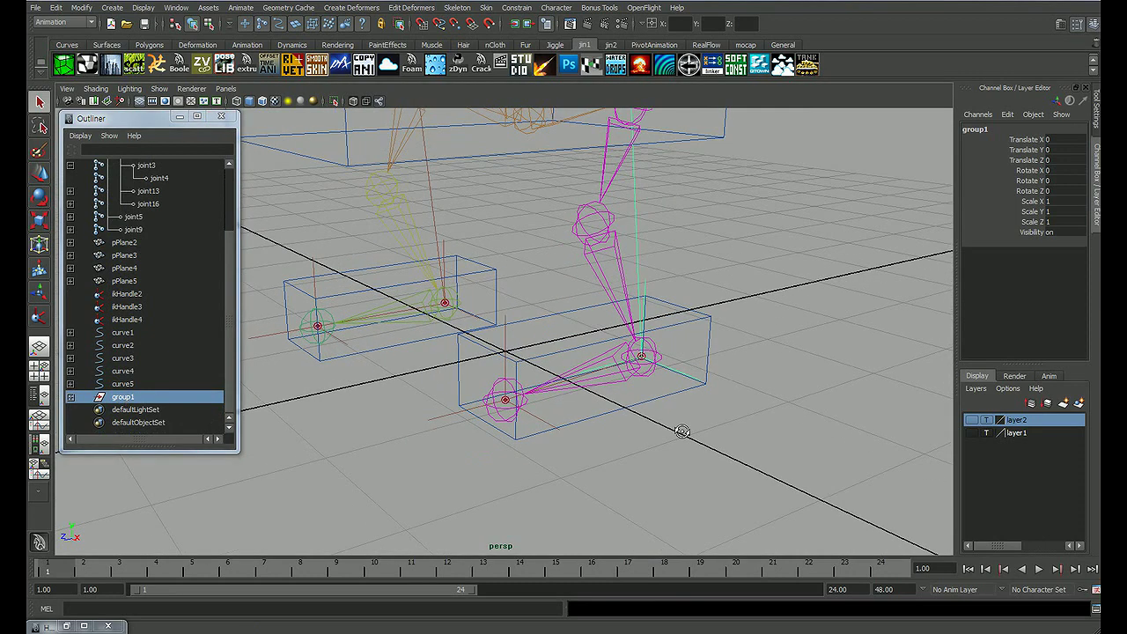
pyautogui.click(573, 424)
pyautogui.click(122, 397)
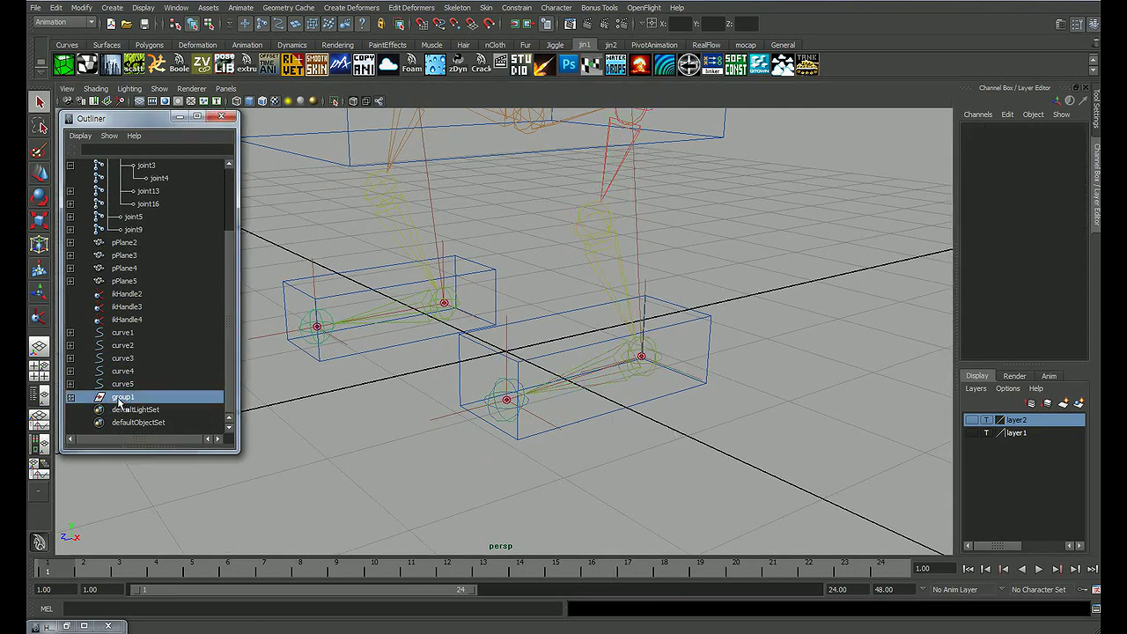
pyautogui.keyDown('shift'); pyautogui.click(540, 425); pyautogui.keyUp('shift')
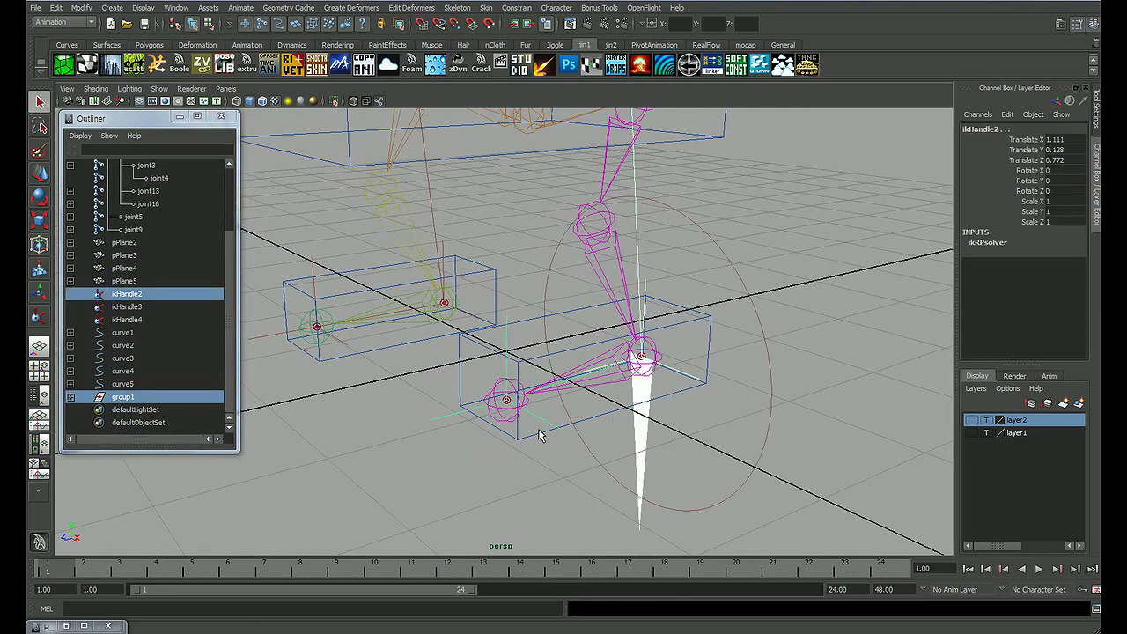
pyautogui.keyDown('alt'); pyautogui.moveTo(507, 433); pyautogui.dragTo(614, 417); pyautogui.keyUp('alt')
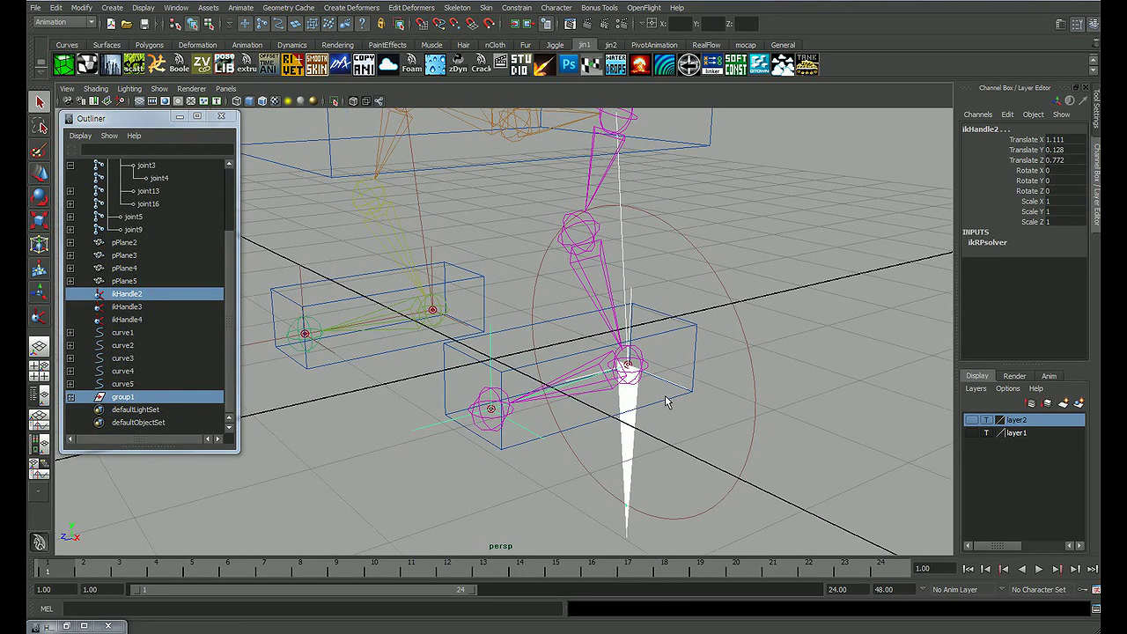
pyautogui.keyDown('shift'); pyautogui.click(695, 359); pyautogui.keyUp('shift')
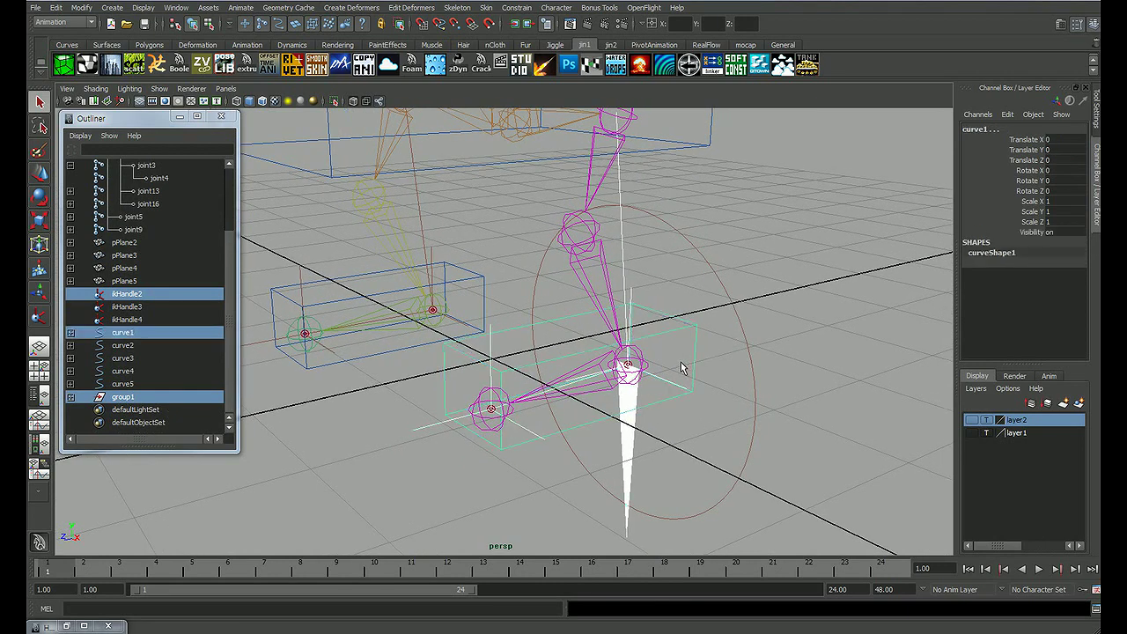
pyautogui.press('p')
# Step: Test-move and lift curve1 to check the leg follows, undo both, then select ikHandle3
pyautogui.click(715, 345)
pyautogui.click(627, 374)
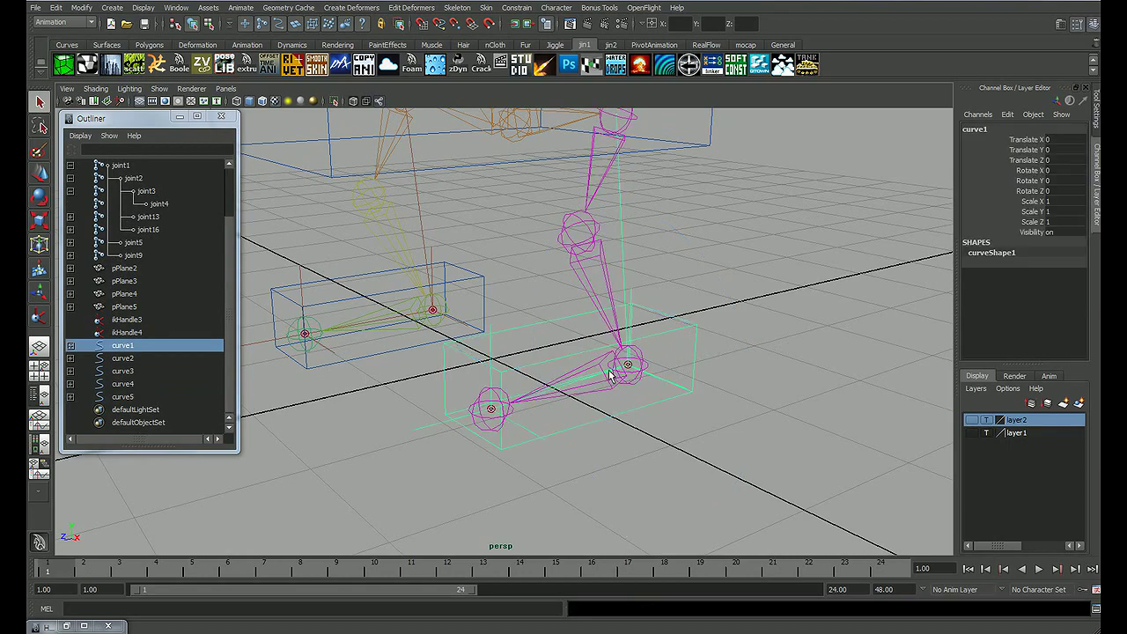
pyautogui.press('w')
pyautogui.moveTo(628, 366)
pyautogui.mouseDown()
pyautogui.moveTo(641, 295)
pyautogui.moveTo(656, 316)
pyautogui.moveTo(649, 353)
pyautogui.mouseUp()
pyautogui.hotkey('ctrl', 'z')
pyautogui.moveTo(633, 313); pyautogui.dragTo(638, 278)
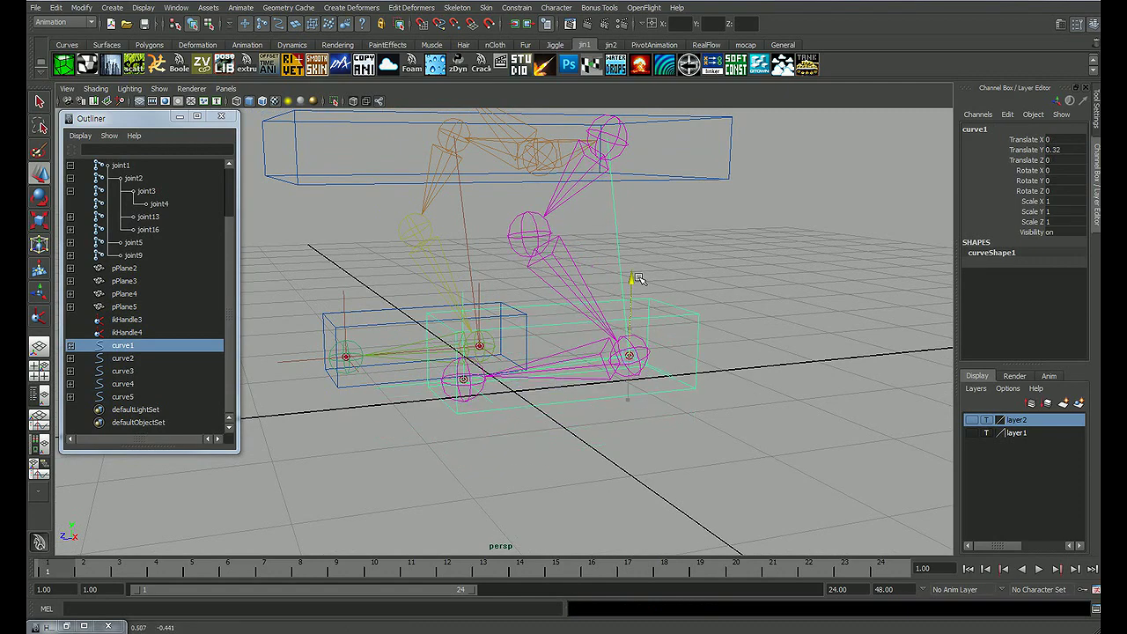
pyautogui.hotkey('ctrl', 'z')
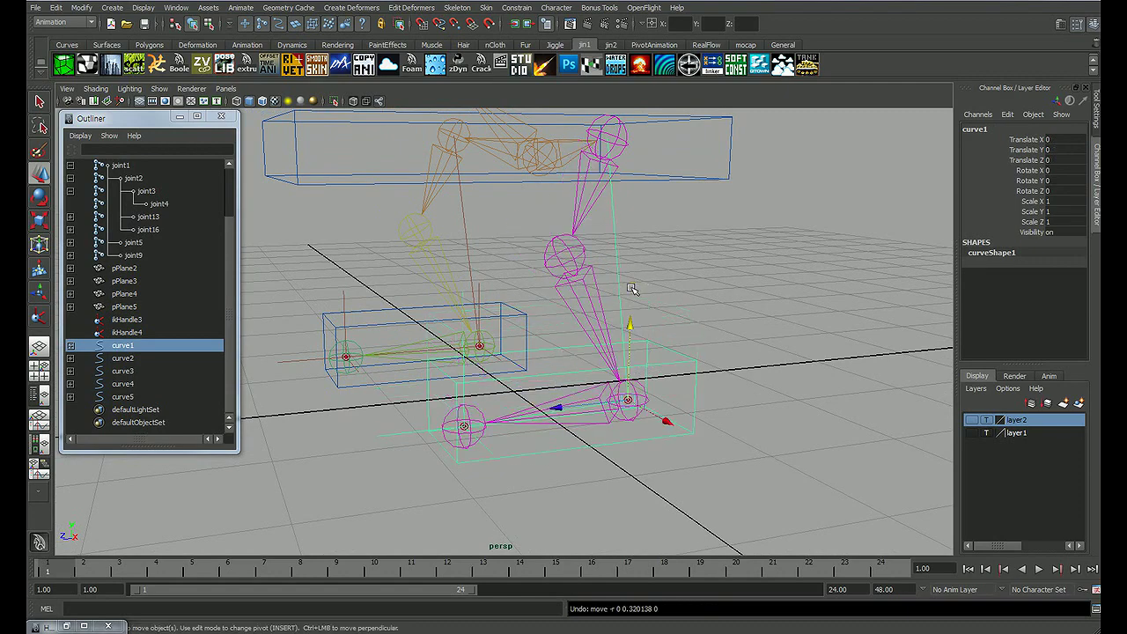
pyautogui.moveTo(565, 312)
pyautogui.keyDown('alt'); pyautogui.mouseDown()
pyautogui.moveTo(681, 325)
pyautogui.moveTo(445, 385)
pyautogui.mouseUp(); pyautogui.keyUp('alt')
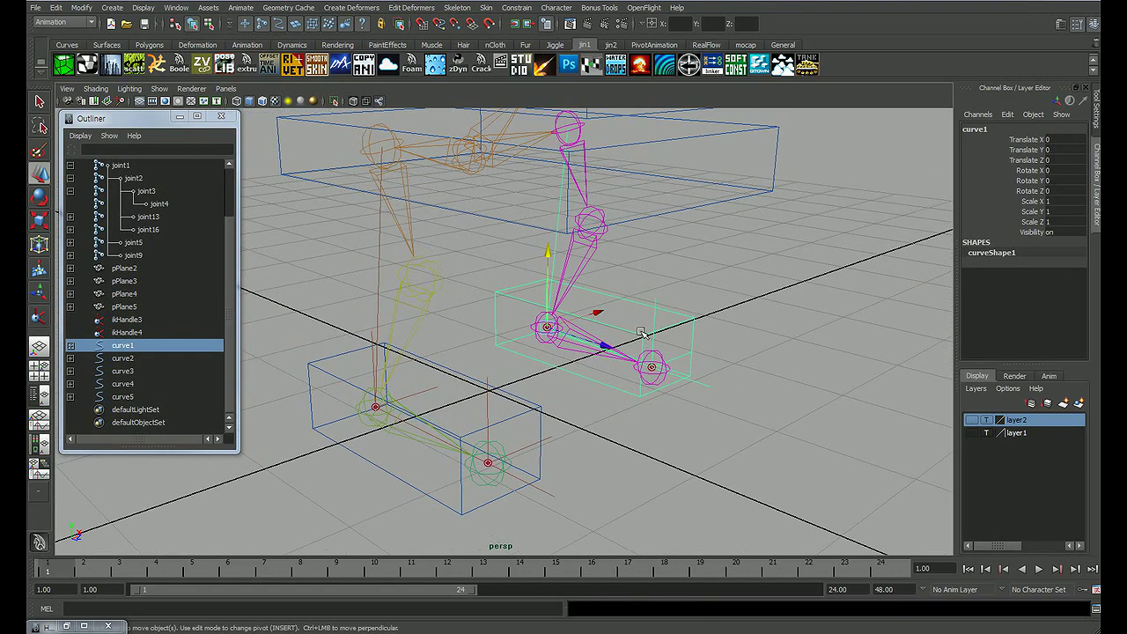
pyautogui.press('q')
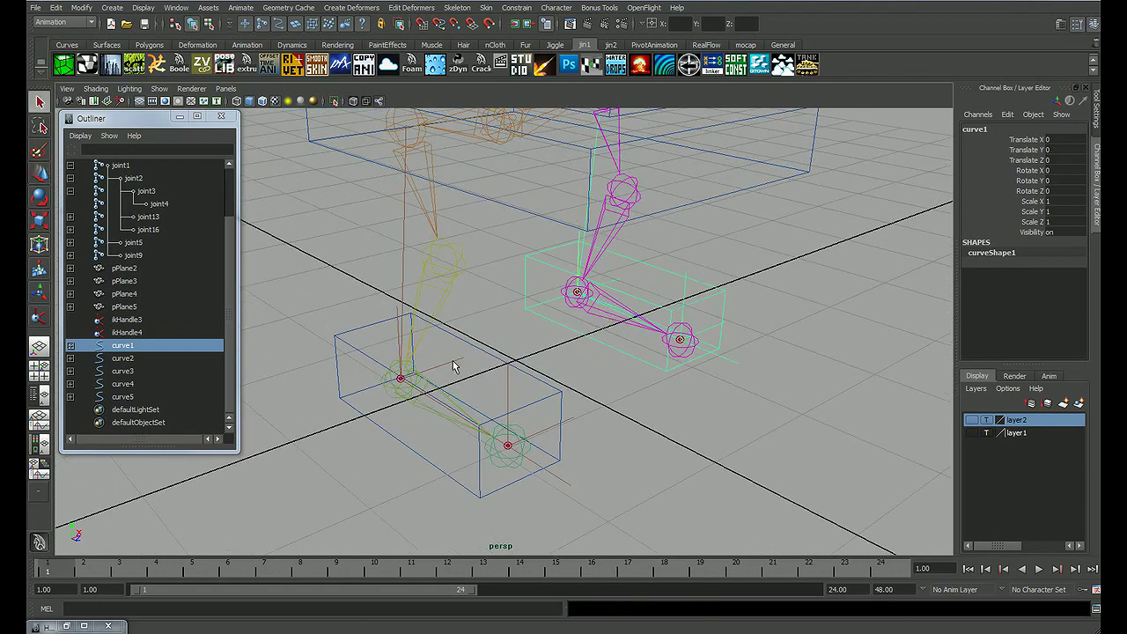
pyautogui.click(453, 365)
# Step: Group the second leg's ikHandle3 into group2
pyautogui.press('w')
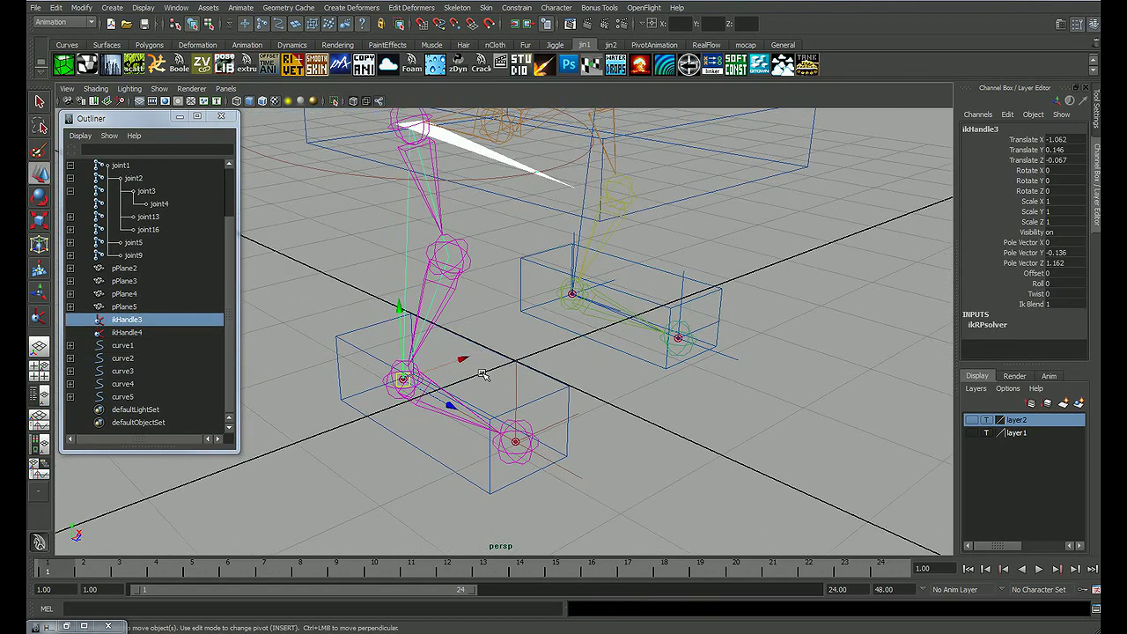
pyautogui.hotkey('ctrl', 'g')
pyautogui.keyDown('alt'); pyautogui.moveTo(493, 367); pyautogui.dragTo(480, 370); pyautogui.keyUp('alt')
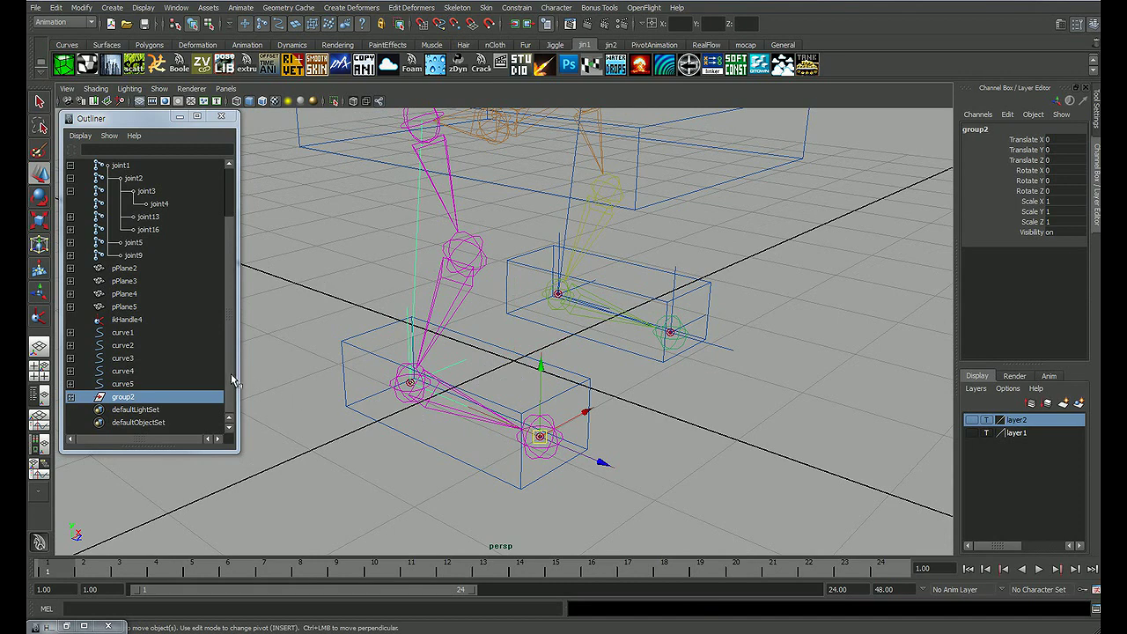
pyautogui.press('q')
# Step: Parent group2 and ikHandle4 under box control curve2, then test-lift curve2 and undo
pyautogui.moveTo(295, 434)
pyautogui.keyDown('alt'); pyautogui.mouseDown(button='right')
pyautogui.moveTo(535, 375)
pyautogui.moveTo(504, 374)
pyautogui.mouseUp(button='right'); pyautogui.keyUp('alt')
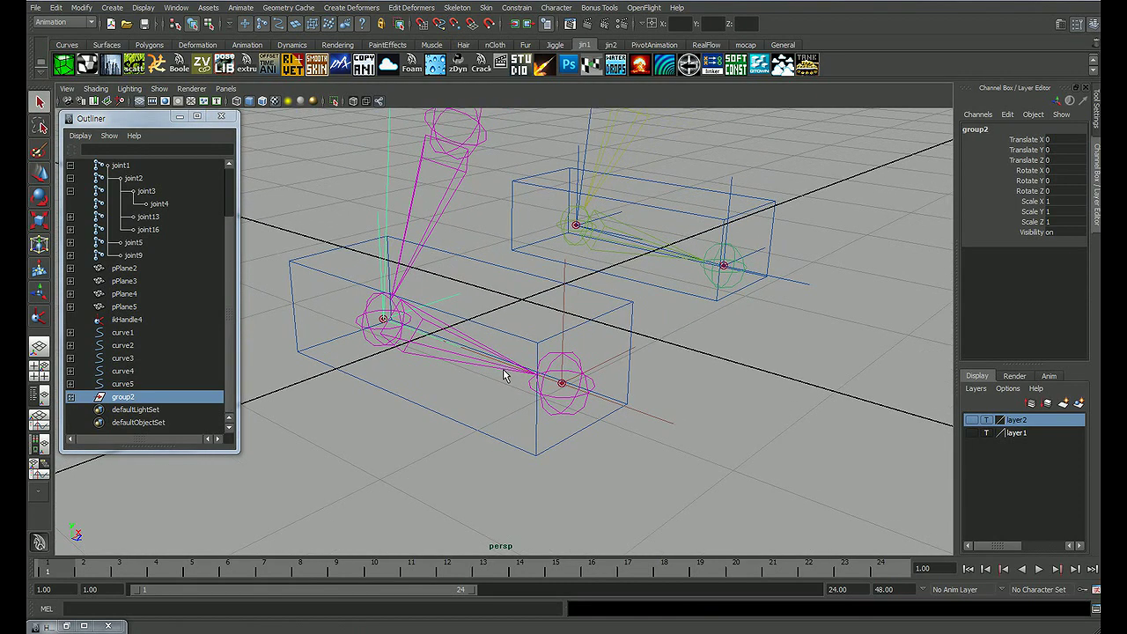
pyautogui.click(667, 429)
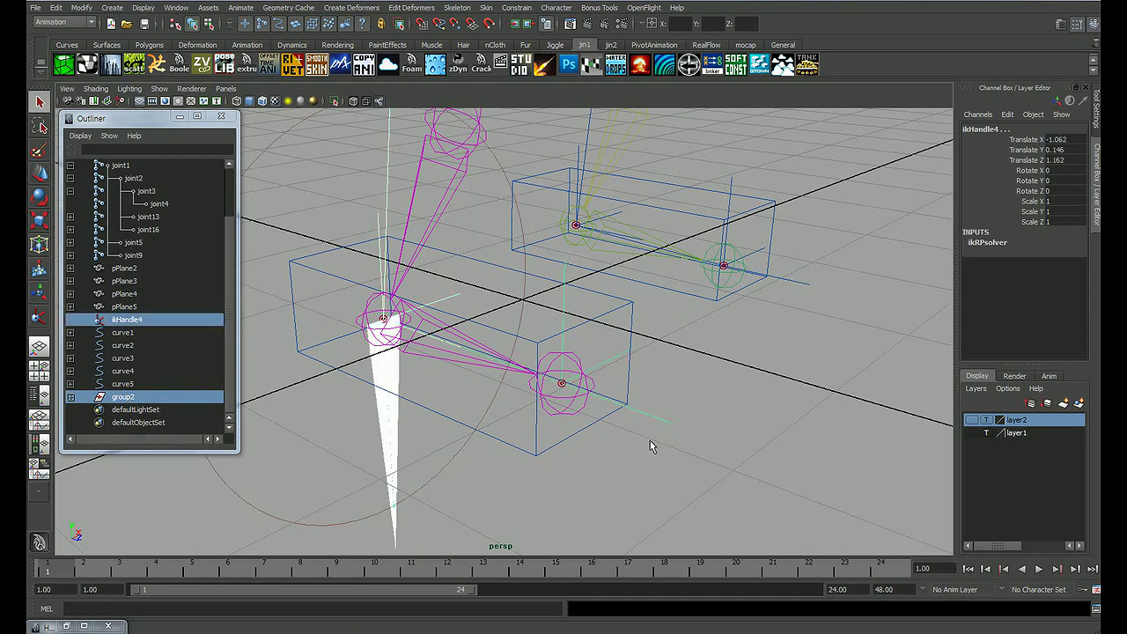
pyautogui.keyDown('shift'); pyautogui.click(533, 464); pyautogui.keyUp('shift')
pyautogui.hotkey('ctrl', 'z')
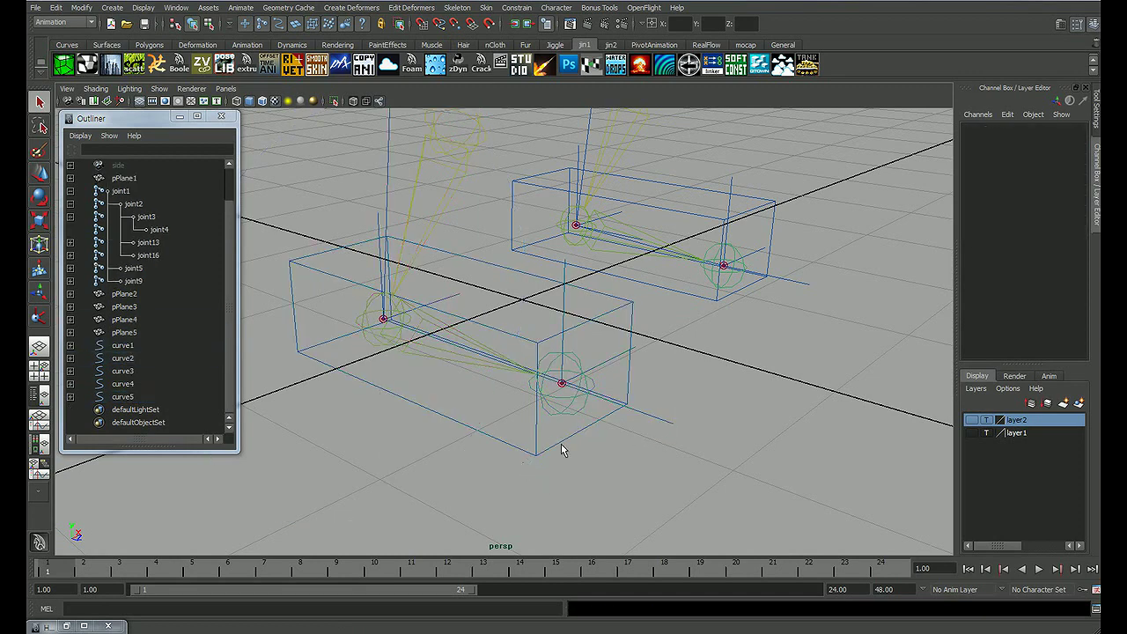
pyautogui.moveTo(389, 326); pyautogui.dragTo(400, 223)
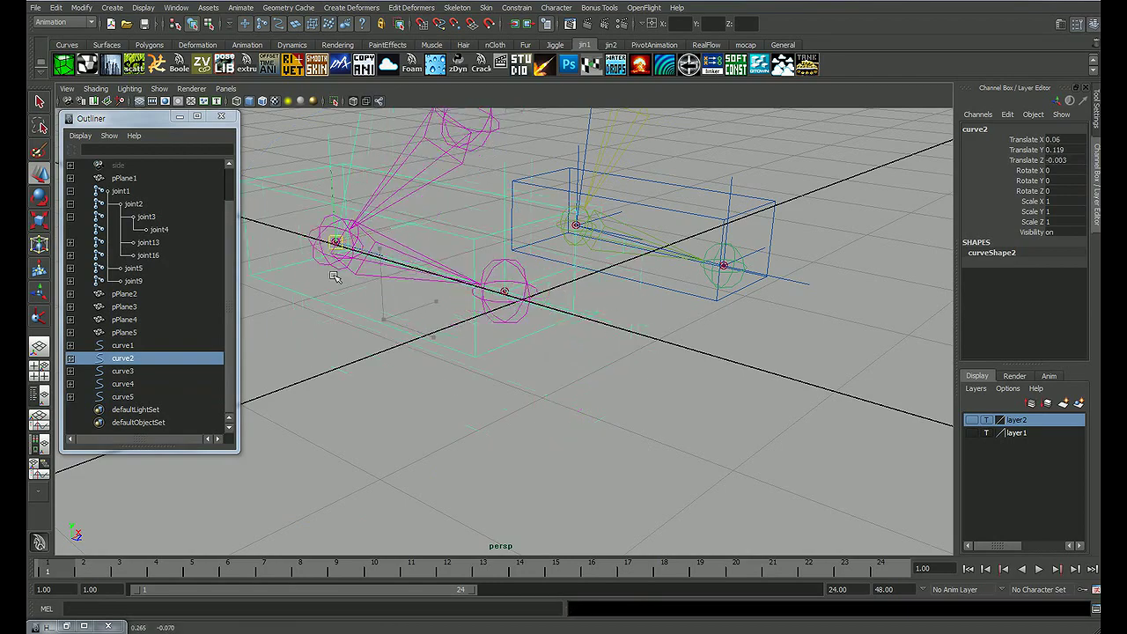
pyautogui.hotkey('ctrl', 'z')
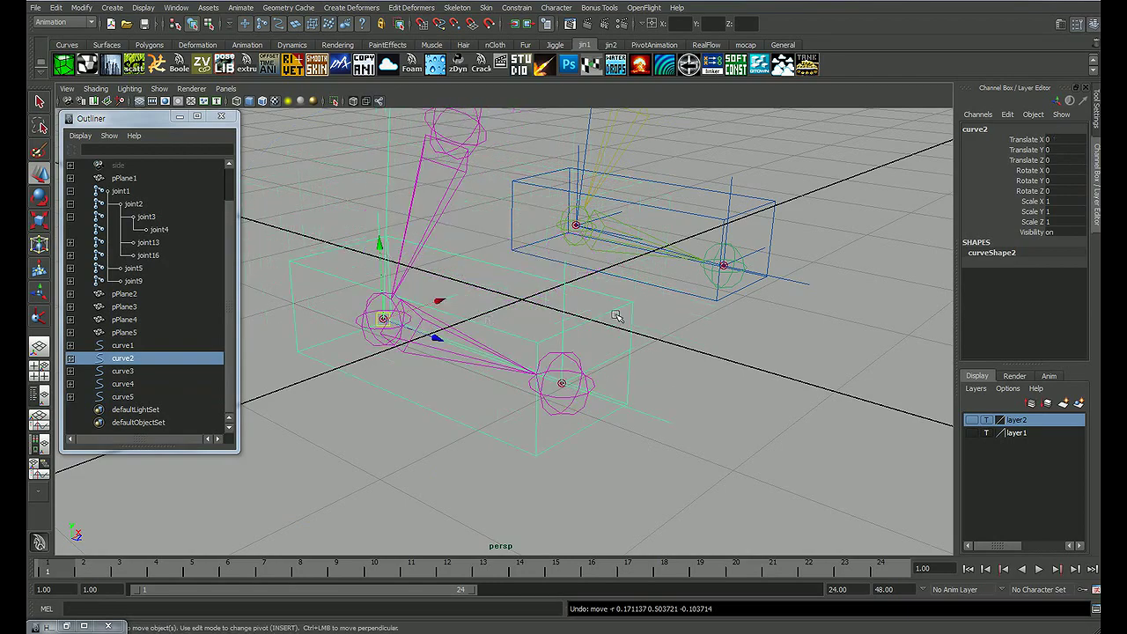
pyautogui.moveTo(616, 315)
pyautogui.keyDown('alt'); pyautogui.mouseDown()
pyautogui.moveTo(503, 355)
pyautogui.moveTo(572, 390)
pyautogui.moveTo(539, 393)
pyautogui.moveTo(577, 463)
pyautogui.moveTo(598, 323)
pyautogui.moveTo(561, 343)
pyautogui.mouseUp(); pyautogui.keyUp('alt')
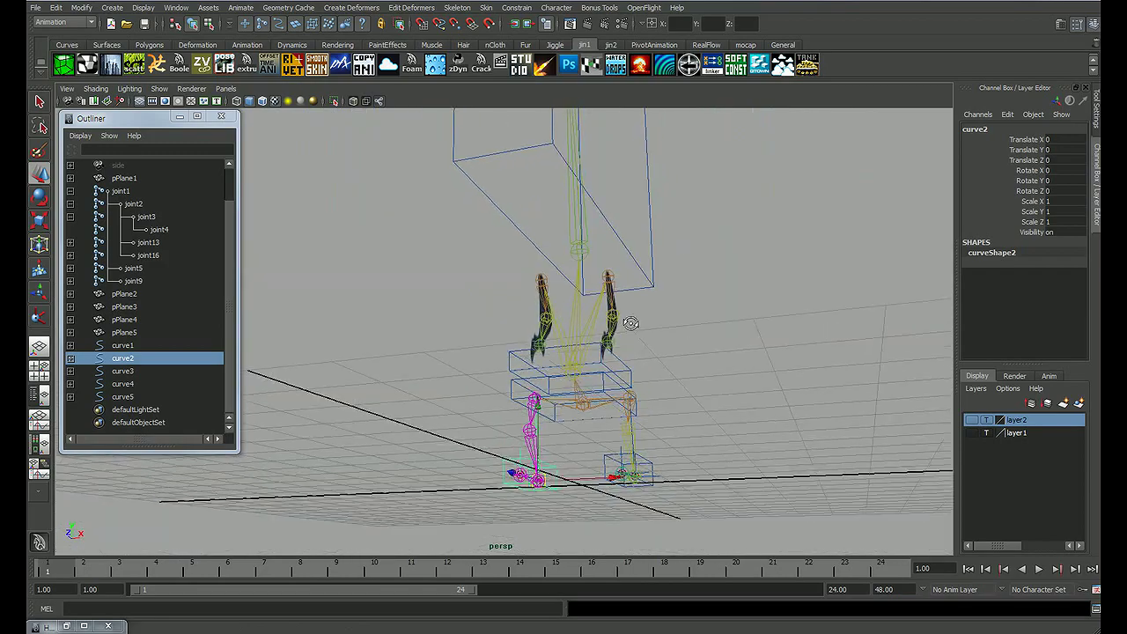
# Step: Unhide the dragon model layer and select head control curve5 together with joint3
pyautogui.moveTo(561, 344)
pyautogui.keyDown('alt'); pyautogui.mouseDown()
pyautogui.moveTo(542, 345)
pyautogui.moveTo(631, 353)
pyautogui.mouseUp(); pyautogui.keyUp('alt')
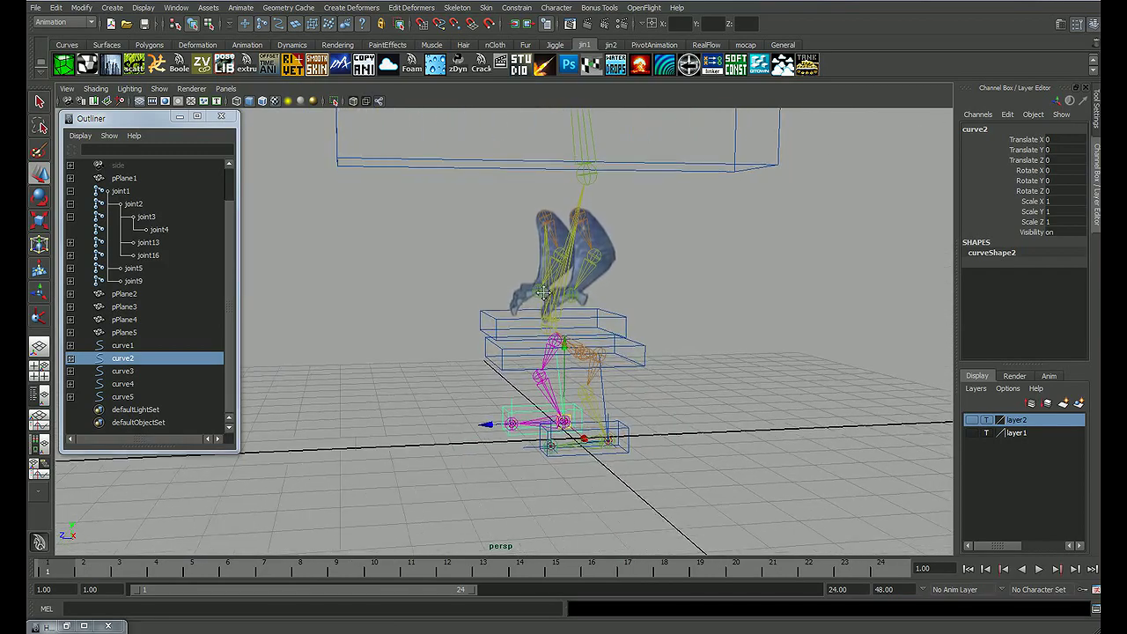
pyautogui.press('q')
pyautogui.click(871, 377)
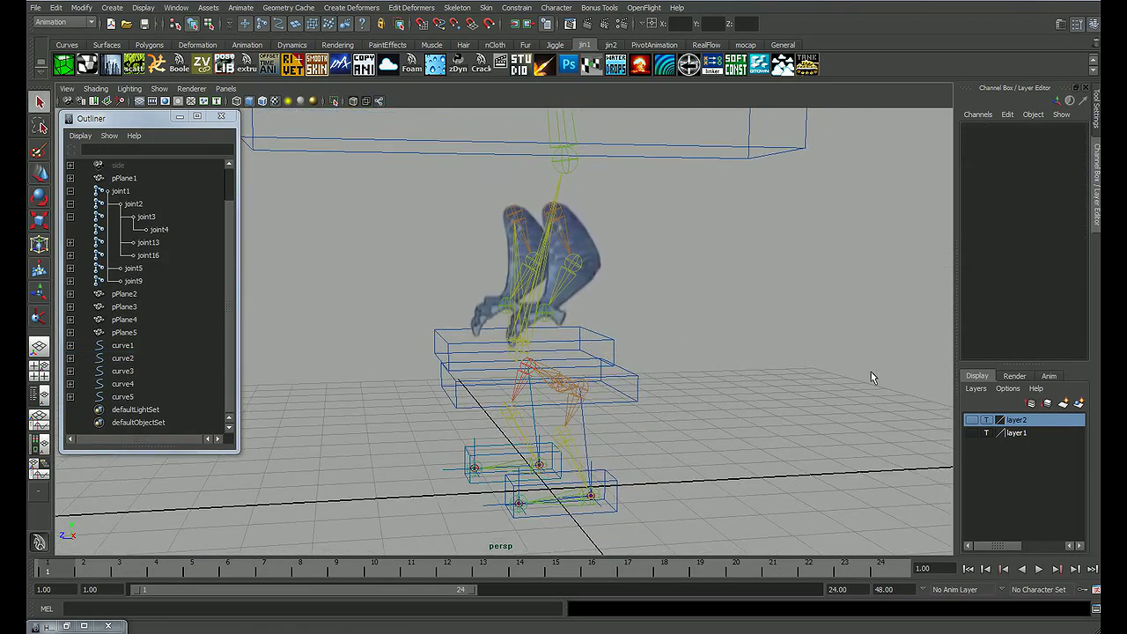
pyautogui.click(972, 420)
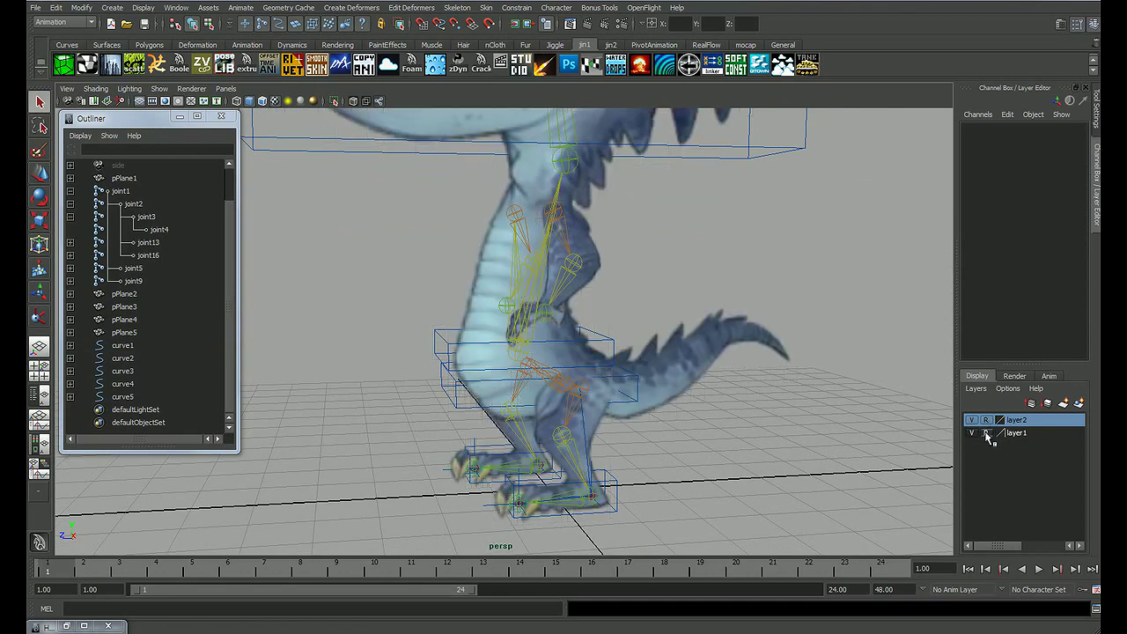
pyautogui.moveTo(666, 385)
pyautogui.keyDown('alt'); pyautogui.mouseDown(button='right')
pyautogui.moveTo(616, 340)
pyautogui.moveTo(679, 335)
pyautogui.moveTo(687, 319)
pyautogui.mouseUp(button='right'); pyautogui.keyUp('alt')
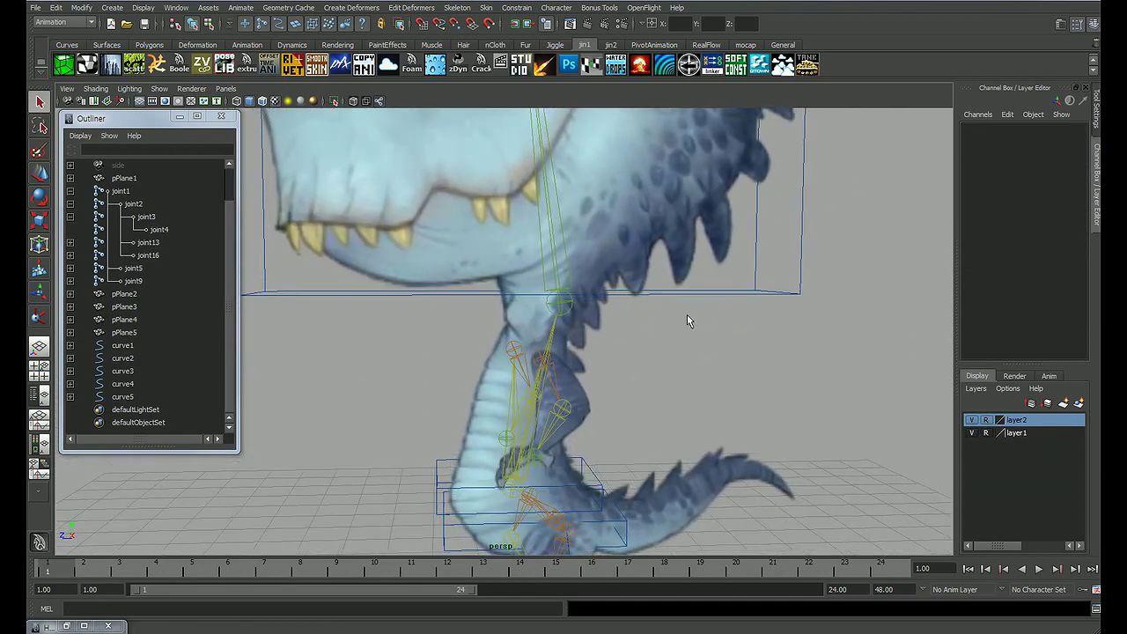
pyautogui.click(714, 288)
pyautogui.keyDown('alt'); pyautogui.moveTo(623, 323); pyautogui.dragTo(631, 312); pyautogui.keyUp('alt')
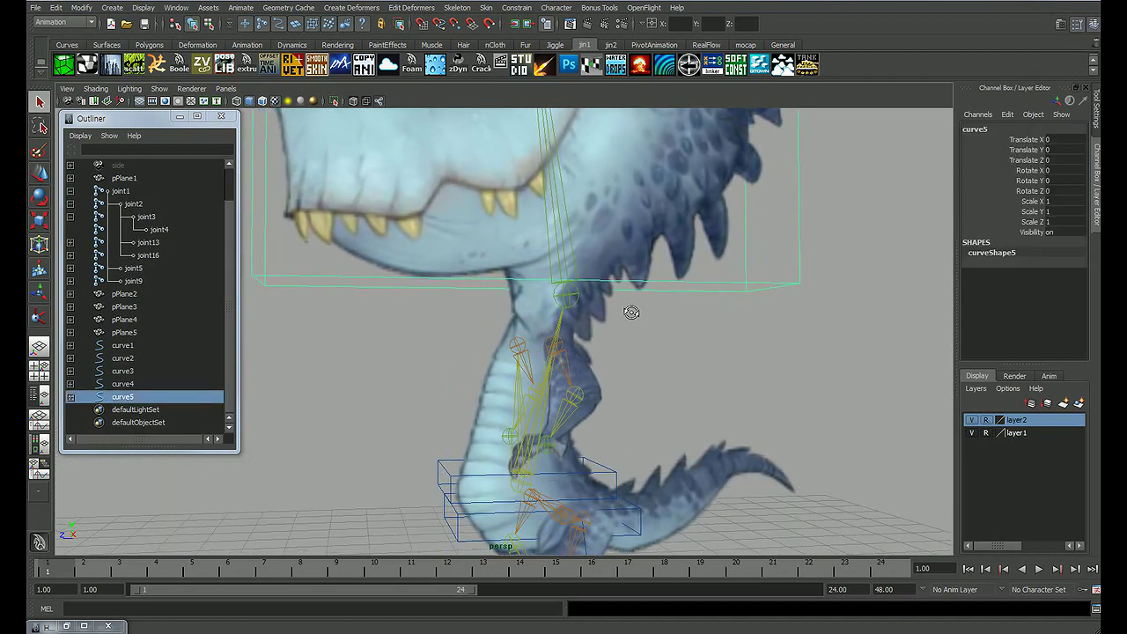
pyautogui.keyDown('shift'); pyautogui.click(576, 304); pyautogui.keyUp('shift')
# Step: Orient-constrain joint3 to head control curve5 with Maintain offset on
pyautogui.click(522, 12)
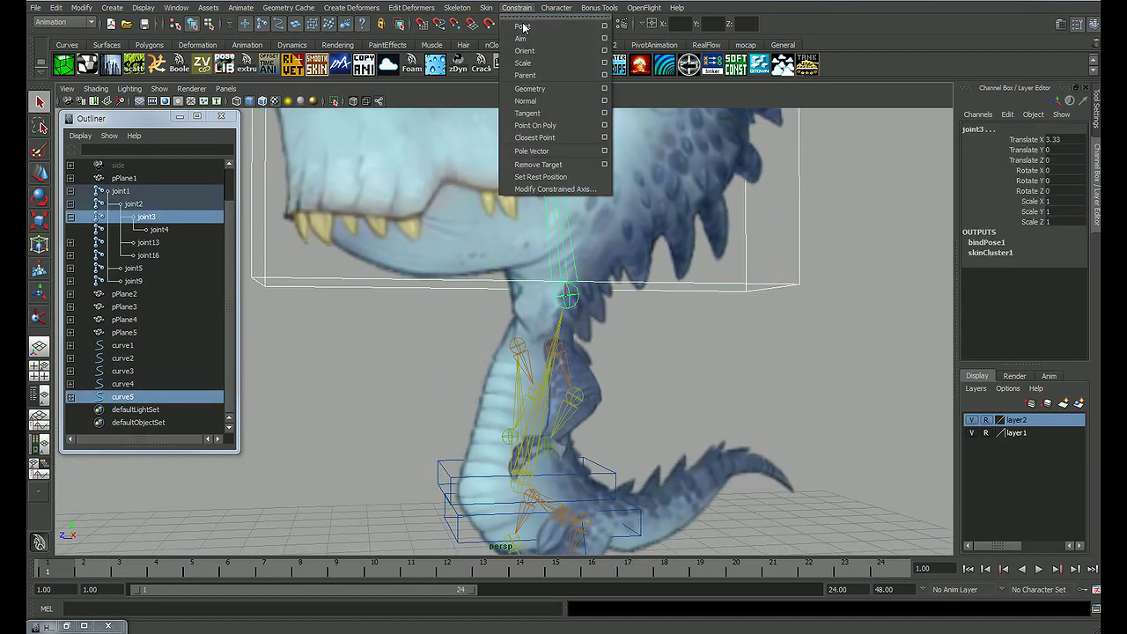
pyautogui.click(606, 52)
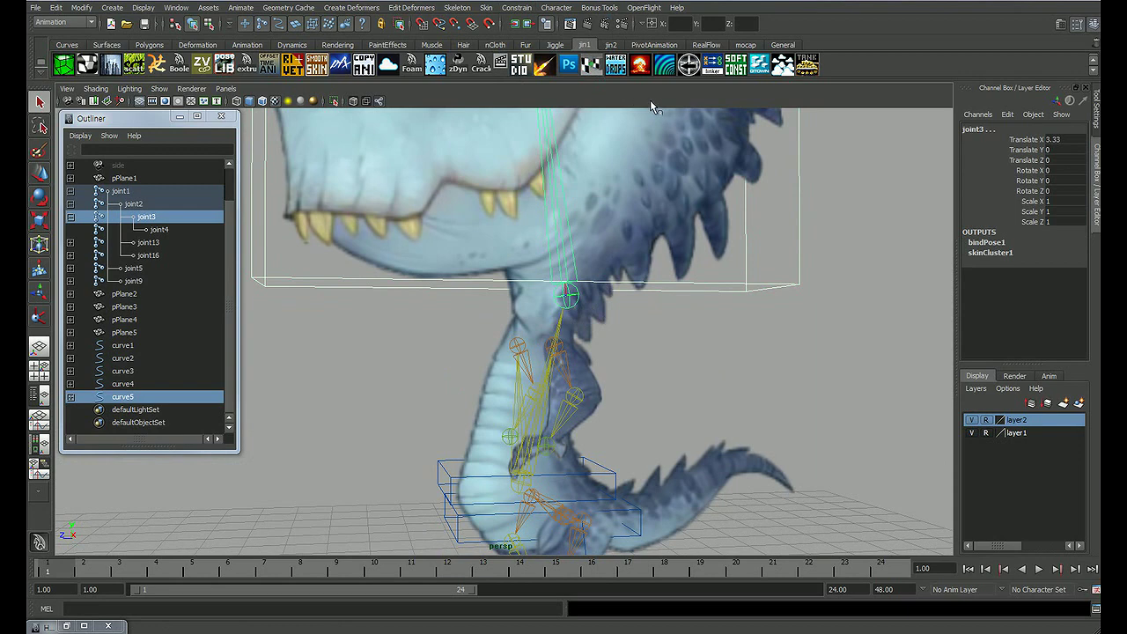
pyautogui.moveTo(819, 79); pyautogui.dragTo(838, 79)
pyautogui.scroll(2, 470, 245)
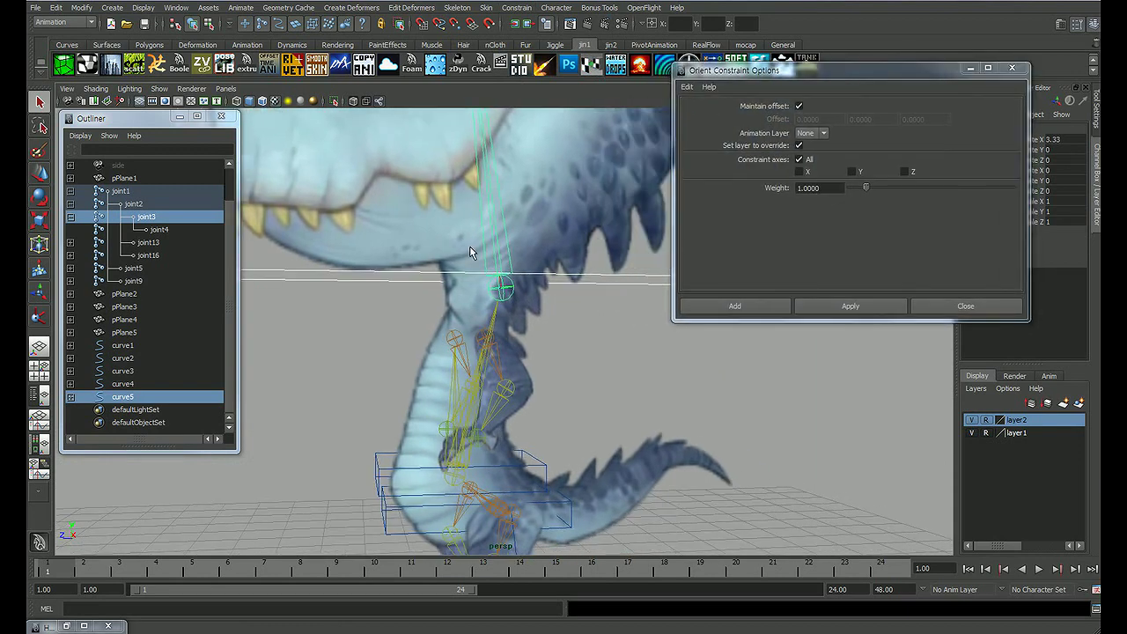
pyautogui.keyDown('alt'); pyautogui.moveTo(701, 340); pyautogui.dragTo(769, 321); pyautogui.keyUp('alt')
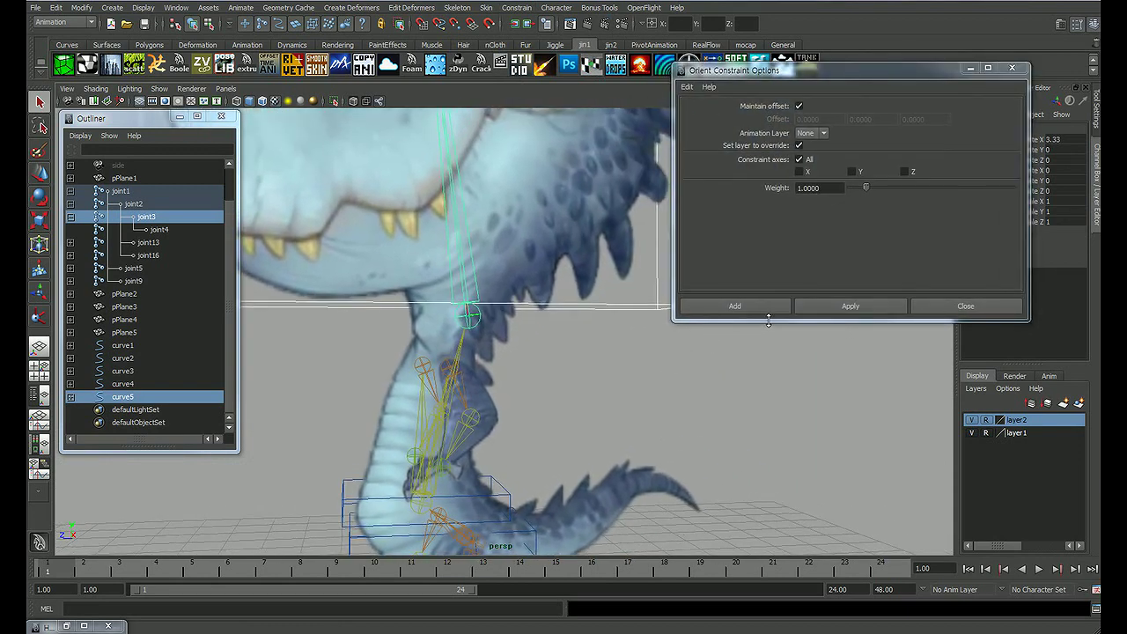
pyautogui.click(837, 312)
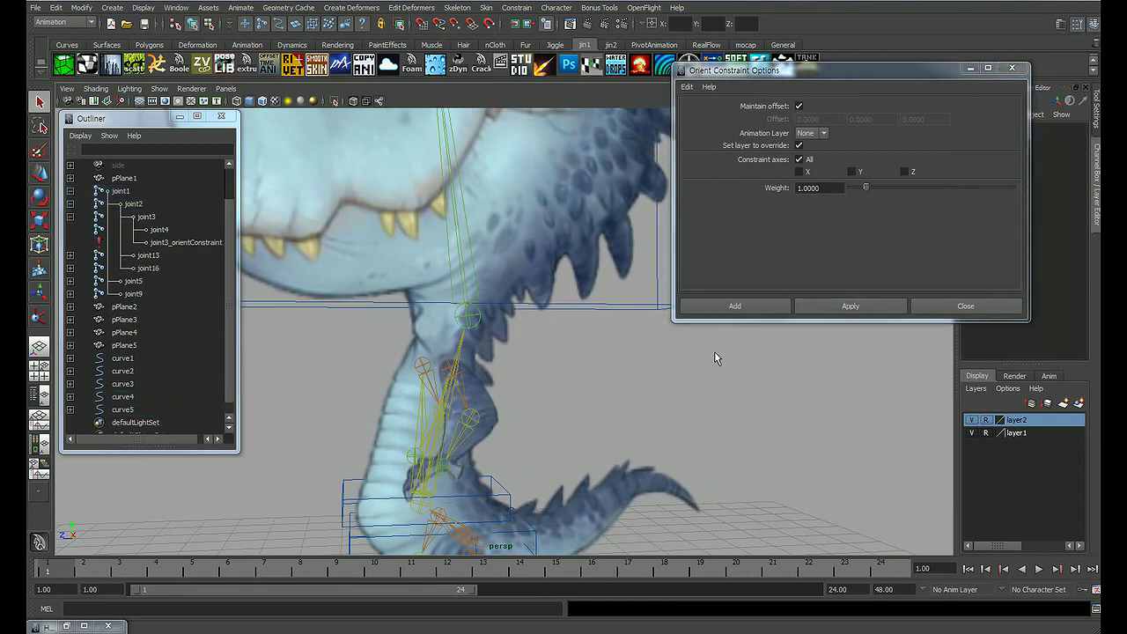
# Step: Rotate head control curve5 to test that the neck joint follows
pyautogui.moveTo(717, 355)
pyautogui.keyDown('alt'); pyautogui.mouseDown(button='right')
pyautogui.moveTo(478, 368)
pyautogui.moveTo(539, 359)
pyautogui.mouseUp(button='right'); pyautogui.keyUp('alt')
pyautogui.click(625, 337)
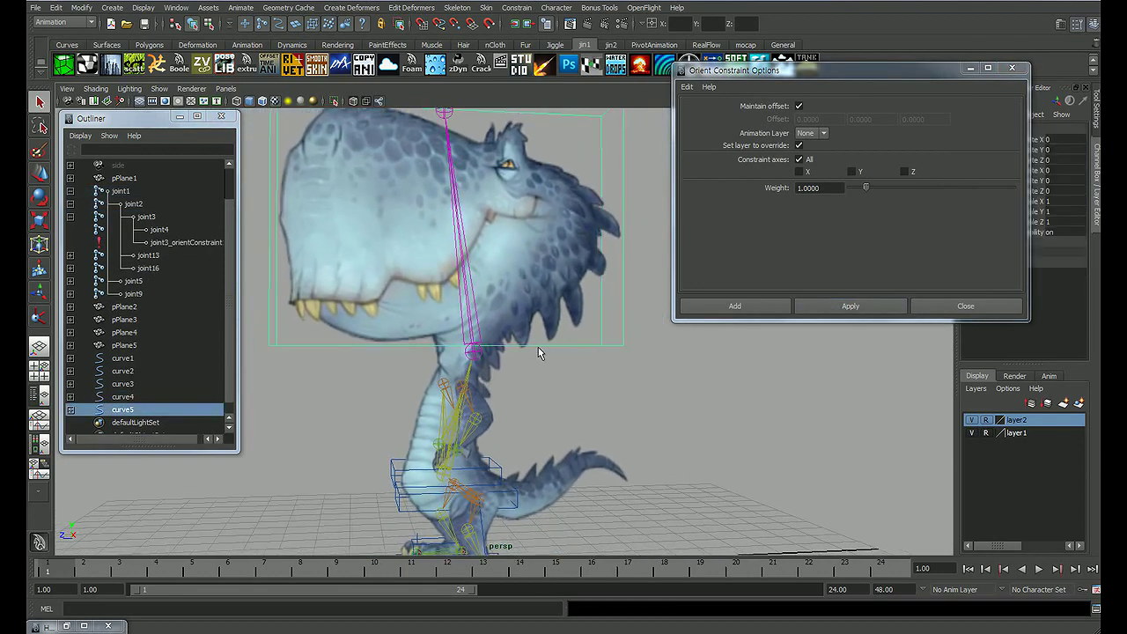
pyautogui.moveTo(412, 267); pyautogui.dragTo(427, 323)
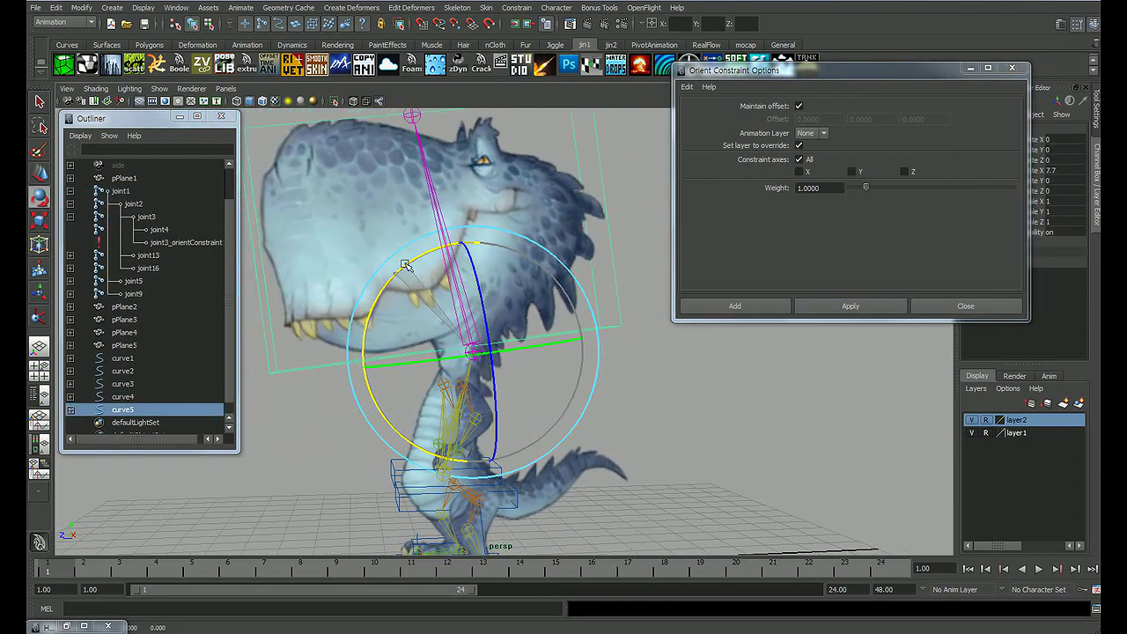
pyautogui.click(596, 404)
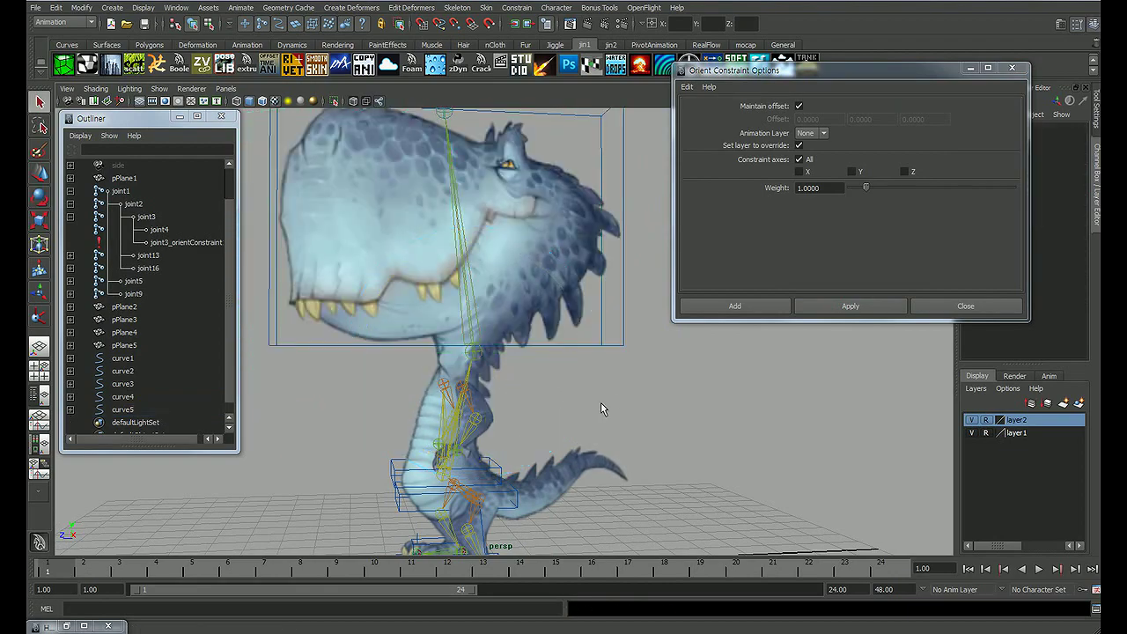
# Step: Orient-constrain joint2 to the curve4 box control
pyautogui.keyDown('alt'); pyautogui.moveTo(601, 402); pyautogui.dragTo(511, 340, button='middle'); pyautogui.keyUp('alt')
pyautogui.keyDown('alt'); pyautogui.moveTo(511, 340); pyautogui.dragTo(556, 337, button='right'); pyautogui.keyUp('alt')
pyautogui.moveTo(555, 337)
pyautogui.keyDown('alt'); pyautogui.mouseDown()
pyautogui.moveTo(546, 354)
pyautogui.moveTo(576, 276)
pyautogui.mouseUp(); pyautogui.keyUp('alt')
pyautogui.keyDown('alt'); pyautogui.moveTo(576, 276); pyautogui.dragTo(578, 270, button='right'); pyautogui.keyUp('alt')
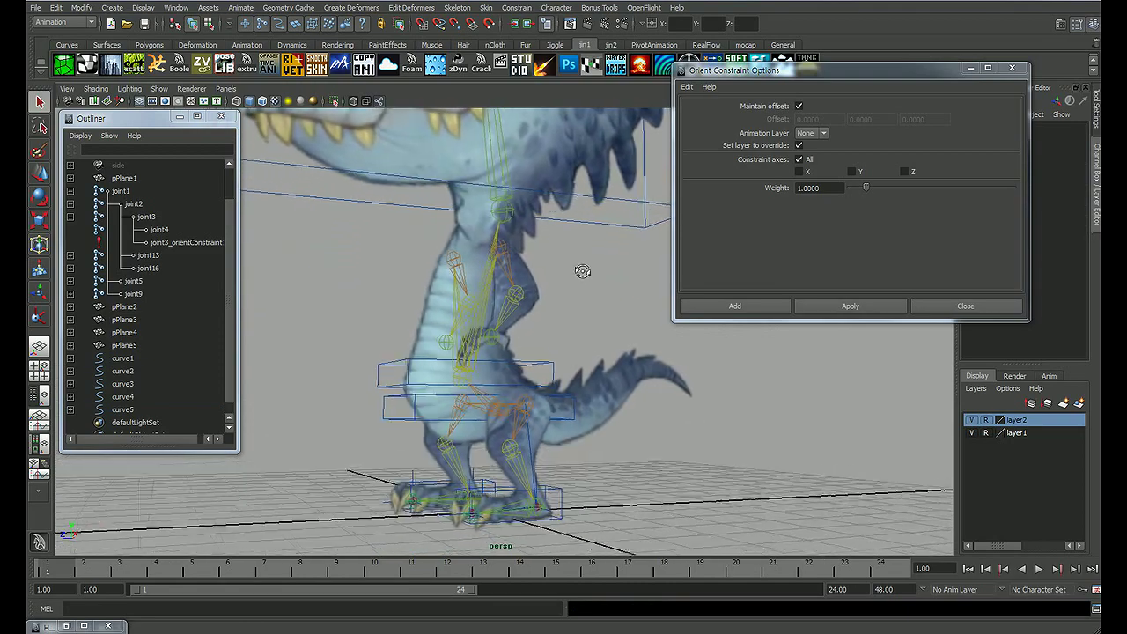
pyautogui.keyDown('alt'); pyautogui.moveTo(579, 270); pyautogui.dragTo(571, 332, button='middle'); pyautogui.keyUp('alt')
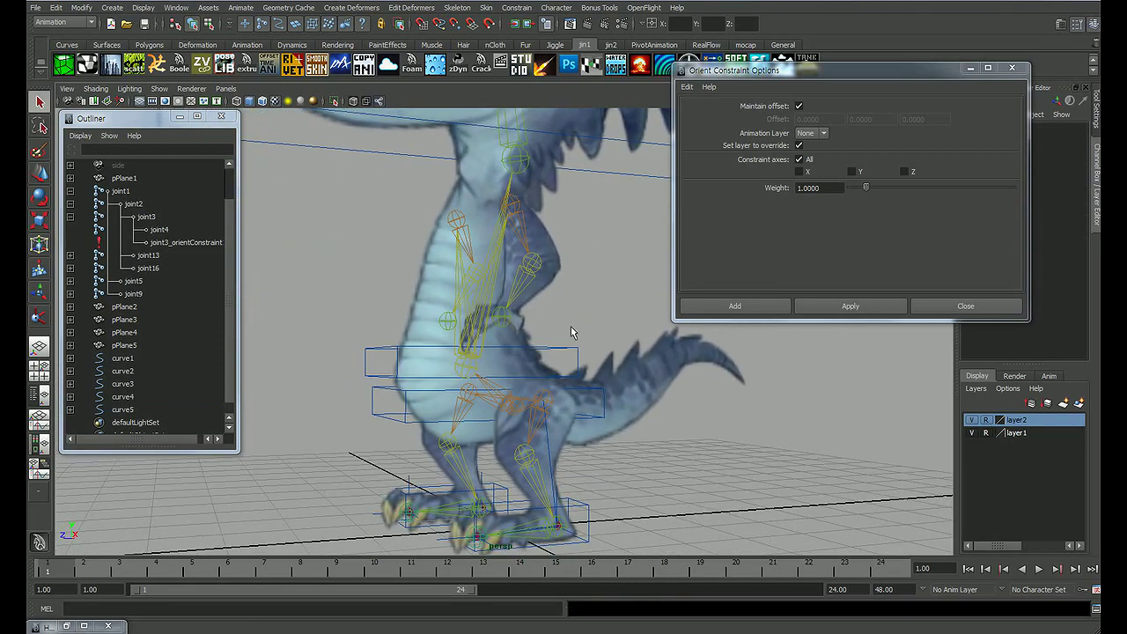
pyautogui.click(575, 350)
pyautogui.keyDown('shift'); pyautogui.click(464, 372); pyautogui.keyUp('shift')
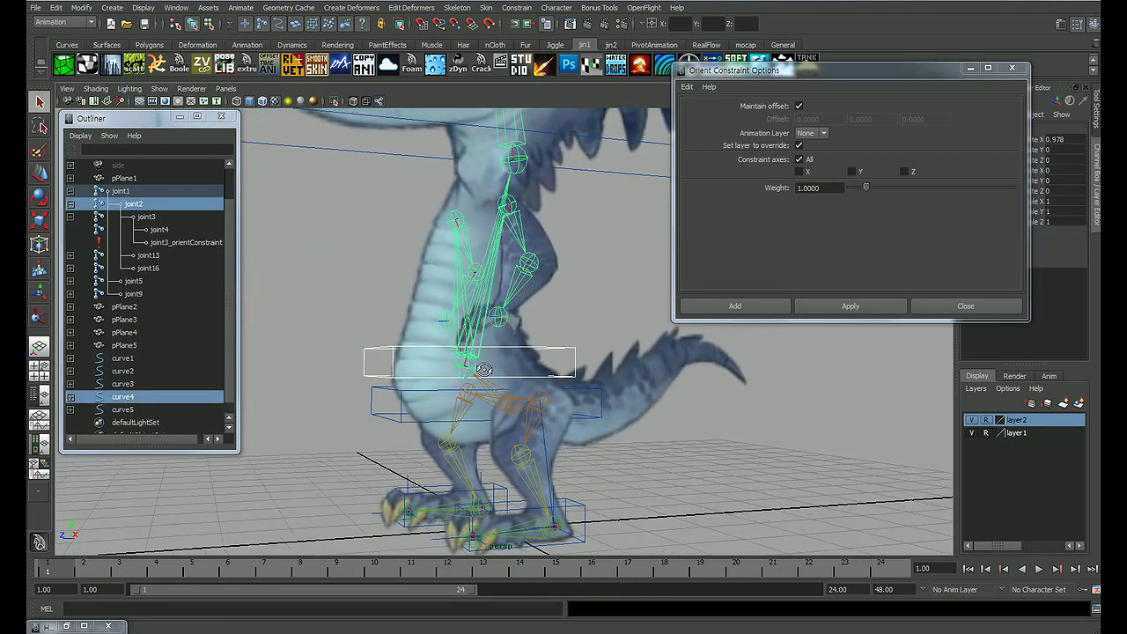
pyautogui.keyDown('alt'); pyautogui.moveTo(464, 371); pyautogui.dragTo(480, 381); pyautogui.keyUp('alt')
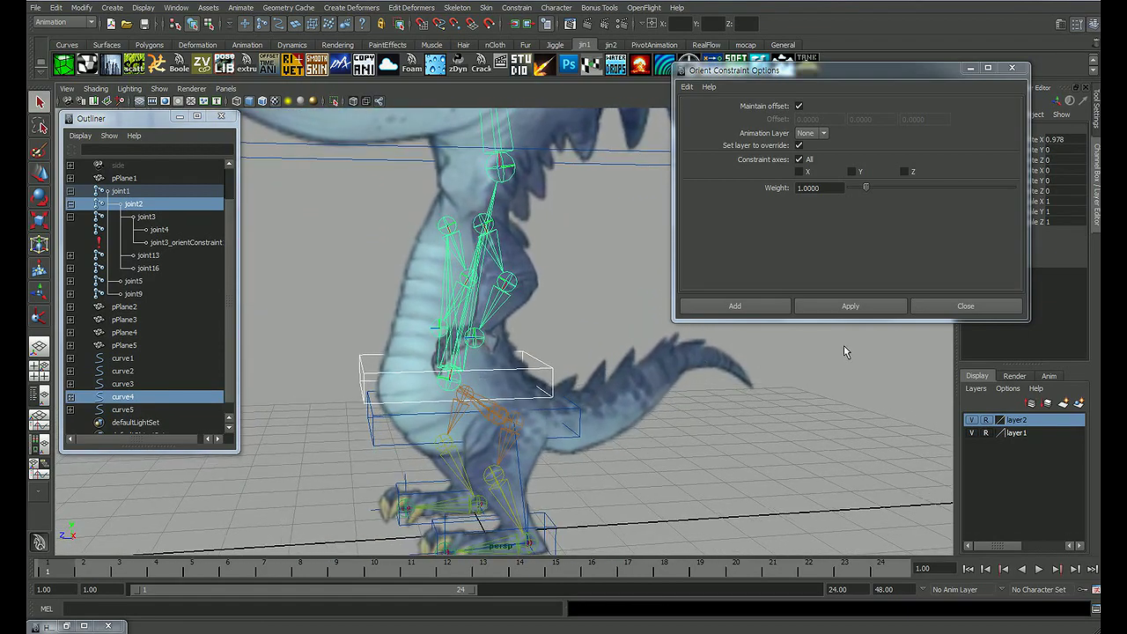
pyautogui.click(851, 305)
# Step: Select the joint1 skeleton root together with the curve3 box control
pyautogui.moveTo(617, 360)
pyautogui.keyDown('alt'); pyautogui.mouseDown()
pyautogui.moveTo(577, 348)
pyautogui.moveTo(614, 349)
pyautogui.mouseUp(); pyautogui.keyUp('alt')
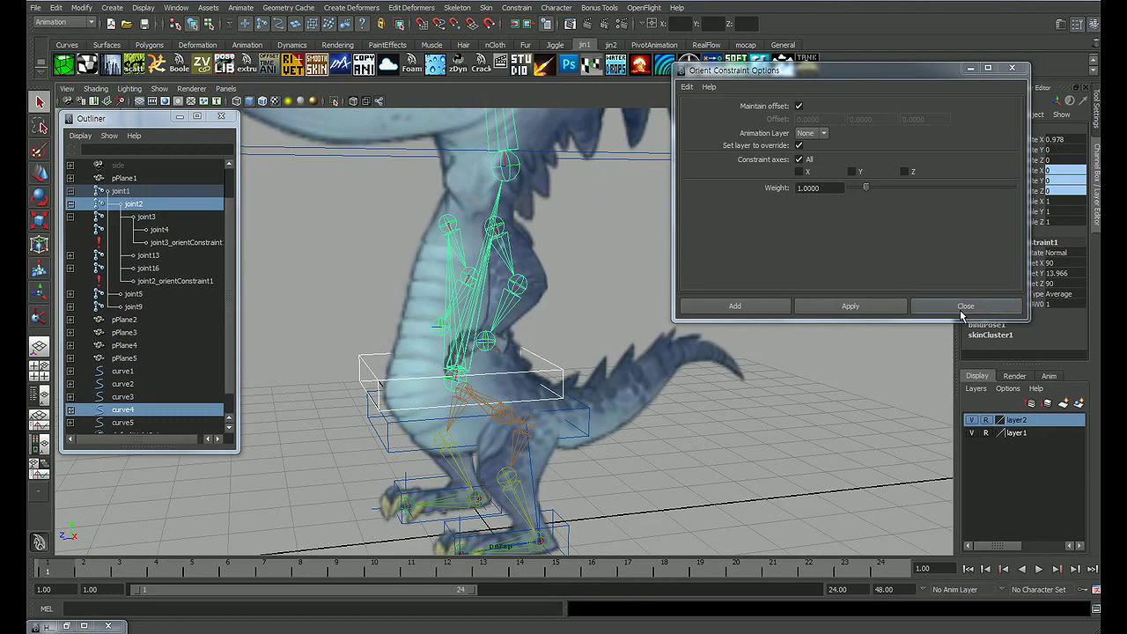
pyautogui.moveTo(699, 400)
pyautogui.keyDown('alt'); pyautogui.mouseDown()
pyautogui.moveTo(609, 327)
pyautogui.moveTo(627, 355)
pyautogui.mouseUp(); pyautogui.keyUp('alt')
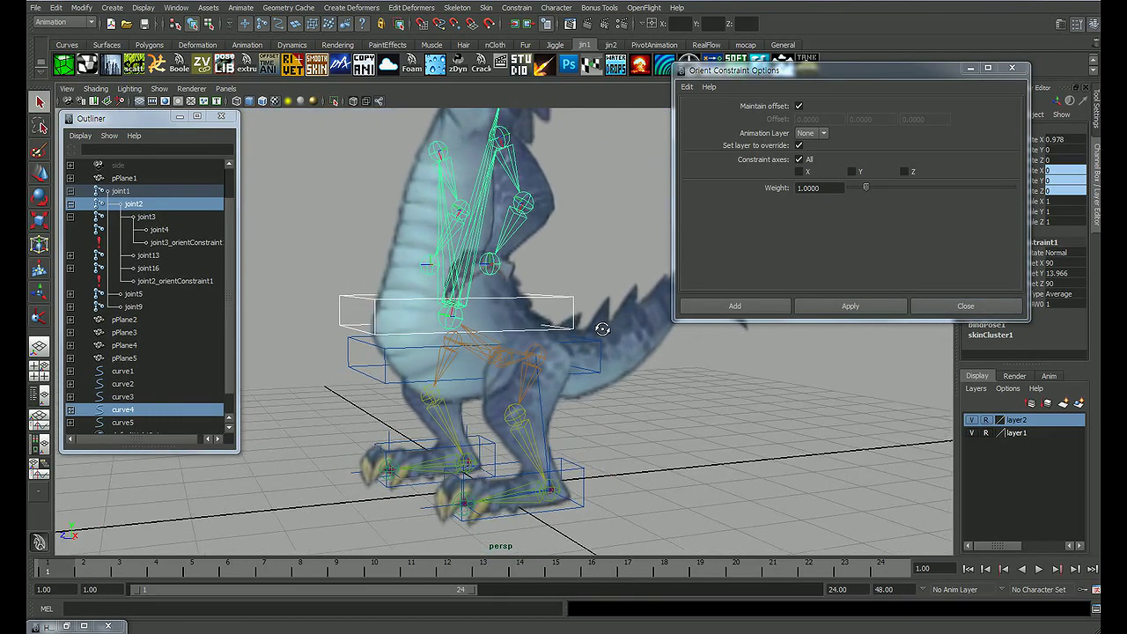
pyautogui.click(664, 382)
pyautogui.keyDown('alt'); pyautogui.moveTo(664, 382); pyautogui.dragTo(602, 383); pyautogui.keyUp('alt')
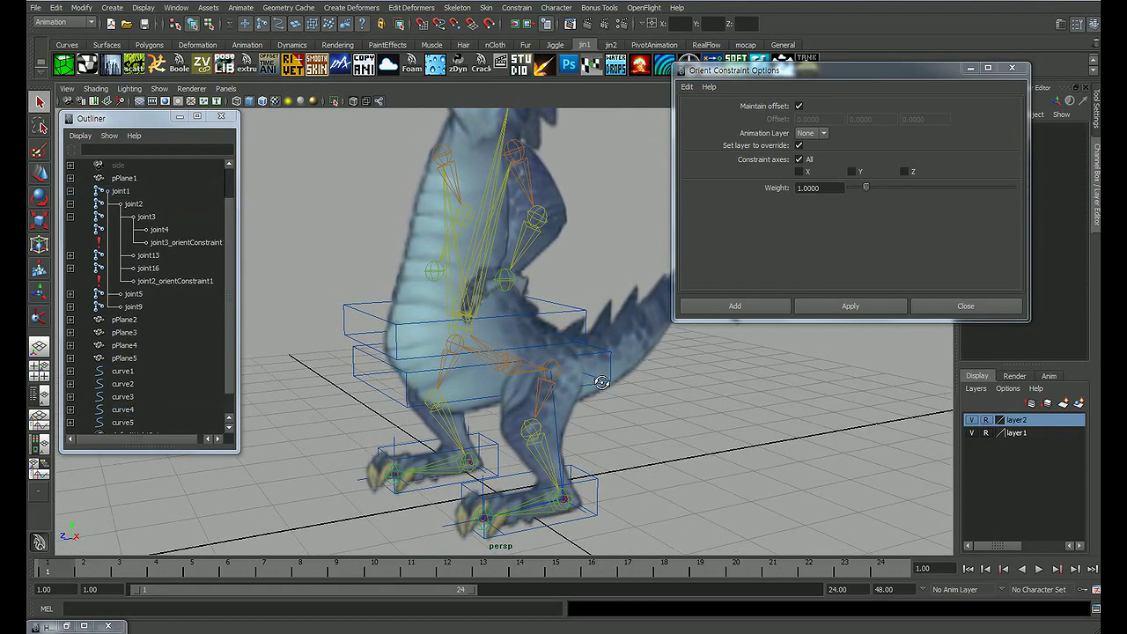
pyautogui.click(345, 398)
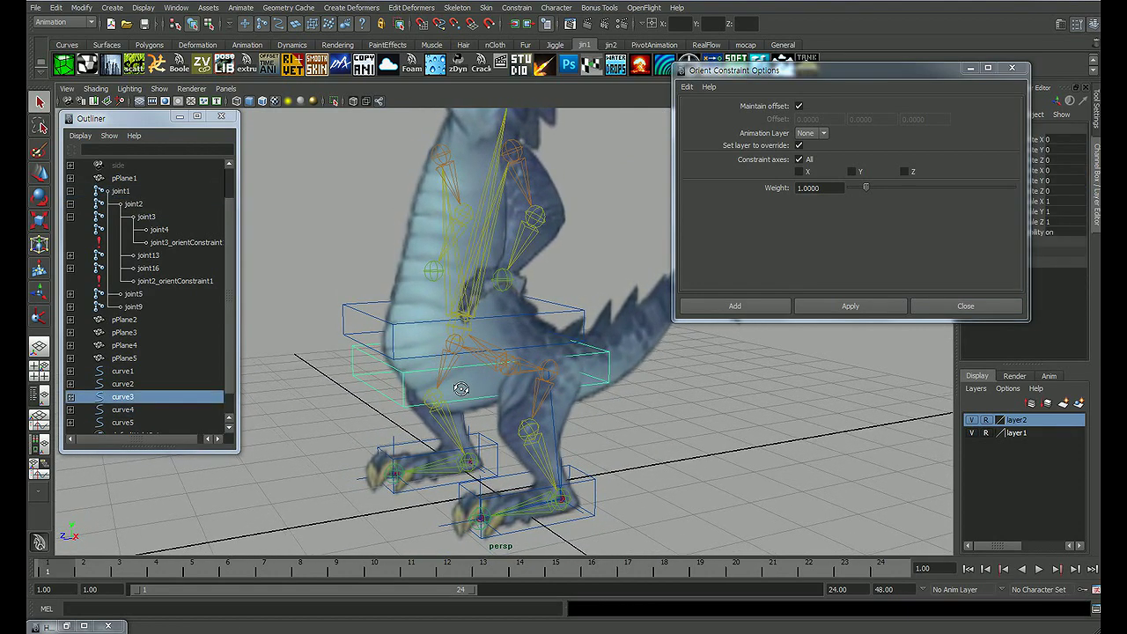
pyautogui.keyDown('alt'); pyautogui.moveTo(345, 397); pyautogui.dragTo(628, 393); pyautogui.keyUp('alt')
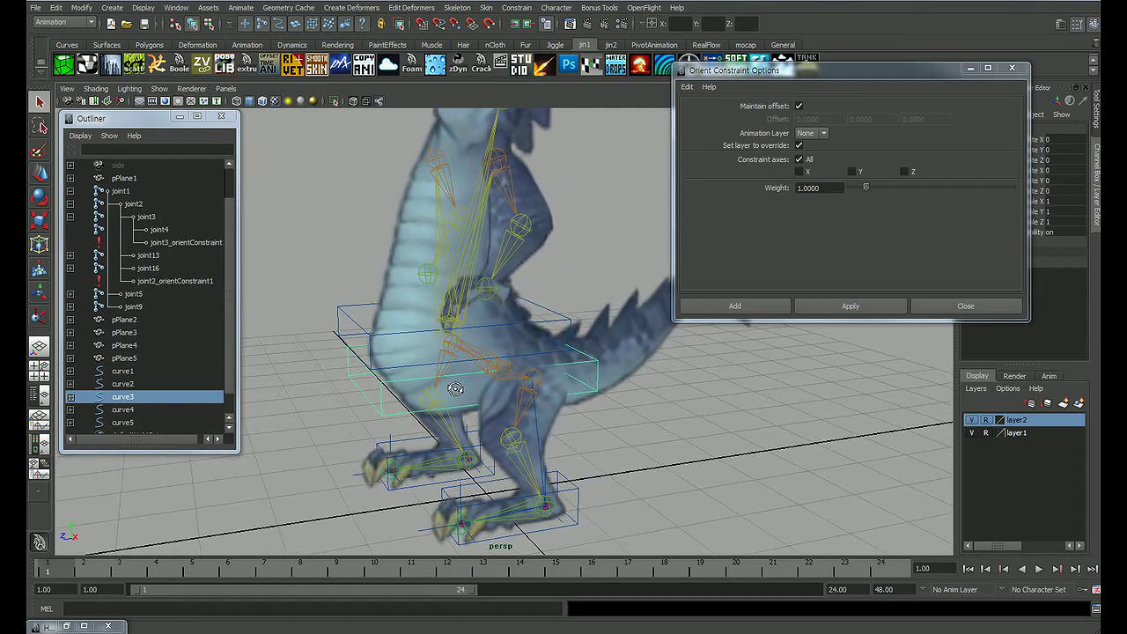
pyautogui.click(628, 393)
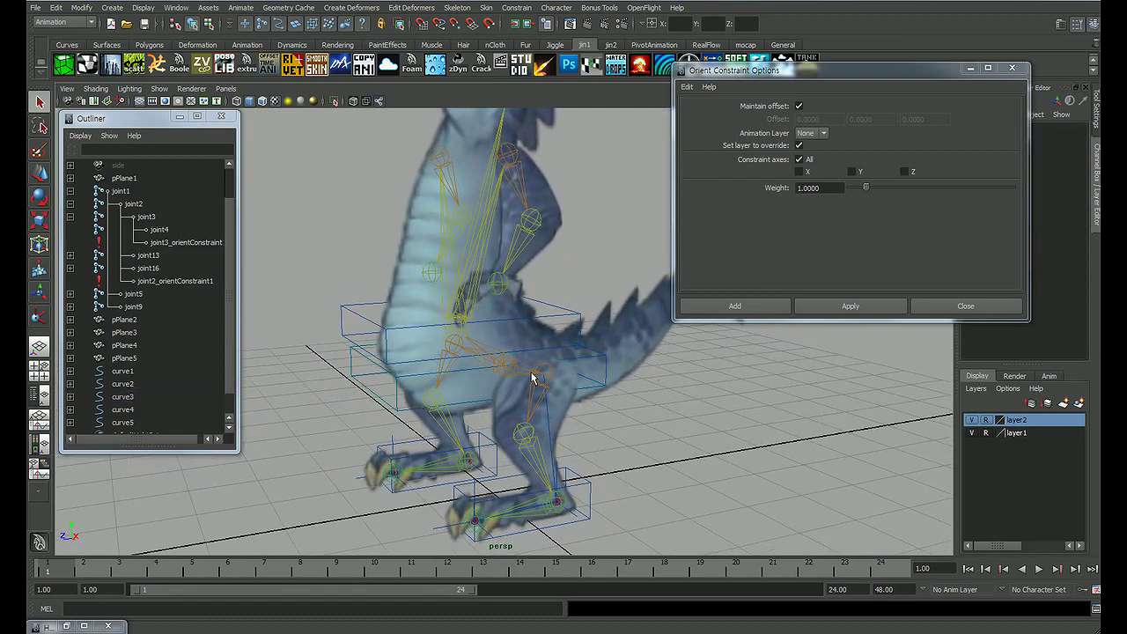
pyautogui.click(457, 339)
pyautogui.moveTo(456, 339)
pyautogui.keyDown('alt'); pyautogui.mouseDown()
pyautogui.moveTo(453, 383)
pyautogui.moveTo(410, 398)
pyautogui.mouseUp(); pyautogui.keyUp('alt')
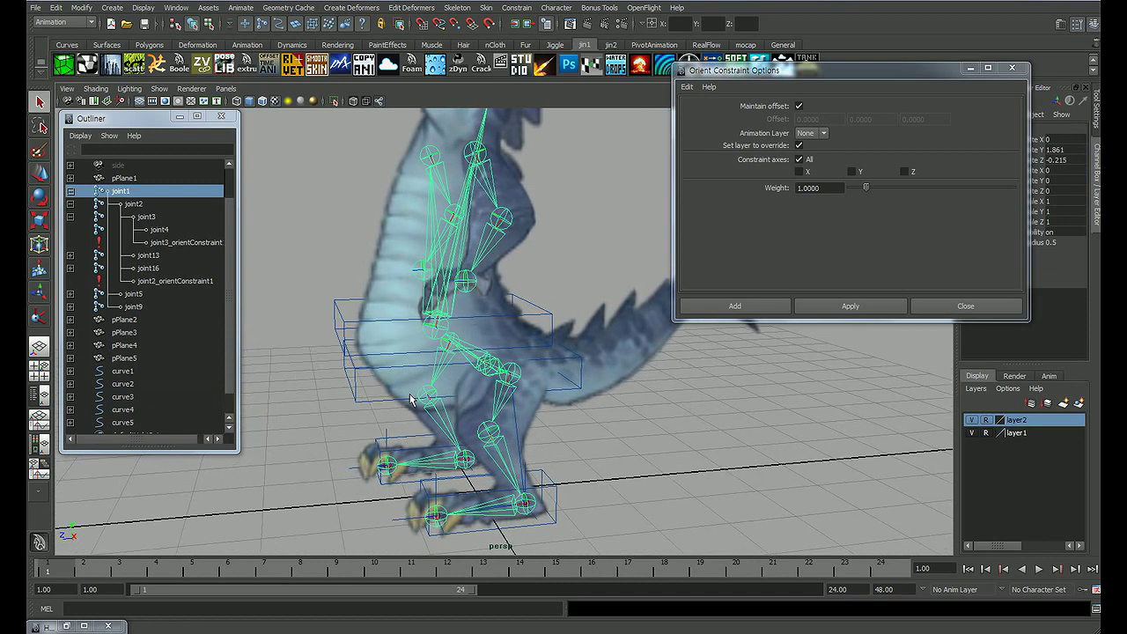
# Step: Parent joint1 under curve3 and test it with a move and a rotation, both undone
pyautogui.press('p')
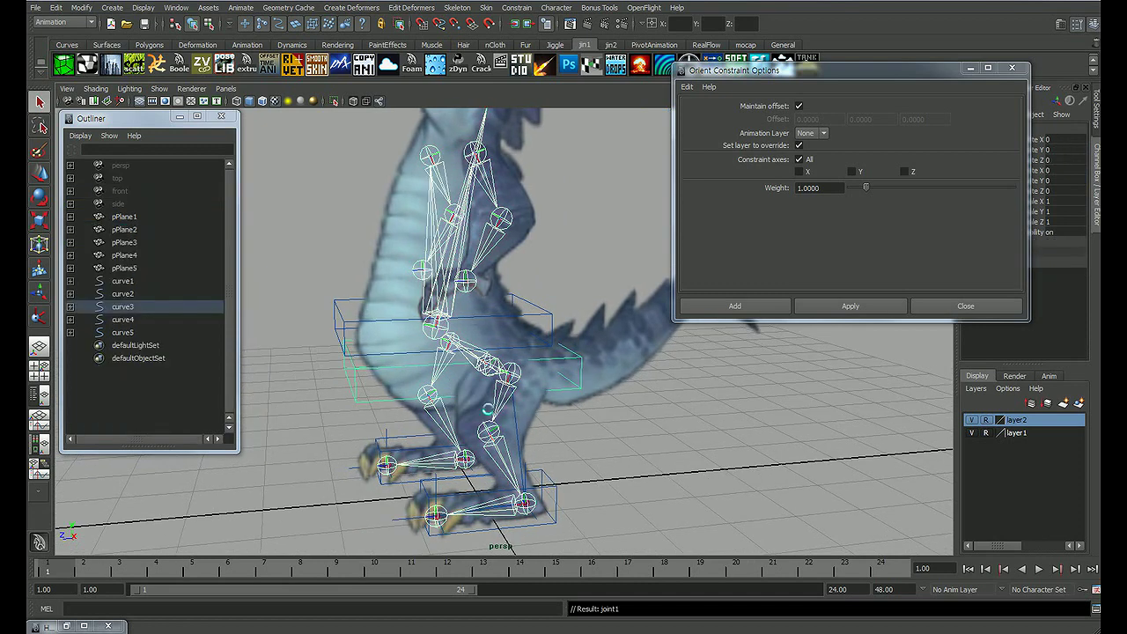
pyautogui.click(663, 424)
pyautogui.click(352, 410)
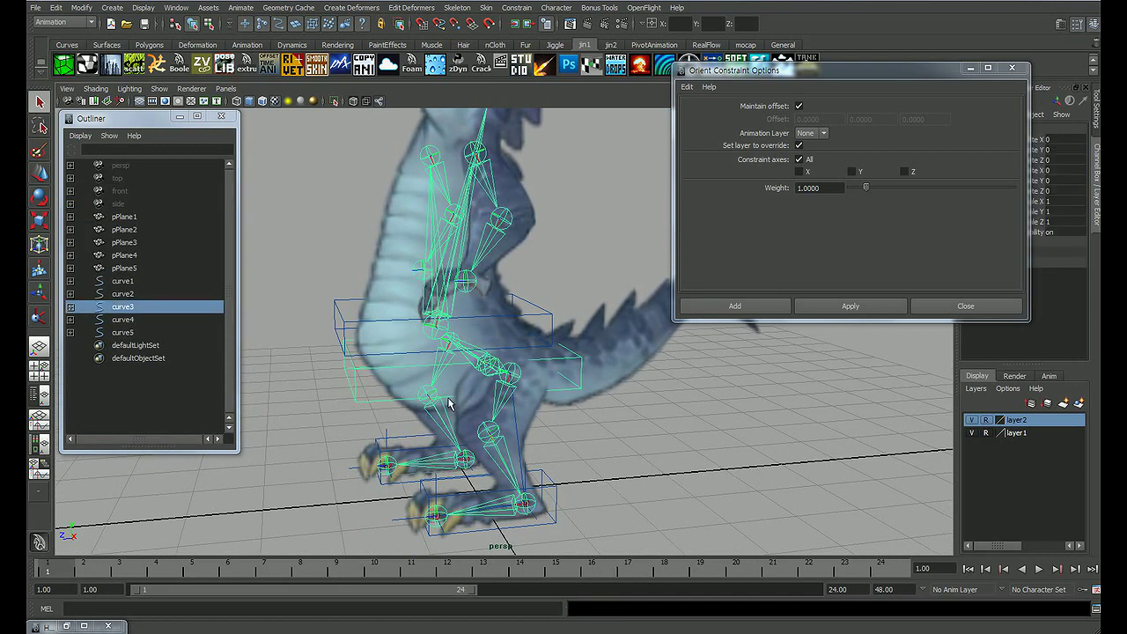
pyautogui.moveTo(466, 369); pyautogui.dragTo(494, 393)
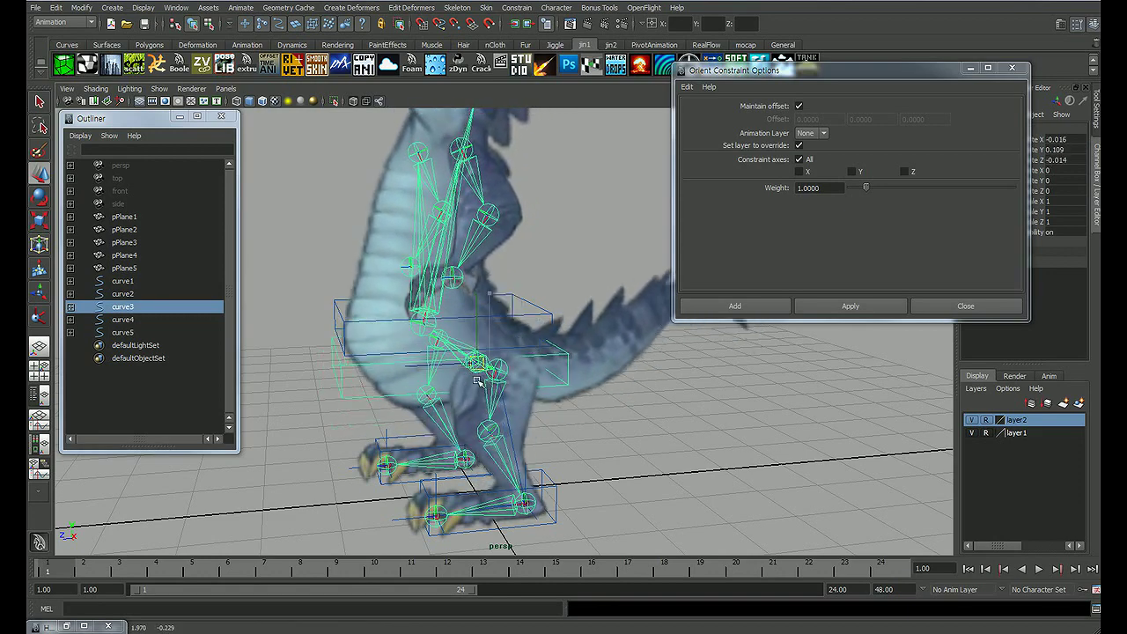
pyautogui.hotkey('ctrl', 'z')
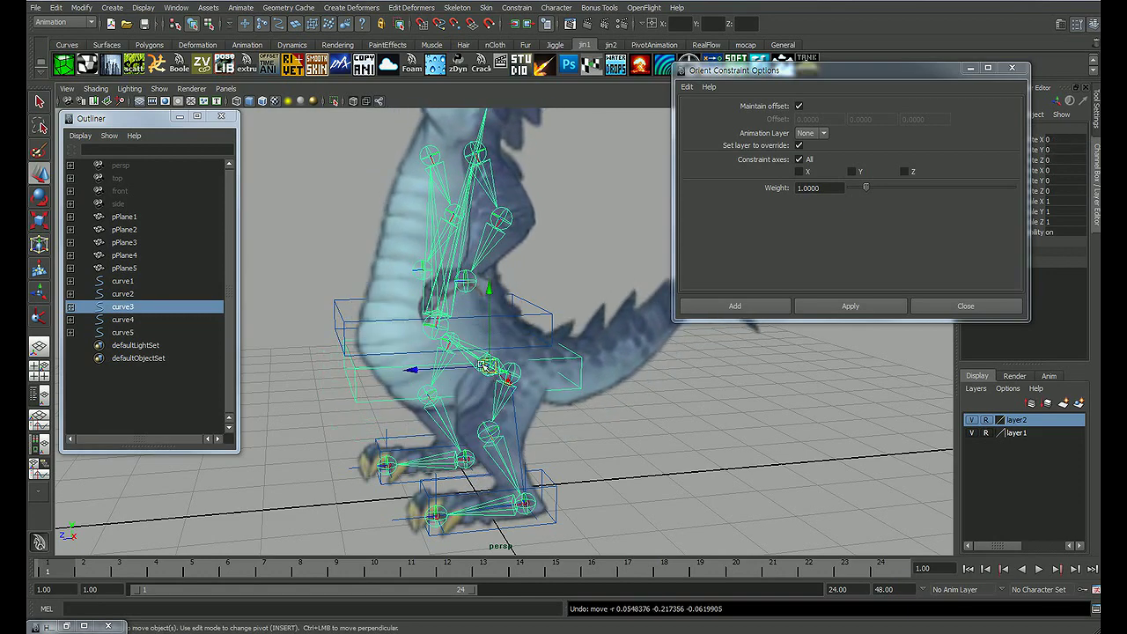
pyautogui.moveTo(508, 372); pyautogui.dragTo(487, 375)
pyautogui.hotkey('ctrl', 'z')
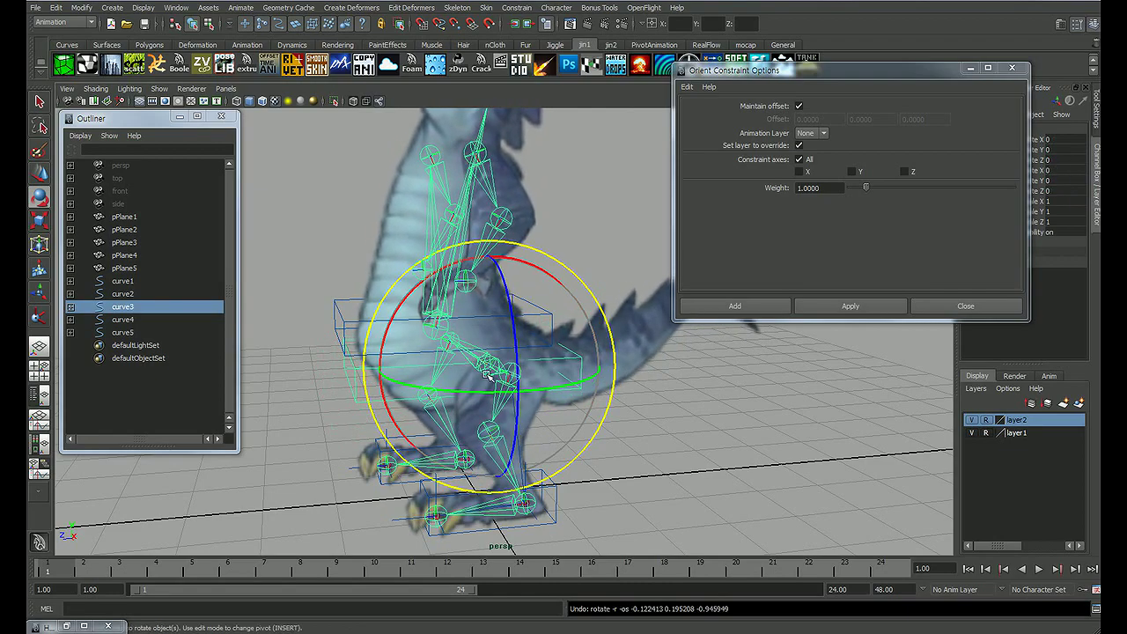
pyautogui.keyDown('alt'); pyautogui.moveTo(581, 423); pyautogui.dragTo(458, 403, button='middle'); pyautogui.keyUp('alt')
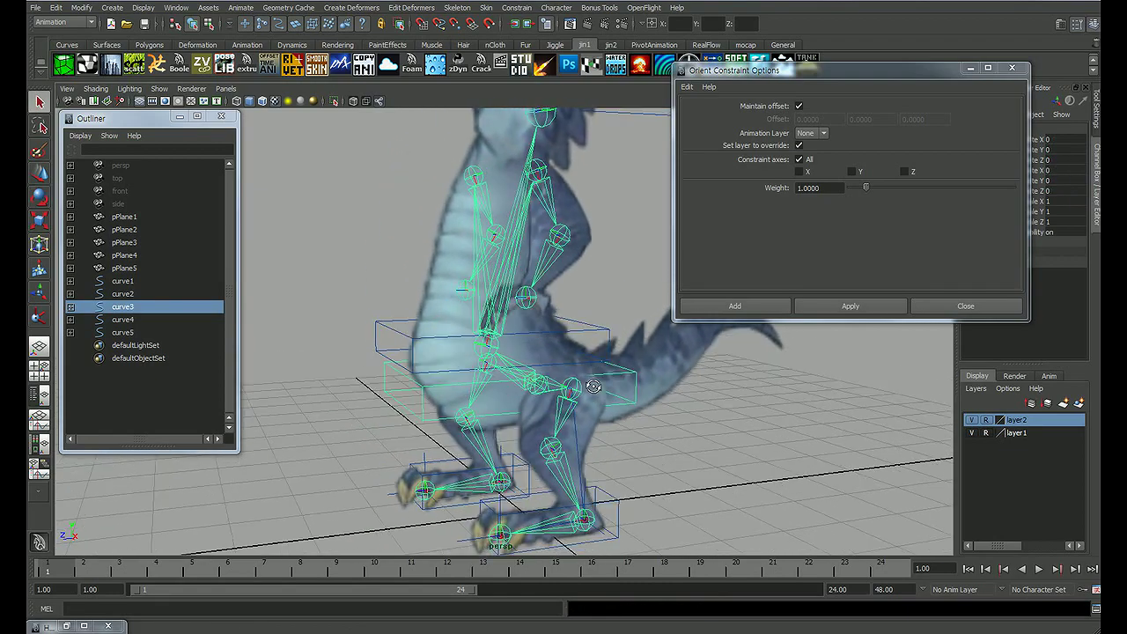
pyautogui.click(617, 342)
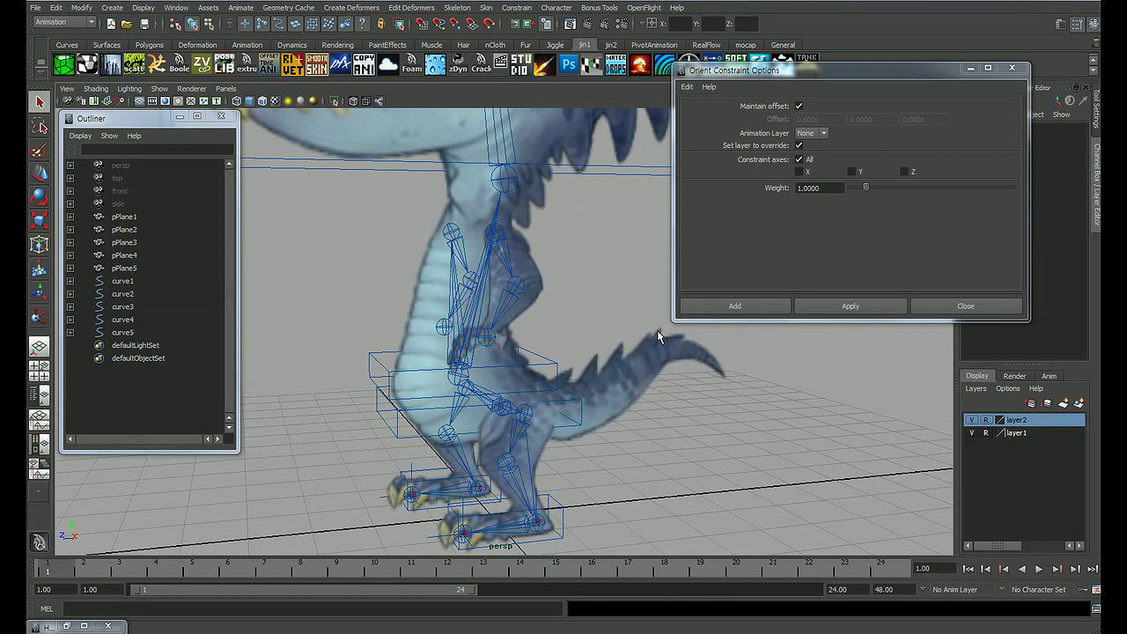
# Step: Close the Orient Constraint Options and select curve4 with the upper joint chain
pyautogui.click(916, 308)
pyautogui.click(518, 382)
pyautogui.keyDown('alt'); pyautogui.moveTo(512, 361); pyautogui.dragTo(489, 352); pyautogui.keyUp('alt')
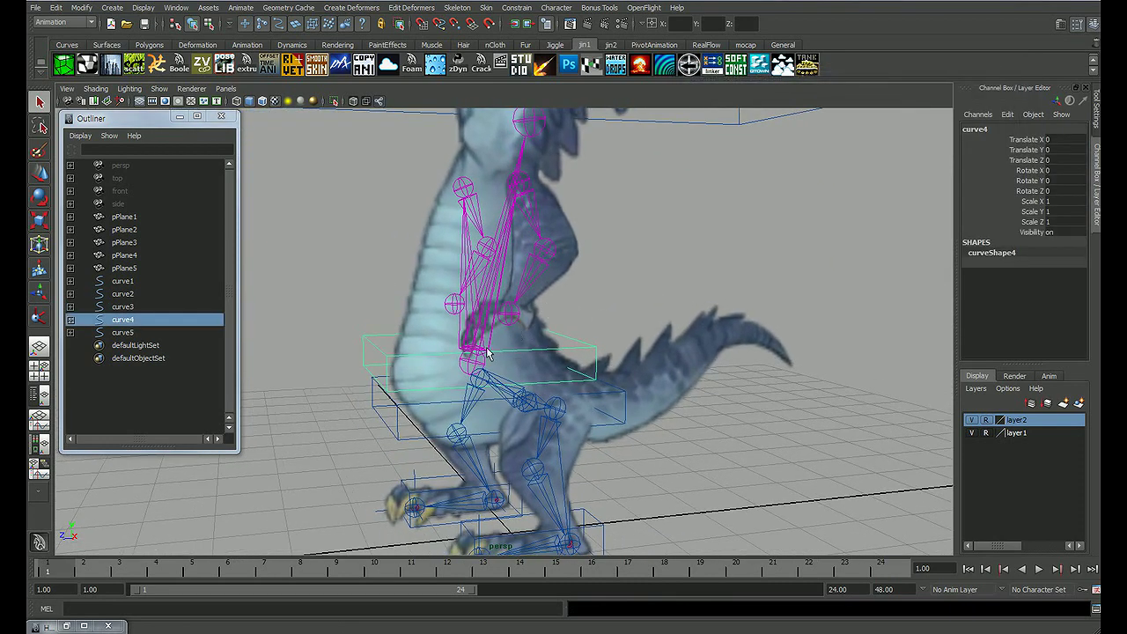
pyautogui.click(508, 320)
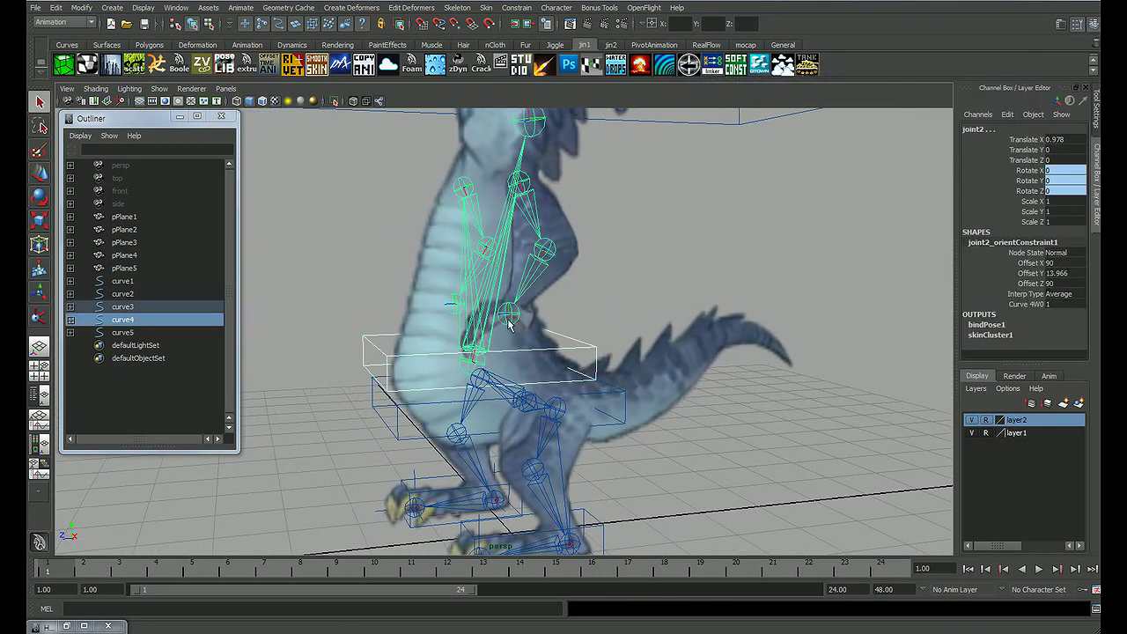
pyautogui.click(514, 8)
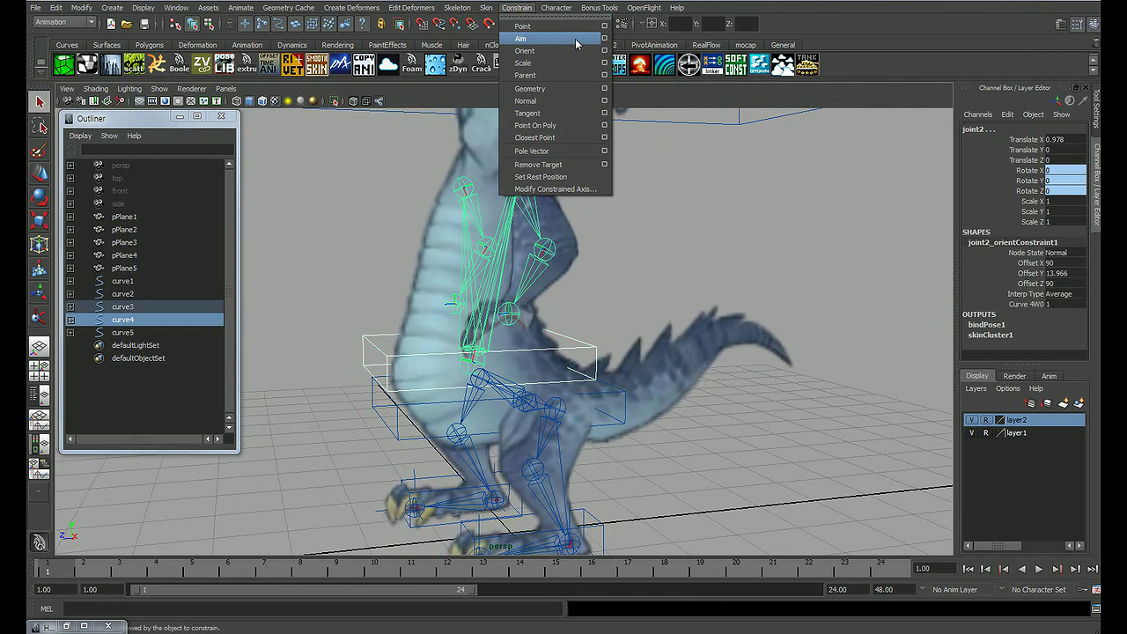
# Step: Point-constrain the upper joint chain to curve4, test-move and rotate it, then undo
pyautogui.click(605, 30)
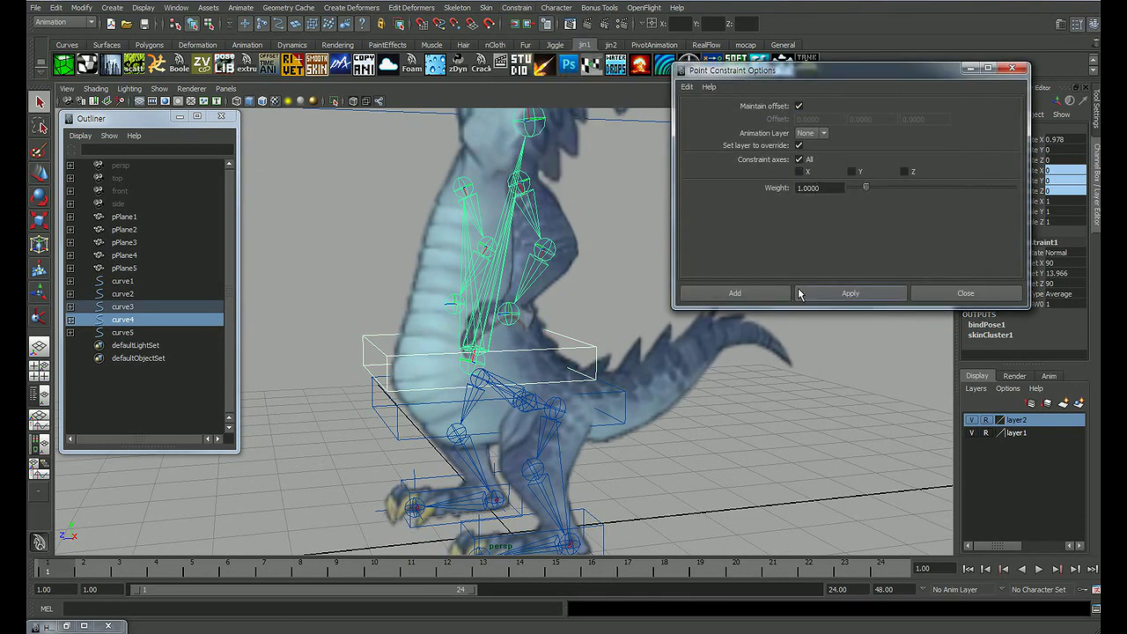
pyautogui.click(771, 296)
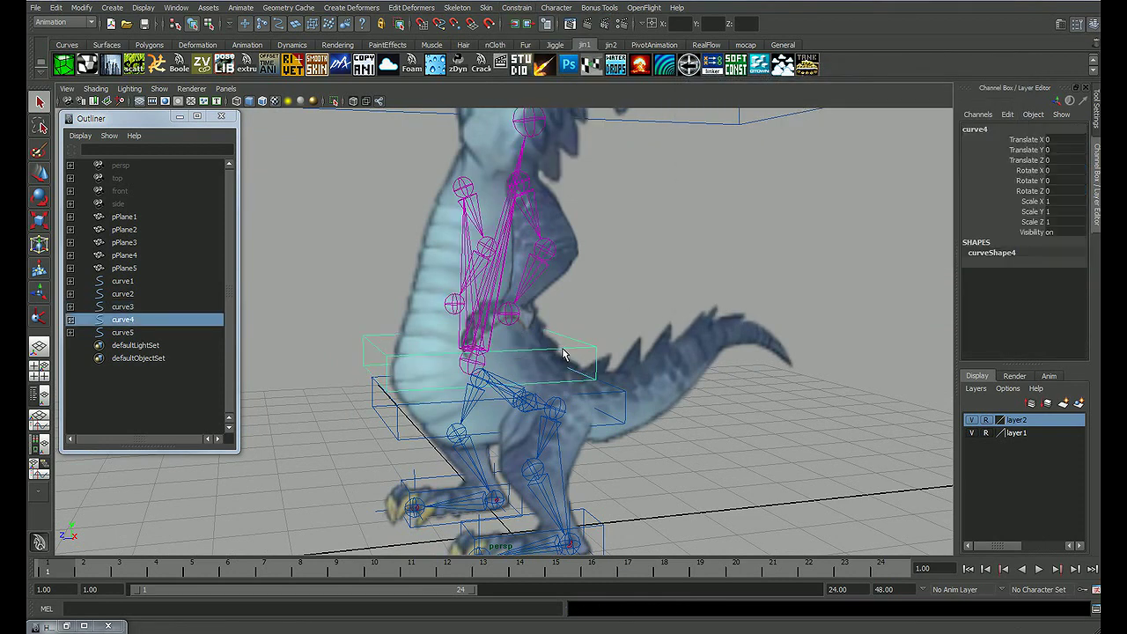
pyautogui.moveTo(473, 288); pyautogui.dragTo(453, 322)
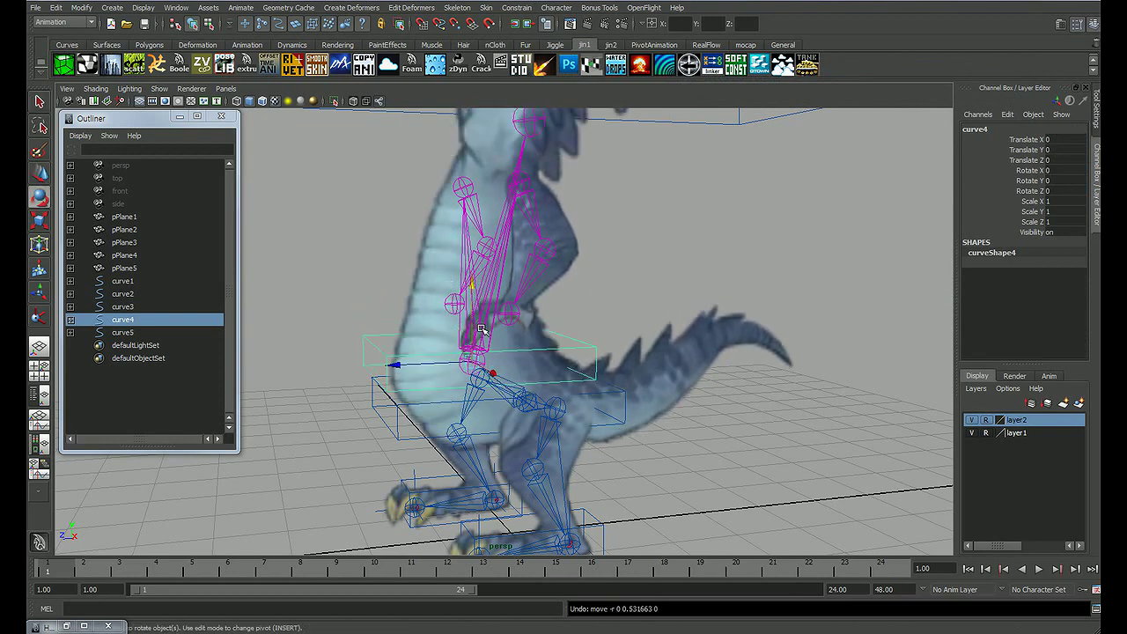
pyautogui.moveTo(480, 322)
pyautogui.mouseDown()
pyautogui.moveTo(399, 299)
pyautogui.moveTo(412, 305)
pyautogui.mouseUp()
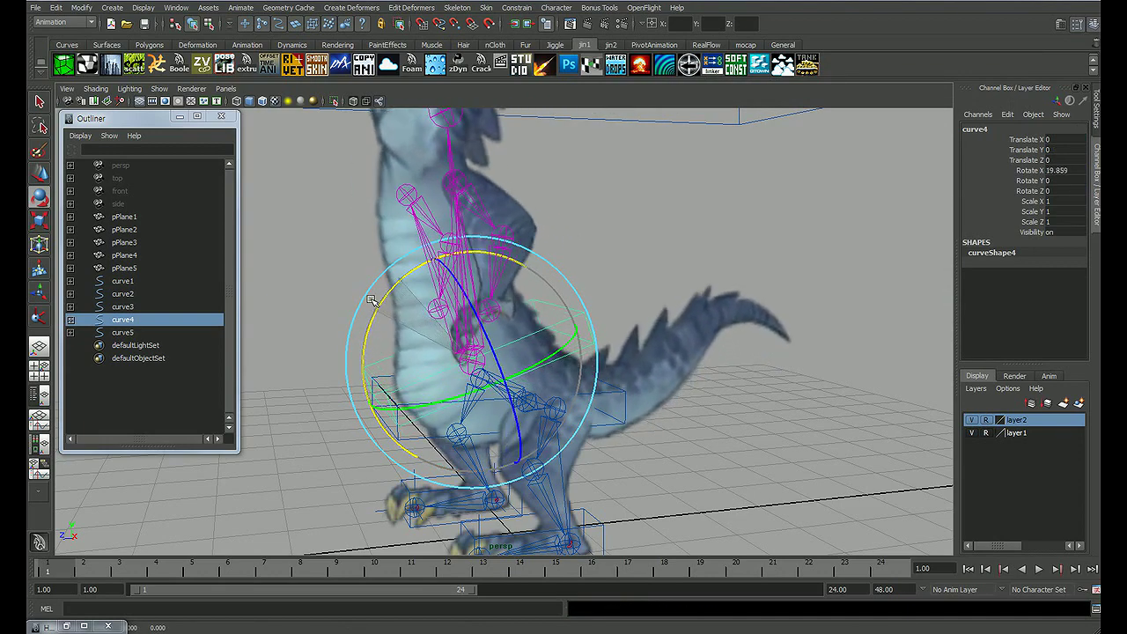
pyautogui.keyDown('alt'); pyautogui.moveTo(538, 313); pyautogui.dragTo(509, 368, button='right'); pyautogui.keyUp('alt')
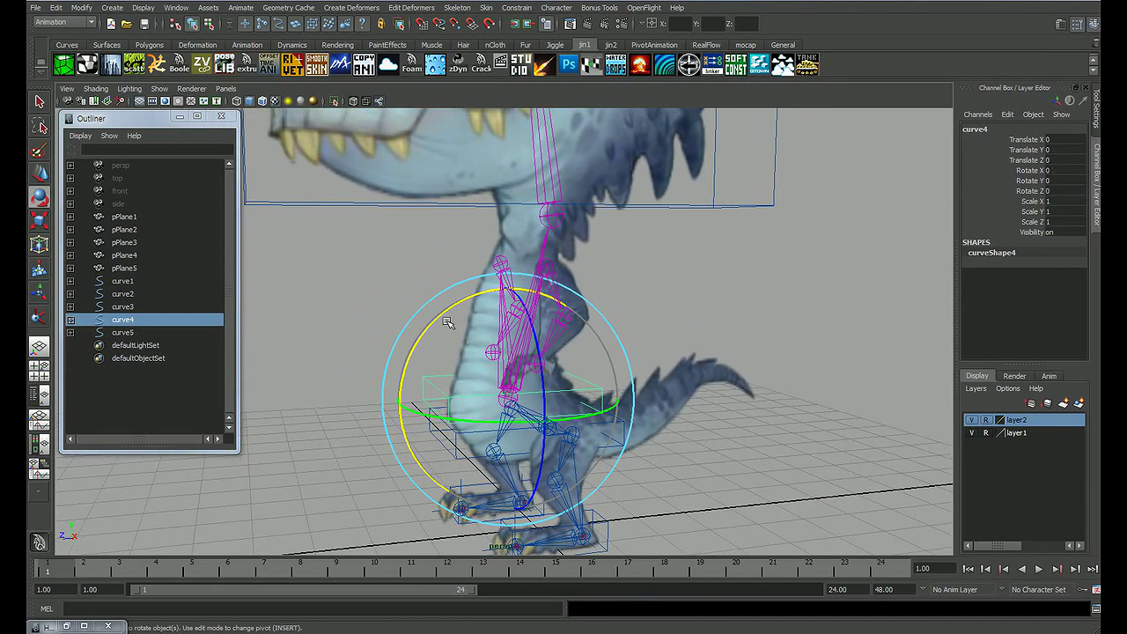
pyautogui.moveTo(446, 322); pyautogui.dragTo(417, 331)
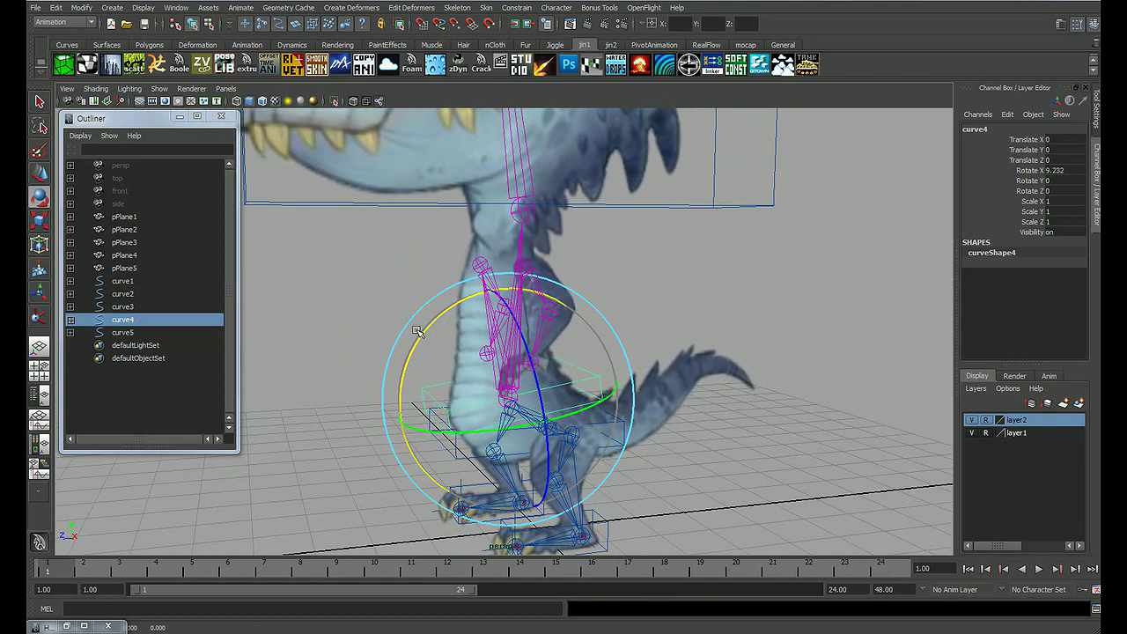
pyautogui.hotkey('ctrl', 'z')
# Step: Parent curve5 under curve4, then test-rotate curve4 and undo back to the unposed rig
pyautogui.moveTo(714, 292)
pyautogui.keyDown('alt'); pyautogui.mouseDown()
pyautogui.moveTo(569, 314)
pyautogui.moveTo(597, 323)
pyautogui.moveTo(740, 297)
pyautogui.mouseUp(); pyautogui.keyUp('alt')
pyautogui.click(740, 297)
pyautogui.click(748, 227)
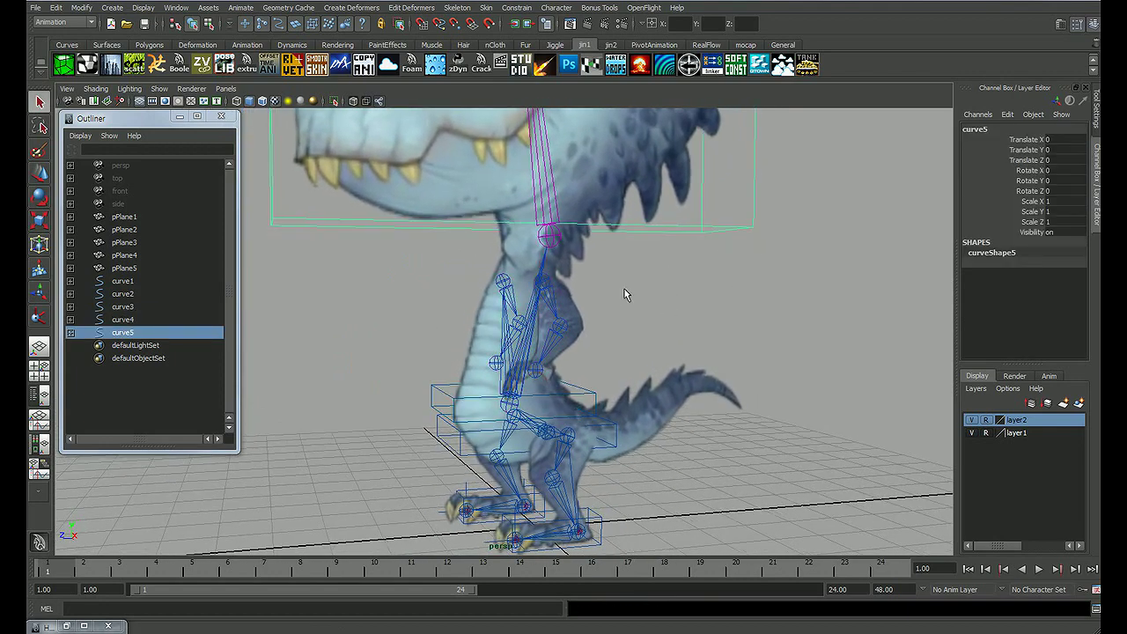
pyautogui.moveTo(624, 292)
pyautogui.keyDown('alt'); pyautogui.mouseDown()
pyautogui.moveTo(577, 299)
pyautogui.moveTo(432, 391)
pyautogui.mouseUp(); pyautogui.keyUp('alt')
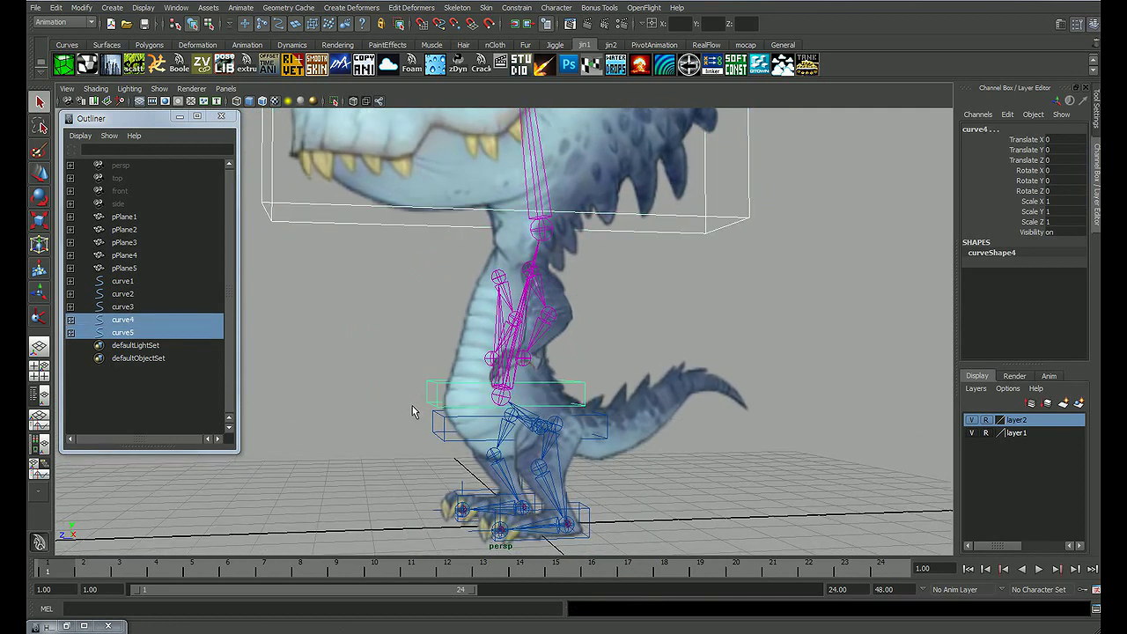
pyautogui.press('p')
pyautogui.click(632, 345)
pyautogui.click(503, 364)
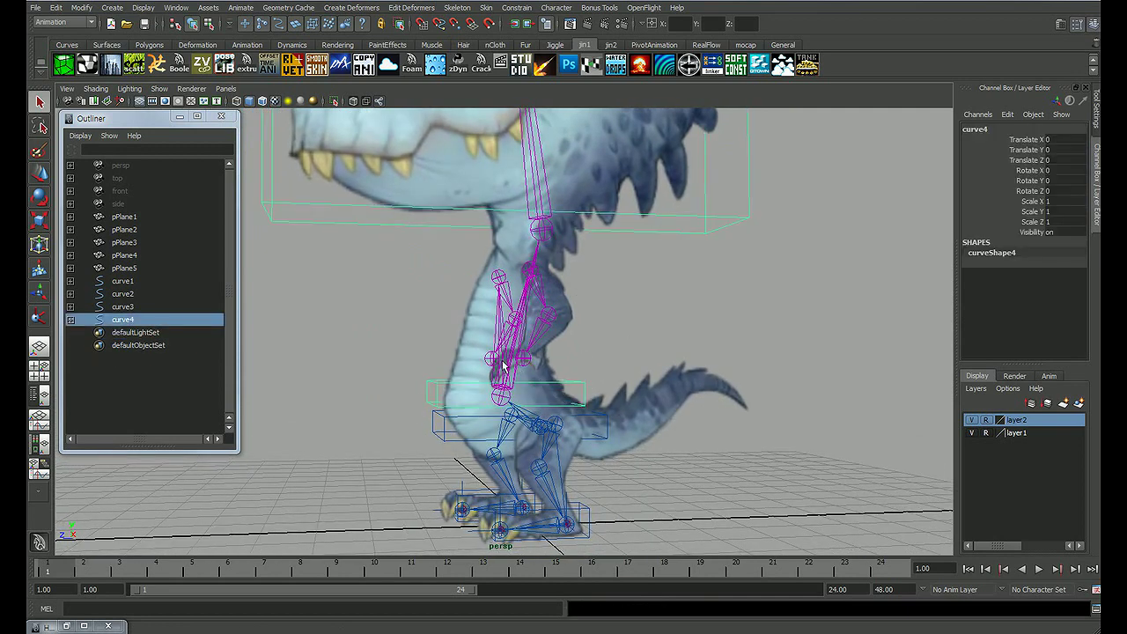
pyautogui.moveTo(421, 330); pyautogui.dragTo(402, 340)
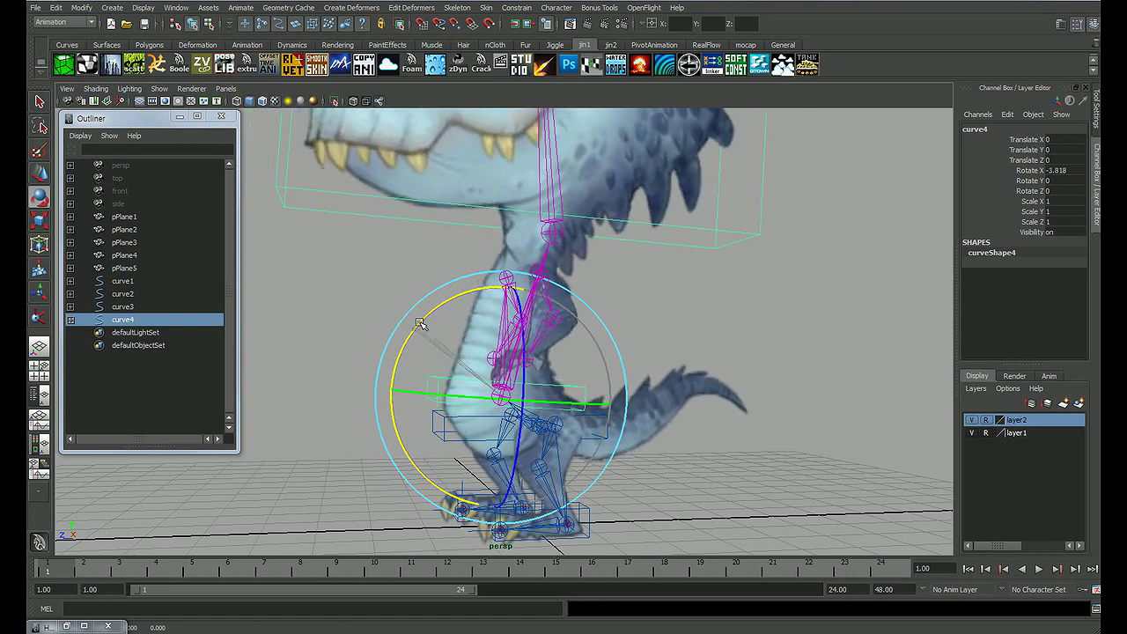
pyautogui.hotkey('ctrl', 'z')
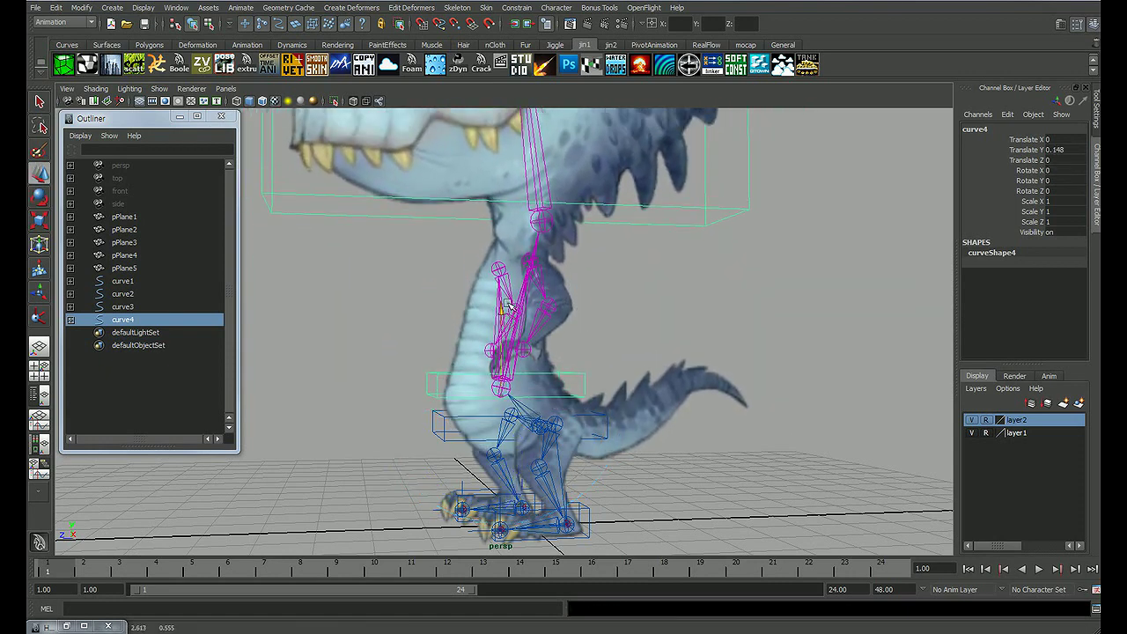
pyautogui.hotkey('ctrl', 'z')
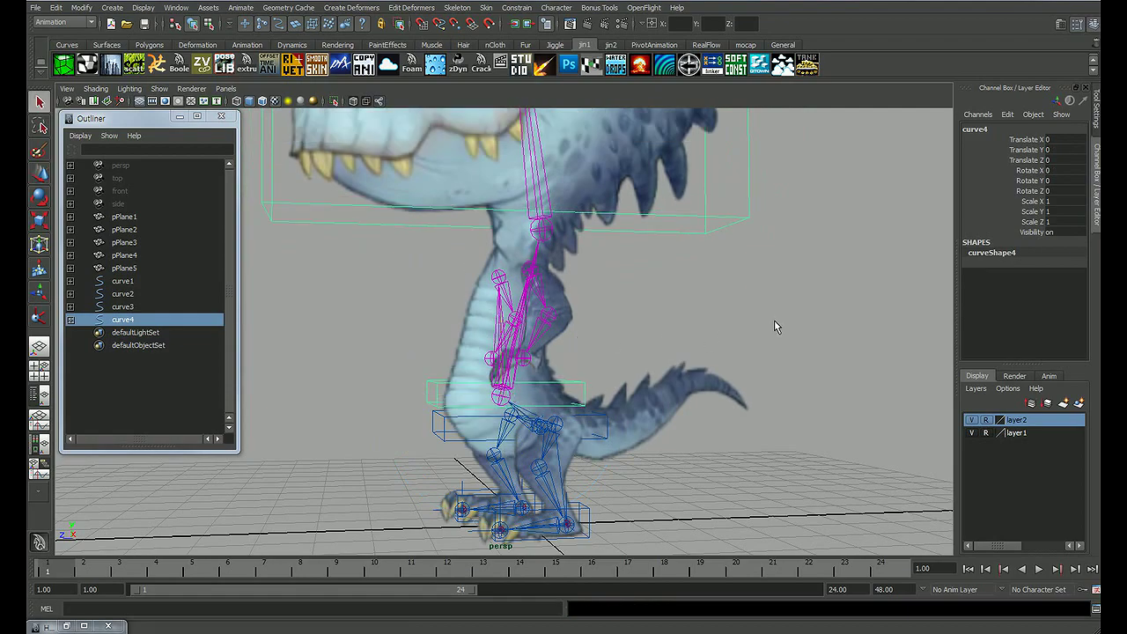
pyautogui.click(774, 320)
pyautogui.moveTo(774, 320)
pyautogui.keyDown('alt'); pyautogui.mouseDown()
pyautogui.moveTo(630, 349)
pyautogui.moveTo(529, 350)
pyautogui.moveTo(578, 353)
pyautogui.moveTo(634, 290)
pyautogui.moveTo(657, 295)
pyautogui.moveTo(642, 290)
pyautogui.mouseUp(); pyautogui.keyUp('alt')
# Step: Zoom in on the dragon's legs and select foot control curve1
pyautogui.keyDown('alt'); pyautogui.moveTo(643, 291); pyautogui.dragTo(739, 302, button='right'); pyautogui.keyUp('alt')
pyautogui.moveTo(738, 302)
pyautogui.keyDown('alt'); pyautogui.mouseDown()
pyautogui.moveTo(496, 297)
pyautogui.moveTo(659, 297)
pyautogui.moveTo(618, 295)
pyautogui.moveTo(642, 309)
pyautogui.moveTo(642, 277)
pyautogui.moveTo(634, 282)
pyautogui.moveTo(646, 279)
pyautogui.moveTo(621, 264)
pyautogui.mouseUp(); pyautogui.keyUp('alt')
pyautogui.click(624, 394)
pyautogui.keyDown('alt'); pyautogui.moveTo(624, 394); pyautogui.dragTo(581, 373, button='middle'); pyautogui.keyUp('alt')
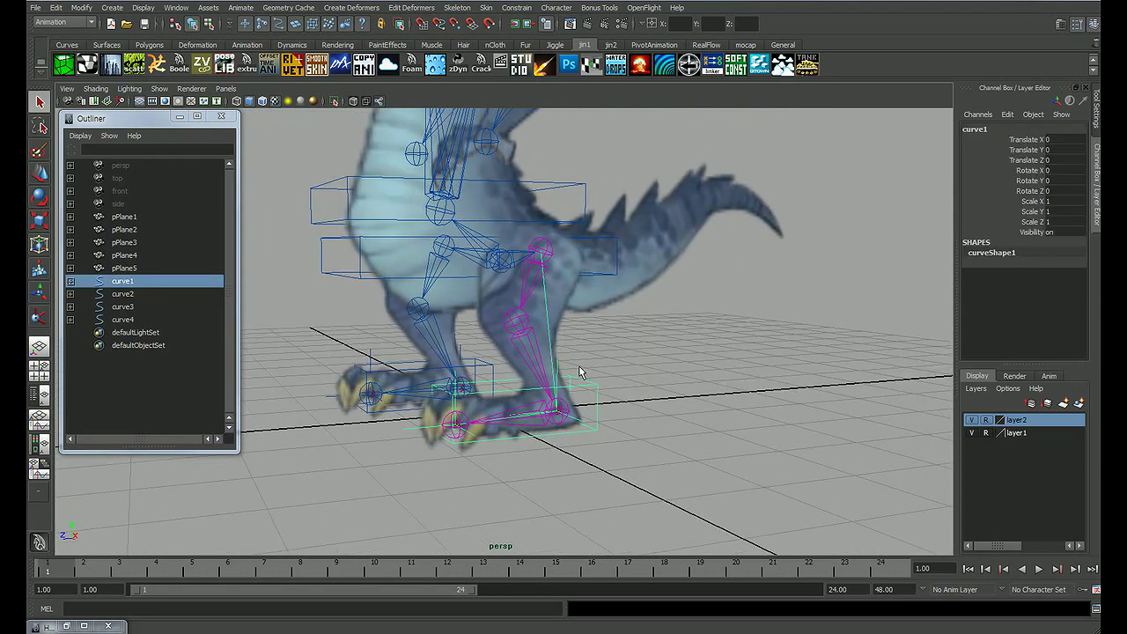
pyautogui.click(81, 8)
# Step: Add a keyable float attribute 'foot' (min 0, max 90, default 0) to curve1
pyautogui.click(153, 168)
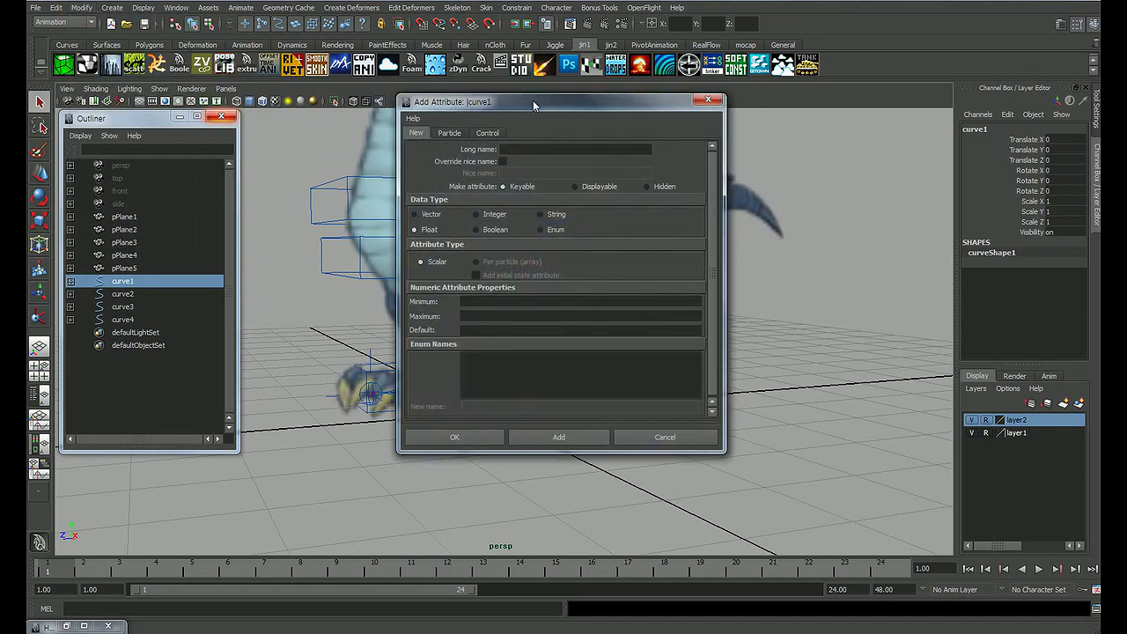
pyautogui.moveTo(534, 106); pyautogui.dragTo(705, 130)
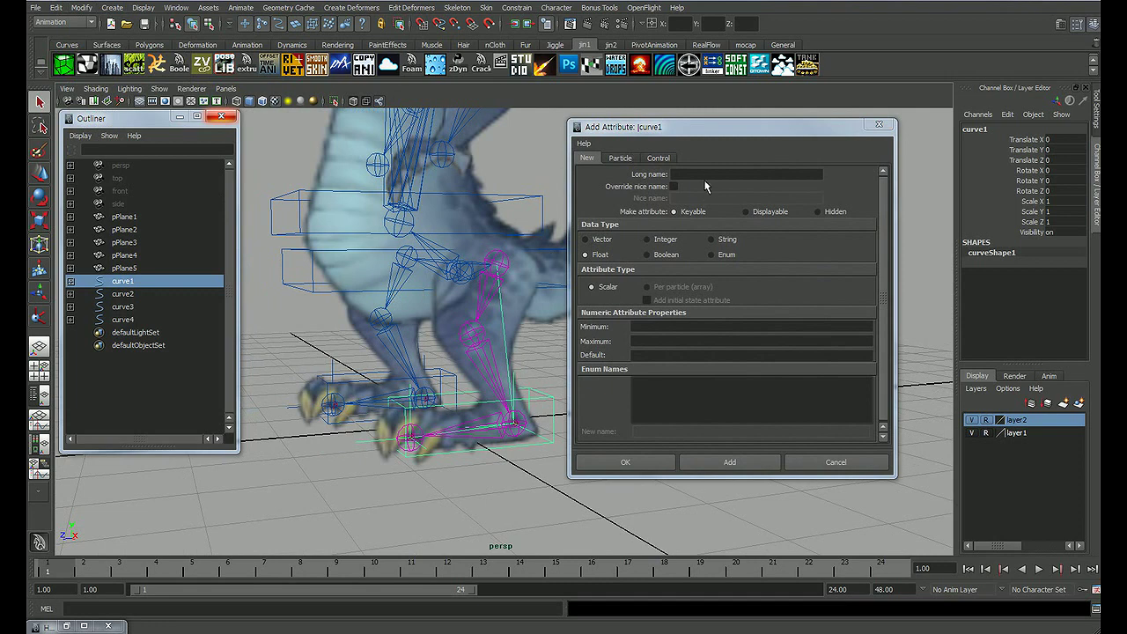
pyautogui.click(703, 179)
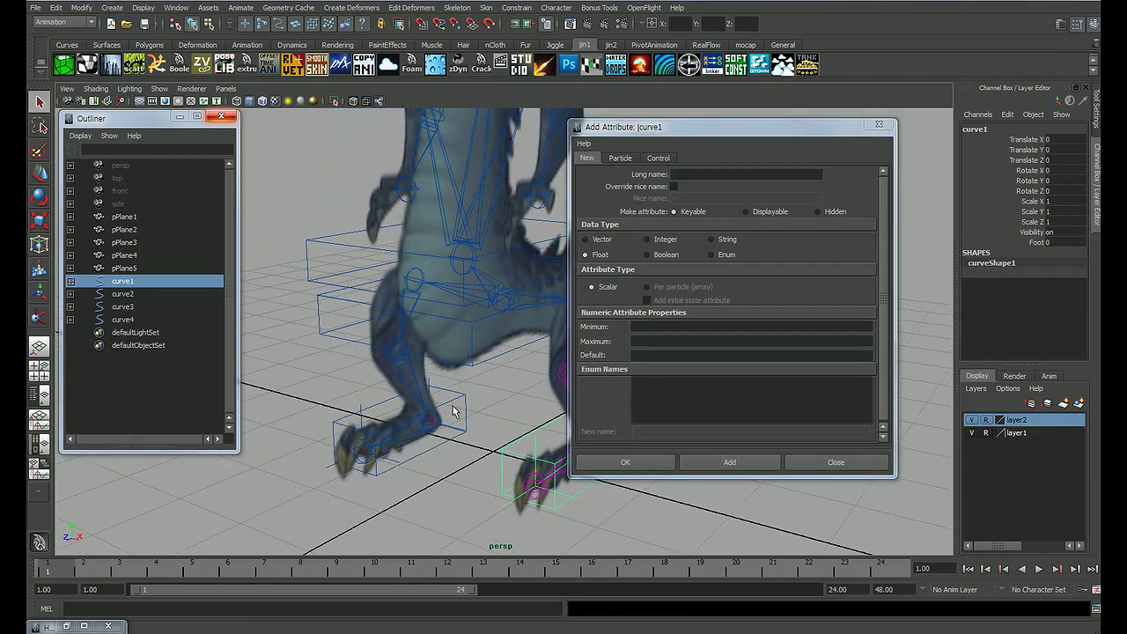
# Step: Add the same Foot attribute, ranging 0–90 with default 0, to curve2
pyautogui.click(458, 405)
pyautogui.keyDown('alt'); pyautogui.moveTo(459, 405); pyautogui.dragTo(460, 372); pyautogui.keyUp('alt')
pyautogui.click(711, 175)
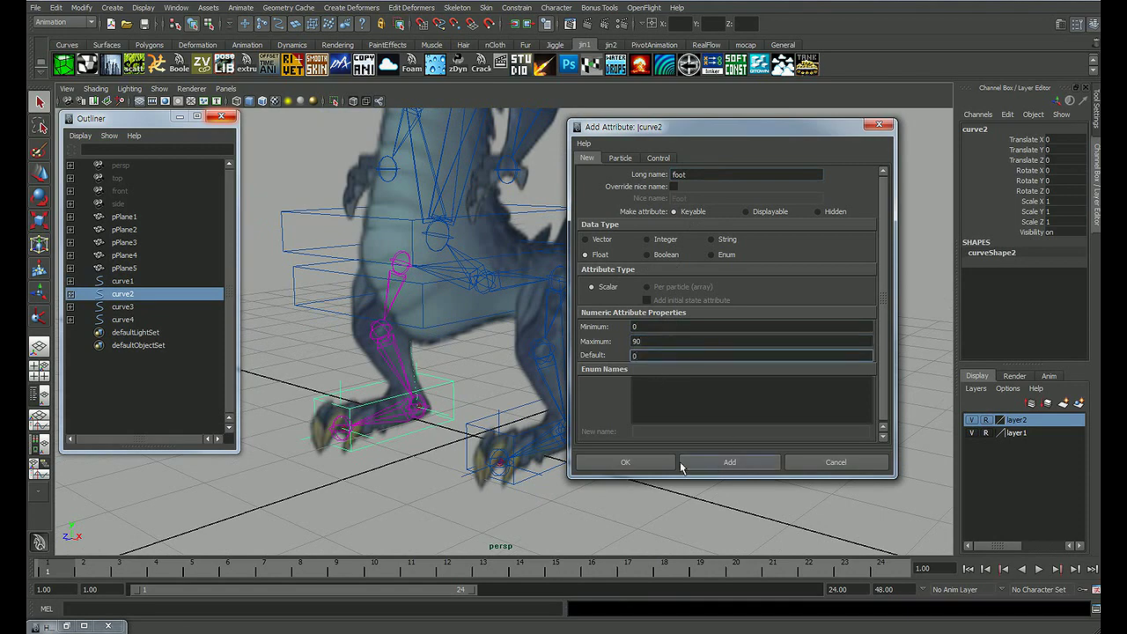
pyautogui.click(625, 462)
pyautogui.moveTo(627, 444)
pyautogui.keyDown('alt'); pyautogui.mouseDown()
pyautogui.moveTo(632, 416)
pyautogui.moveTo(595, 405)
pyautogui.mouseUp(); pyautogui.keyUp('alt')
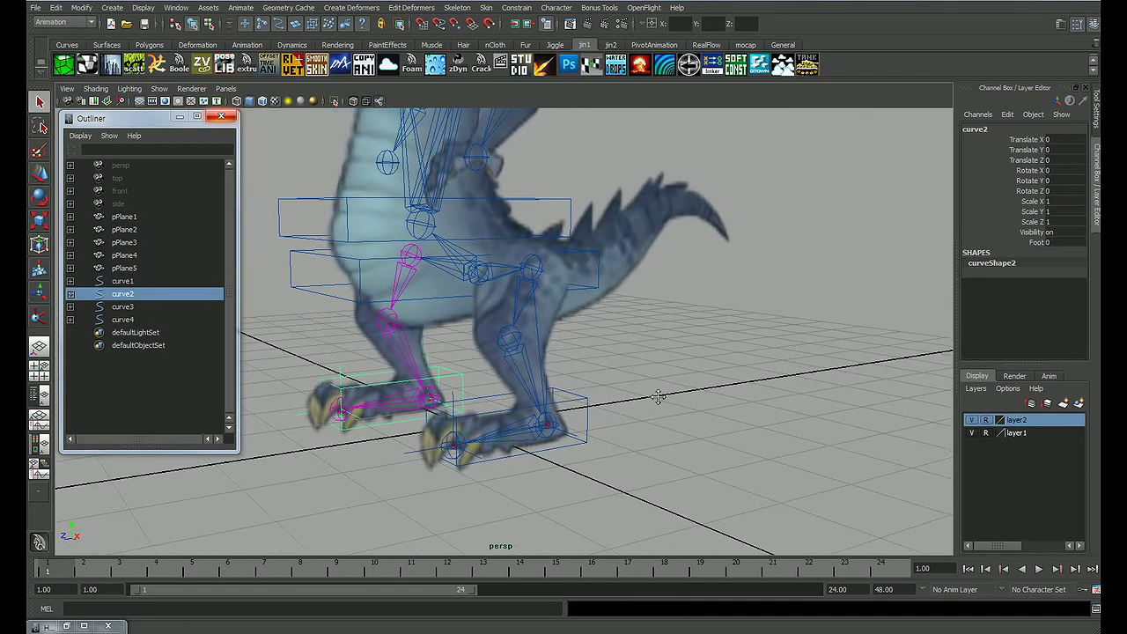
# Step: Test-rotate group1 under curve1, then discard the test rotation and reselect curve1
pyautogui.click(123, 281)
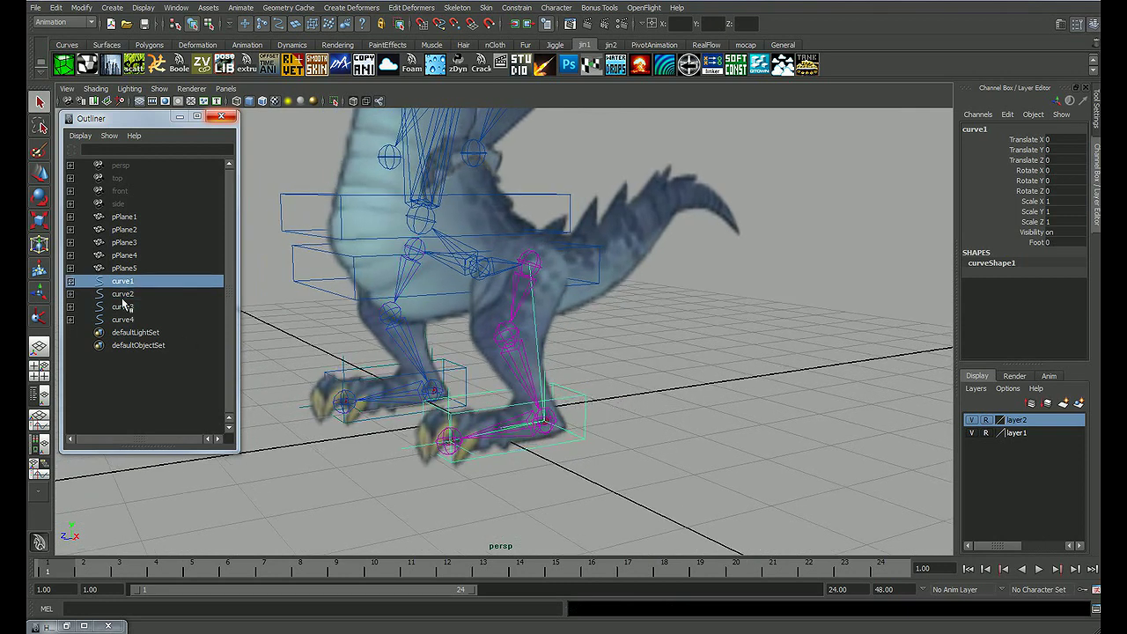
pyautogui.click(70, 281)
pyautogui.click(136, 307)
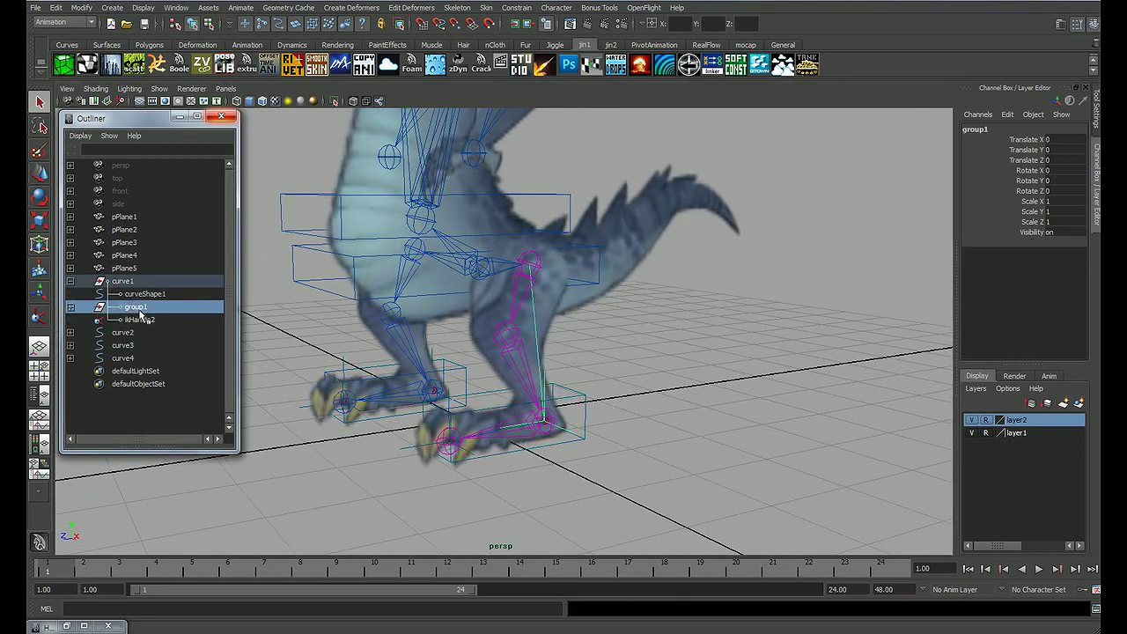
pyautogui.press('e')
pyautogui.moveTo(412, 349); pyautogui.dragTo(390, 364)
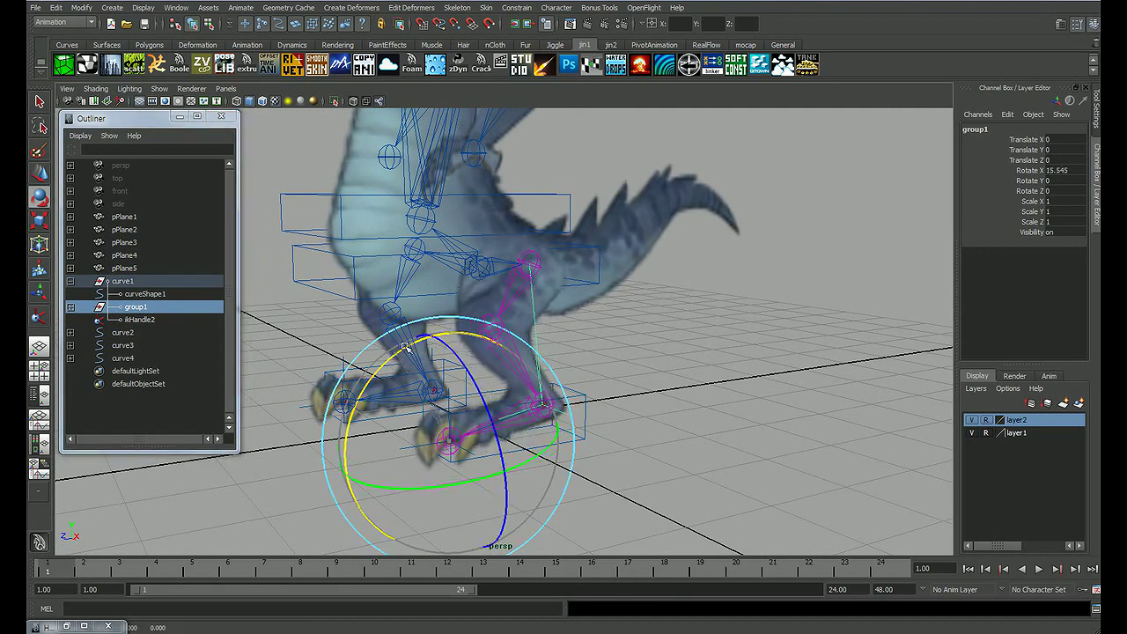
pyautogui.click(627, 359)
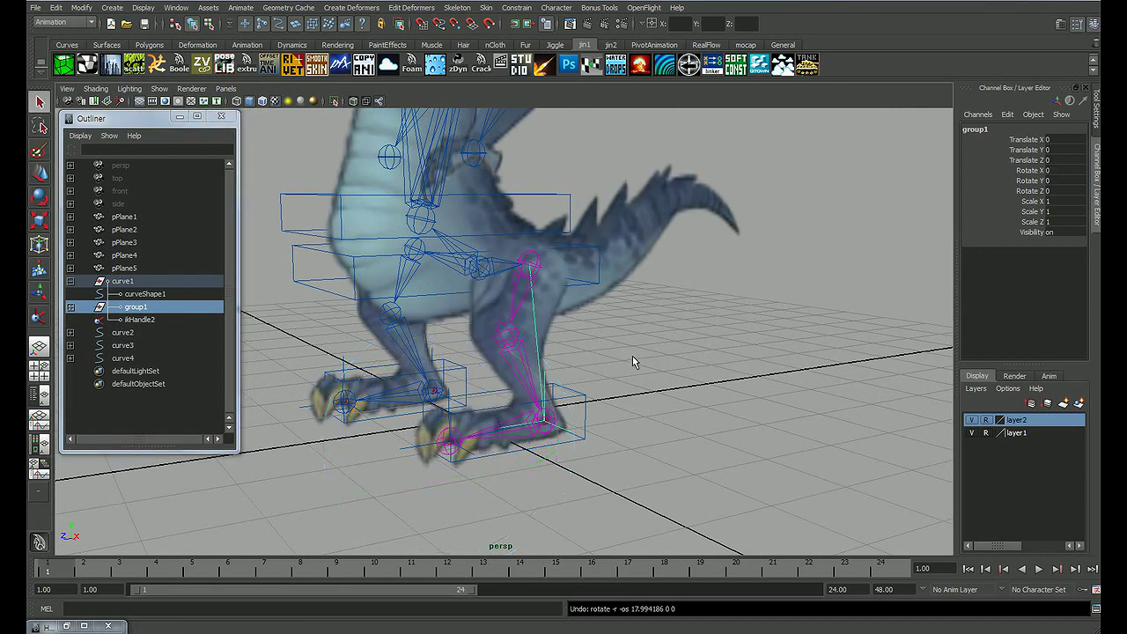
pyautogui.press('q')
pyautogui.click(586, 405)
pyautogui.keyDown('alt'); pyautogui.moveTo(621, 373); pyautogui.dragTo(564, 325); pyautogui.keyUp('alt')
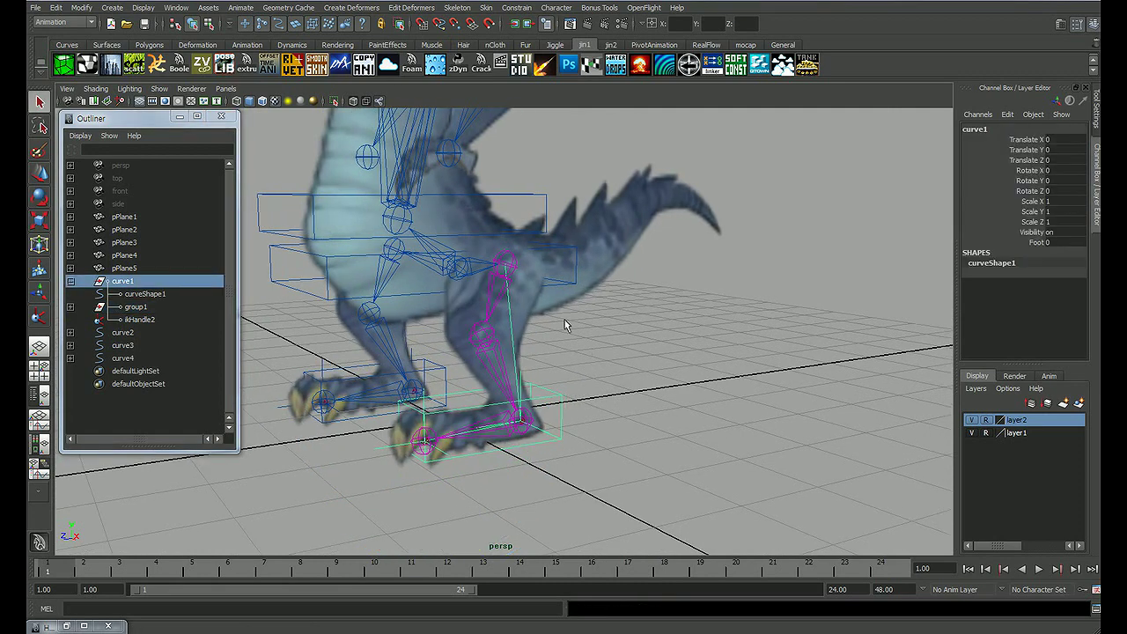
# Step: In Set Driven Key, load curve1's Foot as driver and group1's Rotate X as driven
pyautogui.click(240, 7)
pyautogui.moveTo(264, 63)
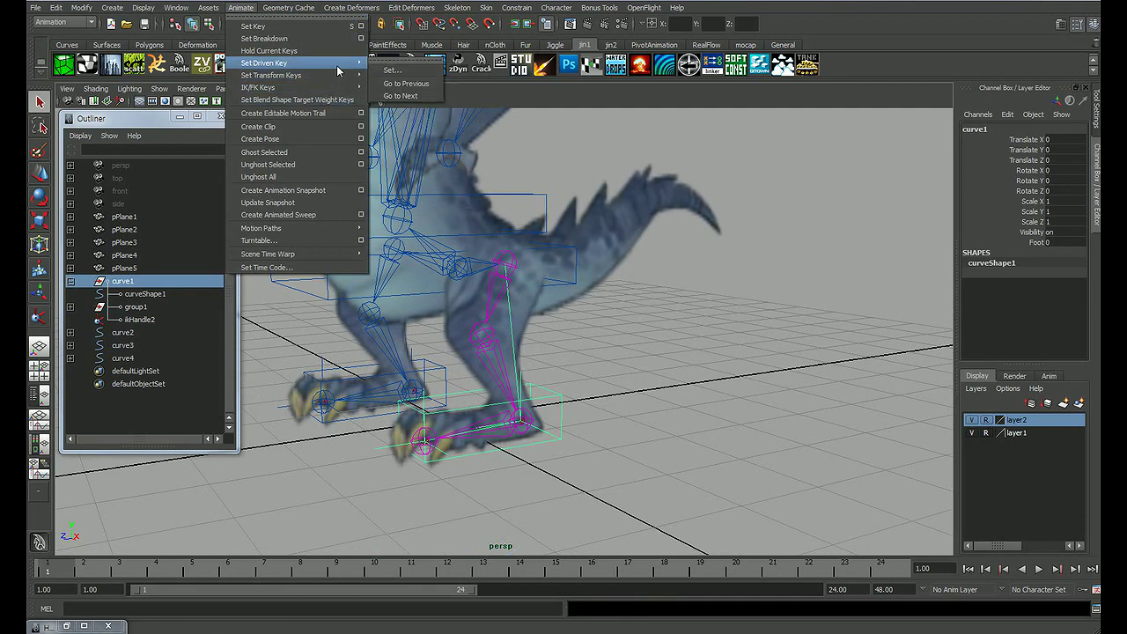
pyautogui.click(392, 70)
pyautogui.moveTo(852, 126); pyautogui.dragTo(756, 141)
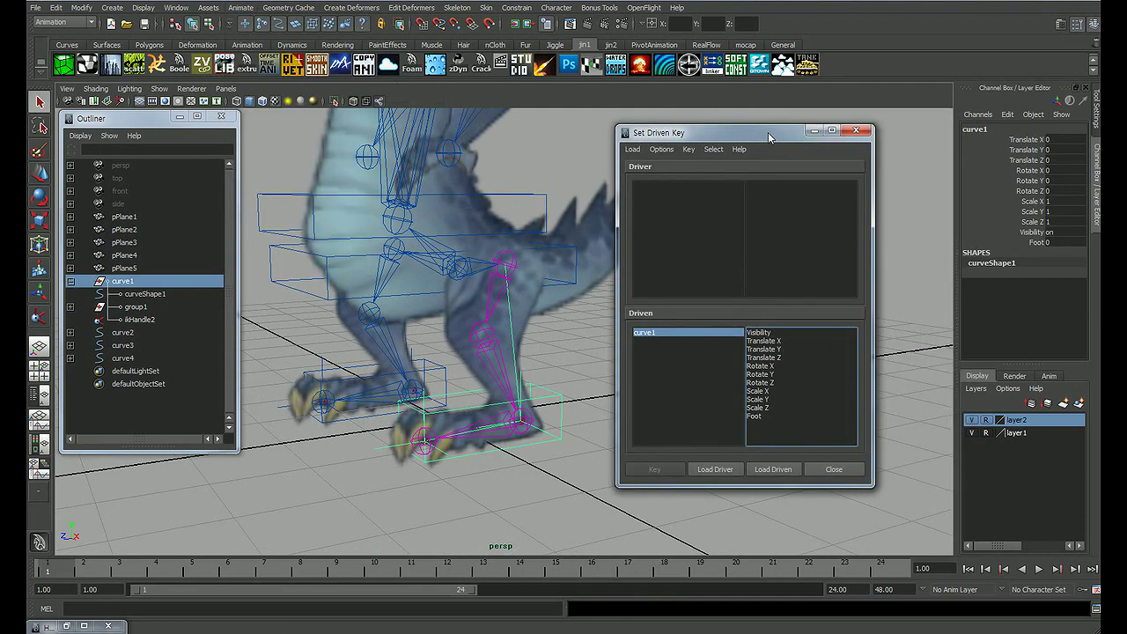
pyautogui.click(713, 468)
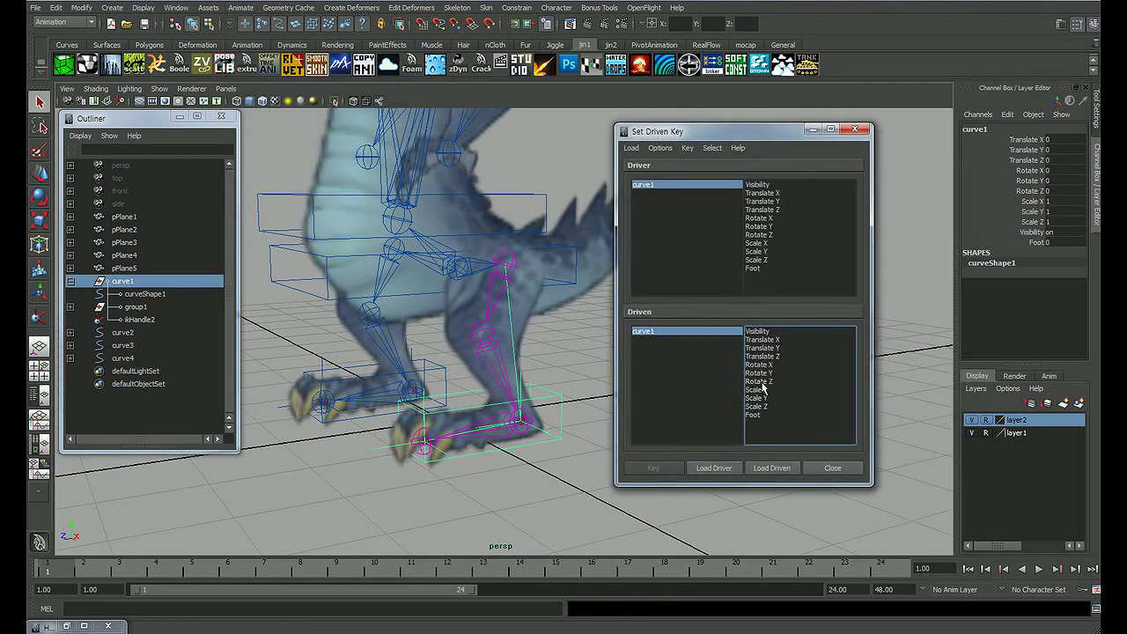
pyautogui.keyDown('alt'); pyautogui.moveTo(535, 302); pyautogui.dragTo(518, 292, button='middle'); pyautogui.keyUp('alt')
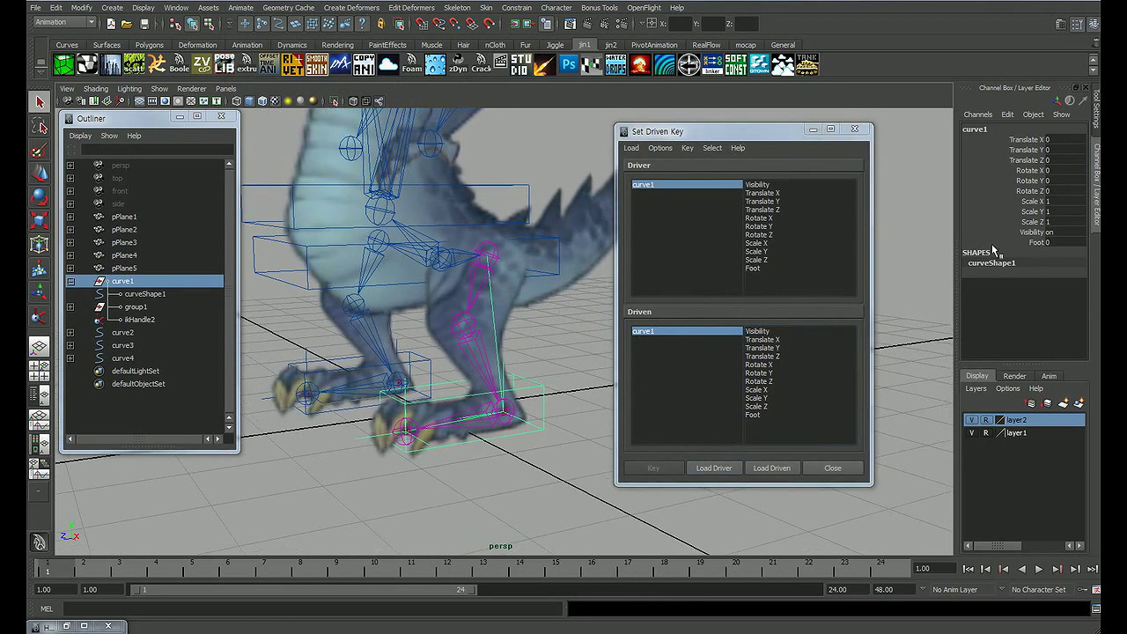
pyautogui.click(751, 270)
pyautogui.keyDown('alt'); pyautogui.moveTo(522, 340); pyautogui.dragTo(482, 324); pyautogui.keyUp('alt')
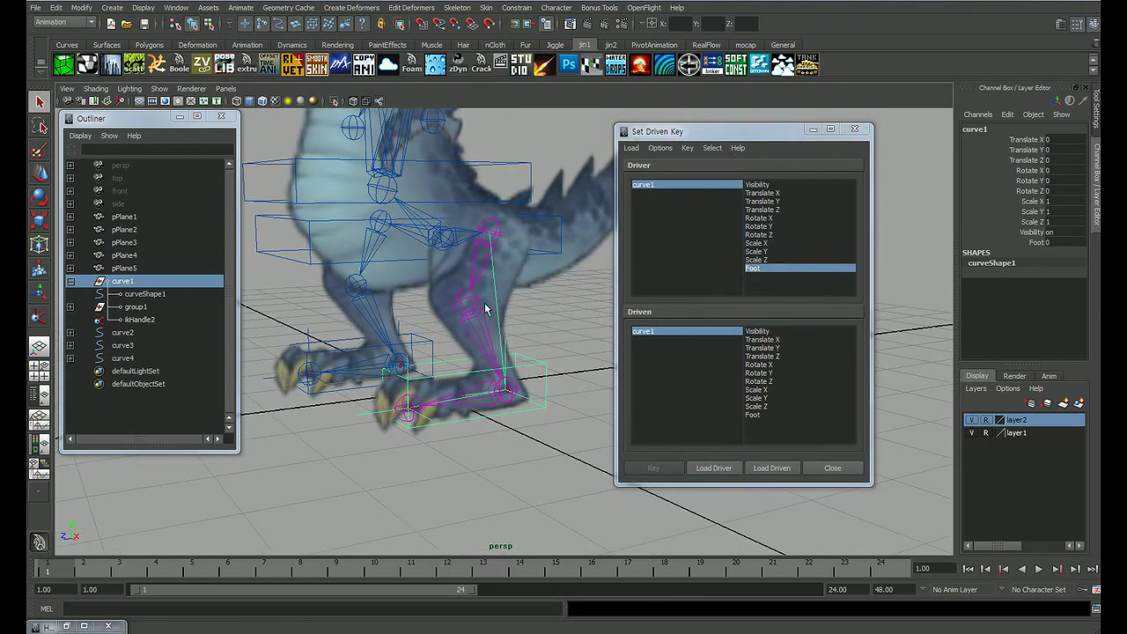
pyautogui.click(137, 308)
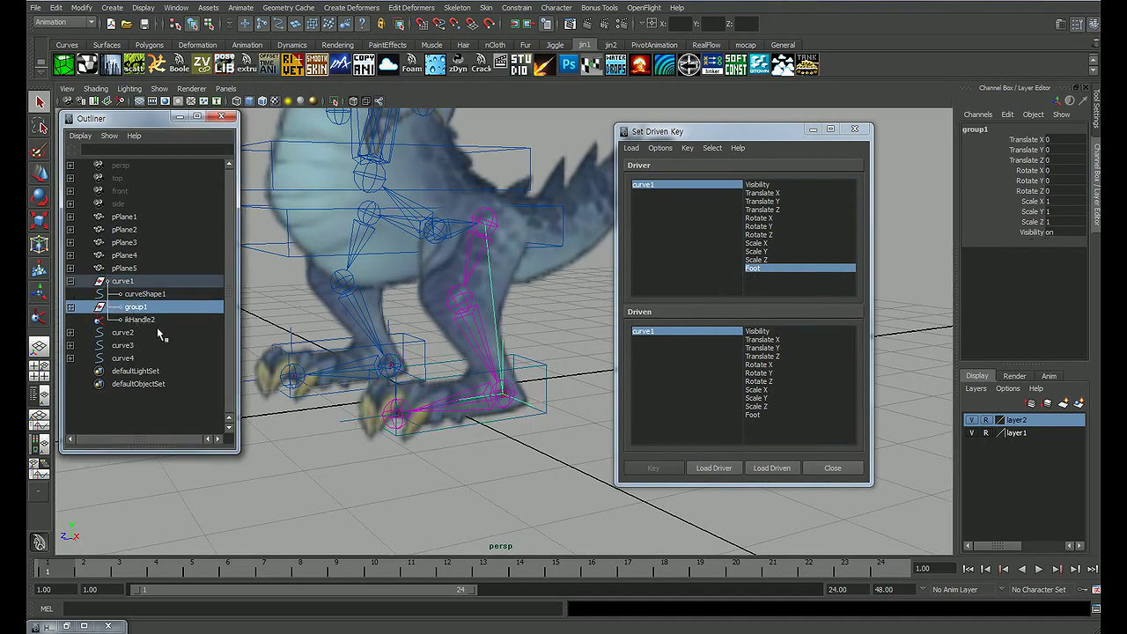
pyautogui.click(772, 469)
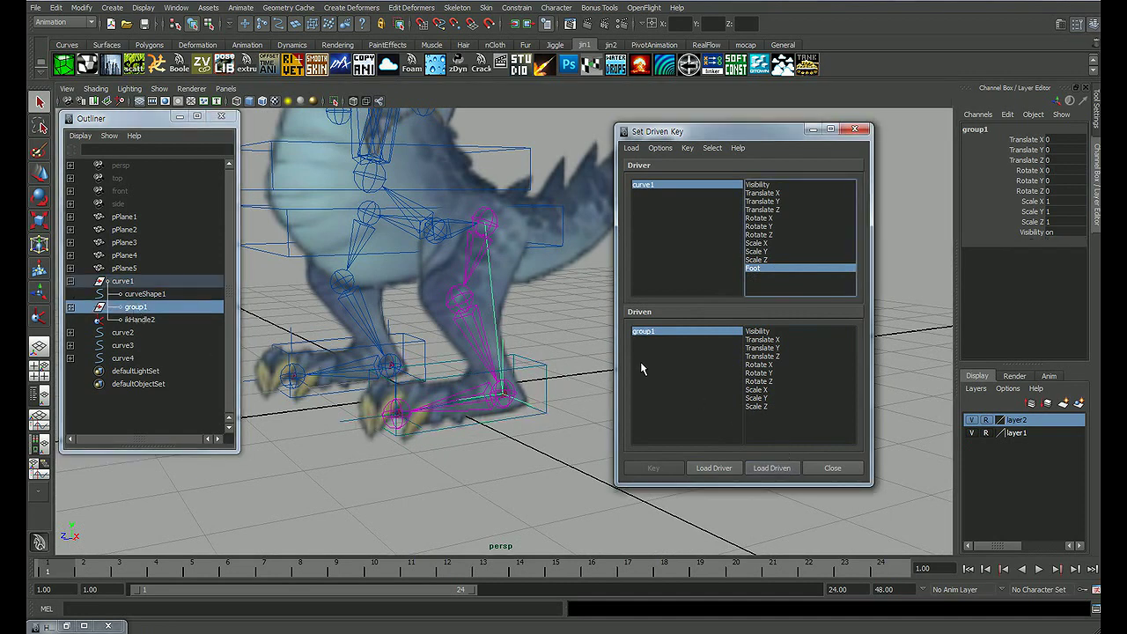
pyautogui.keyDown('alt'); pyautogui.moveTo(400, 341); pyautogui.dragTo(403, 343); pyautogui.keyUp('alt')
pyautogui.press('e')
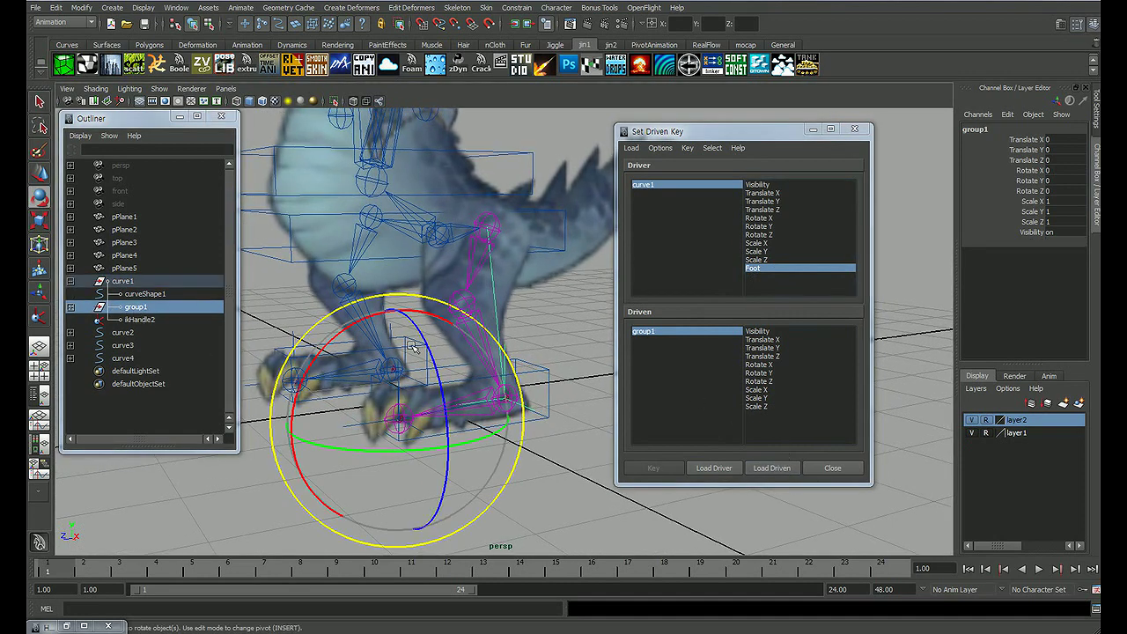
pyautogui.click(759, 364)
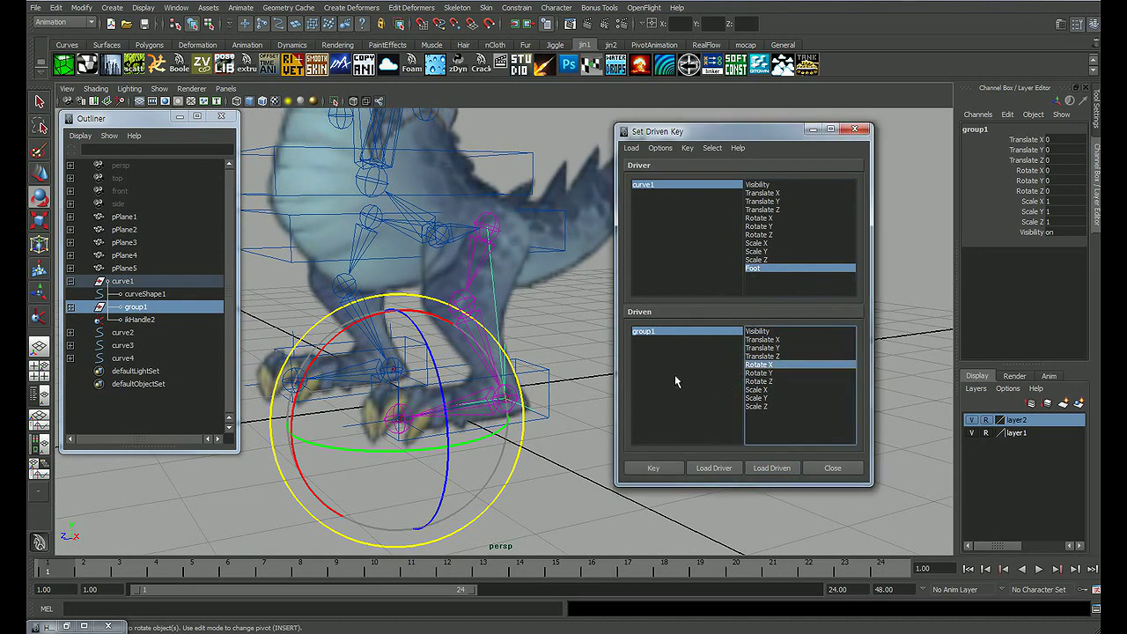
# Step: Key Rotate X 0 at Foot 0, then Rotate X 40 at Foot 90
pyautogui.click(676, 467)
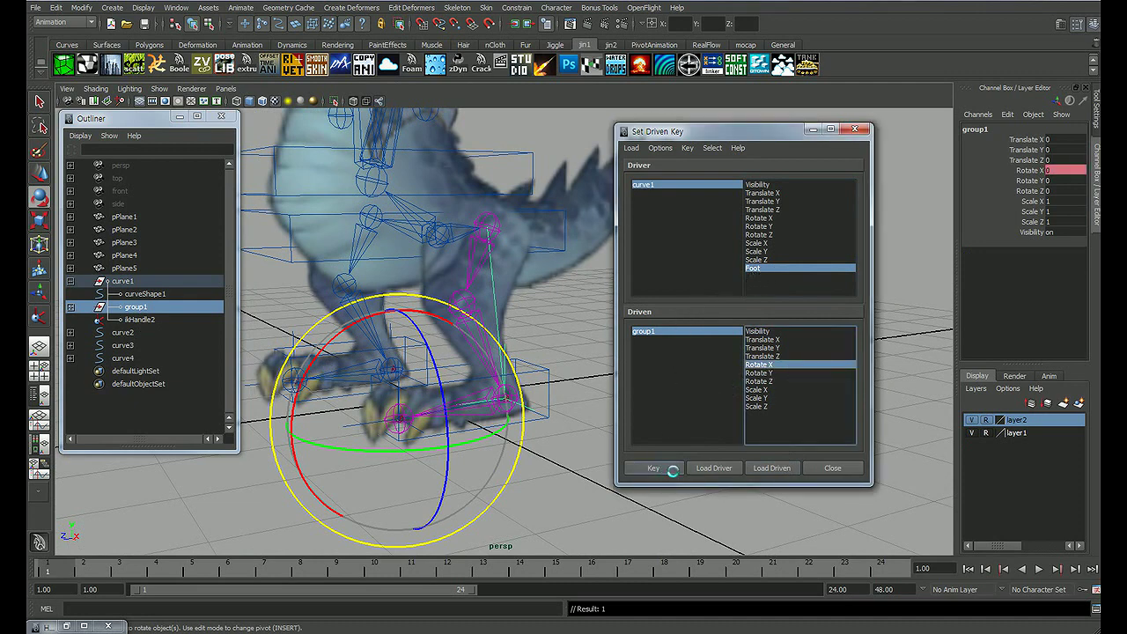
pyautogui.click(665, 185)
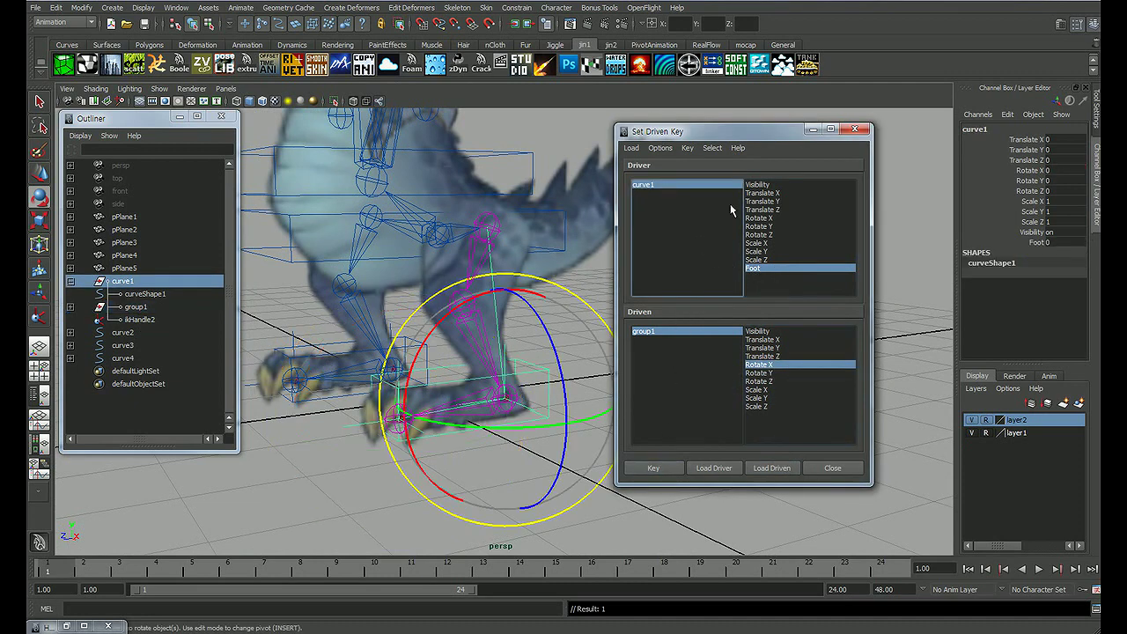
pyautogui.click(1056, 243)
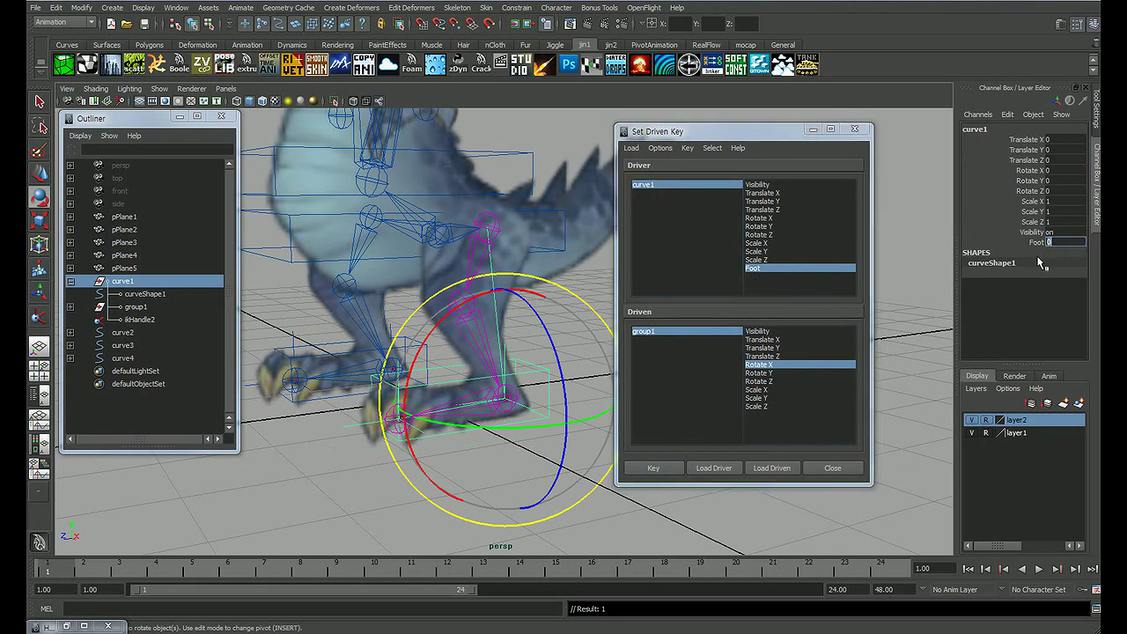
pyautogui.write('90')
pyautogui.press('Return')
pyautogui.click(645, 340)
pyautogui.moveTo(397, 343)
pyautogui.keyDown('alt'); pyautogui.mouseDown()
pyautogui.moveTo(325, 344)
pyautogui.moveTo(364, 352)
pyautogui.moveTo(370, 319)
pyautogui.moveTo(356, 317)
pyautogui.mouseUp(); pyautogui.keyUp('alt')
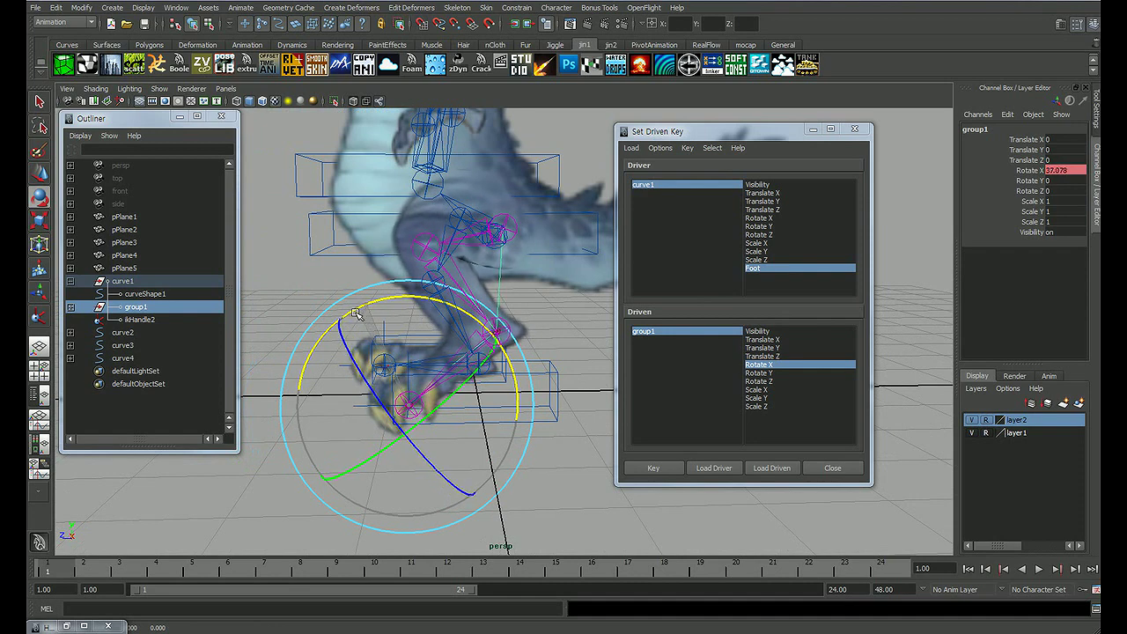
pyautogui.click(1061, 170)
pyautogui.write('40')
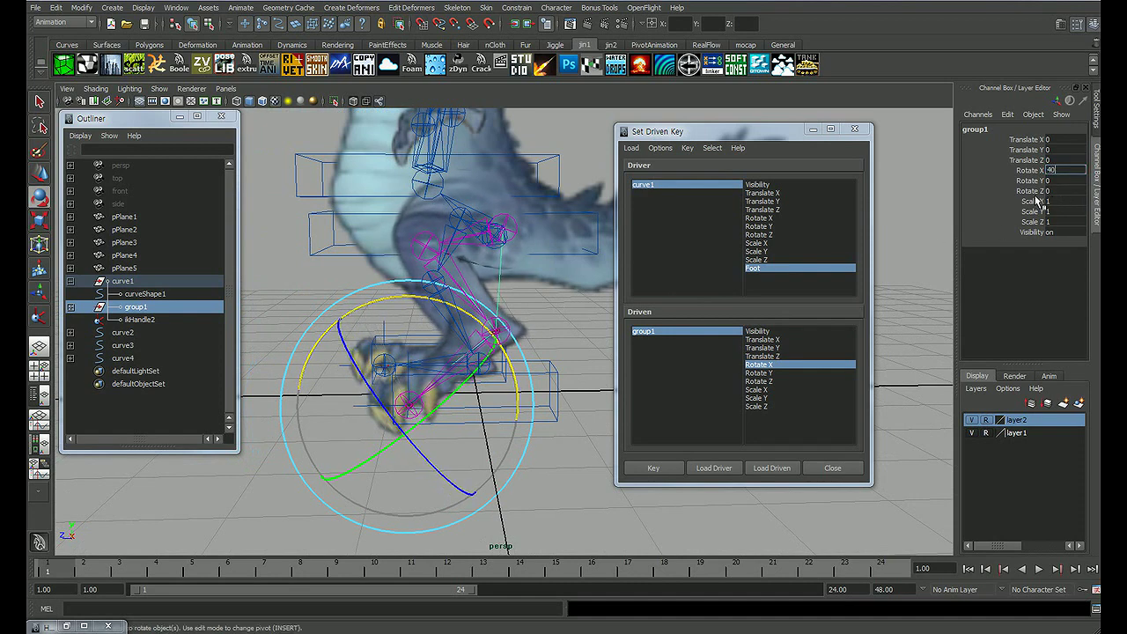
pyautogui.press('Return')
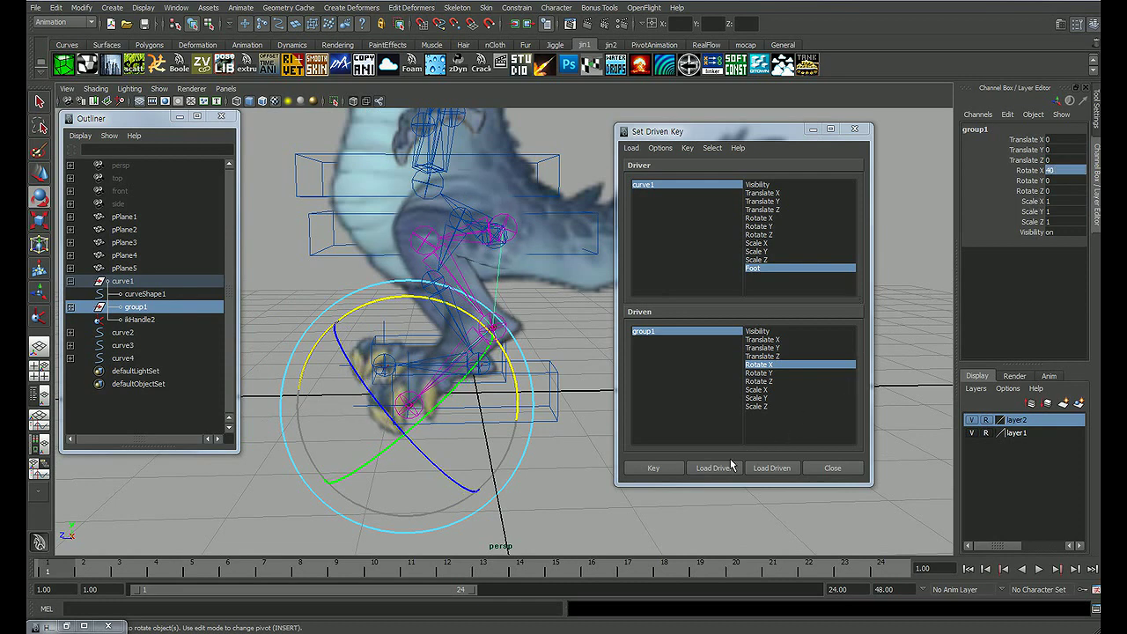
pyautogui.click(665, 471)
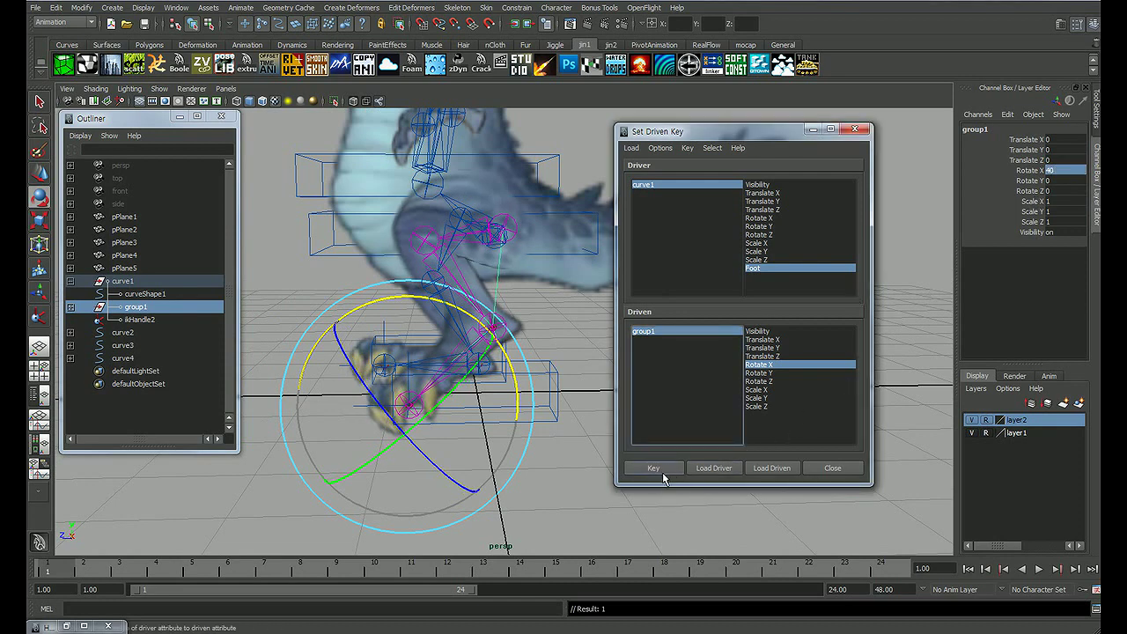
# Step: Close Set Driven Key and slide curve1's Foot back to 0 to test the roll
pyautogui.keyDown('alt'); pyautogui.moveTo(473, 428); pyautogui.dragTo(475, 432); pyautogui.keyUp('alt')
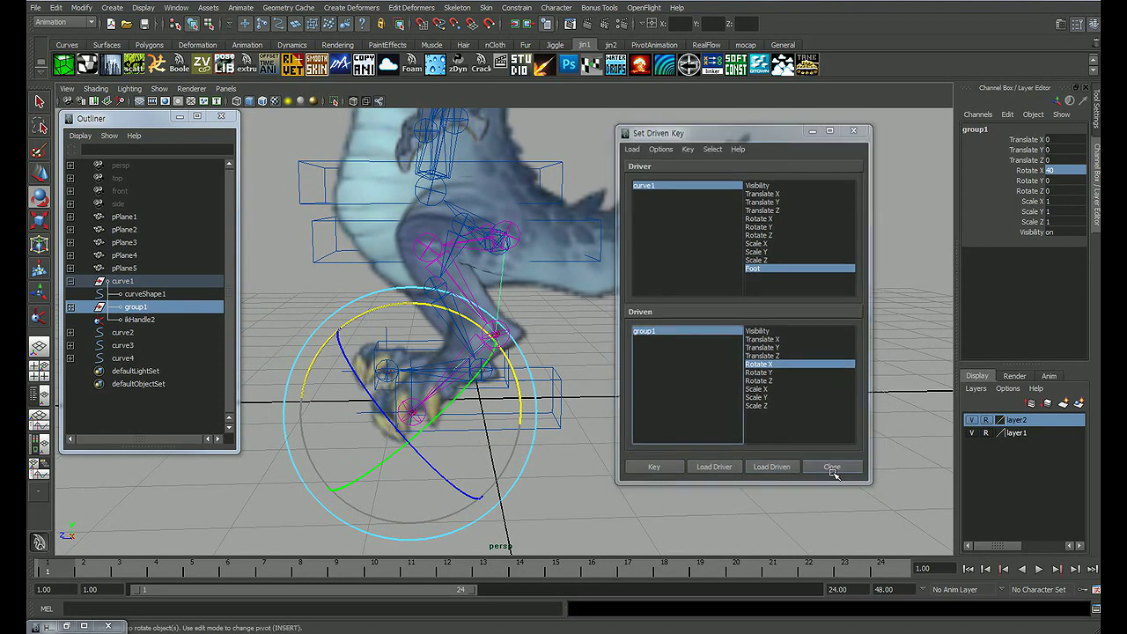
pyautogui.click(833, 473)
pyautogui.moveTo(775, 441)
pyautogui.keyDown('alt'); pyautogui.mouseDown()
pyautogui.moveTo(625, 438)
pyautogui.moveTo(624, 390)
pyautogui.mouseUp(); pyautogui.keyUp('alt')
pyautogui.press('Up')
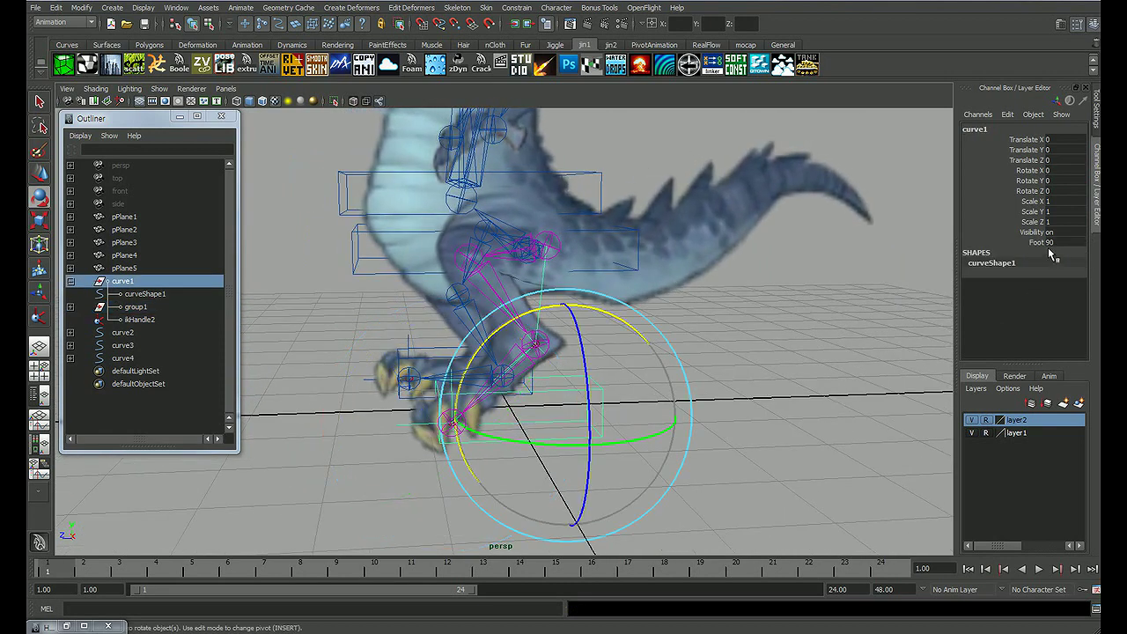
pyautogui.click(1039, 243)
pyautogui.moveTo(793, 278)
pyautogui.mouseDown(button='middle')
pyautogui.moveTo(204, 361)
pyautogui.moveTo(491, 364)
pyautogui.mouseUp(button='middle')
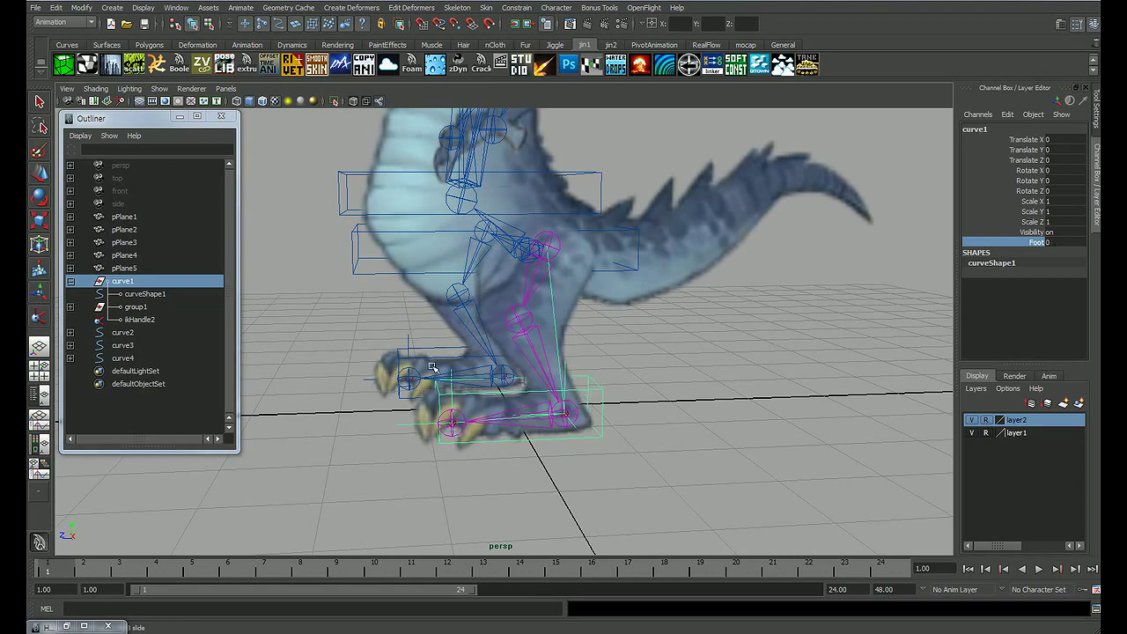
pyautogui.moveTo(432, 366)
pyautogui.keyDown('alt'); pyautogui.mouseDown()
pyautogui.moveTo(748, 345)
pyautogui.moveTo(671, 330)
pyautogui.moveTo(705, 353)
pyautogui.mouseUp(); pyautogui.keyUp('alt')
pyautogui.press('q')
pyautogui.click(705, 353)
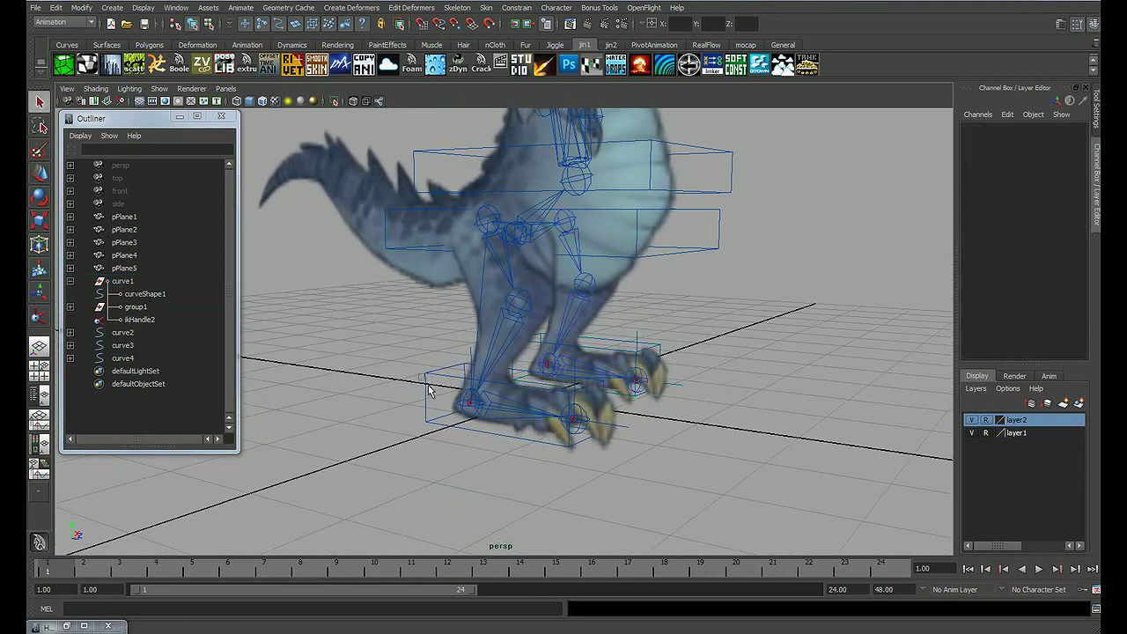
# Step: In Set Driven Key, load curve2's Foot as driver and group2's Rotate X as driven
pyautogui.click(429, 390)
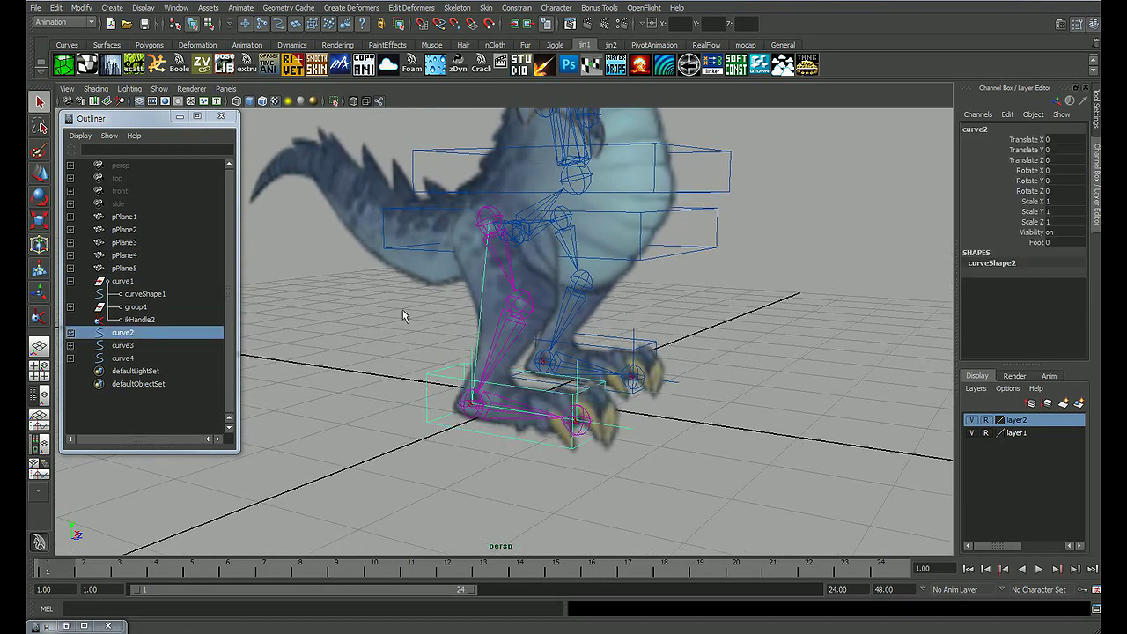
pyautogui.click(241, 7)
pyautogui.click(396, 71)
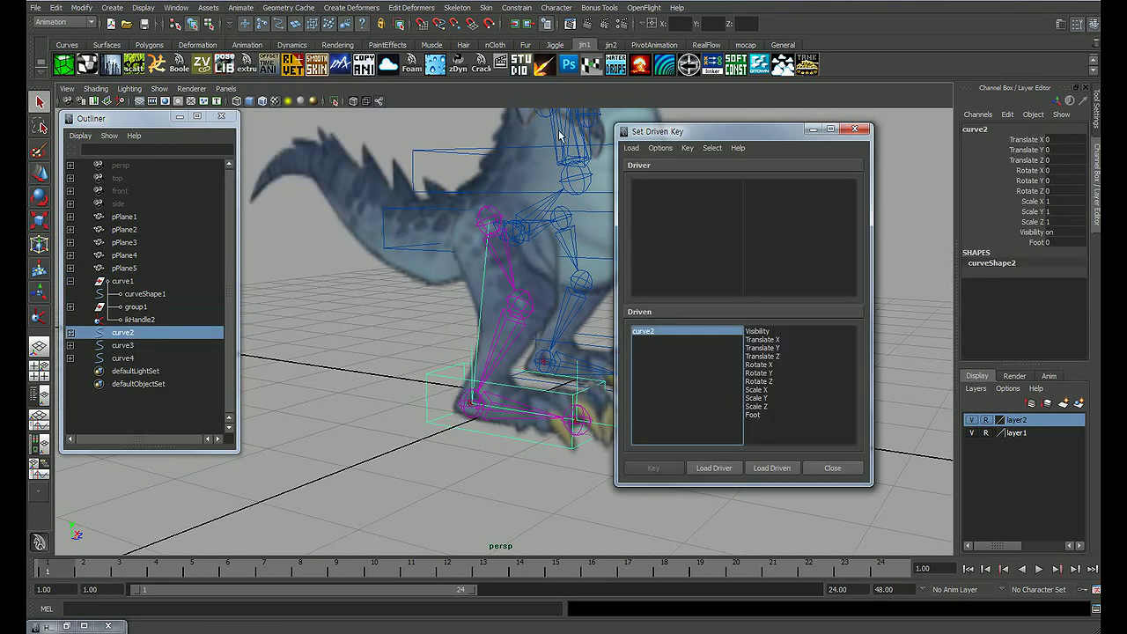
pyautogui.keyDown('alt'); pyautogui.moveTo(359, 267); pyautogui.dragTo(474, 273); pyautogui.keyUp('alt')
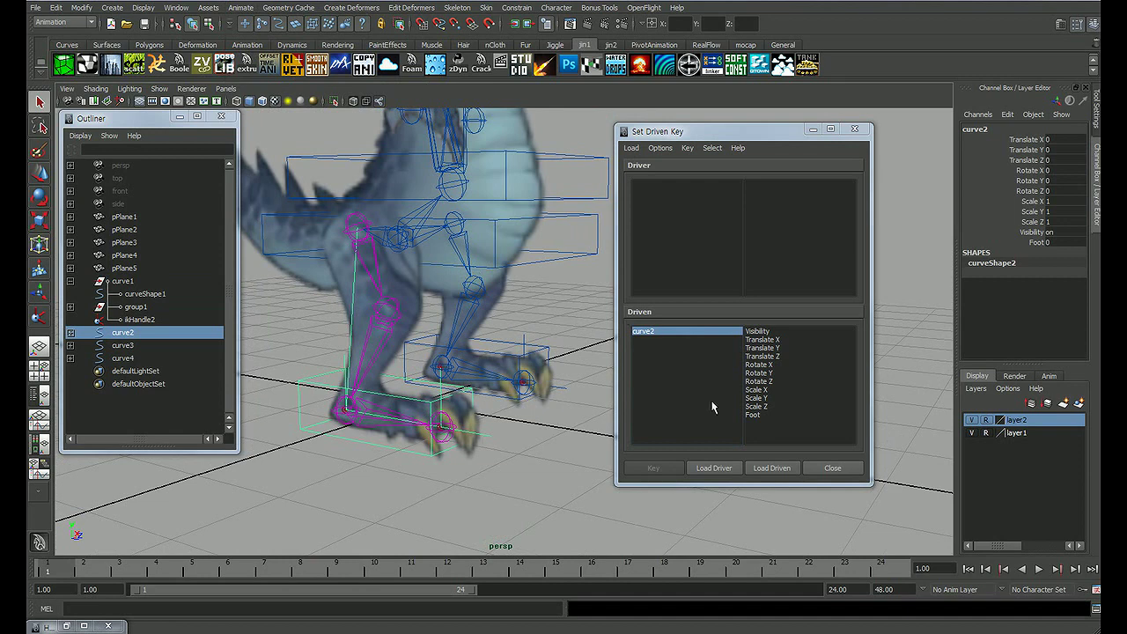
pyautogui.click(714, 468)
pyautogui.click(755, 268)
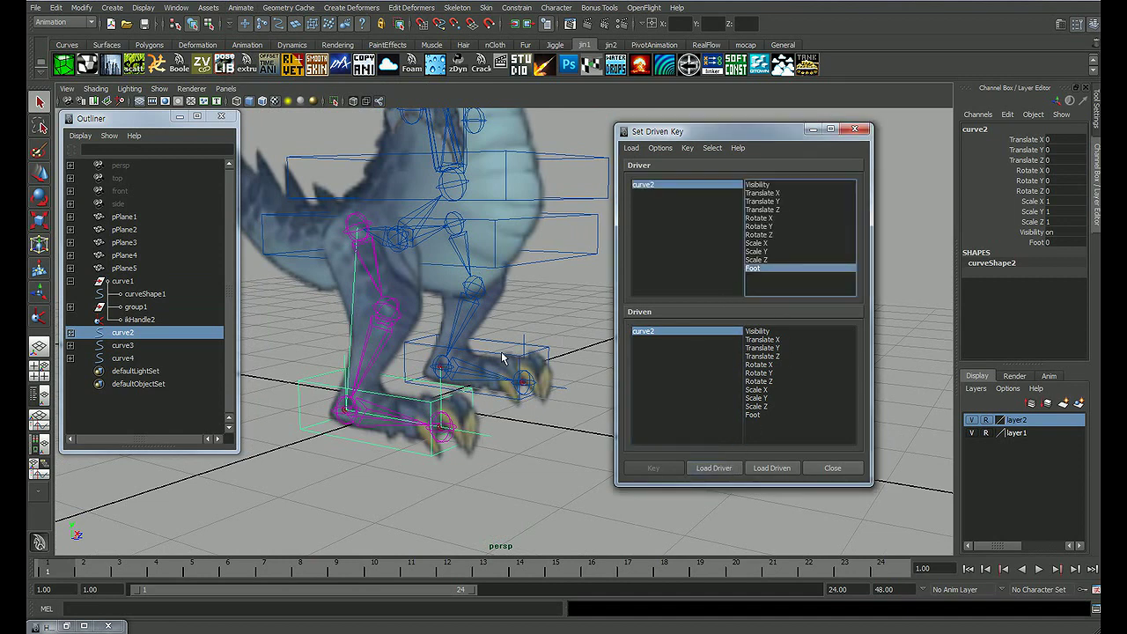
pyautogui.keyDown('alt'); pyautogui.moveTo(502, 356); pyautogui.dragTo(445, 361); pyautogui.keyUp('alt')
pyautogui.click(71, 333)
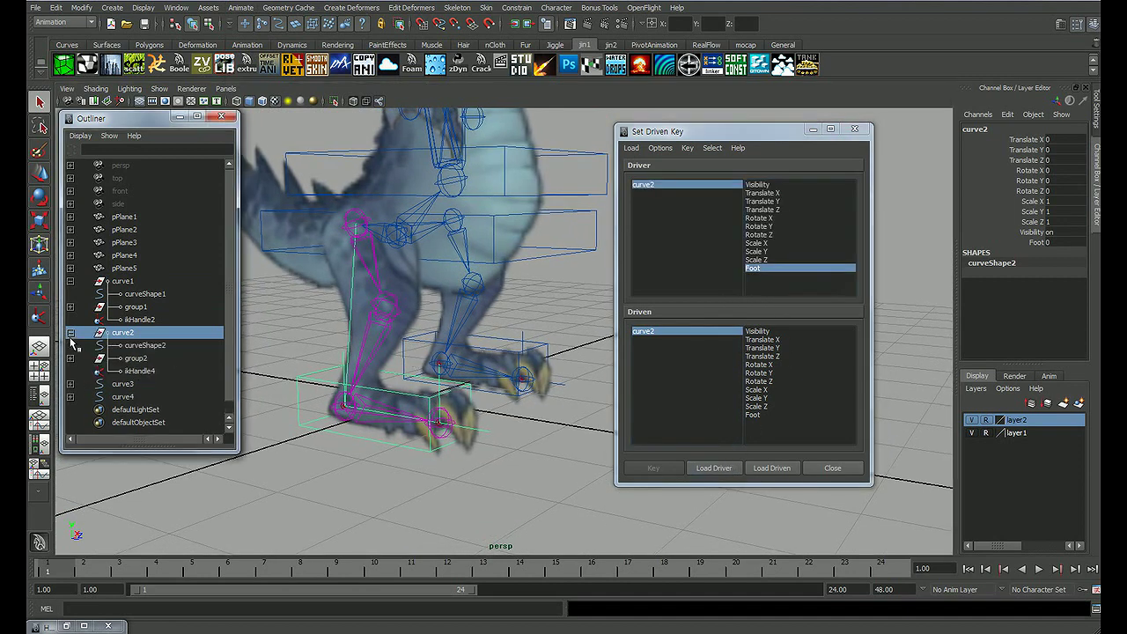
pyautogui.click(136, 358)
pyautogui.click(772, 472)
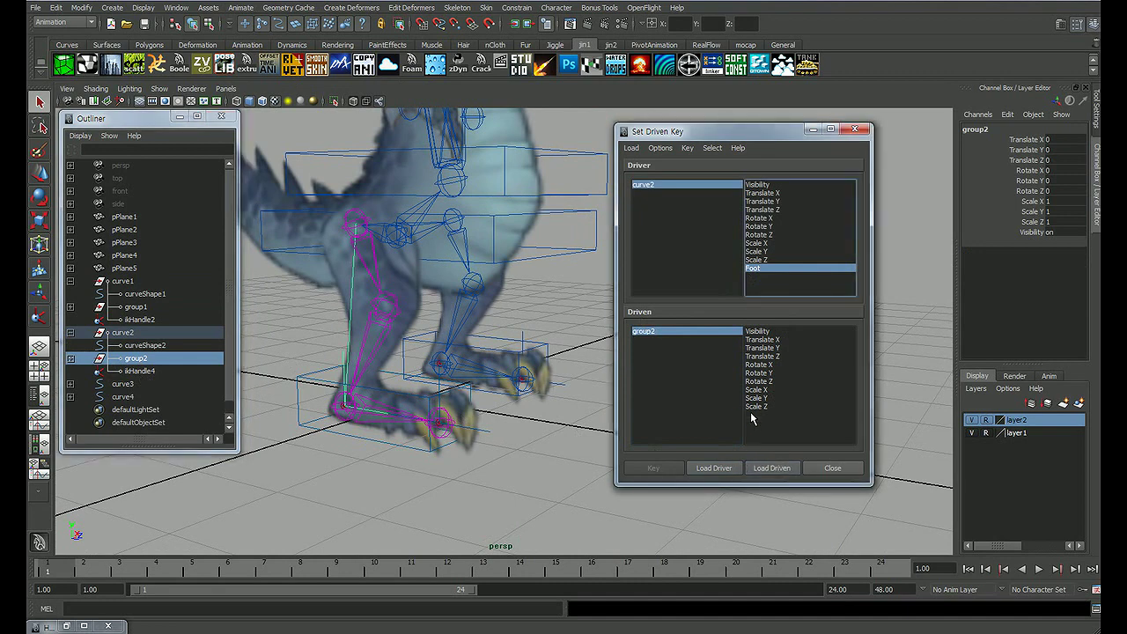
pyautogui.keyDown('alt'); pyautogui.moveTo(445, 385); pyautogui.dragTo(440, 385, button='middle'); pyautogui.keyUp('alt')
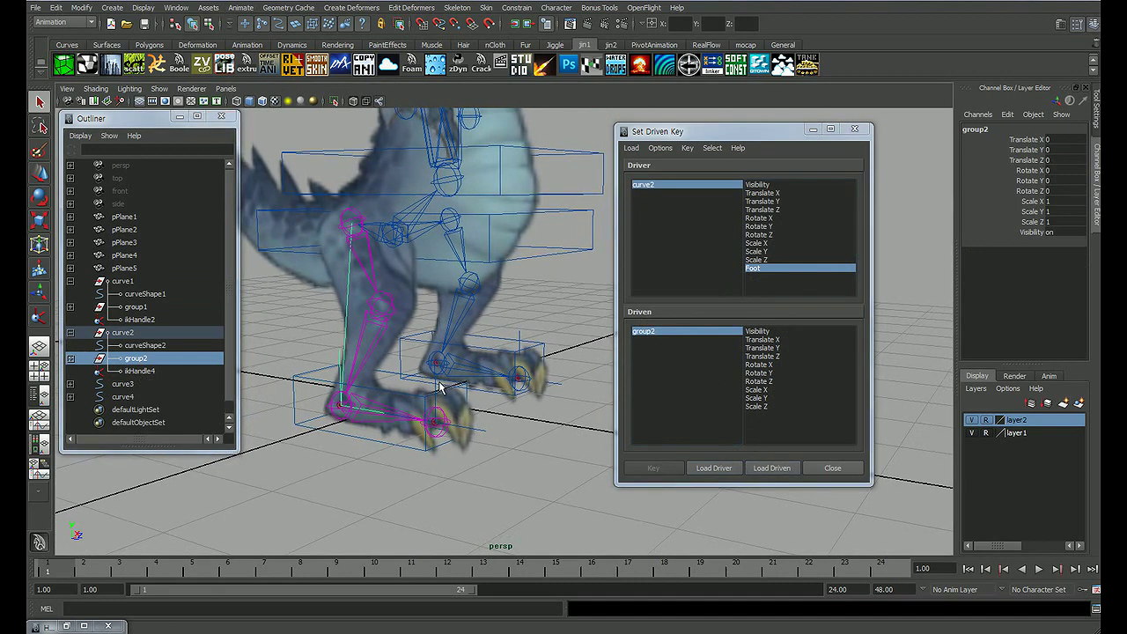
pyautogui.press('e')
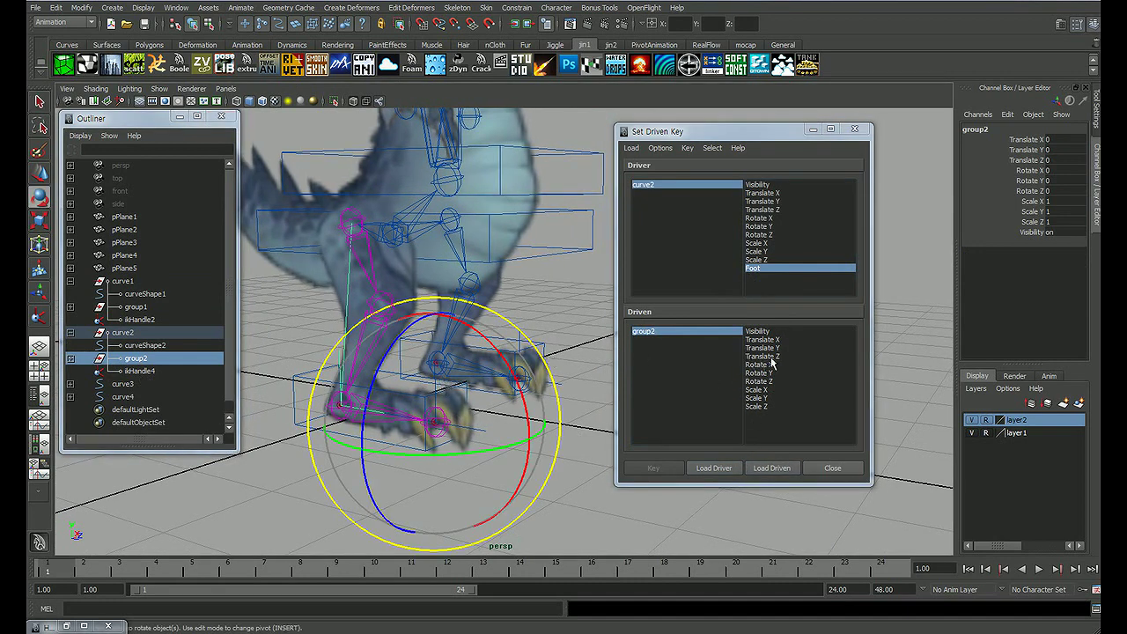
pyautogui.click(759, 365)
# Step: Key Rotate X 0 at Foot 0, then Rotate X 40 at Foot 90
pyautogui.click(656, 468)
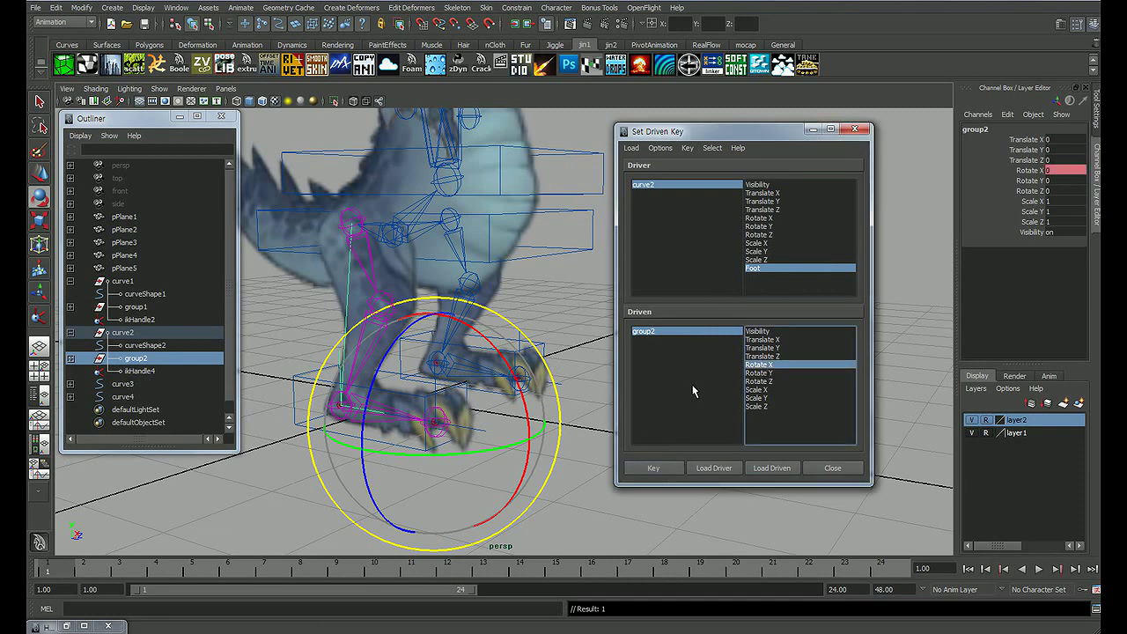
pyautogui.click(645, 185)
pyautogui.click(1057, 243)
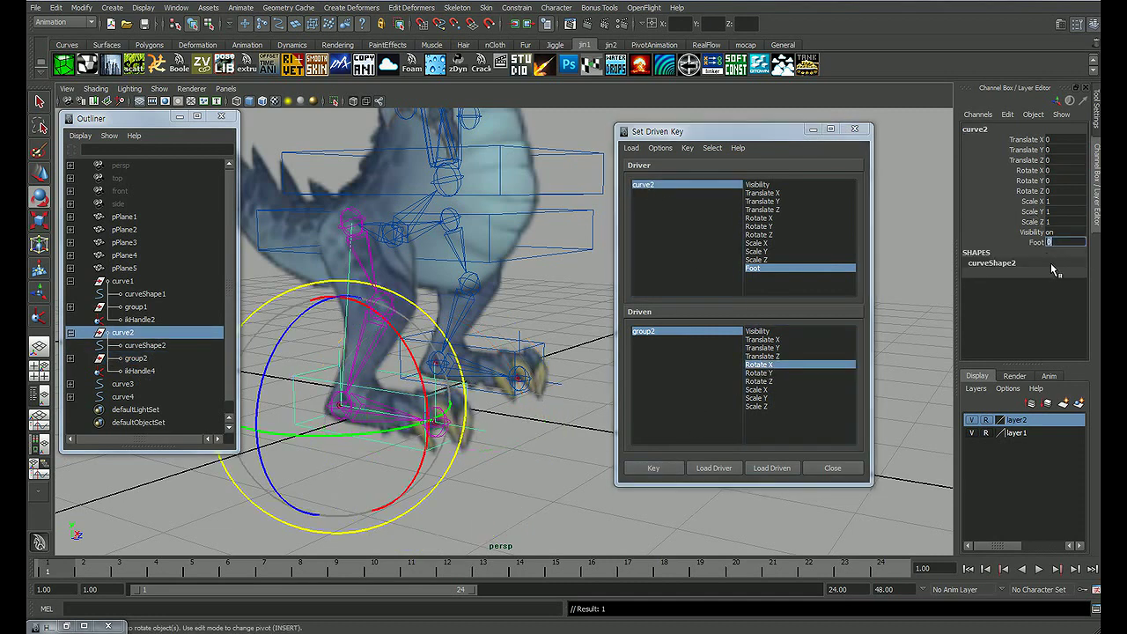
pyautogui.write('90')
pyautogui.press('Return')
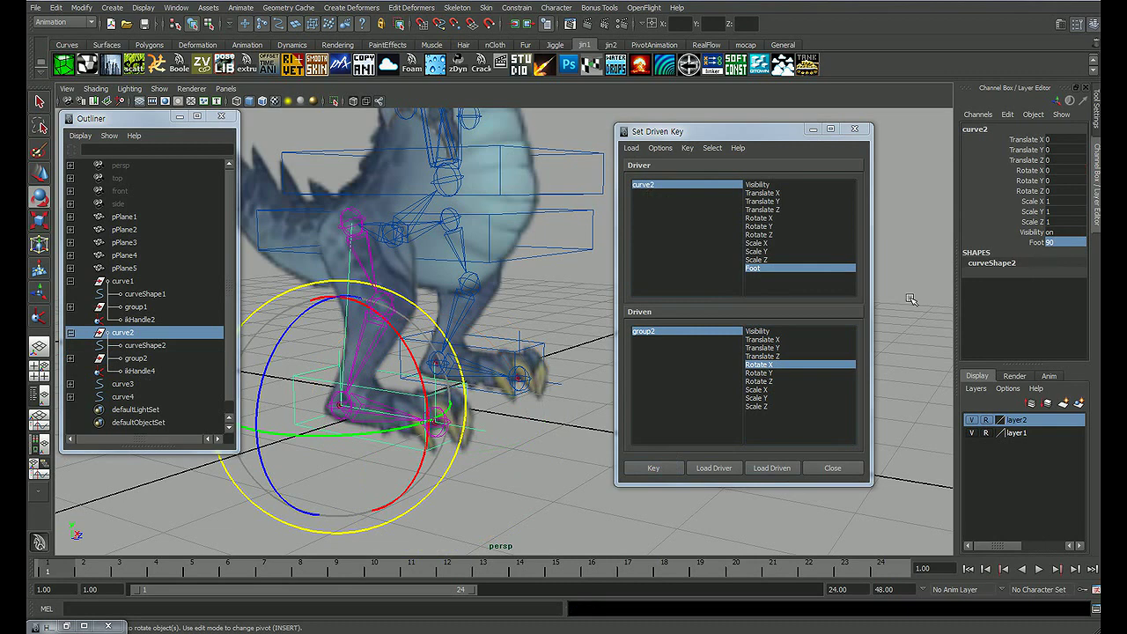
pyautogui.click(644, 332)
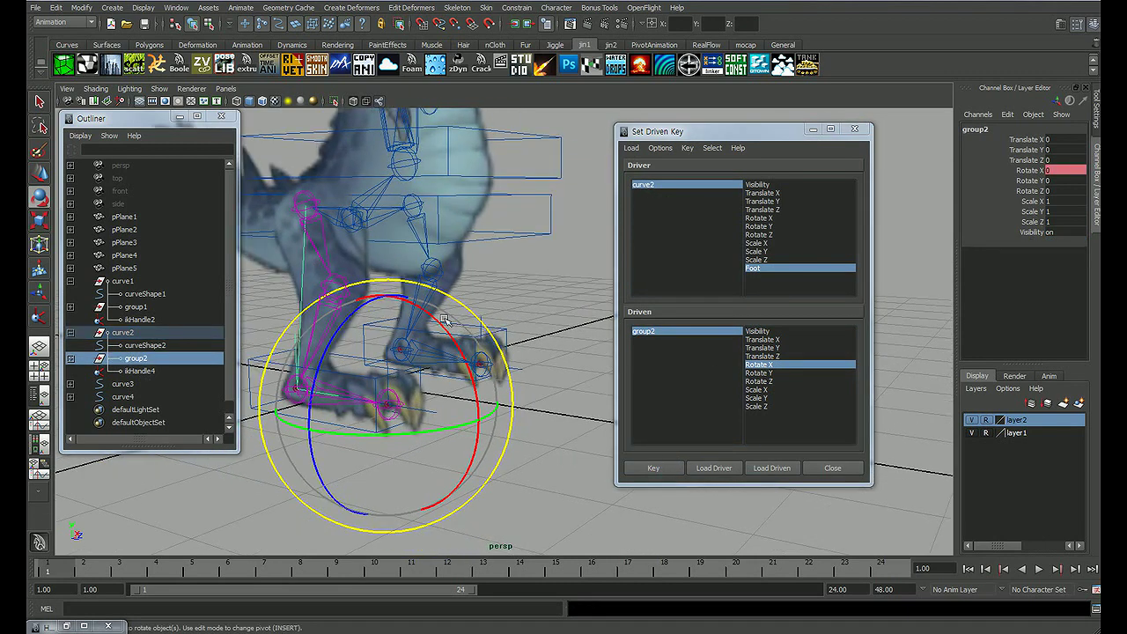
pyautogui.moveTo(451, 340); pyautogui.dragTo(444, 374)
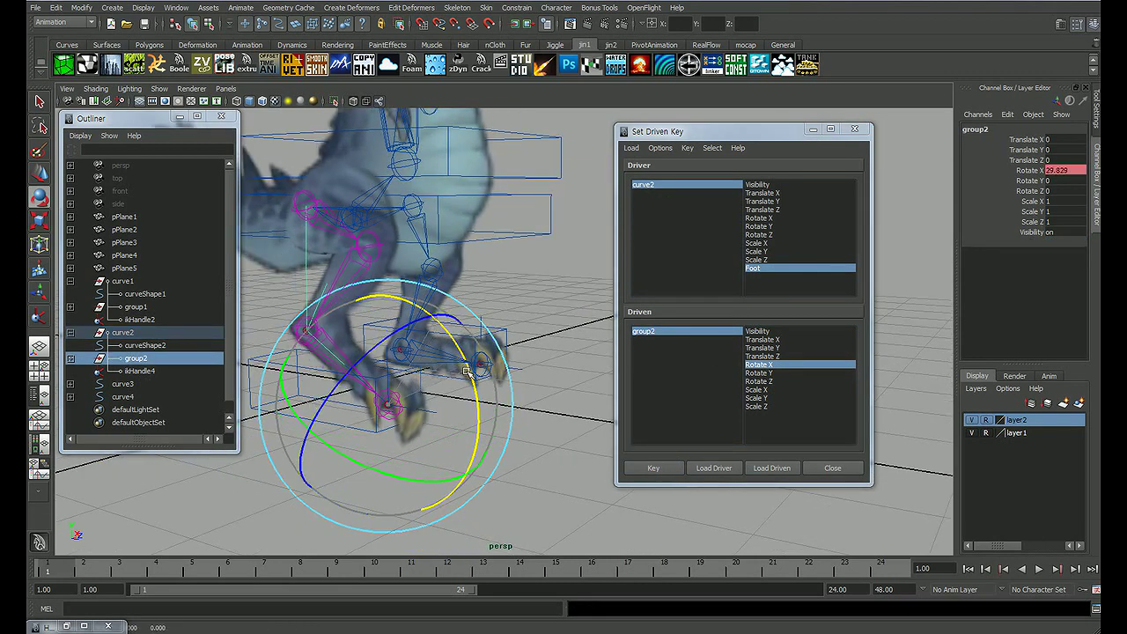
pyautogui.click(1061, 170)
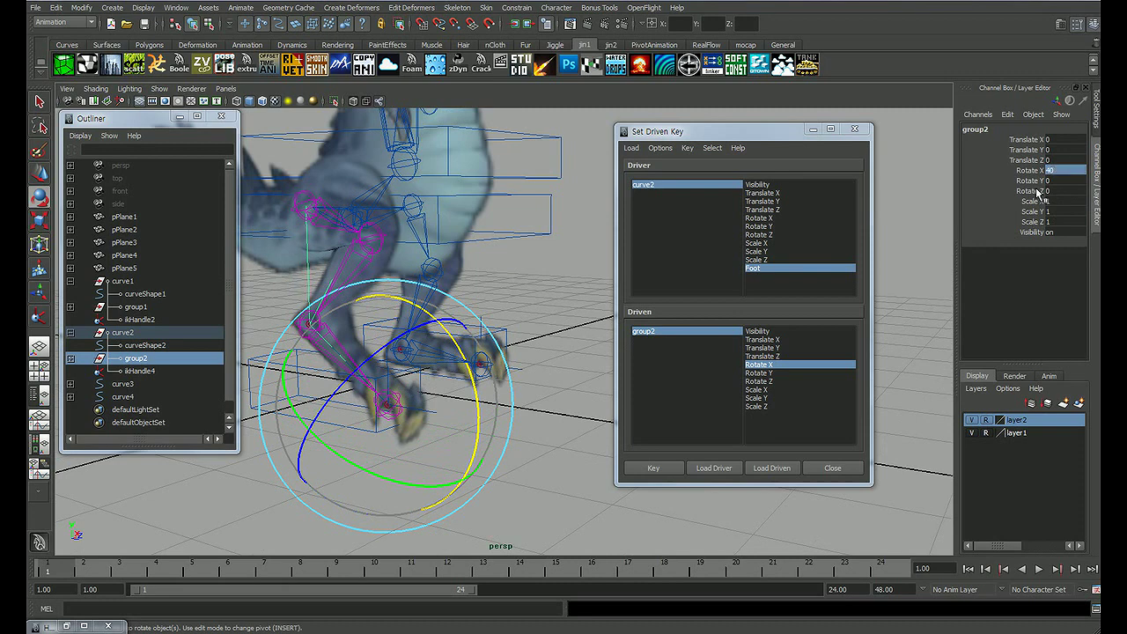
pyautogui.write('40')
pyautogui.press('Return')
pyautogui.click(658, 468)
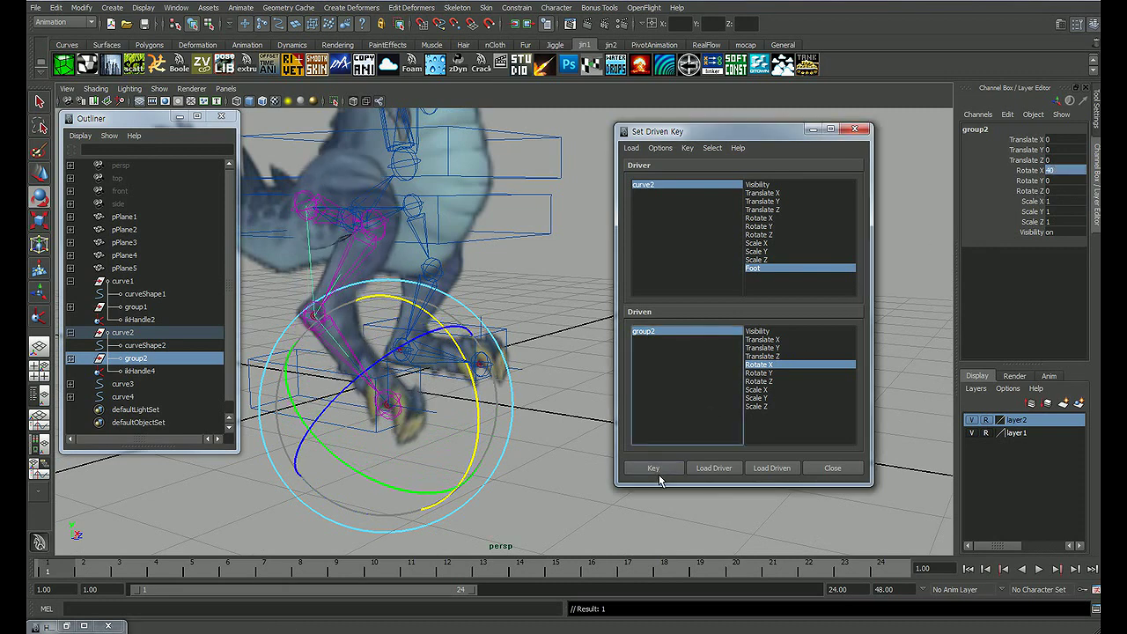
# Step: Close Set Driven Key and slide curve2's Foot back to 0, flattening the foot
pyautogui.click(832, 467)
pyautogui.keyDown('alt'); pyautogui.moveTo(642, 428); pyautogui.dragTo(725, 395); pyautogui.keyUp('alt')
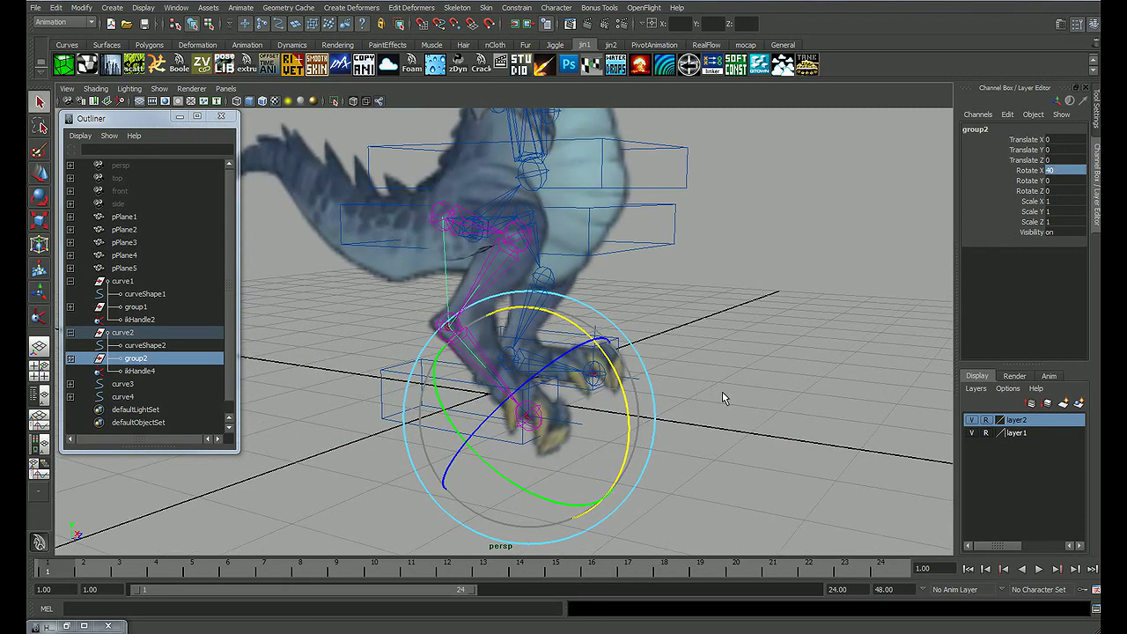
pyautogui.click(490, 375)
pyautogui.click(1037, 242)
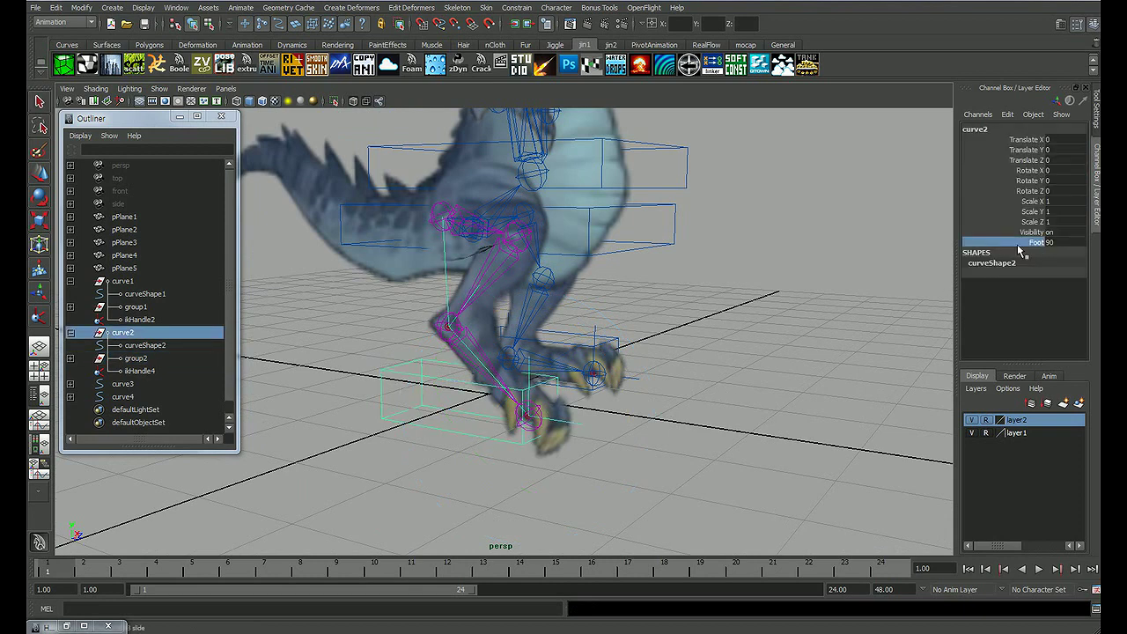
pyautogui.moveTo(751, 279)
pyautogui.mouseDown(button='middle')
pyautogui.moveTo(561, 341)
pyautogui.moveTo(810, 348)
pyautogui.mouseUp(button='middle')
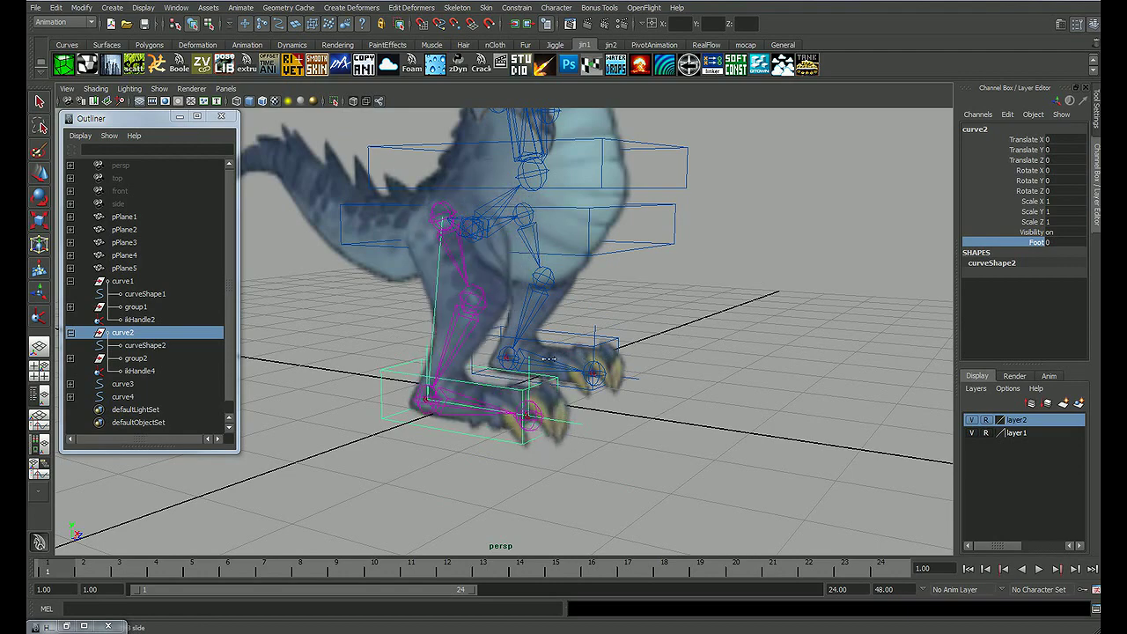
pyautogui.moveTo(748, 342)
pyautogui.keyDown('alt'); pyautogui.mouseDown()
pyautogui.moveTo(478, 335)
pyautogui.moveTo(553, 388)
pyautogui.moveTo(753, 382)
pyautogui.moveTo(562, 393)
pyautogui.moveTo(628, 453)
pyautogui.moveTo(674, 428)
pyautogui.moveTo(661, 431)
pyautogui.moveTo(737, 420)
pyautogui.moveTo(563, 408)
pyautogui.moveTo(601, 416)
pyautogui.moveTo(643, 405)
pyautogui.moveTo(660, 387)
pyautogui.moveTo(650, 378)
pyautogui.moveTo(671, 370)
pyautogui.mouseUp(); pyautogui.keyUp('alt')
# Step: Test-move the curve3 leg control, then undo the move
pyautogui.click(750, 387)
pyautogui.scroll(-5, 564, 408)
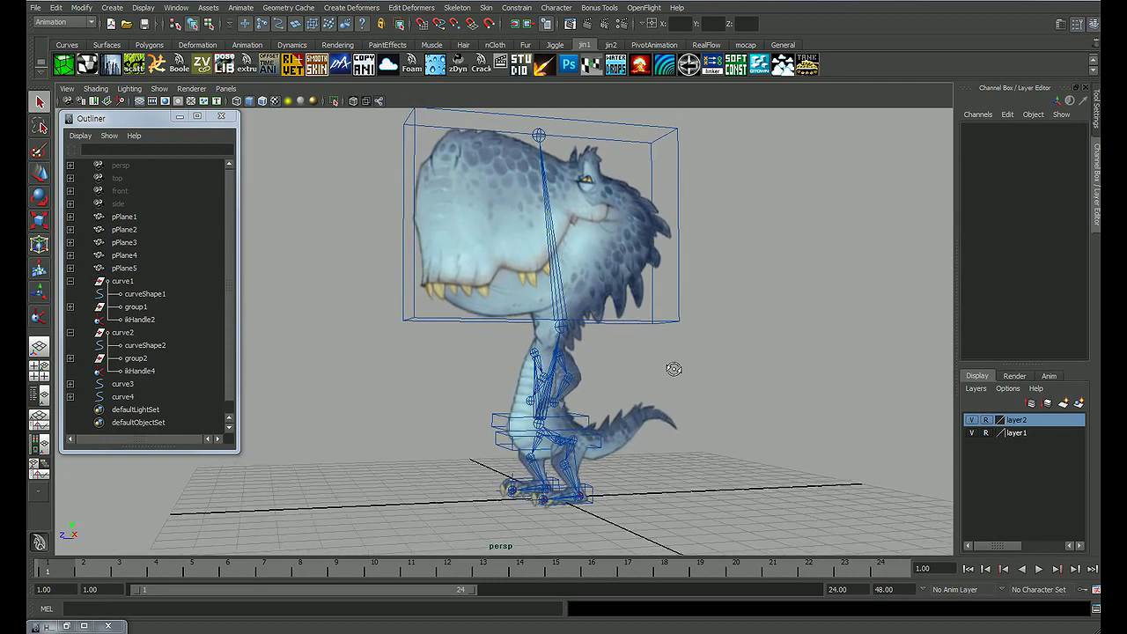
pyautogui.moveTo(516, 441); pyautogui.dragTo(481, 451)
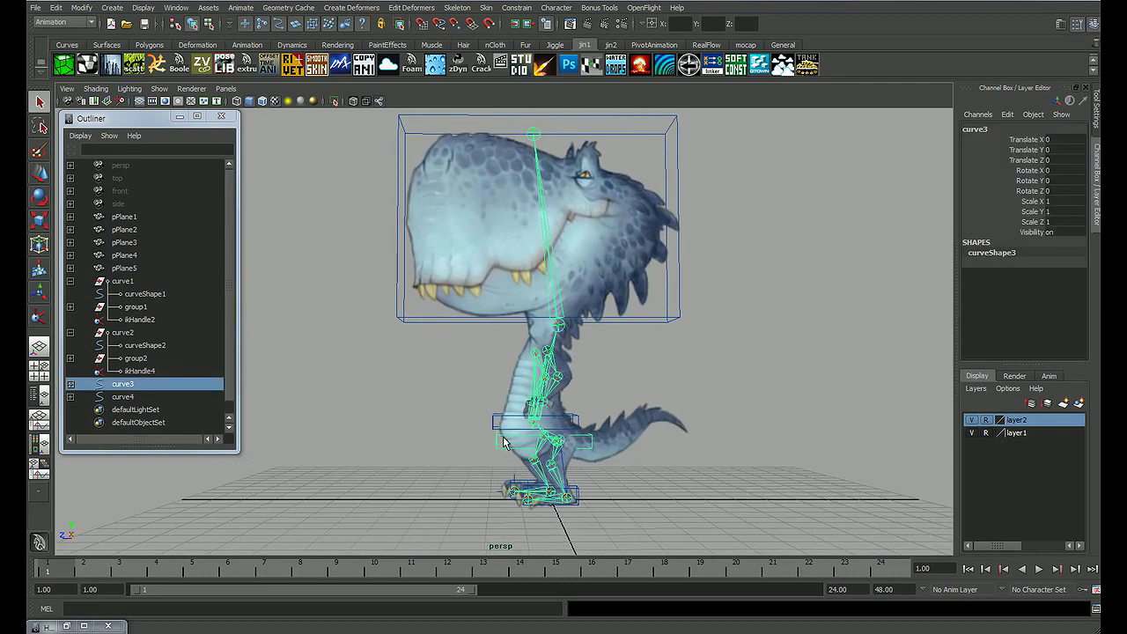
pyautogui.press('w')
pyautogui.moveTo(553, 446); pyautogui.dragTo(555, 450)
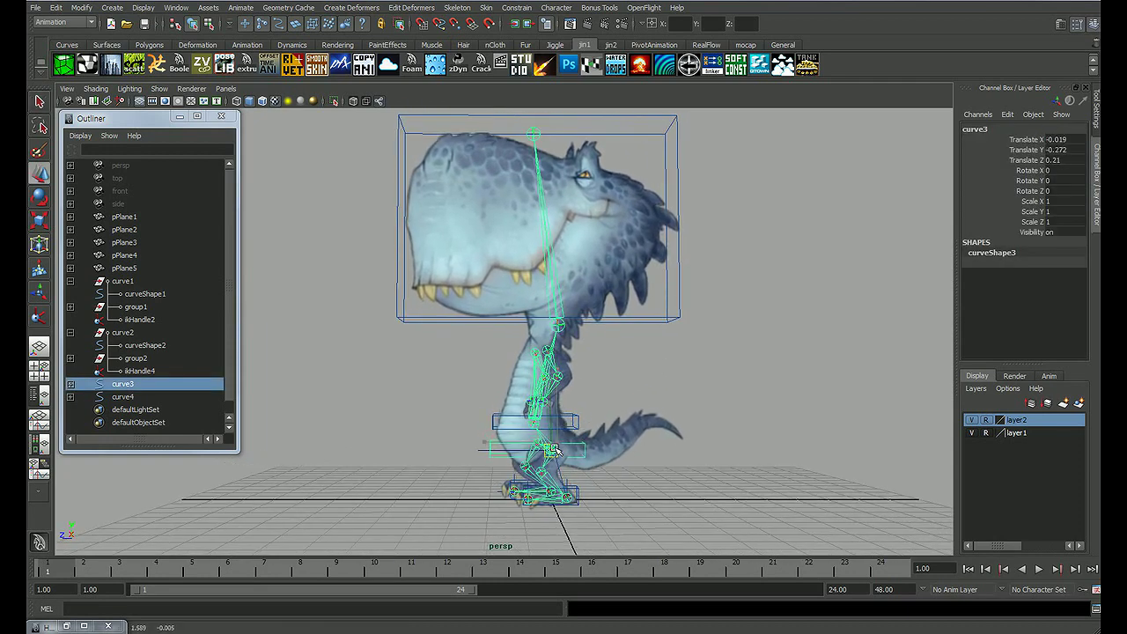
pyautogui.hotkey('ctrl', 'z')
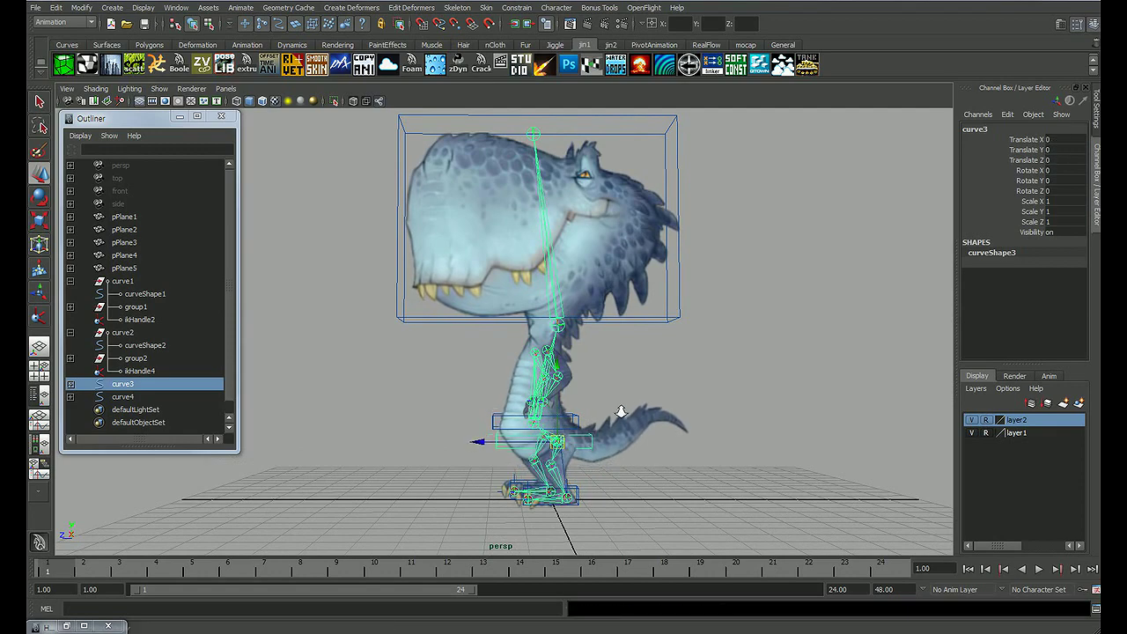
pyautogui.keyDown('alt'); pyautogui.moveTo(621, 412); pyautogui.dragTo(638, 411, button='right'); pyautogui.keyUp('alt')
pyautogui.moveTo(639, 411)
pyautogui.keyDown('alt'); pyautogui.mouseDown()
pyautogui.moveTo(654, 412)
pyautogui.moveTo(636, 366)
pyautogui.moveTo(509, 368)
pyautogui.mouseUp(); pyautogui.keyUp('alt')
pyautogui.press('q')
pyautogui.click(637, 366)
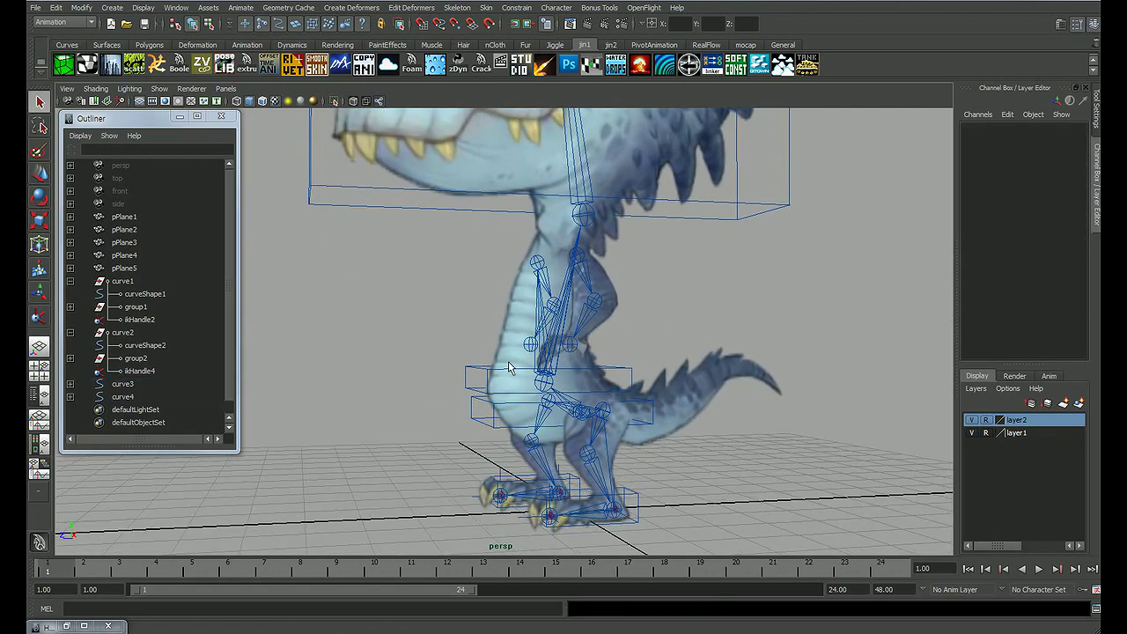
# Step: Parent curve4 under curve3 with P and test by moving curve3
pyautogui.click(460, 378)
pyautogui.keyDown('shift'); pyautogui.click(470, 412); pyautogui.keyUp('shift')
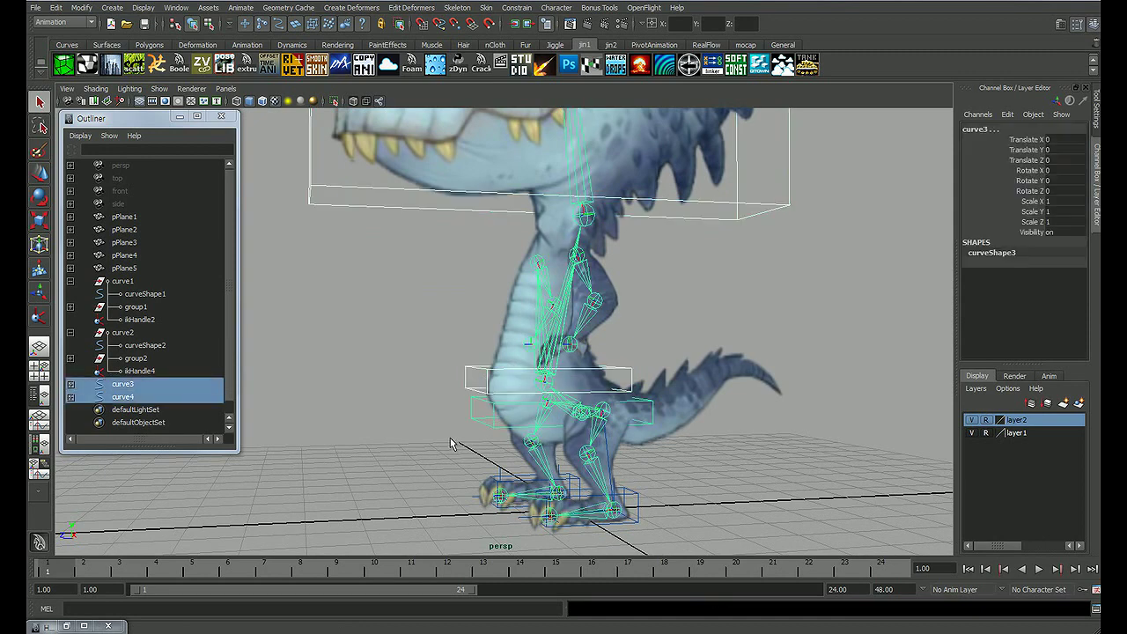
pyautogui.press('p')
pyautogui.click(464, 430)
pyautogui.keyDown('alt'); pyautogui.moveTo(463, 428); pyautogui.dragTo(470, 432); pyautogui.keyUp('alt')
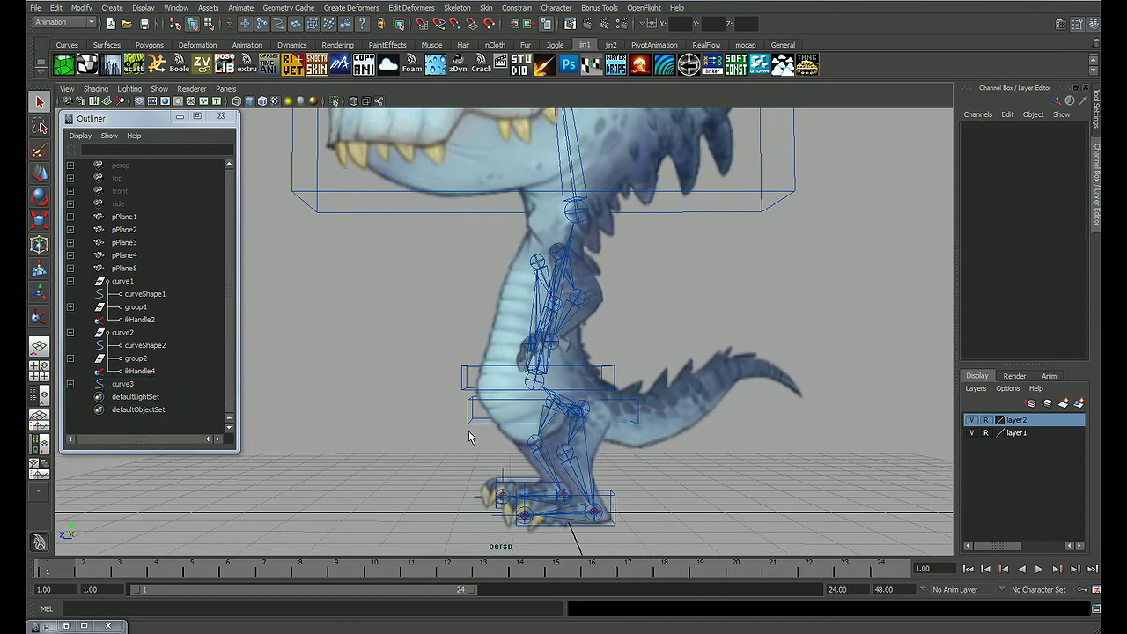
pyautogui.click(476, 438)
pyautogui.press('w')
pyautogui.moveTo(574, 412)
pyautogui.mouseDown()
pyautogui.moveTo(579, 432)
pyautogui.moveTo(571, 423)
pyautogui.mouseUp()
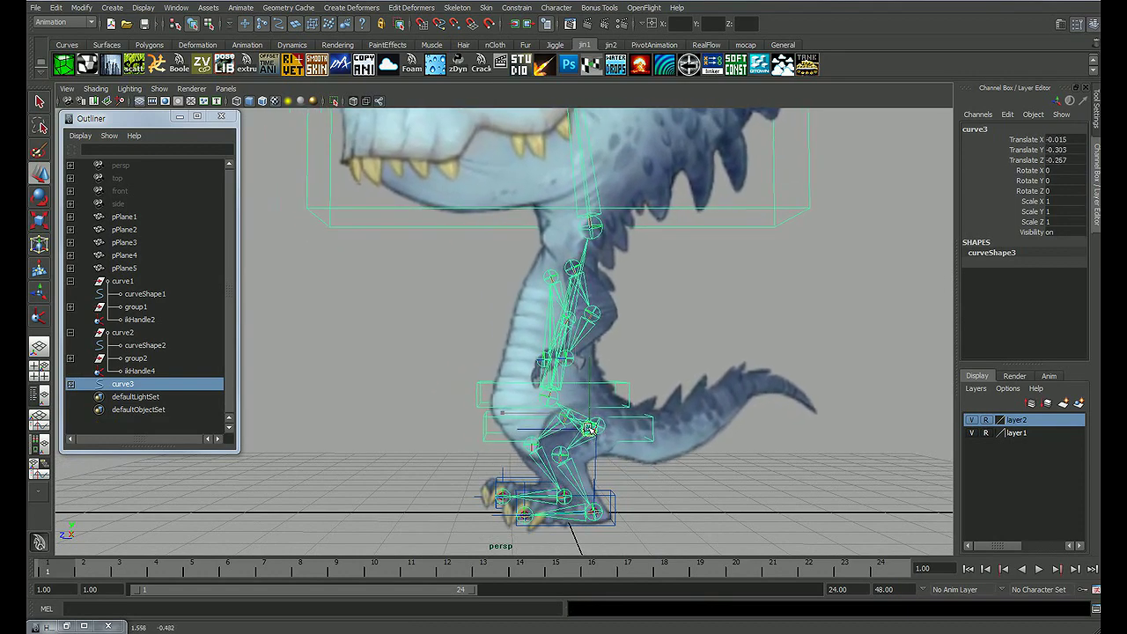
# Step: Switch to the side view framing the whole dinosaur
pyautogui.scroll(-2, 571, 423)
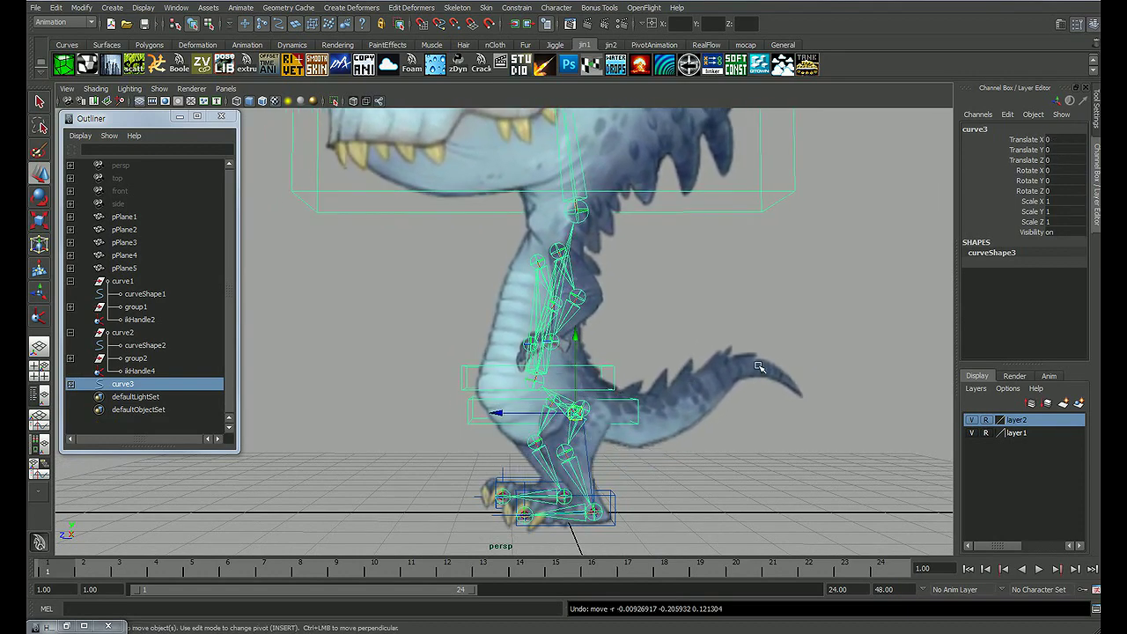
pyautogui.click(799, 337)
pyautogui.keyDown('alt'); pyautogui.moveTo(580, 379); pyautogui.dragTo(580, 412, button='middle'); pyautogui.keyUp('alt')
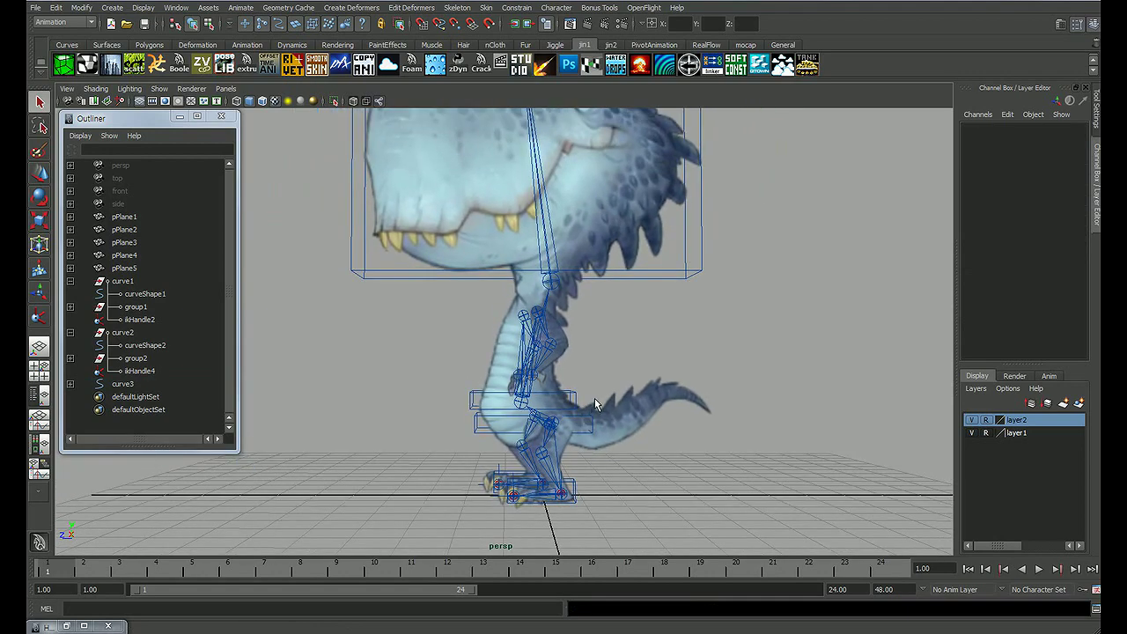
pyautogui.moveTo(612, 376)
pyautogui.keyDown('alt'); pyautogui.mouseDown()
pyautogui.moveTo(624, 373)
pyautogui.moveTo(570, 399)
pyautogui.mouseUp(); pyautogui.keyUp('alt')
pyautogui.moveTo(570, 399)
pyautogui.keyDown('alt'); pyautogui.mouseDown(button='right')
pyautogui.moveTo(625, 402)
pyautogui.moveTo(638, 350)
pyautogui.mouseUp(button='right'); pyautogui.keyUp('alt')
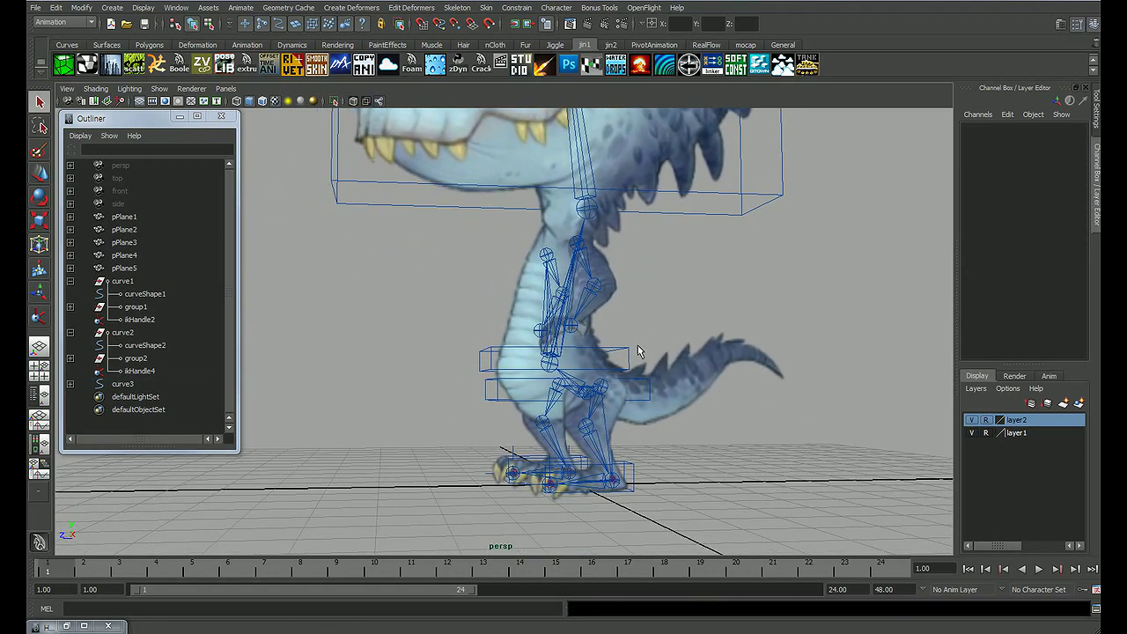
pyautogui.press('space')
pyautogui.press('space')
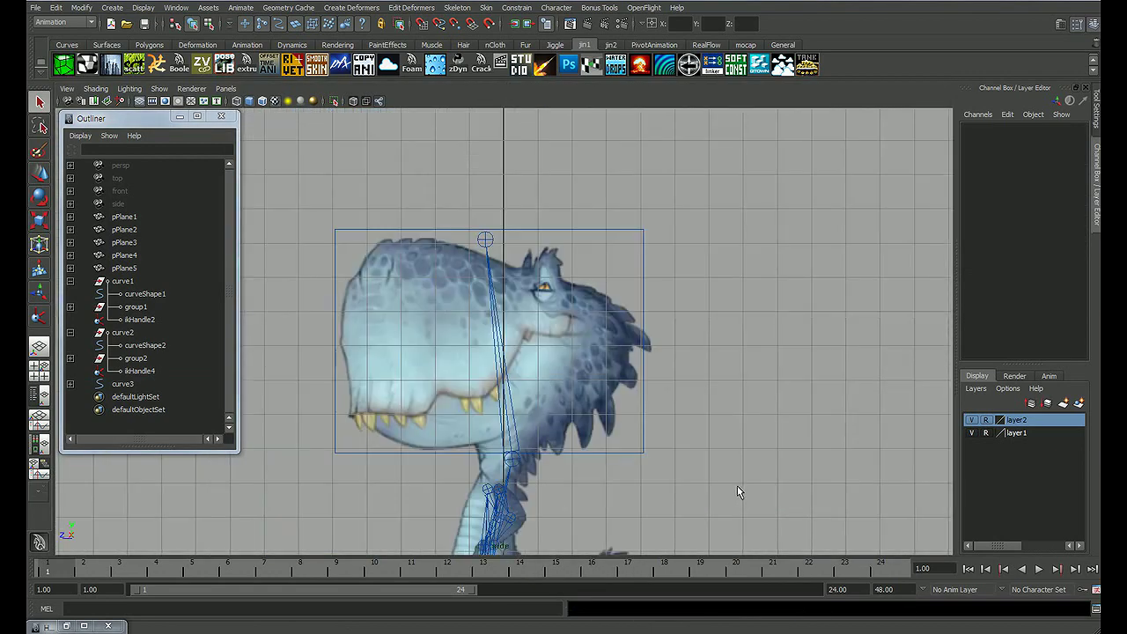
pyautogui.moveTo(737, 491)
pyautogui.keyDown('alt'); pyautogui.mouseDown(button='middle')
pyautogui.moveTo(790, 318)
pyautogui.moveTo(784, 353)
pyautogui.mouseUp(button='middle'); pyautogui.keyUp('alt')
pyautogui.keyDown('alt'); pyautogui.moveTo(784, 353); pyautogui.dragTo(628, 382, button='right'); pyautogui.keyUp('alt')
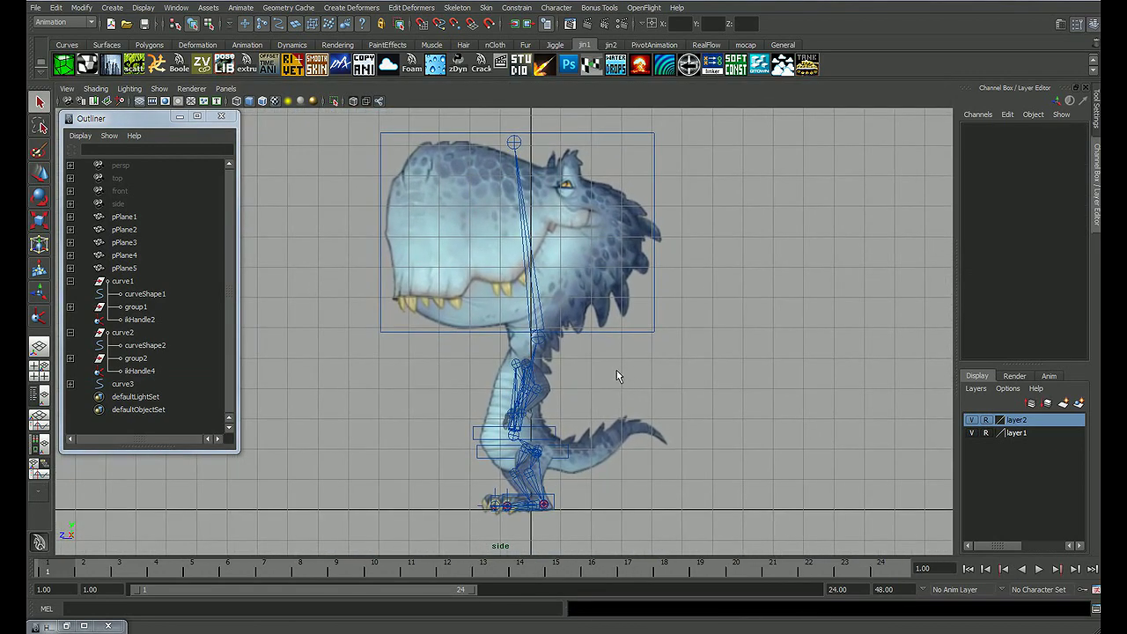
pyautogui.click(160, 89)
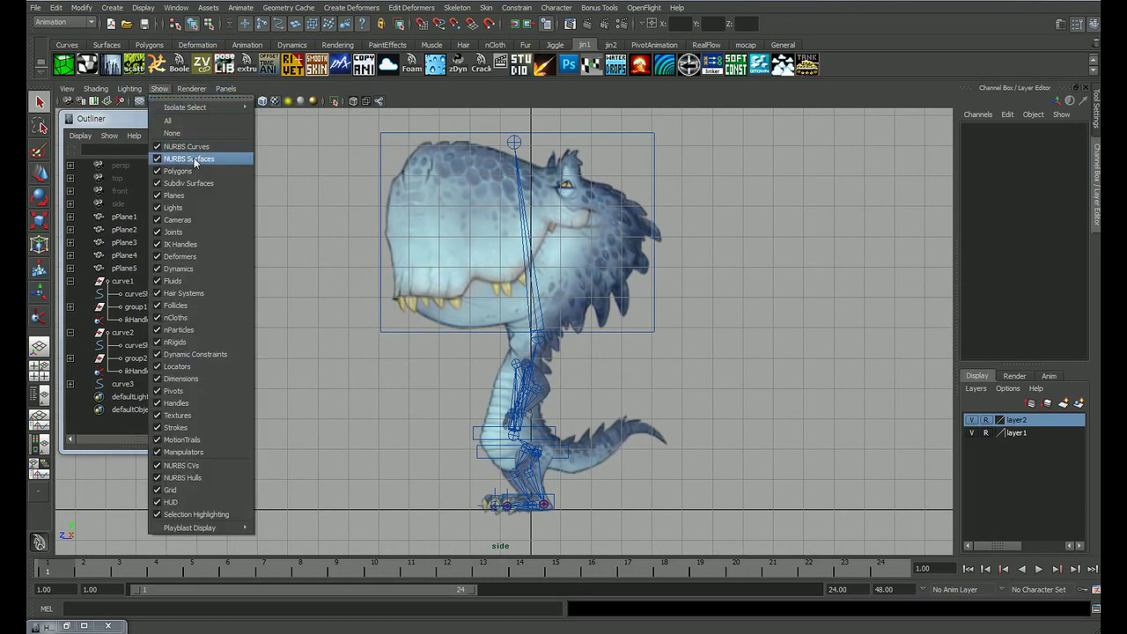
# Step: Hide IK handles and joints in the viewport's Show list
pyautogui.click(202, 257)
pyautogui.click(159, 89)
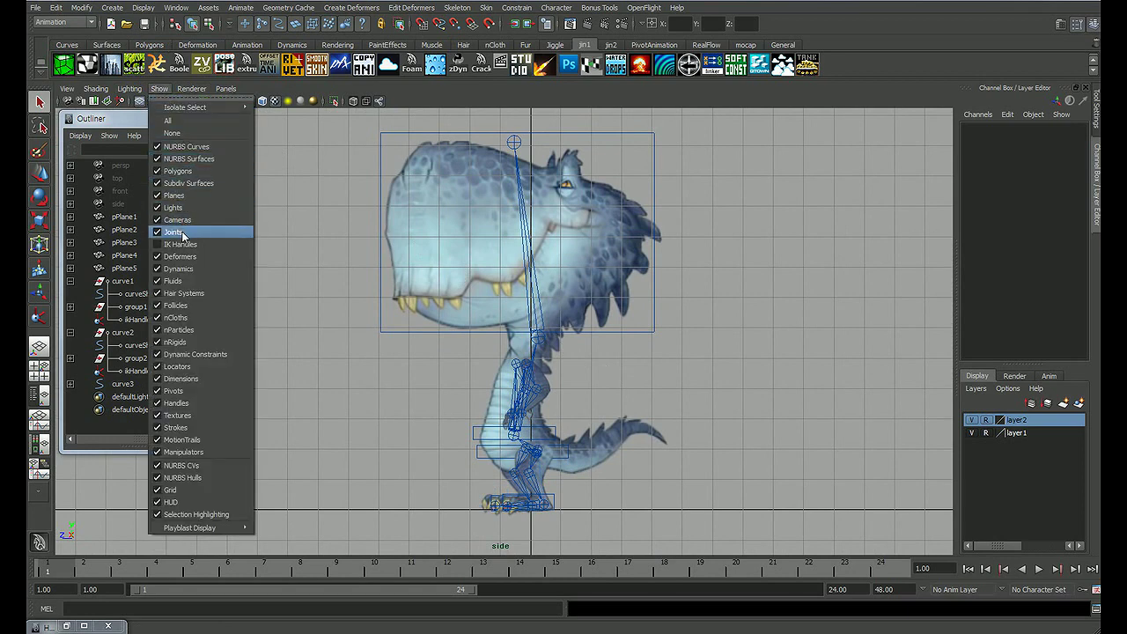
pyautogui.click(180, 231)
pyautogui.click(161, 94)
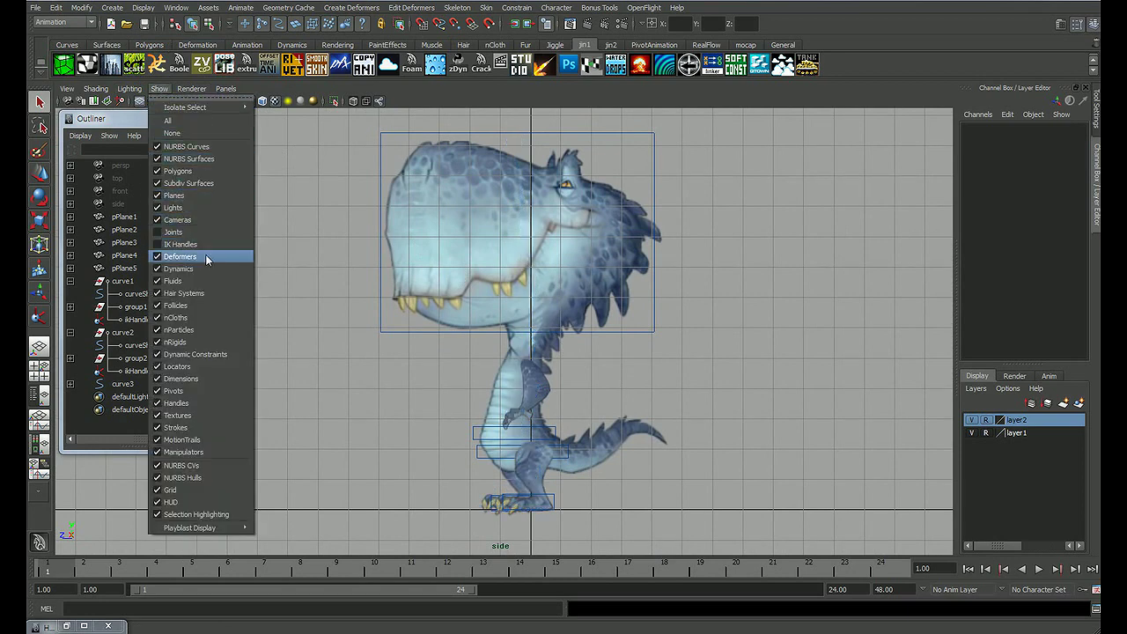
pyautogui.click(752, 330)
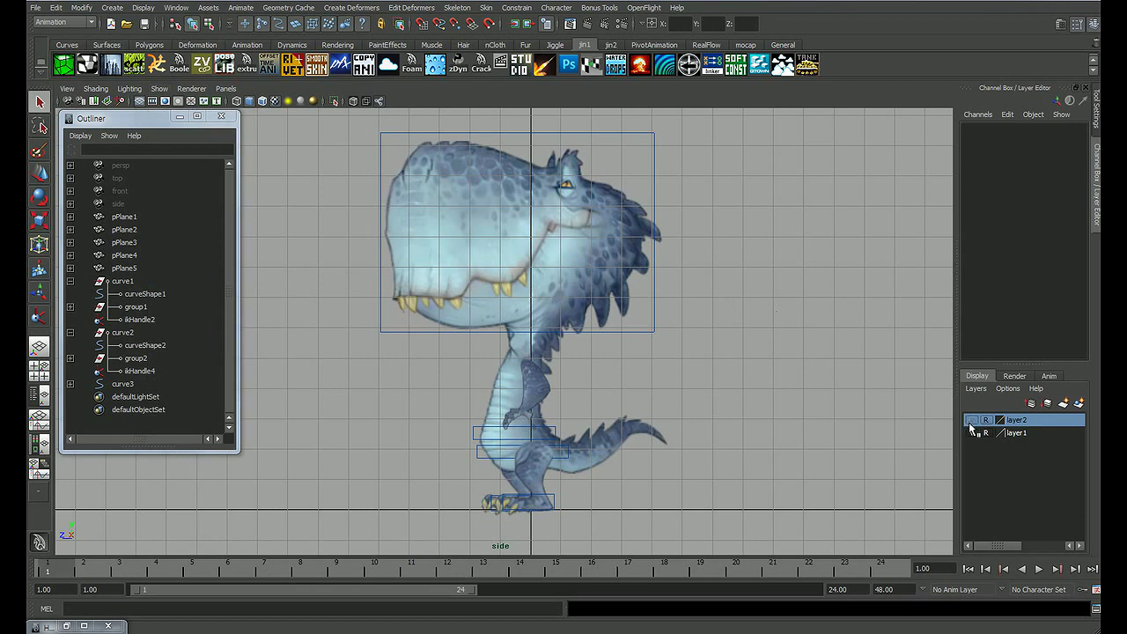
# Step: Toggle visibility of layer1 and layer2, leaving both hidden
pyautogui.moveTo(969, 422); pyautogui.dragTo(969, 433)
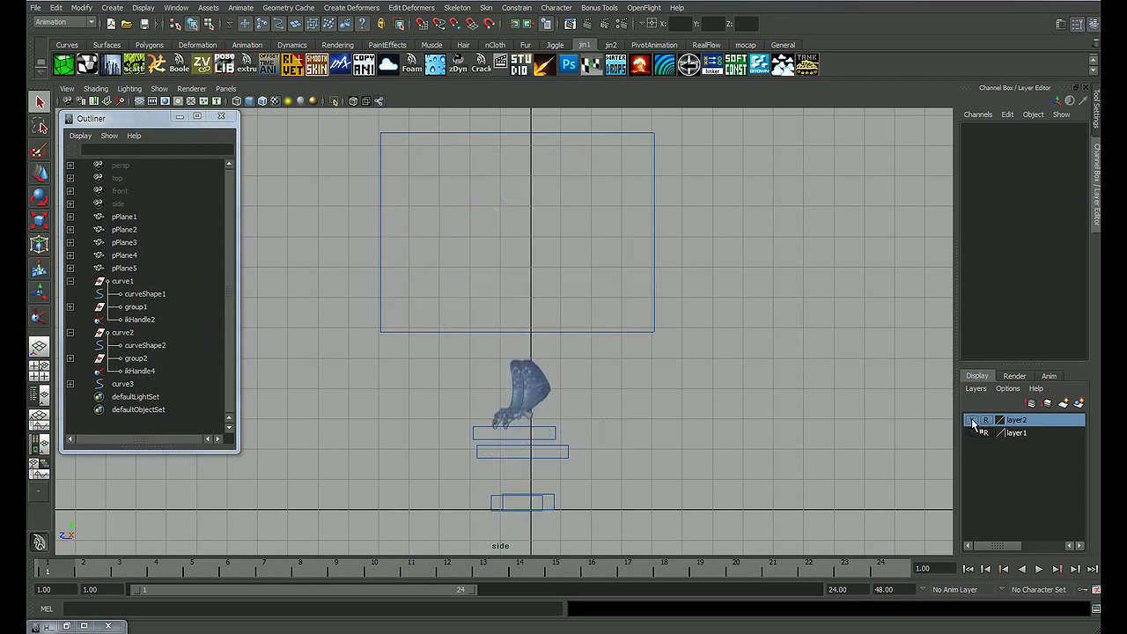
pyautogui.click(971, 421)
pyautogui.click(973, 421)
pyautogui.click(972, 433)
pyautogui.click(972, 433)
# Step: Add pPlane4 and pPlane5 to layer1, then make both layers visible again
pyautogui.click(1015, 433)
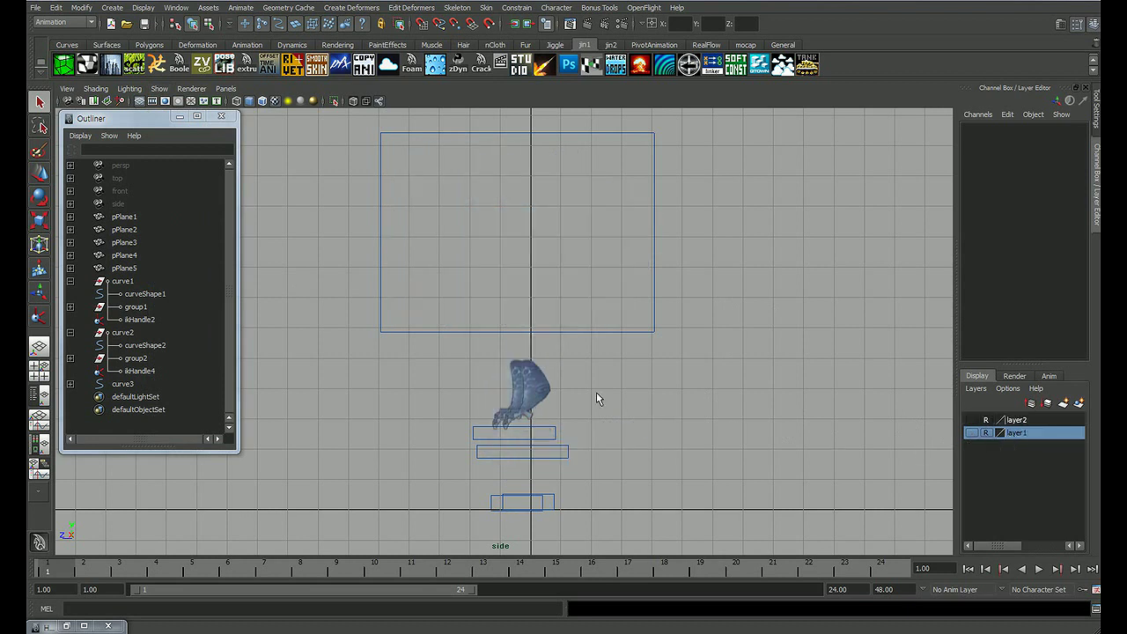
pyautogui.rightClick(1015, 444)
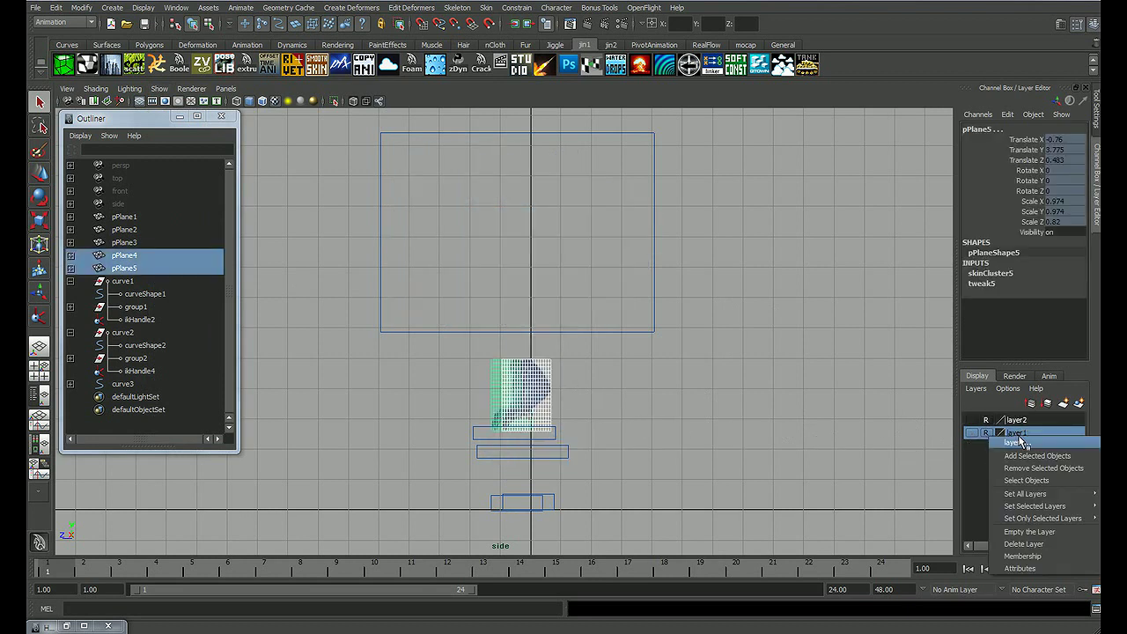
pyautogui.click(1011, 452)
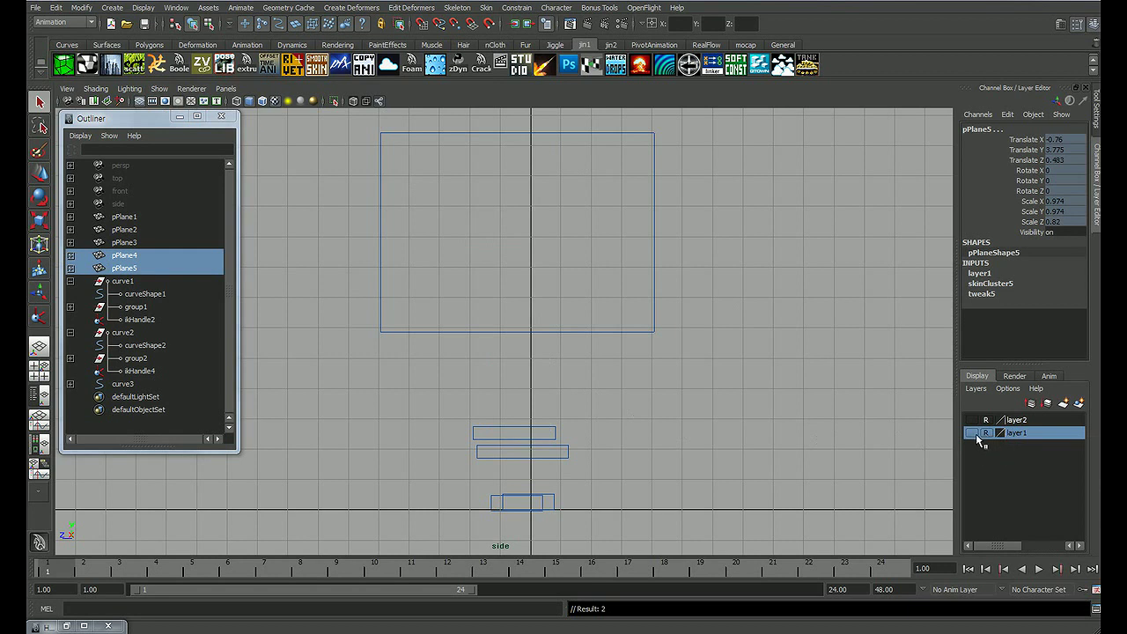
pyautogui.click(974, 433)
pyautogui.click(889, 449)
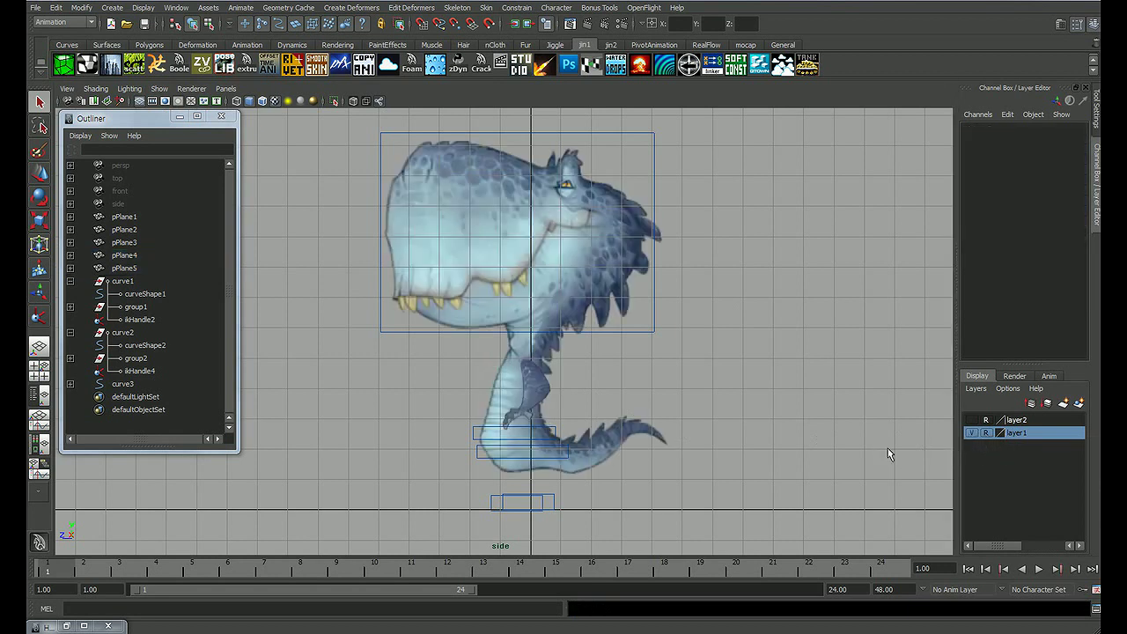
pyautogui.click(971, 421)
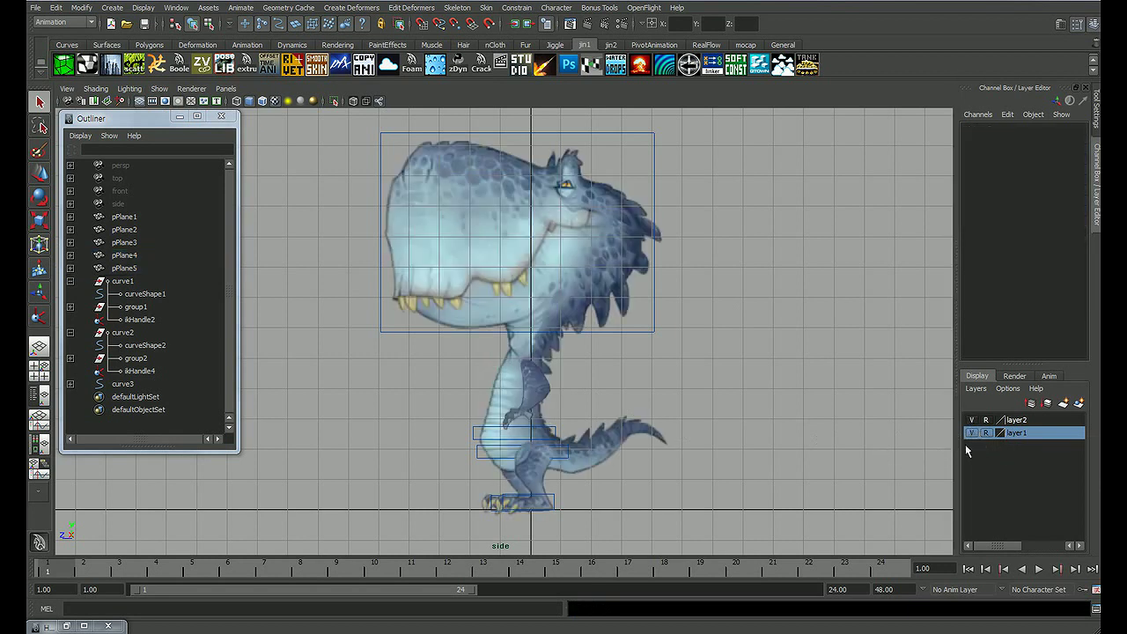
# Step: Clear the selection, adjust the side view, and save the scene with Ctrl+S
pyautogui.moveTo(599, 442); pyautogui.dragTo(394, 469)
pyautogui.moveTo(636, 423); pyautogui.dragTo(606, 498)
pyautogui.click(573, 503)
pyautogui.click(632, 368)
pyautogui.click(547, 325)
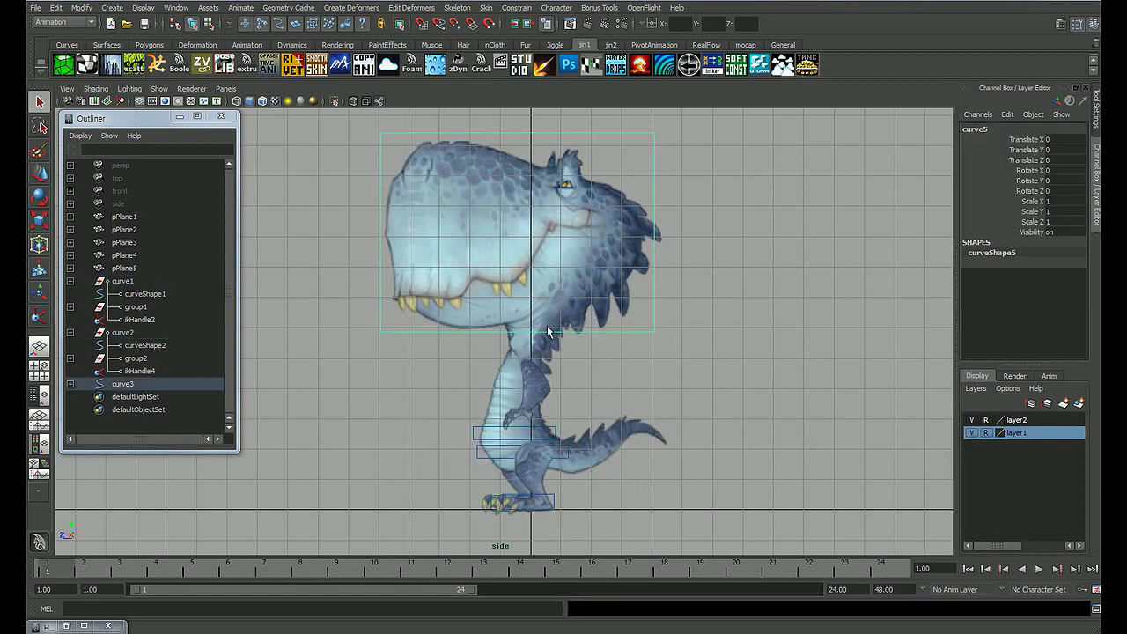
pyautogui.click(653, 288)
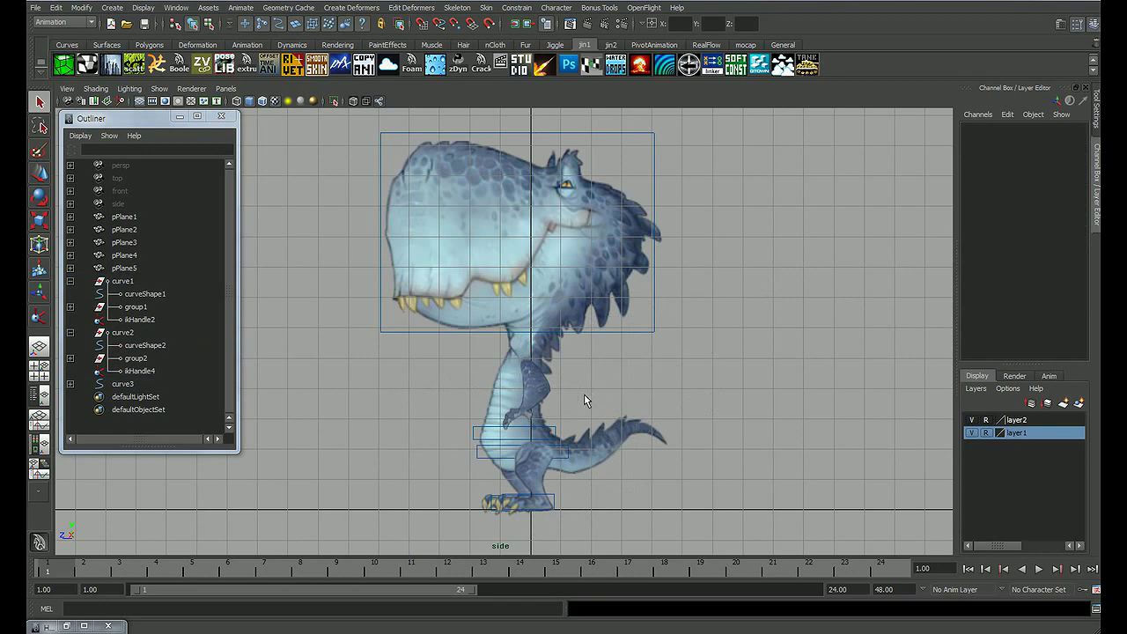
pyautogui.keyDown('alt'); pyautogui.moveTo(584, 393); pyautogui.dragTo(650, 381, button='middle'); pyautogui.keyUp('alt')
pyautogui.hotkey('ctrl', 's')
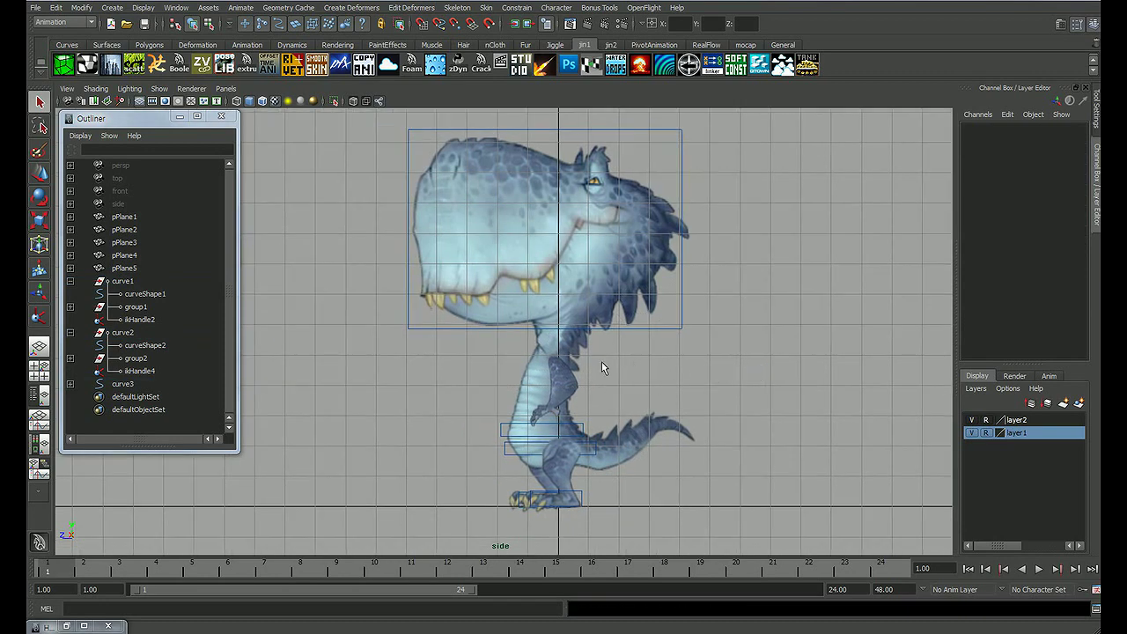
# Step: Show the skeleton joints again and return to the perspective view
pyautogui.keyDown('alt'); pyautogui.moveTo(602, 361); pyautogui.dragTo(700, 360, button='right'); pyautogui.keyUp('alt')
pyautogui.keyDown('alt'); pyautogui.moveTo(700, 360); pyautogui.dragTo(718, 357, button='middle'); pyautogui.keyUp('alt')
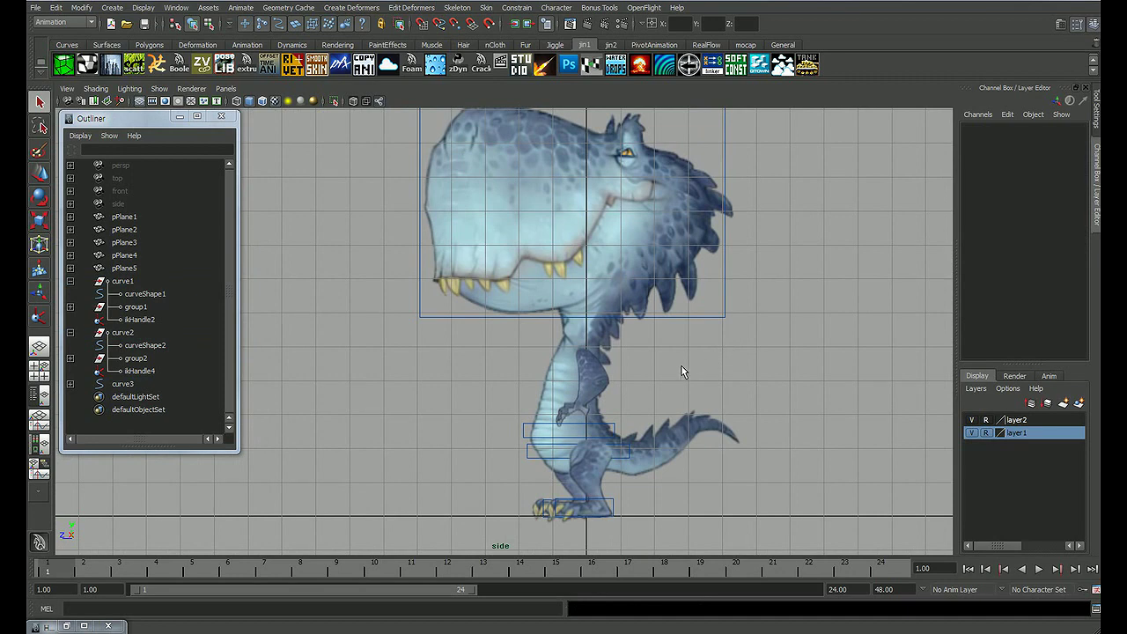
pyautogui.keyDown('alt'); pyautogui.moveTo(488, 361); pyautogui.dragTo(528, 359, button='middle'); pyautogui.keyUp('alt')
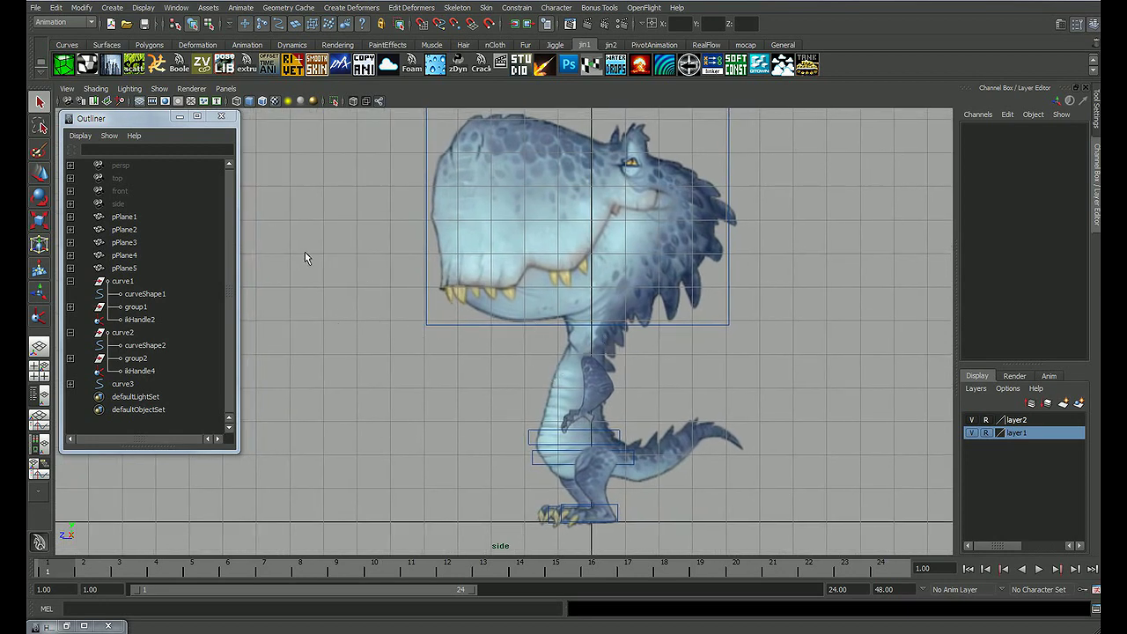
pyautogui.click(165, 91)
pyautogui.click(189, 233)
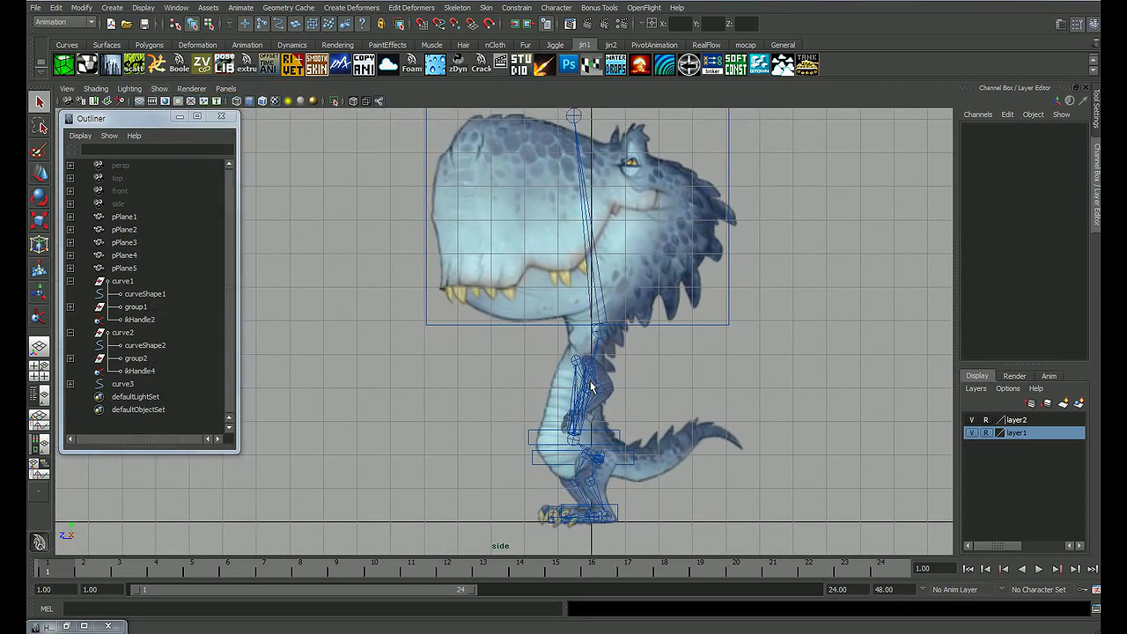
pyautogui.press('space')
pyautogui.press('space')
pyautogui.moveTo(657, 280)
pyautogui.keyDown('alt'); pyautogui.mouseDown()
pyautogui.moveTo(608, 358)
pyautogui.moveTo(510, 379)
pyautogui.mouseUp(); pyautogui.keyUp('alt')
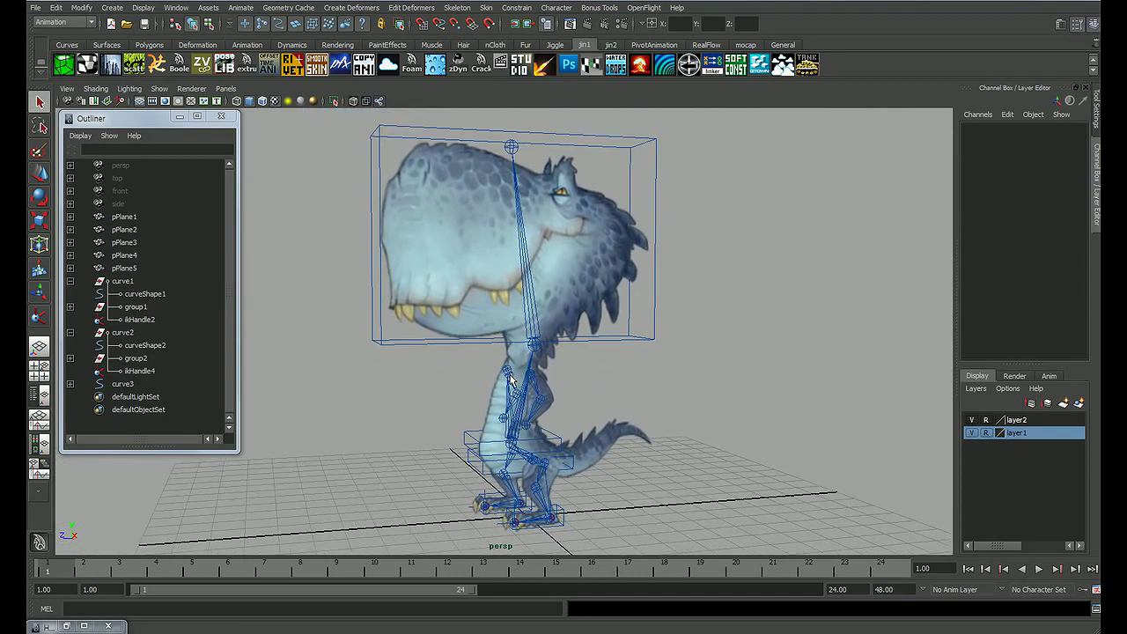
# Step: Minimize the Outliner and tumble the perspective view to a closer side angle of the rig
pyautogui.click(180, 116)
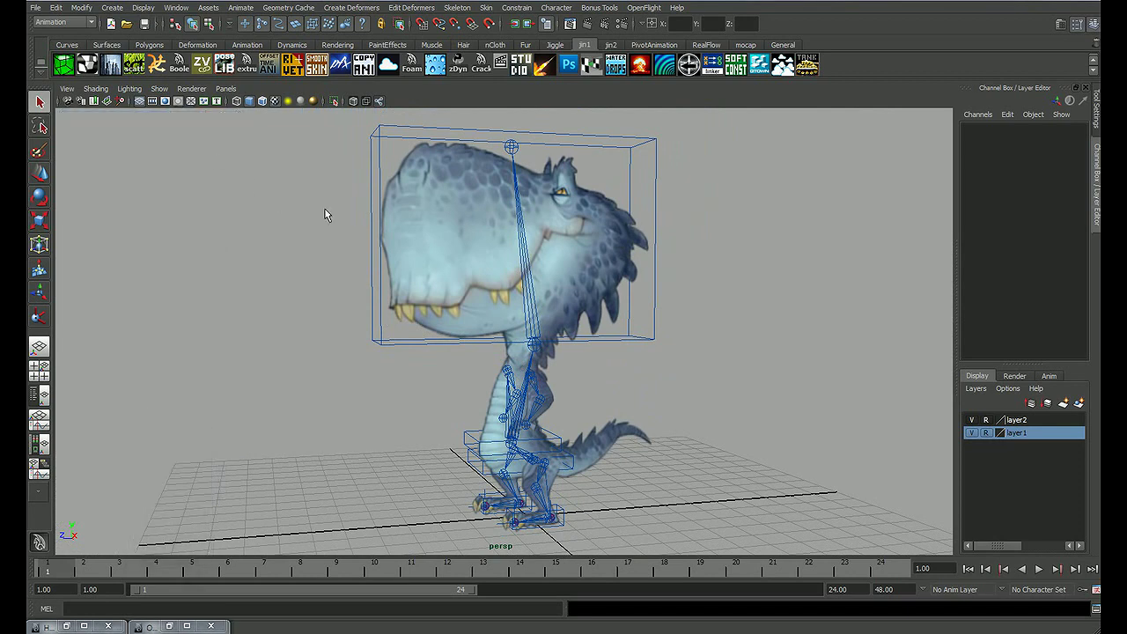
pyautogui.keyDown('alt'); pyautogui.moveTo(706, 320); pyautogui.dragTo(714, 325); pyautogui.keyUp('alt')
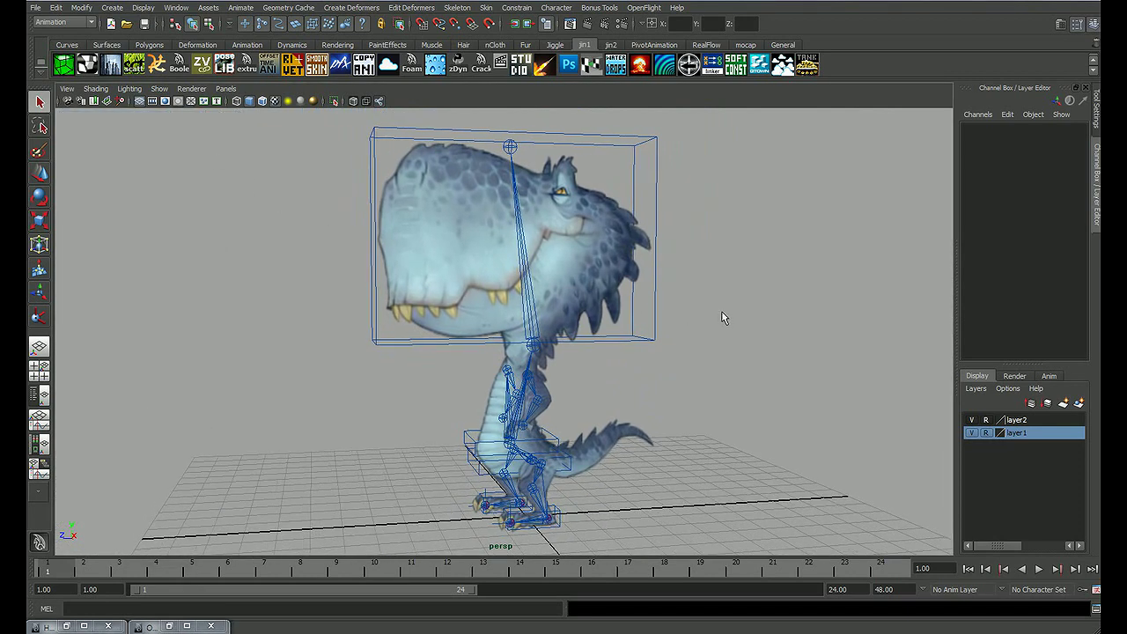
pyautogui.keyDown('alt'); pyautogui.moveTo(709, 314); pyautogui.dragTo(571, 407); pyautogui.keyUp('alt')
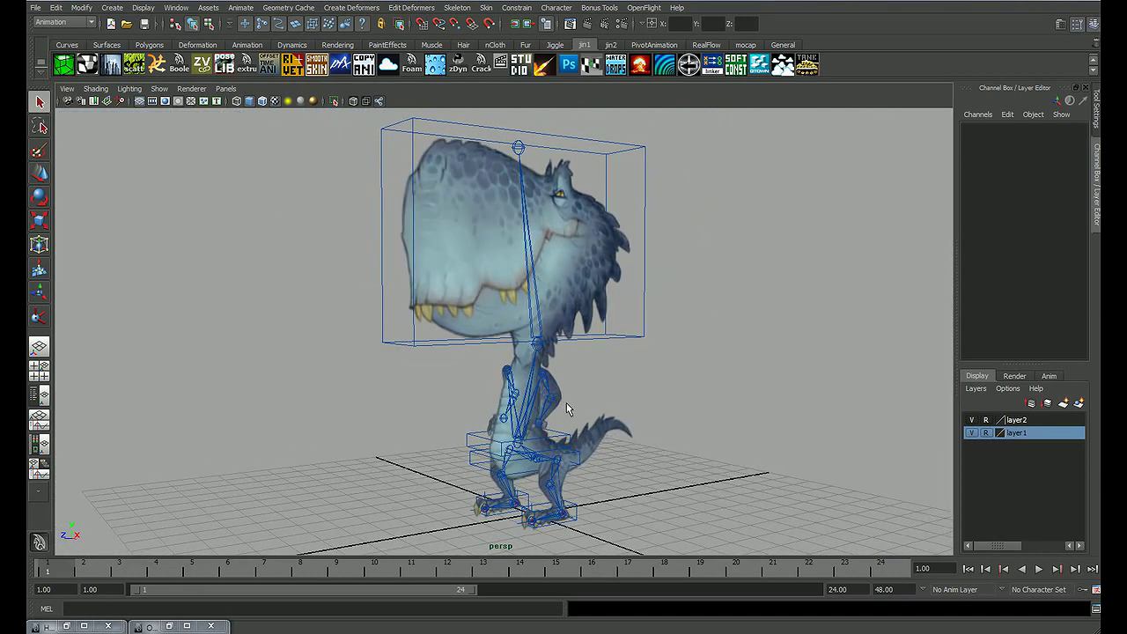
pyautogui.keyDown('alt'); pyautogui.moveTo(571, 406); pyautogui.dragTo(618, 386, button='right'); pyautogui.keyUp('alt')
pyautogui.moveTo(617, 386)
pyautogui.keyDown('alt'); pyautogui.mouseDown()
pyautogui.moveTo(599, 337)
pyautogui.moveTo(555, 377)
pyautogui.mouseUp(); pyautogui.keyUp('alt')
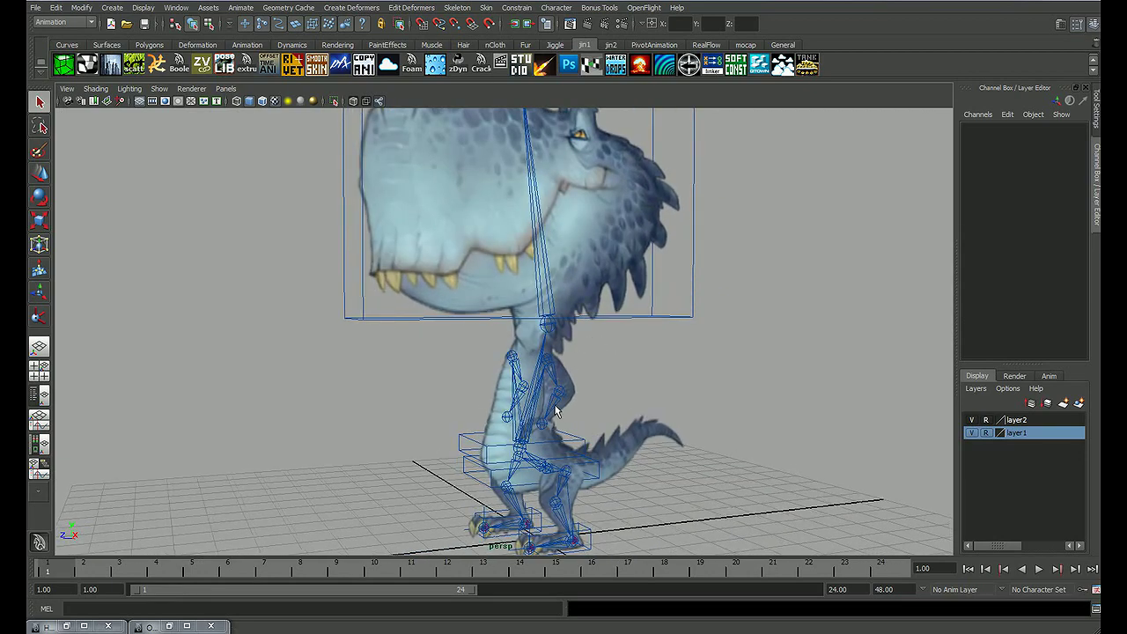
# Step: Frame the dinosaur's legs and select joints on both legs to find the leg's top joint
pyautogui.click(555, 411)
pyautogui.keyDown('alt'); pyautogui.moveTo(555, 410); pyautogui.dragTo(710, 382, button='right'); pyautogui.keyUp('alt')
pyautogui.keyDown('alt'); pyautogui.moveTo(710, 382); pyautogui.dragTo(660, 315, button='middle'); pyautogui.keyUp('alt')
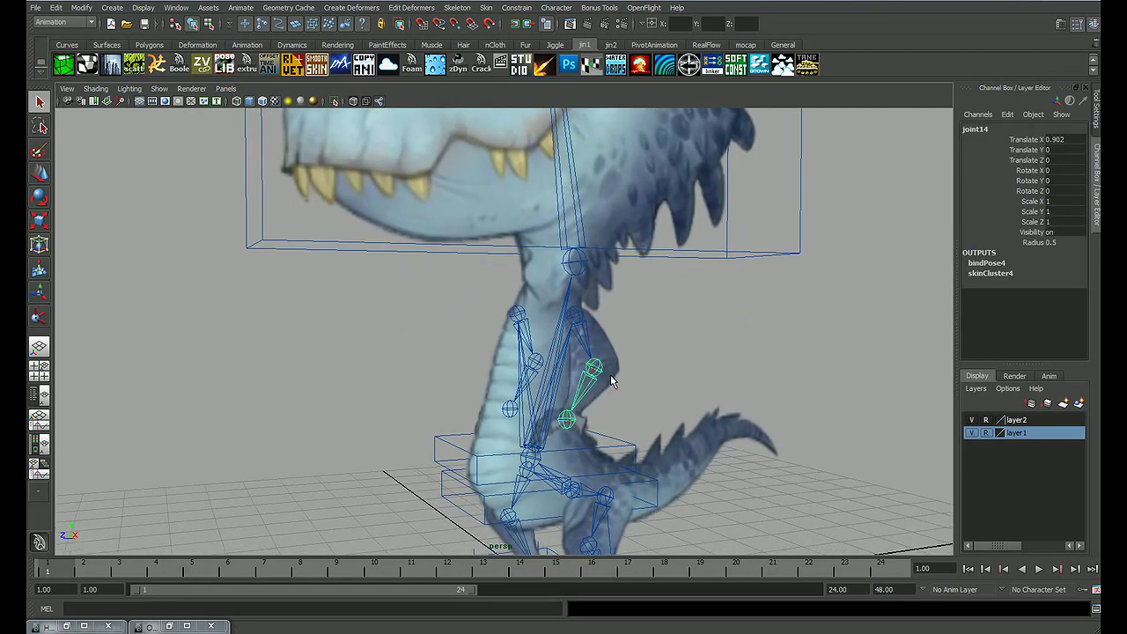
pyautogui.click(571, 422)
pyautogui.press('Up')
pyautogui.press('Up')
pyautogui.moveTo(589, 388)
pyautogui.keyDown('alt'); pyautogui.mouseDown()
pyautogui.moveTo(529, 347)
pyautogui.moveTo(750, 346)
pyautogui.moveTo(672, 355)
pyautogui.mouseUp(); pyautogui.keyUp('alt')
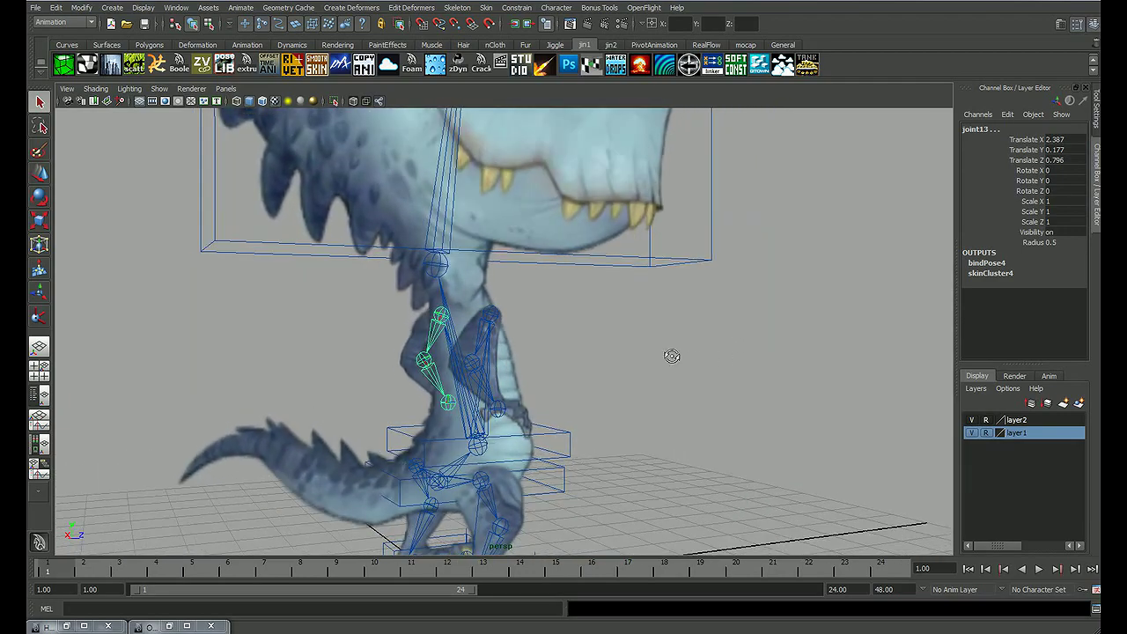
pyautogui.click(498, 410)
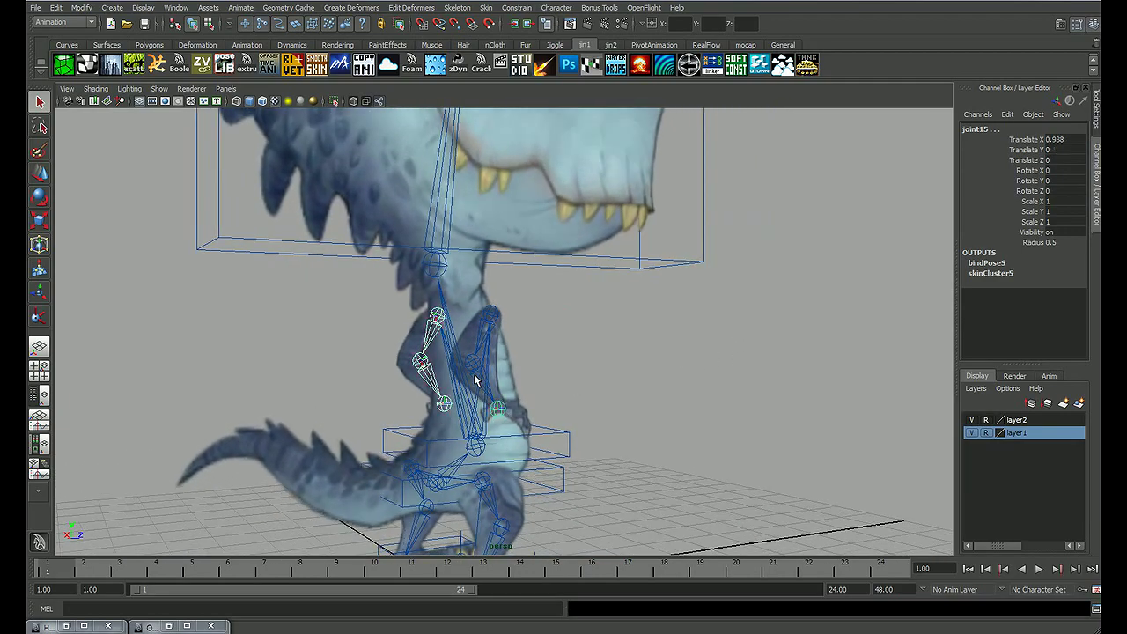
pyautogui.click(486, 348)
pyautogui.moveTo(718, 309)
pyautogui.keyDown('alt'); pyautogui.mouseDown()
pyautogui.moveTo(465, 308)
pyautogui.moveTo(606, 304)
pyautogui.mouseUp(); pyautogui.keyUp('alt')
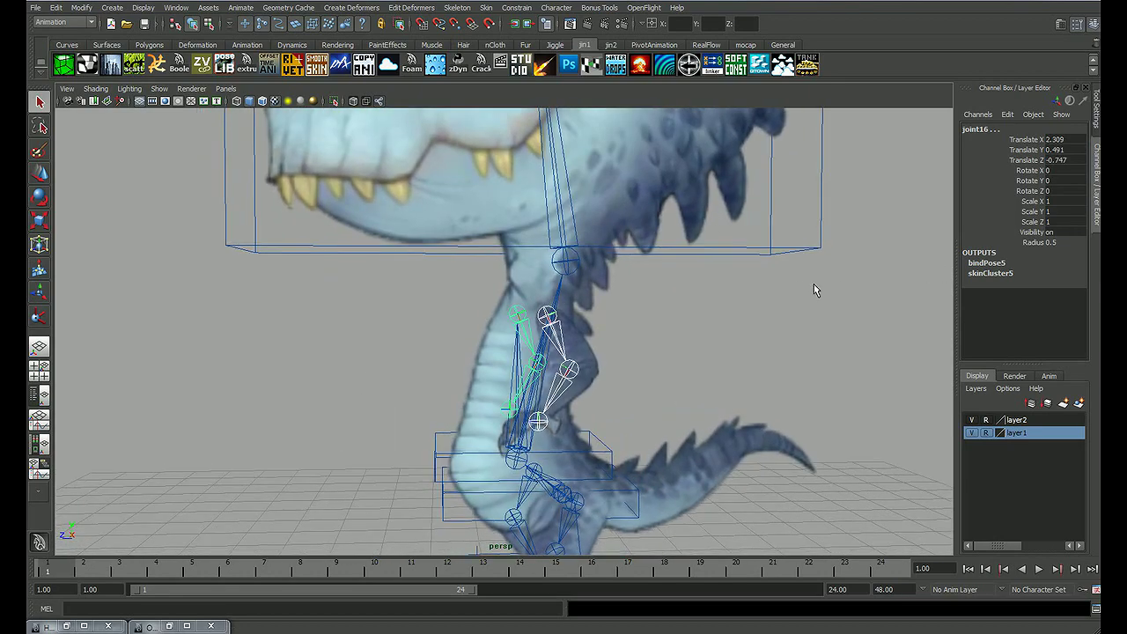
# Step: Select the leg's top joint joint13, highlight its Rotate Z channel, and open the Character menu
pyautogui.press('e')
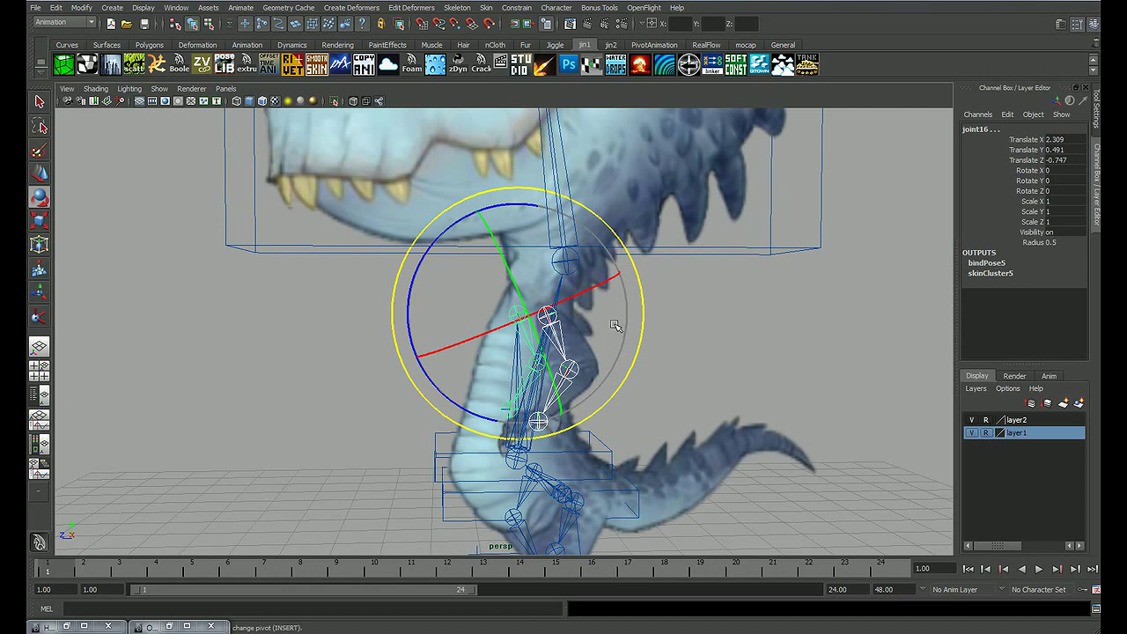
pyautogui.keyDown('alt'); pyautogui.moveTo(615, 326); pyautogui.dragTo(812, 312); pyautogui.keyUp('alt')
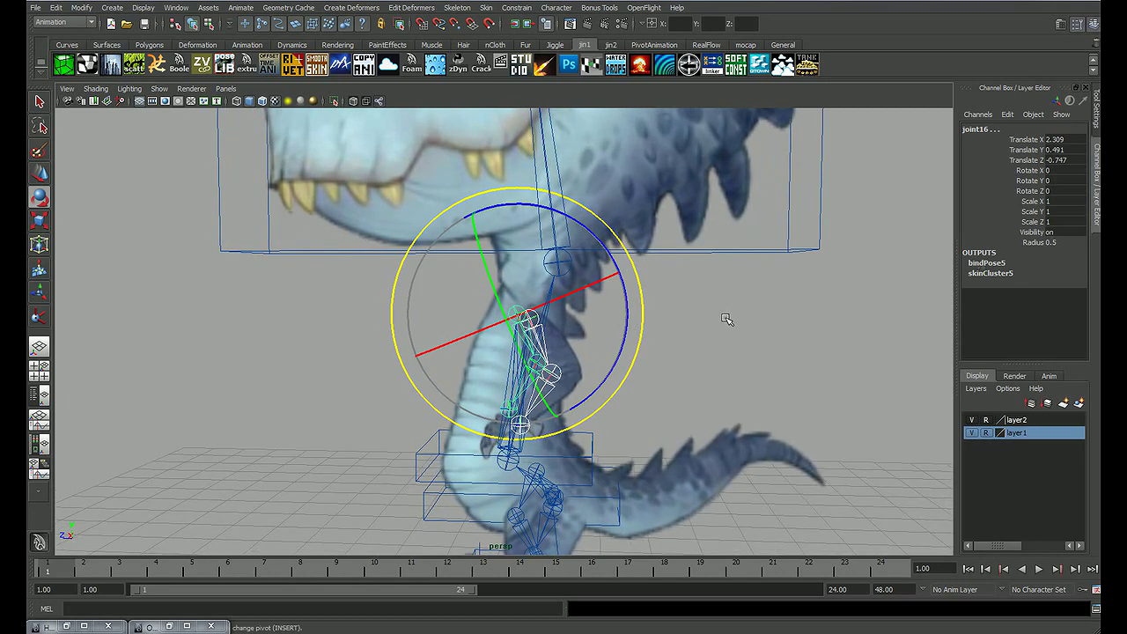
pyautogui.keyDown('alt'); pyautogui.moveTo(727, 319); pyautogui.dragTo(749, 317); pyautogui.keyUp('alt')
pyautogui.click(750, 317)
pyautogui.click(509, 346)
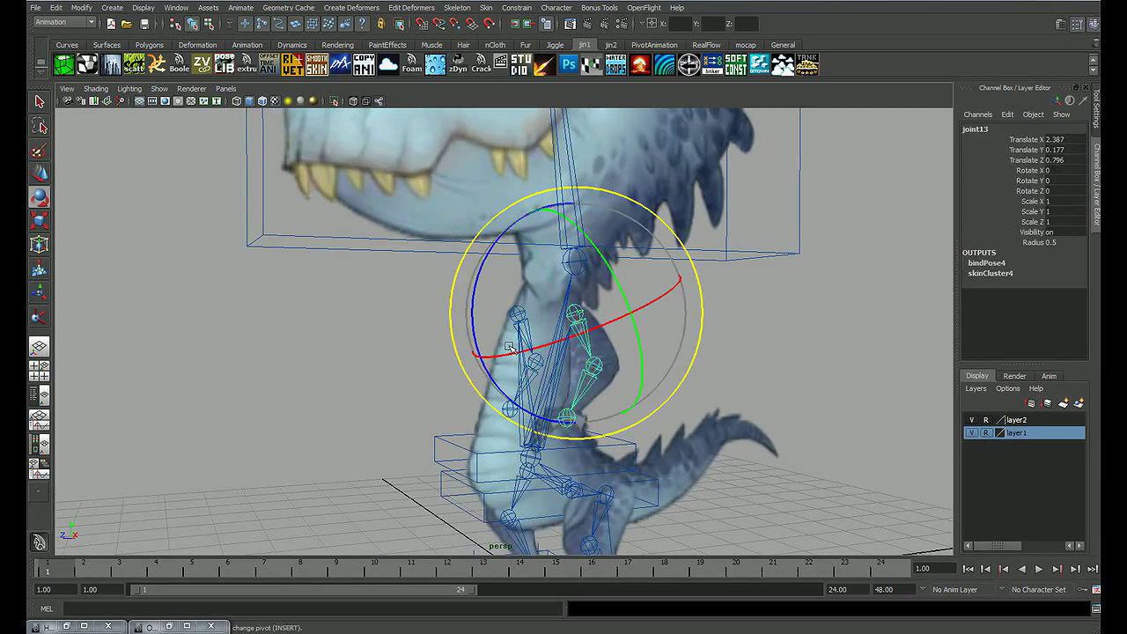
pyautogui.click(702, 371)
pyautogui.click(593, 367)
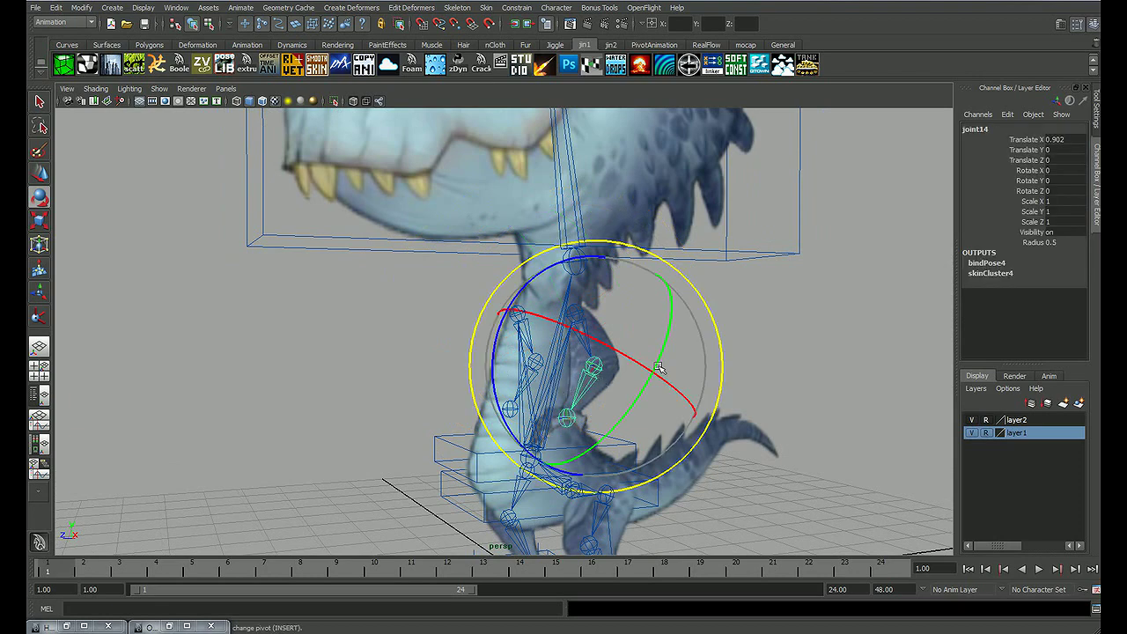
pyautogui.press('q')
pyautogui.click(592, 407)
pyautogui.click(583, 423)
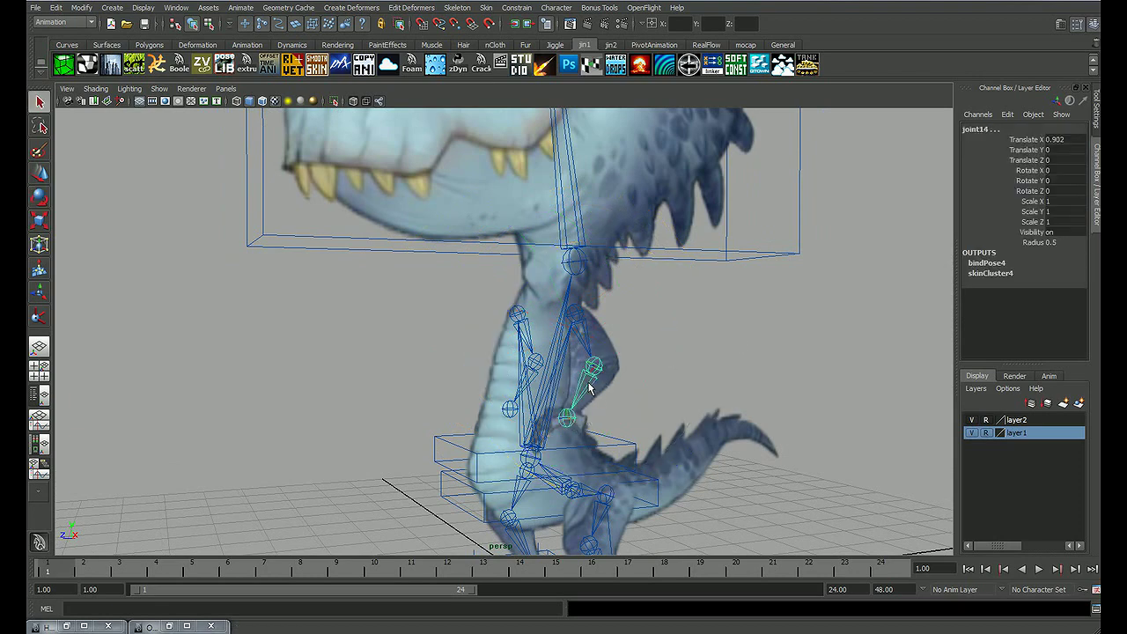
pyautogui.click(580, 338)
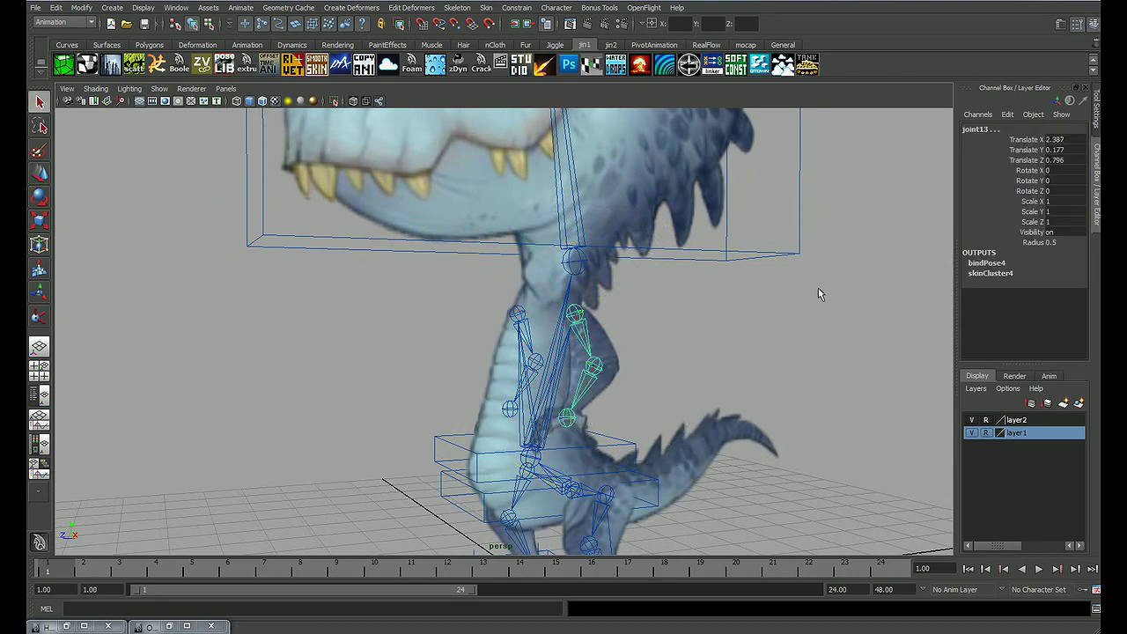
pyautogui.click(1027, 192)
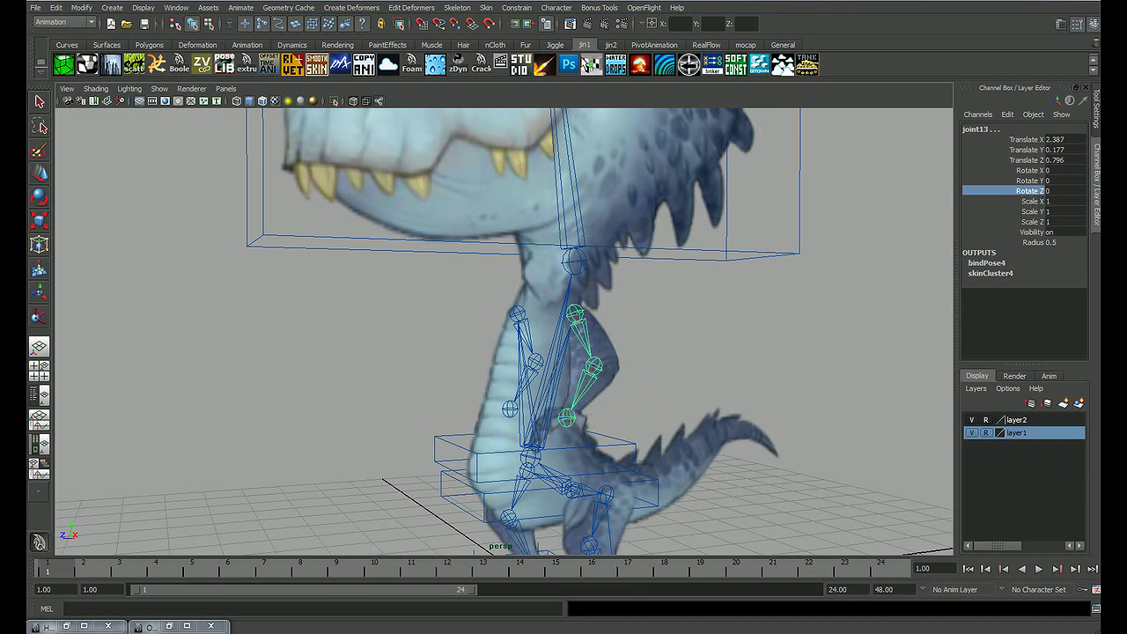
pyautogui.click(556, 8)
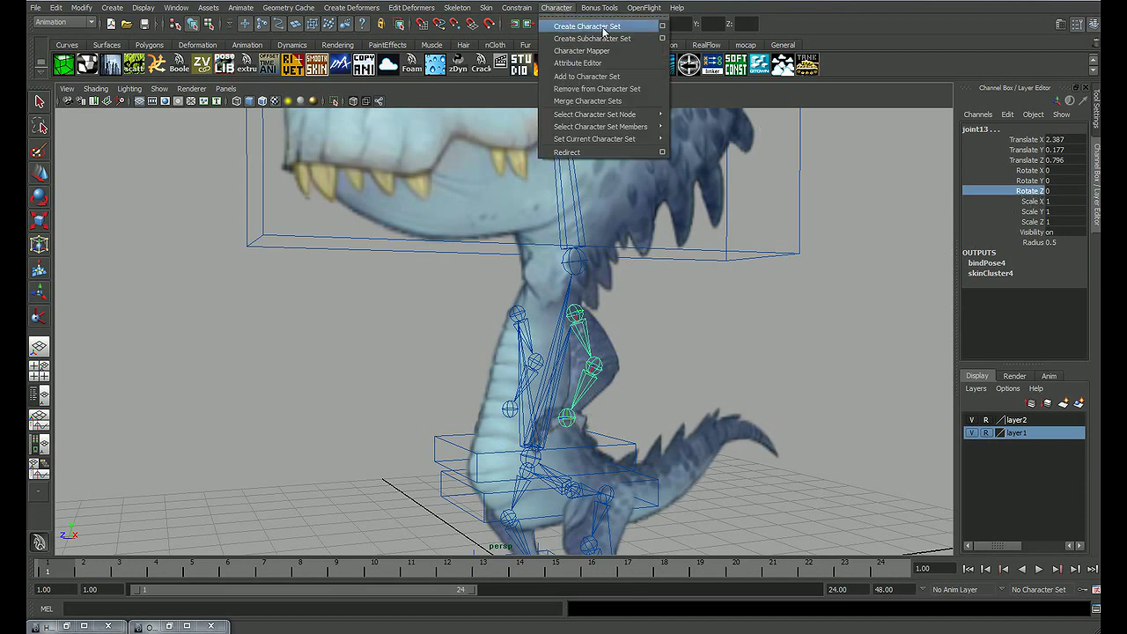
# Step: Create a character set named dino from joint13's Rotate Z channel, keeping From Channel Box
pyautogui.click(663, 27)
pyautogui.write('can')
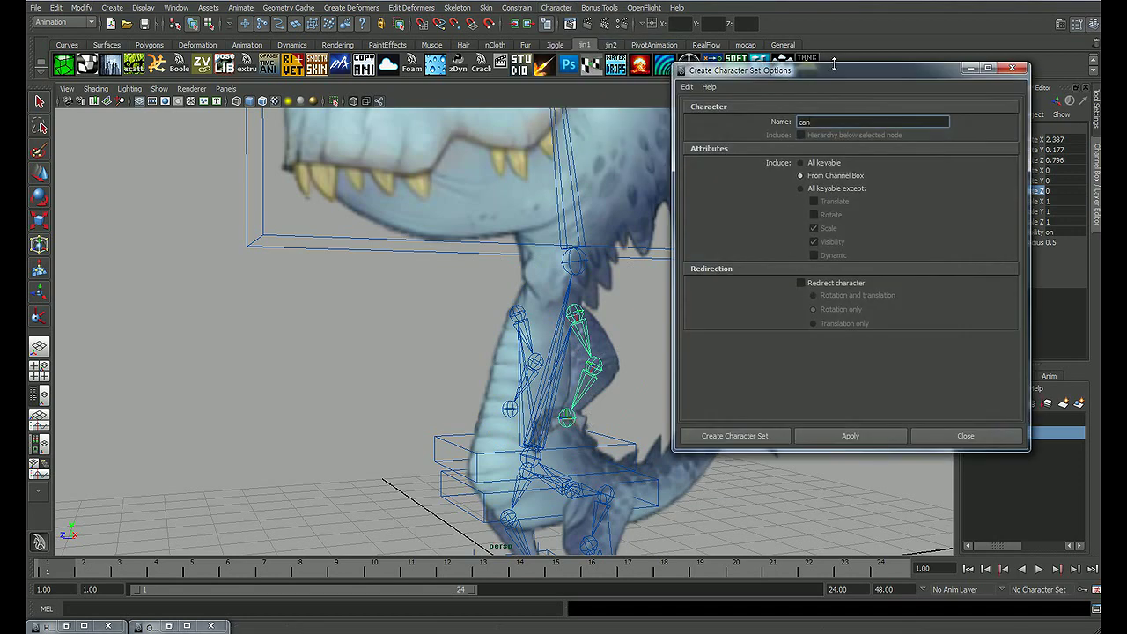
pyautogui.moveTo(823, 70); pyautogui.dragTo(554, 115)
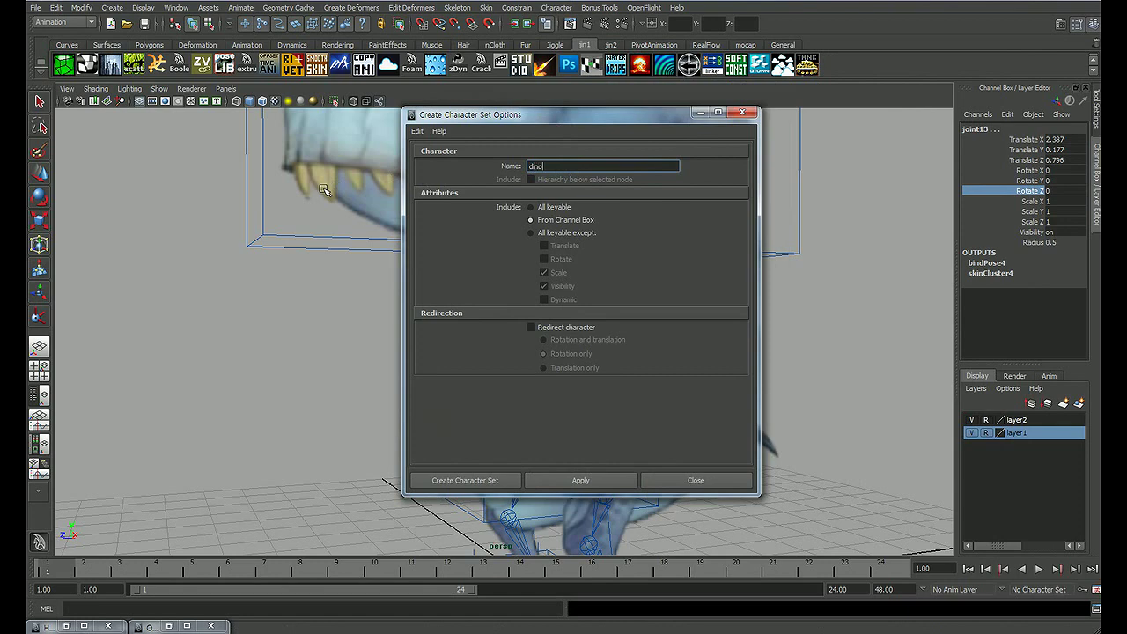
pyautogui.moveTo(607, 128); pyautogui.dragTo(437, 145)
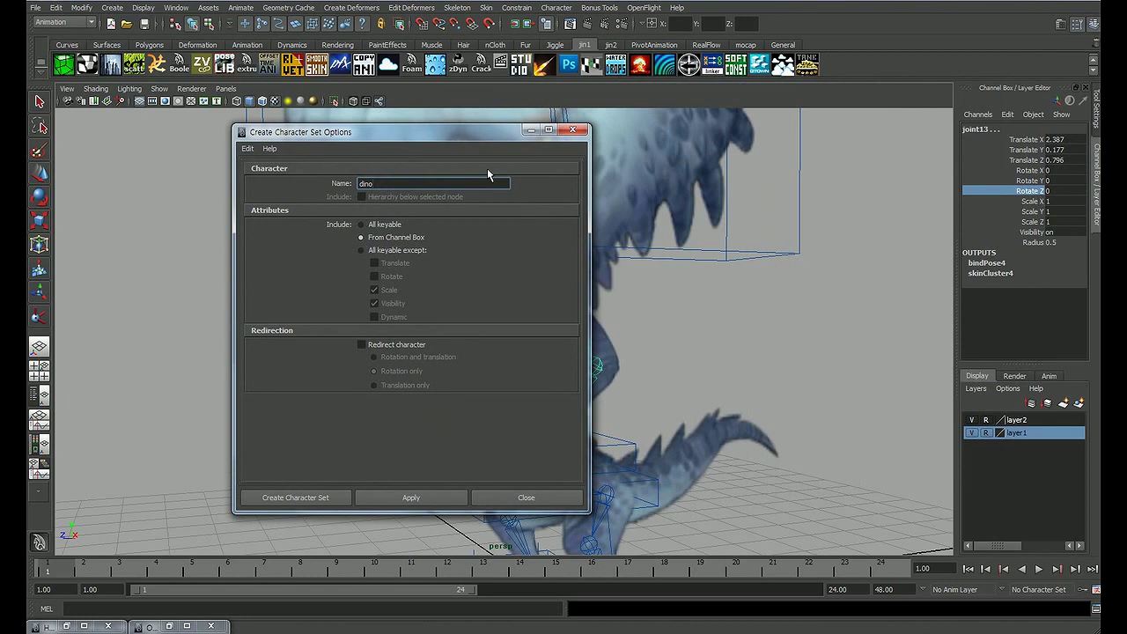
pyautogui.moveTo(454, 132); pyautogui.dragTo(342, 131)
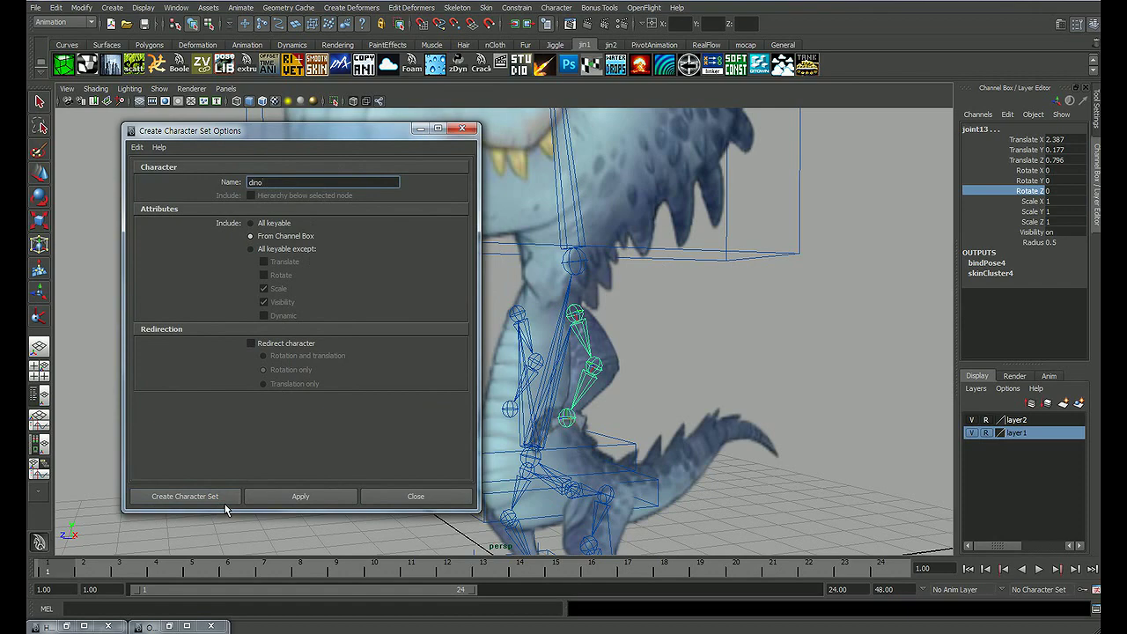
pyautogui.click(213, 498)
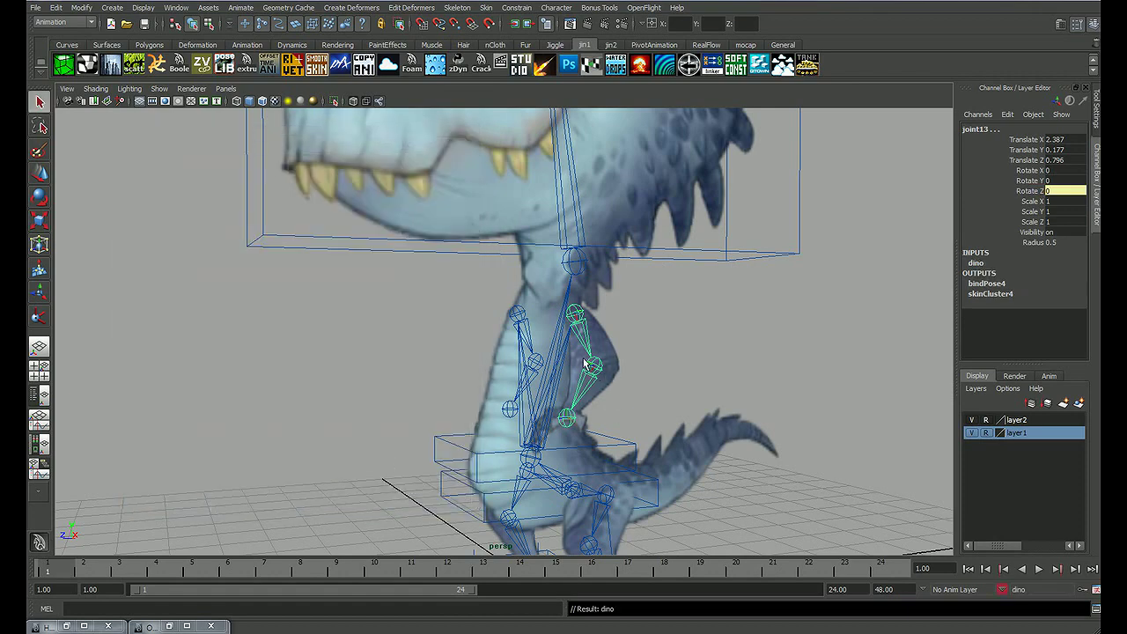
# Step: Add the other leg's top joint joint16 Rotate Z channel to the dino character set
pyautogui.keyDown('alt'); pyautogui.moveTo(584, 362); pyautogui.dragTo(528, 405); pyautogui.keyUp('alt')
pyautogui.click(520, 410)
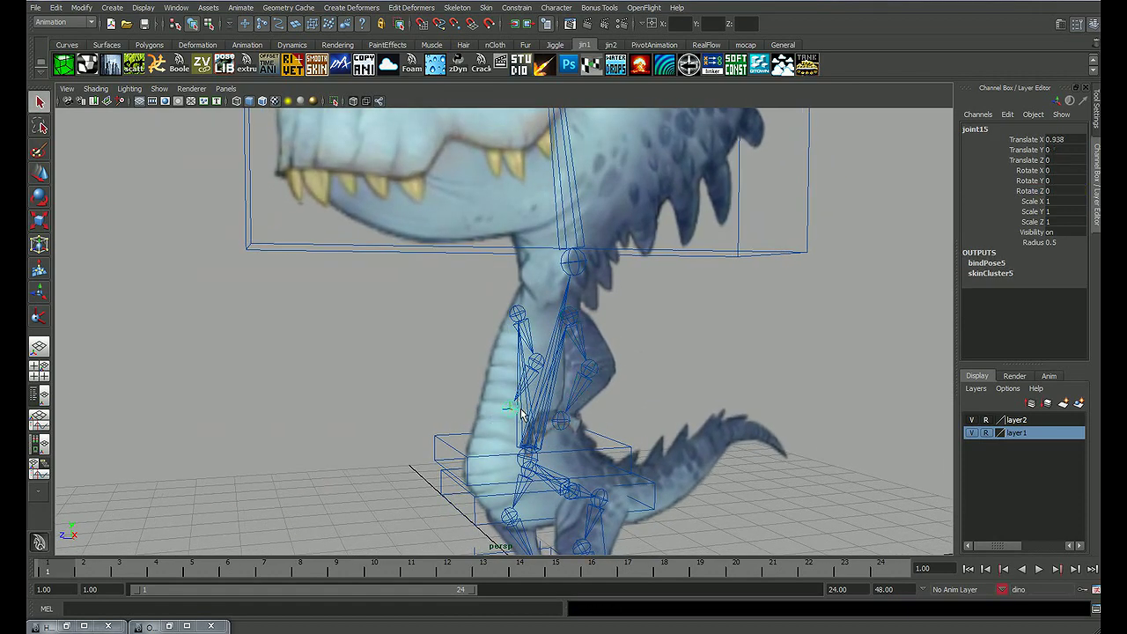
pyautogui.keyDown('shift'); pyautogui.click(534, 362); pyautogui.keyUp('shift')
pyautogui.press('e')
pyautogui.press('q')
pyautogui.click(527, 342)
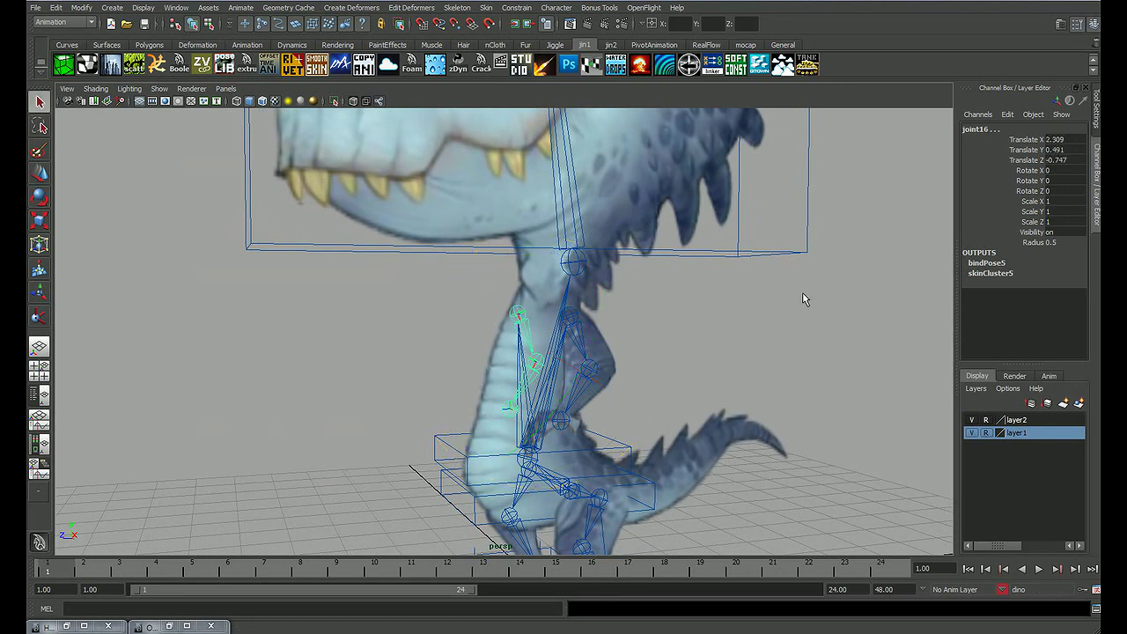
pyautogui.click(1034, 192)
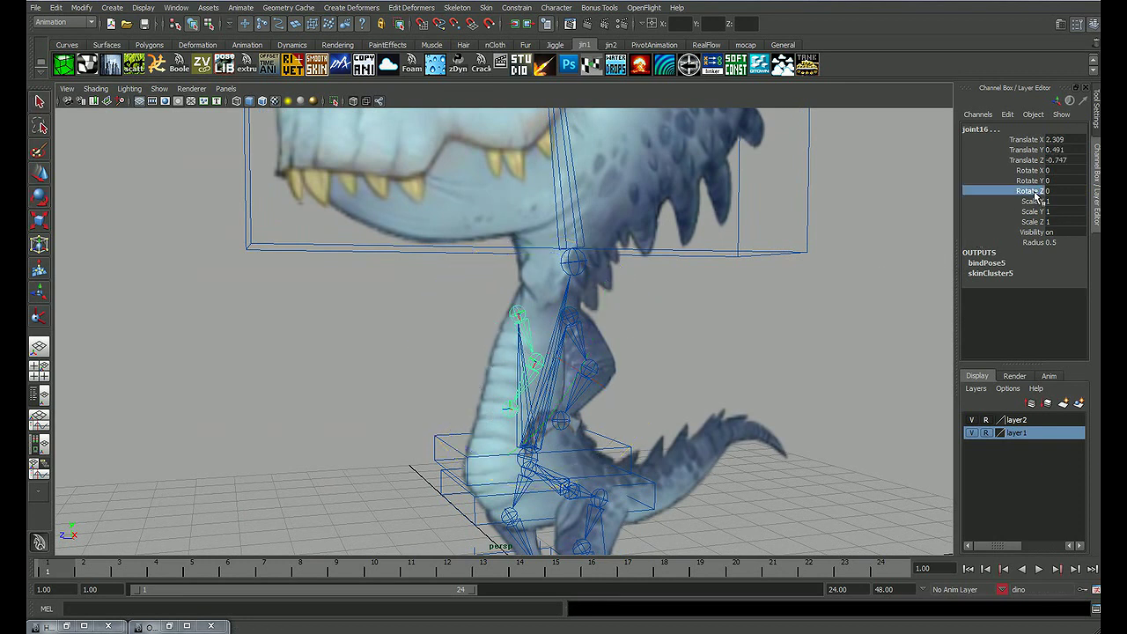
pyautogui.click(556, 7)
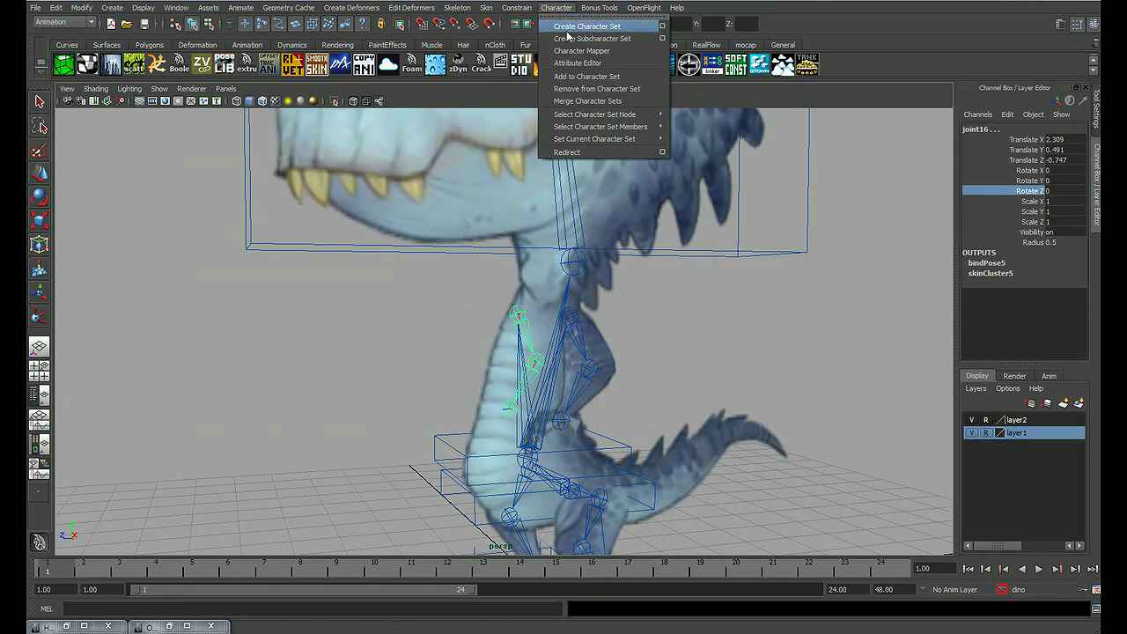
pyautogui.click(606, 77)
# Step: Add the head control curve5's Rotate X channel to the dino character set
pyautogui.moveTo(751, 389)
pyautogui.keyDown('alt'); pyautogui.mouseDown()
pyautogui.moveTo(773, 359)
pyautogui.moveTo(660, 344)
pyautogui.moveTo(641, 313)
pyautogui.moveTo(629, 322)
pyautogui.moveTo(672, 297)
pyautogui.moveTo(704, 345)
pyautogui.mouseUp(); pyautogui.keyUp('alt')
pyautogui.click(780, 355)
pyautogui.click(704, 344)
pyautogui.press('e')
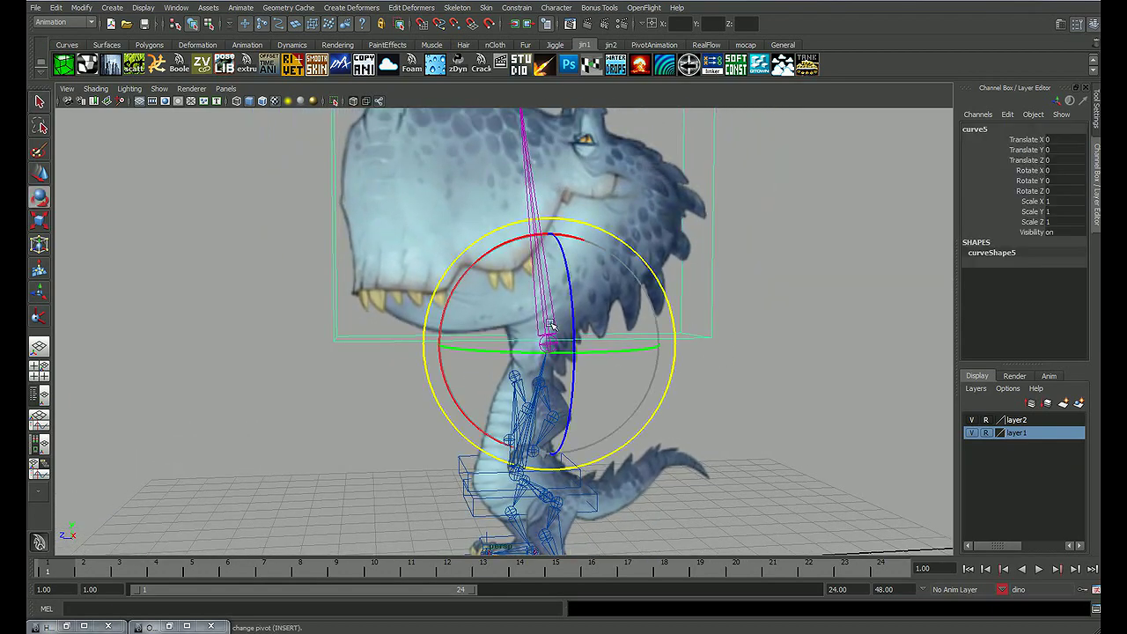
pyautogui.keyDown('alt'); pyautogui.moveTo(512, 322); pyautogui.dragTo(503, 330); pyautogui.keyUp('alt')
pyautogui.moveTo(471, 284)
pyautogui.mouseDown()
pyautogui.moveTo(469, 273)
pyautogui.moveTo(469, 299)
pyautogui.mouseUp()
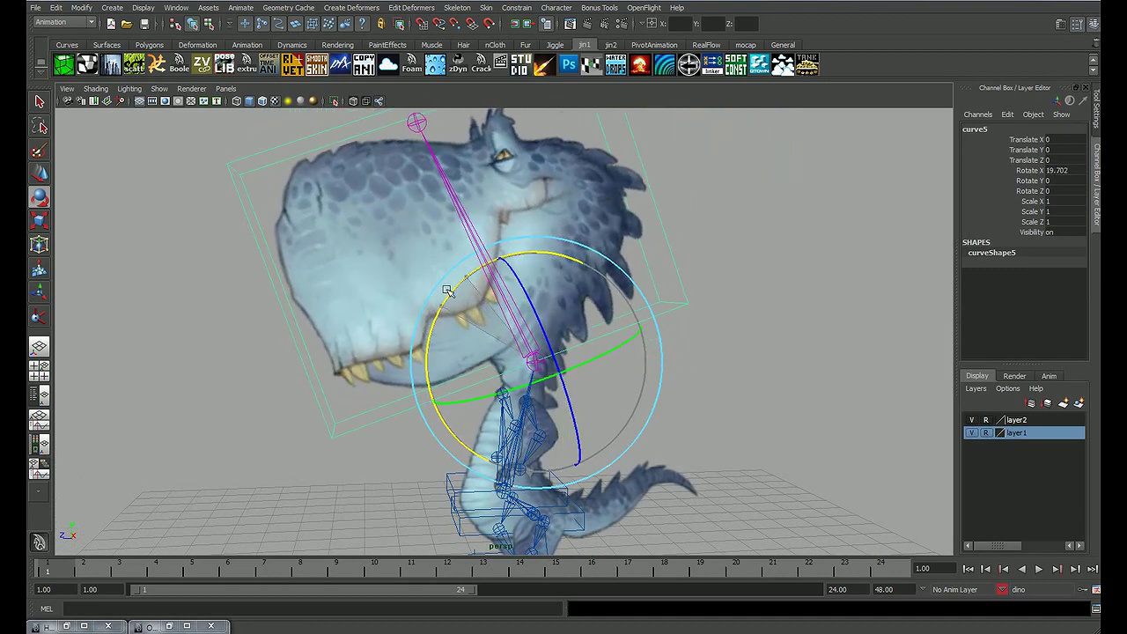
pyautogui.hotkey('ctrl', 'z')
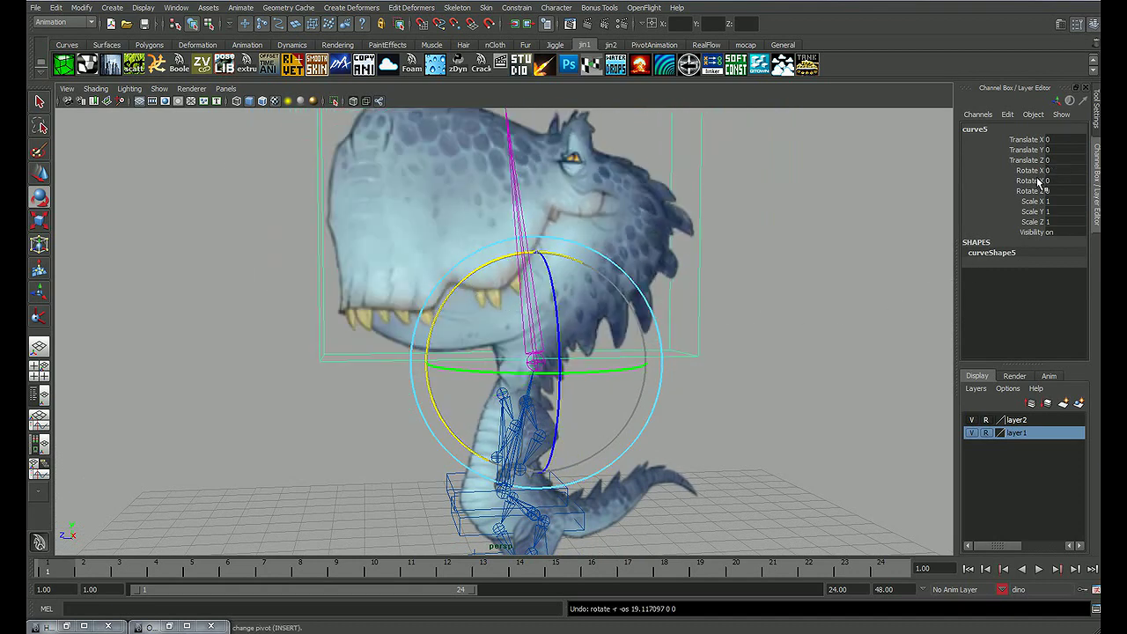
pyautogui.click(1032, 170)
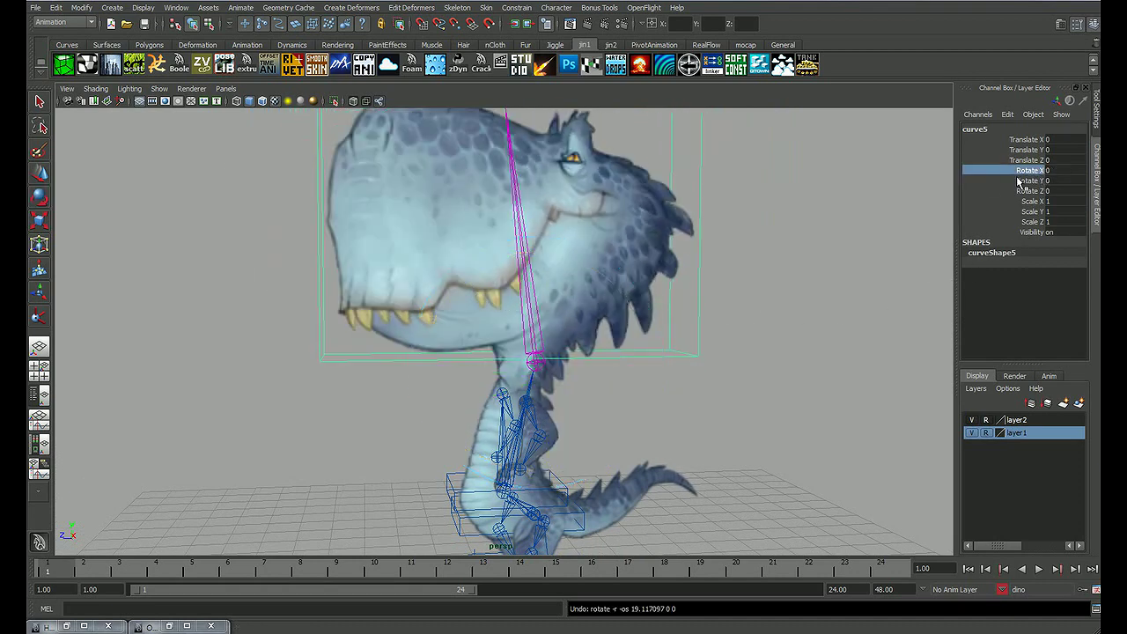
pyautogui.click(517, 7)
pyautogui.click(582, 91)
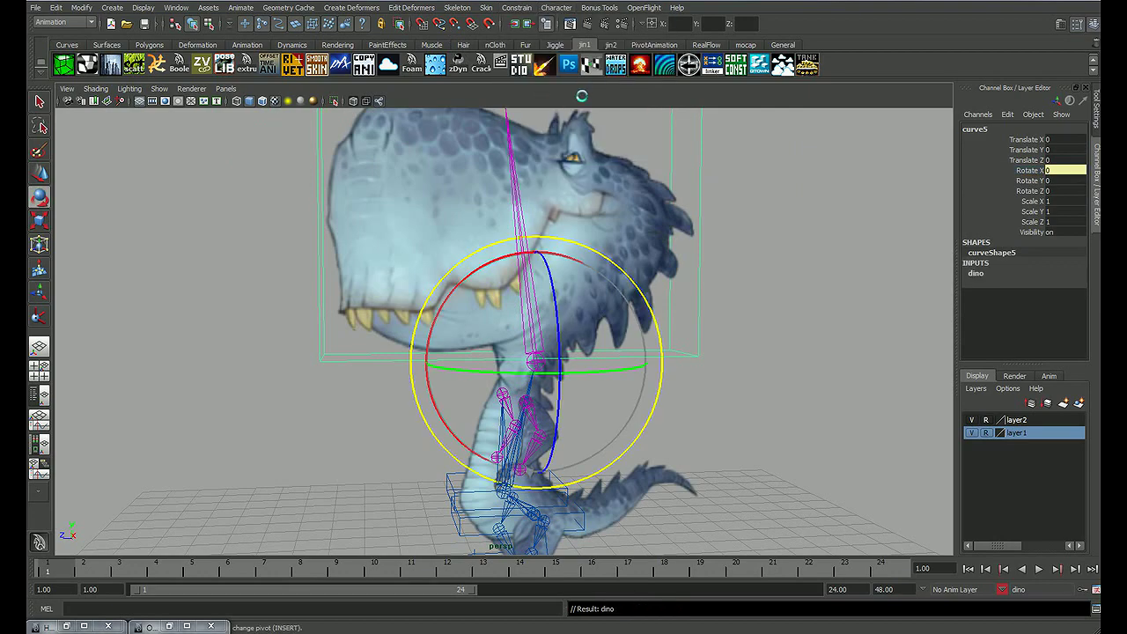
# Step: Select the waist box control curve4
pyautogui.keyDown('alt'); pyautogui.moveTo(679, 390); pyautogui.dragTo(697, 269, button='middle'); pyautogui.keyUp('alt')
pyautogui.press('q')
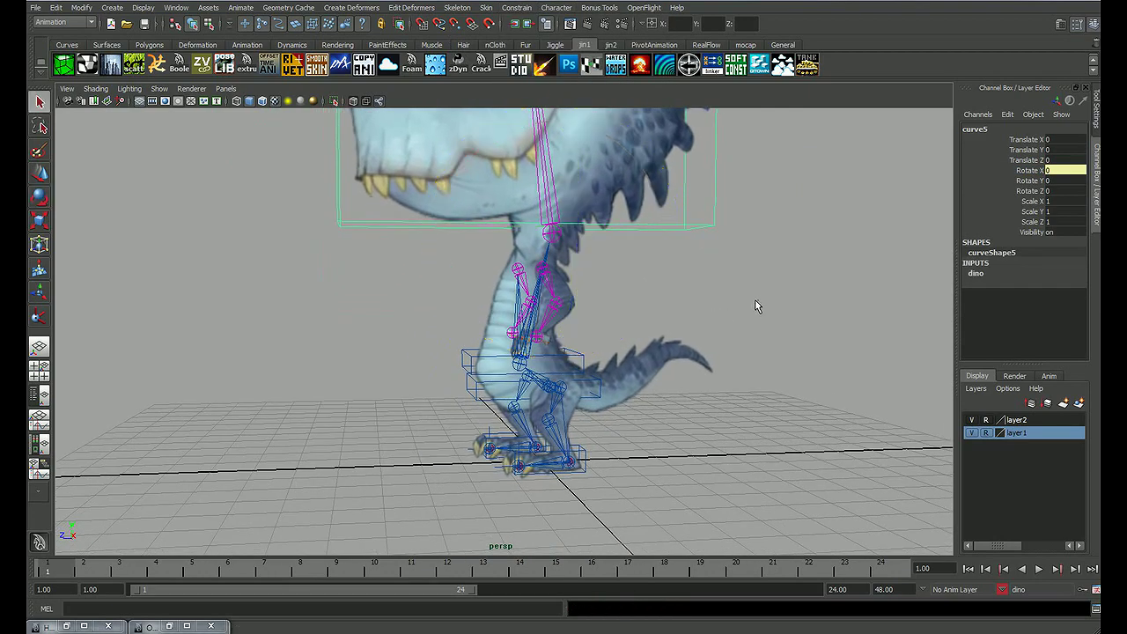
pyautogui.click(756, 305)
pyautogui.scroll(3, 669, 317)
pyautogui.click(438, 350)
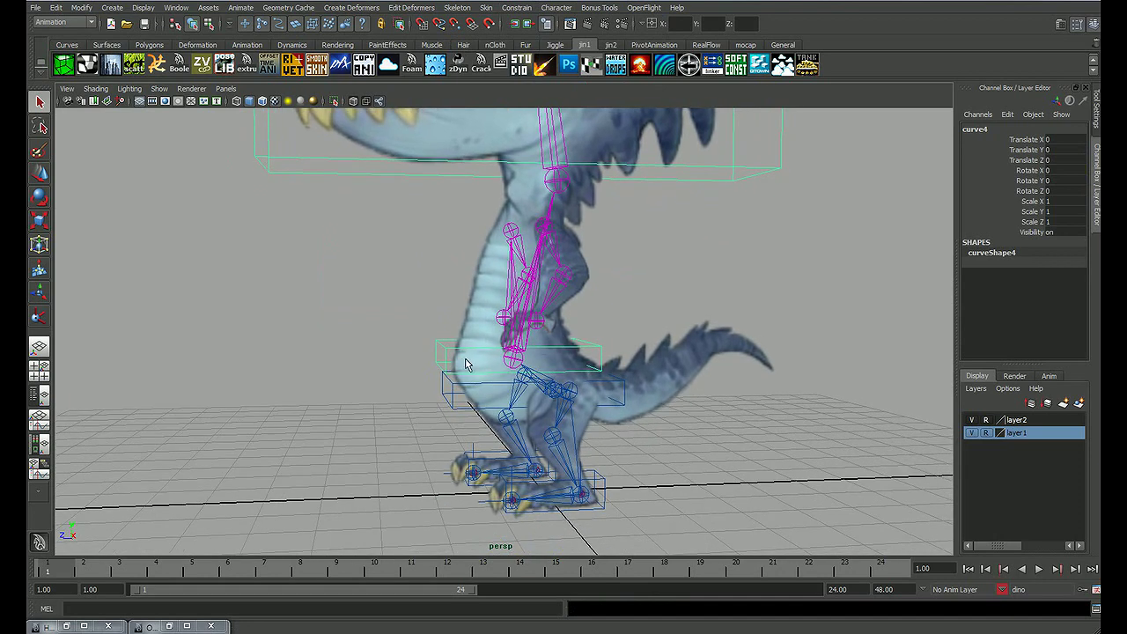
# Step: Add waist control curve4's Translate X/Y/Z and Rotate X channels to the dino character set
pyautogui.press('e')
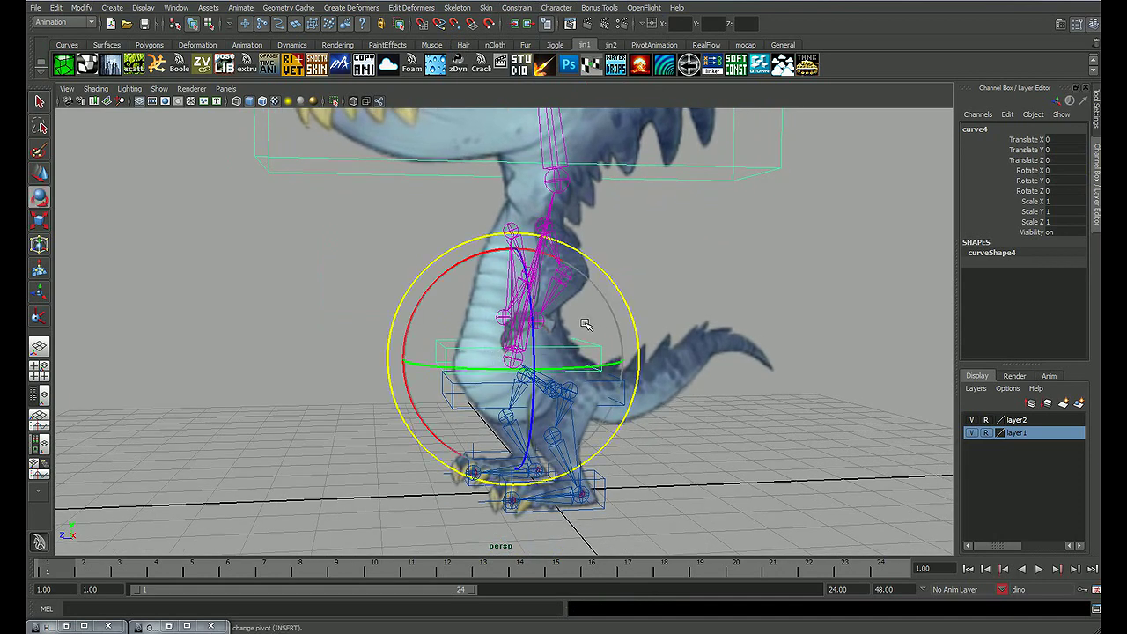
pyautogui.press('q')
pyautogui.keyDown('alt'); pyautogui.moveTo(912, 231); pyautogui.dragTo(831, 253, button='middle'); pyautogui.keyUp('alt')
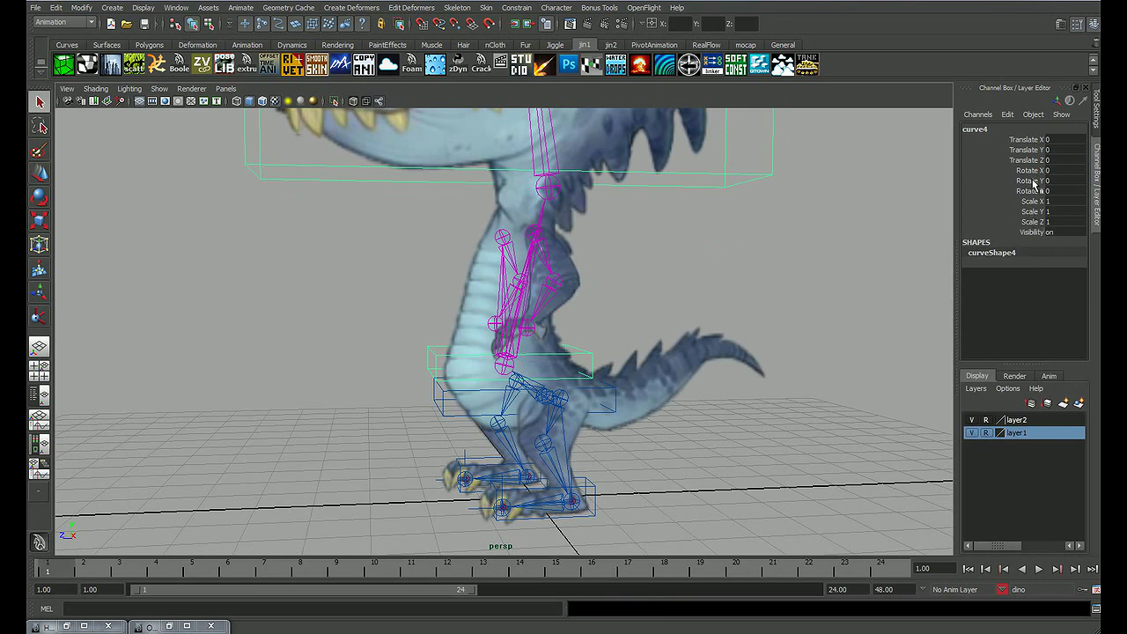
pyautogui.moveTo(1024, 140); pyautogui.dragTo(1027, 163)
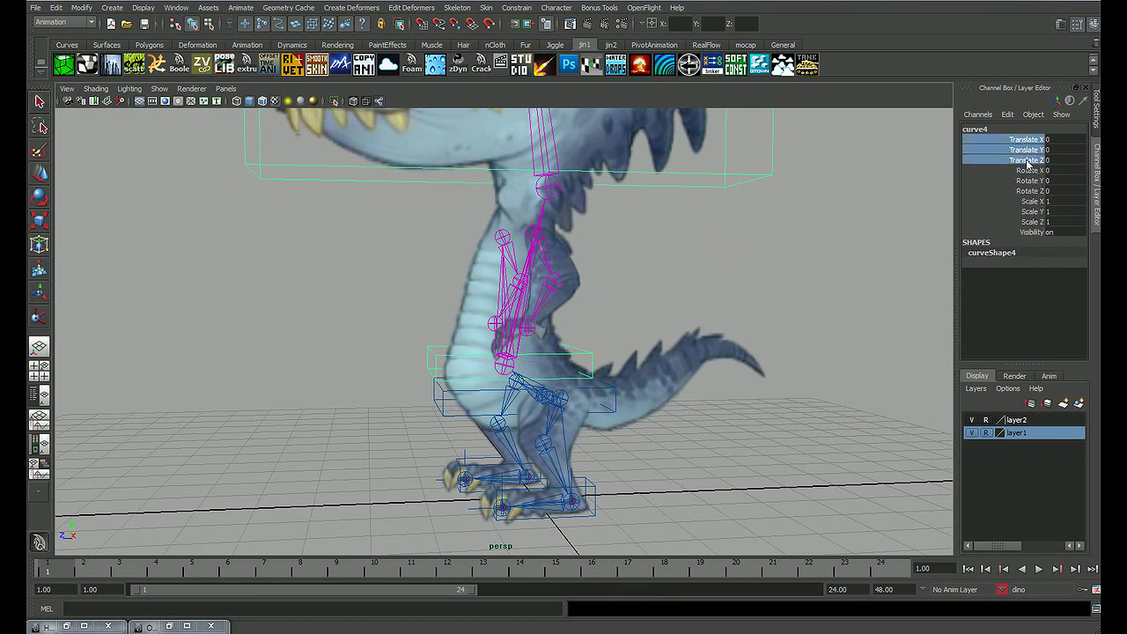
pyautogui.keyDown('ctrl'); pyautogui.click(1026, 171); pyautogui.keyUp('ctrl')
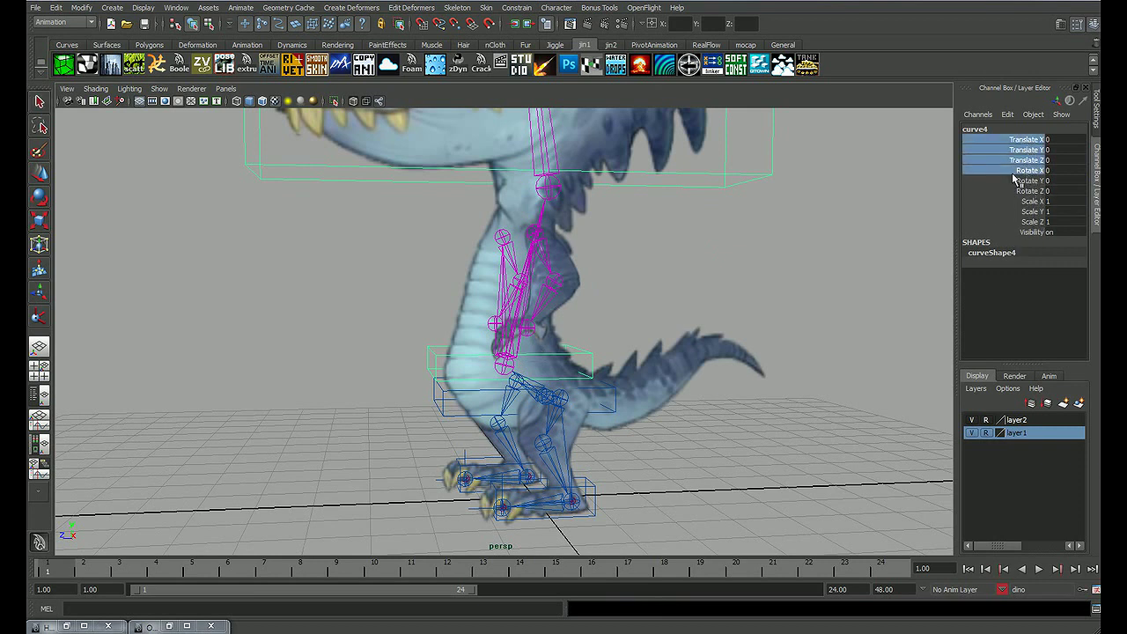
pyautogui.press('e')
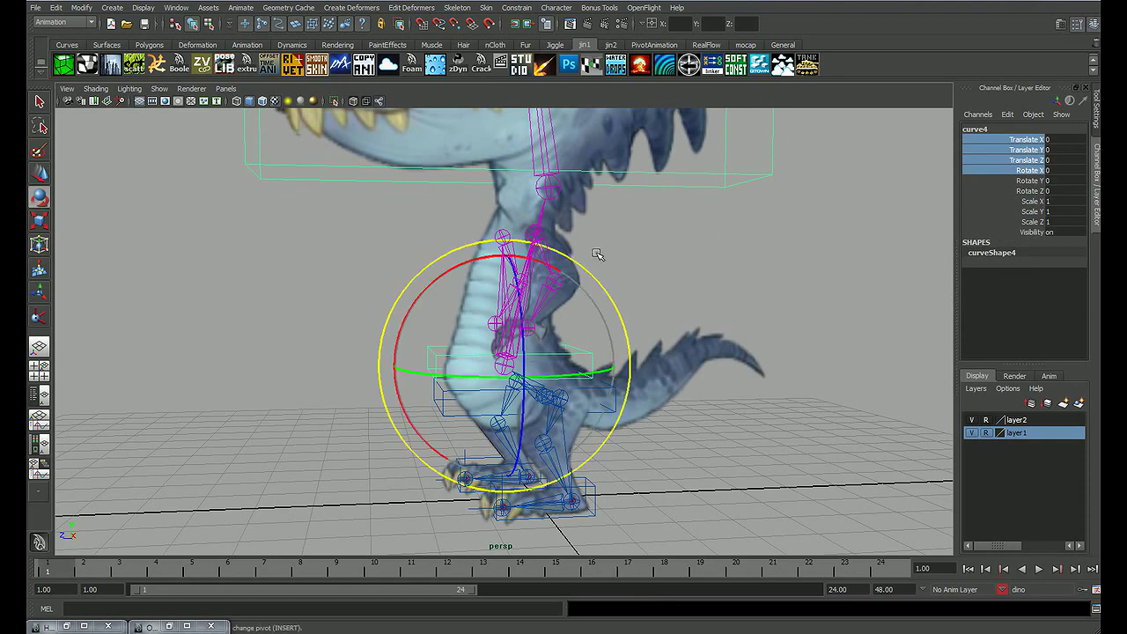
pyautogui.click(584, 24)
pyautogui.click(599, 79)
# Step: Add hip control curve3's Translate X/Y/Z and Rotate X channels to the dino character set
pyautogui.keyDown('alt'); pyautogui.moveTo(565, 244); pyautogui.dragTo(599, 249); pyautogui.keyUp('alt')
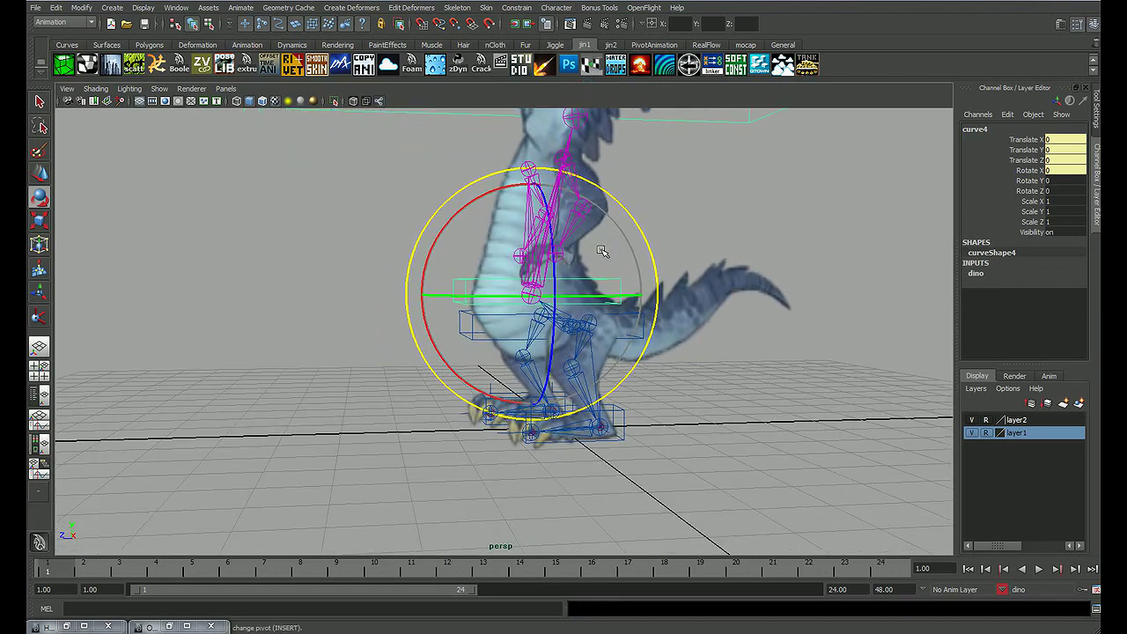
pyautogui.click(760, 228)
pyautogui.press('q')
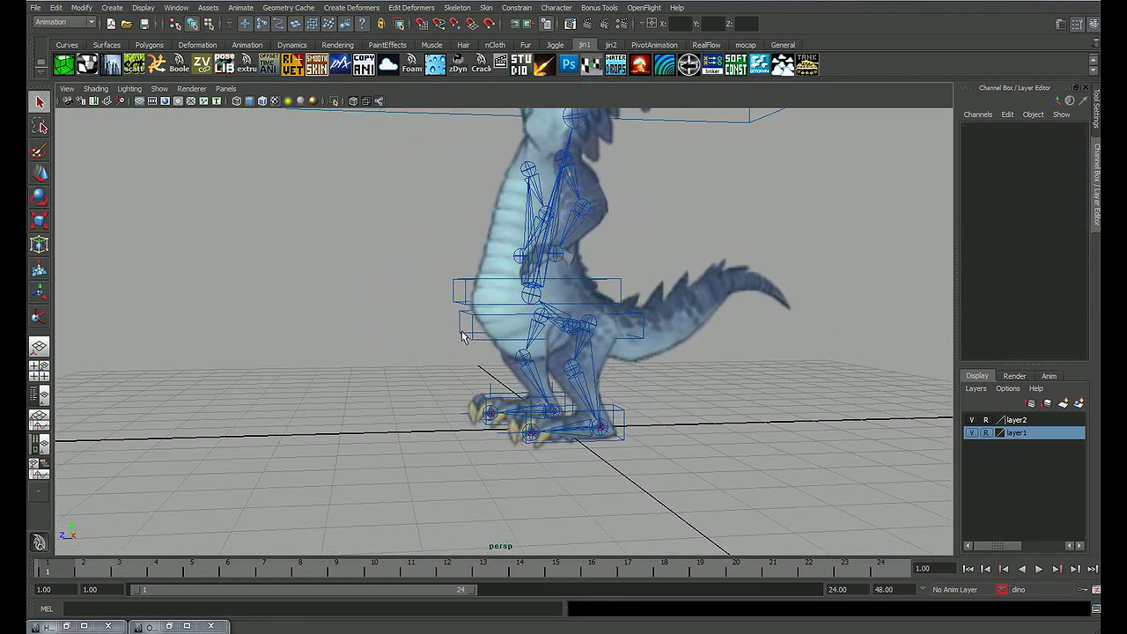
pyautogui.click(462, 336)
pyautogui.moveTo(503, 327)
pyautogui.keyDown('alt'); pyautogui.mouseDown()
pyautogui.moveTo(549, 297)
pyautogui.moveTo(588, 301)
pyautogui.mouseUp(); pyautogui.keyUp('alt')
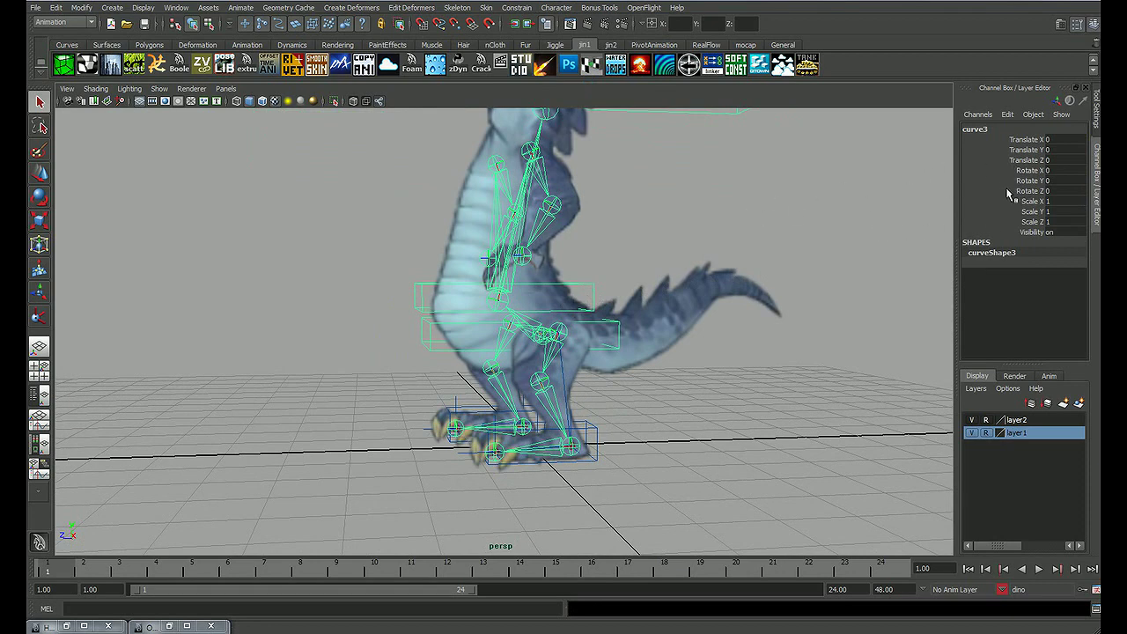
pyautogui.moveTo(674, 258)
pyautogui.keyDown('alt'); pyautogui.mouseDown()
pyautogui.moveTo(576, 264)
pyautogui.moveTo(578, 276)
pyautogui.moveTo(598, 268)
pyautogui.mouseUp(); pyautogui.keyUp('alt')
pyautogui.press('w')
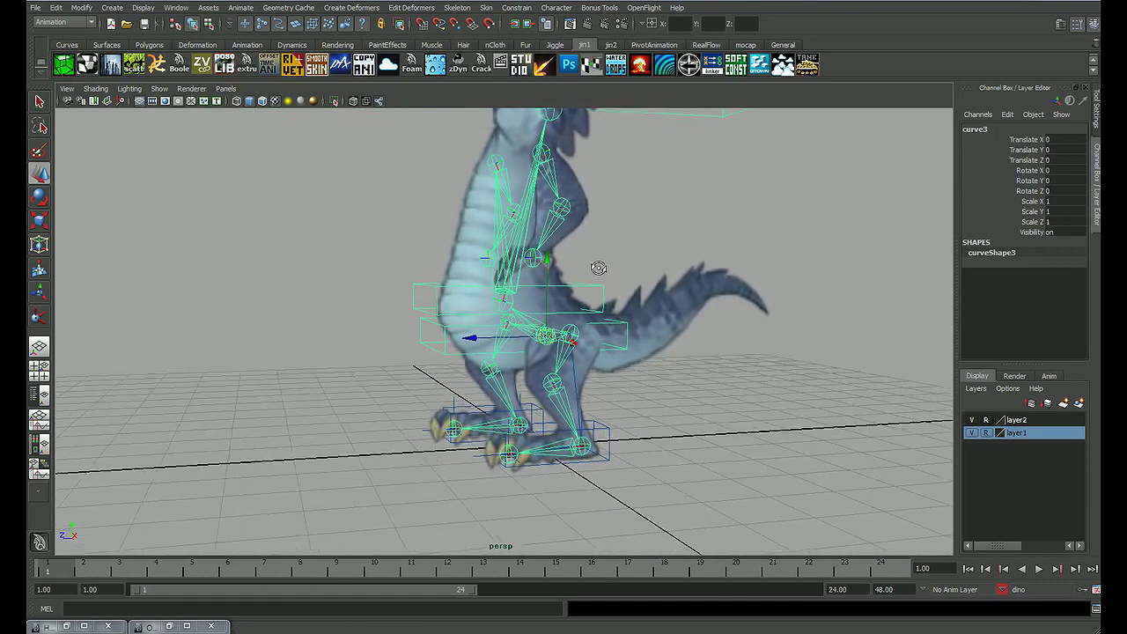
pyautogui.press('e')
pyautogui.keyDown('alt'); pyautogui.moveTo(624, 260); pyautogui.dragTo(591, 258, button='middle'); pyautogui.keyUp('alt')
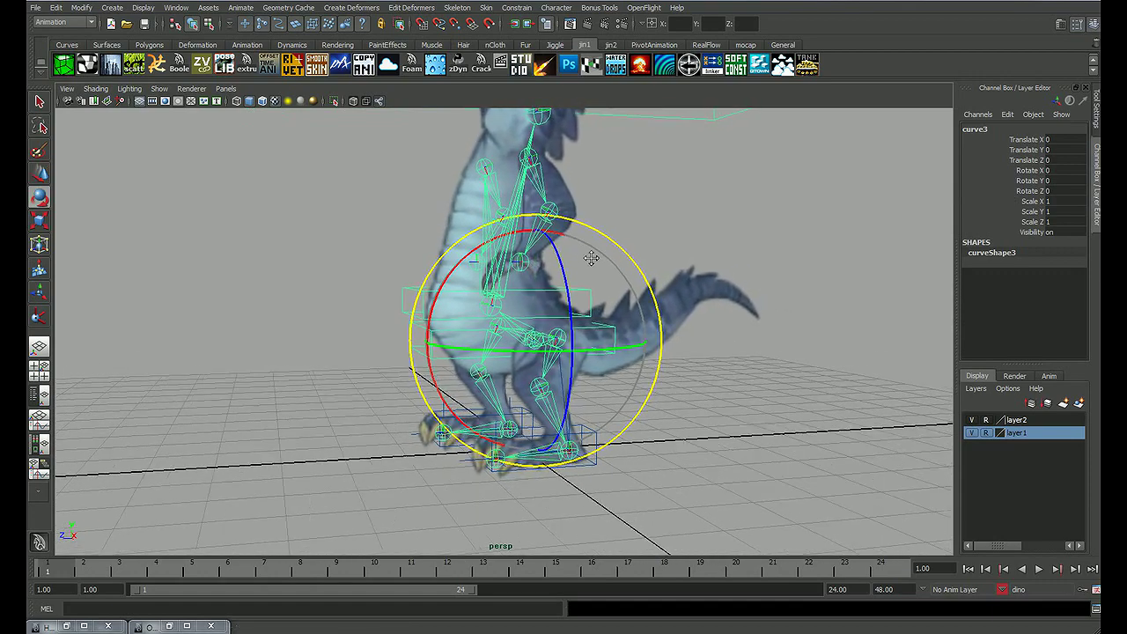
pyautogui.moveTo(1026, 139); pyautogui.dragTo(1029, 172)
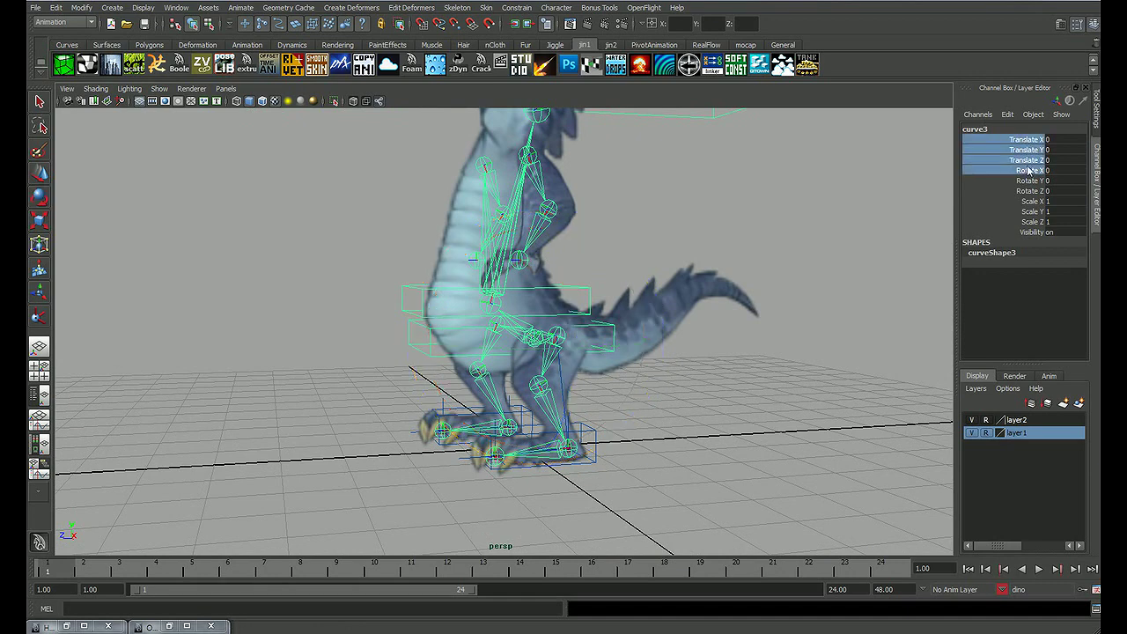
pyautogui.click(558, 8)
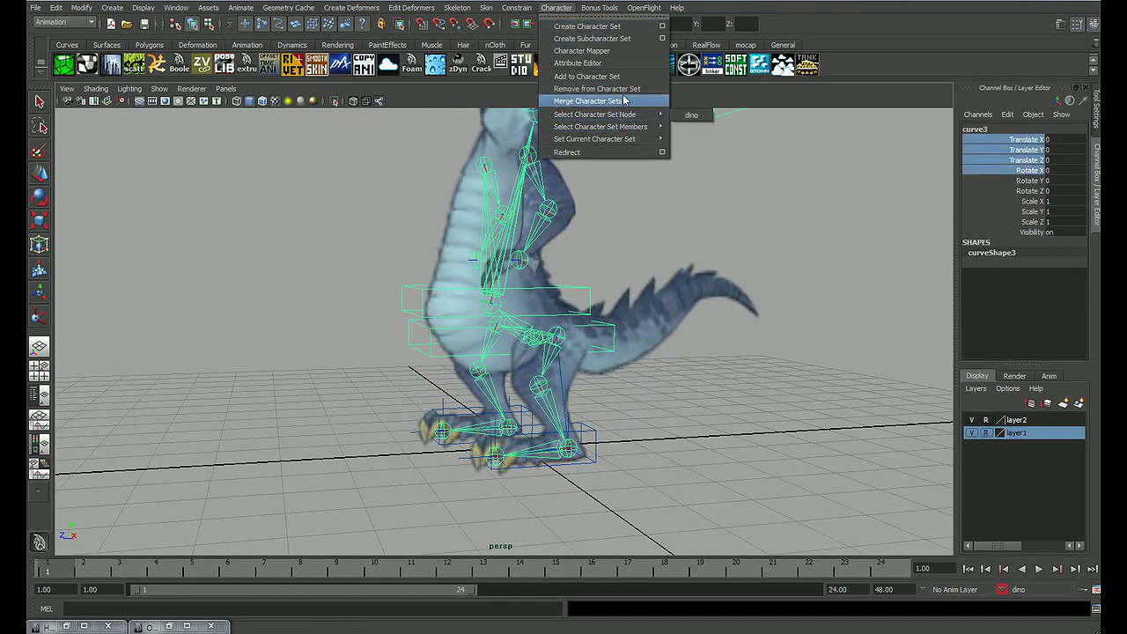
pyautogui.click(629, 85)
# Step: Select both foot controls, curve1 and curve2
pyautogui.keyDown('alt'); pyautogui.moveTo(634, 292); pyautogui.dragTo(655, 336); pyautogui.keyUp('alt')
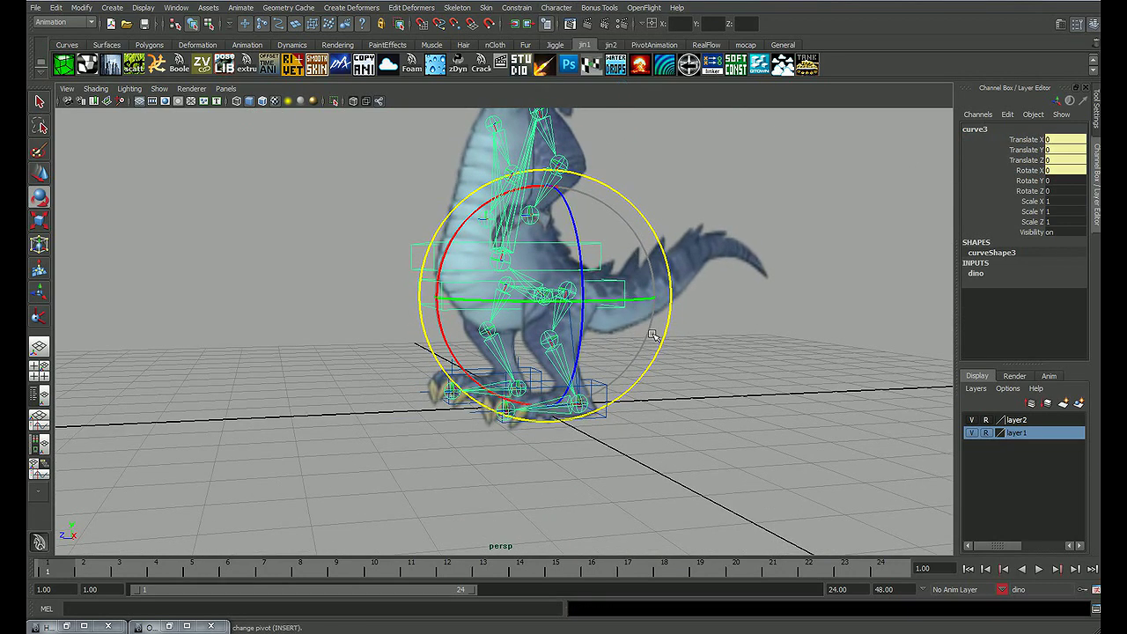
pyautogui.click(711, 368)
pyautogui.moveTo(711, 367)
pyautogui.keyDown('alt'); pyautogui.mouseDown()
pyautogui.moveTo(642, 385)
pyautogui.moveTo(648, 356)
pyautogui.mouseUp(); pyautogui.keyUp('alt')
pyautogui.click(629, 399)
pyautogui.keyDown('shift'); pyautogui.click(554, 377); pyautogui.keyUp('shift')
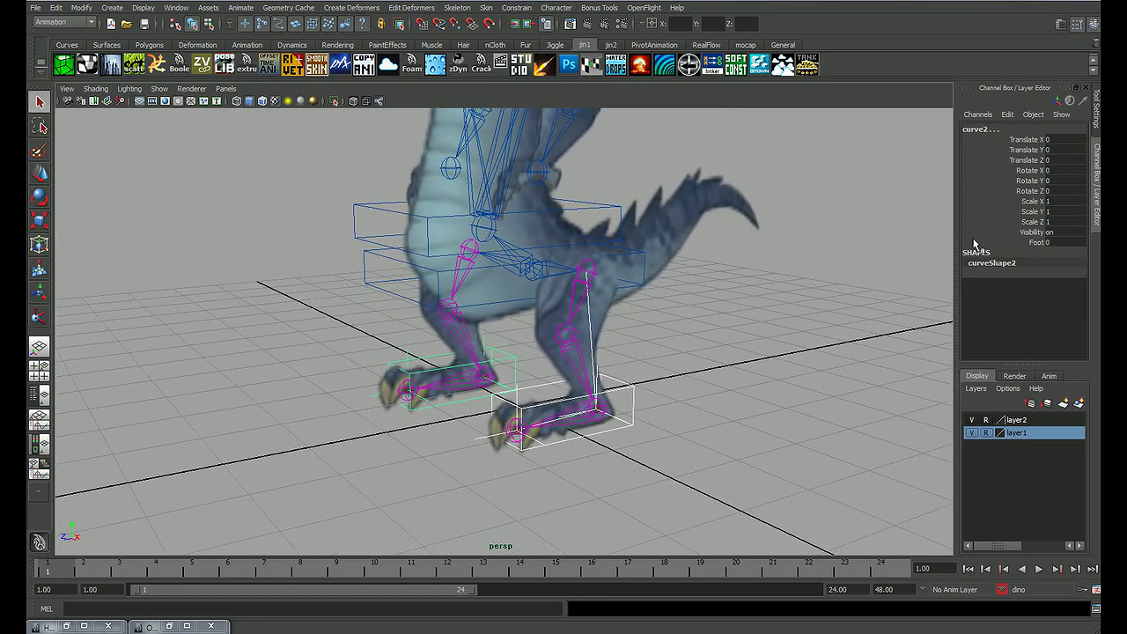
# Step: Add Translate X/Y/Z, Rotate X and Foot of curve1 and curve2 to the dino set
pyautogui.press('e')
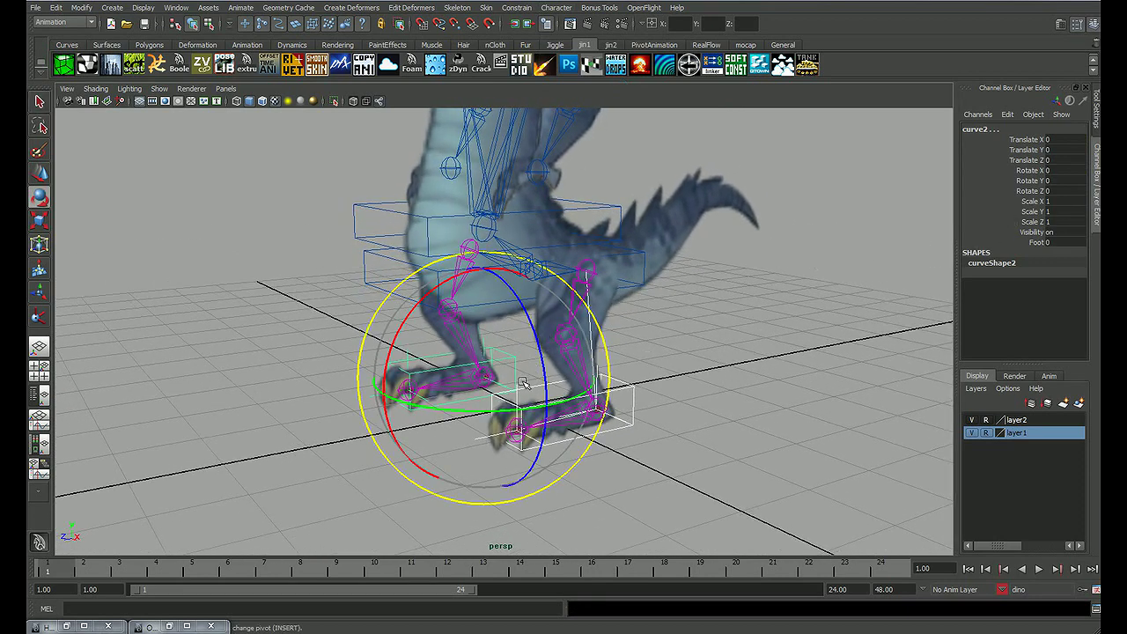
pyautogui.click(1032, 171)
pyautogui.keyDown('ctrl'); pyautogui.click(1037, 242); pyautogui.keyUp('ctrl')
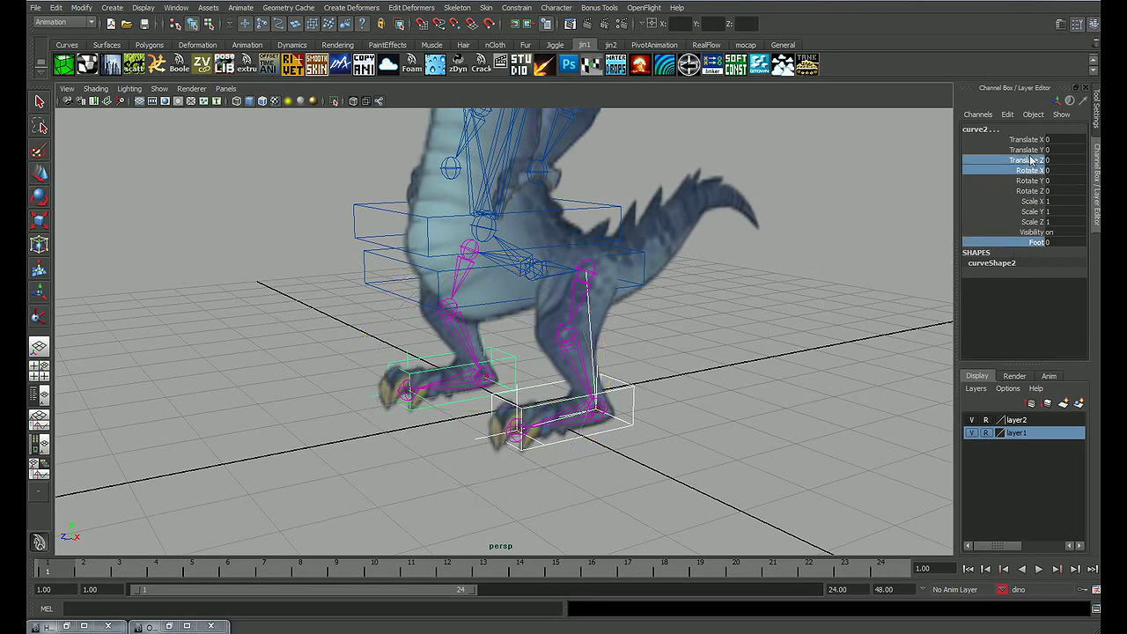
pyautogui.keyDown('ctrl'); pyautogui.moveTo(1036, 171); pyautogui.dragTo(1030, 139); pyautogui.keyUp('ctrl')
pyautogui.click(562, 10)
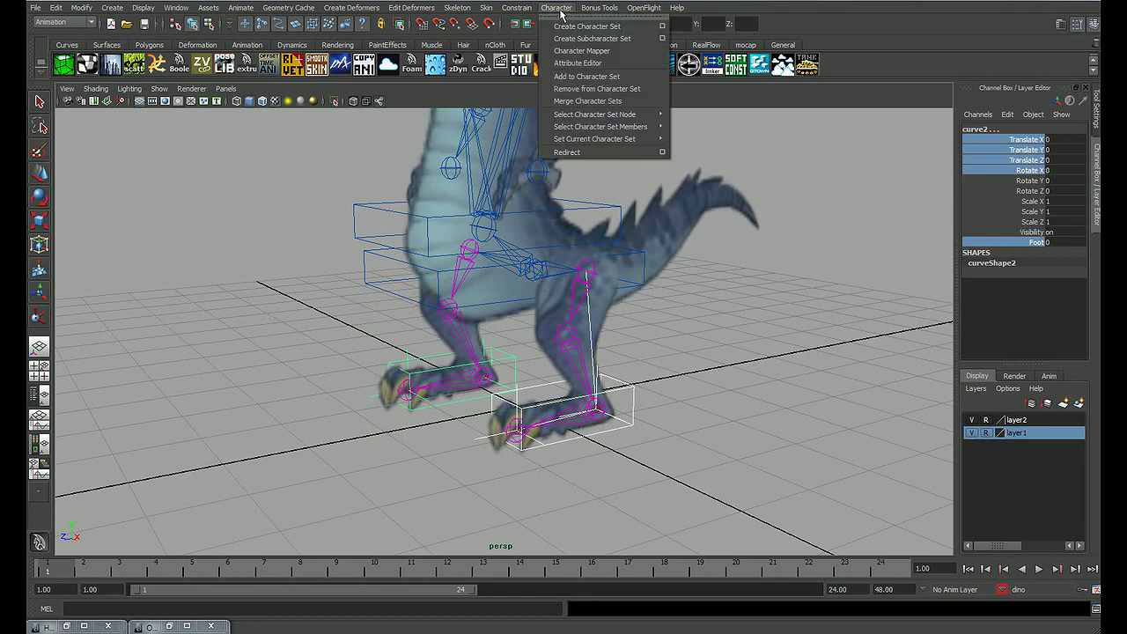
pyautogui.click(606, 88)
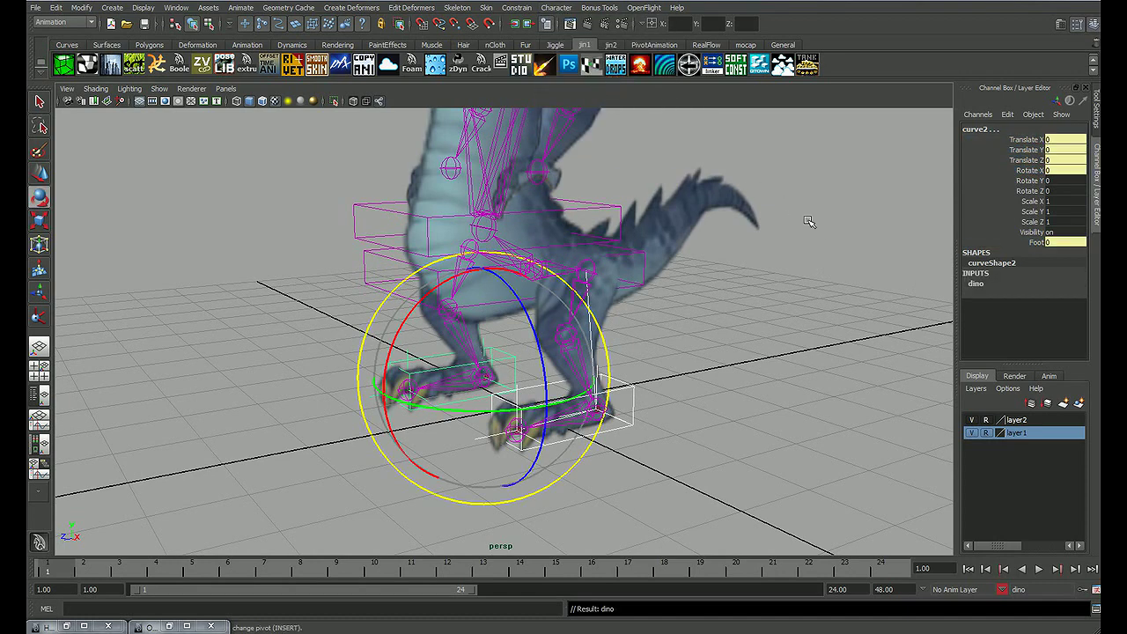
pyautogui.click(755, 246)
pyautogui.moveTo(704, 313)
pyautogui.keyDown('alt'); pyautogui.mouseDown()
pyautogui.moveTo(577, 355)
pyautogui.moveTo(670, 431)
pyautogui.mouseUp(); pyautogui.keyUp('alt')
pyautogui.press('q')
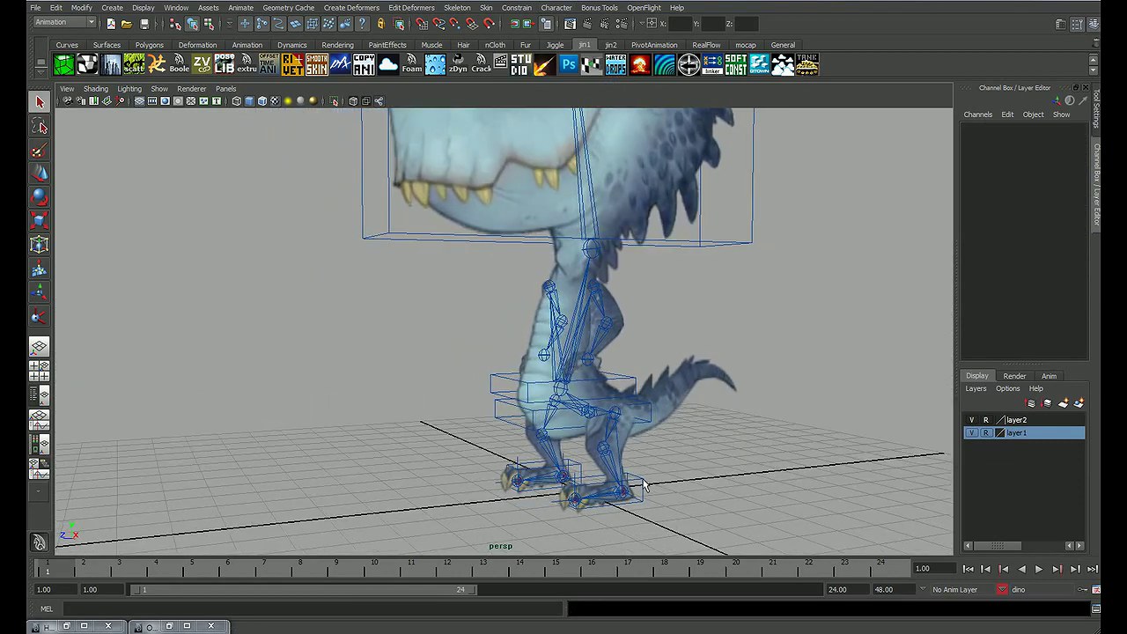
# Step: Check the rig by selecting the foot, hip, waist and head controls in turn
pyautogui.click(644, 484)
pyautogui.click(582, 475)
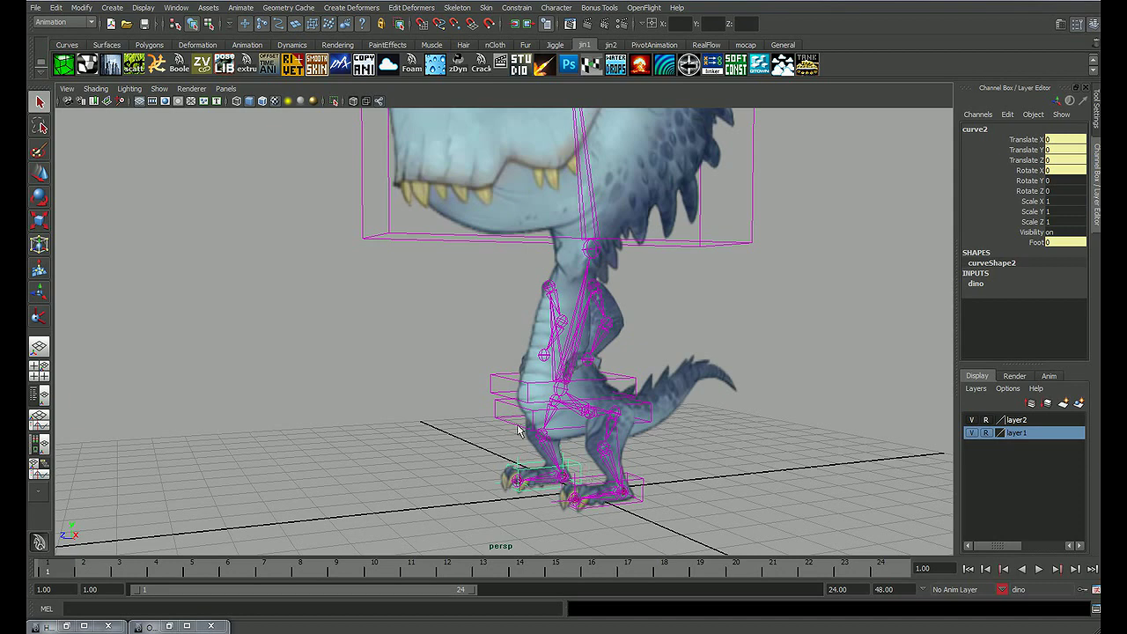
pyautogui.click(501, 383)
pyautogui.click(493, 384)
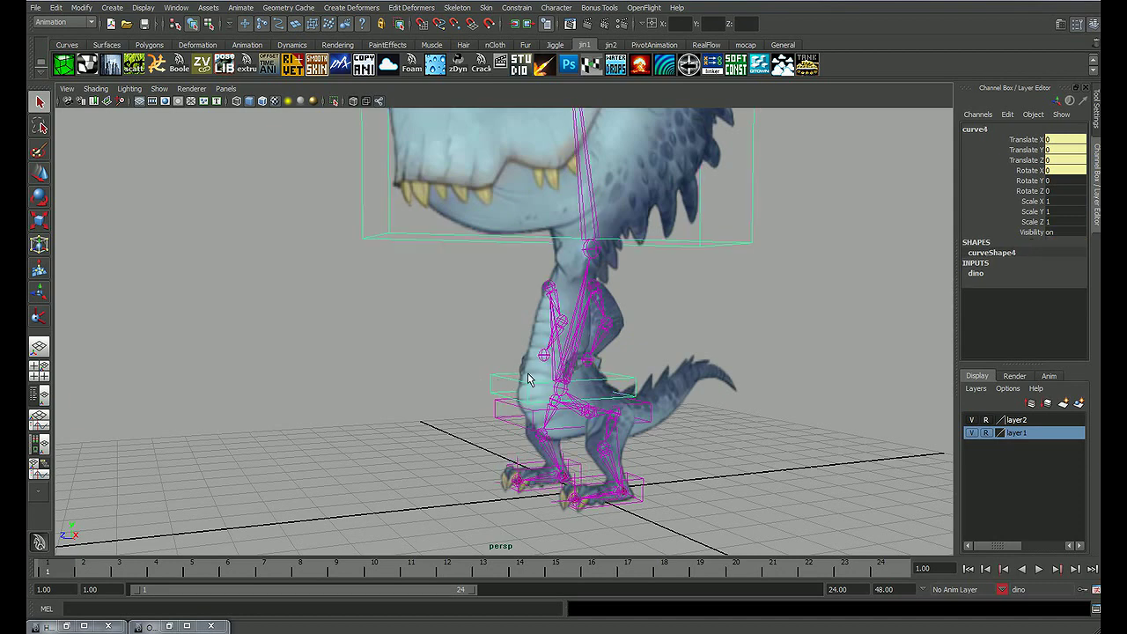
pyautogui.click(496, 416)
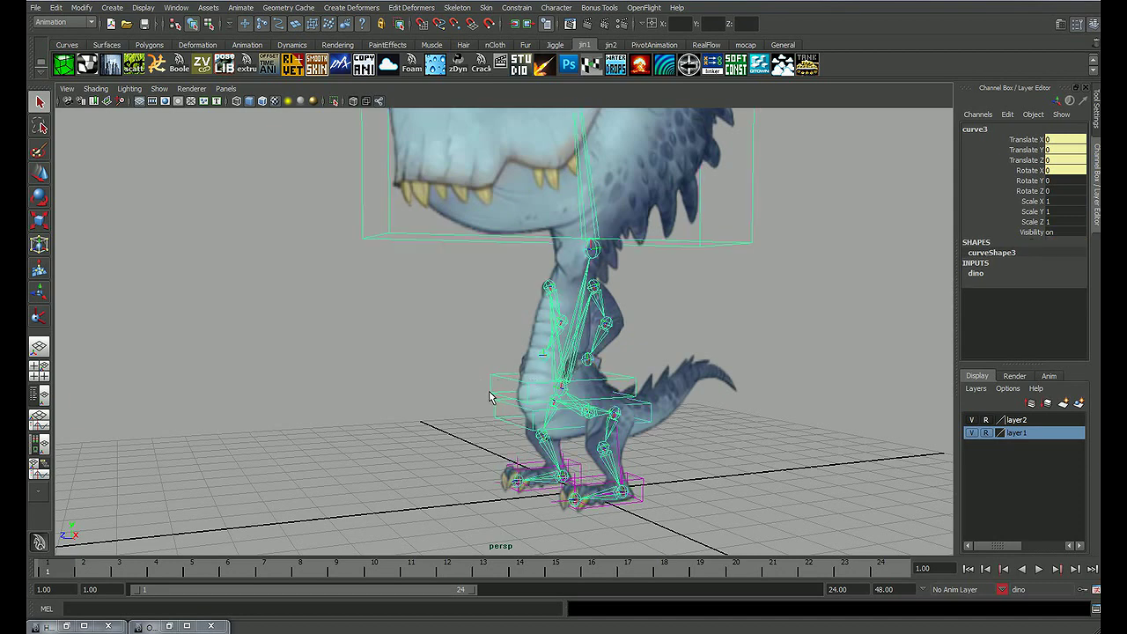
pyautogui.click(482, 389)
pyautogui.keyDown('alt'); pyautogui.moveTo(652, 304); pyautogui.dragTo(646, 390, button='middle'); pyautogui.keyUp('alt')
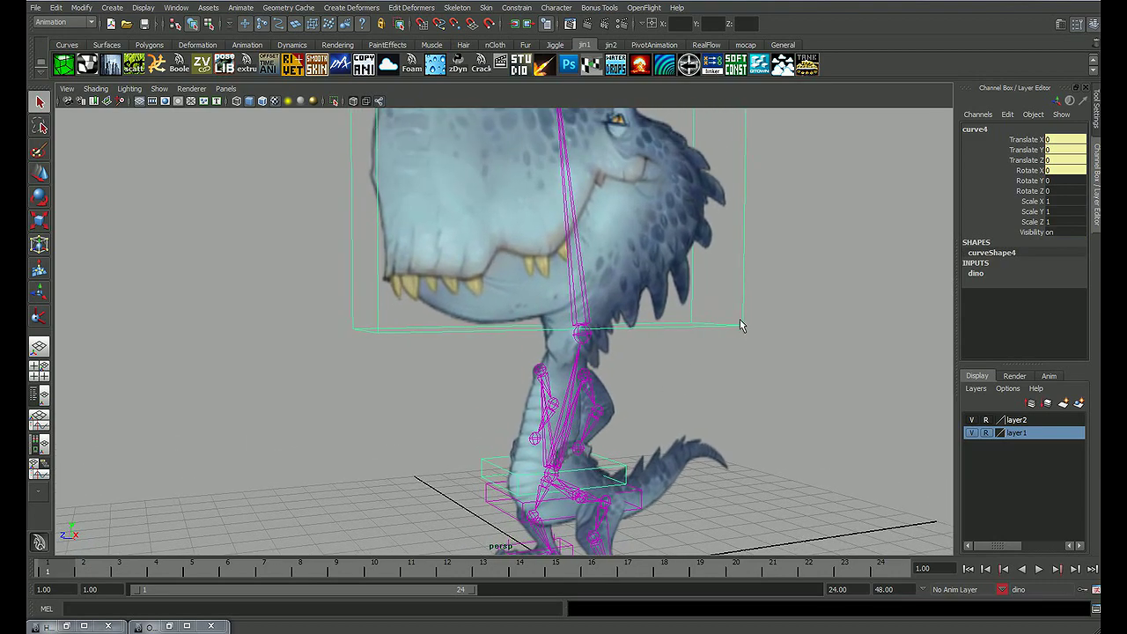
pyautogui.moveTo(742, 322); pyautogui.dragTo(690, 350)
pyautogui.moveTo(702, 342)
pyautogui.keyDown('alt'); pyautogui.mouseDown(button='middle')
pyautogui.moveTo(711, 367)
pyautogui.moveTo(689, 330)
pyautogui.moveTo(669, 367)
pyautogui.moveTo(663, 280)
pyautogui.mouseUp(button='middle'); pyautogui.keyUp('alt')
pyautogui.moveTo(664, 280)
pyautogui.keyDown('alt'); pyautogui.mouseDown()
pyautogui.moveTo(661, 335)
pyautogui.moveTo(672, 337)
pyautogui.moveTo(581, 374)
pyautogui.mouseUp(); pyautogui.keyUp('alt')
# Step: Check the arm joints by selecting joint15, joint14 and parent joint13
pyautogui.click(588, 370)
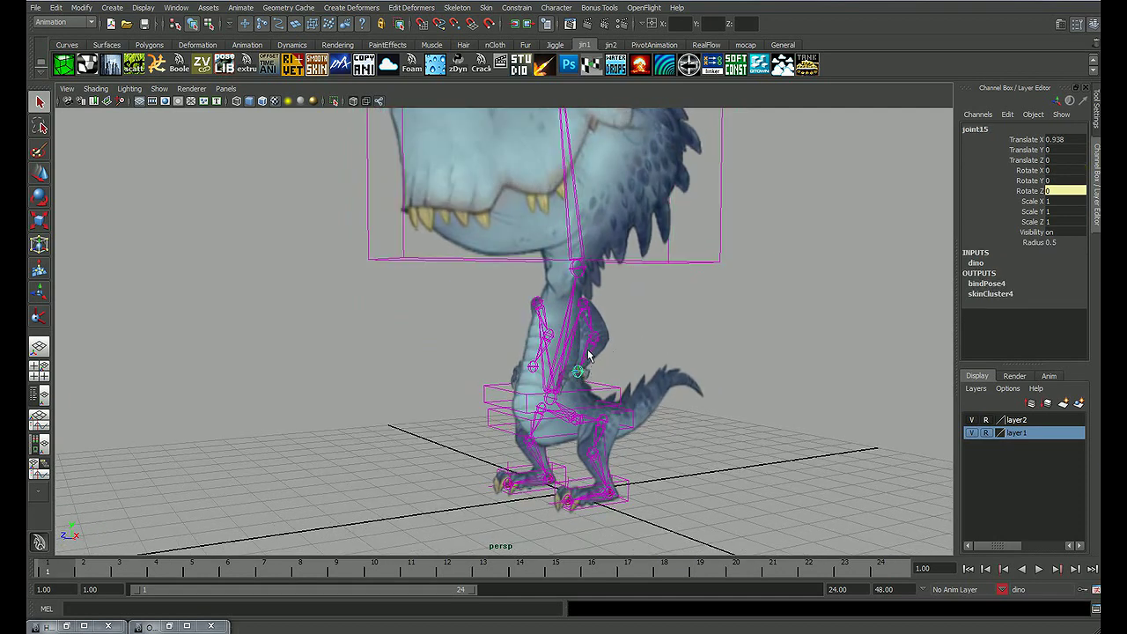
pyautogui.click(597, 338)
pyautogui.press('Up')
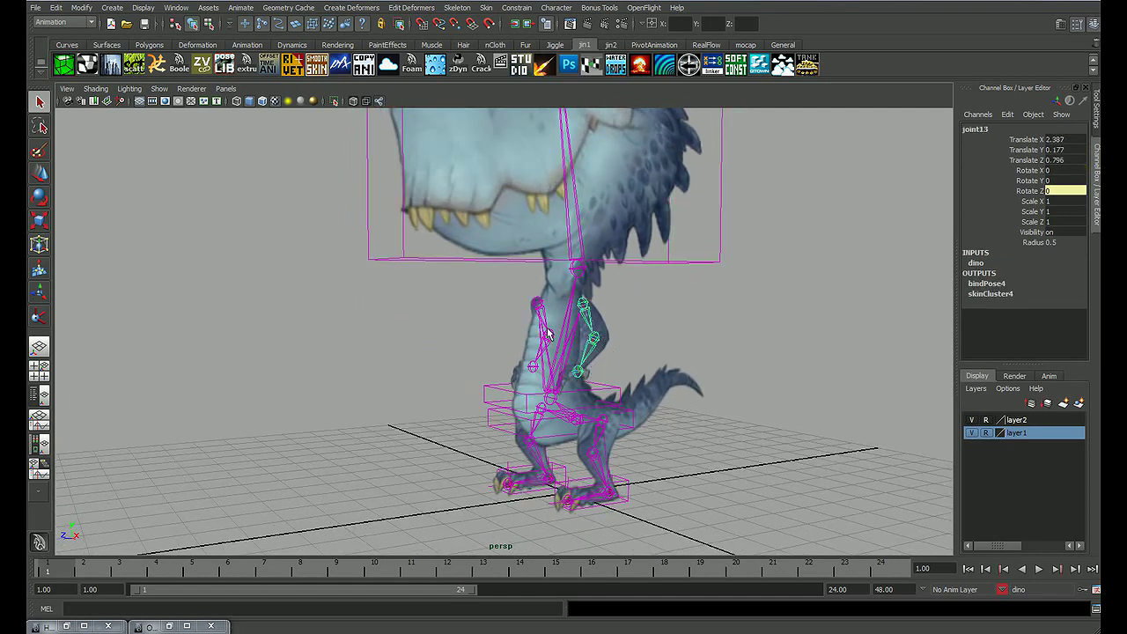
pyautogui.click(526, 368)
pyautogui.click(705, 313)
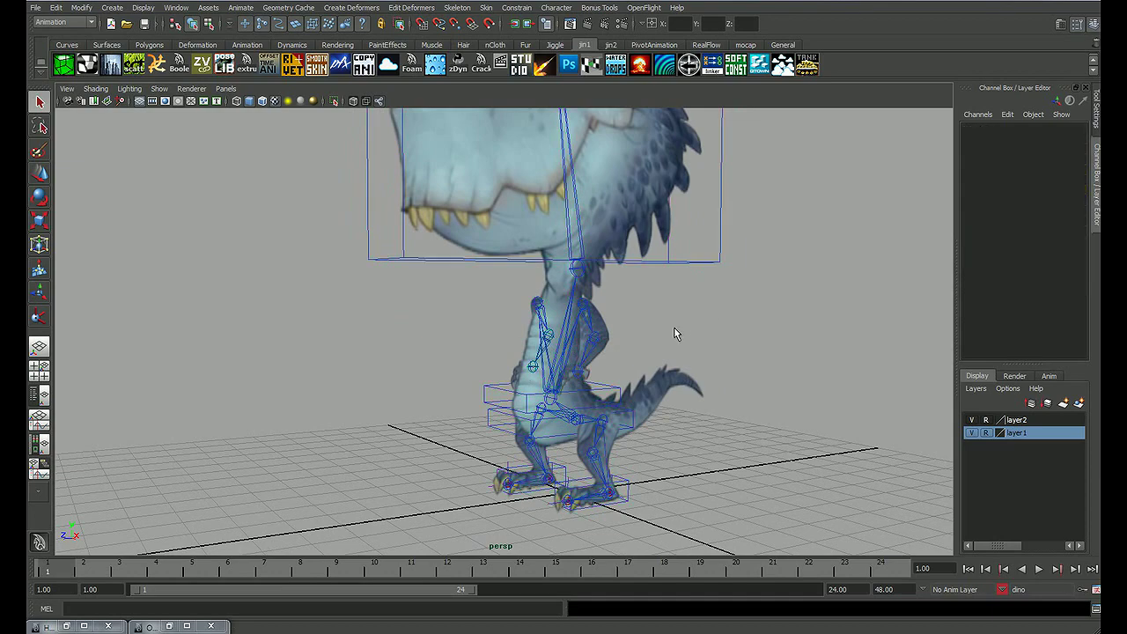
pyautogui.keyDown('alt'); pyautogui.moveTo(674, 327); pyautogui.dragTo(652, 380); pyautogui.keyUp('alt')
# Step: Select dino in the Outliner, key all its channels at frame 1, and maximize the side view
pyautogui.hotkey('shift', 'o')
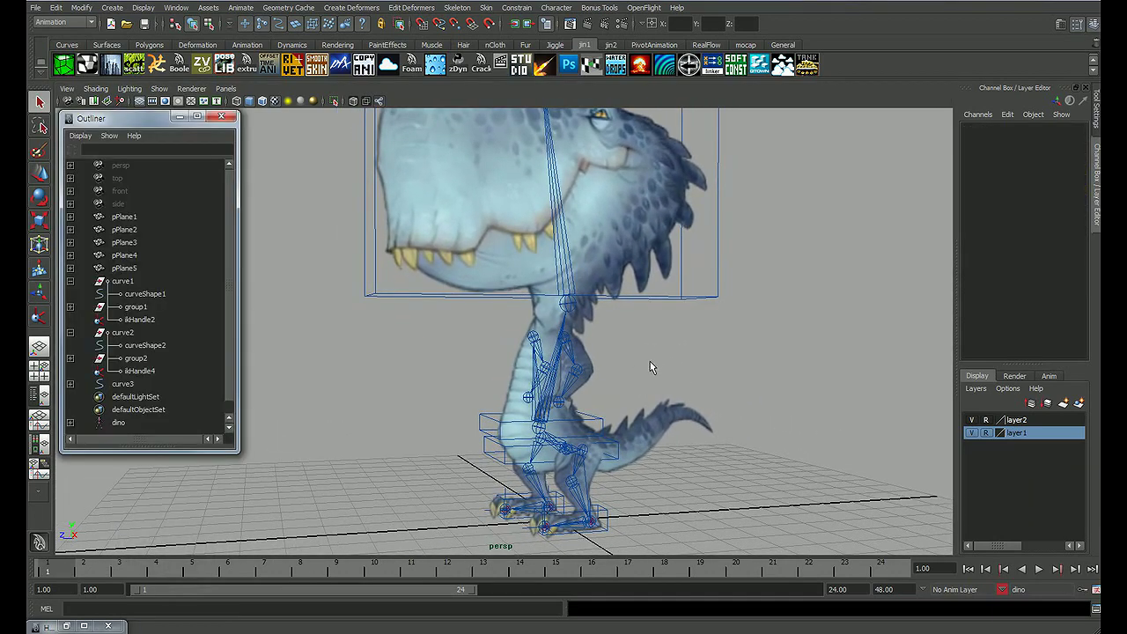
pyautogui.click(120, 423)
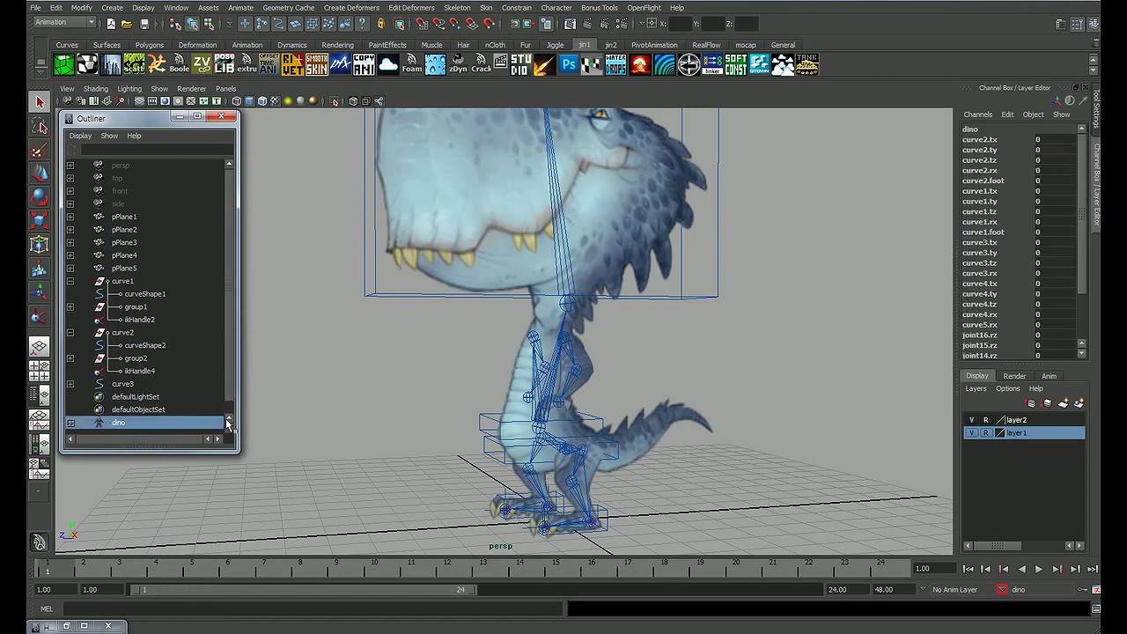
pyautogui.moveTo(168, 453); pyautogui.dragTo(167, 502)
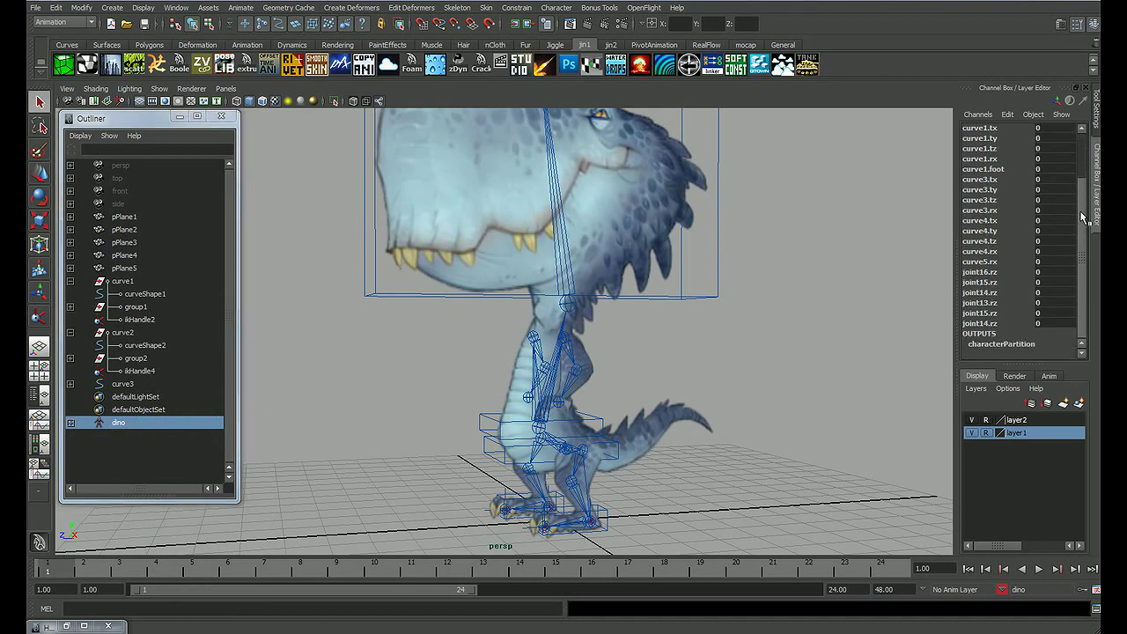
pyautogui.press('s')
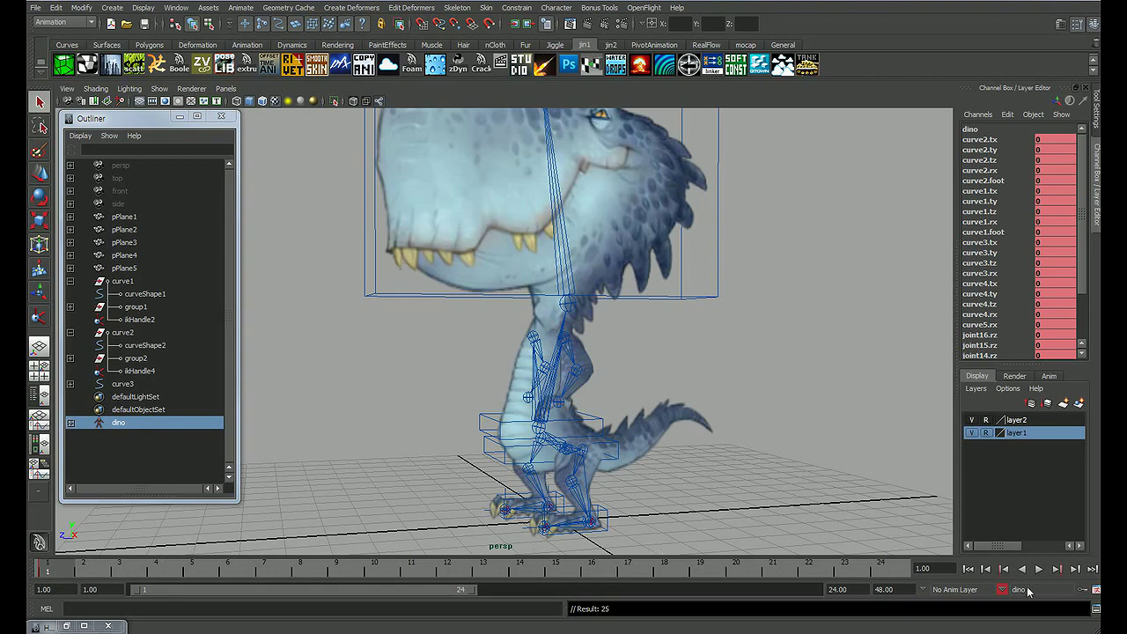
pyautogui.click(819, 470)
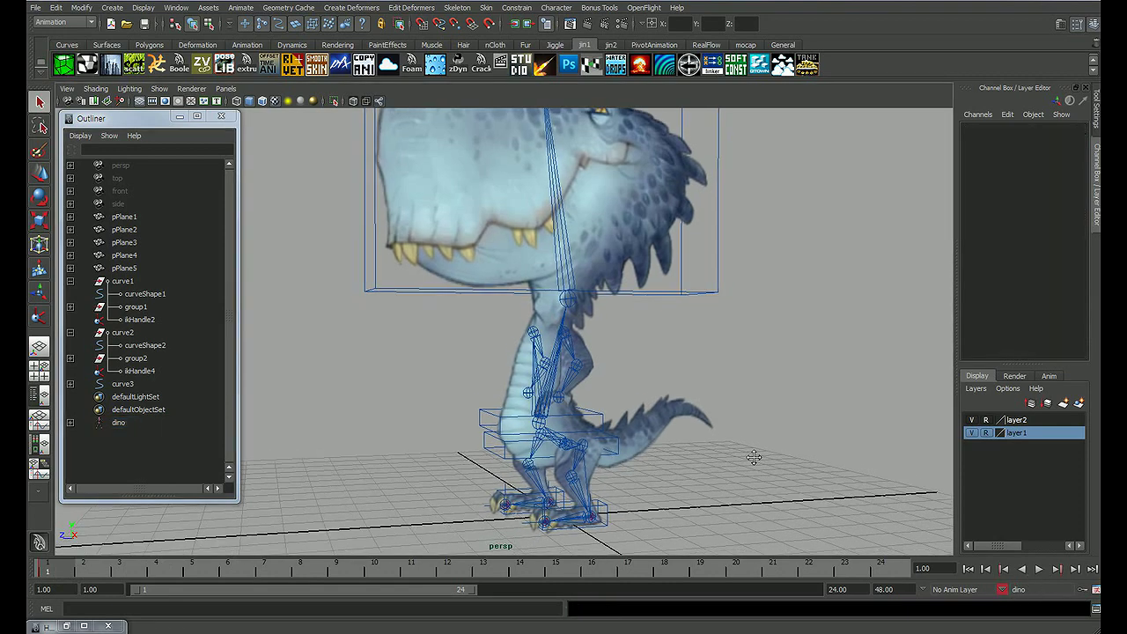
pyautogui.press('space')
pyautogui.press('space')
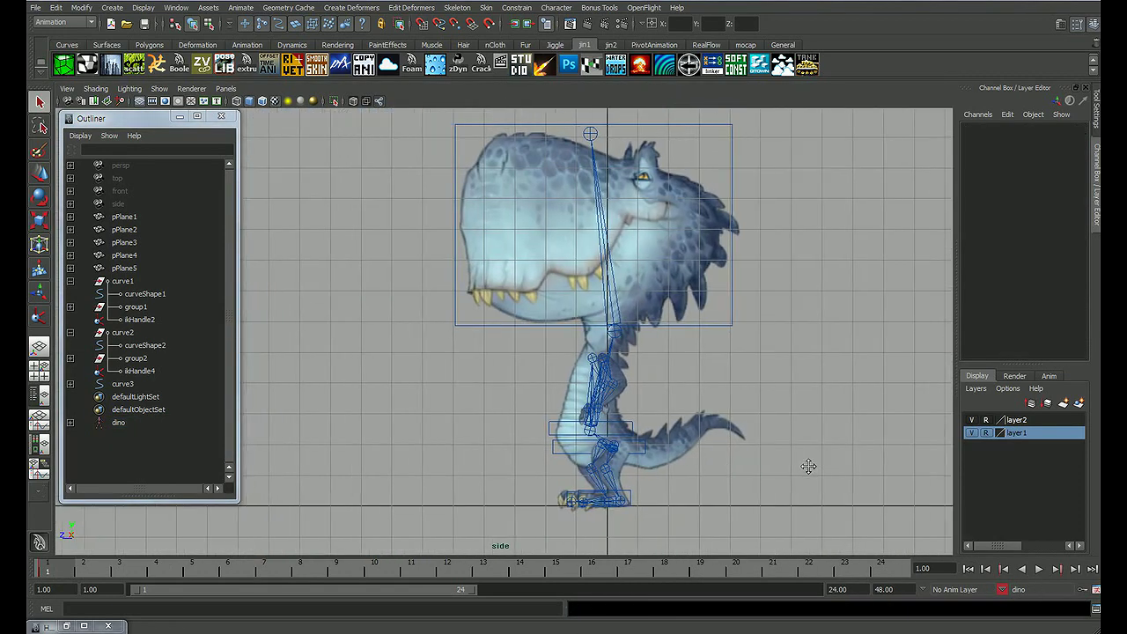
# Step: Move foot controls curve1 and curve2 apart along Z, curve1 to Translate Z -1.738
pyautogui.press('a')
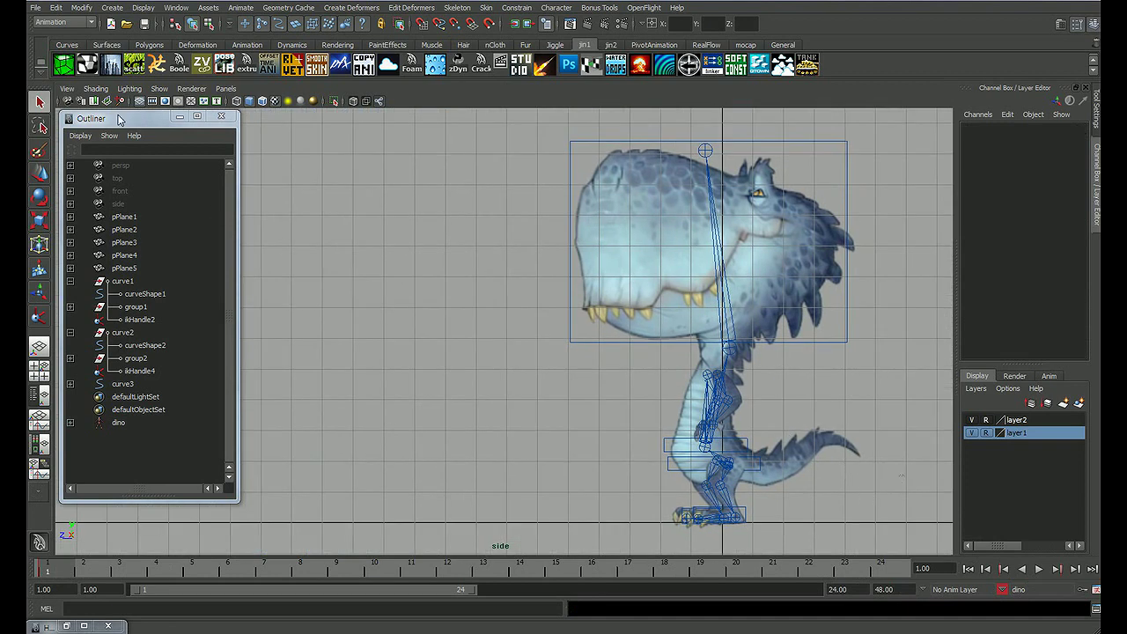
pyautogui.click(179, 116)
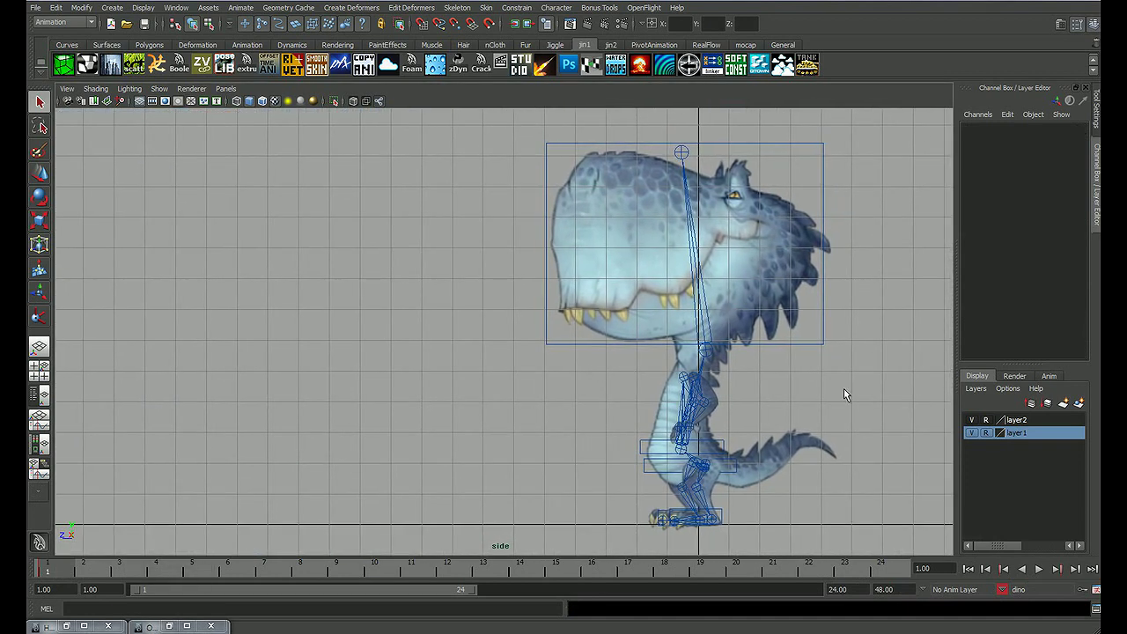
pyautogui.keyDown('alt'); pyautogui.moveTo(804, 411); pyautogui.dragTo(787, 381, button='middle'); pyautogui.keyUp('alt')
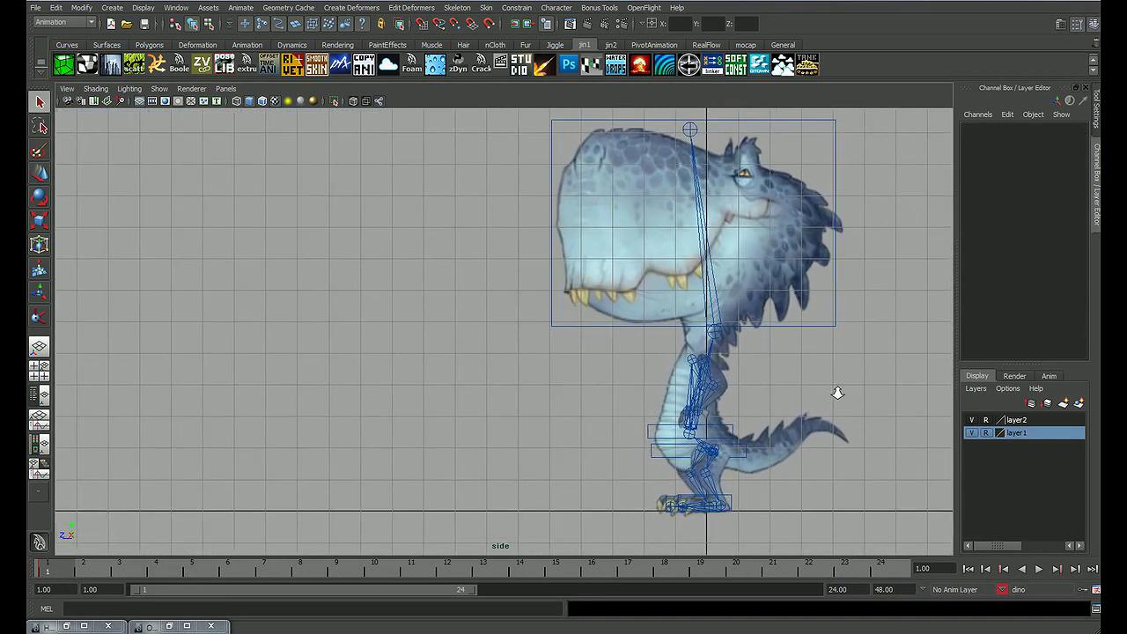
pyautogui.keyDown('alt'); pyautogui.moveTo(784, 380); pyautogui.dragTo(760, 393, button='right'); pyautogui.keyUp('alt')
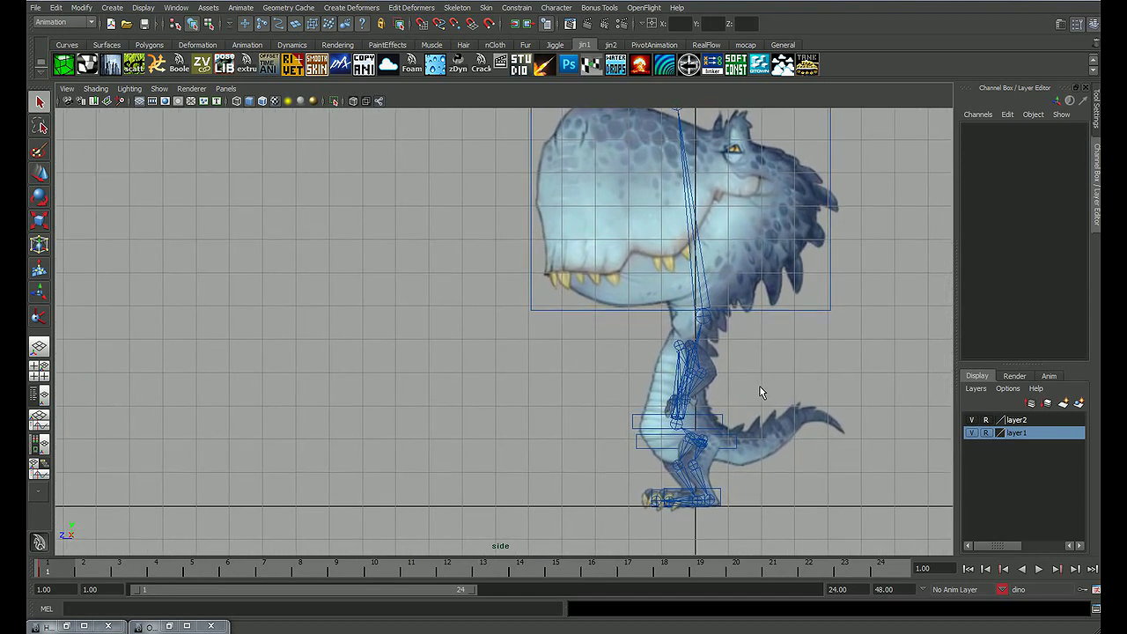
pyautogui.click(722, 499)
pyautogui.press('w')
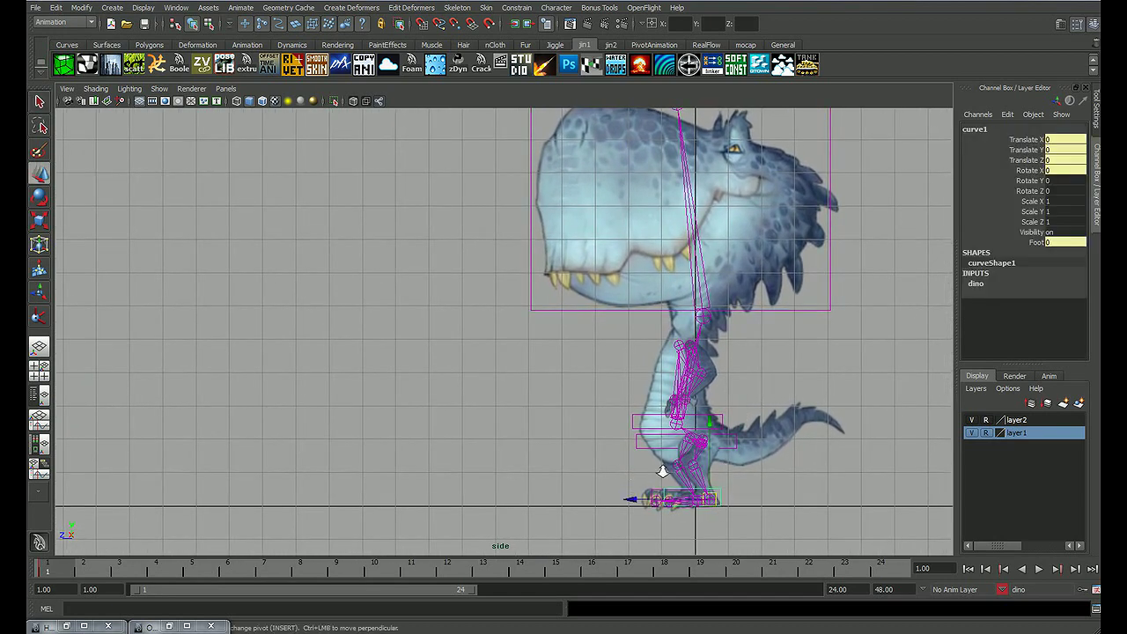
pyautogui.keyDown('alt'); pyautogui.moveTo(662, 471); pyautogui.dragTo(617, 449, button='right'); pyautogui.keyUp('alt')
pyautogui.keyDown('alt'); pyautogui.moveTo(616, 449); pyautogui.dragTo(577, 424, button='middle'); pyautogui.keyUp('alt')
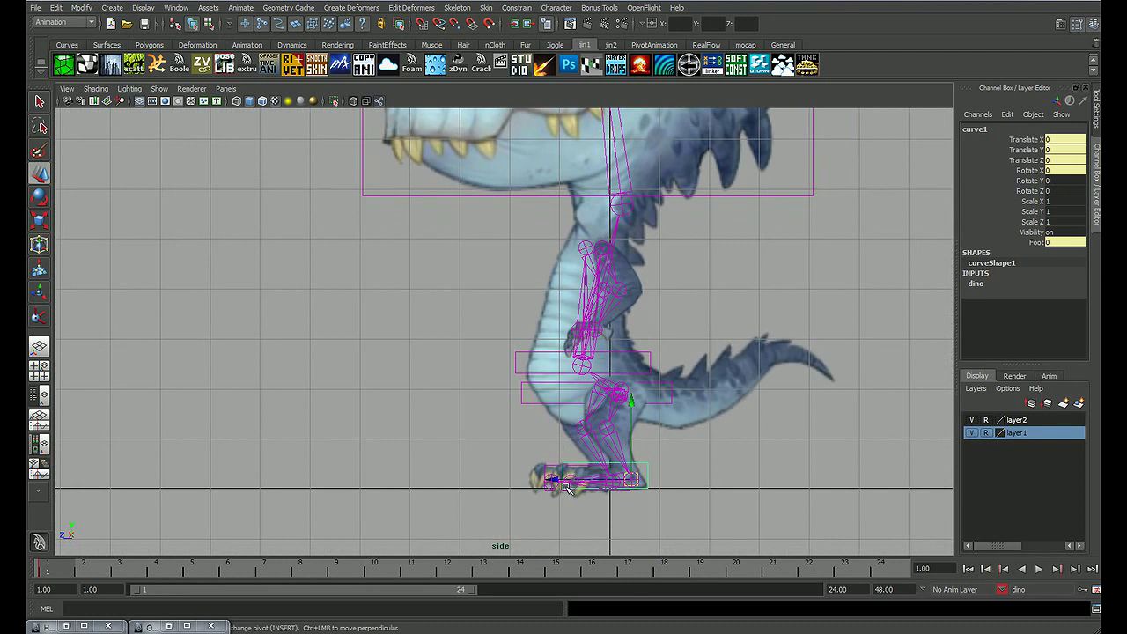
pyautogui.moveTo(568, 490); pyautogui.dragTo(641, 483)
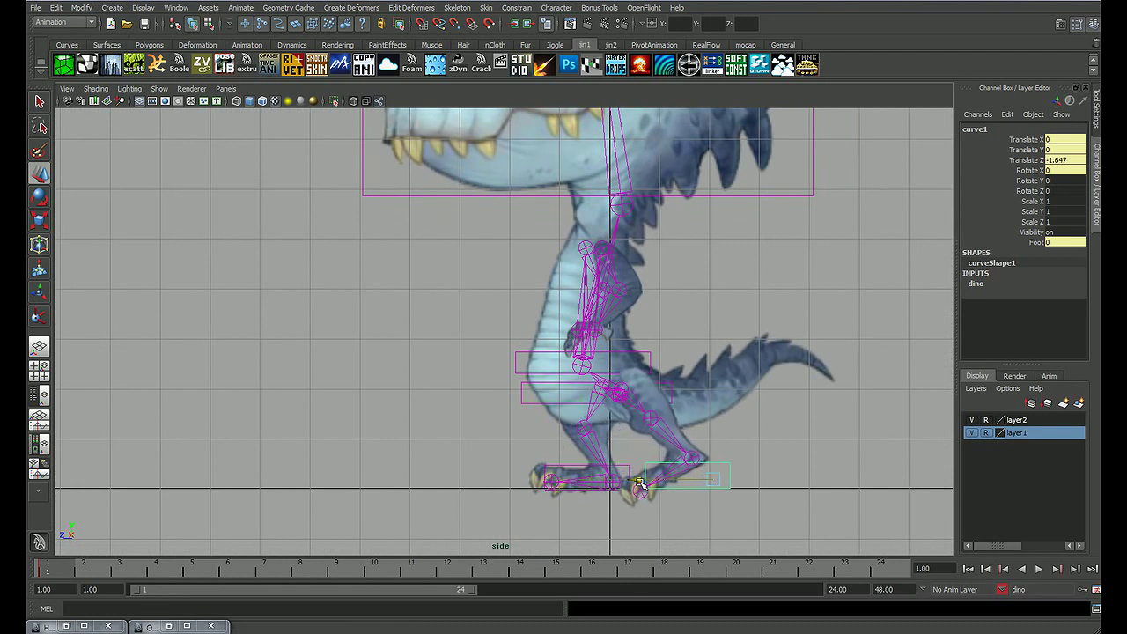
pyautogui.click(582, 480)
pyautogui.moveTo(581, 480); pyautogui.dragTo(539, 480)
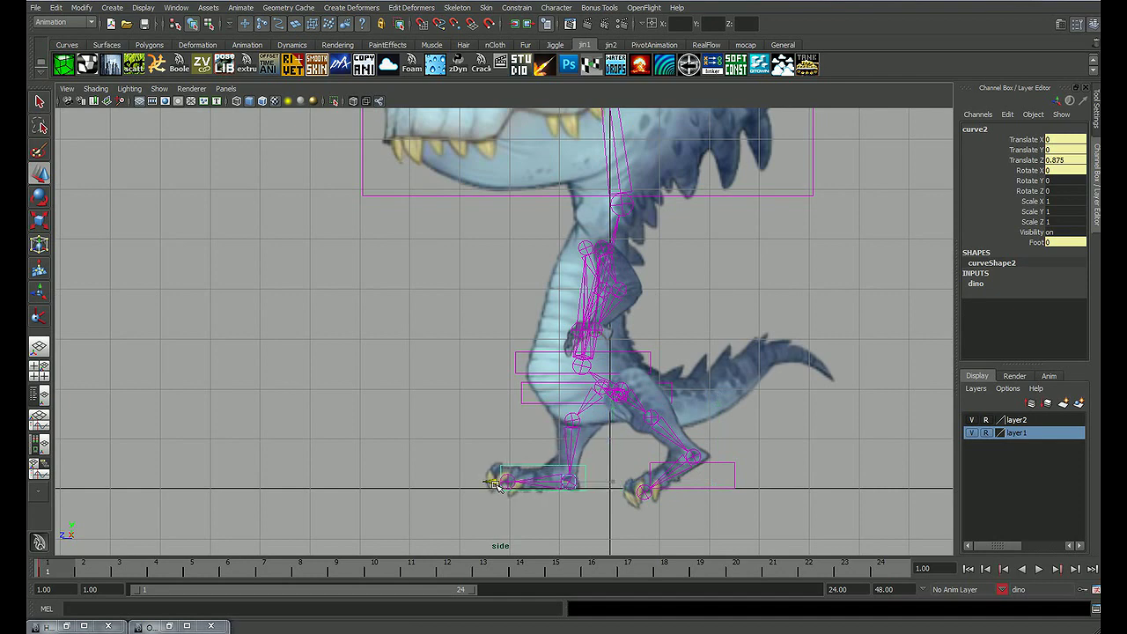
# Step: Lower the hip control curve3 to Translate Y -0.438
pyautogui.click(749, 432)
pyautogui.click(522, 394)
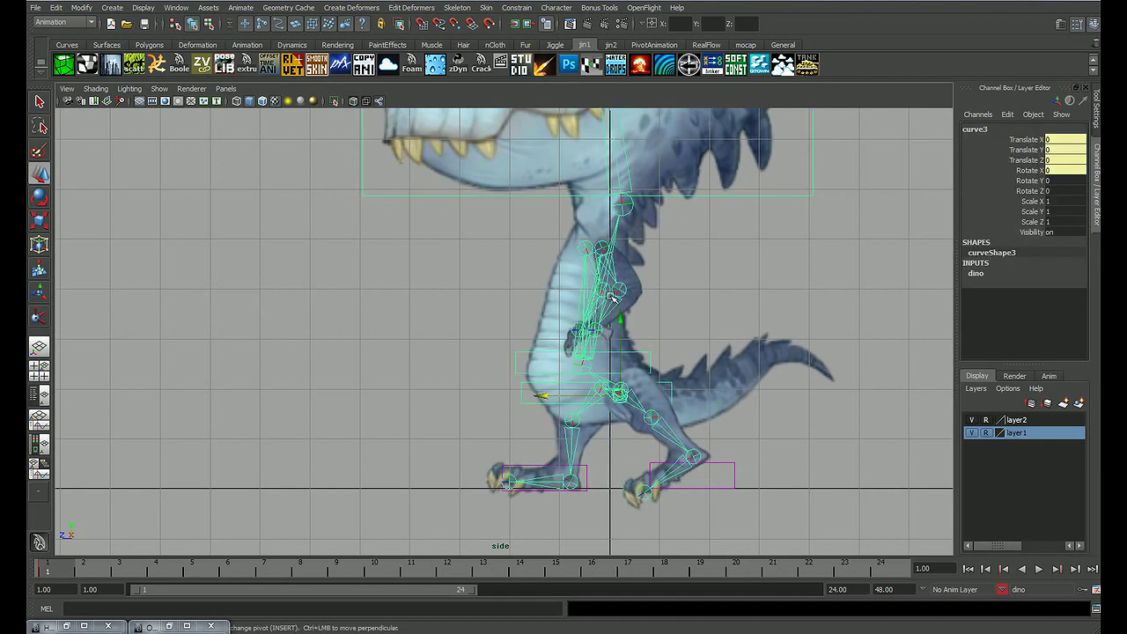
pyautogui.moveTo(620, 322); pyautogui.dragTo(620, 343)
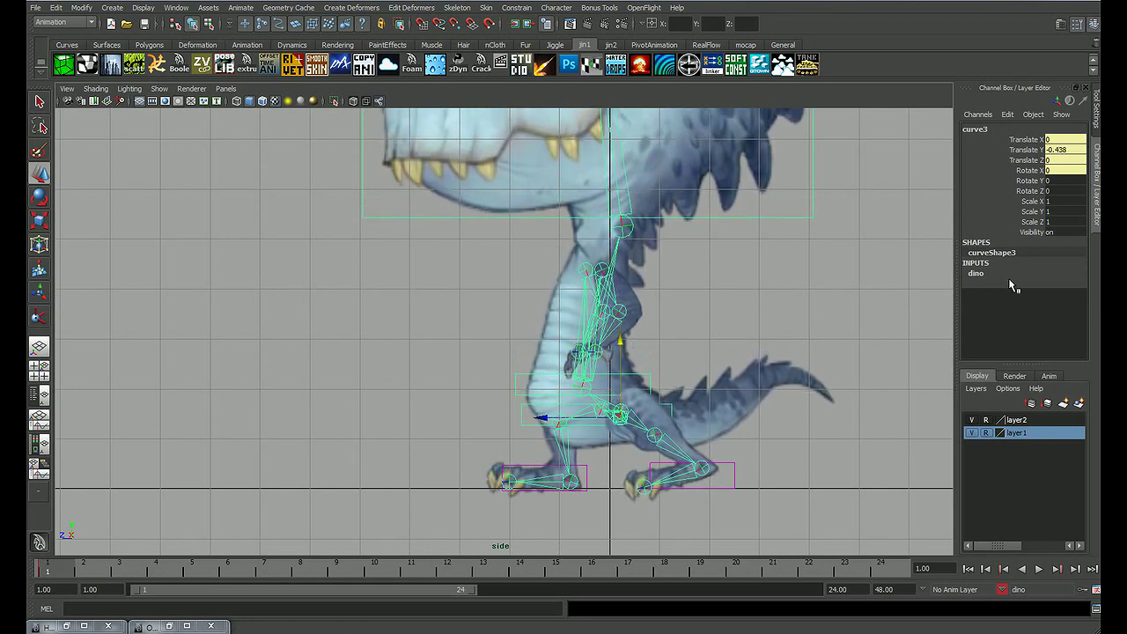
# Step: Set curve1's Foot roll attribute to 30 to lift the heel
pyautogui.click(750, 463)
pyautogui.click(734, 467)
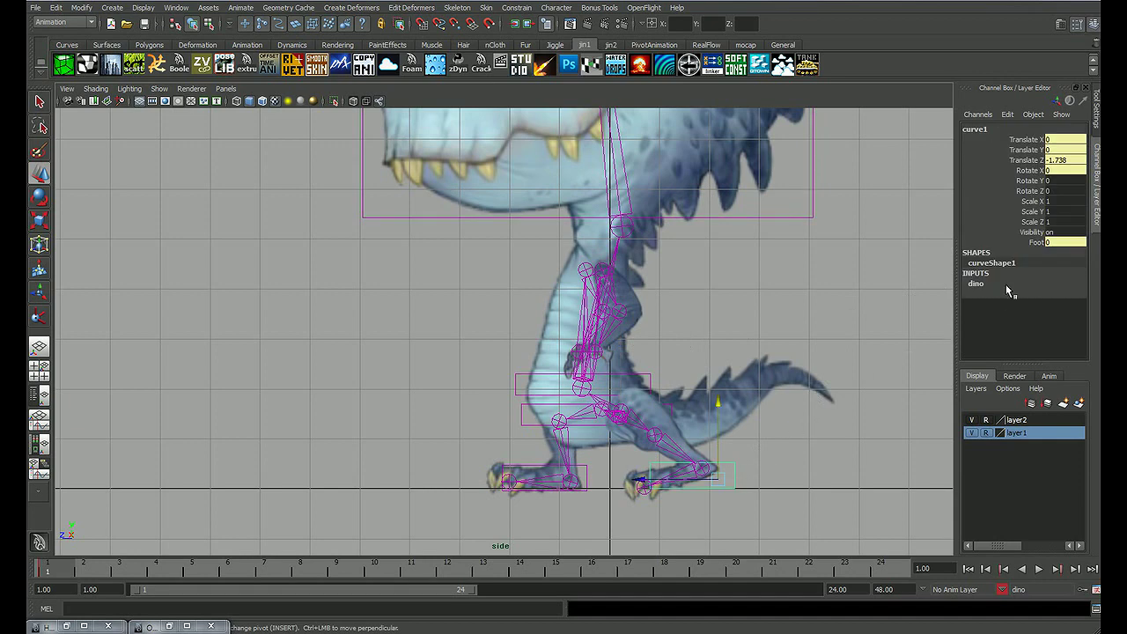
pyautogui.click(1037, 242)
pyautogui.moveTo(776, 288); pyautogui.dragTo(867, 327, button='middle')
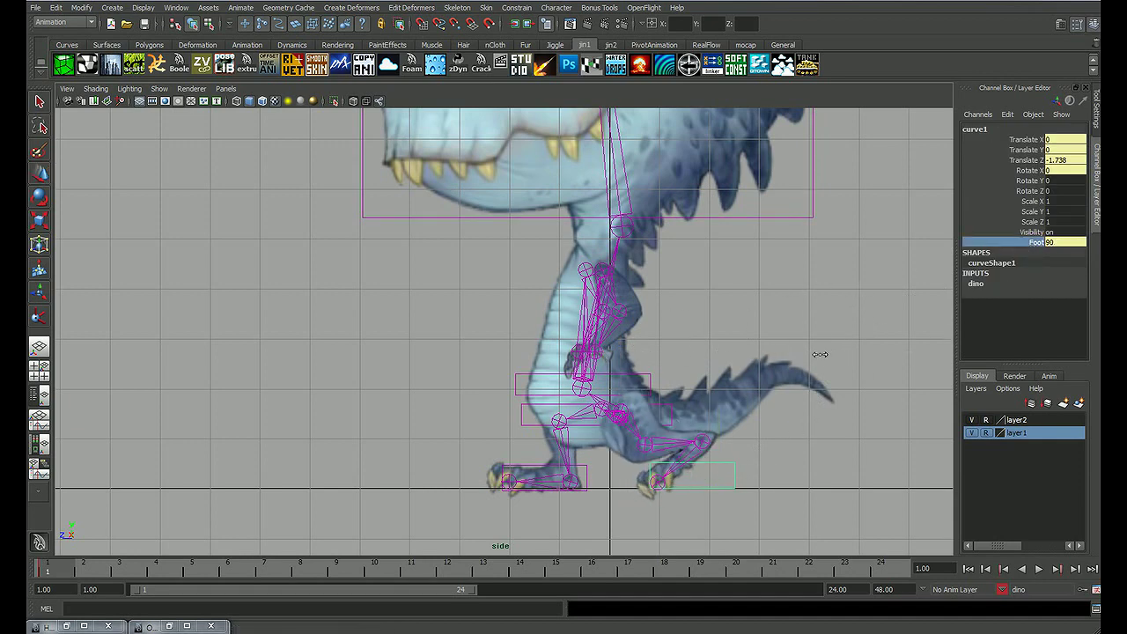
# Step: Nudge foot controls curve1 and curve2 along Z and shift hip control curve3 to Translate Z 0.054
pyautogui.scroll(2, 644, 379)
pyautogui.keyDown('alt'); pyautogui.moveTo(644, 378); pyautogui.dragTo(467, 353, button='middle'); pyautogui.keyUp('alt')
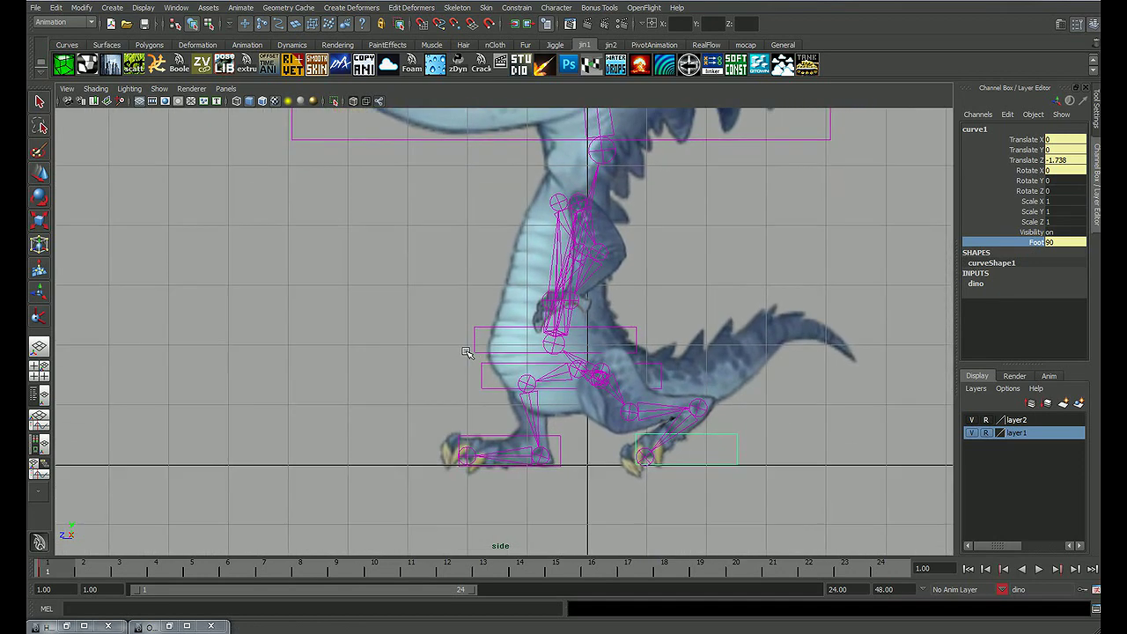
pyautogui.click(414, 376)
pyautogui.click(483, 386)
pyautogui.press('w')
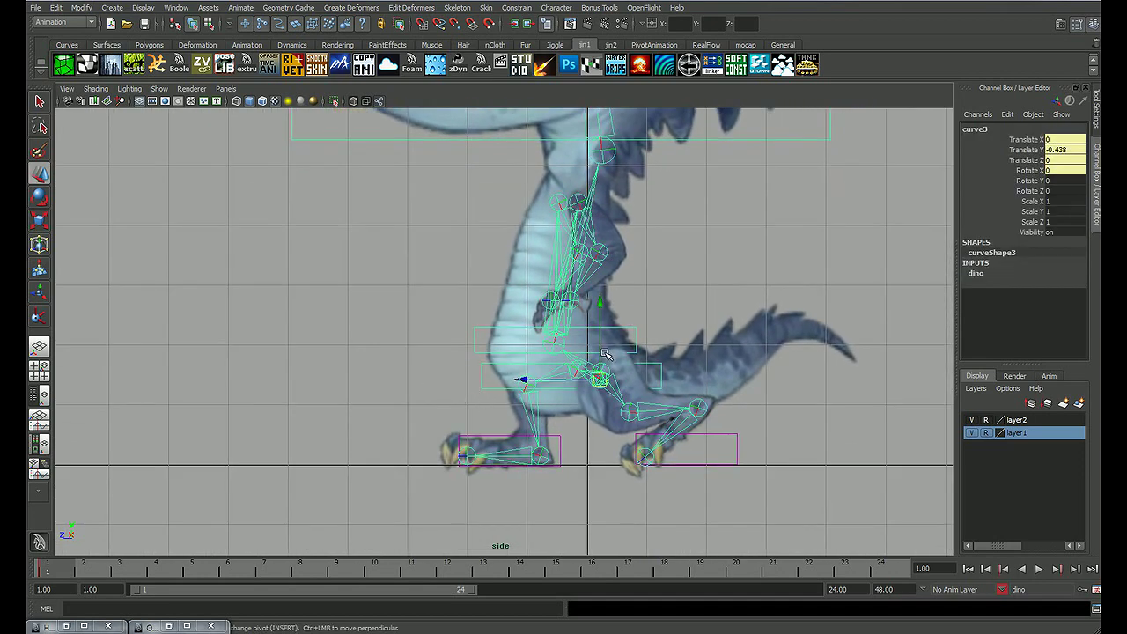
pyautogui.moveTo(773, 442); pyautogui.dragTo(639, 459)
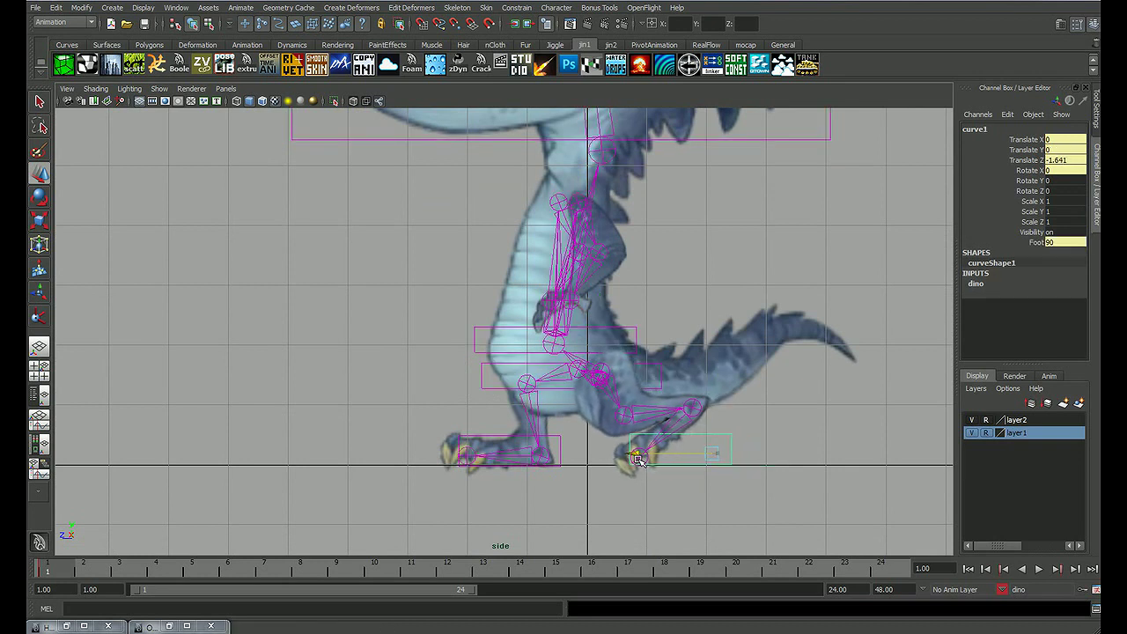
pyautogui.moveTo(640, 459); pyautogui.dragTo(636, 457)
pyautogui.moveTo(471, 398)
pyautogui.mouseDown()
pyautogui.moveTo(524, 385)
pyautogui.moveTo(512, 388)
pyautogui.mouseUp()
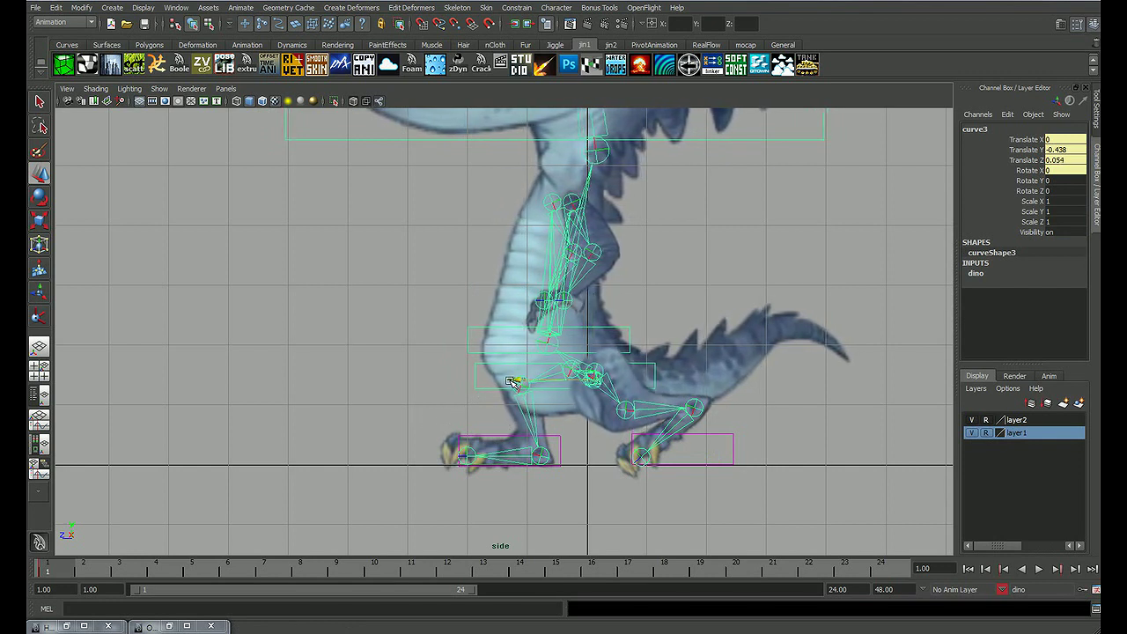
pyautogui.click(458, 451)
pyautogui.moveTo(466, 460); pyautogui.dragTo(463, 457)
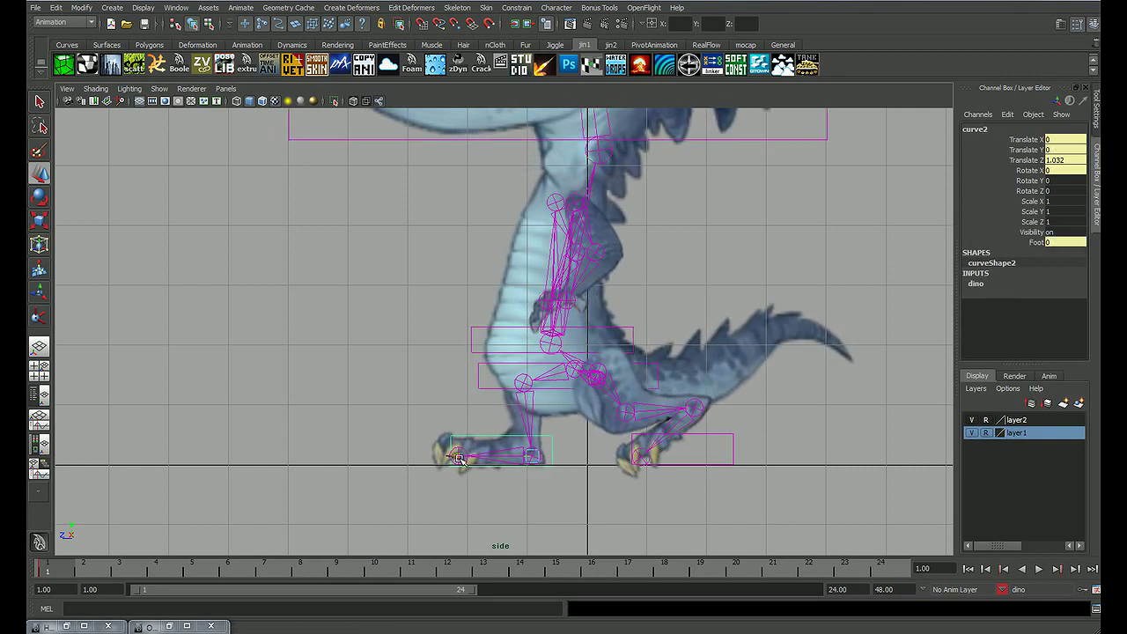
pyautogui.click(788, 436)
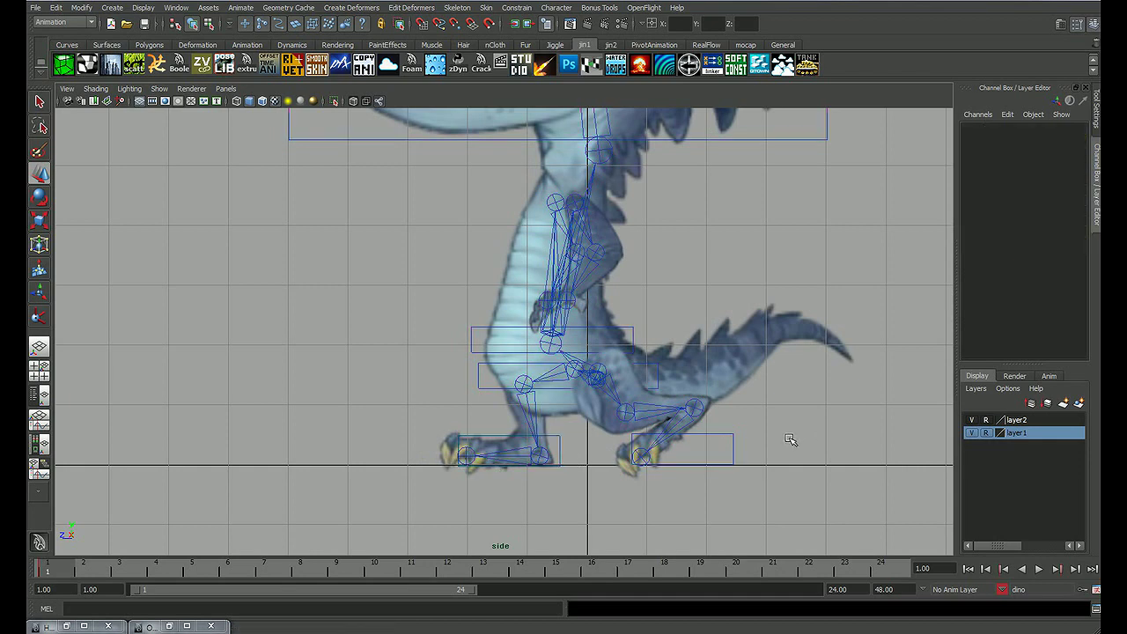
pyautogui.scroll(-3, 793, 405)
# Step: Rotate arm joint13 forward about Z and joint16 the opposite way, to Rotate Z 40.214
pyautogui.keyDown('alt'); pyautogui.moveTo(782, 403); pyautogui.dragTo(634, 352, button='middle'); pyautogui.keyUp('alt')
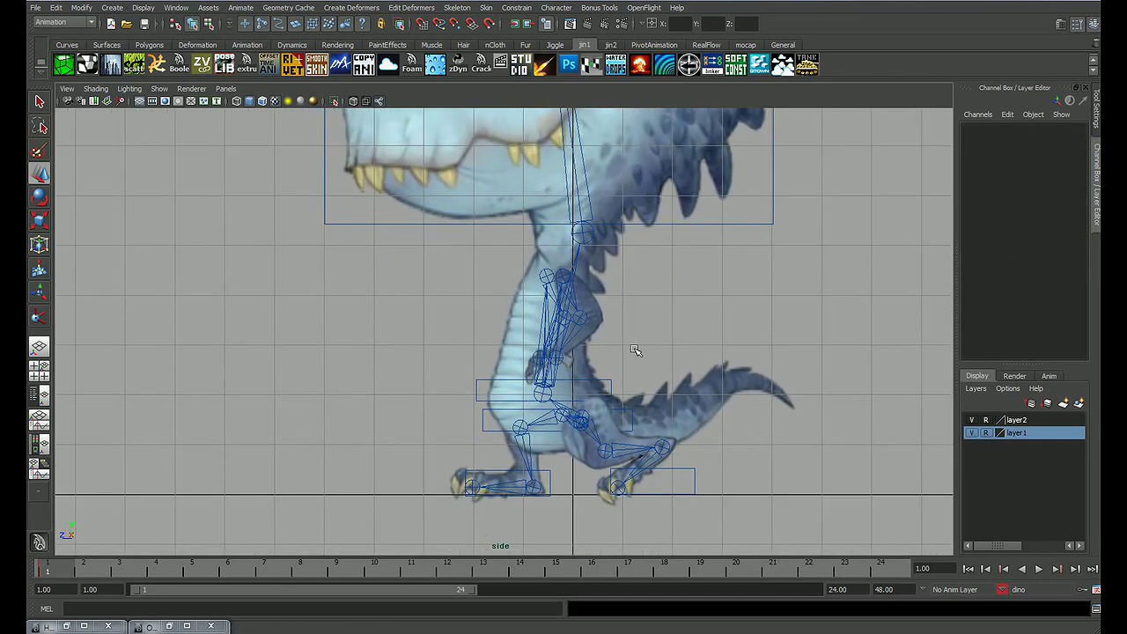
pyautogui.scroll(1, 684, 315)
pyautogui.click(586, 274)
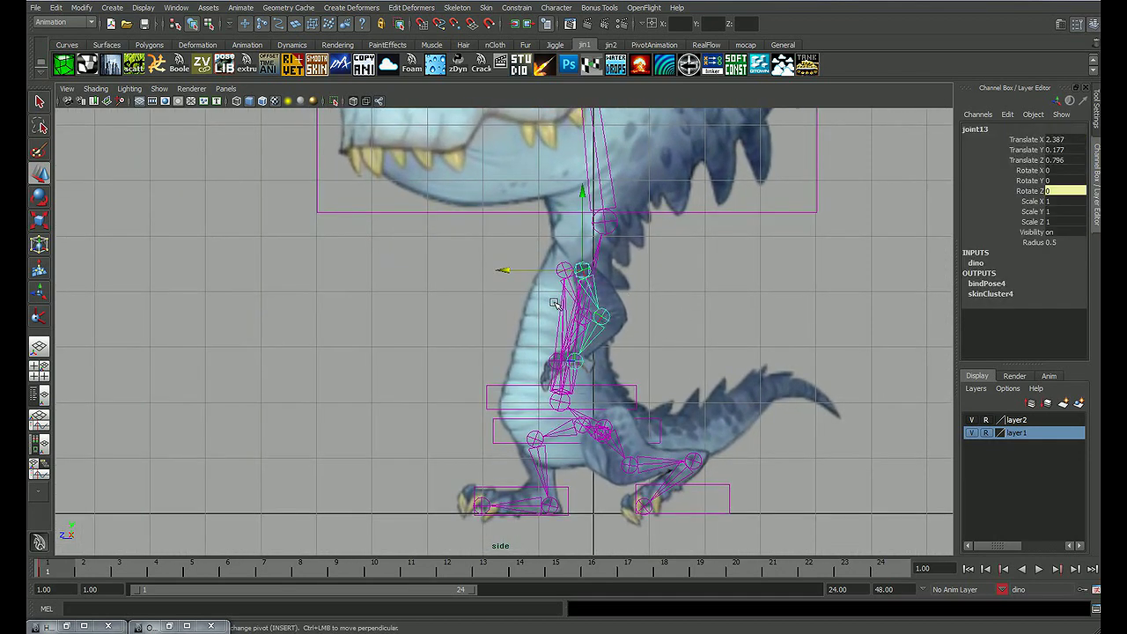
pyautogui.press('e')
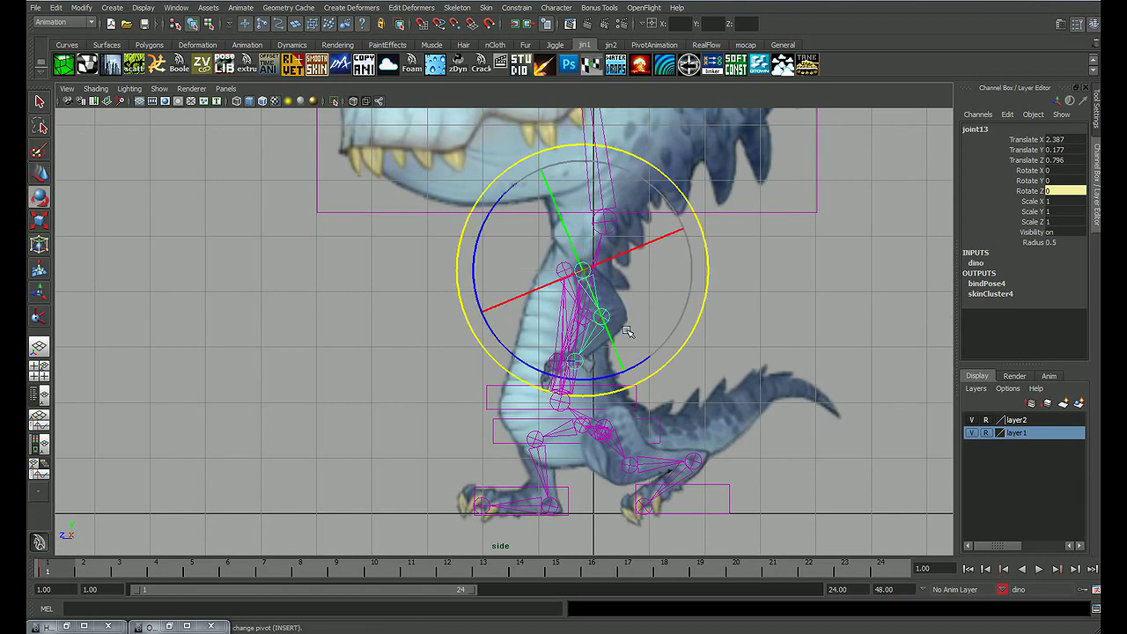
pyautogui.moveTo(594, 379); pyautogui.dragTo(491, 376)
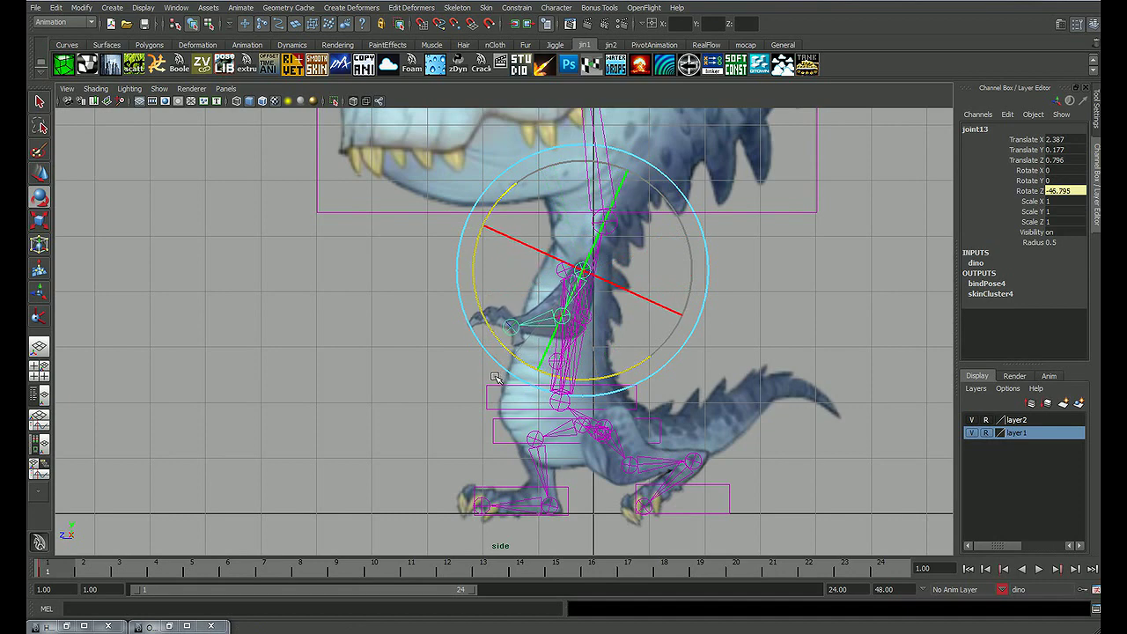
pyautogui.click(710, 324)
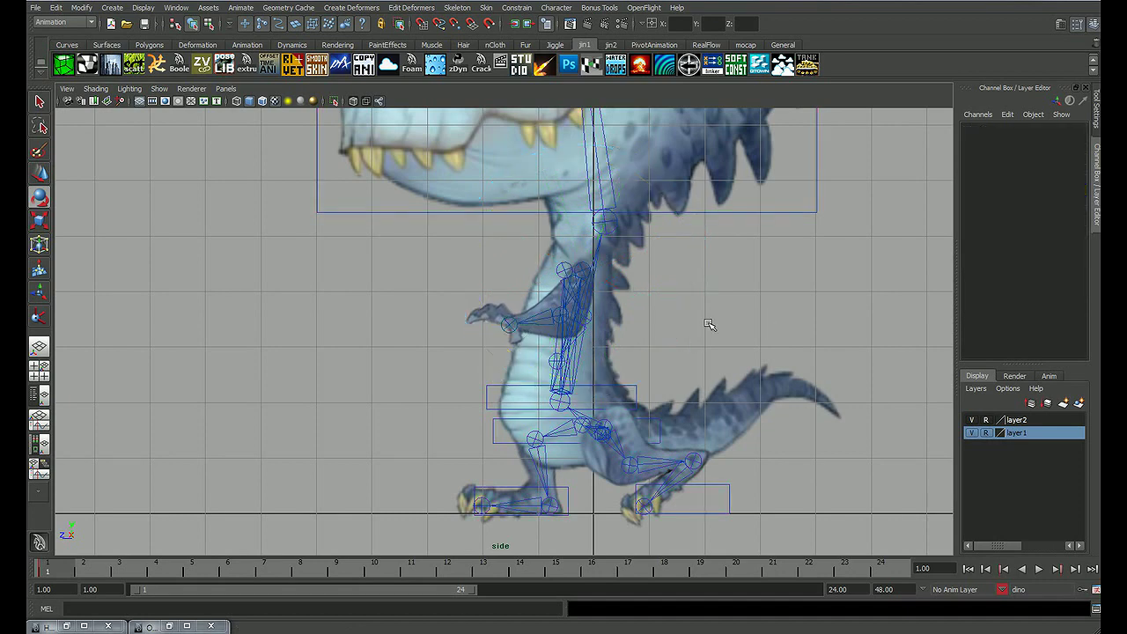
pyautogui.click(560, 273)
pyautogui.moveTo(585, 376); pyautogui.dragTo(719, 342)
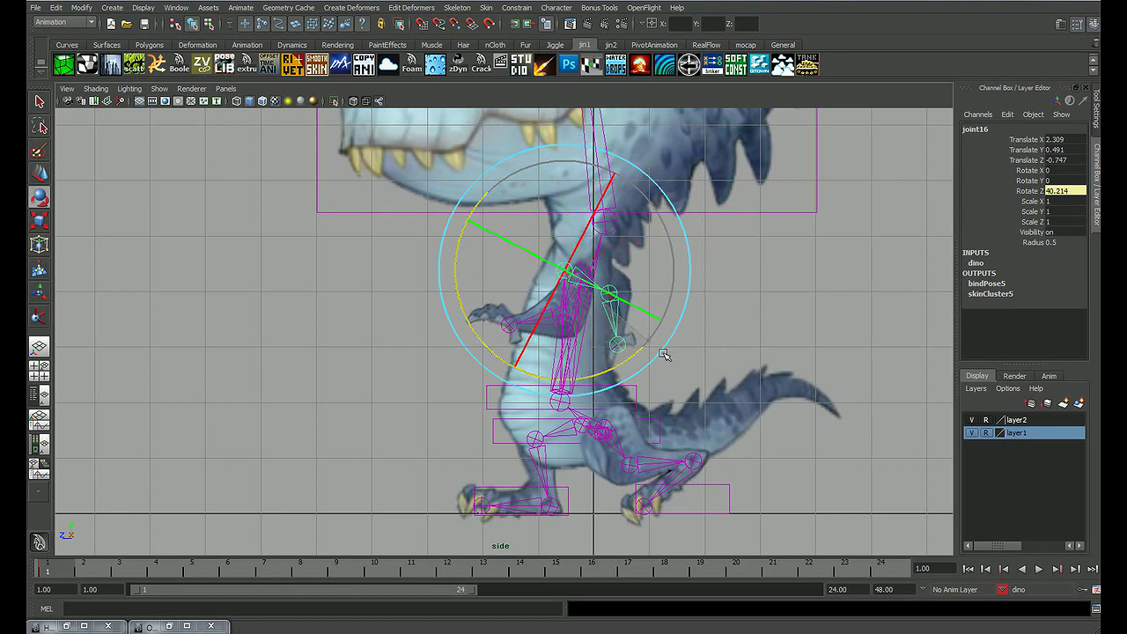
pyautogui.click(718, 342)
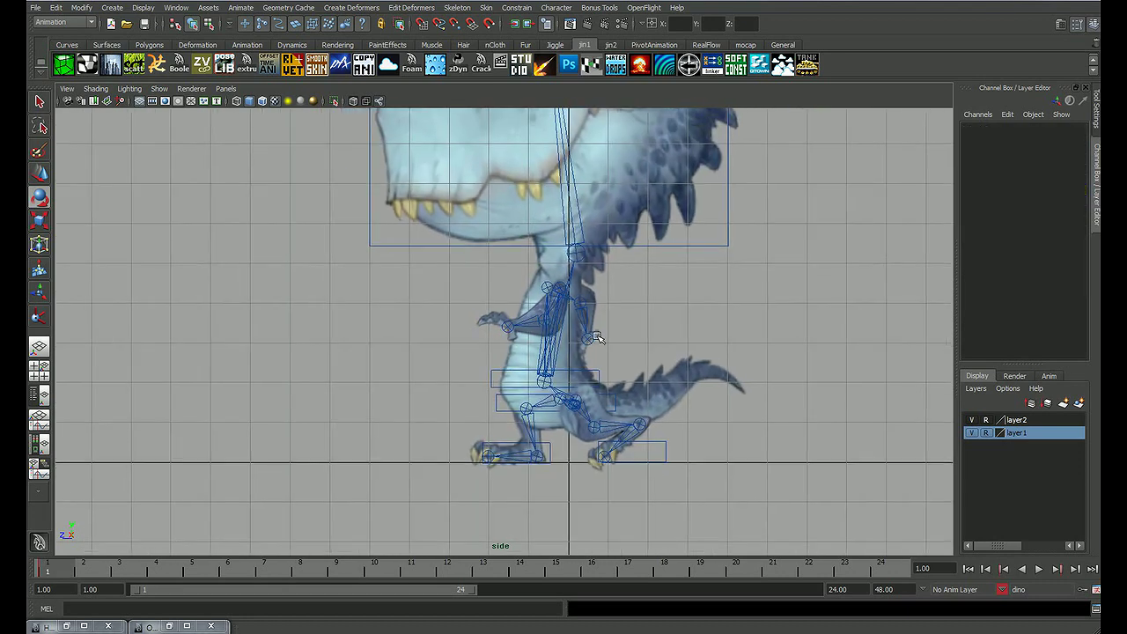
pyautogui.scroll(-3, 678, 352)
pyautogui.press('q')
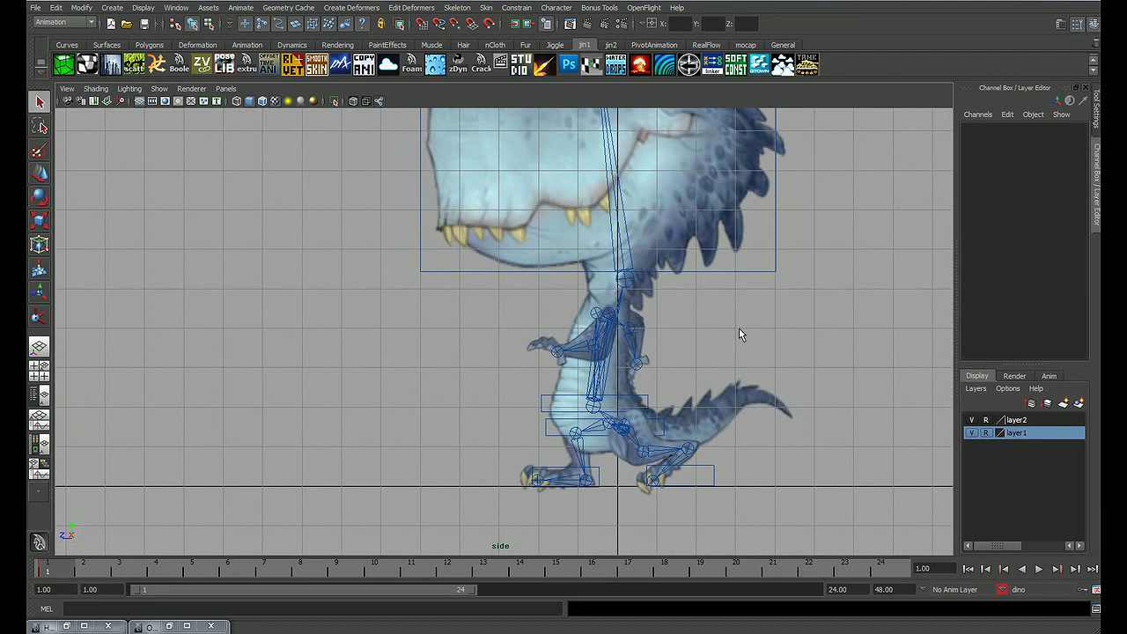
pyautogui.keyDown('alt'); pyautogui.moveTo(739, 335); pyautogui.dragTo(633, 351, button='middle'); pyautogui.keyUp('alt')
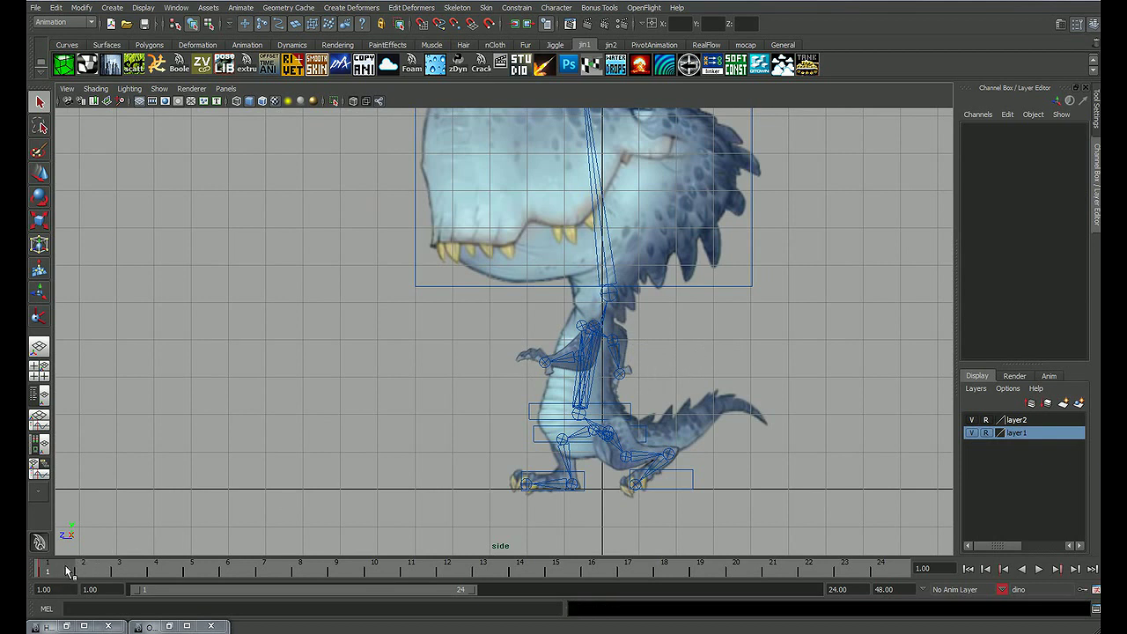
# Step: Delete the key at frame 12 from the time slider
pyautogui.moveTo(64, 571); pyautogui.dragTo(448, 573)
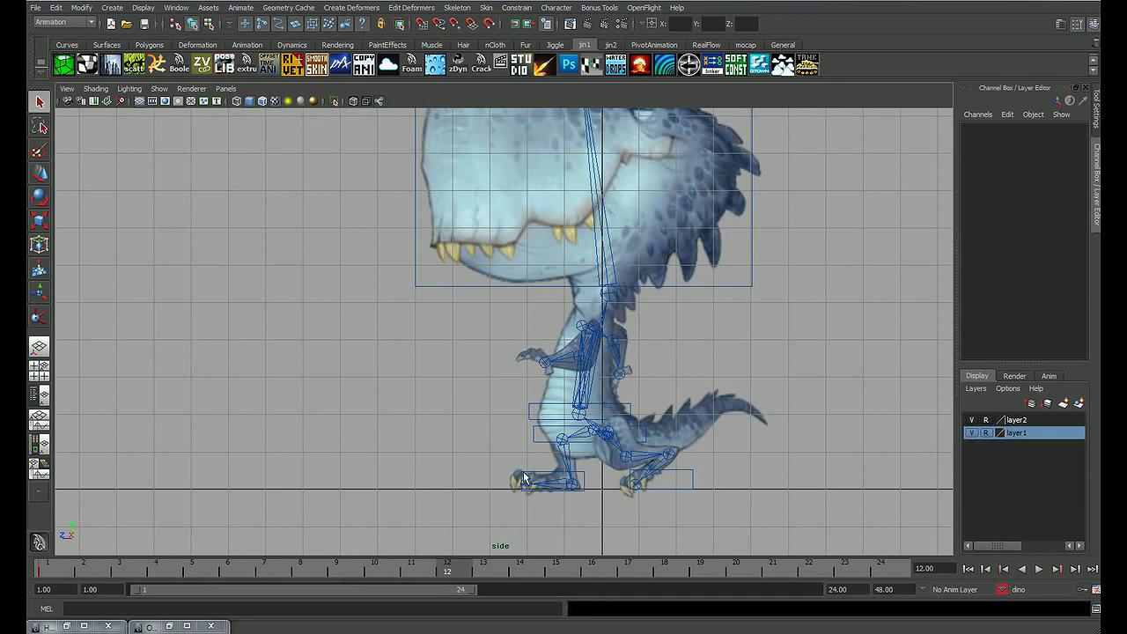
pyautogui.keyDown('alt'); pyautogui.moveTo(524, 480); pyautogui.dragTo(687, 387, button='right'); pyautogui.keyUp('alt')
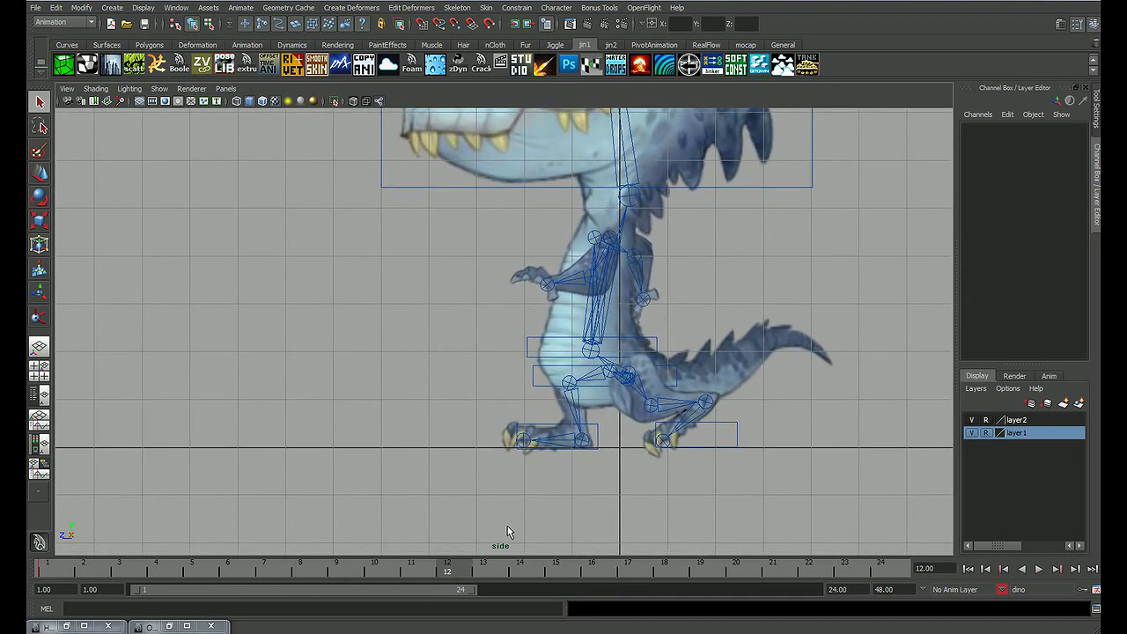
pyautogui.moveTo(464, 571); pyautogui.dragTo(447, 573)
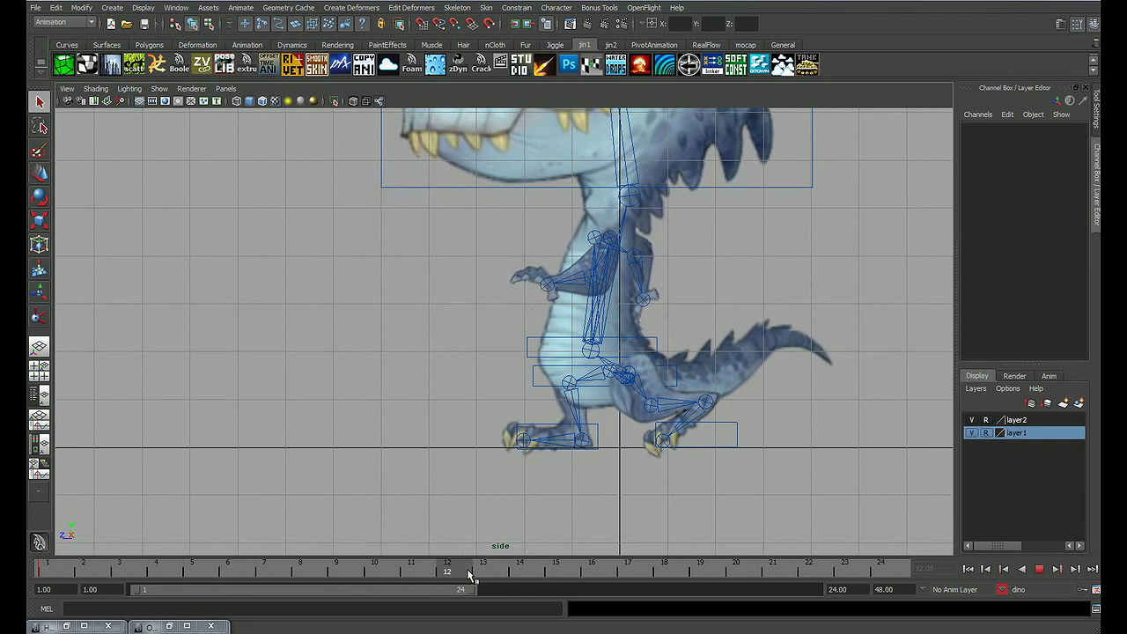
pyautogui.hotkey('alt', 'v')
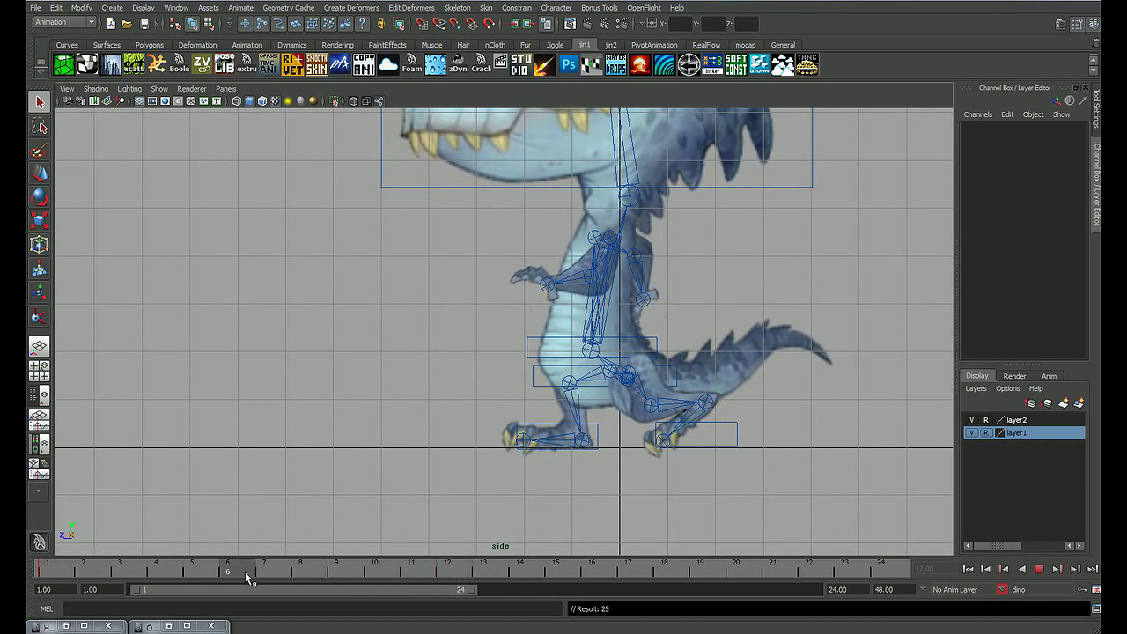
pyautogui.moveTo(247, 577); pyautogui.dragTo(61, 569)
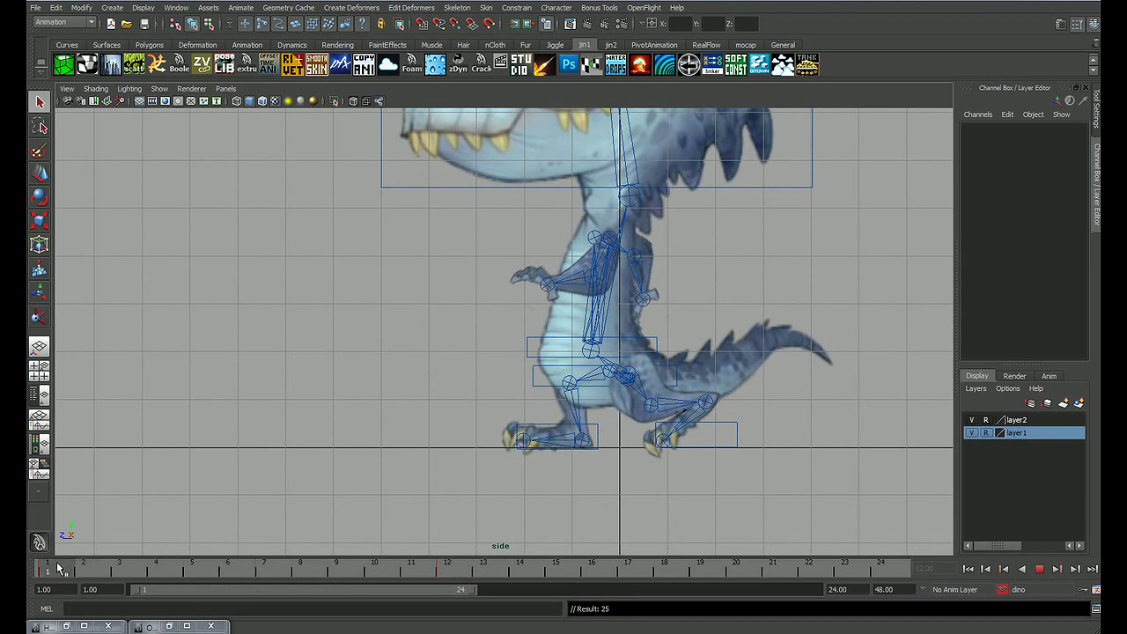
pyautogui.click(447, 572)
pyautogui.rightClick(448, 572)
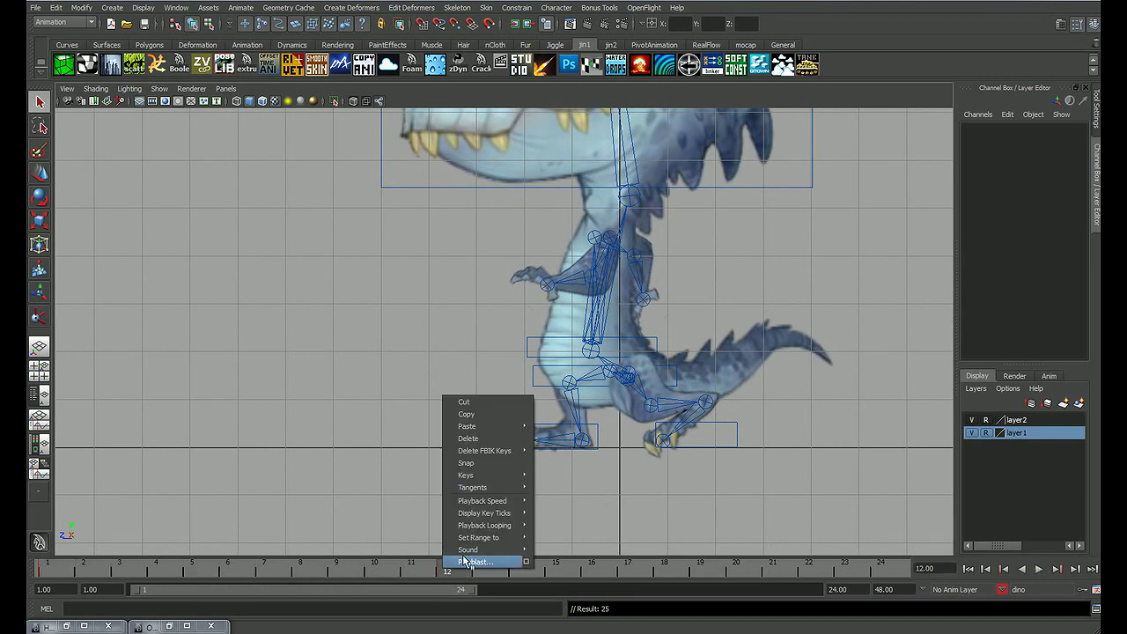
pyautogui.click(483, 441)
# Step: At frame 8, move hip control curve3 forward to Translate Z 2.259 and left foot curve1 to 3.008
pyautogui.hotkey('alt', 'v')
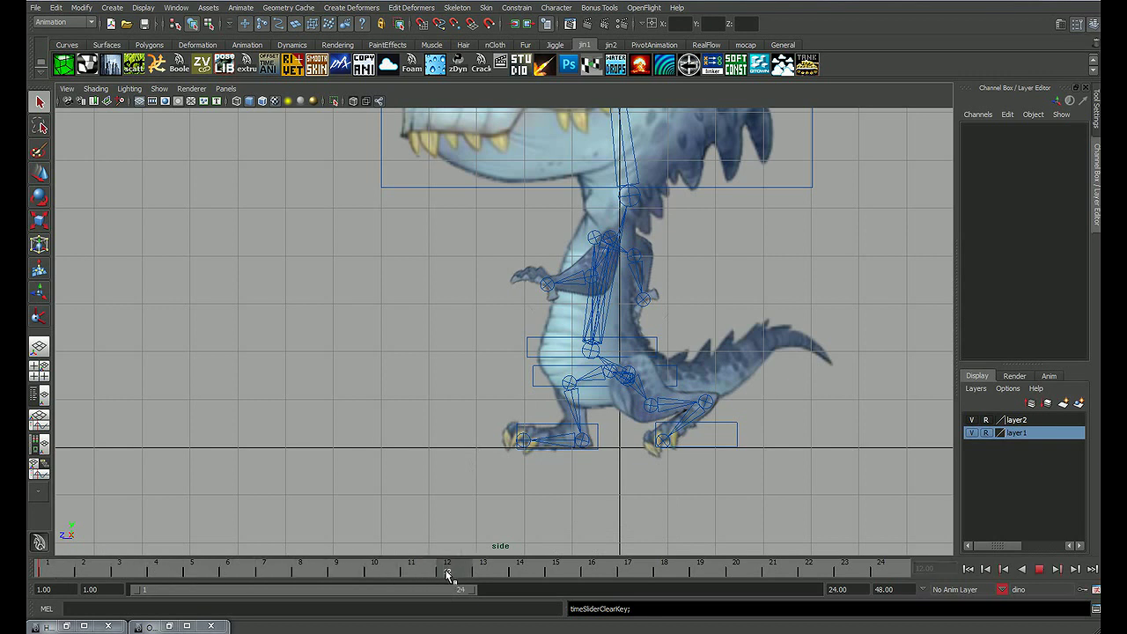
pyautogui.press('Escape')
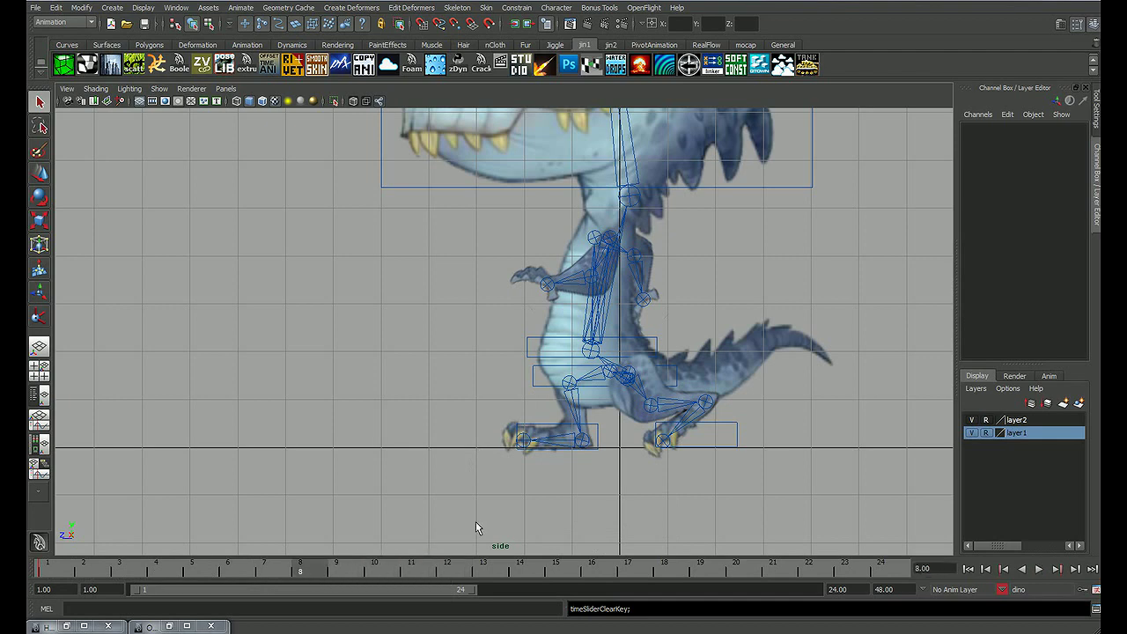
pyautogui.scroll(3, 533, 403)
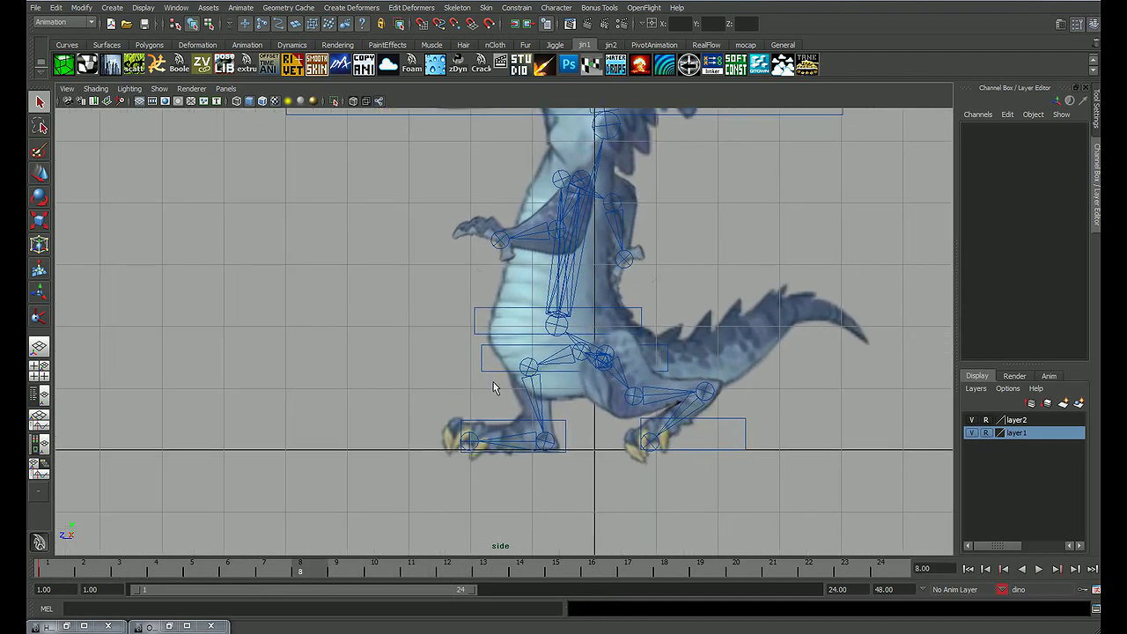
pyautogui.click(486, 377)
pyautogui.press('w')
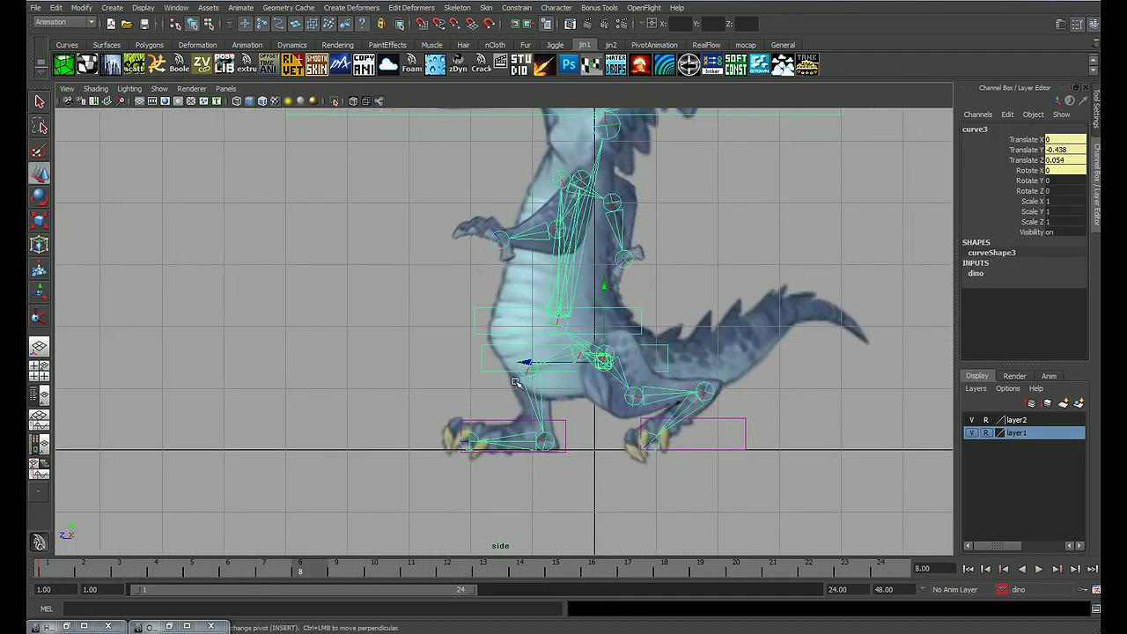
pyautogui.moveTo(527, 363); pyautogui.dragTo(394, 364)
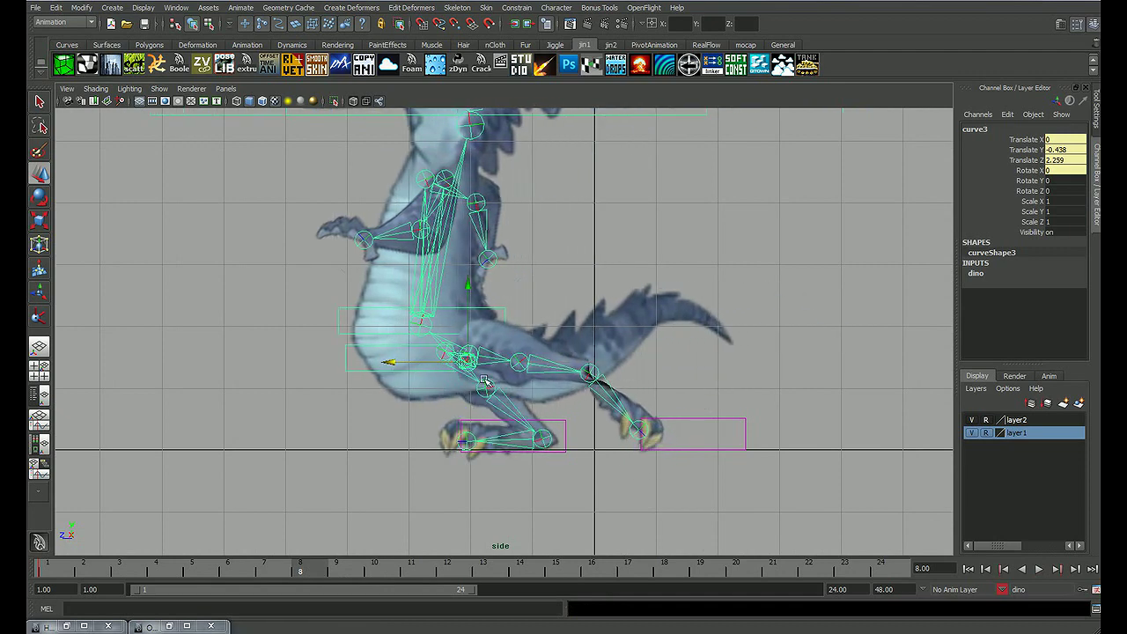
pyautogui.click(705, 438)
pyautogui.moveTo(670, 441); pyautogui.dragTo(398, 446)
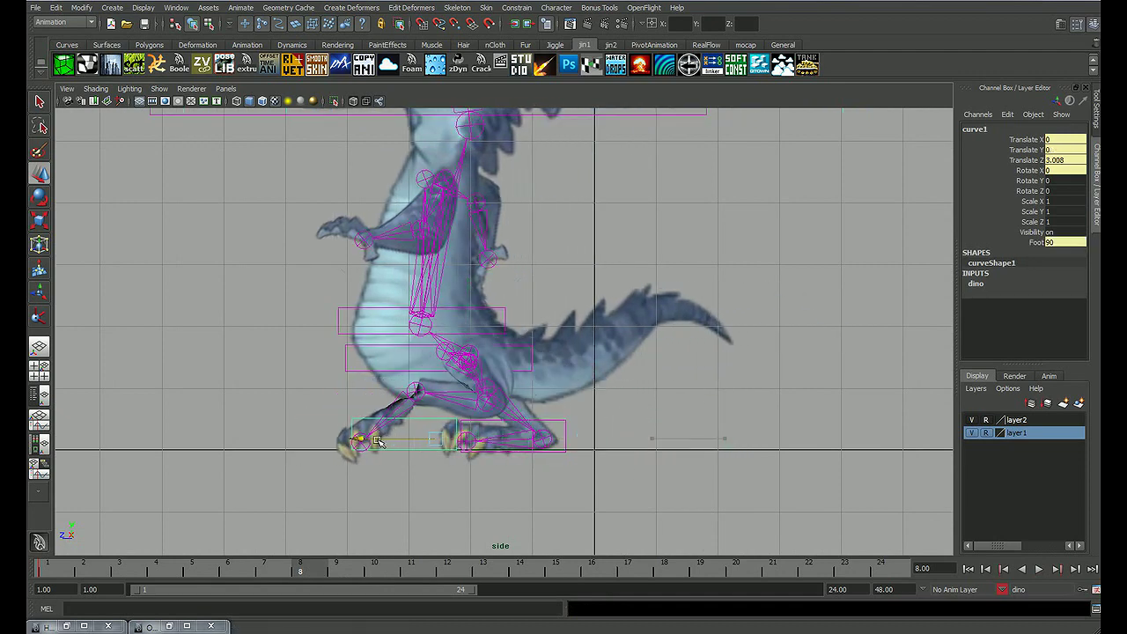
# Step: Flatten front foot curve1 to Foot 0 and push it forward, then roll back foot curve2 to Foot 90
pyautogui.doubleClick(1049, 245)
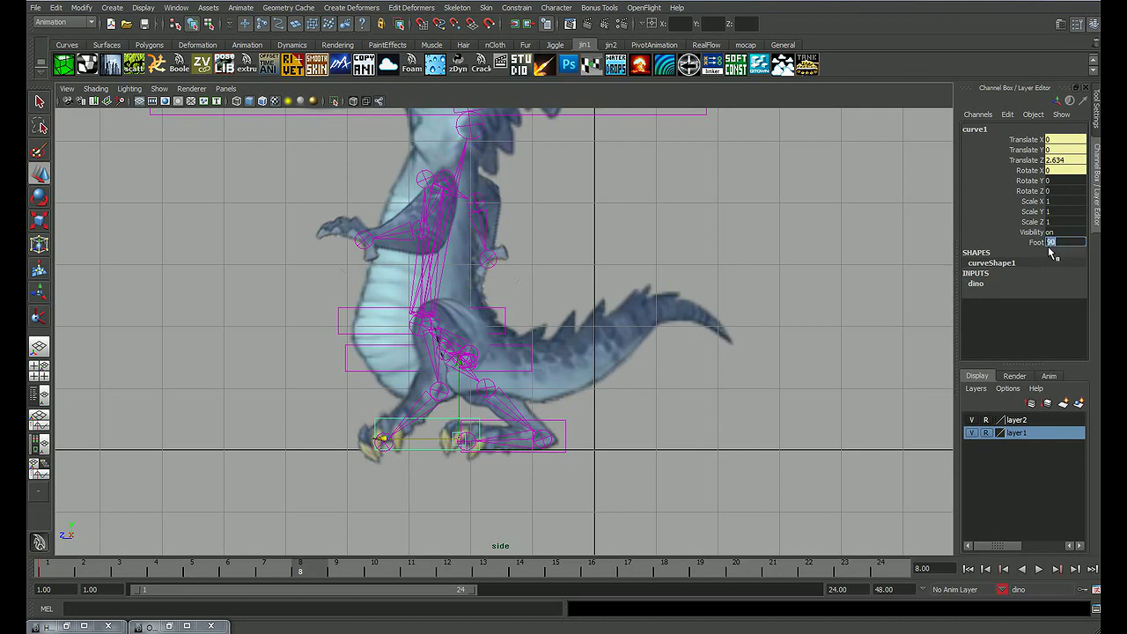
pyautogui.write('0')
pyautogui.press('Return')
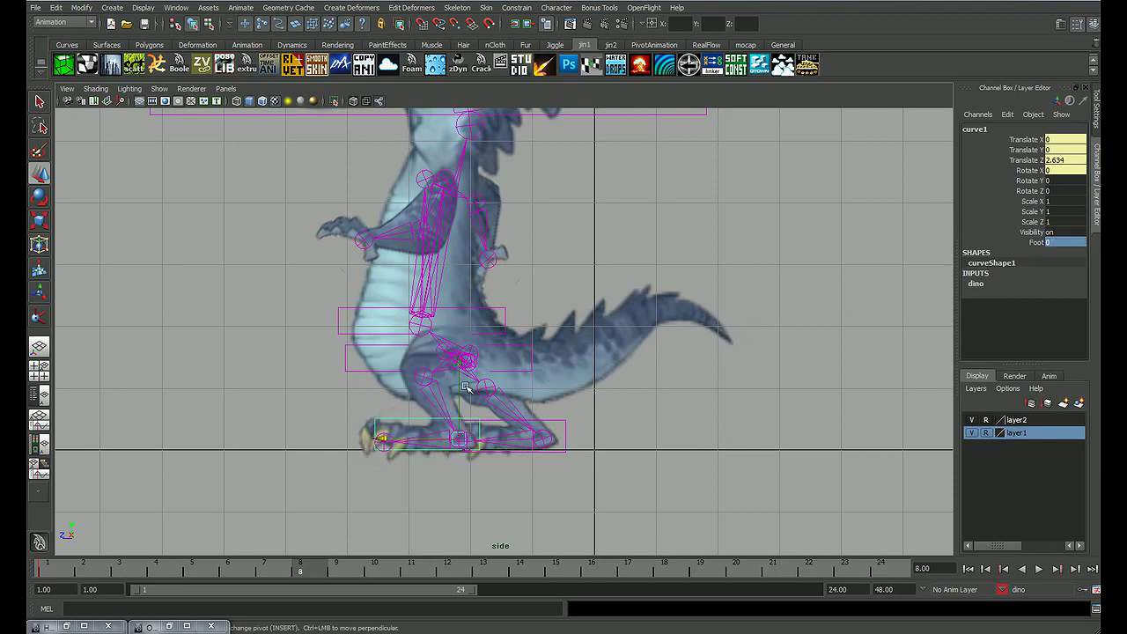
pyautogui.keyDown('alt'); pyautogui.moveTo(381, 414); pyautogui.dragTo(490, 387, button='middle'); pyautogui.keyUp('alt')
pyautogui.moveTo(496, 416); pyautogui.dragTo(448, 419)
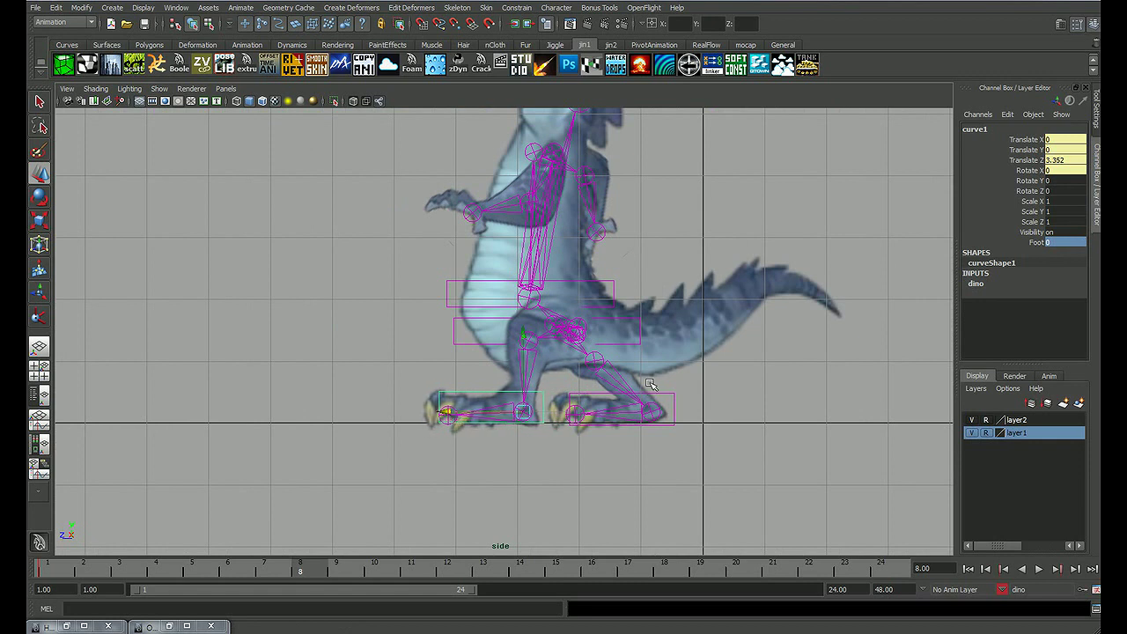
pyautogui.click(675, 396)
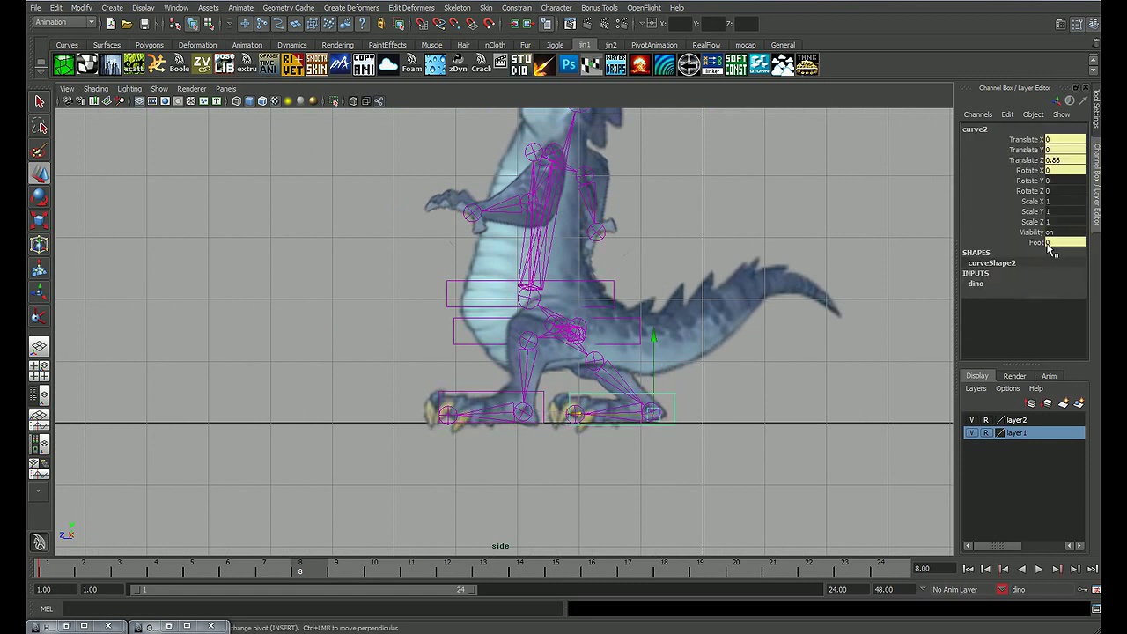
pyautogui.click(1038, 242)
pyautogui.moveTo(815, 271); pyautogui.dragTo(912, 302, button='middle')
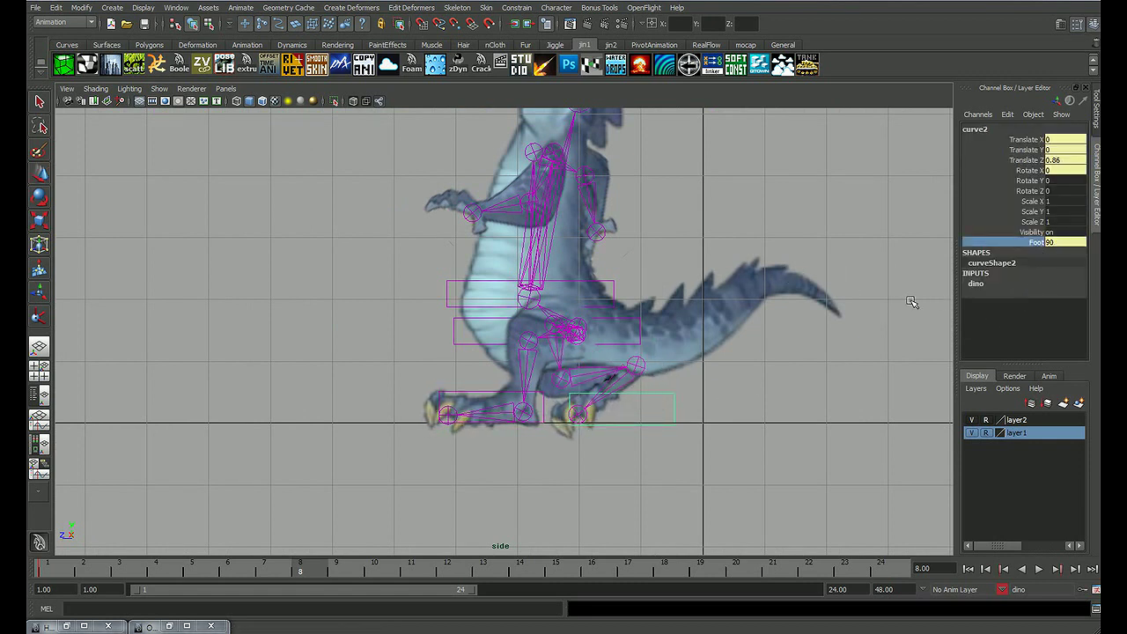
pyautogui.click(850, 368)
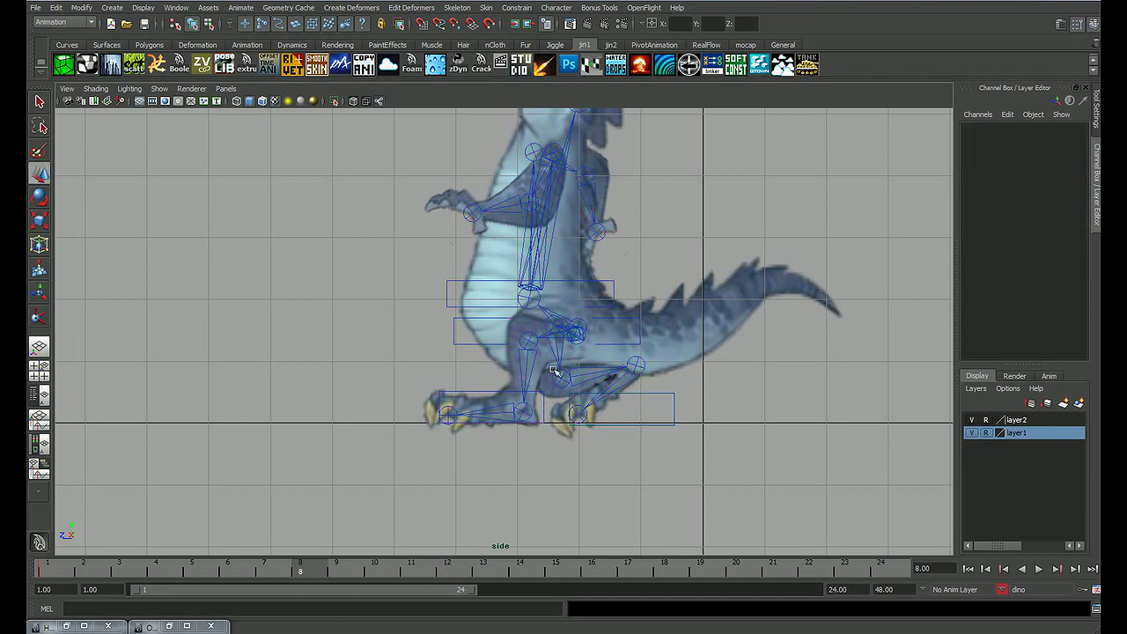
# Step: Push hip control curve3 forward to Translate Z 2.696 and front foot curve1 to 3.653
pyautogui.click(455, 342)
pyautogui.moveTo(494, 336); pyautogui.dragTo(471, 338)
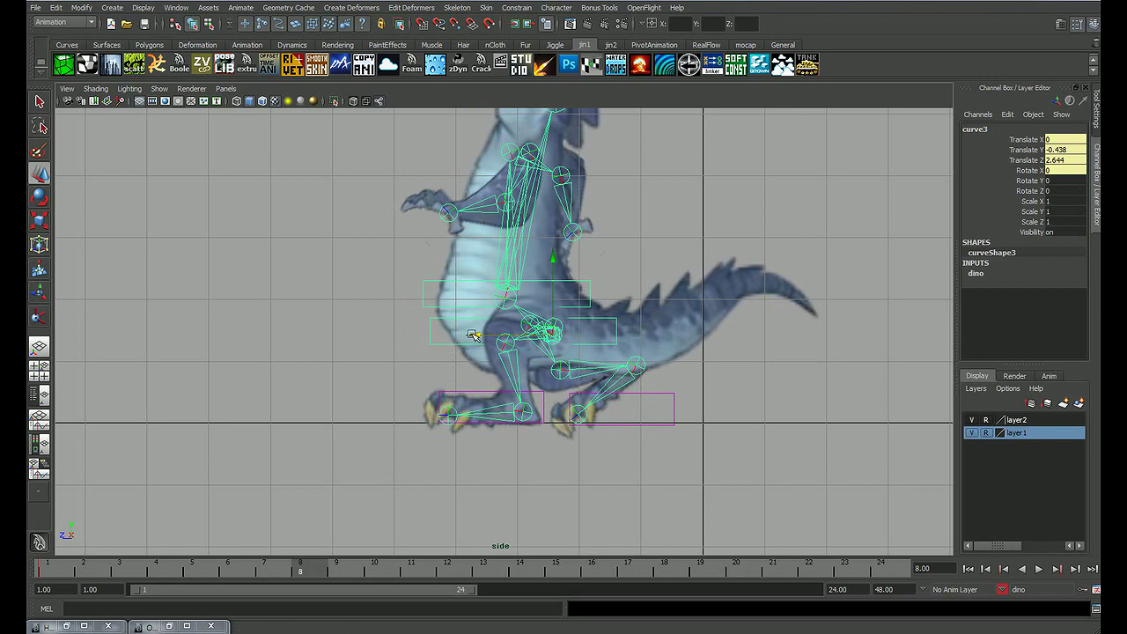
pyautogui.moveTo(473, 336); pyautogui.dragTo(471, 337)
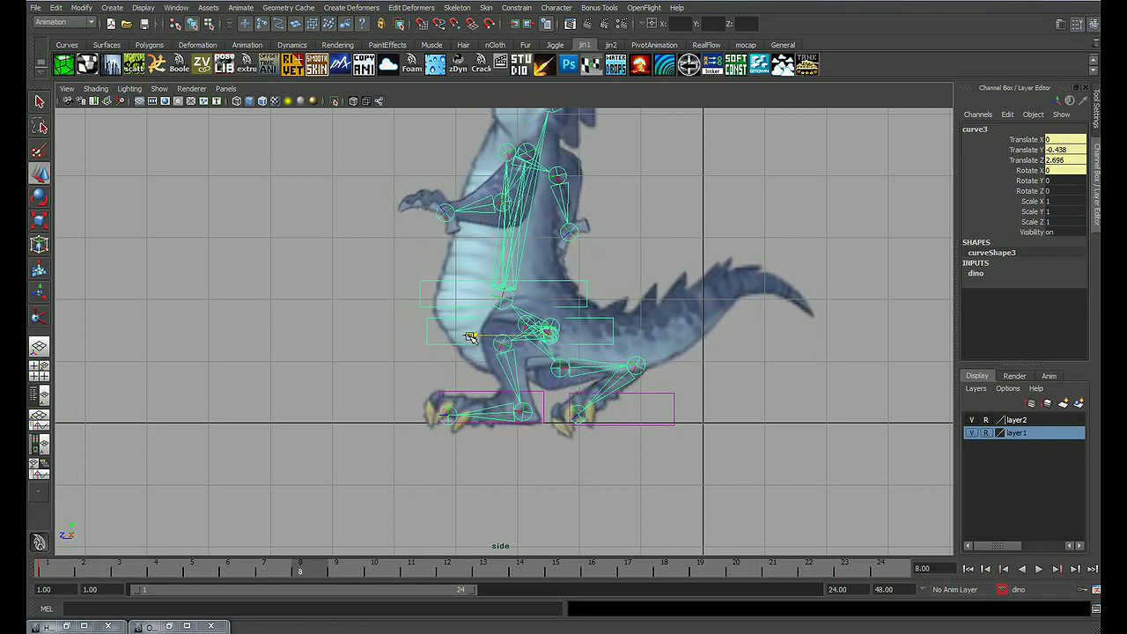
pyautogui.click(509, 415)
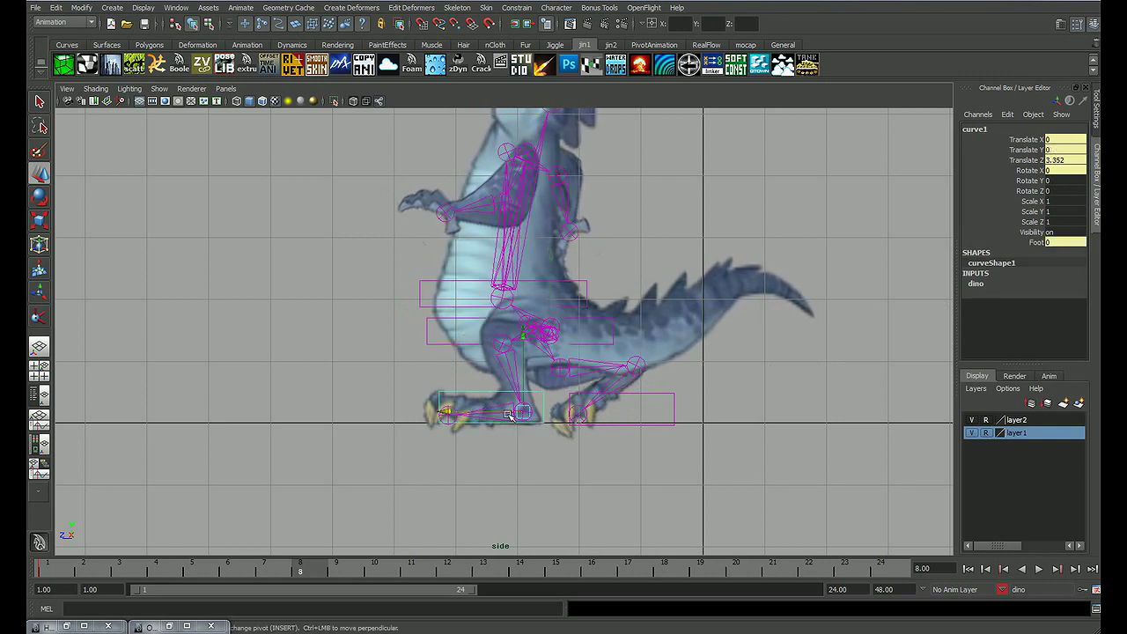
pyautogui.moveTo(449, 415); pyautogui.dragTo(430, 415)
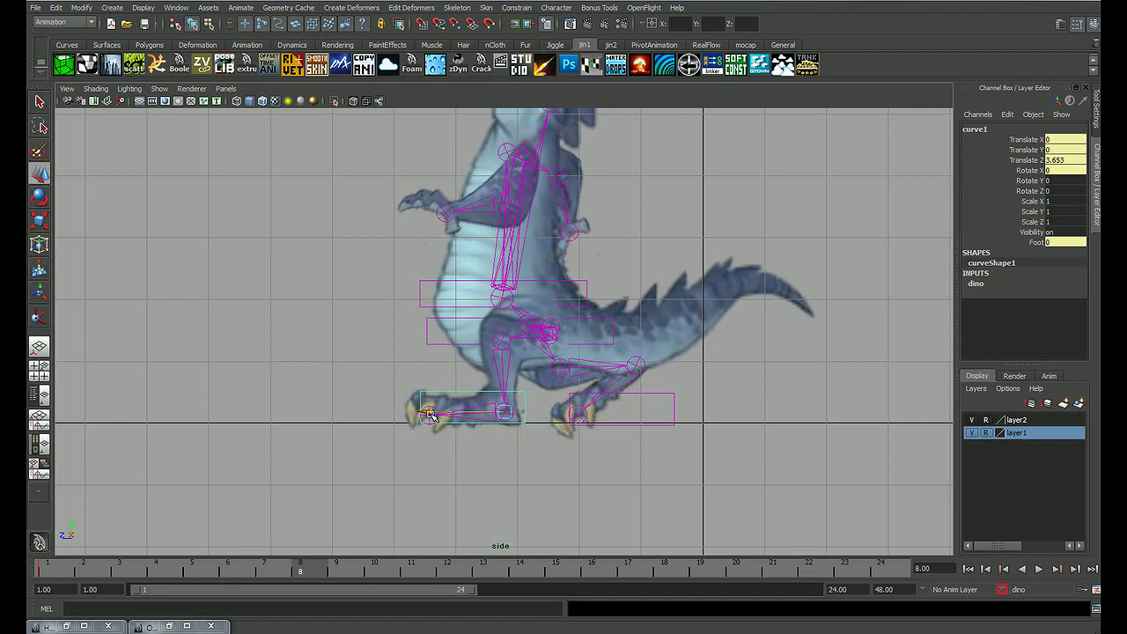
pyautogui.keyDown('alt'); pyautogui.moveTo(558, 394); pyautogui.dragTo(546, 464, button='middle'); pyautogui.keyUp('alt')
pyautogui.keyDown('alt'); pyautogui.moveTo(619, 341); pyautogui.dragTo(619, 377, button='middle'); pyautogui.keyUp('alt')
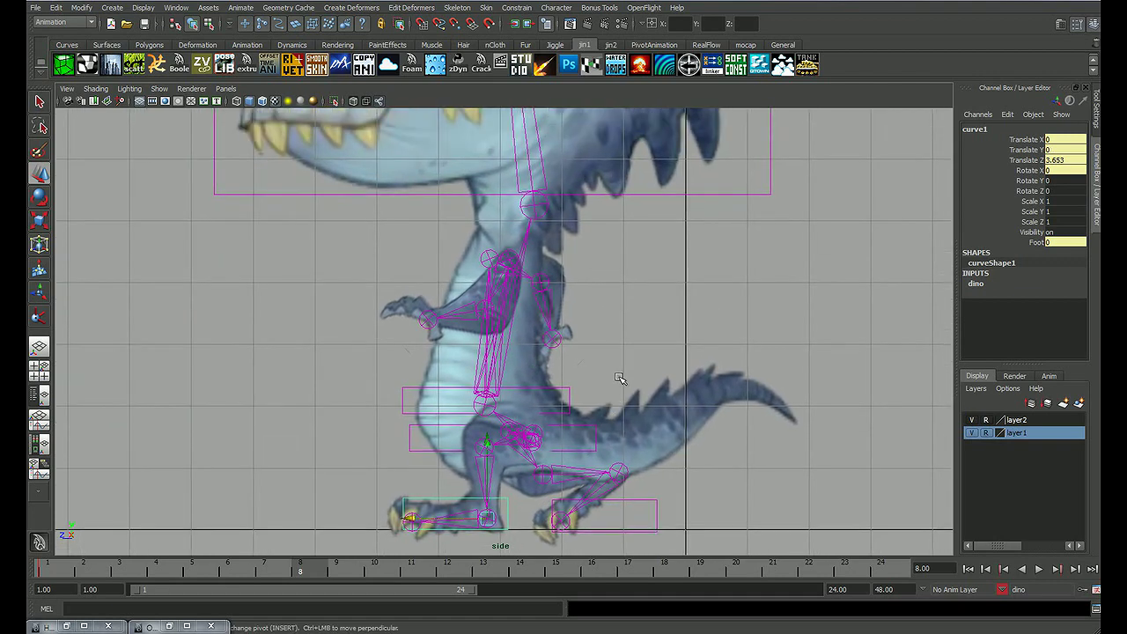
pyautogui.click(640, 320)
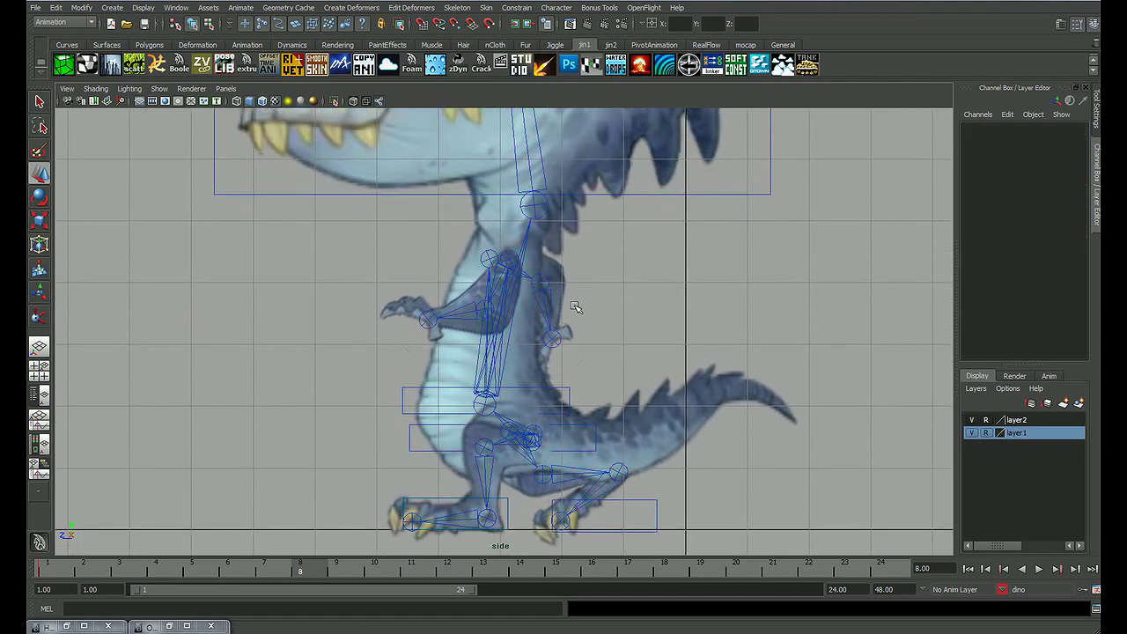
# Step: Swing the arms opposite ways, joint16 to Rotate Z 49.212 and joint13 to 39.537, then play back
pyautogui.click(486, 258)
pyautogui.press('e')
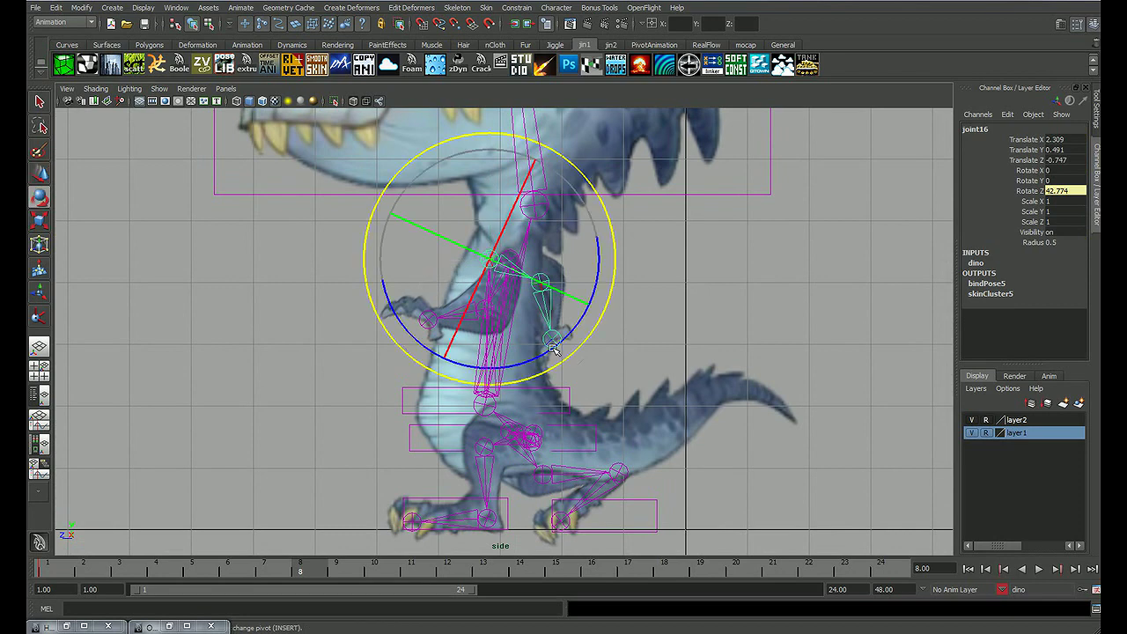
pyautogui.moveTo(553, 336)
pyautogui.mouseDown()
pyautogui.moveTo(346, 347)
pyautogui.moveTo(353, 336)
pyautogui.moveTo(367, 347)
pyautogui.mouseUp()
pyautogui.click(638, 284)
pyautogui.click(508, 269)
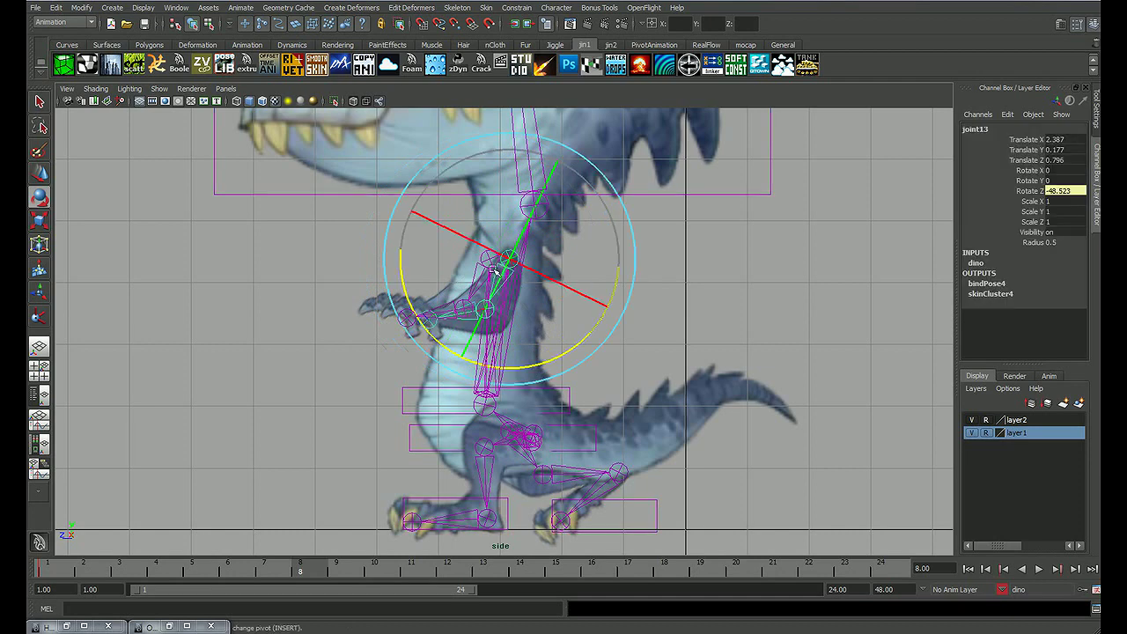
pyautogui.moveTo(421, 332); pyautogui.dragTo(605, 363)
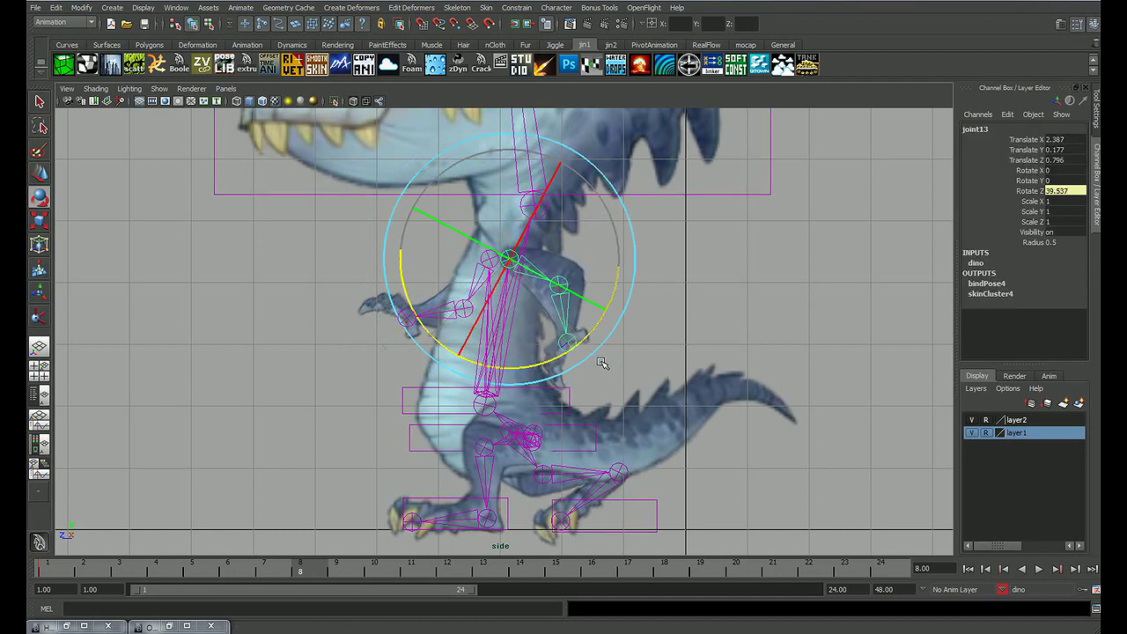
pyautogui.click(700, 339)
pyautogui.moveTo(697, 347)
pyautogui.keyDown('alt'); pyautogui.mouseDown(button='right')
pyautogui.moveTo(576, 347)
pyautogui.moveTo(596, 340)
pyautogui.mouseUp(button='right'); pyautogui.keyUp('alt')
pyautogui.hotkey('alt', 'v')
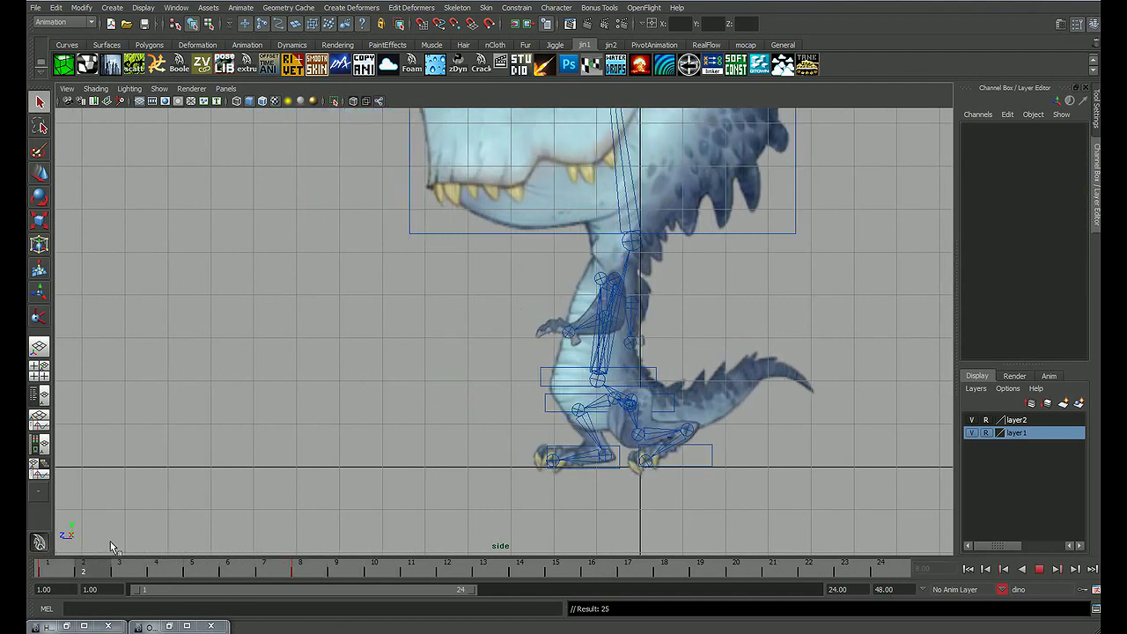
# Step: Move to frame 16, select back foot control curve2, and begin editing its Foot roll value
pyautogui.moveTo(86, 551)
pyautogui.mouseDown()
pyautogui.moveTo(49, 555)
pyautogui.moveTo(390, 573)
pyautogui.moveTo(80, 553)
pyautogui.moveTo(298, 571)
pyautogui.mouseUp()
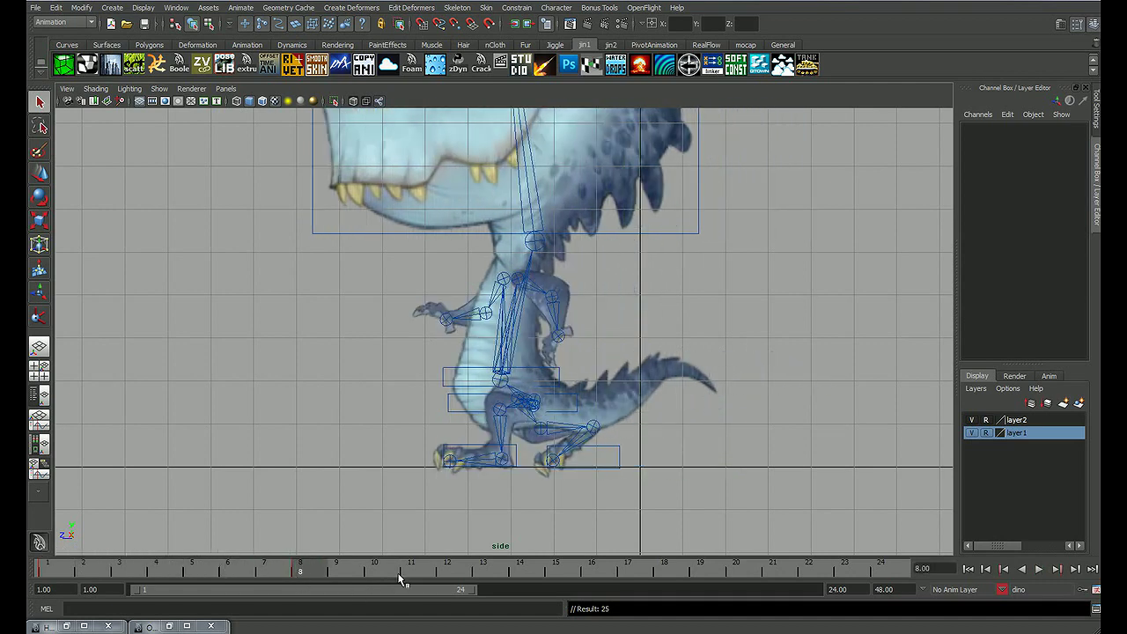
pyautogui.keyDown('alt'); pyautogui.moveTo(637, 443); pyautogui.dragTo(601, 407, button='right'); pyautogui.keyUp('alt')
pyautogui.keyDown('alt'); pyautogui.moveTo(601, 407); pyautogui.dragTo(596, 400, button='middle'); pyautogui.keyUp('alt')
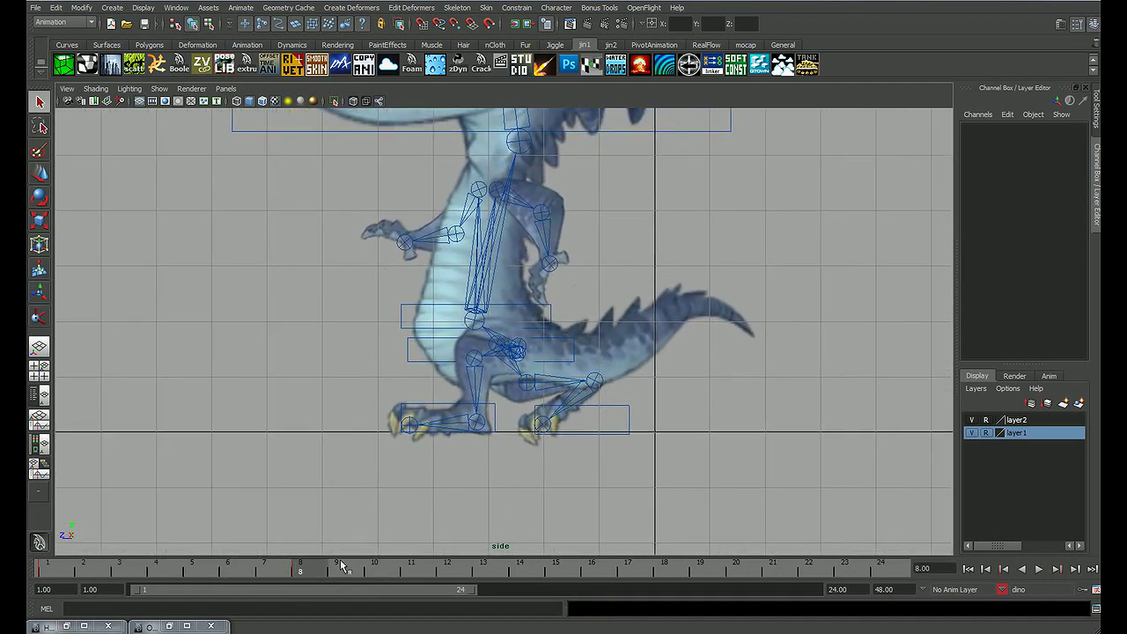
pyautogui.moveTo(326, 573); pyautogui.dragTo(599, 585, button='middle')
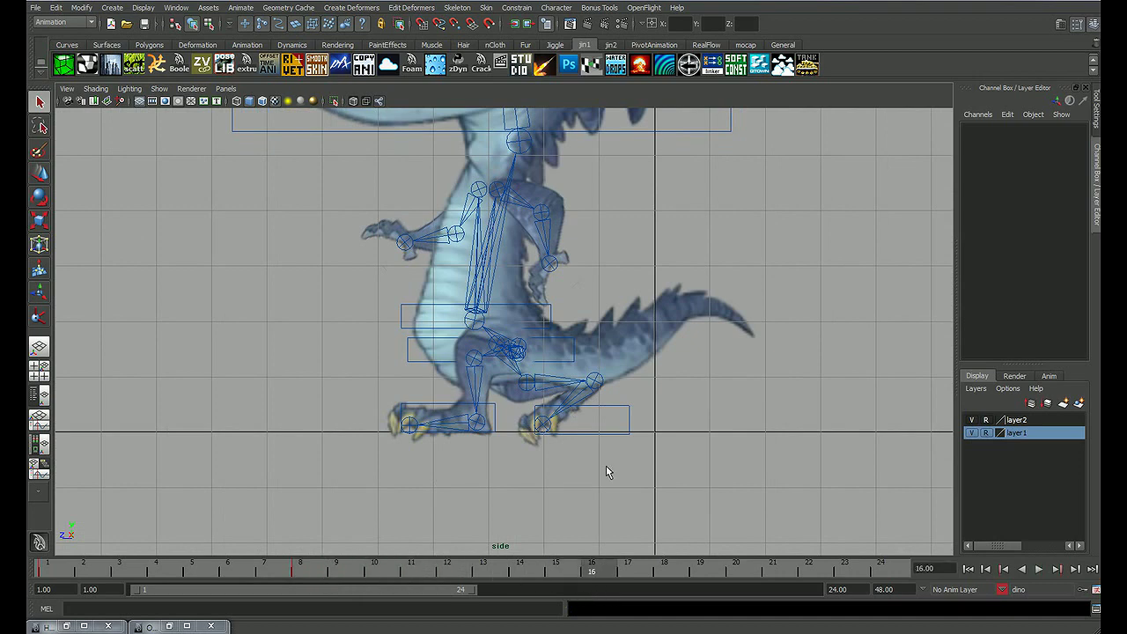
pyautogui.keyDown('alt'); pyautogui.moveTo(604, 470); pyautogui.dragTo(579, 475, button='middle'); pyautogui.keyUp('alt')
pyautogui.keyDown('alt'); pyautogui.moveTo(570, 411); pyautogui.dragTo(774, 404, button='middle'); pyautogui.keyUp('alt')
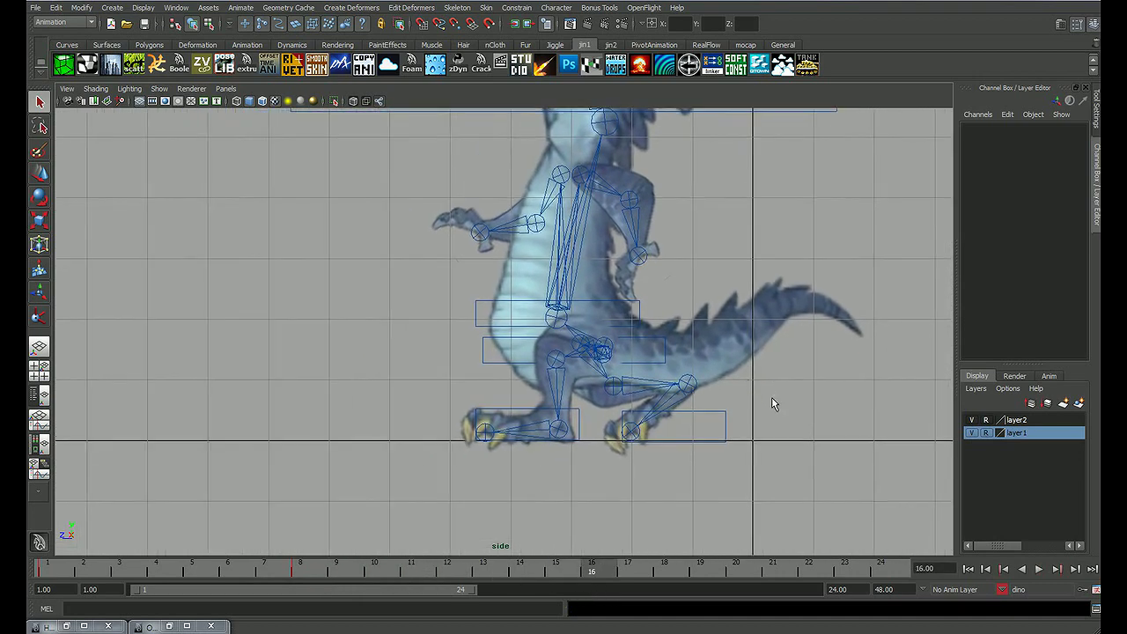
pyautogui.click(724, 428)
pyautogui.click(1061, 242)
# Step: Set curve2's Foot to 0, step it far forward, and shift hip control curve3 forward
pyautogui.write('0')
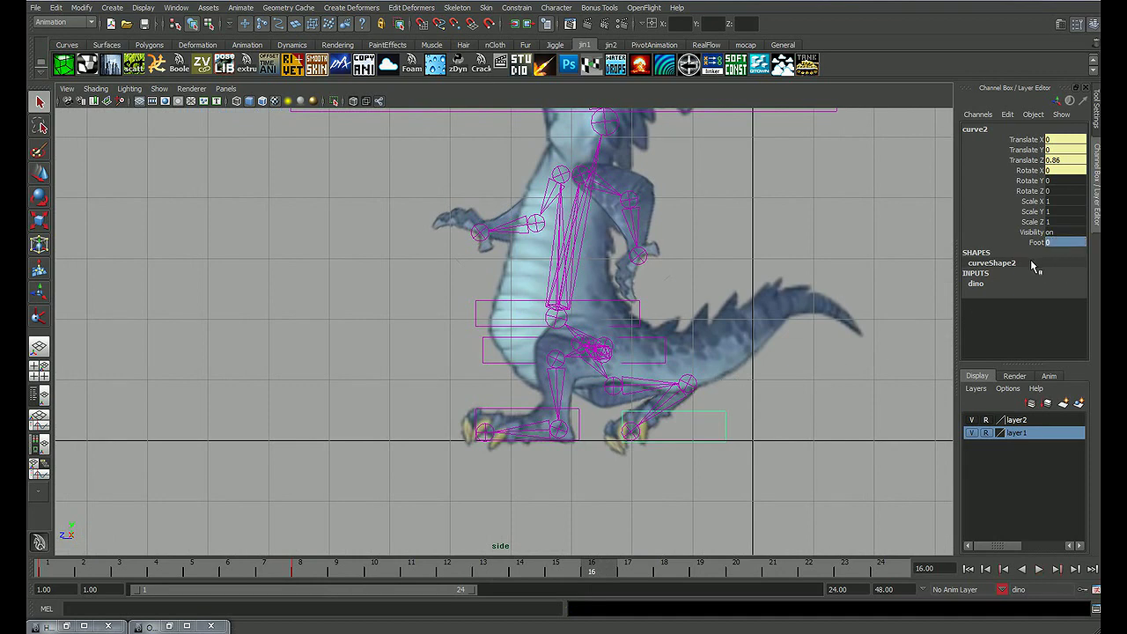
pyautogui.press('Return')
pyautogui.press('w')
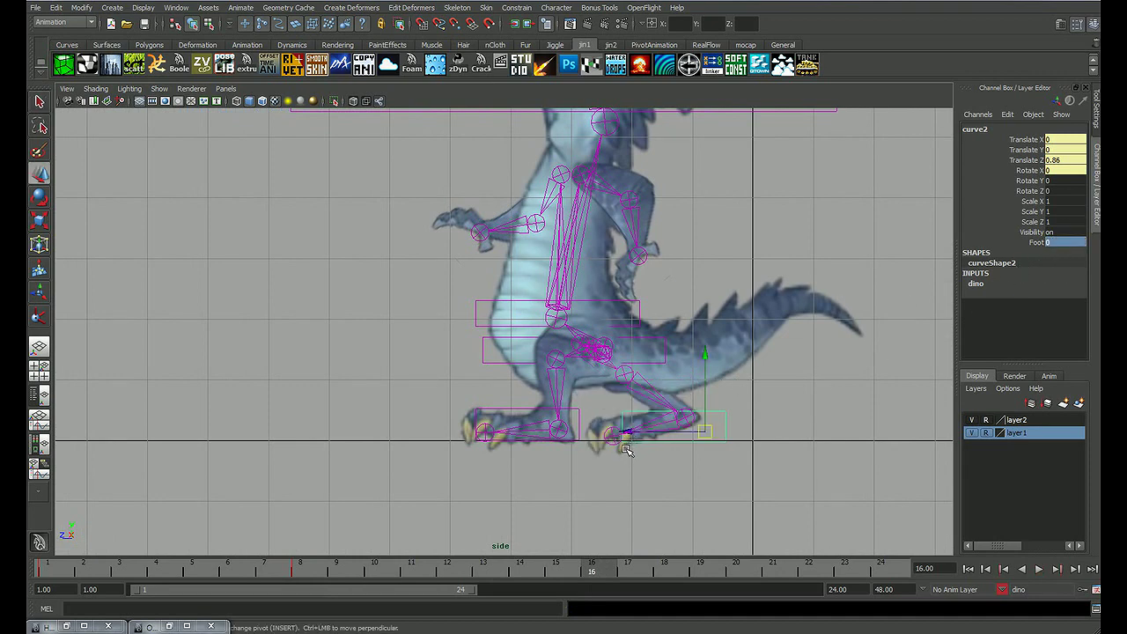
pyautogui.moveTo(637, 427); pyautogui.dragTo(335, 419)
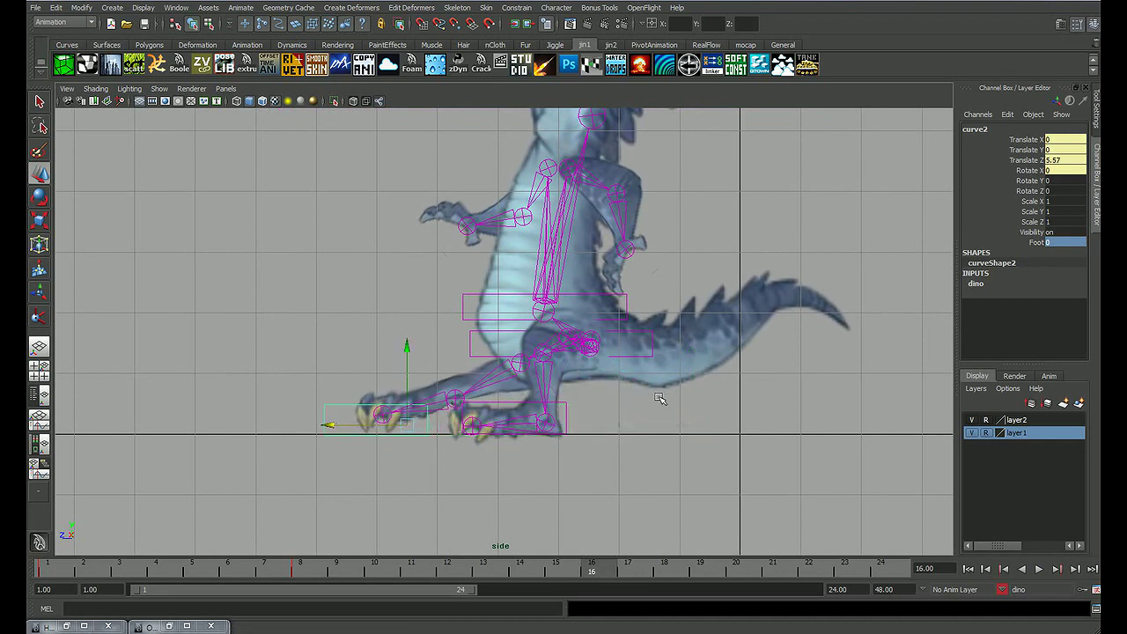
pyautogui.click(505, 364)
pyautogui.click(470, 352)
pyautogui.moveTo(517, 352); pyautogui.dragTo(388, 351)
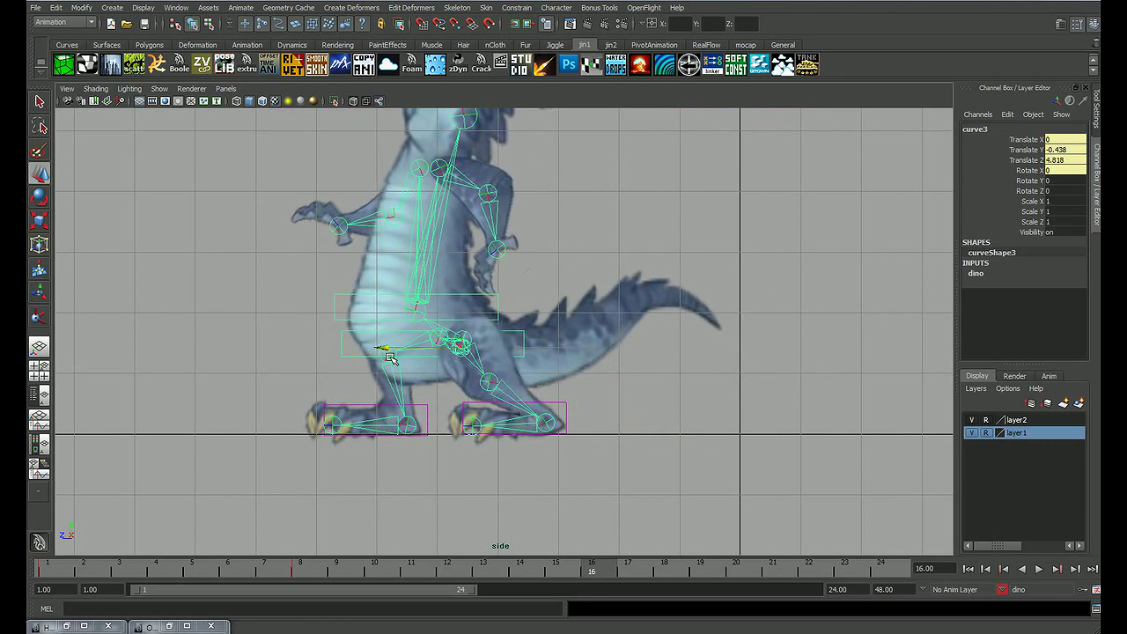
# Step: Roll curve1 up to Foot 47.5, then nudge hips to Translate Z 5.179 and curve2 to 6.002
pyautogui.click(562, 404)
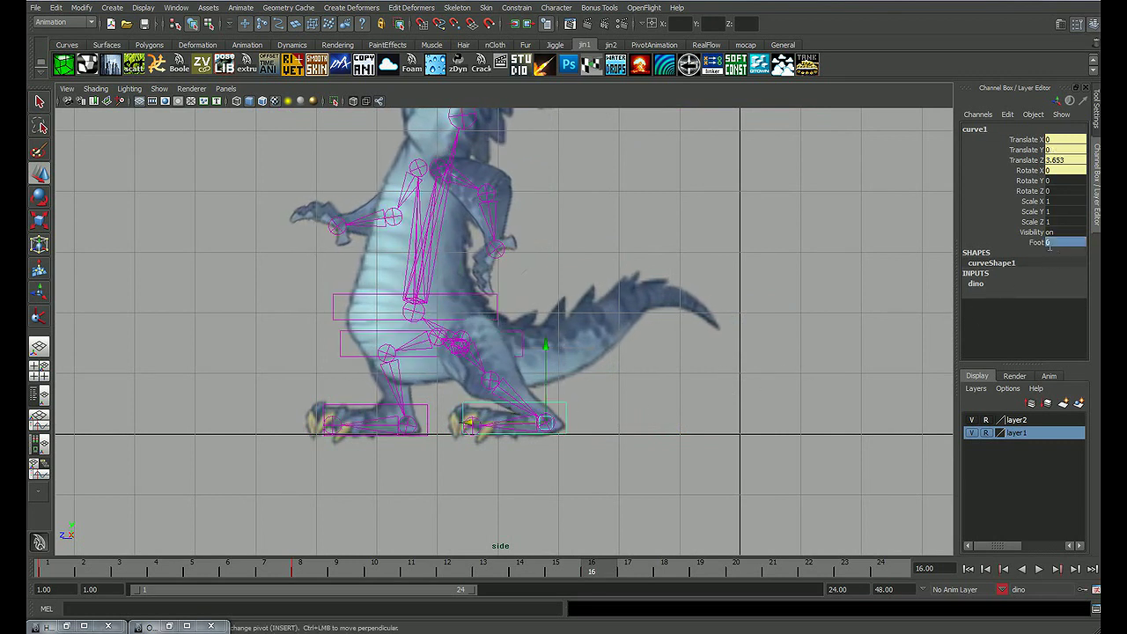
pyautogui.click(1032, 243)
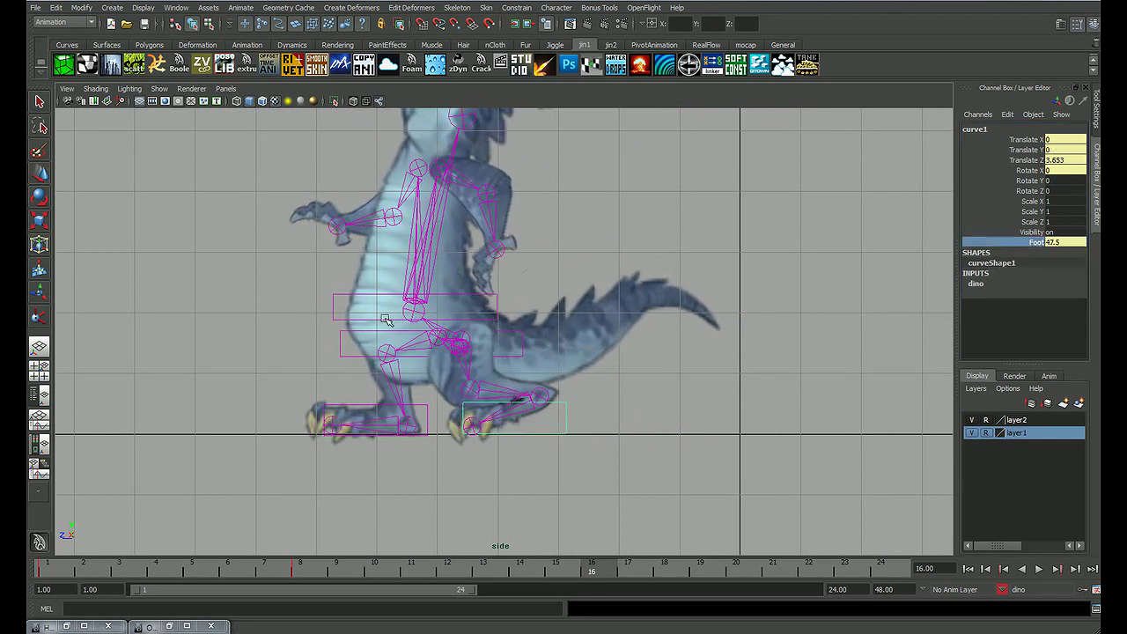
pyautogui.moveTo(581, 293); pyautogui.dragTo(748, 308, button='middle')
pyautogui.click(626, 377)
pyautogui.click(346, 352)
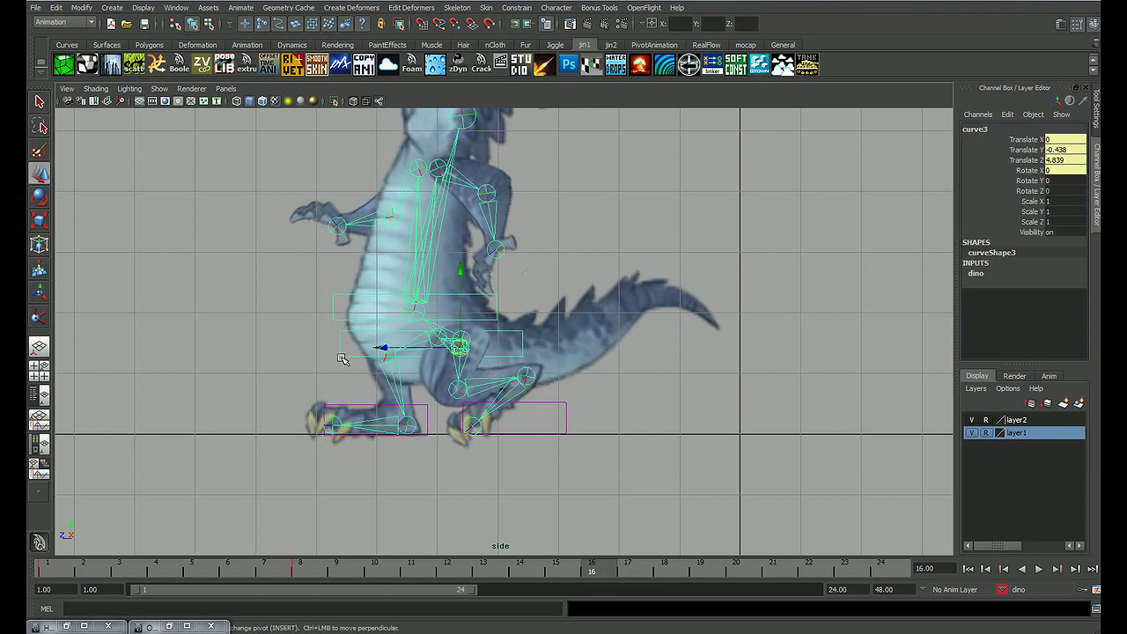
pyautogui.moveTo(380, 355); pyautogui.dragTo(361, 350)
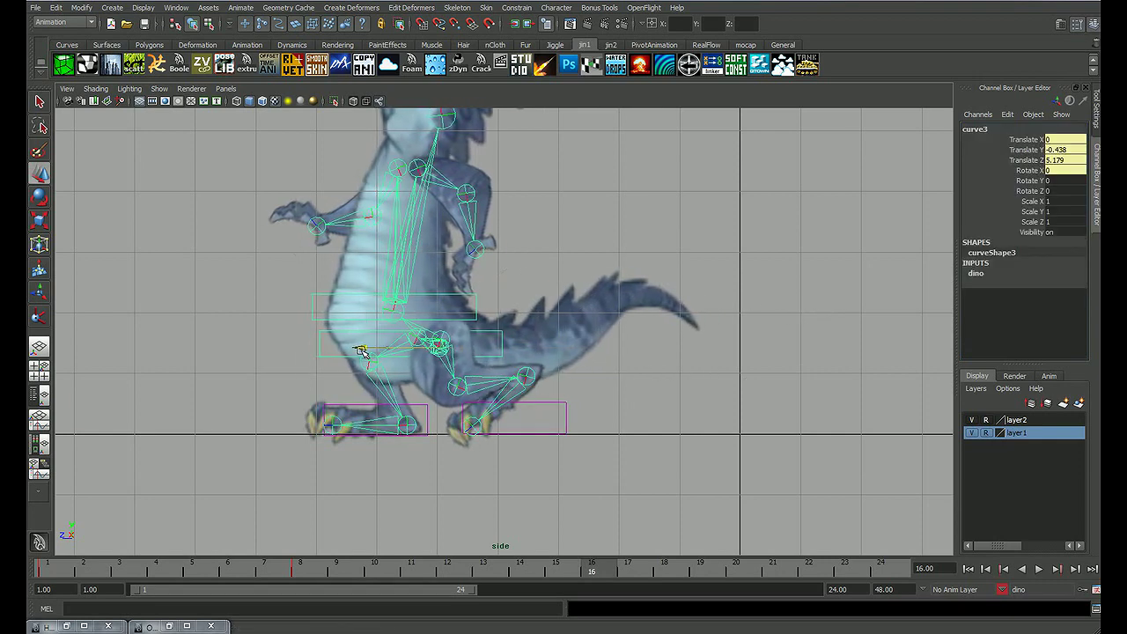
pyautogui.keyDown('alt'); pyautogui.moveTo(342, 374); pyautogui.dragTo(528, 395, button='middle'); pyautogui.keyUp('alt')
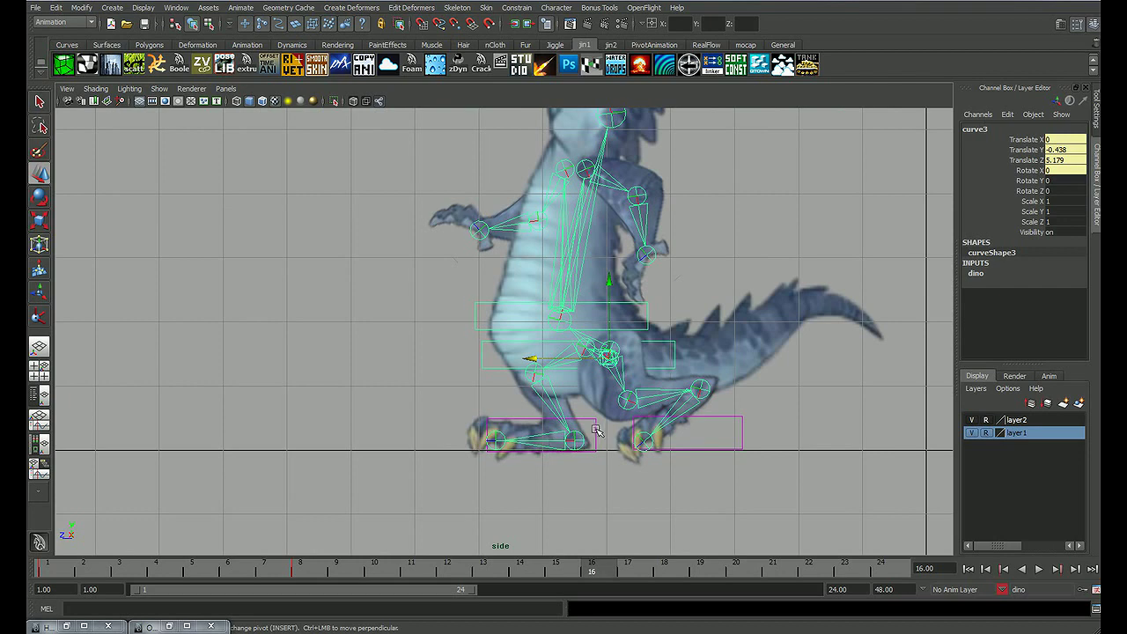
pyautogui.click(596, 429)
pyautogui.moveTo(502, 444); pyautogui.dragTo(473, 443)
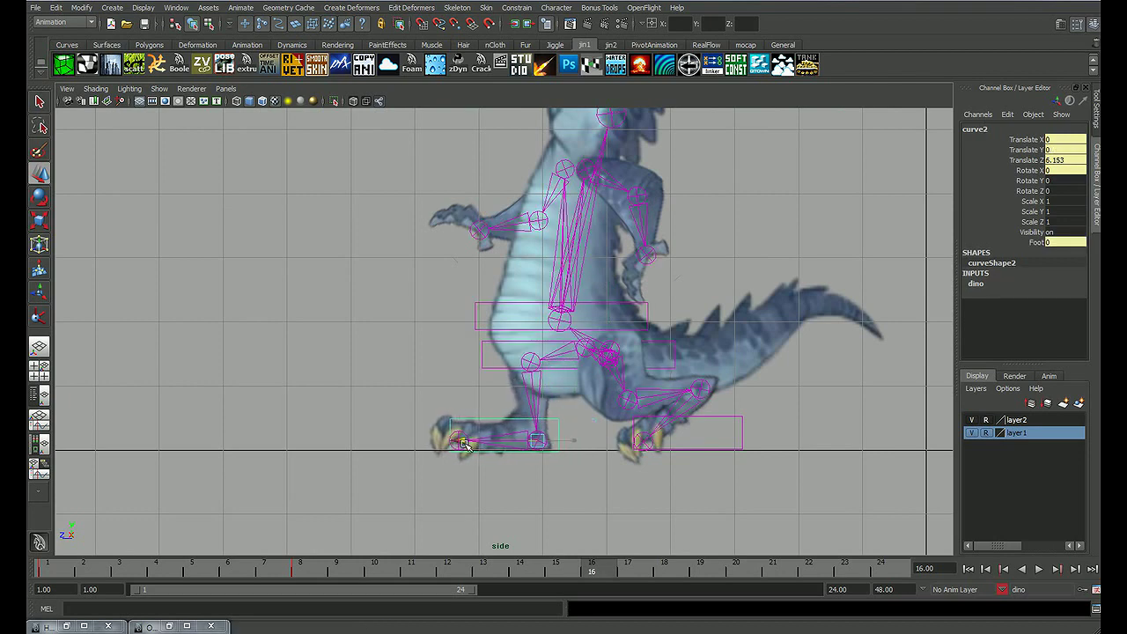
pyautogui.click(815, 420)
pyautogui.keyDown('alt'); pyautogui.moveTo(767, 408); pyautogui.dragTo(755, 457, button='middle'); pyautogui.keyUp('alt')
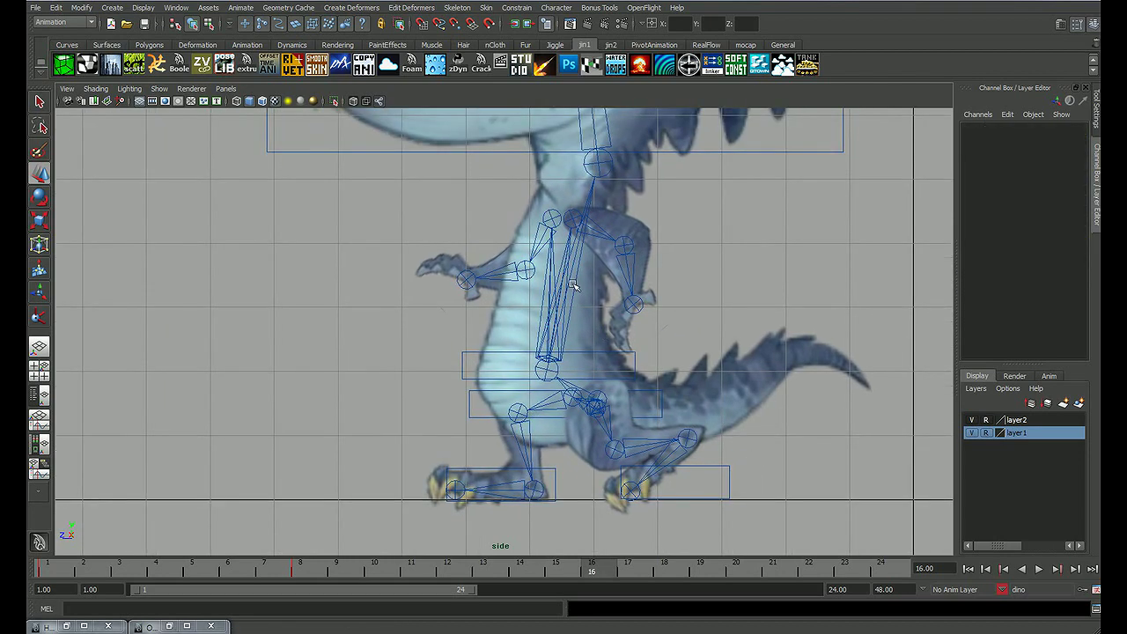
# Step: Swing the arms opposite ways, joint13 to Rotate Z 56.137 and joint16 to 44.599
pyautogui.click(552, 220)
pyautogui.press('e')
pyautogui.moveTo(569, 325); pyautogui.dragTo(747, 223)
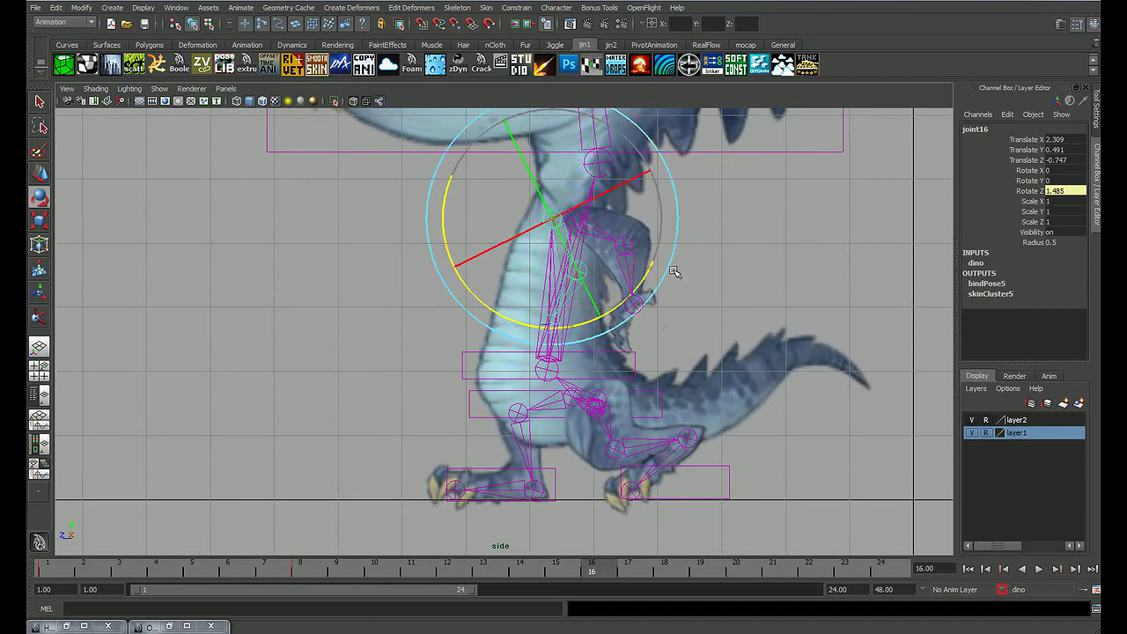
pyautogui.click(747, 223)
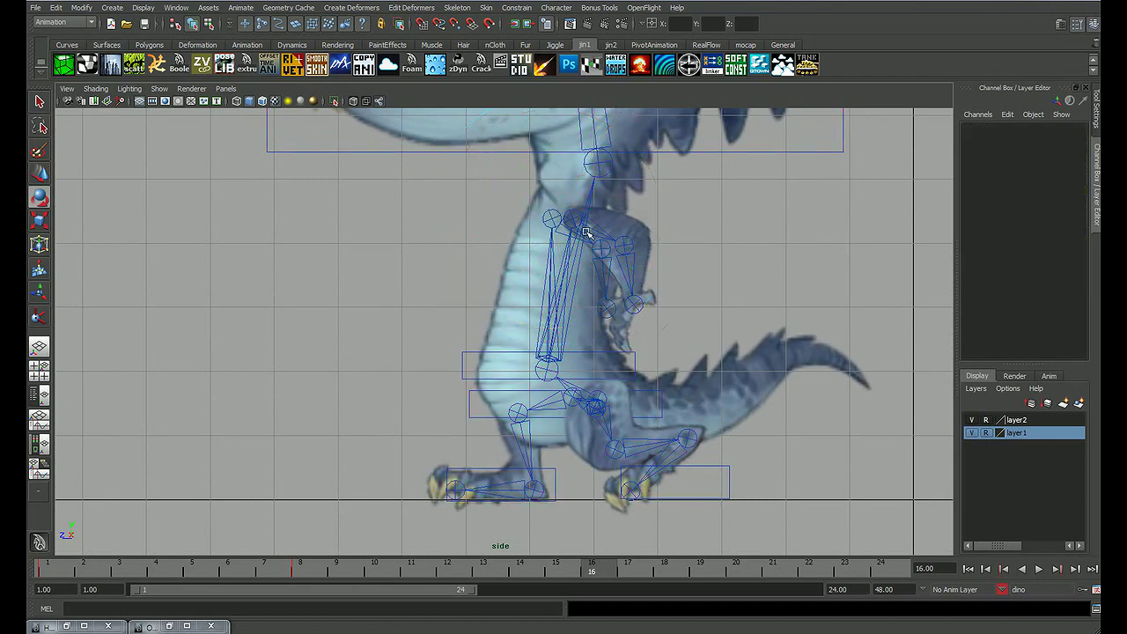
pyautogui.click(572, 222)
pyautogui.moveTo(645, 305); pyautogui.dragTo(453, 320)
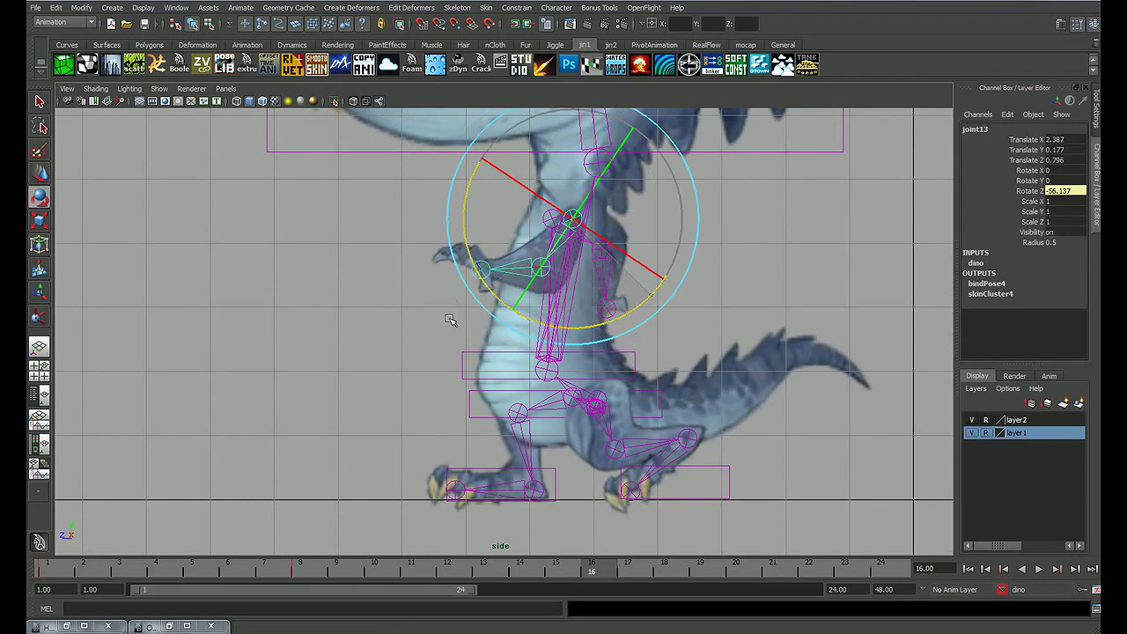
pyautogui.click(797, 264)
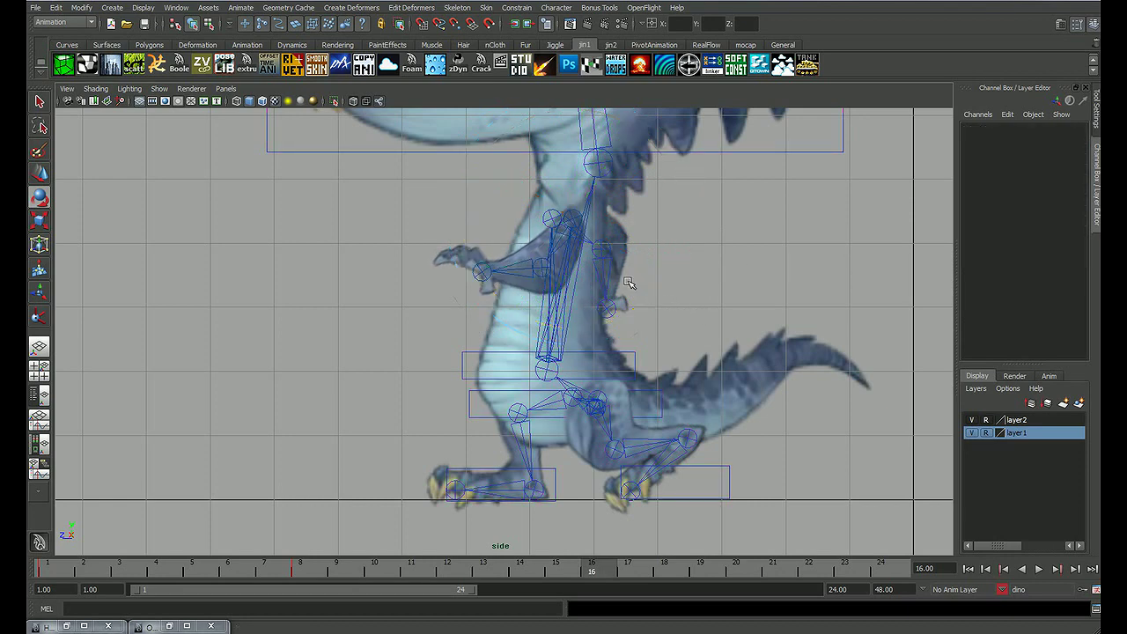
pyautogui.click(552, 217)
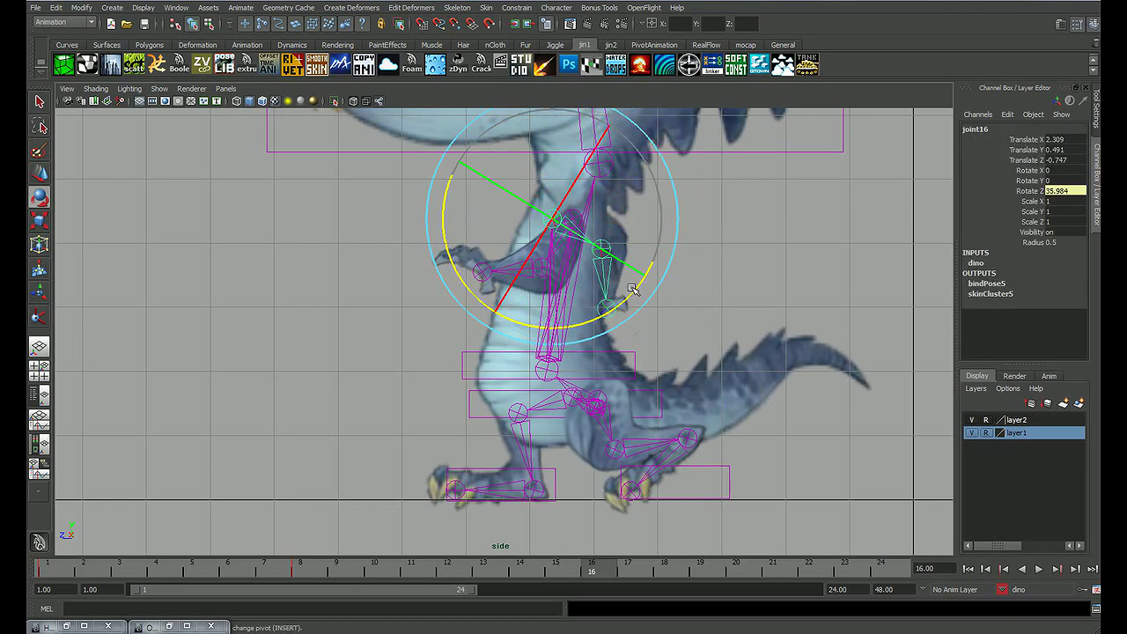
pyautogui.moveTo(633, 289); pyautogui.dragTo(649, 280)
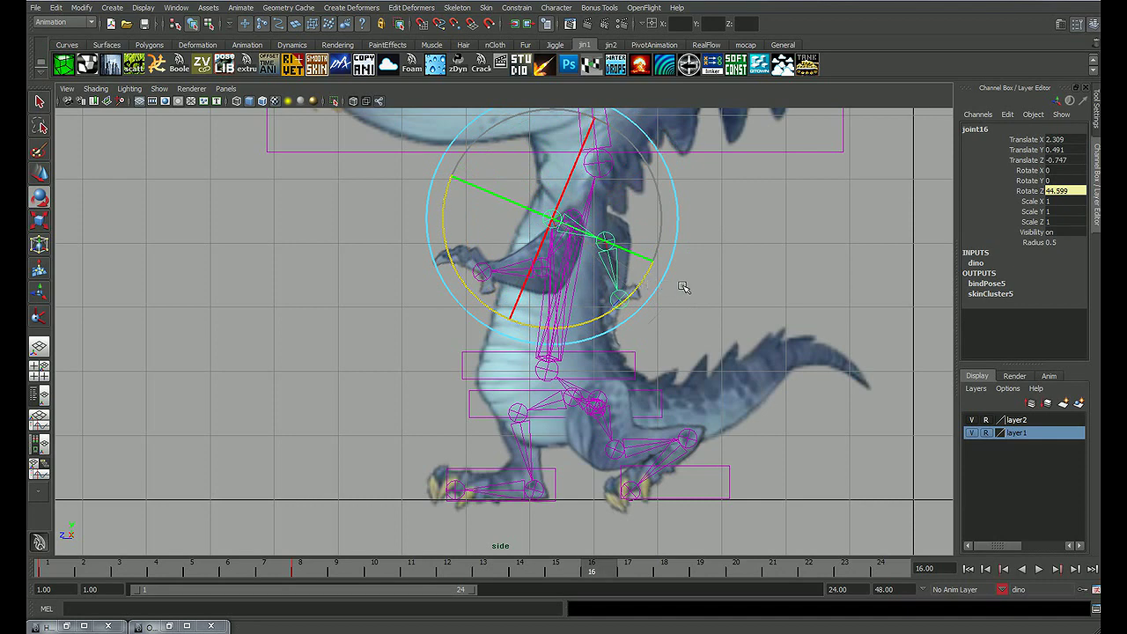
pyautogui.press('q')
pyautogui.click(717, 277)
# Step: Return to frame 1, zoom out, and play the walk animation
pyautogui.moveTo(598, 571); pyautogui.dragTo(147, 568)
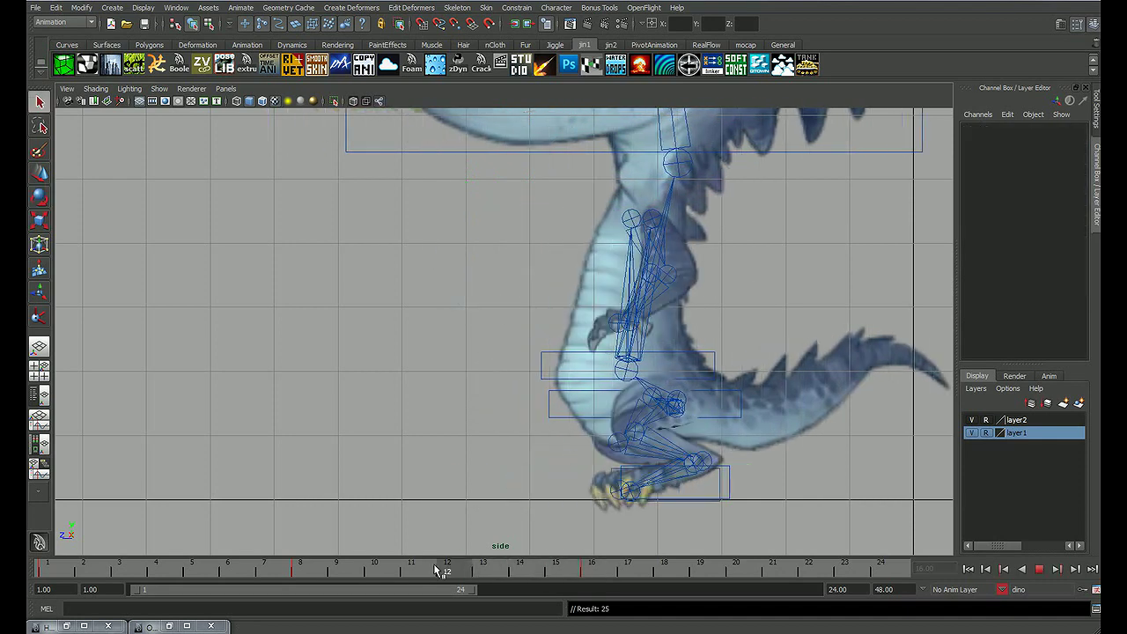
pyautogui.scroll(-3, 540, 453)
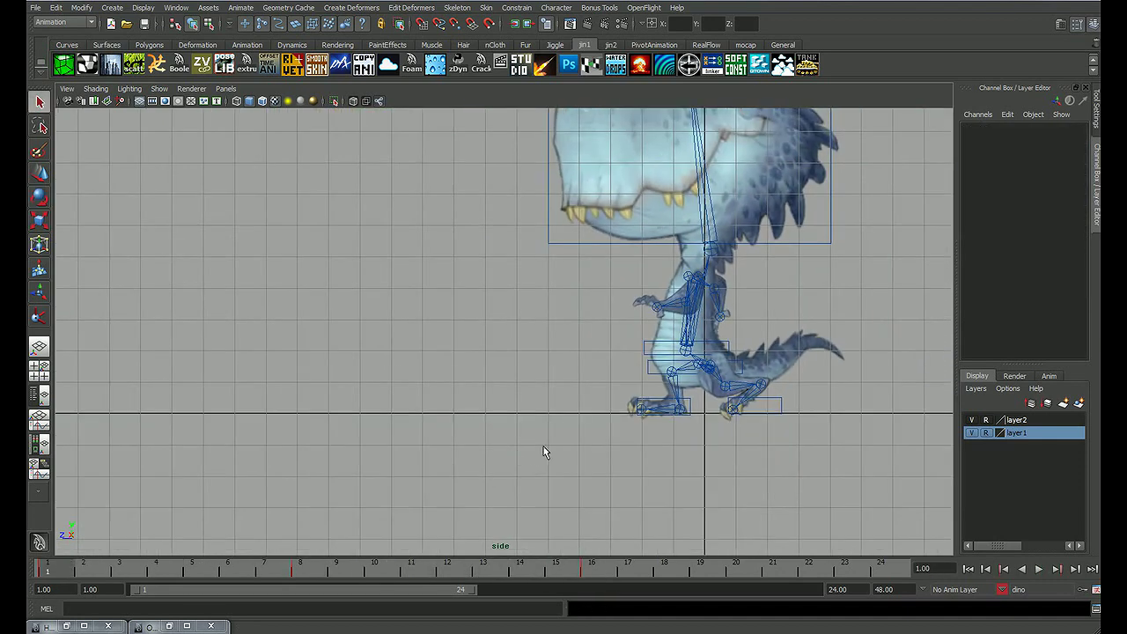
pyautogui.keyDown('alt'); pyautogui.moveTo(541, 453); pyautogui.dragTo(460, 522, button='middle'); pyautogui.keyUp('alt')
pyautogui.hotkey('alt', 'v')
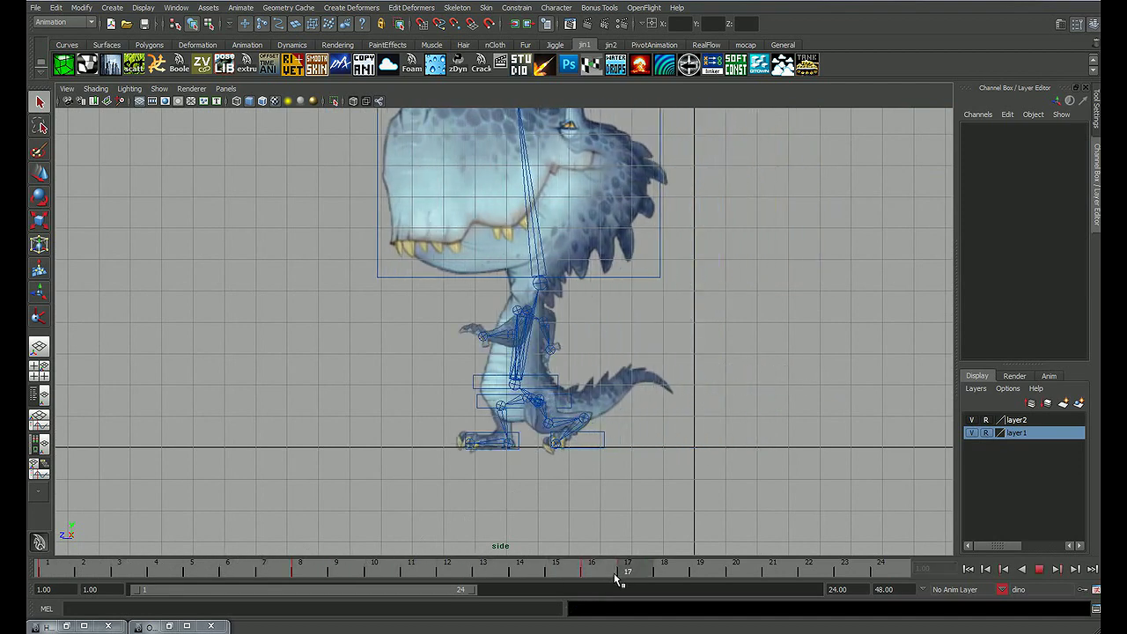
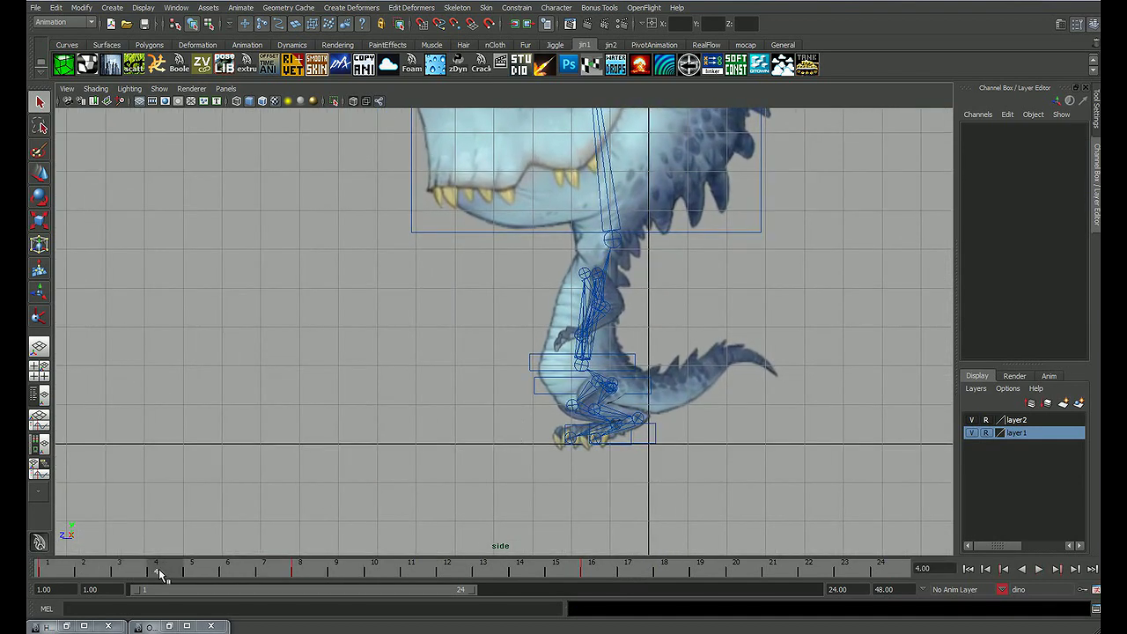
# Step: Scrub the timeline to review the walk poses between frames 1 and 5
pyautogui.moveTo(159, 573)
pyautogui.mouseDown()
pyautogui.moveTo(106, 581)
pyautogui.moveTo(202, 580)
pyautogui.mouseUp()
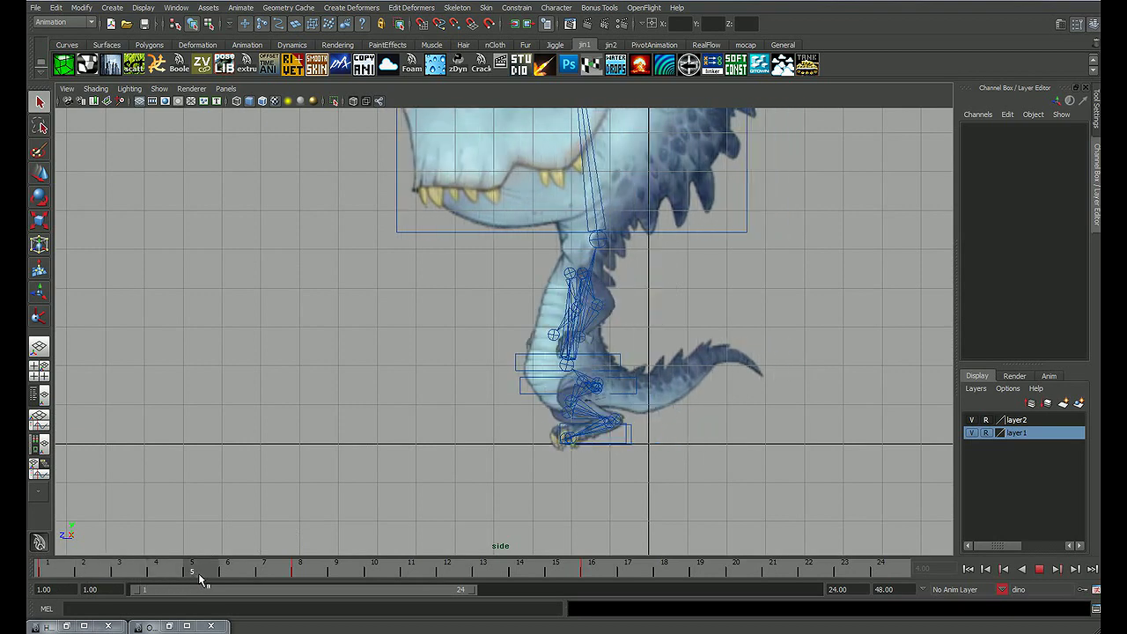
pyautogui.scroll(2, 709, 382)
pyautogui.scroll(2, 669, 377)
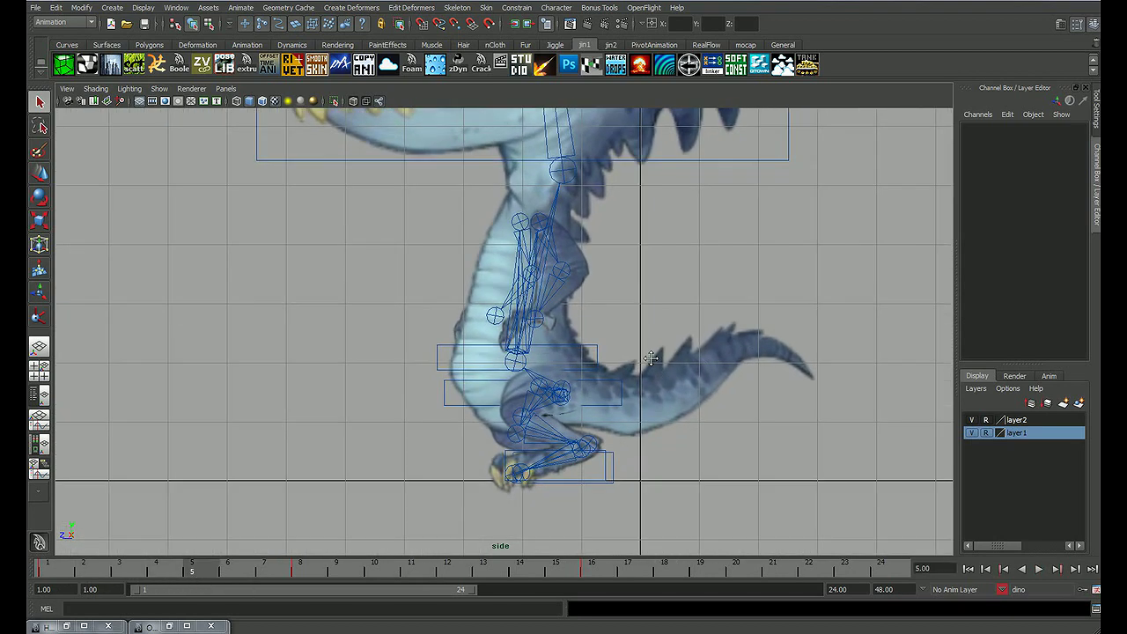
pyautogui.scroll(2, 624, 370)
pyautogui.scroll(1, 546, 410)
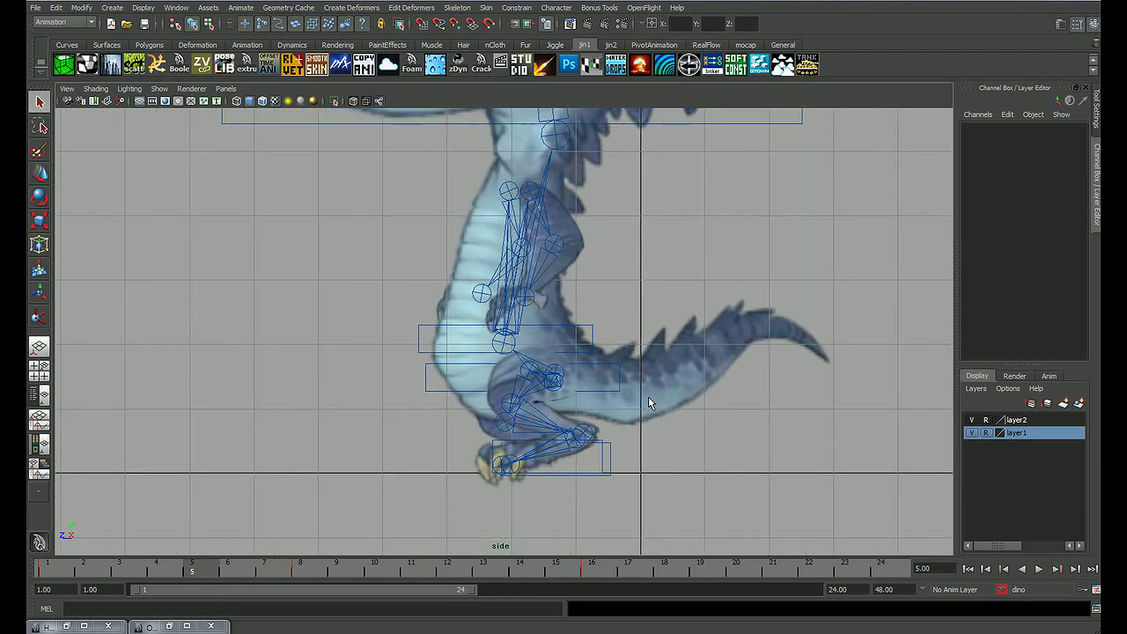
pyautogui.scroll(1, 649, 402)
pyautogui.moveTo(189, 574)
pyautogui.mouseDown()
pyautogui.moveTo(62, 573)
pyautogui.moveTo(139, 574)
pyautogui.moveTo(74, 576)
pyautogui.mouseUp()
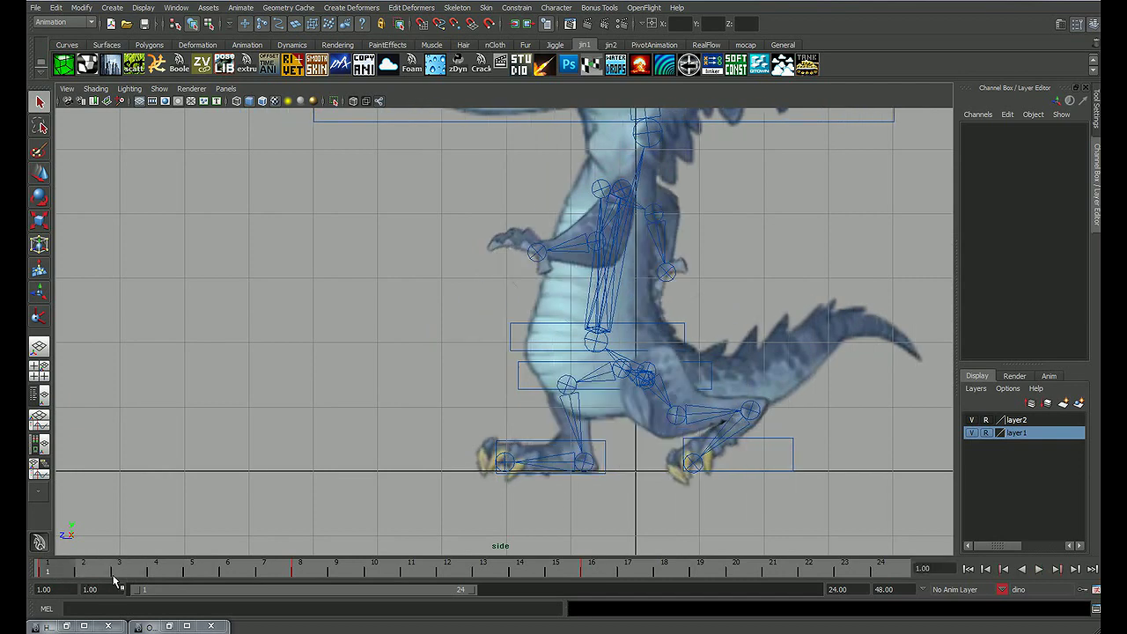
# Step: At frame 5, lift the curve1 foot control and raise the curve3 hip control in Y
pyautogui.moveTo(814, 440); pyautogui.dragTo(775, 465)
pyautogui.moveTo(128, 573); pyautogui.dragTo(200, 581)
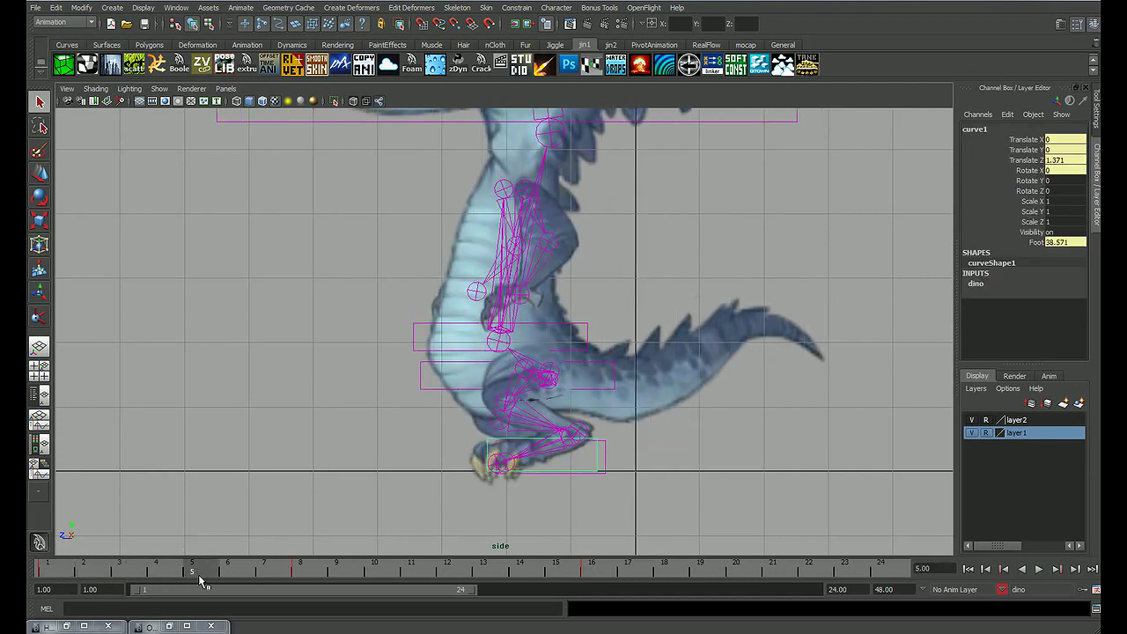
pyautogui.press('w')
pyautogui.moveTo(574, 385); pyautogui.dragTo(639, 372)
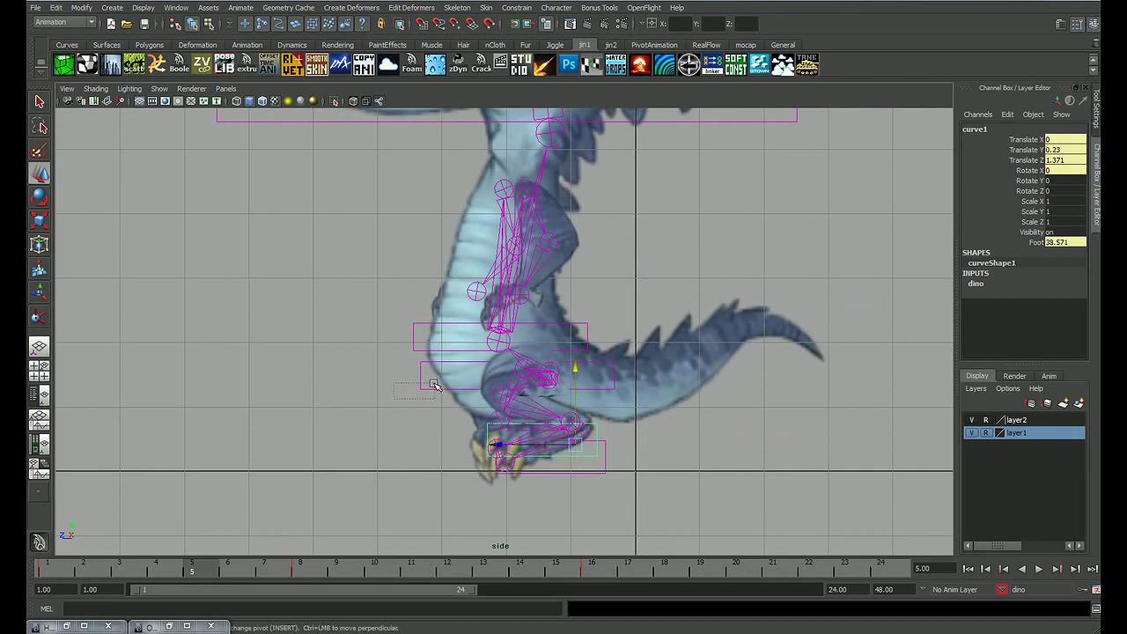
pyautogui.moveTo(395, 398); pyautogui.dragTo(434, 384)
pyautogui.moveTo(548, 306); pyautogui.dragTo(548, 261)
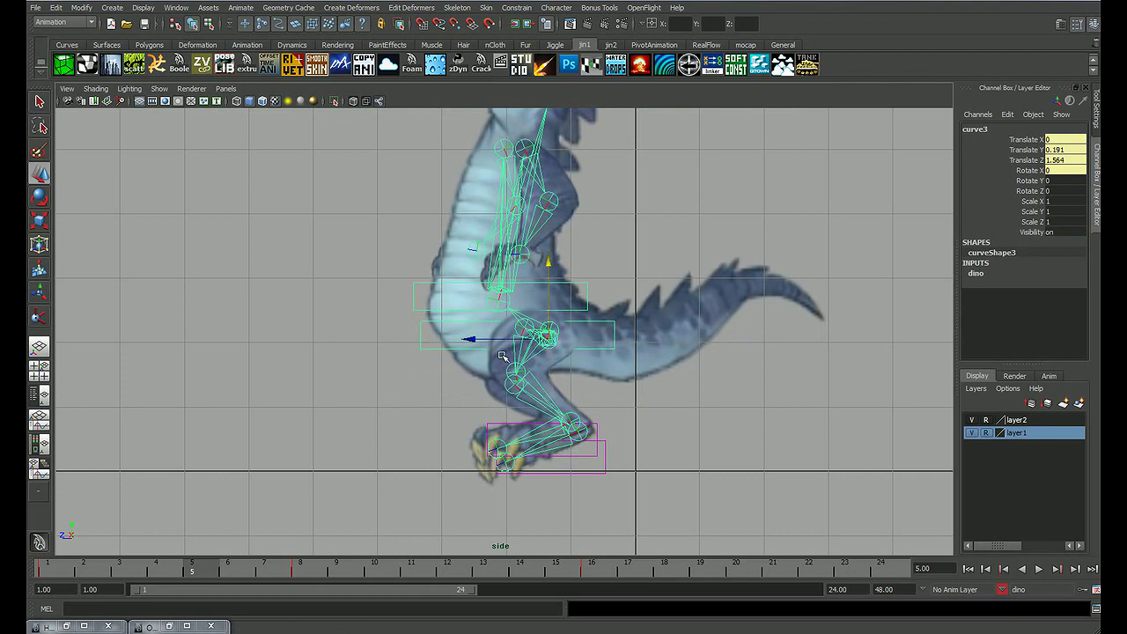
pyautogui.scroll(2, 503, 331)
# Step: Compare the step poses from frame 1 through frame 5
pyautogui.click(660, 483)
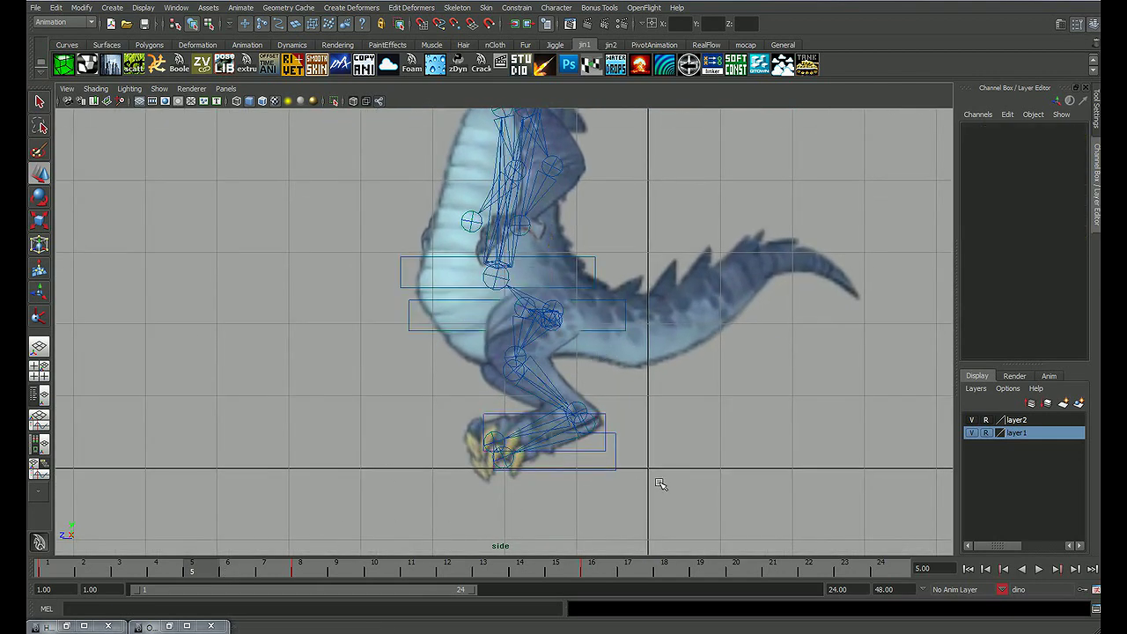
pyautogui.moveTo(45, 568); pyautogui.dragTo(159, 569)
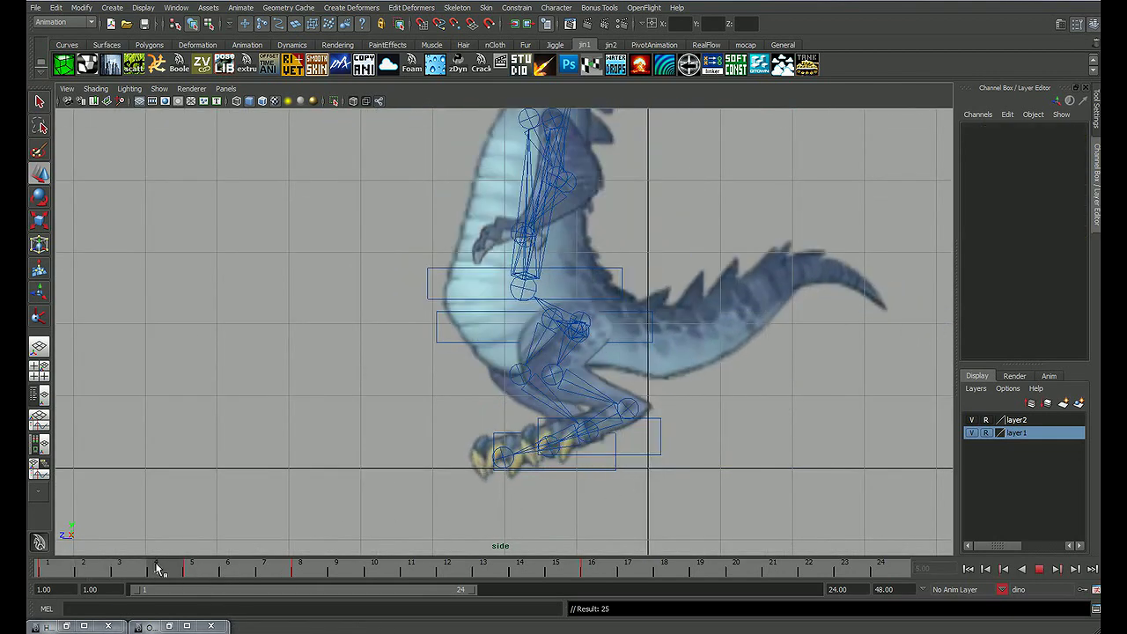
pyautogui.moveTo(665, 448); pyautogui.dragTo(624, 460)
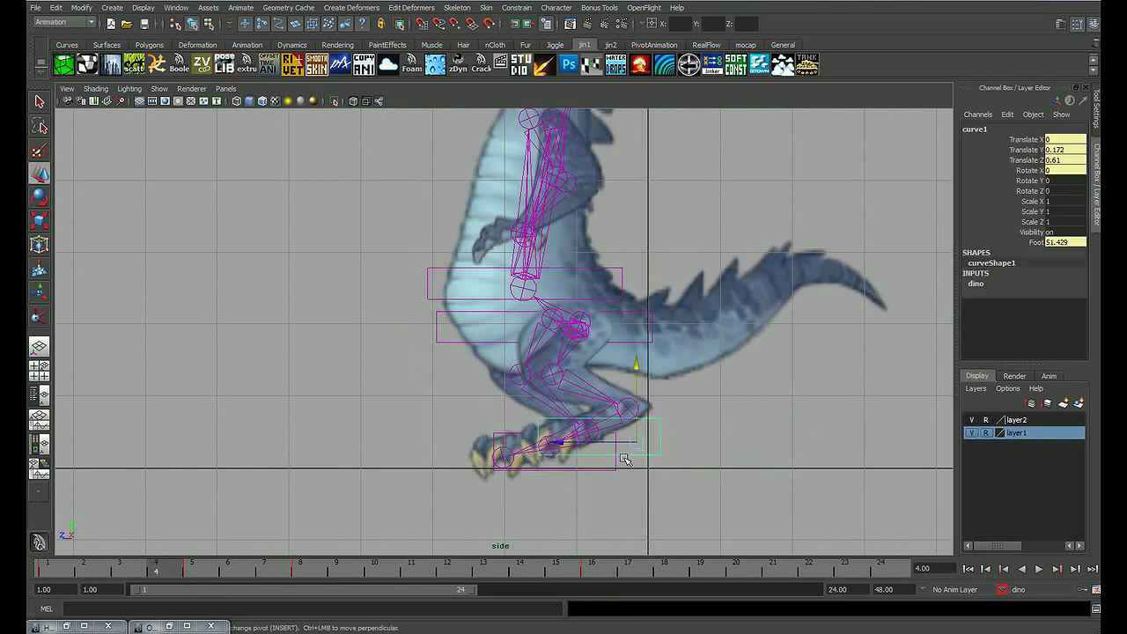
pyautogui.click(194, 572)
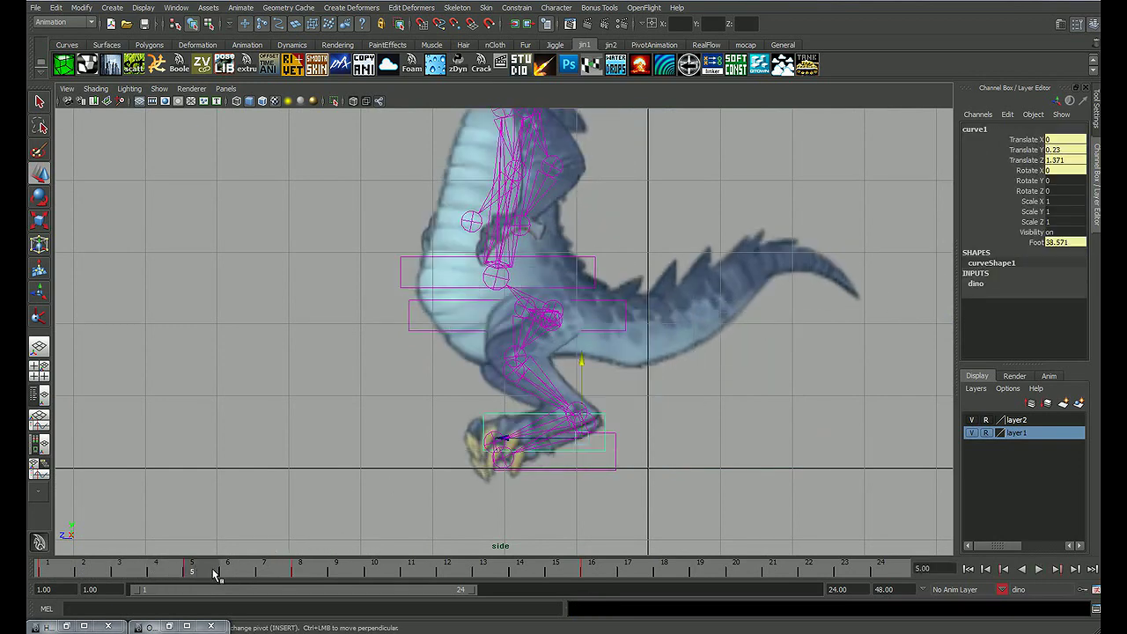
pyautogui.moveTo(214, 574)
pyautogui.mouseDown()
pyautogui.moveTo(154, 577)
pyautogui.moveTo(264, 573)
pyautogui.moveTo(62, 571)
pyautogui.moveTo(189, 574)
pyautogui.mouseUp()
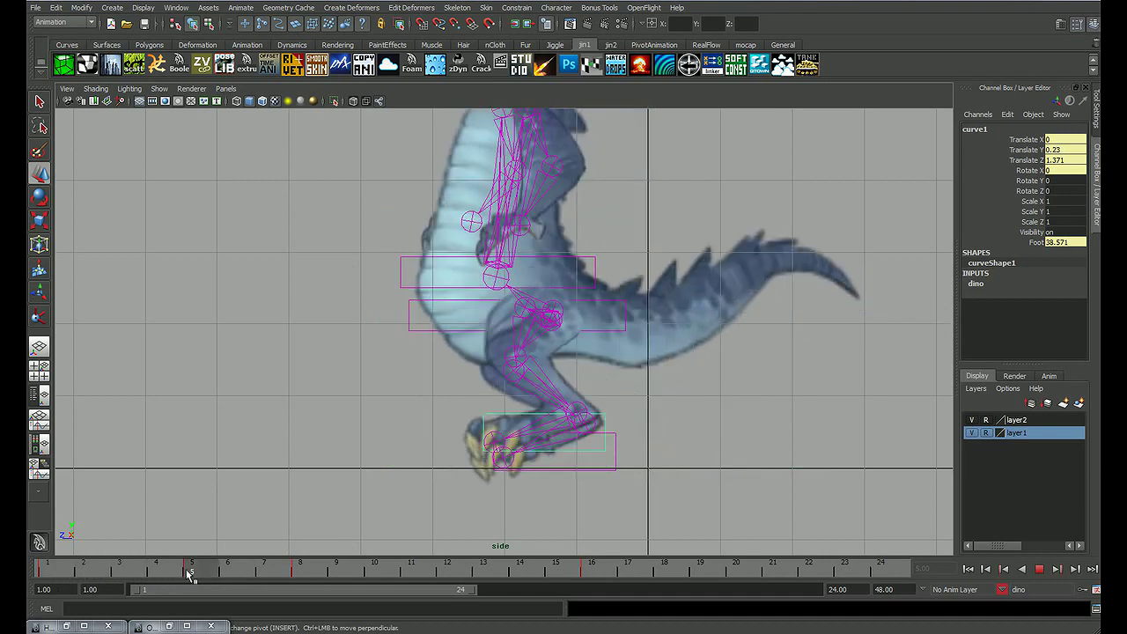
# Step: Set curve2's Foot roll to 0 and play back the walk cycle
pyautogui.click(620, 473)
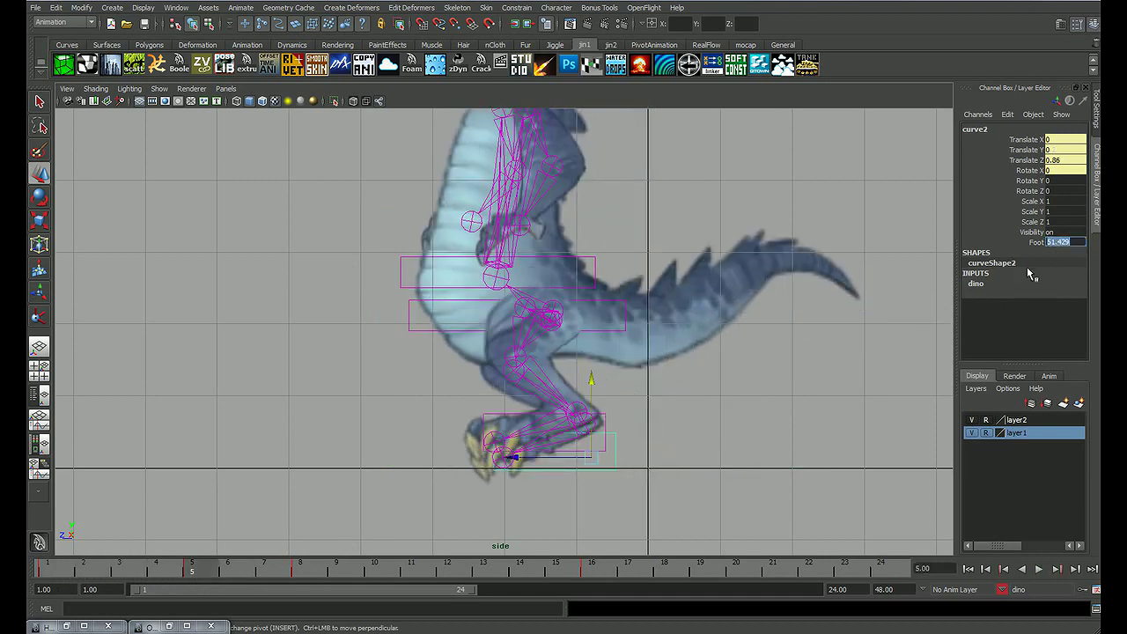
pyautogui.write('0')
pyautogui.press('Return')
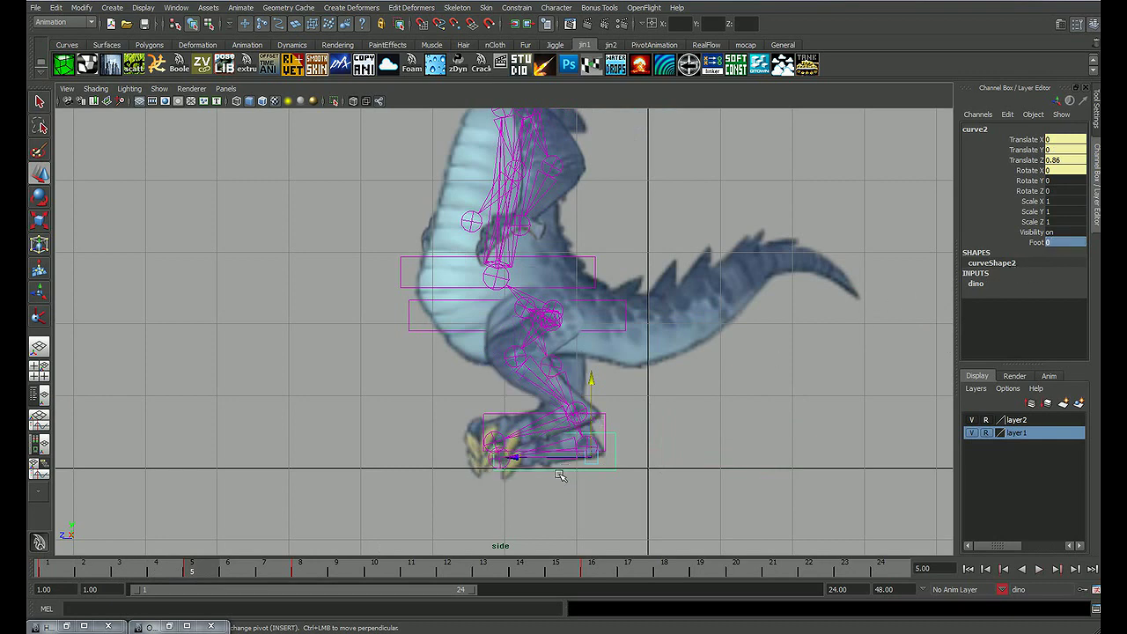
pyautogui.click(260, 529)
pyautogui.hotkey('alt', 'v')
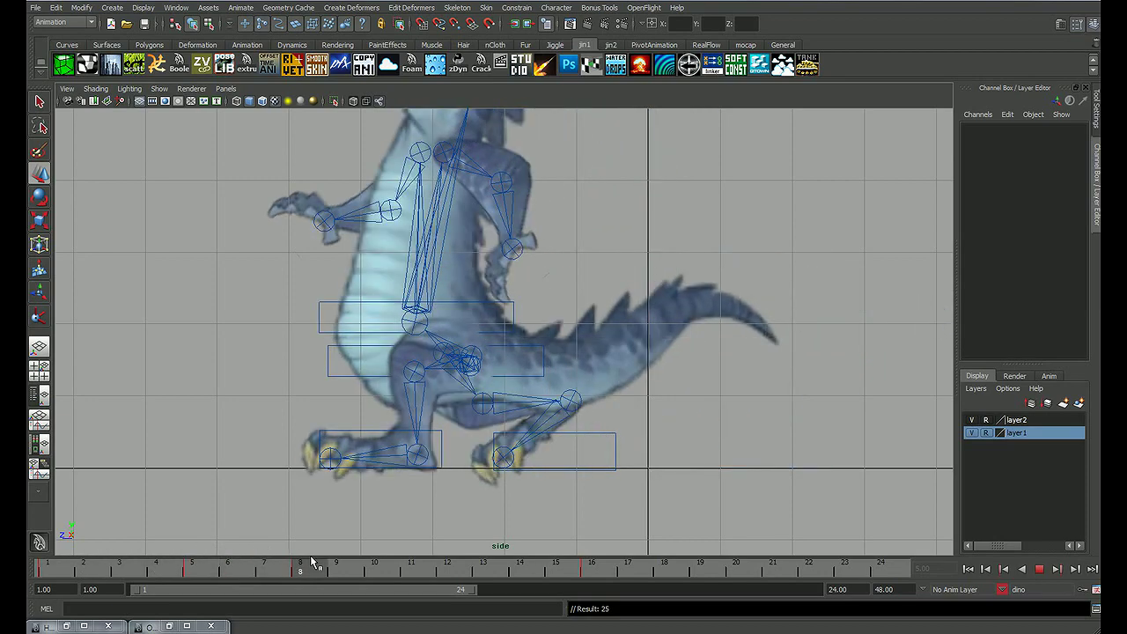
# Step: Play the walk, then go to frame 12 and zoom in on the leg rig
pyautogui.scroll(-5, 452, 530)
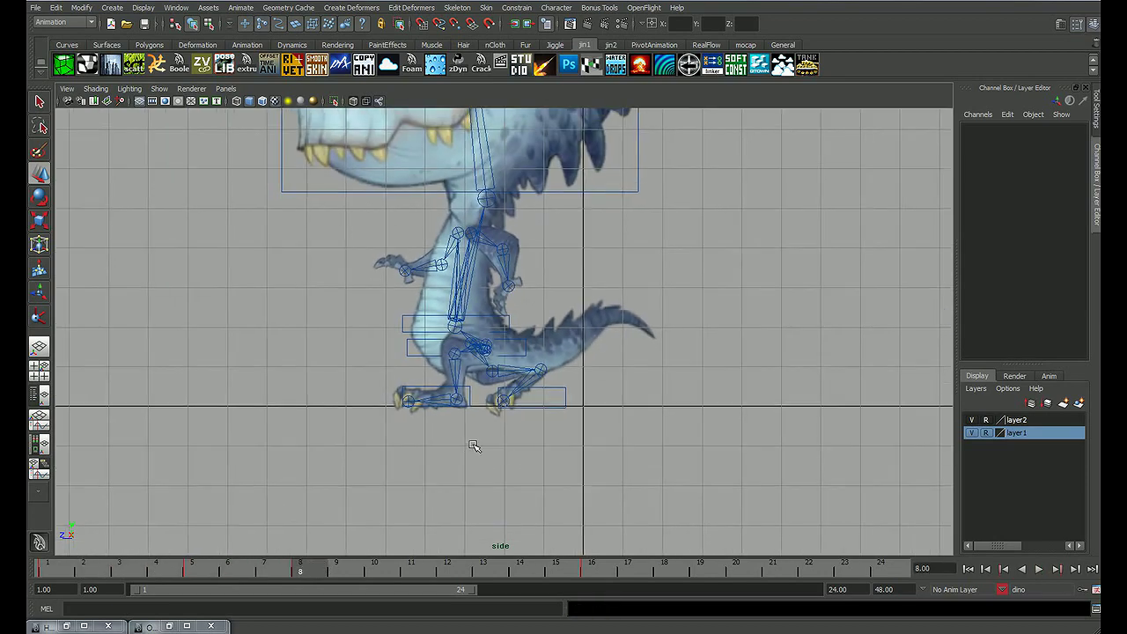
pyautogui.scroll(2, 476, 524)
pyautogui.hotkey('alt', 'v')
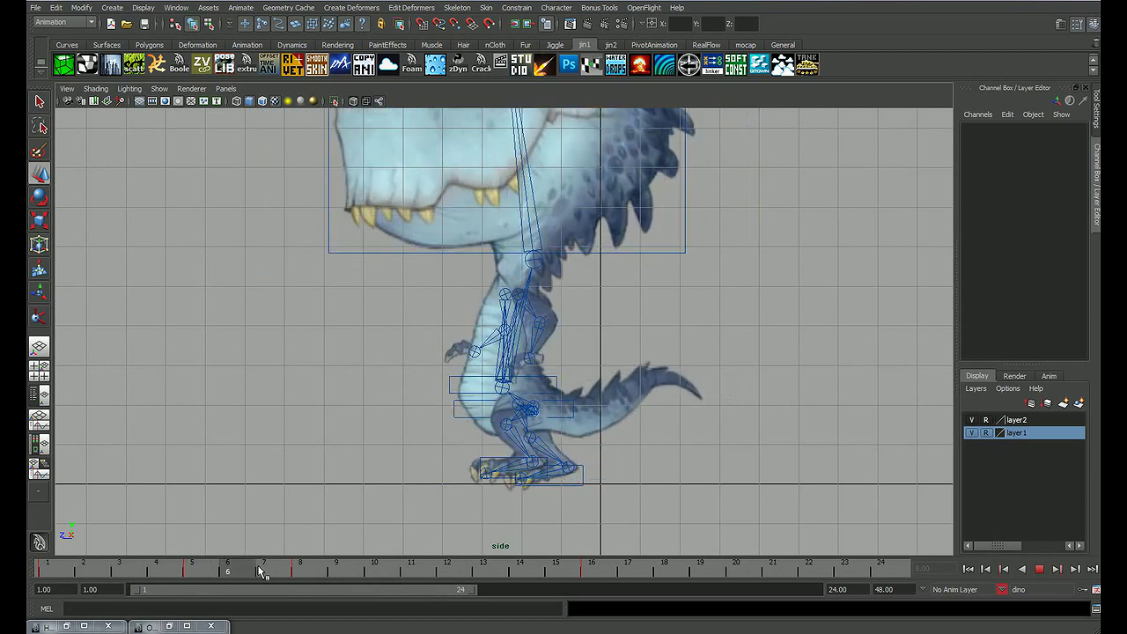
pyautogui.moveTo(290, 574)
pyautogui.mouseDown()
pyautogui.moveTo(382, 573)
pyautogui.moveTo(346, 574)
pyautogui.mouseUp()
pyautogui.click(570, 476)
pyautogui.hotkey('alt', 'v')
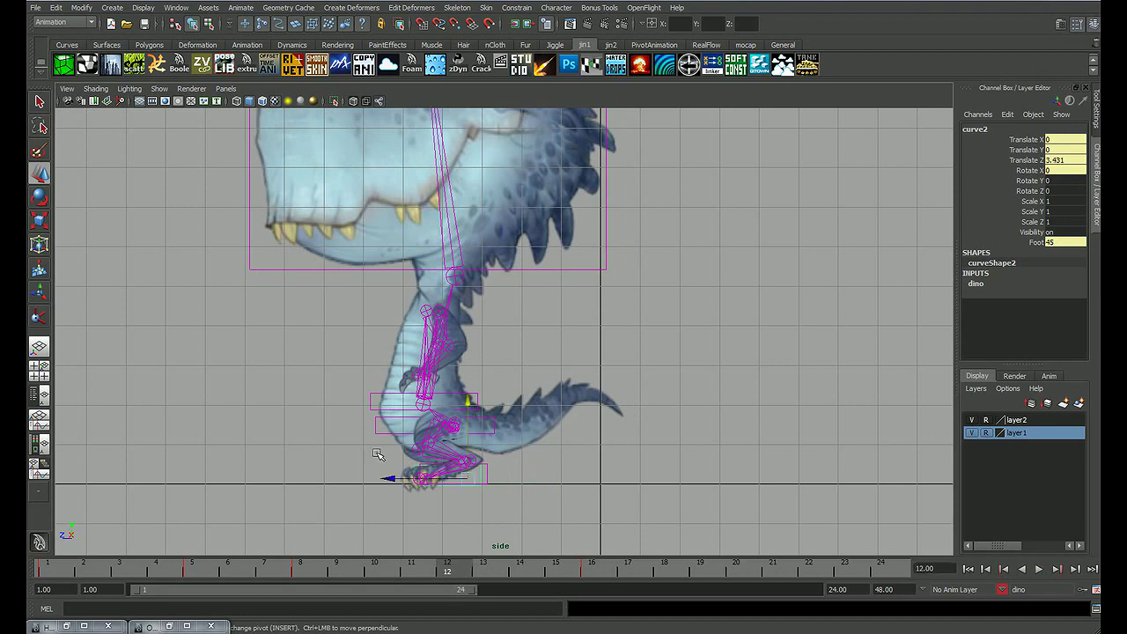
pyautogui.scroll(3, 377, 453)
pyautogui.keyDown('alt'); pyautogui.moveTo(377, 453); pyautogui.dragTo(539, 357, button='middle'); pyautogui.keyUp('alt')
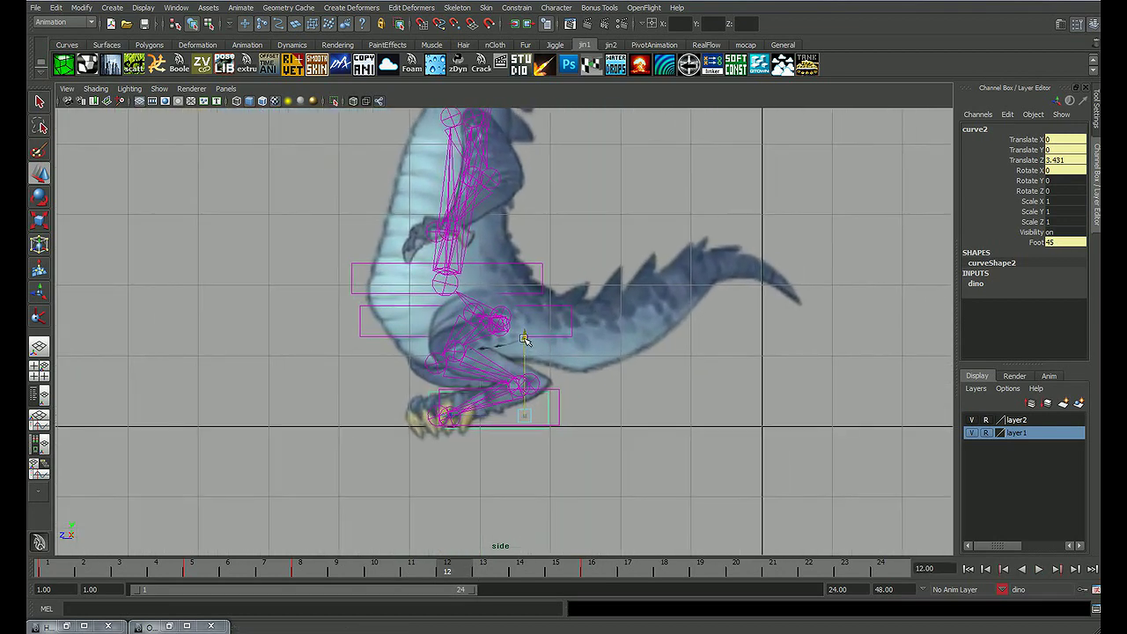
# Step: Lift curve2, raise the curve3 hips, and lower curve1's Foot roll from 45 to 0
pyautogui.moveTo(524, 339); pyautogui.dragTo(527, 320)
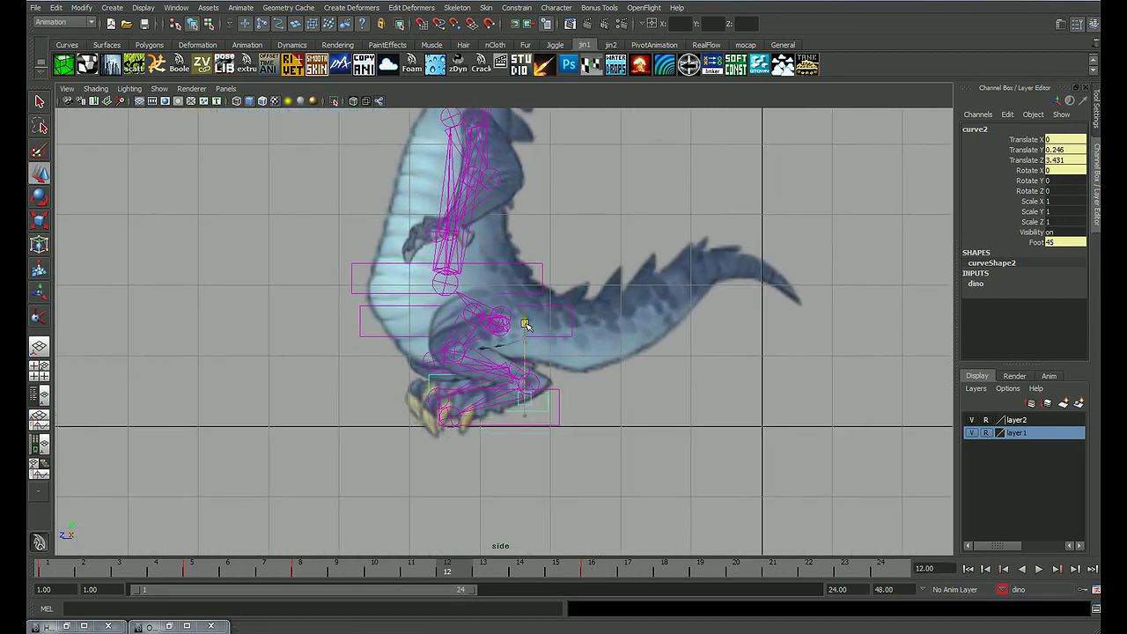
pyautogui.click(361, 331)
pyautogui.moveTo(505, 261); pyautogui.dragTo(512, 209)
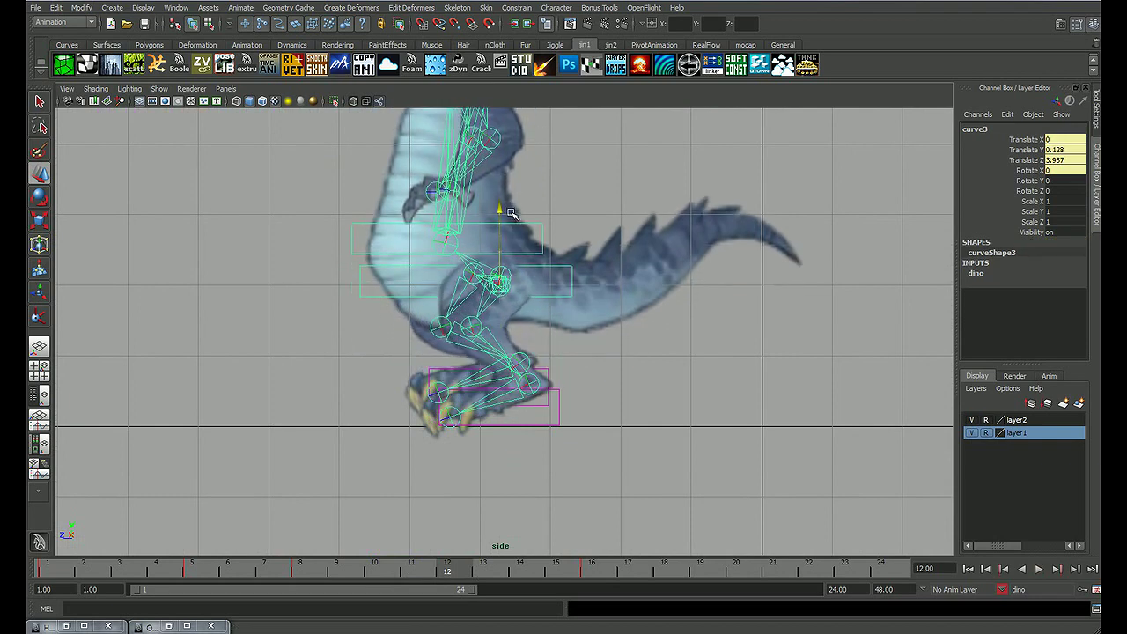
pyautogui.click(560, 412)
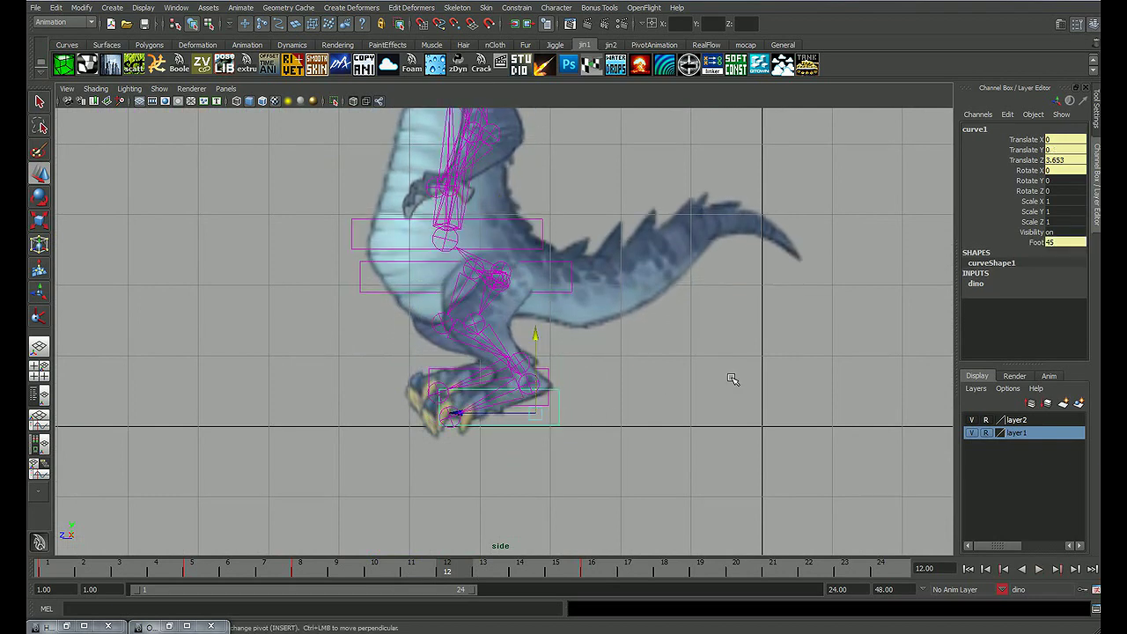
pyautogui.click(1027, 245)
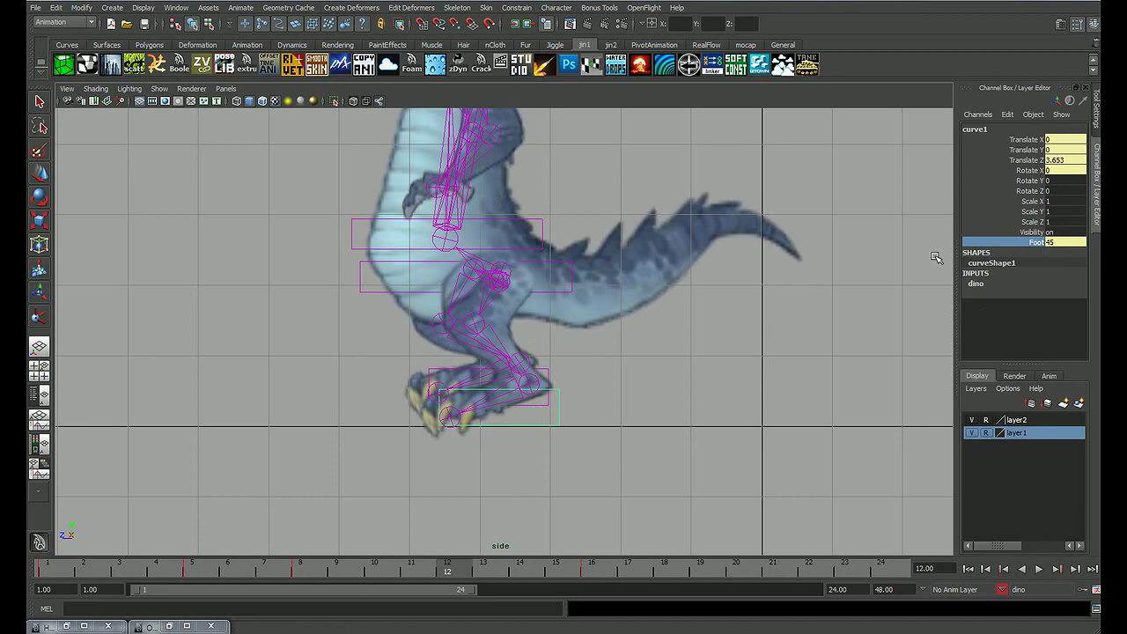
pyautogui.moveTo(936, 258); pyautogui.dragTo(317, 343, button='middle')
# Step: Play back the walk cycle and review the step between frames 2 and 7
pyautogui.click(738, 364)
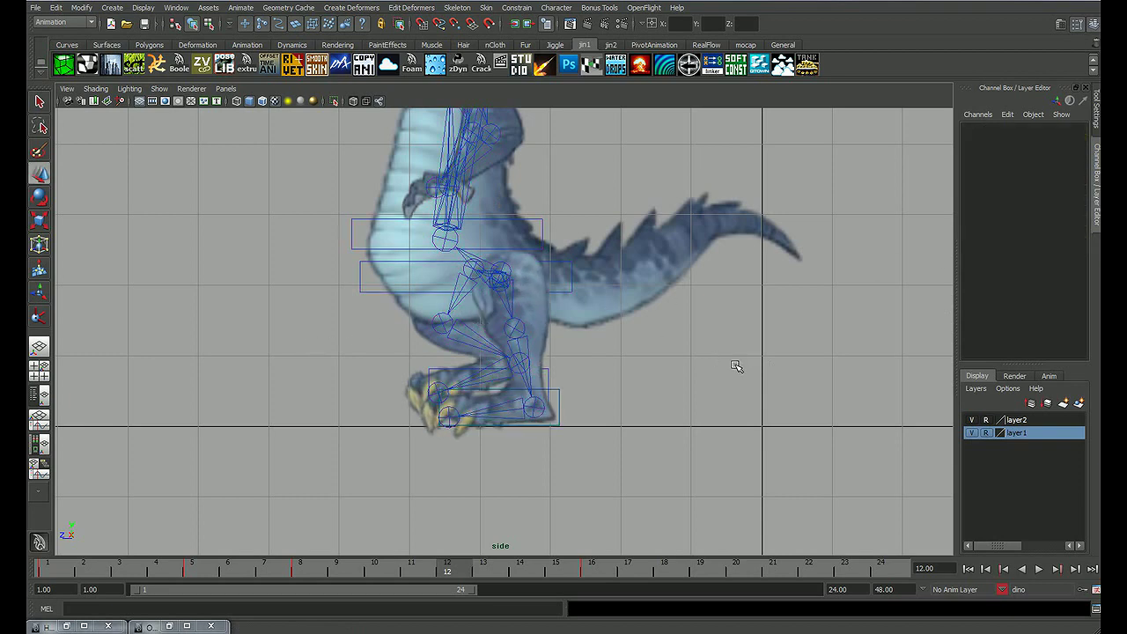
pyautogui.hotkey('alt', 'v')
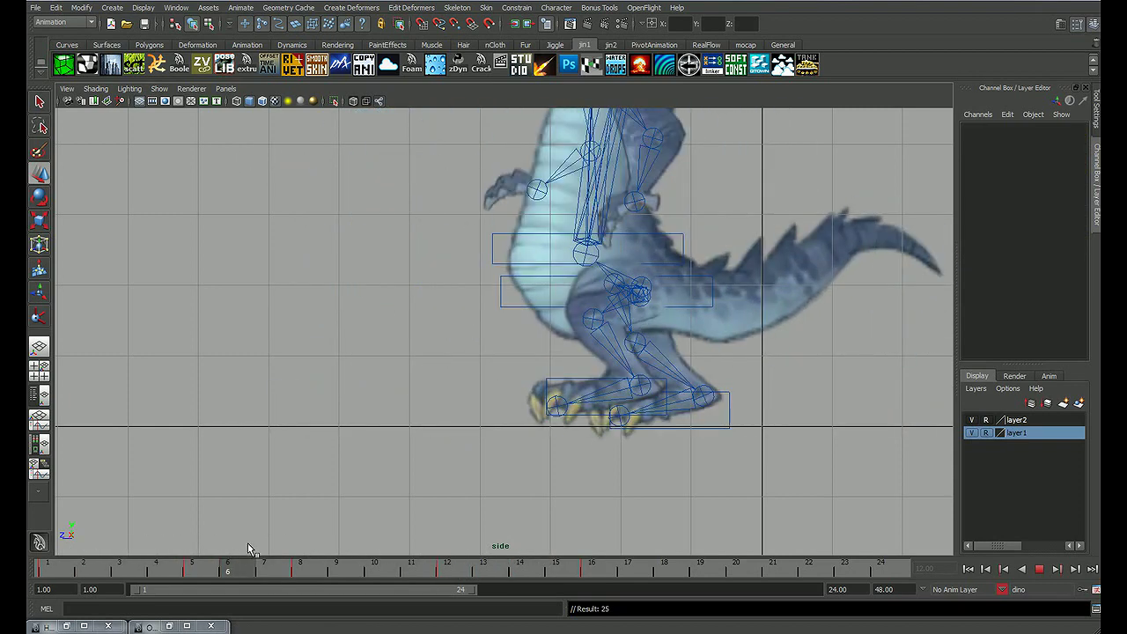
pyautogui.moveTo(739, 423); pyautogui.dragTo(723, 438)
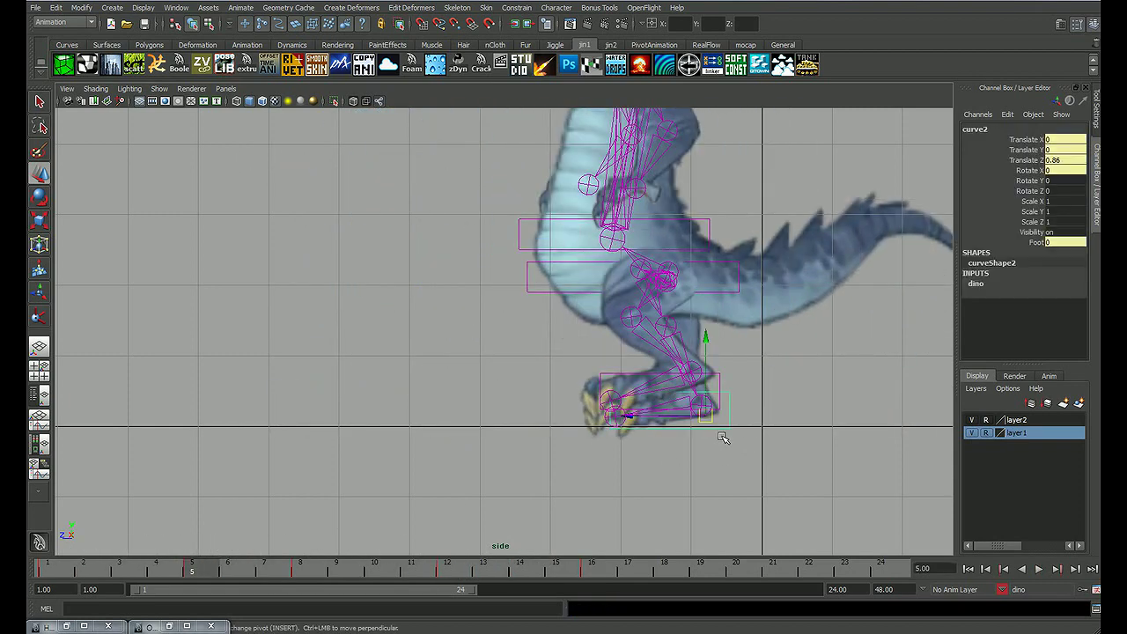
pyautogui.click(774, 409)
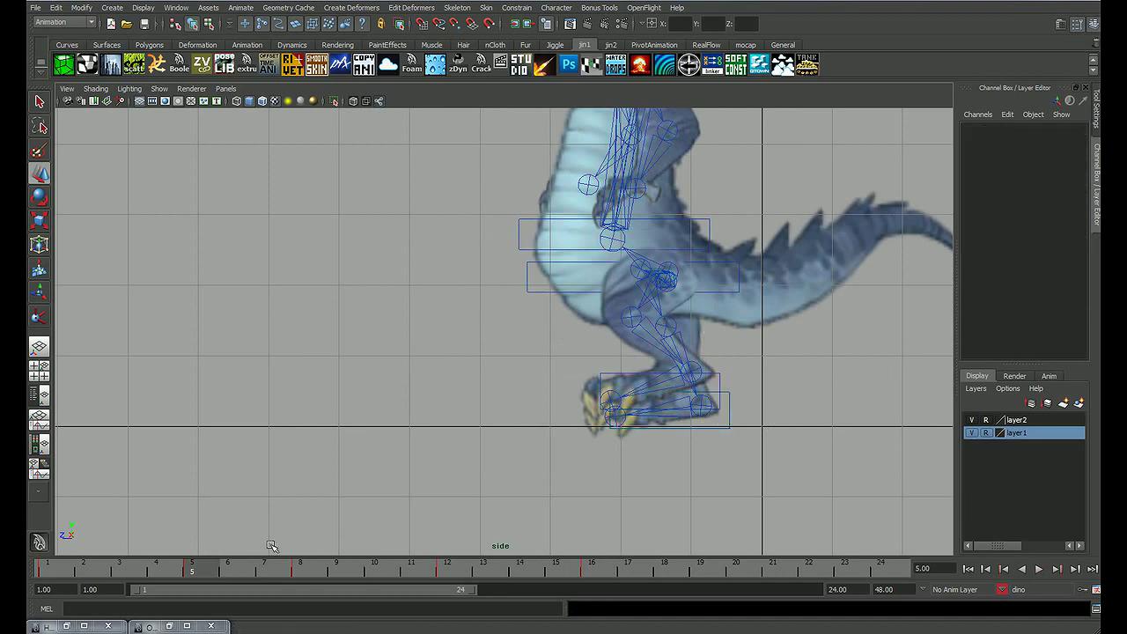
pyautogui.moveTo(199, 573)
pyautogui.mouseDown()
pyautogui.moveTo(541, 573)
pyautogui.moveTo(144, 554)
pyautogui.moveTo(306, 551)
pyautogui.mouseUp()
# Step: Play and scrub the walk cycle to review the poses up to frame 9
pyautogui.press('Escape')
pyautogui.keyDown('alt'); pyautogui.moveTo(483, 422); pyautogui.dragTo(502, 547, button='right'); pyautogui.keyUp('alt')
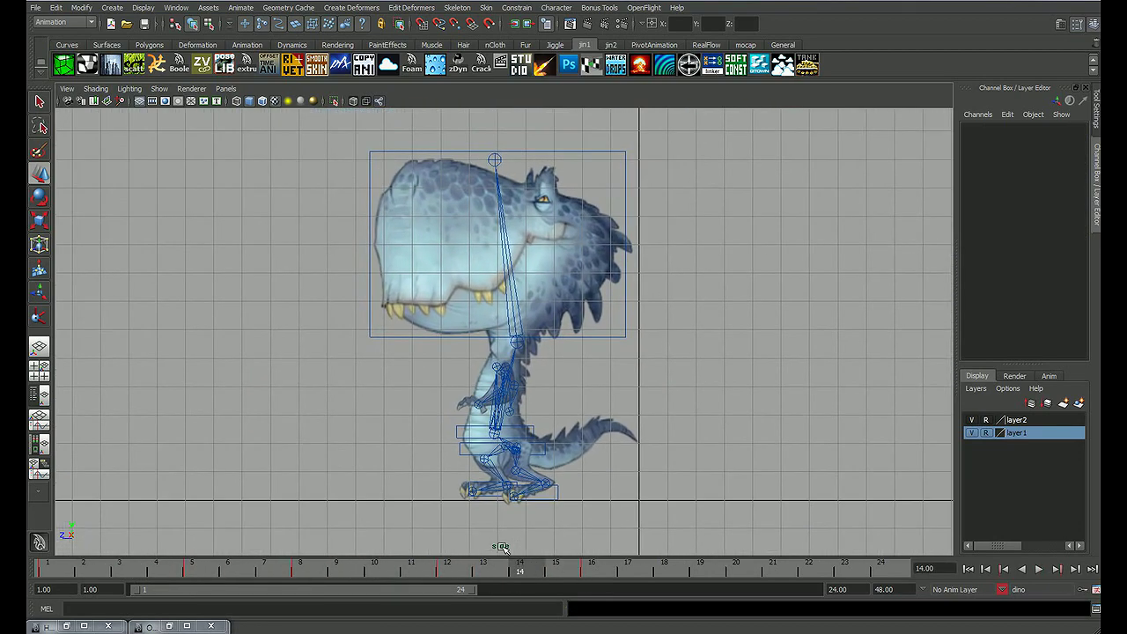
pyautogui.hotkey('alt', 'v')
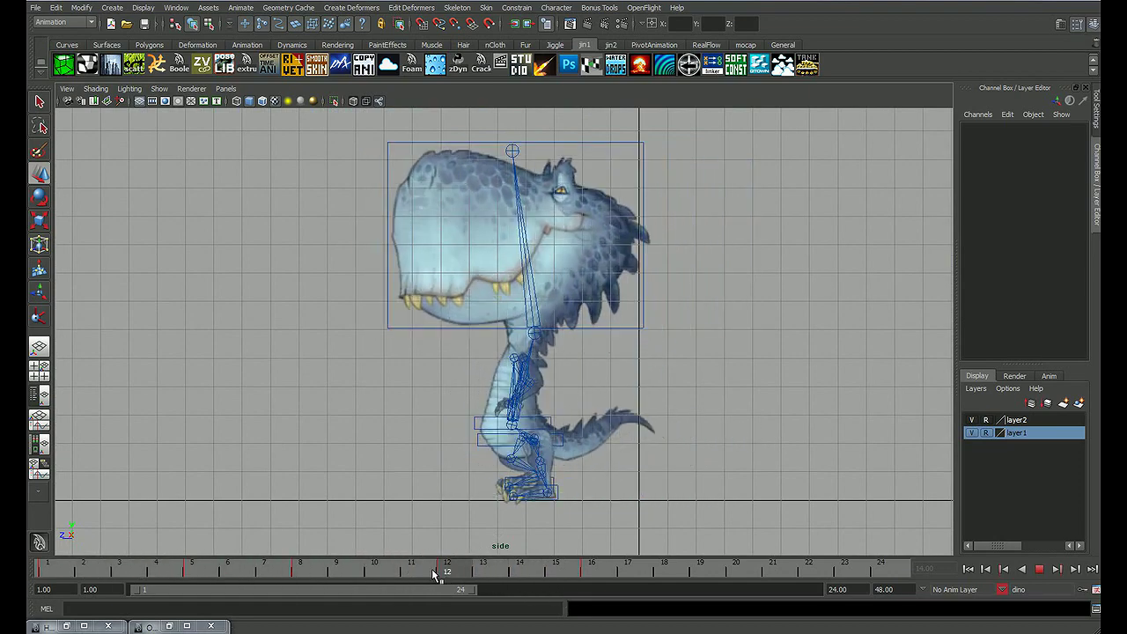
pyautogui.click(32, 561)
pyautogui.keyDown('alt'); pyautogui.moveTo(546, 500); pyautogui.dragTo(449, 439, button='middle'); pyautogui.keyUp('alt')
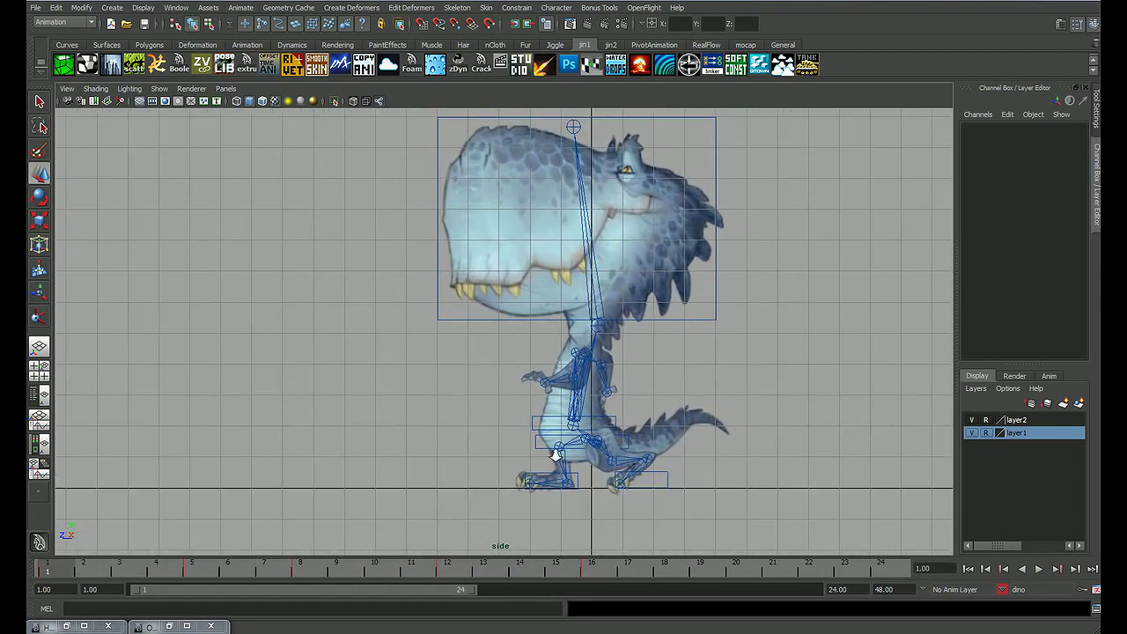
pyautogui.moveTo(53, 577); pyautogui.dragTo(49, 560)
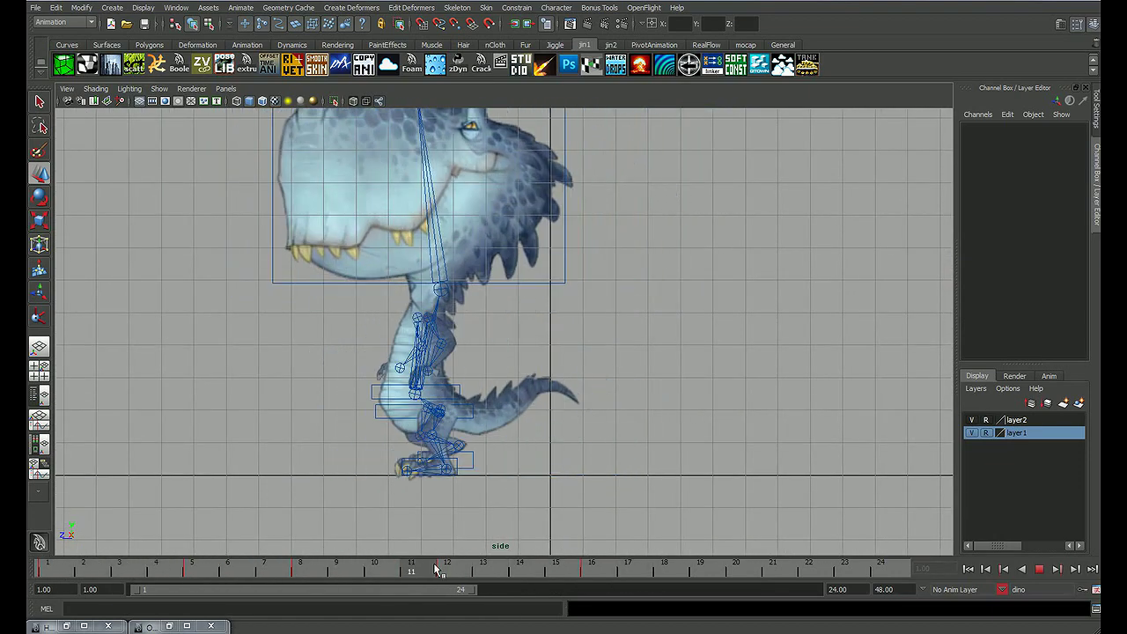
pyautogui.moveTo(48, 560); pyautogui.dragTo(606, 564)
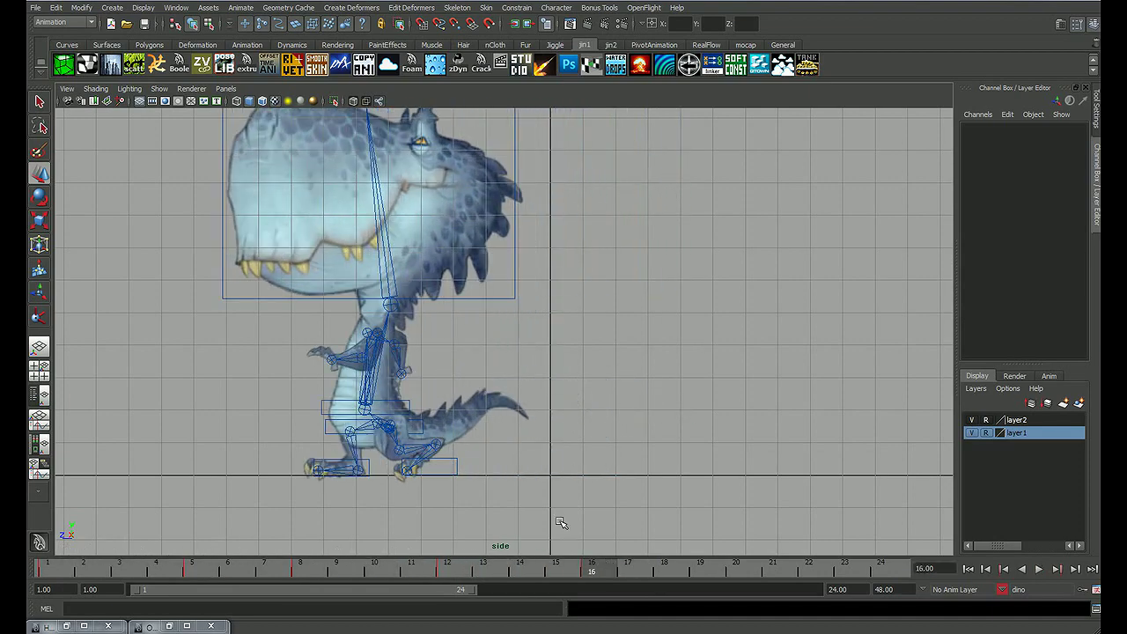
pyautogui.moveTo(560, 523)
pyautogui.keyDown('alt'); pyautogui.mouseDown(button='middle')
pyautogui.moveTo(616, 440)
pyautogui.moveTo(613, 451)
pyautogui.mouseUp(button='middle'); pyautogui.keyUp('alt')
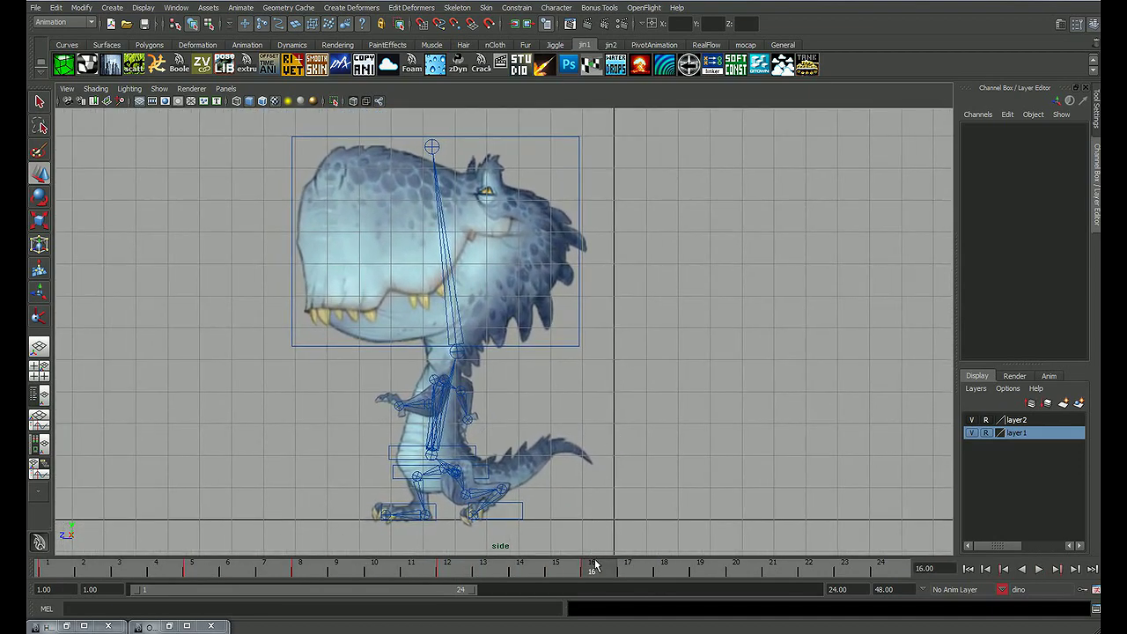
pyautogui.hotkey('alt', 'v')
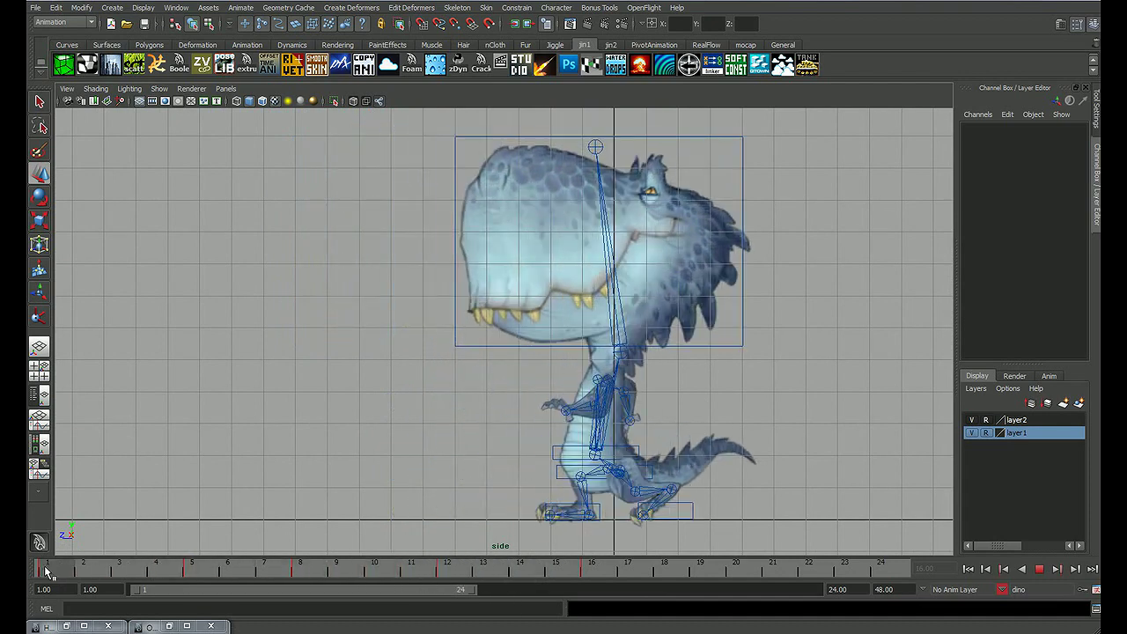
pyautogui.moveTo(47, 573); pyautogui.dragTo(599, 583)
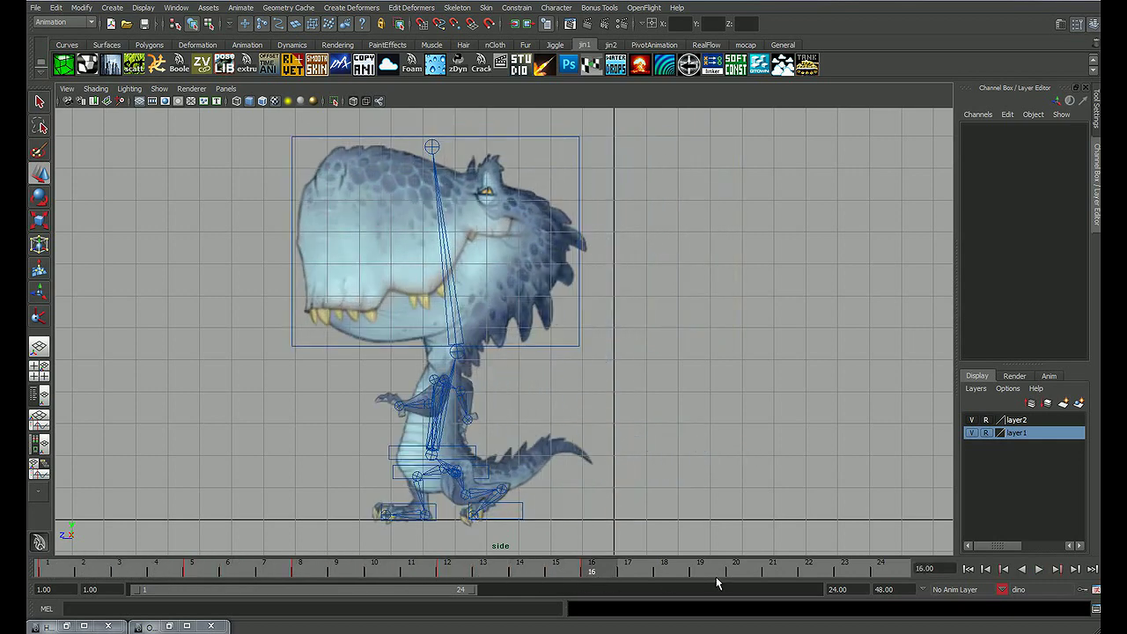
pyautogui.click(968, 570)
# Step: Set Playback Speed to Play Every Frame, Max Real-time and test the playback
pyautogui.rightClick(401, 571)
pyautogui.moveTo(442, 510)
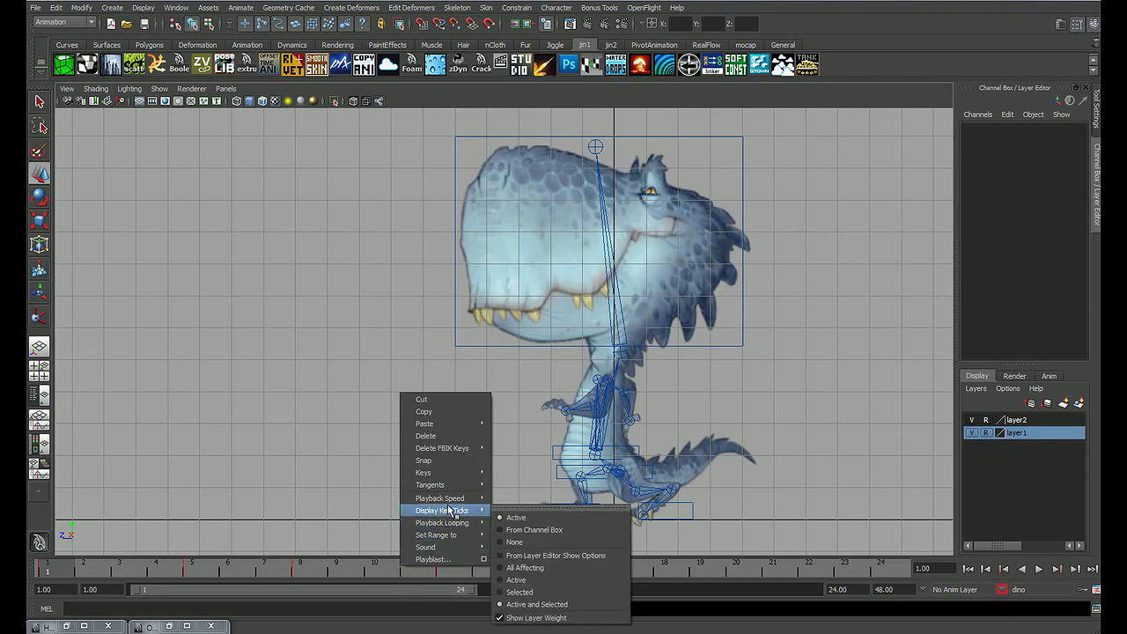
pyautogui.click(803, 502)
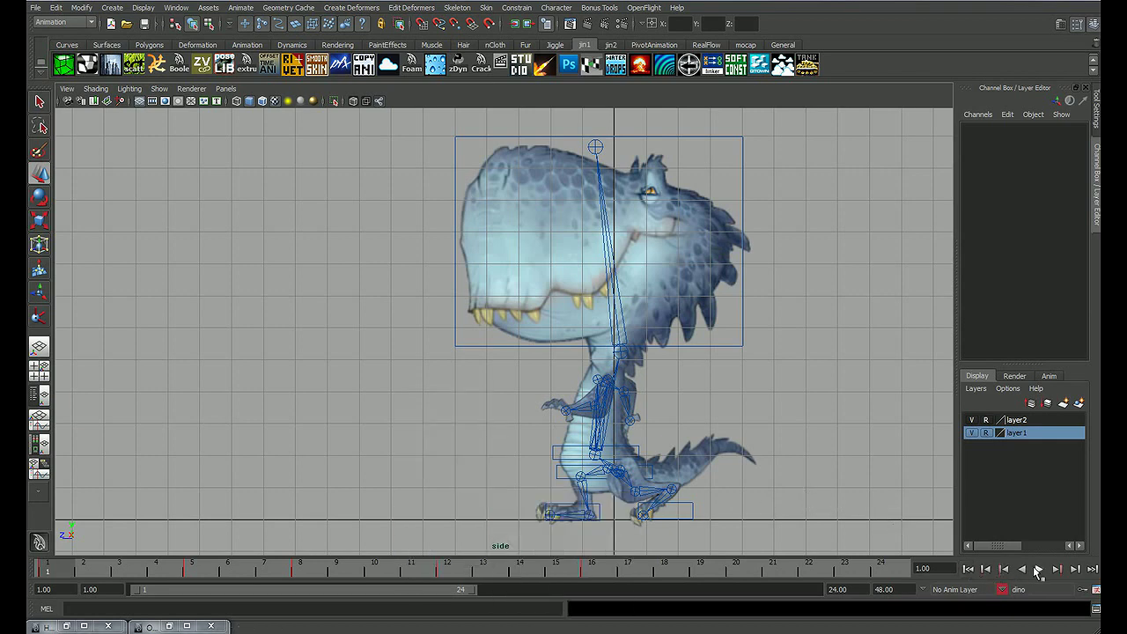
pyautogui.click(1038, 570)
pyautogui.click(1038, 570)
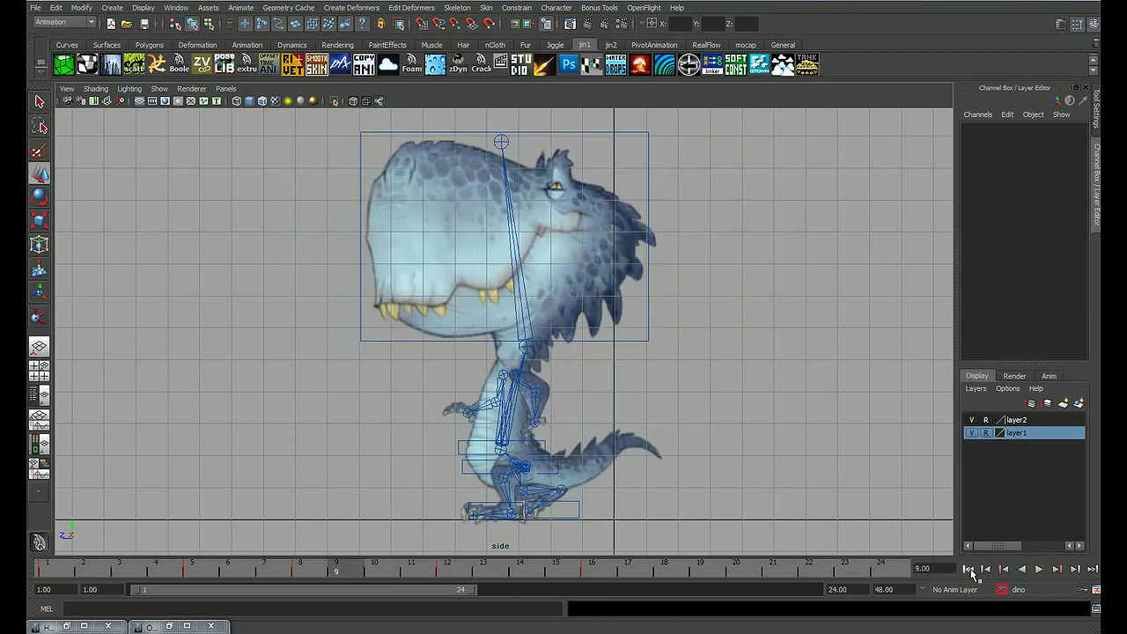
pyautogui.click(971, 570)
pyautogui.rightClick(292, 566)
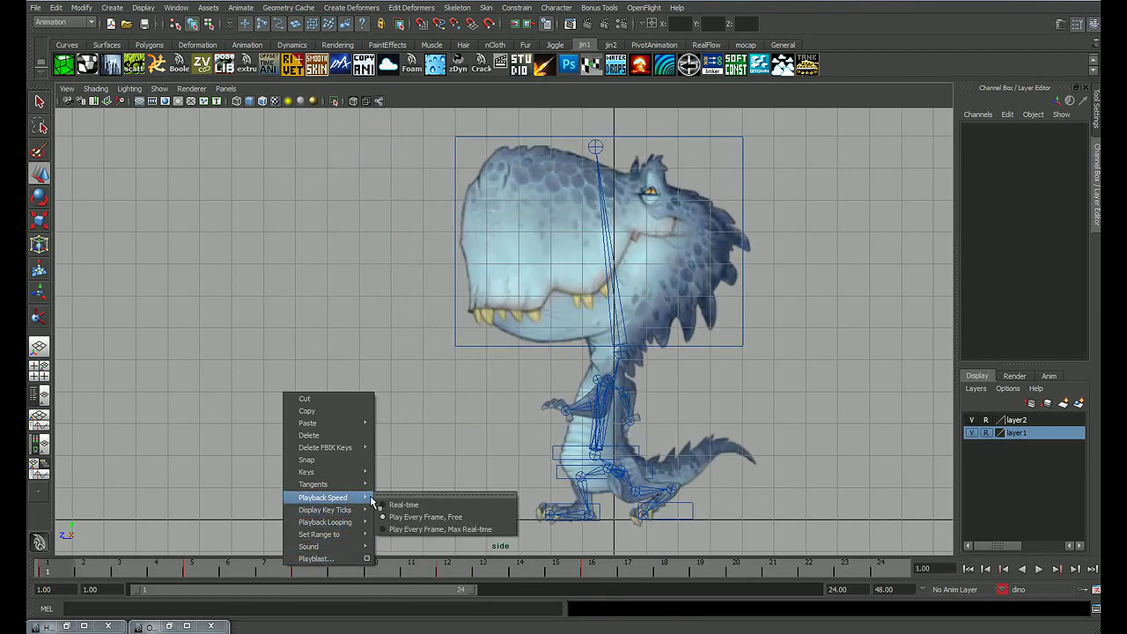
pyautogui.click(422, 528)
pyautogui.click(1038, 570)
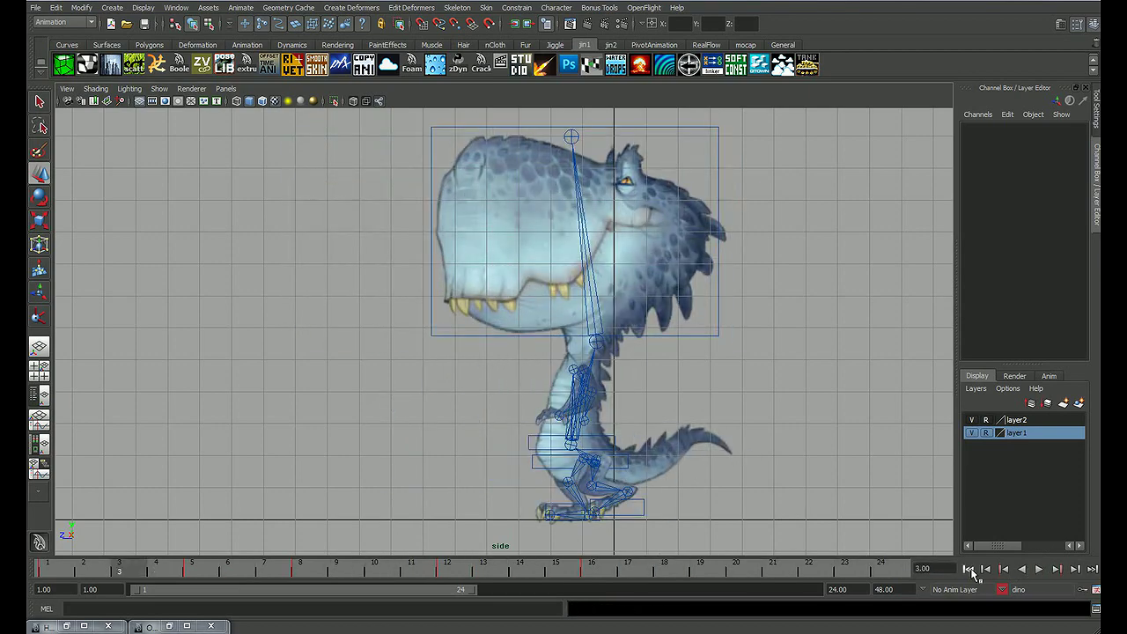
pyautogui.click(972, 569)
# Step: Hide the skeleton joints in the side view and play the walk
pyautogui.keyDown('alt'); pyautogui.moveTo(494, 446); pyautogui.dragTo(573, 396, button='middle'); pyautogui.keyUp('alt')
pyautogui.keyDown('alt'); pyautogui.moveTo(572, 395); pyautogui.dragTo(607, 395, button='right'); pyautogui.keyUp('alt')
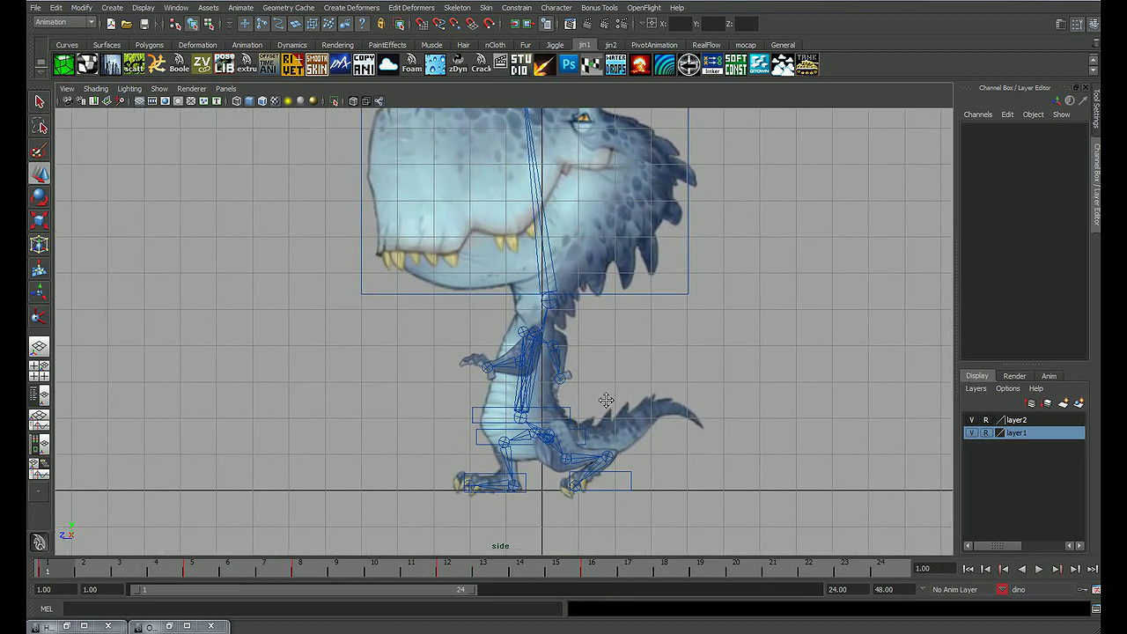
pyautogui.keyDown('alt'); pyautogui.moveTo(614, 394); pyautogui.dragTo(598, 404, button='middle'); pyautogui.keyUp('alt')
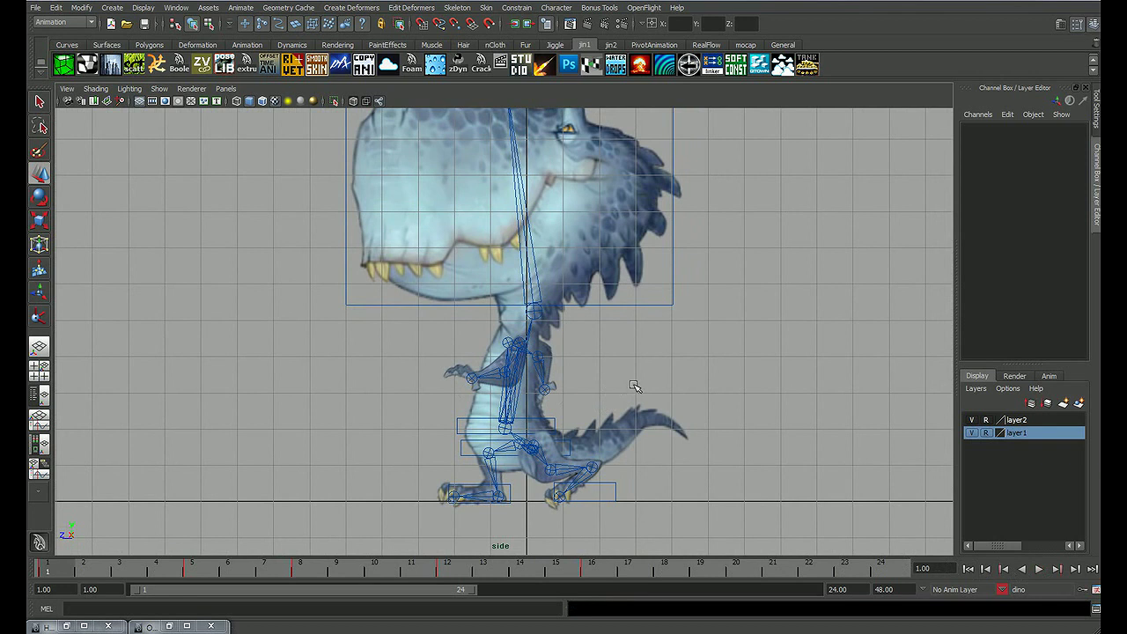
pyautogui.click(160, 89)
pyautogui.click(175, 245)
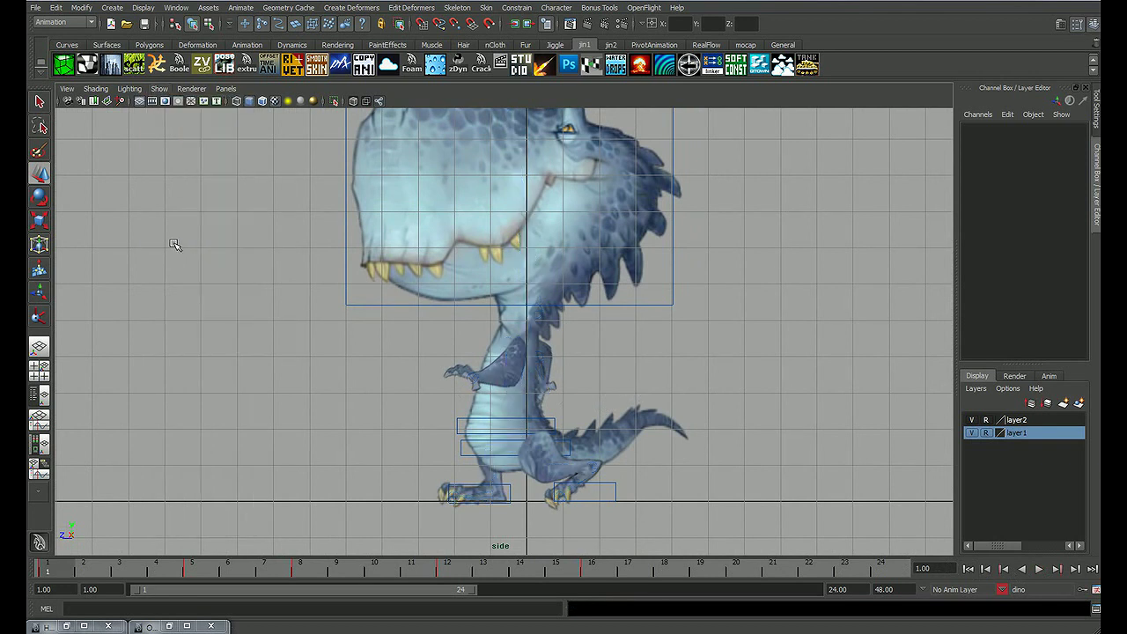
pyautogui.hotkey('alt', 'v')
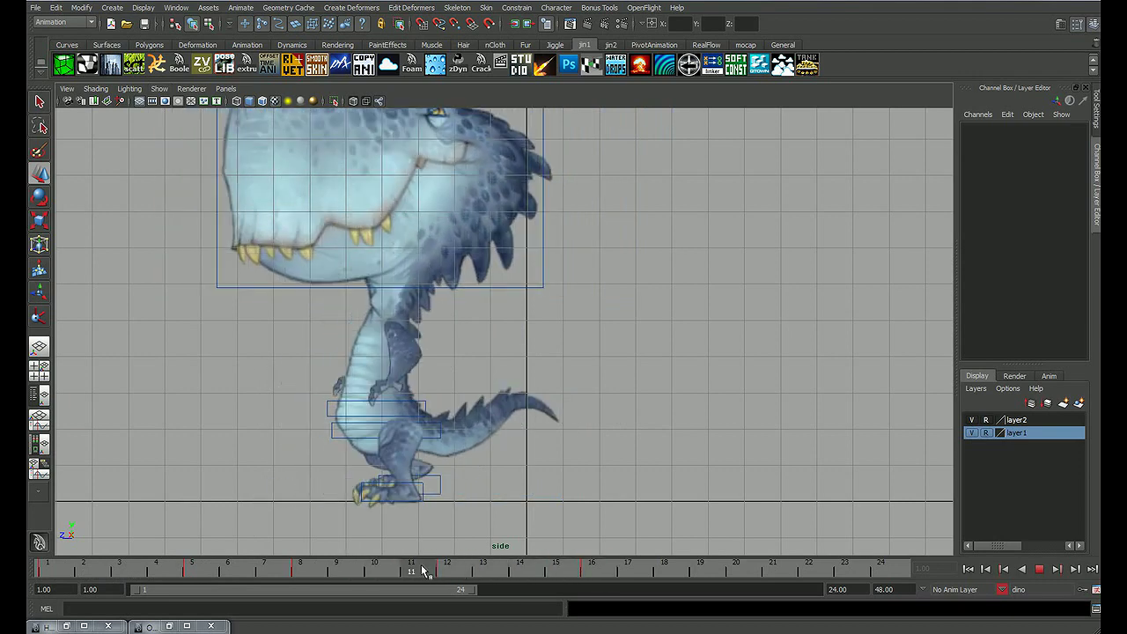
# Step: Shift the keys in frames 8–16 one frame later, onto frames 9, 13 and 17
pyautogui.moveTo(422, 570)
pyautogui.mouseDown()
pyautogui.moveTo(64, 575)
pyautogui.moveTo(588, 585)
pyautogui.mouseUp()
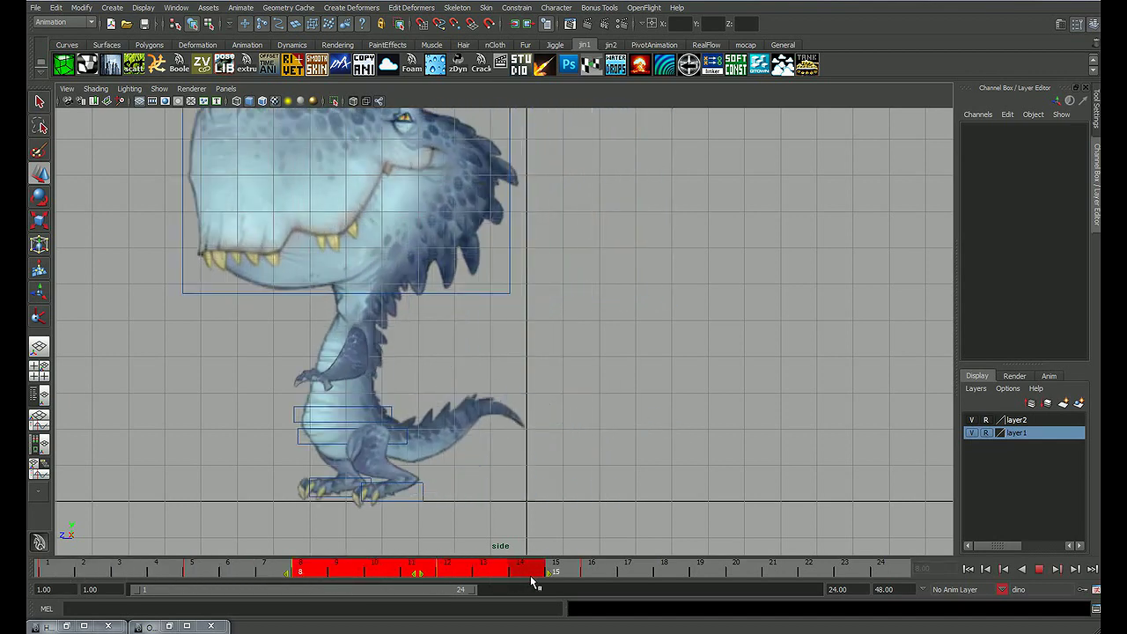
pyautogui.hotkey('alt', 'v')
pyautogui.moveTo(469, 574); pyautogui.dragTo(483, 577)
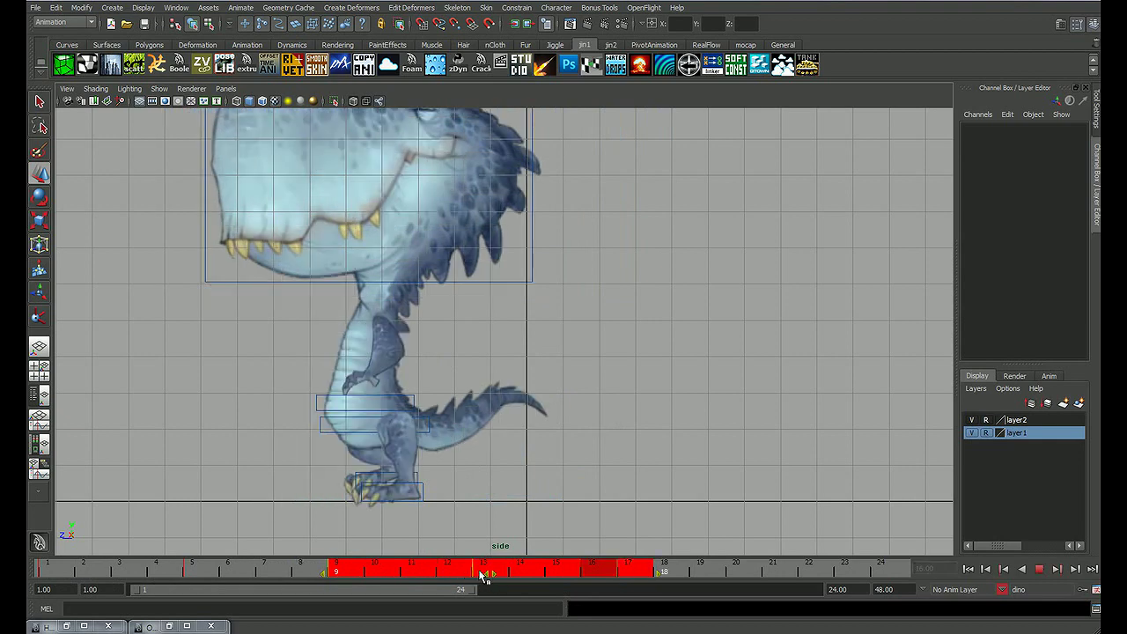
pyautogui.click(727, 577)
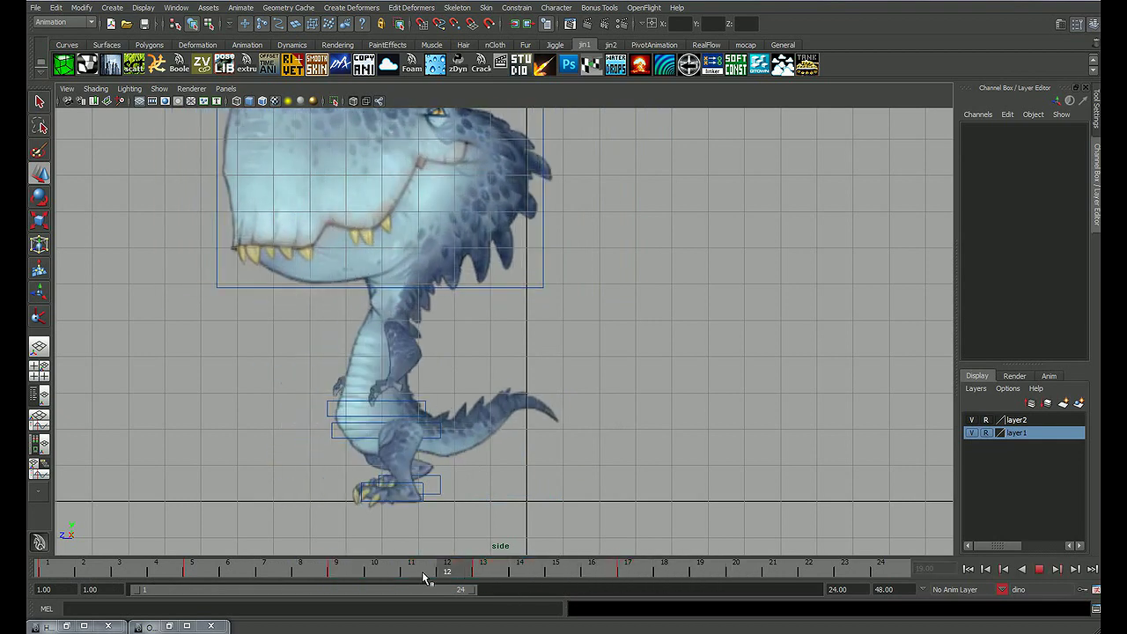
pyautogui.moveTo(423, 577)
pyautogui.mouseDown()
pyautogui.moveTo(83, 577)
pyautogui.moveTo(661, 583)
pyautogui.moveTo(53, 561)
pyautogui.mouseUp()
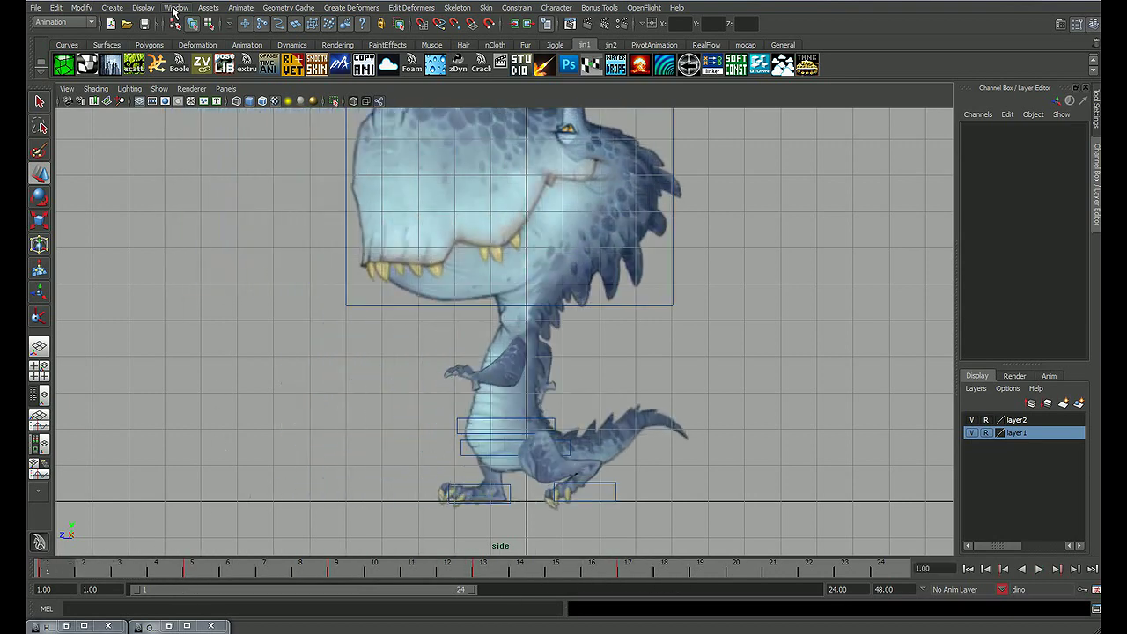
# Step: In the Graph Editor, frame the dino's curves and set them to Spline tangents
pyautogui.click(174, 7)
pyautogui.click(337, 54)
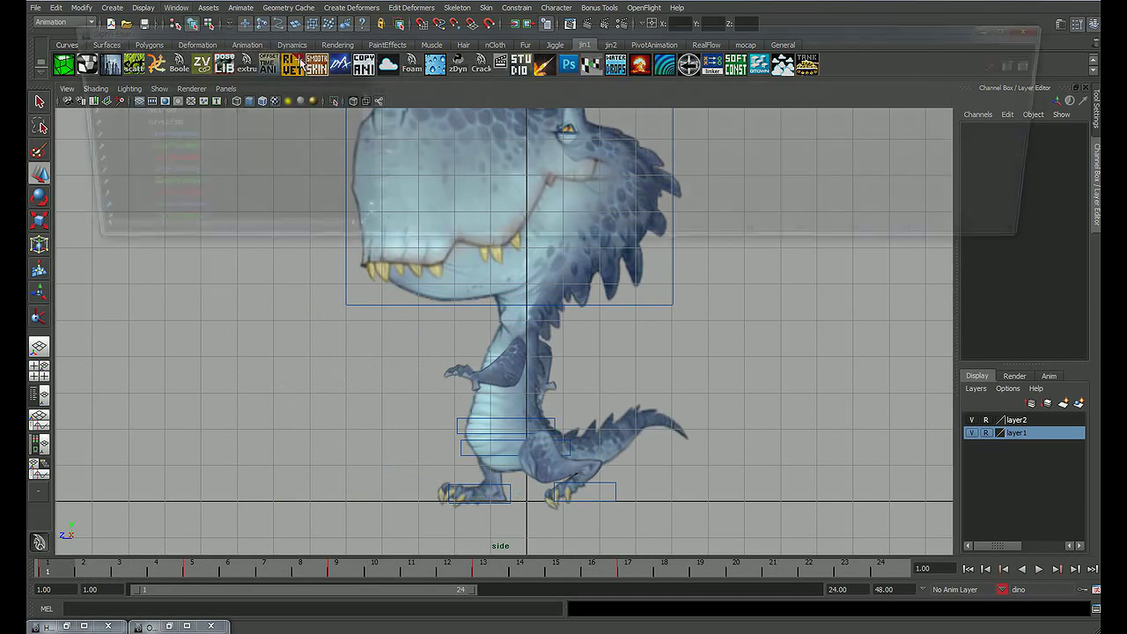
pyautogui.moveTo(409, 35); pyautogui.dragTo(402, 23)
pyautogui.click(109, 91)
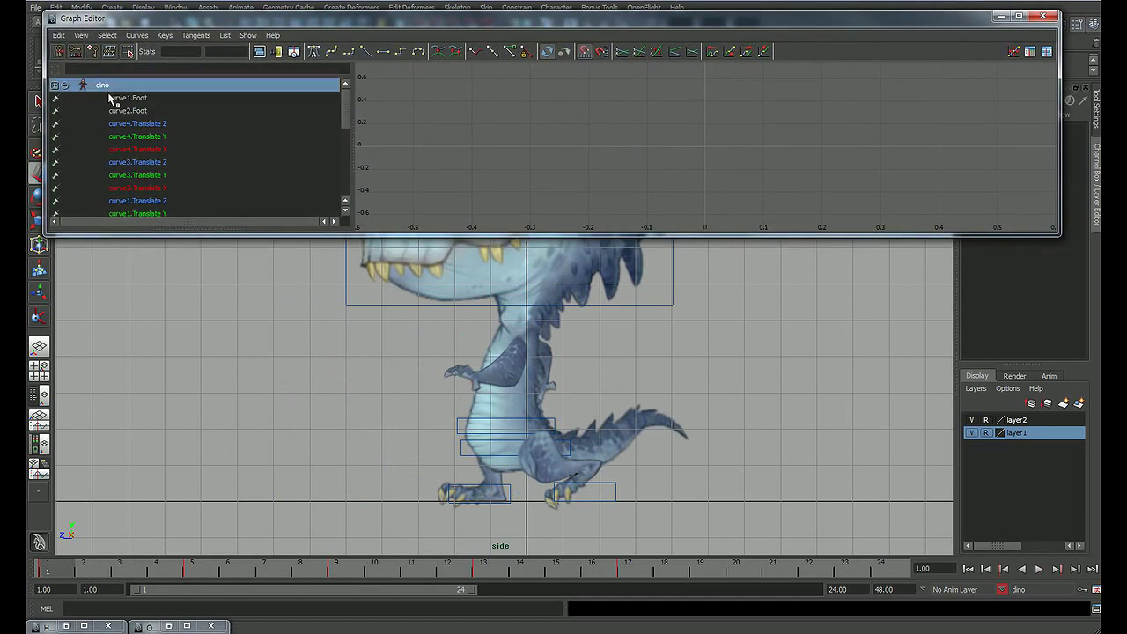
pyautogui.press('f')
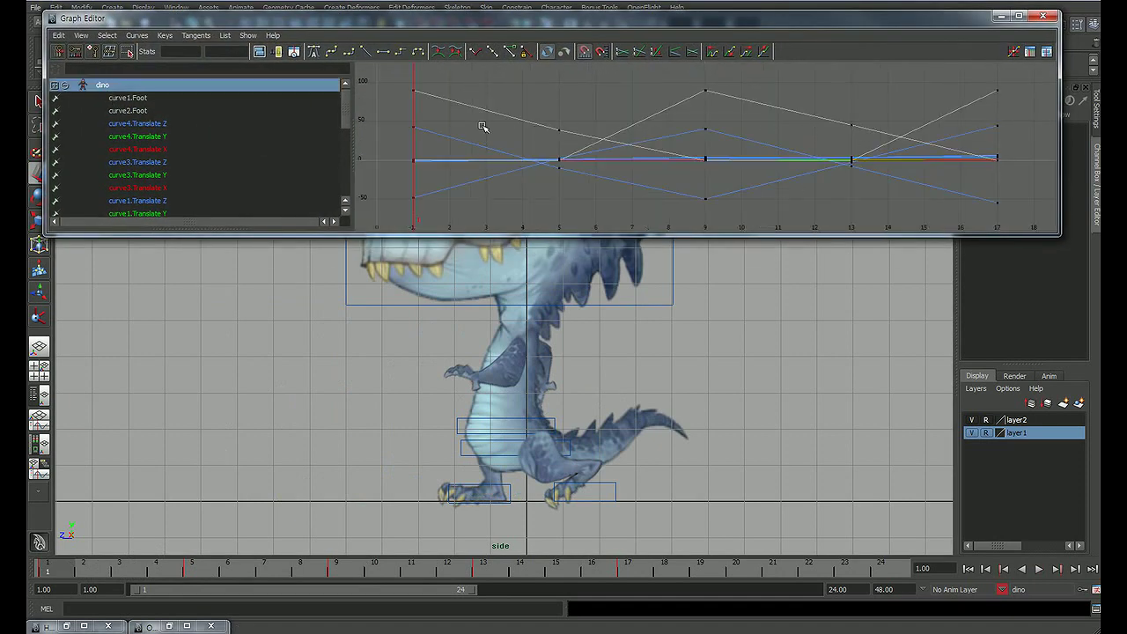
pyautogui.click(313, 52)
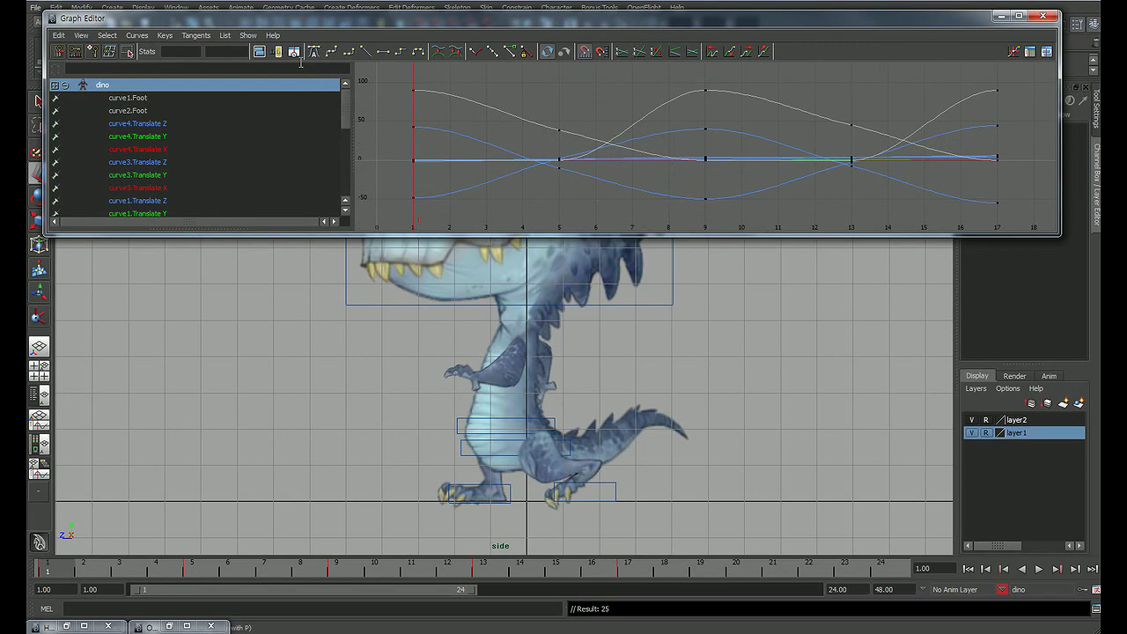
pyautogui.click(1002, 17)
# Step: Play the animation to check the smoother motion, then scrub to about frame 4
pyautogui.scroll(1, 783, 379)
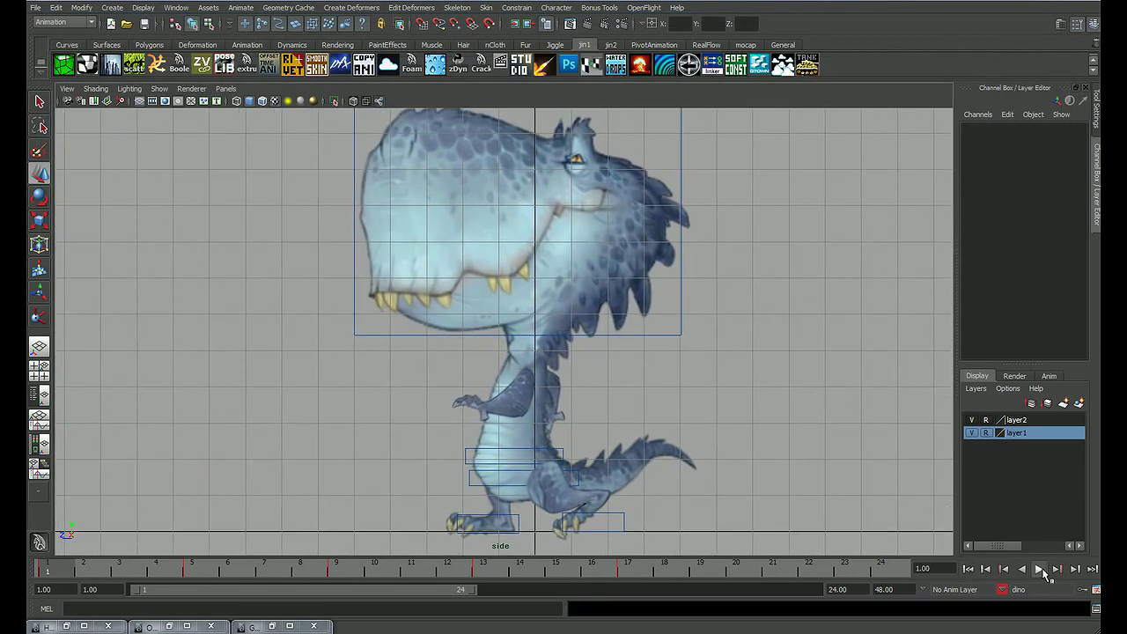
pyautogui.click(1040, 569)
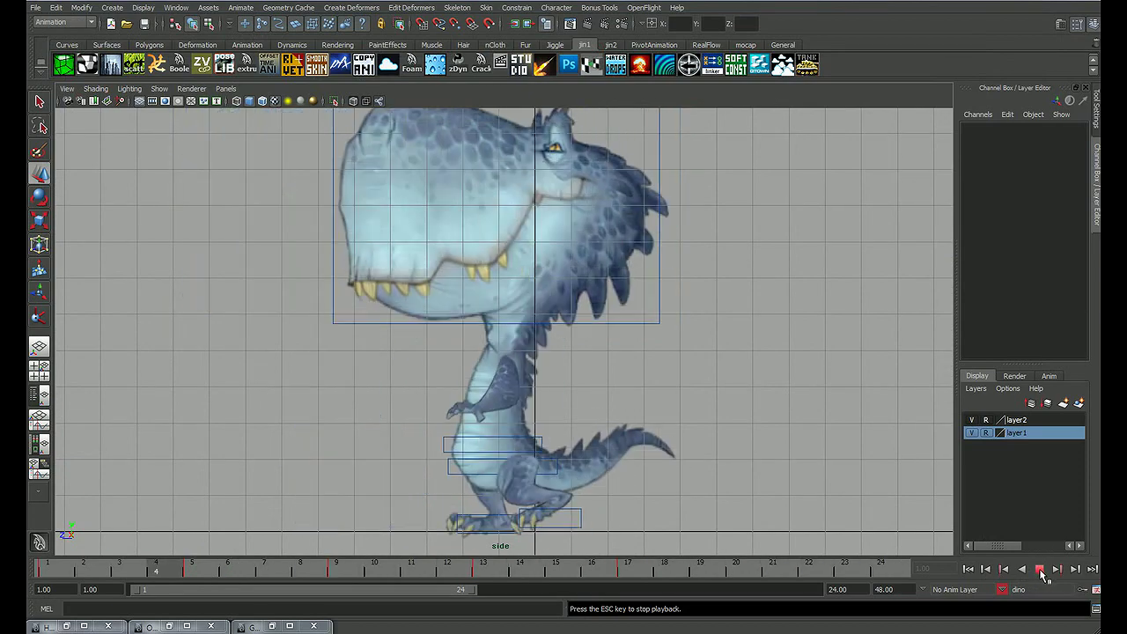
pyautogui.click(1041, 569)
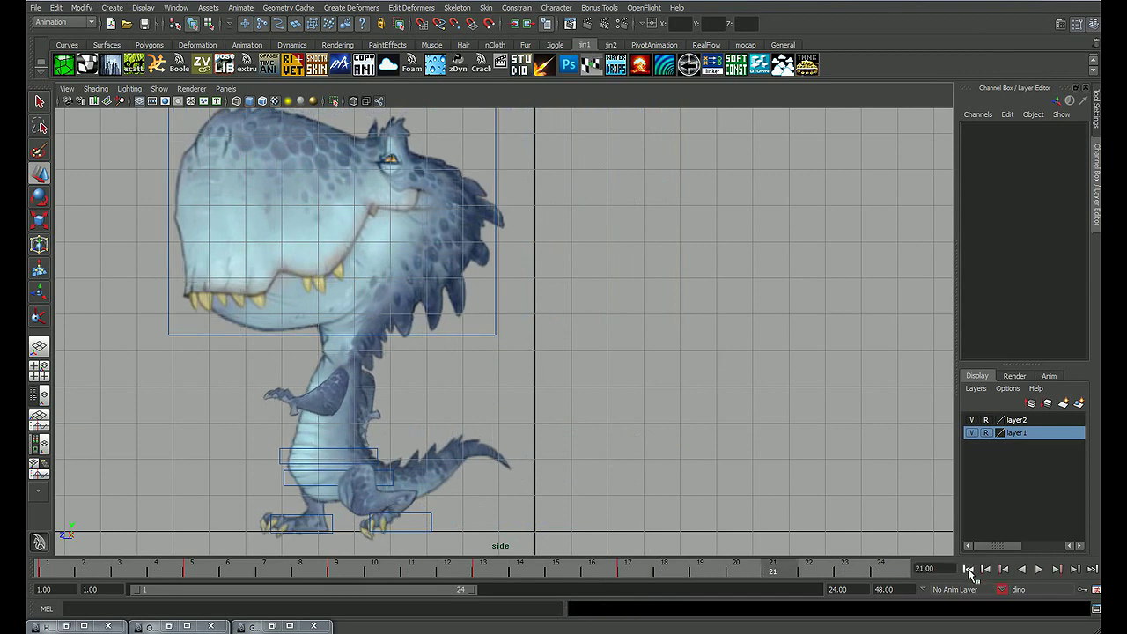
pyautogui.click(967, 569)
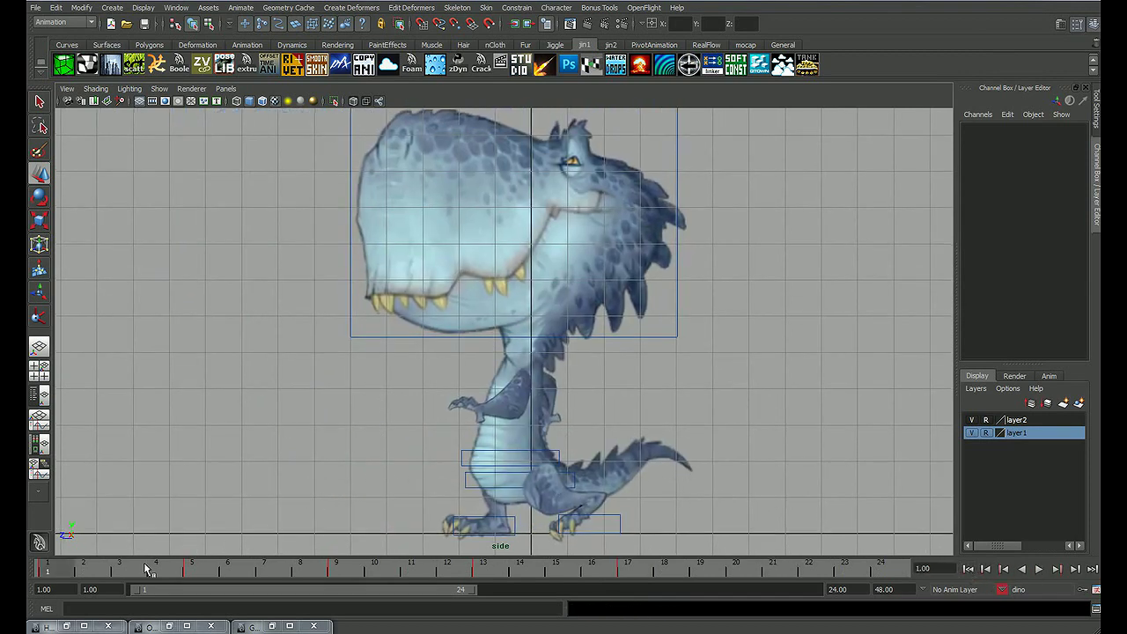
pyautogui.moveTo(53, 570); pyautogui.dragTo(191, 574)
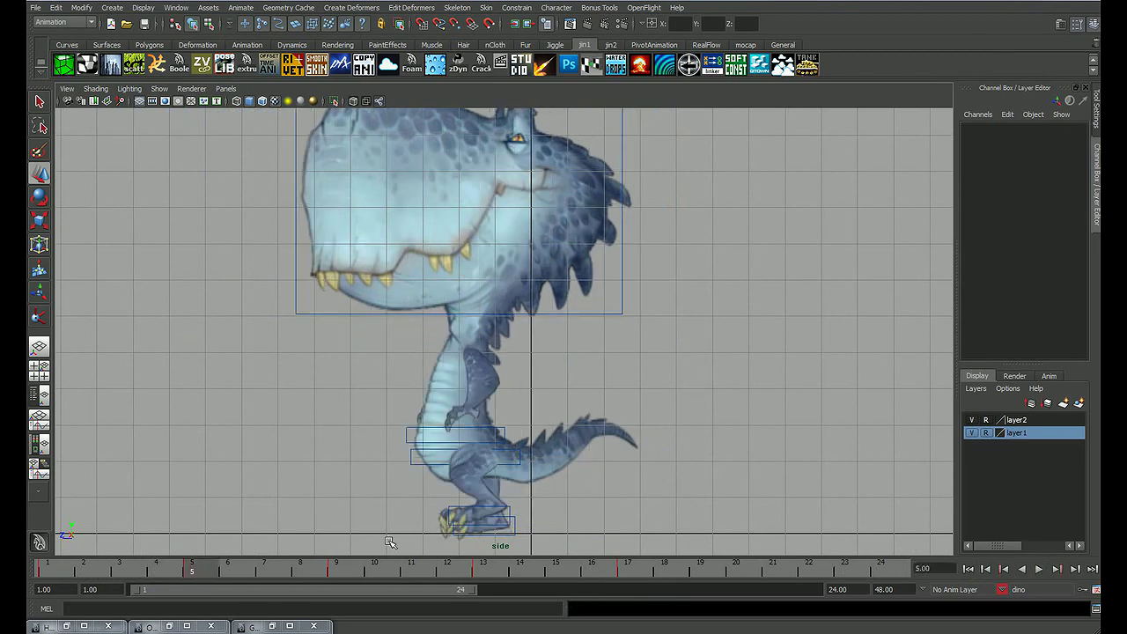
# Step: Rotate the curve4 hip control on X to about 7.4
pyautogui.keyDown('alt'); pyautogui.moveTo(390, 542); pyautogui.dragTo(579, 371, button='right'); pyautogui.keyUp('alt')
pyautogui.click(516, 405)
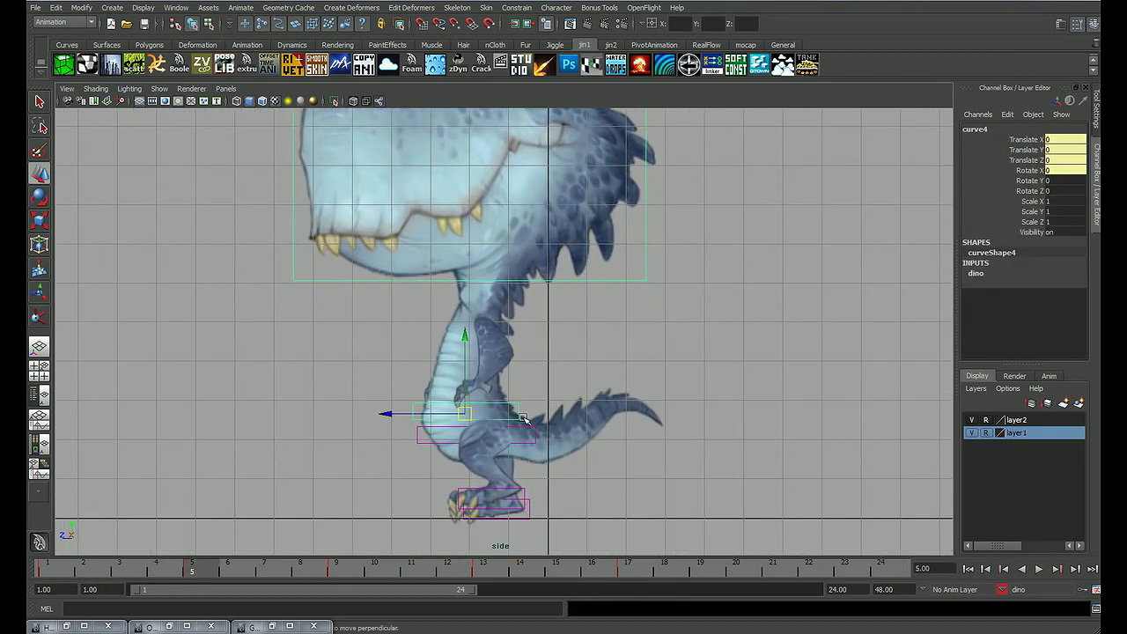
pyautogui.press('e')
pyautogui.moveTo(413, 315); pyautogui.dragTo(406, 328)
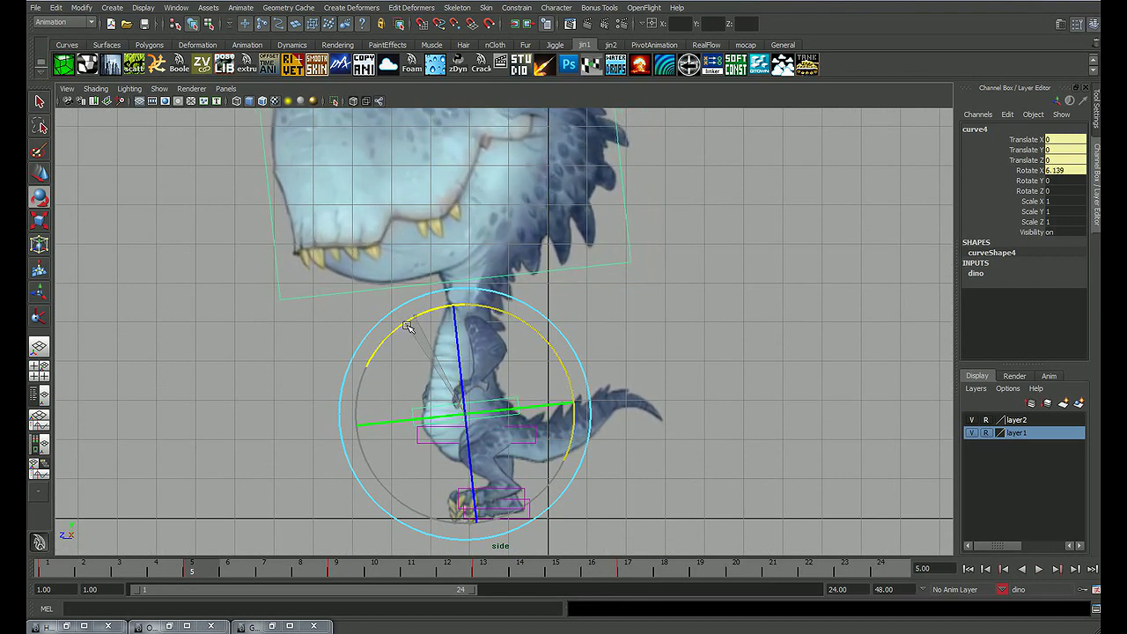
pyautogui.moveTo(406, 328); pyautogui.dragTo(417, 335)
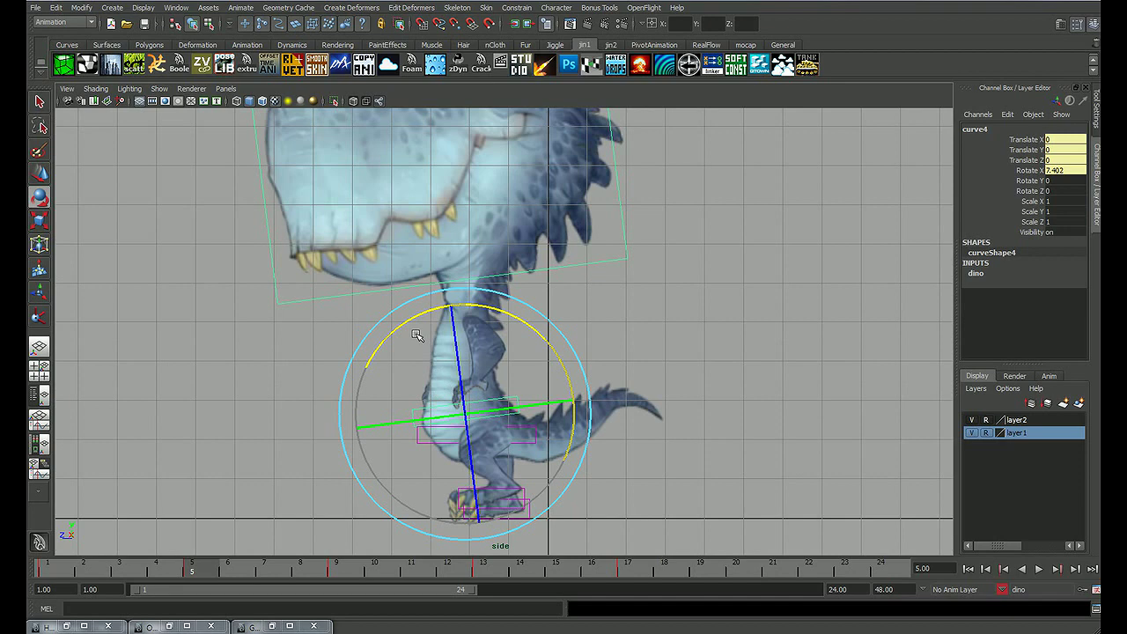
pyautogui.click(623, 315)
# Step: Rotate the curve5 chest control on X to tilt the head, then play and scrub back
pyautogui.click(453, 295)
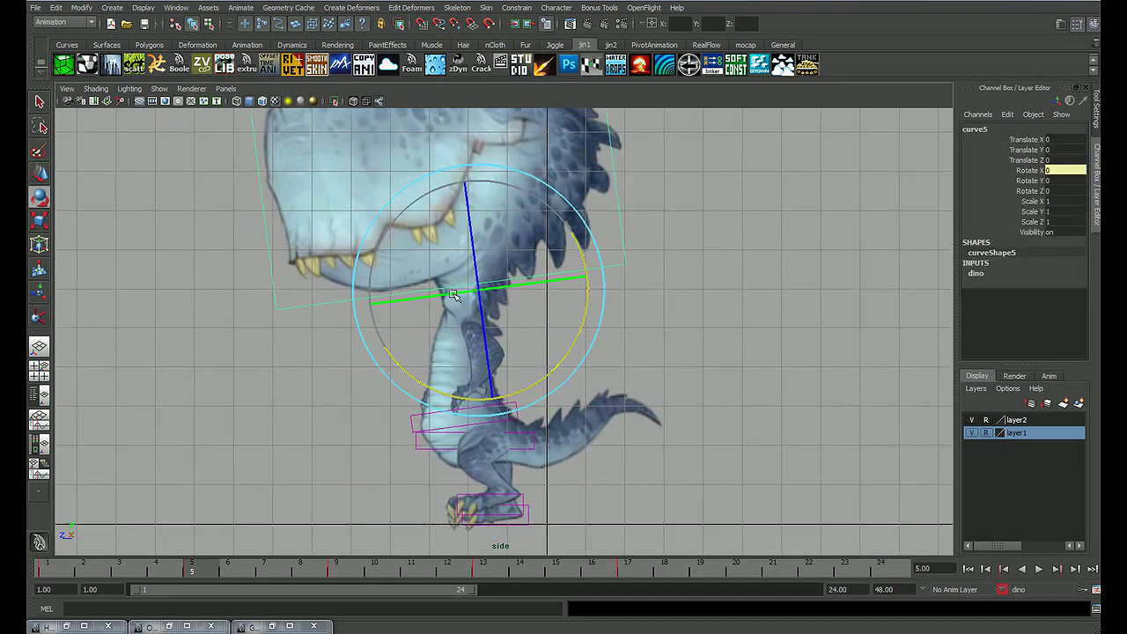
pyautogui.moveTo(572, 346); pyautogui.dragTo(588, 308)
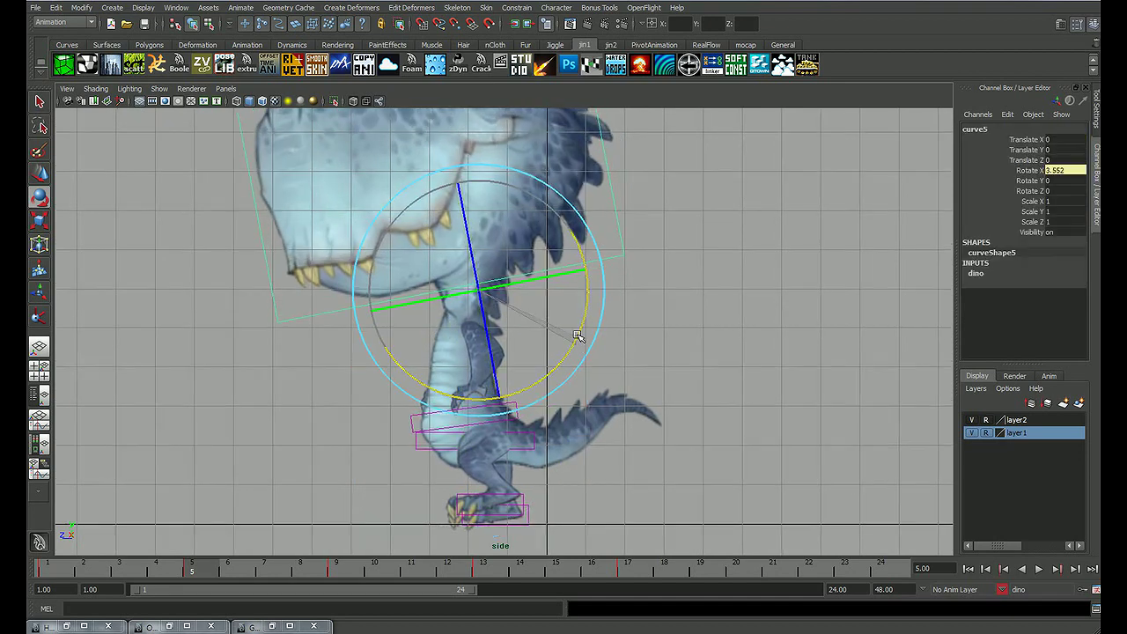
pyautogui.click(631, 333)
pyautogui.hotkey('alt', 'v')
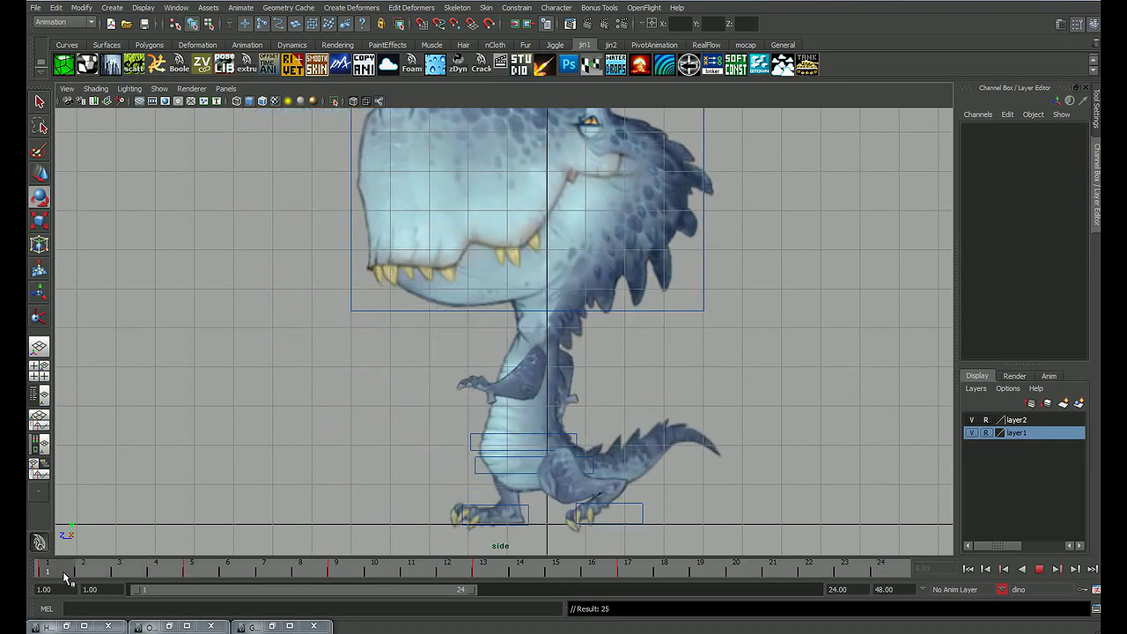
pyautogui.moveTo(240, 573)
pyautogui.mouseDown()
pyautogui.moveTo(330, 576)
pyautogui.moveTo(59, 574)
pyautogui.moveTo(491, 577)
pyautogui.mouseUp()
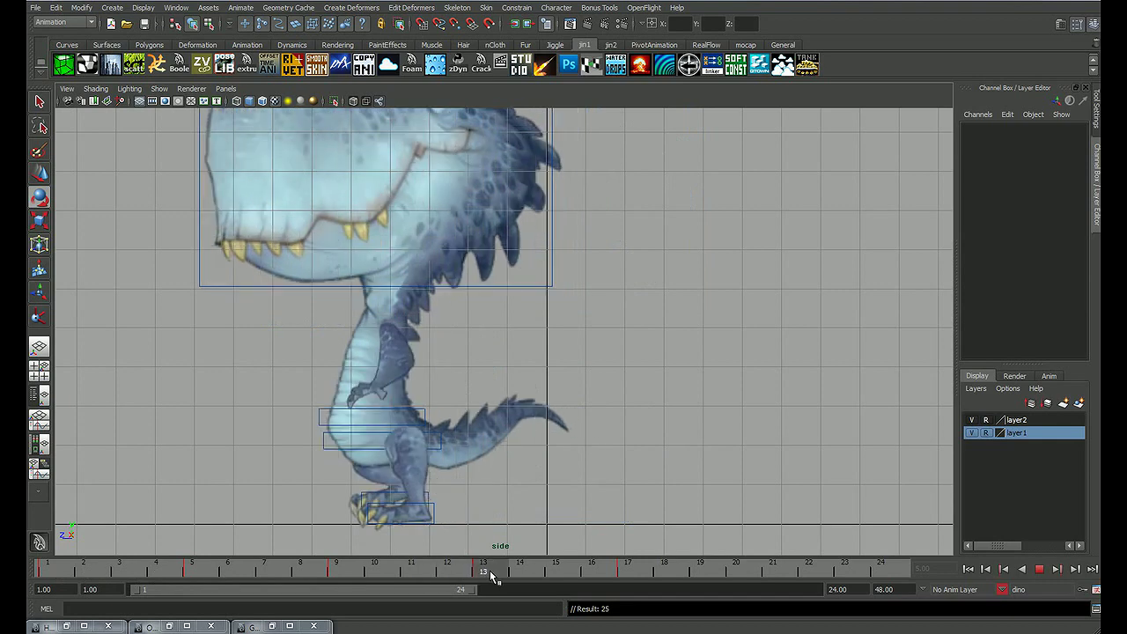
# Step: At frame 13, tilt curve4 to about 5.6 and curve5 to Rotate X 11.09, then play
pyautogui.click(421, 412)
pyautogui.moveTo(452, 378)
pyautogui.mouseDown()
pyautogui.moveTo(468, 365)
pyautogui.moveTo(460, 359)
pyautogui.mouseUp()
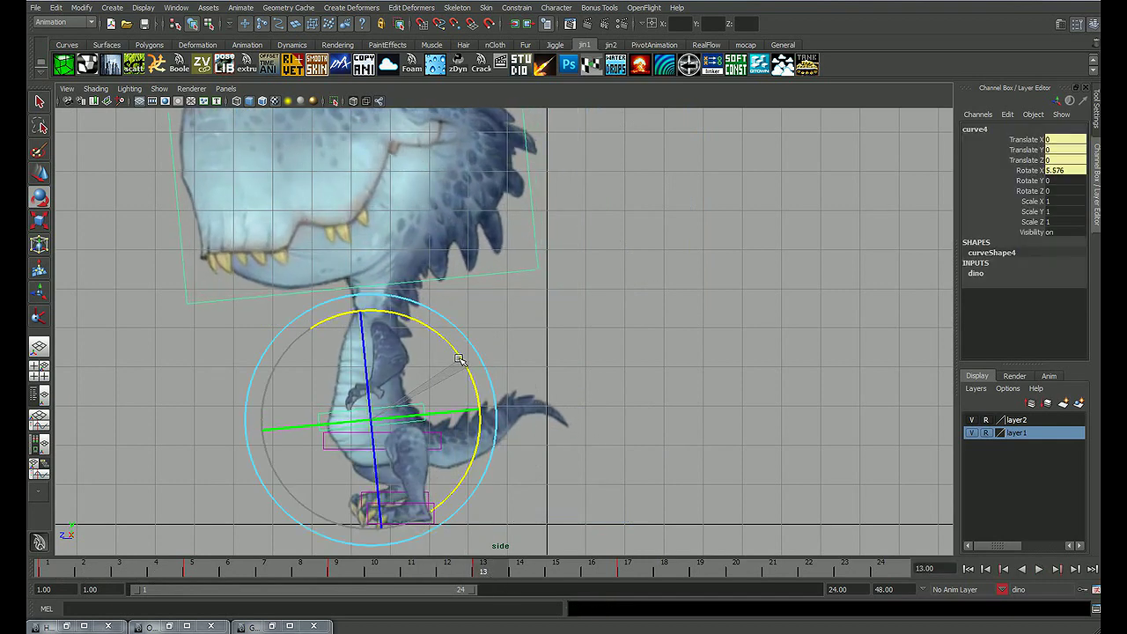
pyautogui.click(549, 333)
pyautogui.click(536, 263)
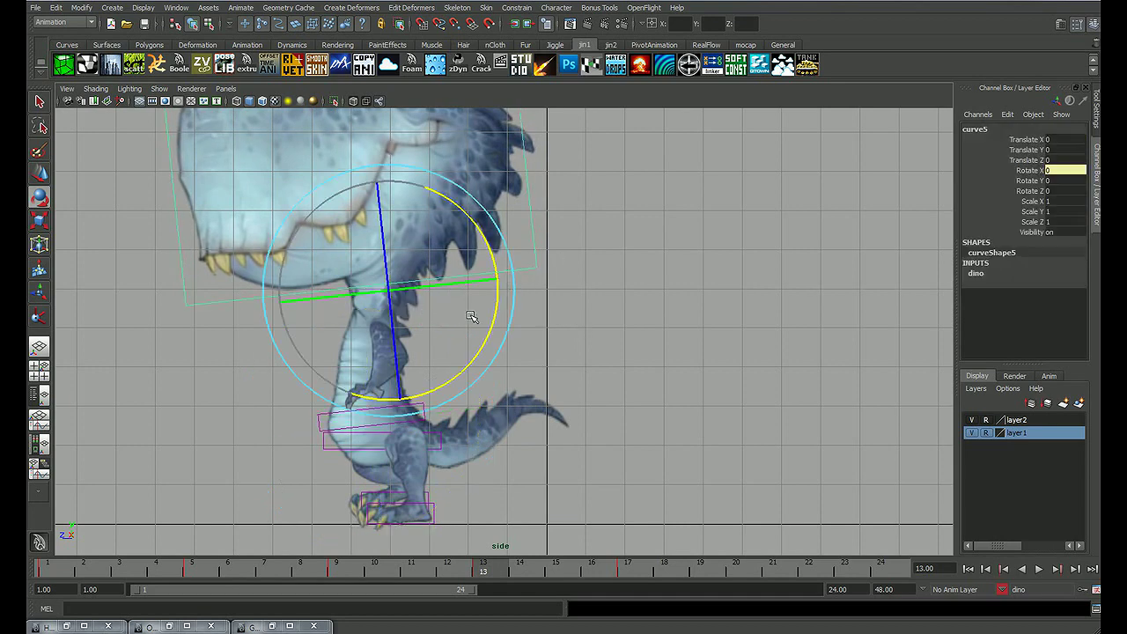
pyautogui.moveTo(492, 323); pyautogui.dragTo(499, 302)
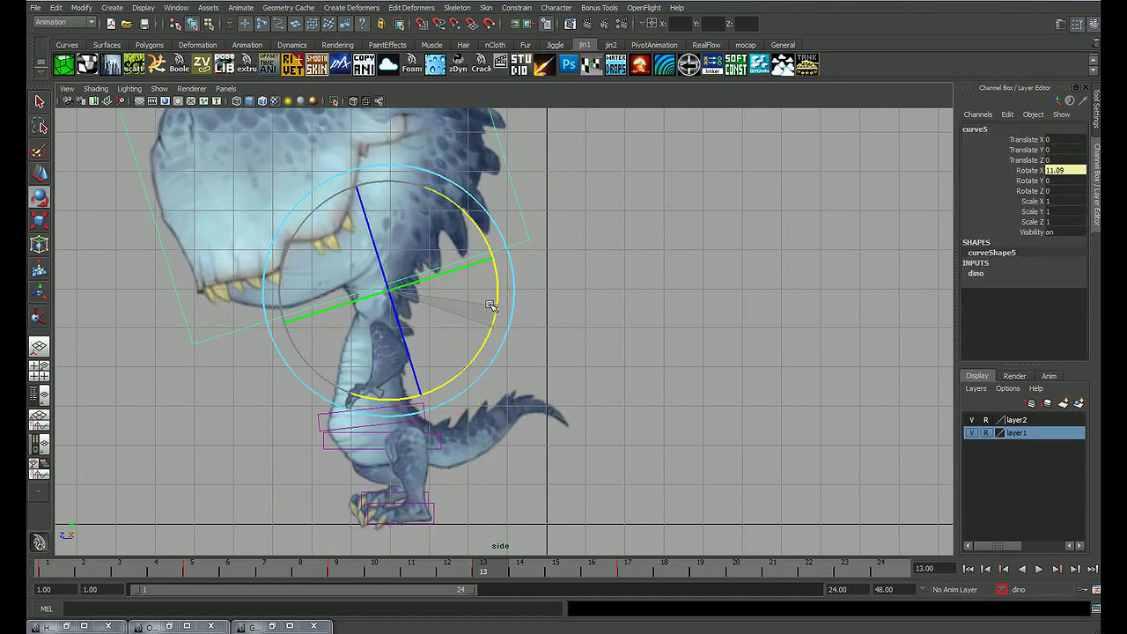
pyautogui.click(608, 313)
pyautogui.hotkey('alt', 'v')
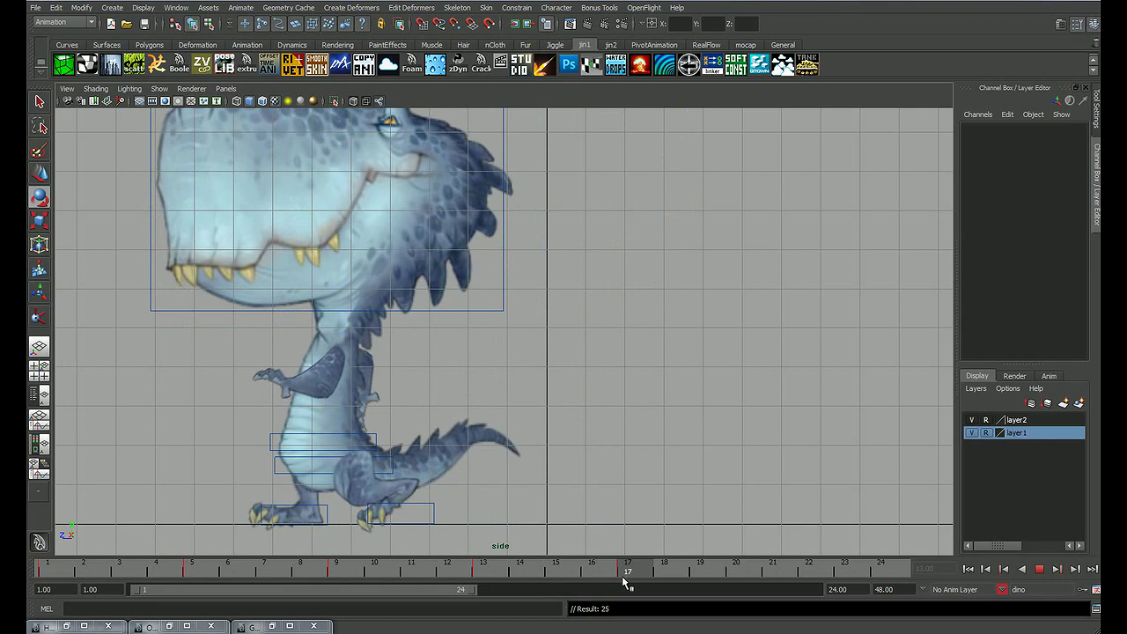
pyautogui.click(49, 570)
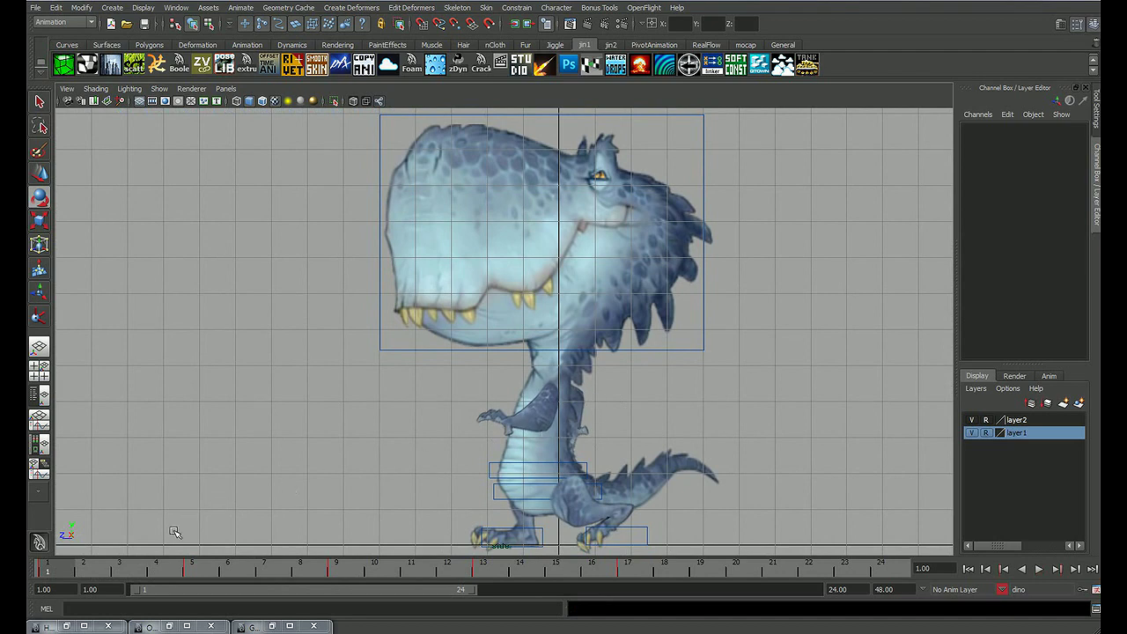
pyautogui.hotkey('alt', 'v')
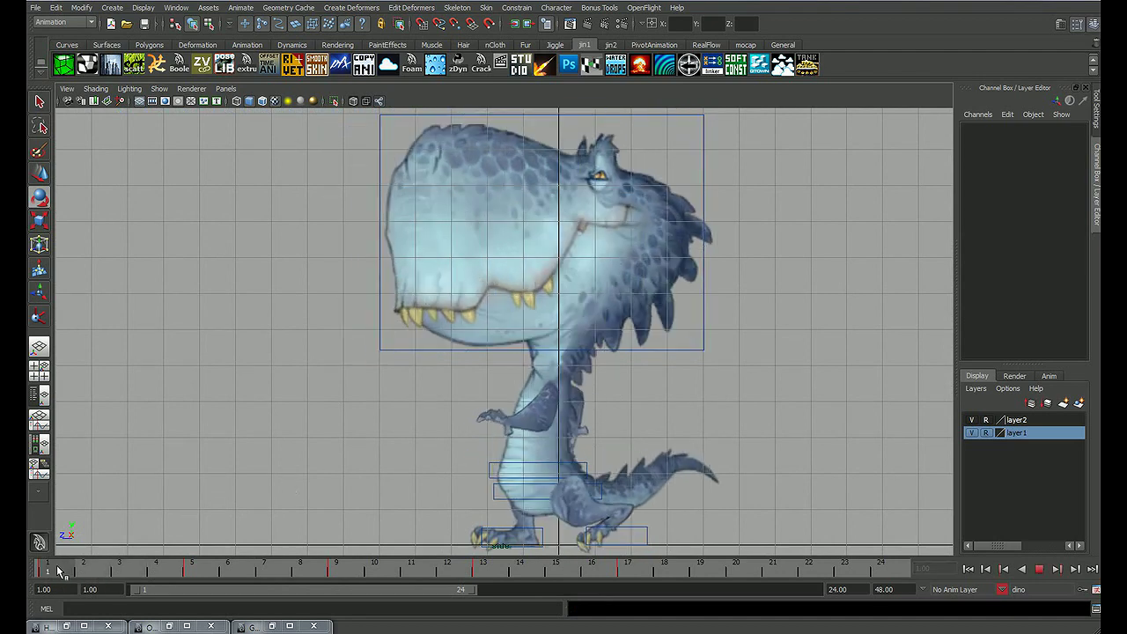
pyautogui.moveTo(53, 571)
pyautogui.mouseDown()
pyautogui.moveTo(154, 580)
pyautogui.moveTo(118, 584)
pyautogui.moveTo(290, 572)
pyautogui.moveTo(48, 573)
pyautogui.moveTo(223, 576)
pyautogui.moveTo(116, 579)
pyautogui.moveTo(190, 576)
pyautogui.mouseUp()
# Step: Set curve5's Rotate X to -12.749 at frame 5, then play and scrub back to check it
pyautogui.click(627, 284)
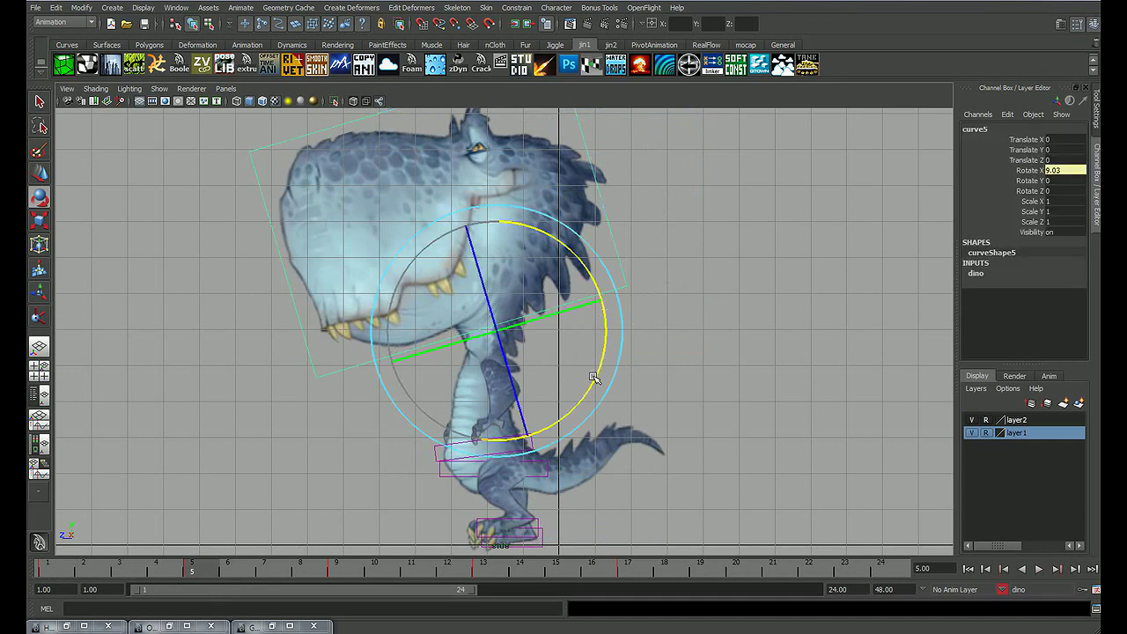
pyautogui.moveTo(595, 377); pyautogui.dragTo(595, 412)
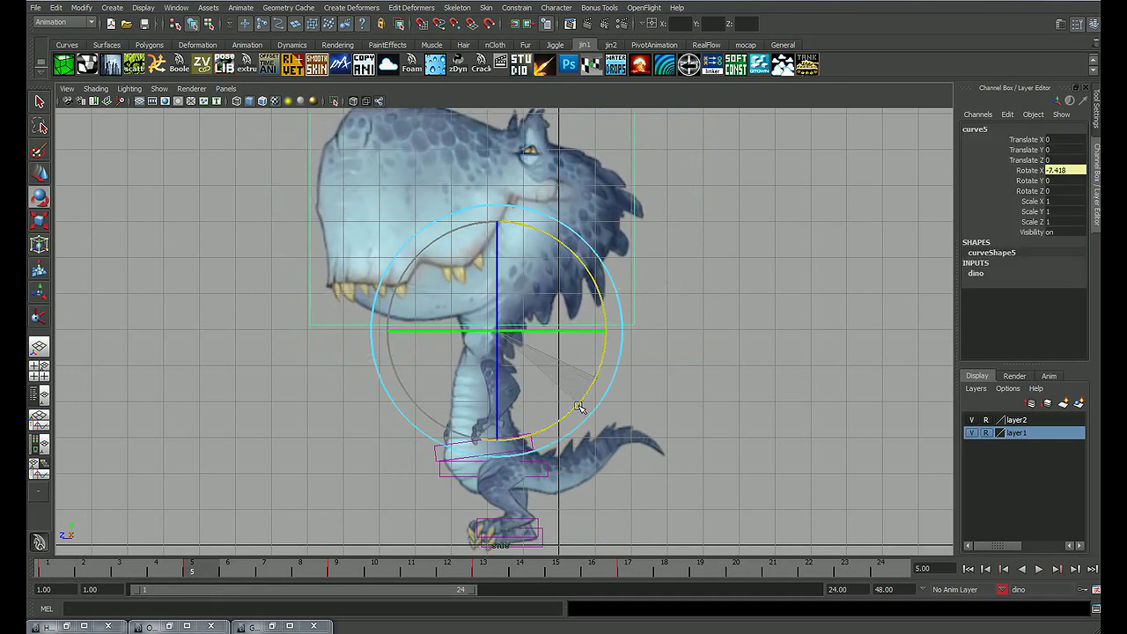
pyautogui.click(706, 366)
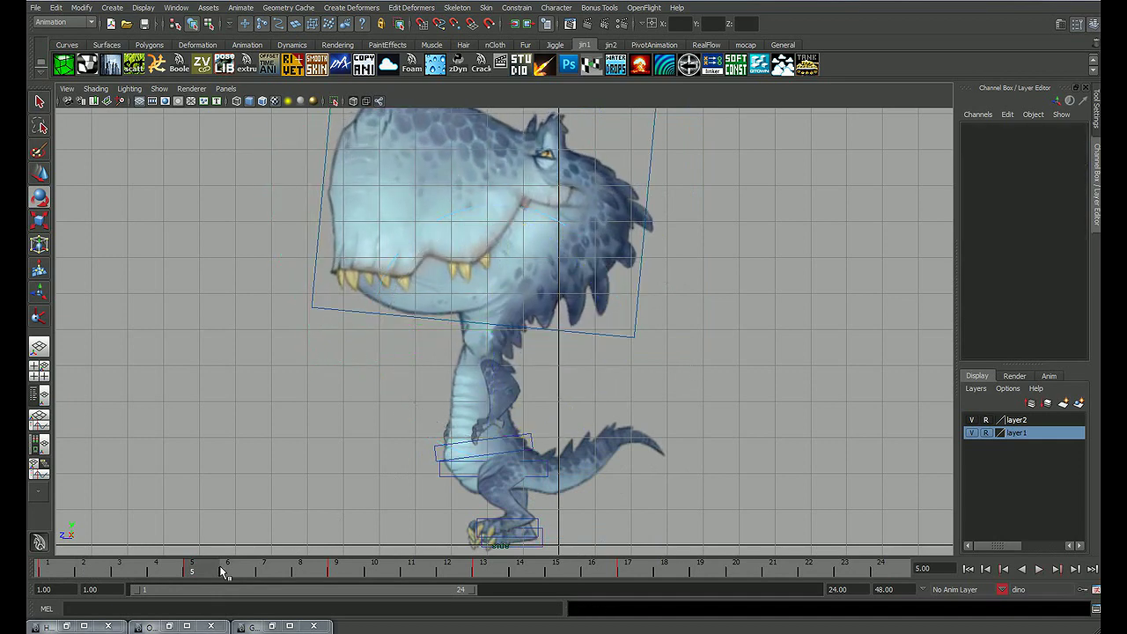
pyautogui.hotkey('alt', 'v')
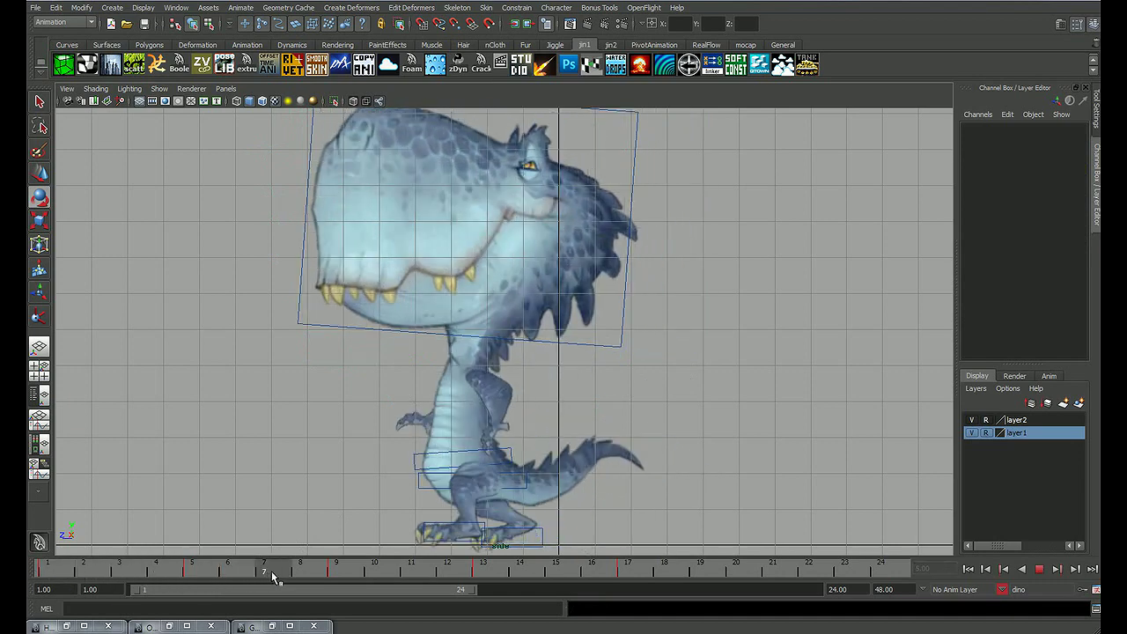
pyautogui.hotkey('alt', 'v')
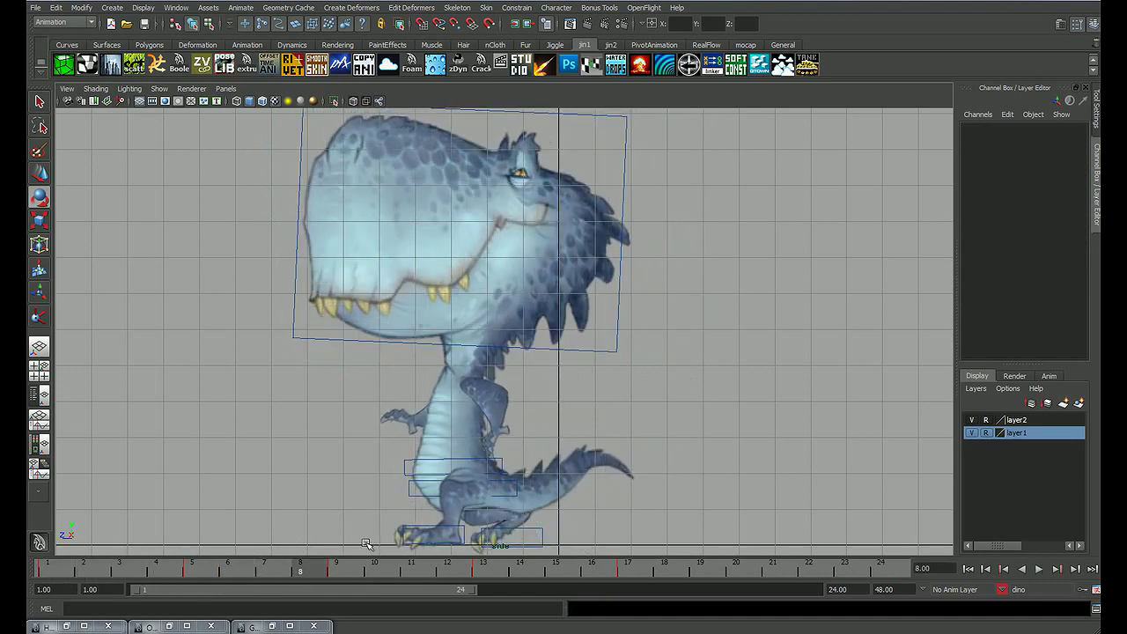
pyautogui.hotkey('alt', 'v')
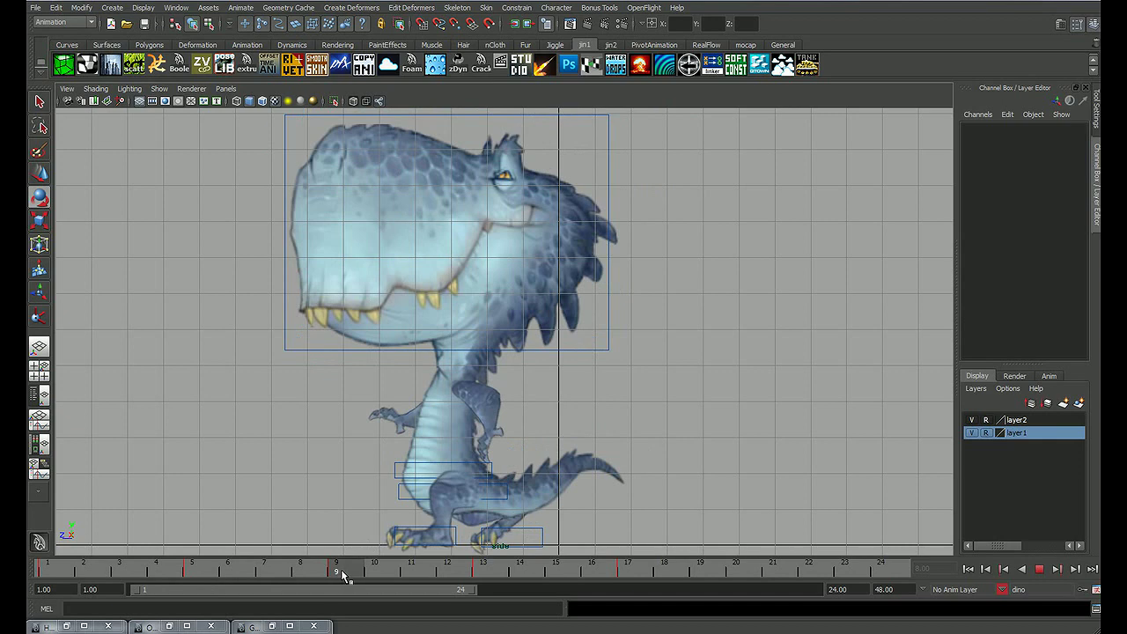
pyautogui.moveTo(341, 569)
pyautogui.mouseDown()
pyautogui.moveTo(220, 574)
pyautogui.moveTo(578, 578)
pyautogui.moveTo(62, 573)
pyautogui.moveTo(518, 568)
pyautogui.mouseUp()
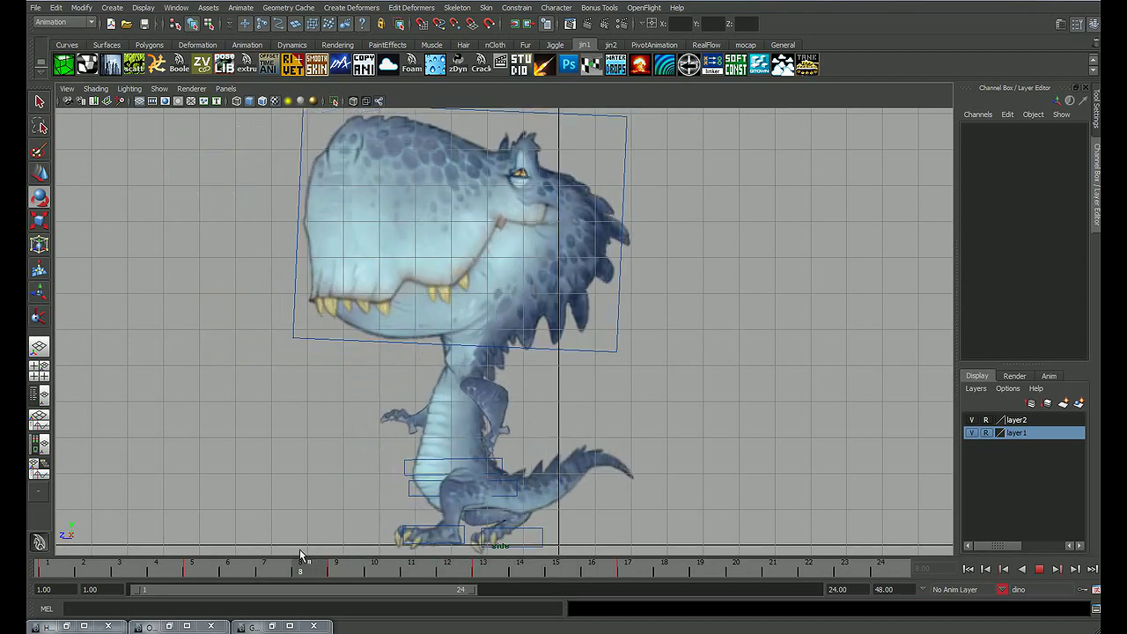
# Step: Scrub to about frame 12, then maximize the perspective panel and orbit around the dino
pyautogui.click(88, 560)
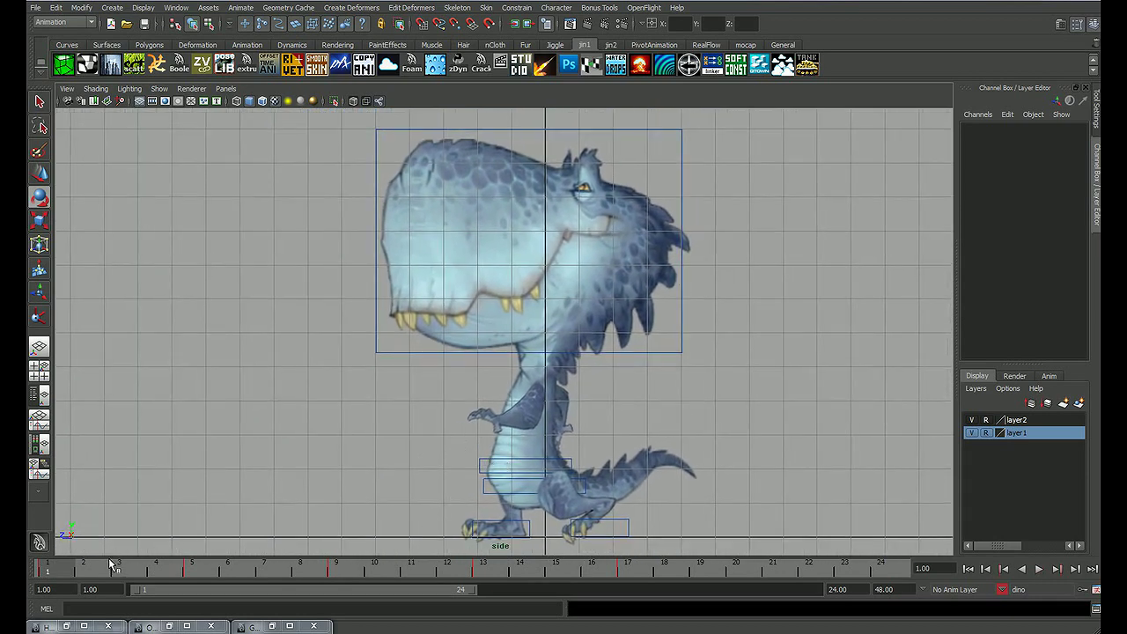
pyautogui.moveTo(99, 574)
pyautogui.mouseDown()
pyautogui.moveTo(617, 571)
pyautogui.moveTo(76, 573)
pyautogui.moveTo(440, 573)
pyautogui.moveTo(348, 573)
pyautogui.mouseUp()
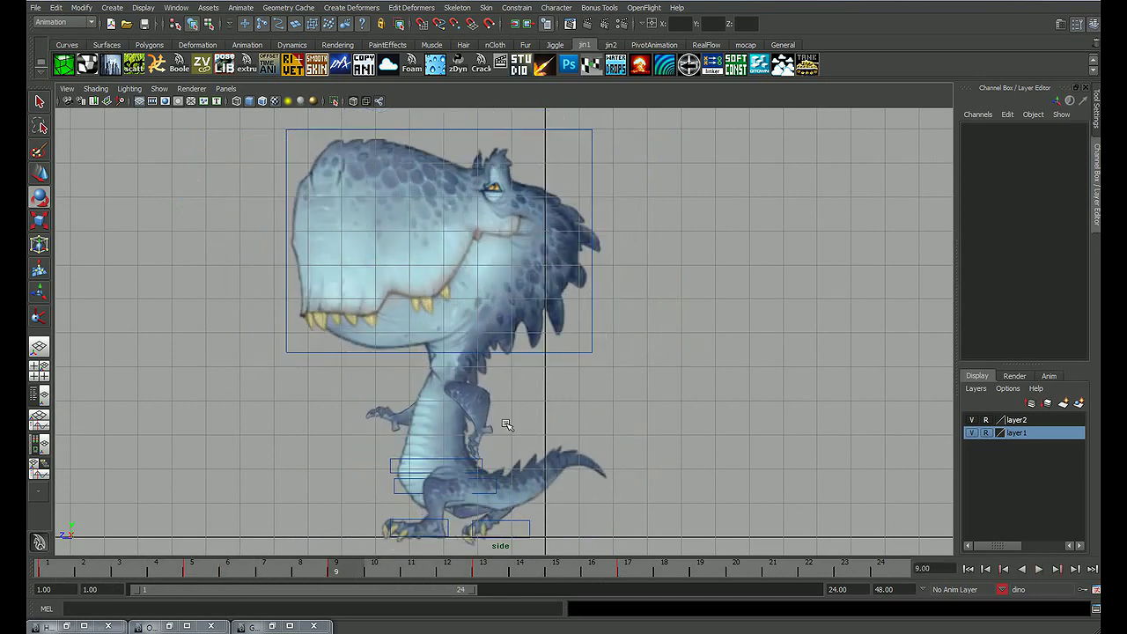
pyautogui.press('q')
pyautogui.press('space')
pyautogui.press('space')
pyautogui.moveTo(663, 271)
pyautogui.keyDown('alt'); pyautogui.mouseDown()
pyautogui.moveTo(525, 293)
pyautogui.moveTo(654, 268)
pyautogui.moveTo(624, 271)
pyautogui.moveTo(619, 284)
pyautogui.mouseUp(); pyautogui.keyUp('alt')
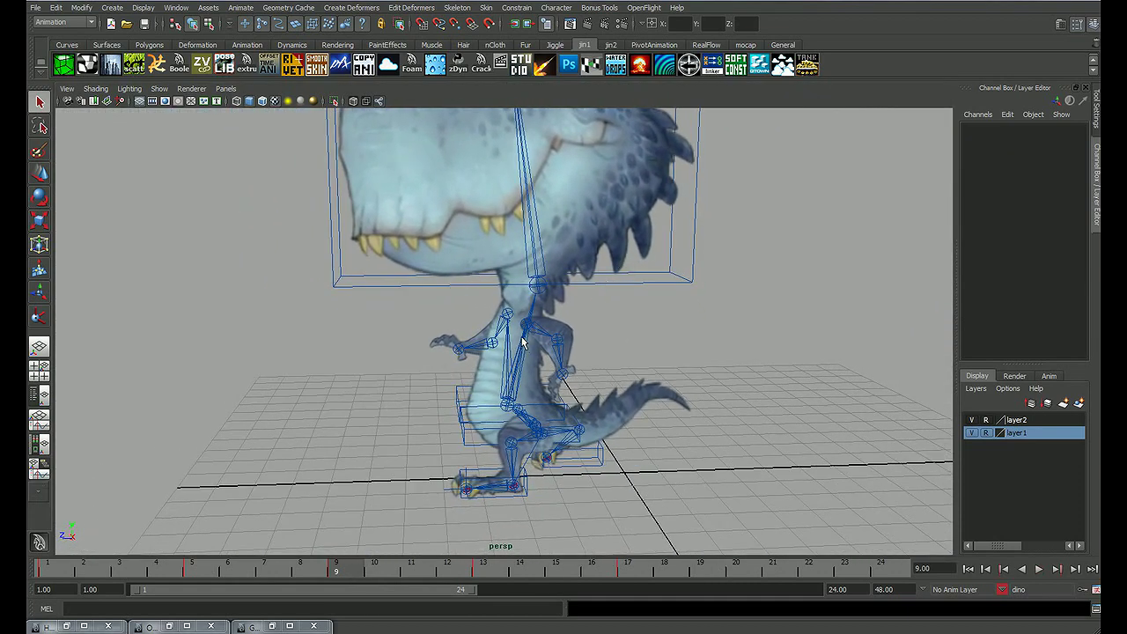
# Step: Show the Outliner with Shift+O, orbit the perspective view, and return to frame 1
pyautogui.hotkey('shift', 'o')
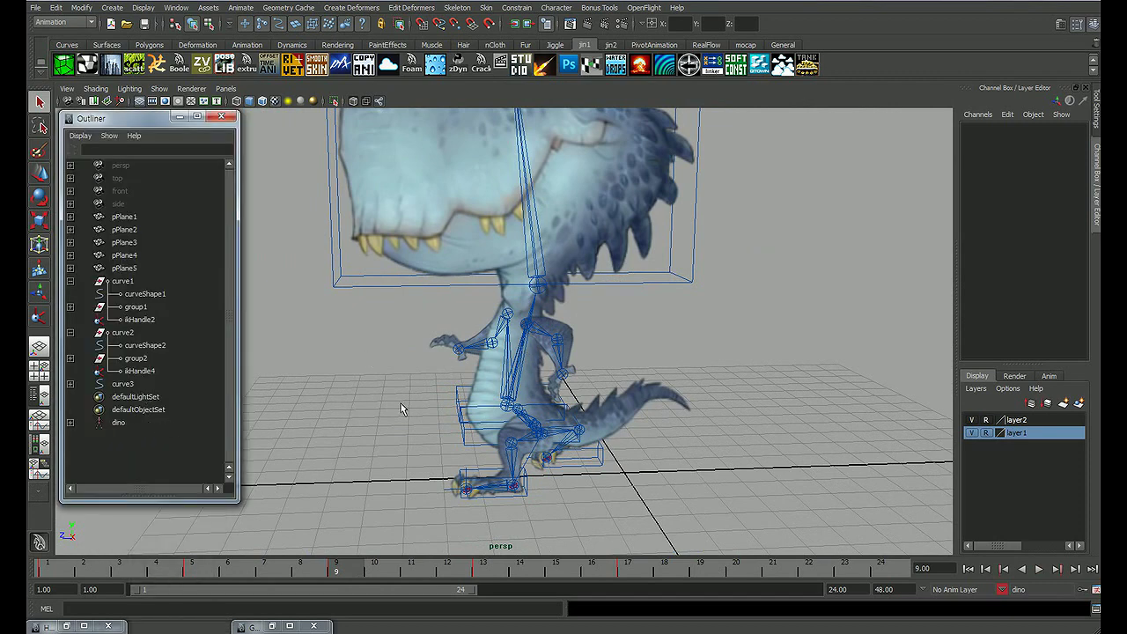
pyautogui.keyDown('alt'); pyautogui.moveTo(401, 408); pyautogui.dragTo(458, 408); pyautogui.keyUp('alt')
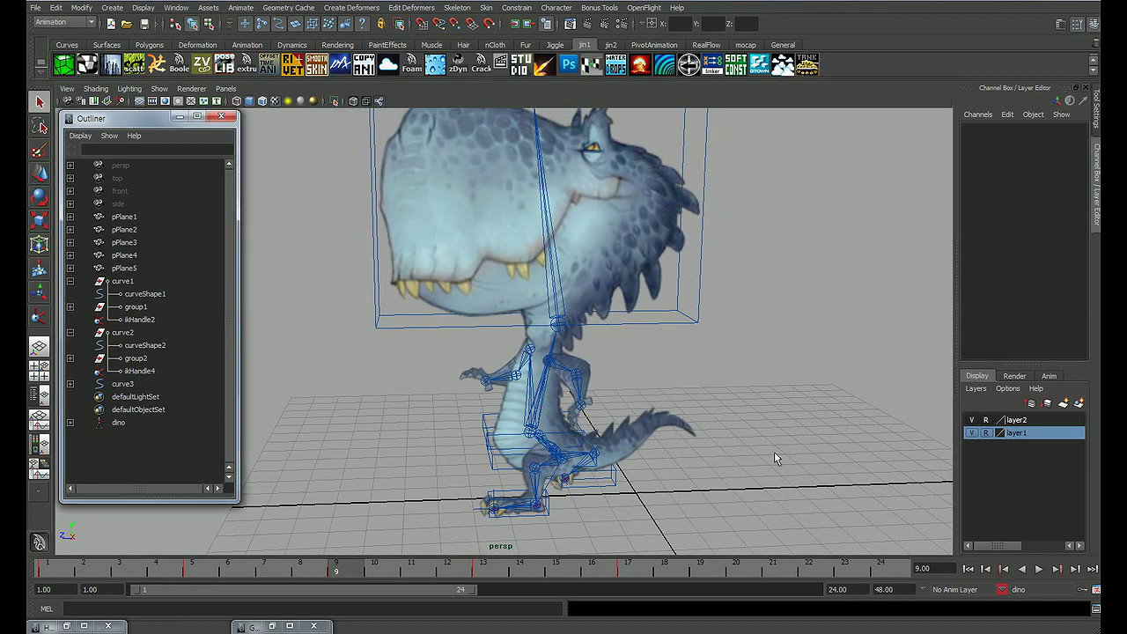
pyautogui.click(968, 568)
pyautogui.moveTo(642, 466)
pyautogui.keyDown('alt'); pyautogui.mouseDown()
pyautogui.moveTo(608, 422)
pyautogui.moveTo(748, 398)
pyautogui.mouseUp(); pyautogui.keyUp('alt')
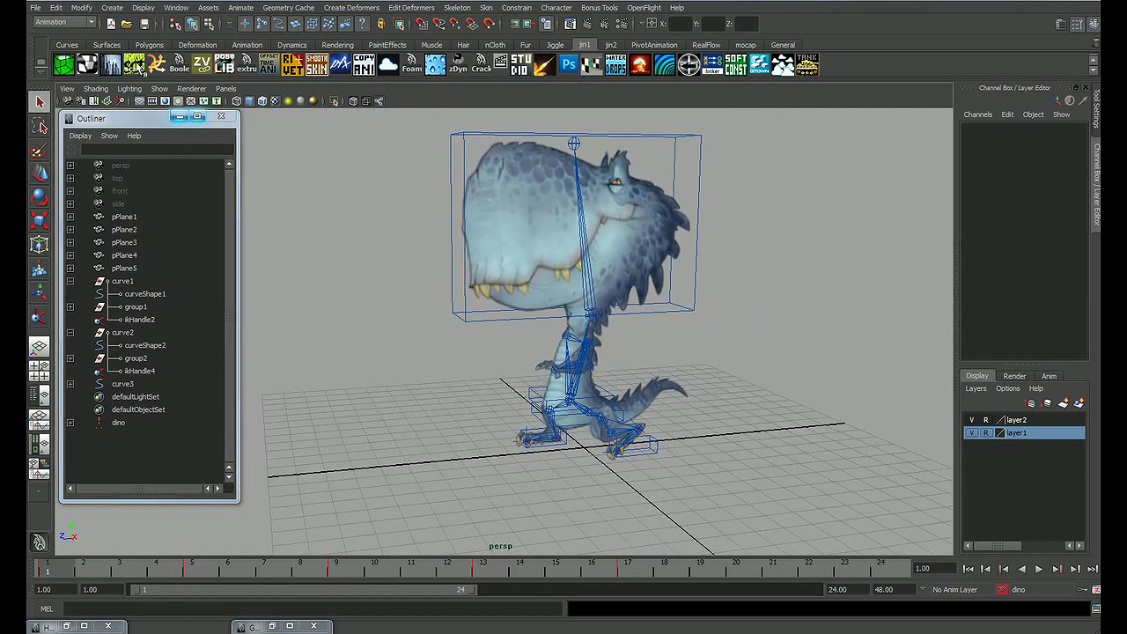
# Step: Draw a NURBS circle on the ground beneath the dinosaur's feet
pyautogui.click(68, 45)
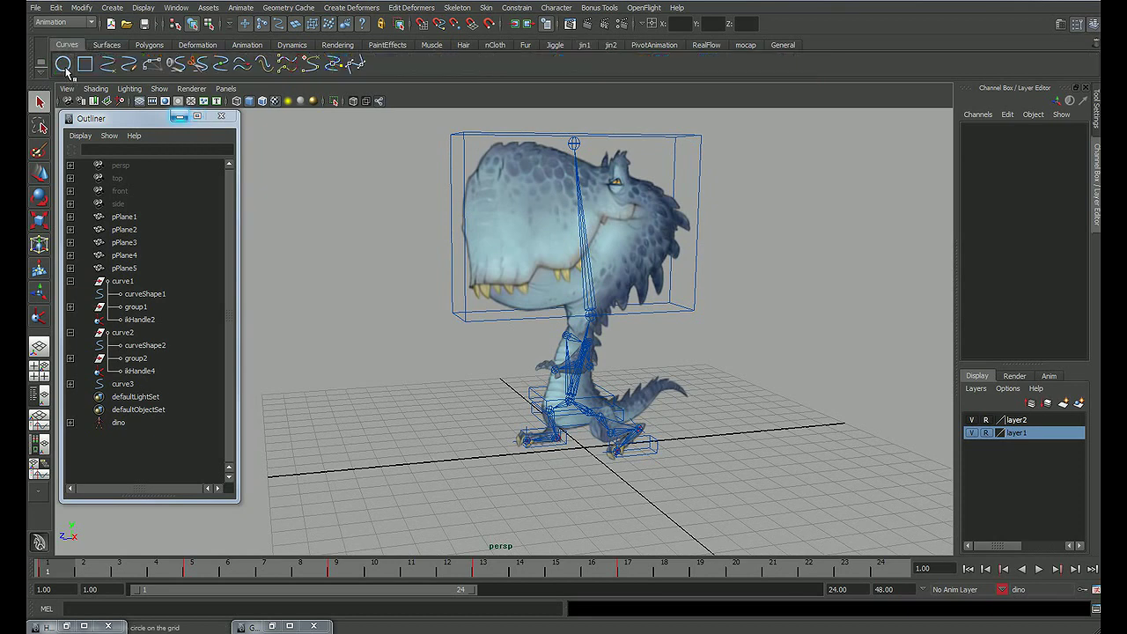
pyautogui.click(65, 68)
pyautogui.moveTo(590, 454); pyautogui.dragTo(662, 504)
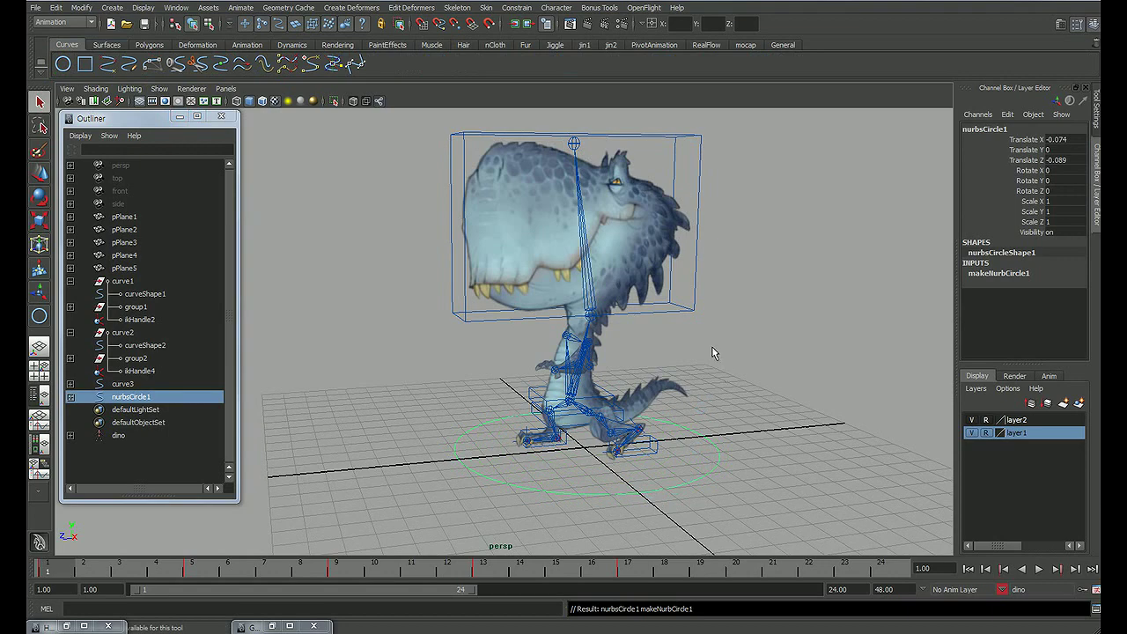
pyautogui.press('w')
pyautogui.keyDown('alt'); pyautogui.moveTo(713, 352); pyautogui.dragTo(718, 342); pyautogui.keyUp('alt')
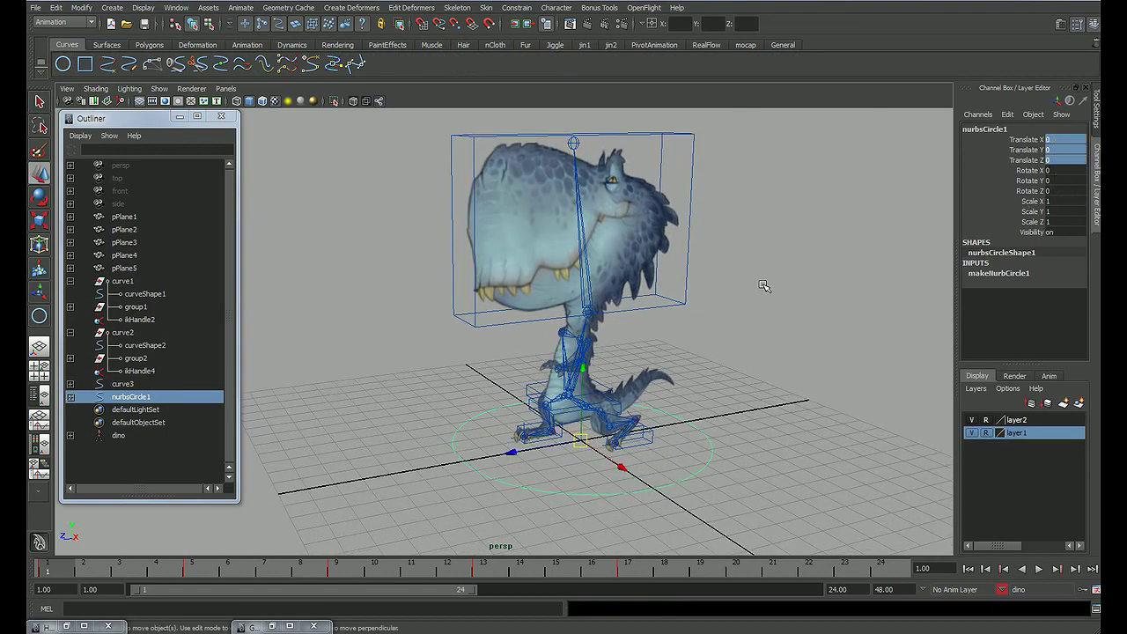
pyautogui.moveTo(762, 286)
pyautogui.keyDown('alt'); pyautogui.mouseDown()
pyautogui.moveTo(734, 276)
pyautogui.moveTo(705, 401)
pyautogui.mouseUp(); pyautogui.keyUp('alt')
pyautogui.click(731, 277)
pyautogui.click(759, 286)
pyautogui.press('q')
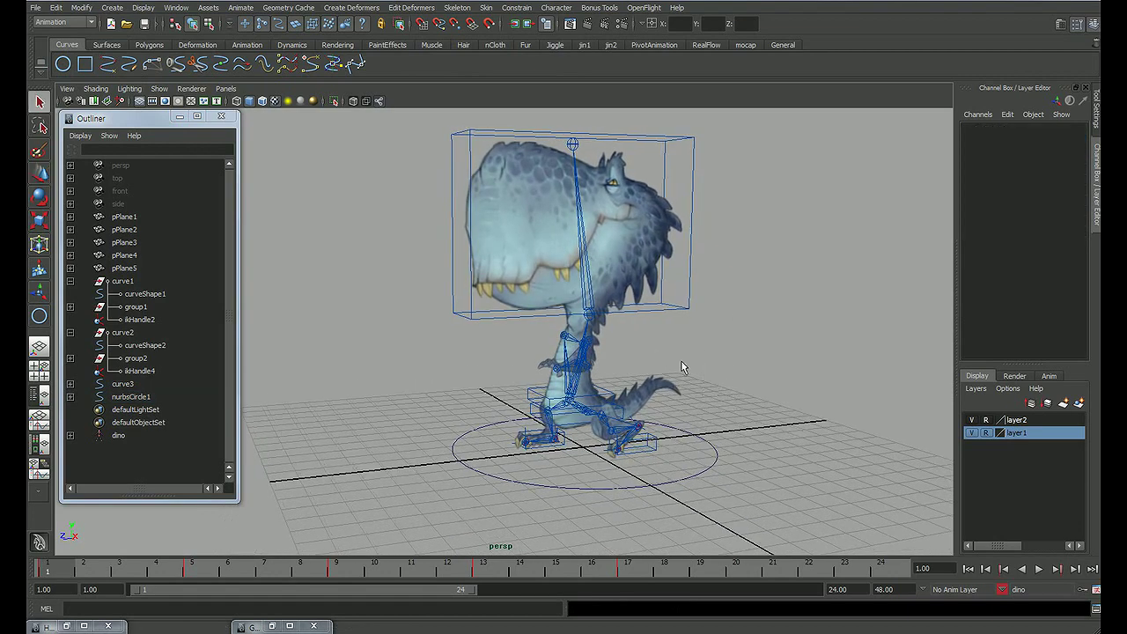
pyautogui.keyDown('alt'); pyautogui.moveTo(681, 360); pyautogui.dragTo(722, 310, button='right'); pyautogui.keyUp('alt')
pyautogui.keyDown('alt'); pyautogui.moveTo(638, 352); pyautogui.dragTo(526, 394, button='right'); pyautogui.keyUp('alt')
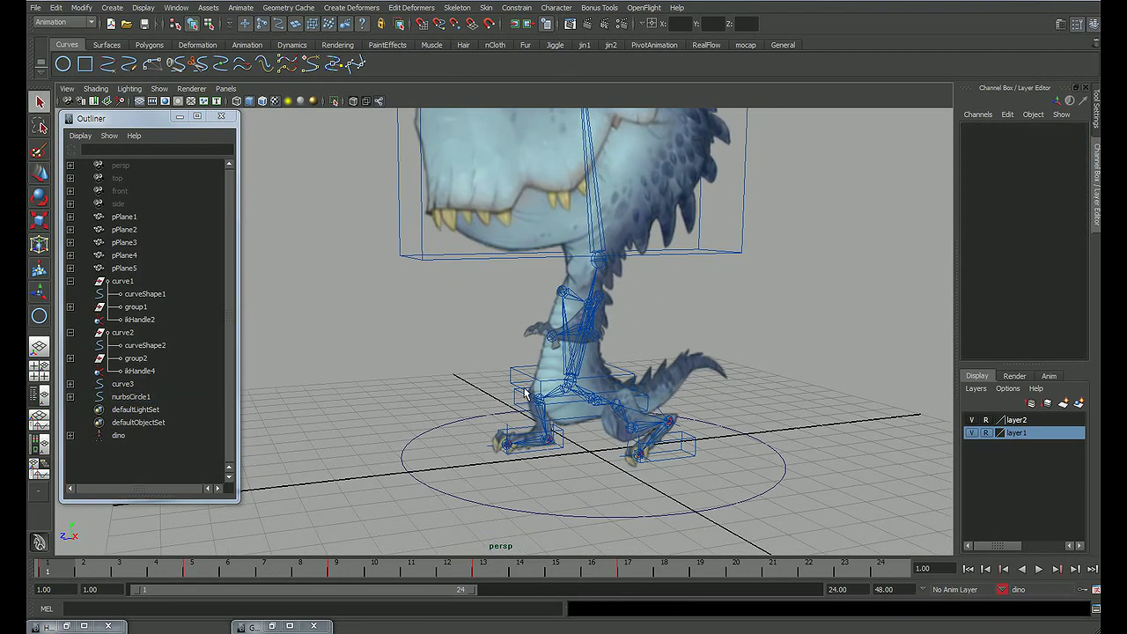
# Step: Parent the curve3, curve1 and curve2 controls under nurbsCircle1
pyautogui.click(516, 400)
pyautogui.keyDown('alt'); pyautogui.moveTo(516, 401); pyautogui.dragTo(567, 407); pyautogui.keyUp('alt')
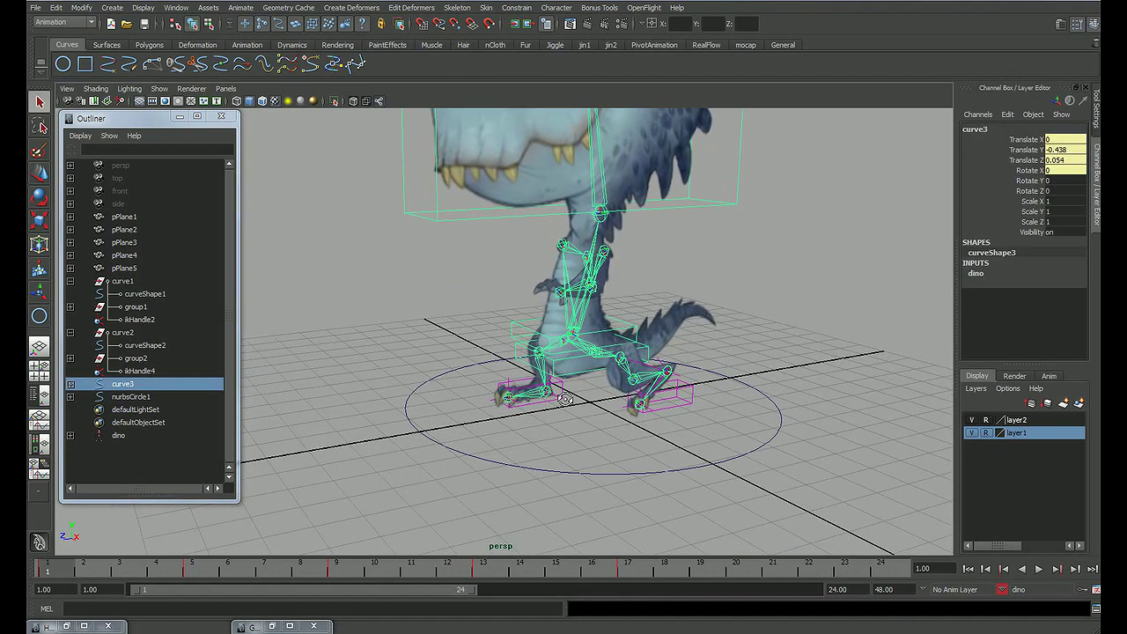
pyautogui.keyDown('shift'); pyautogui.click(678, 408); pyautogui.keyUp('shift')
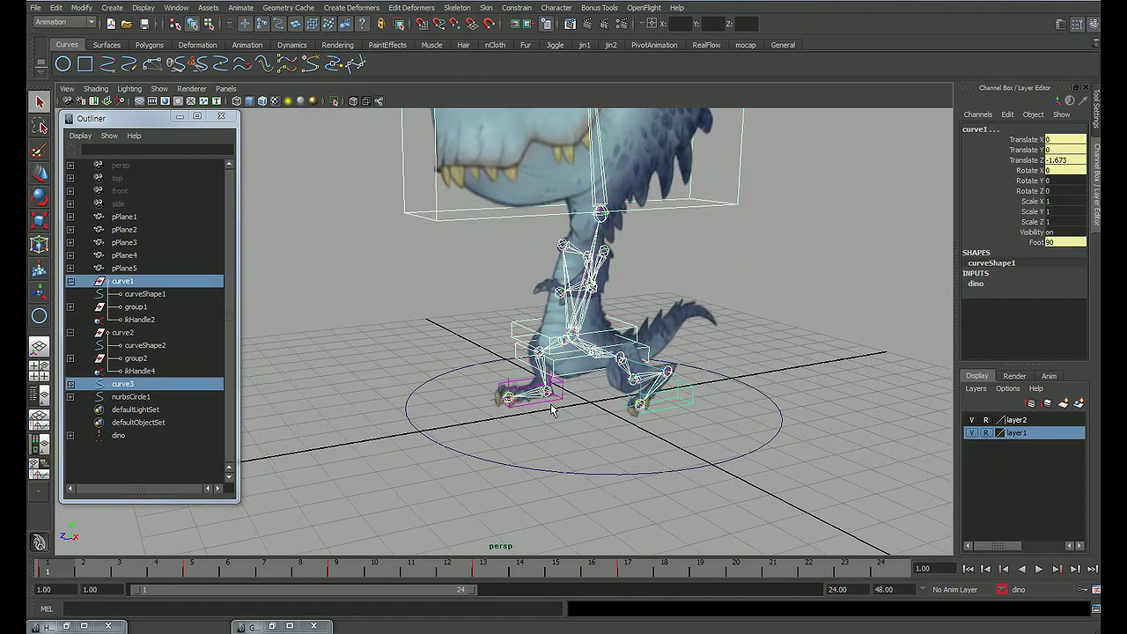
pyautogui.keyDown('shift'); pyautogui.click(670, 398); pyautogui.keyUp('shift')
pyautogui.keyDown('shift'); pyautogui.click(724, 458); pyautogui.keyUp('shift')
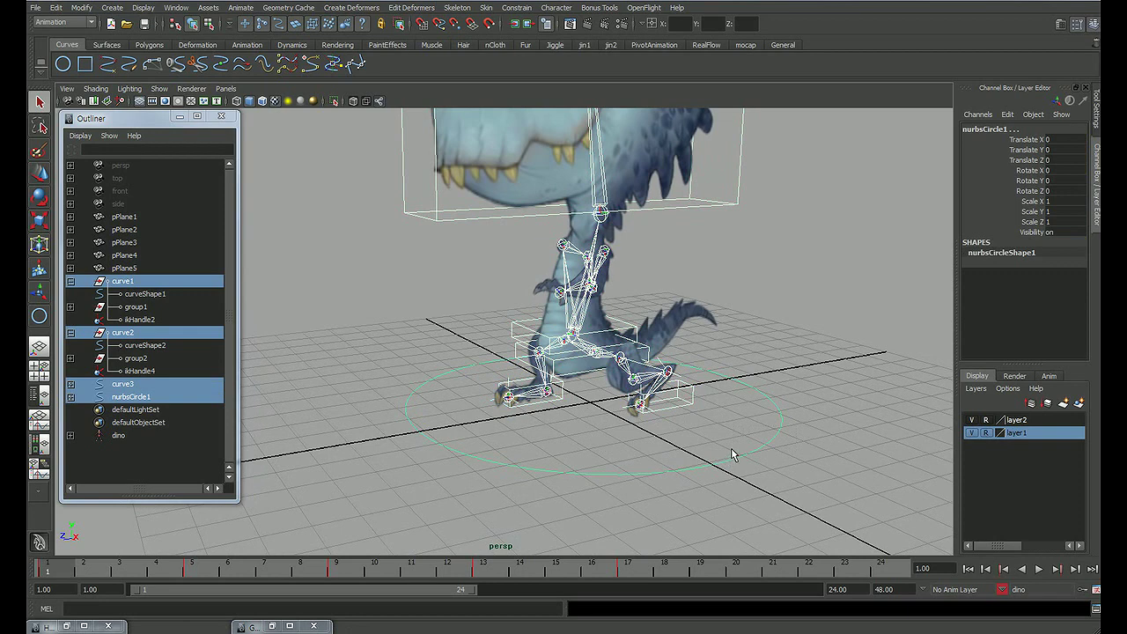
pyautogui.press('p')
# Step: Test-move the whole rig with nurbsCircle1, then undo the move
pyautogui.click(730, 466)
pyautogui.click(726, 457)
pyautogui.press('w')
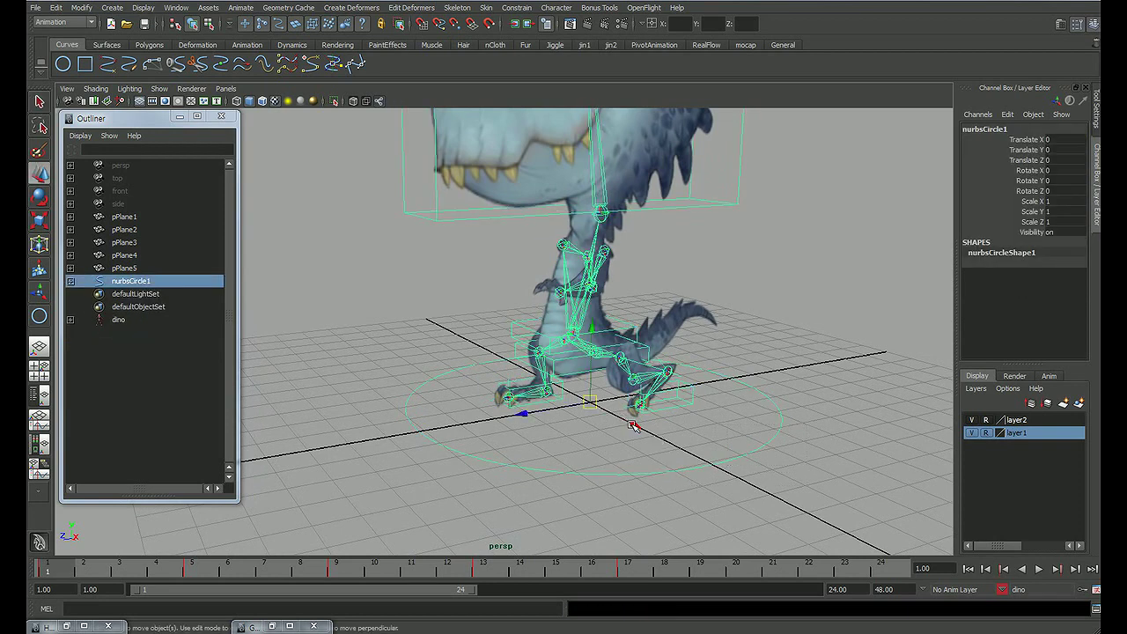
pyautogui.moveTo(590, 404); pyautogui.dragTo(608, 353)
pyautogui.hotkey('ctrl', 'z')
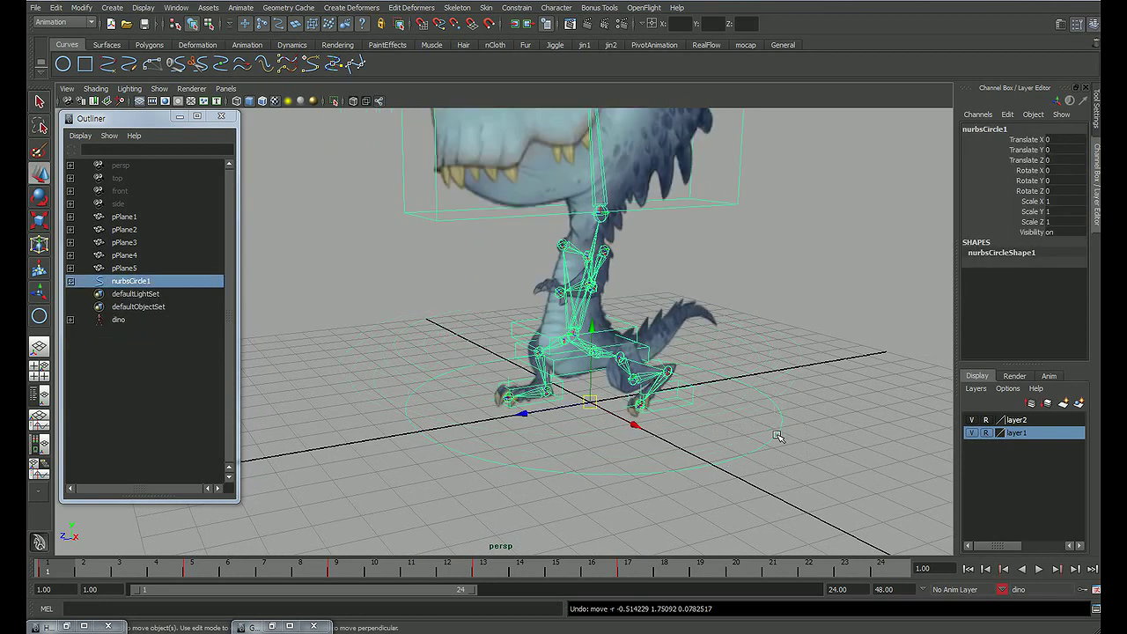
pyautogui.press('q')
pyautogui.click(819, 423)
# Step: Select nurbsCircle1 and play back the walk cycle
pyautogui.moveTo(745, 410)
pyautogui.keyDown('alt'); pyautogui.mouseDown()
pyautogui.moveTo(686, 434)
pyautogui.moveTo(717, 431)
pyautogui.moveTo(697, 449)
pyautogui.mouseUp(); pyautogui.keyUp('alt')
pyautogui.click(718, 453)
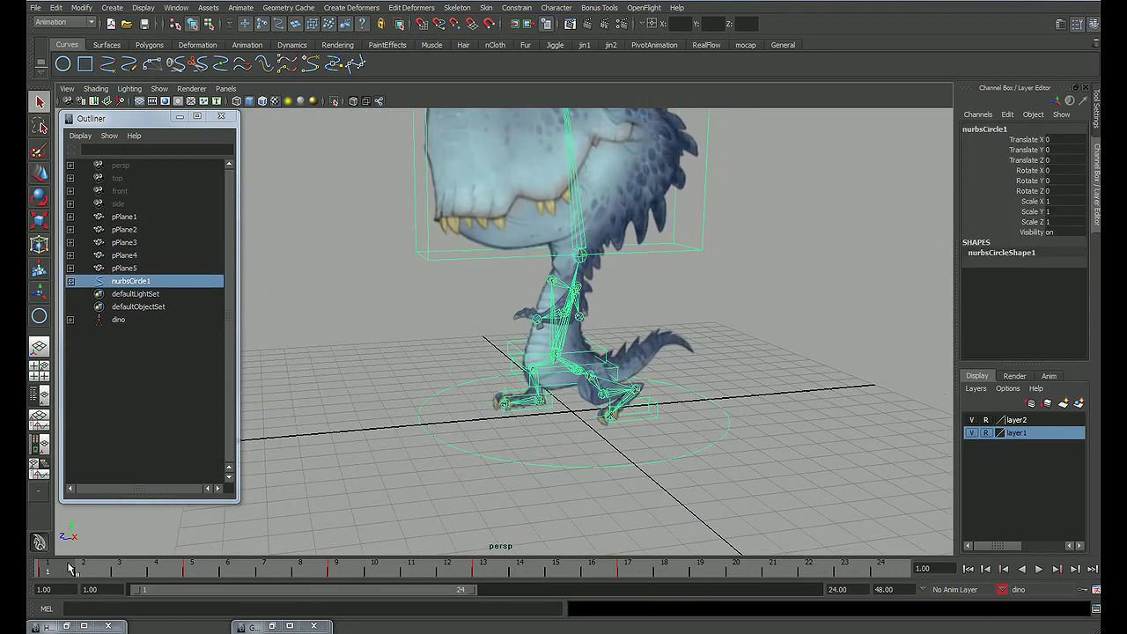
pyautogui.hotkey('alt', 'v')
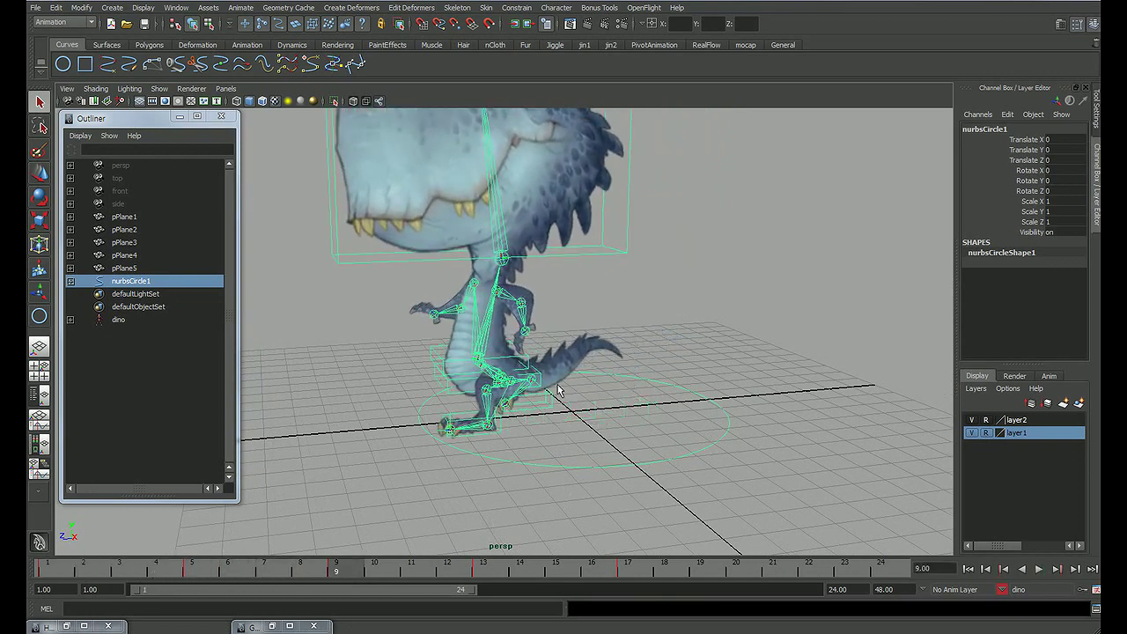
pyautogui.keyDown('alt'); pyautogui.moveTo(557, 390); pyautogui.dragTo(621, 319); pyautogui.keyUp('alt')
# Step: Create a rotation-only redirect control, OffsetRotateControl1, from Character Redirection Options
pyautogui.click(556, 7)
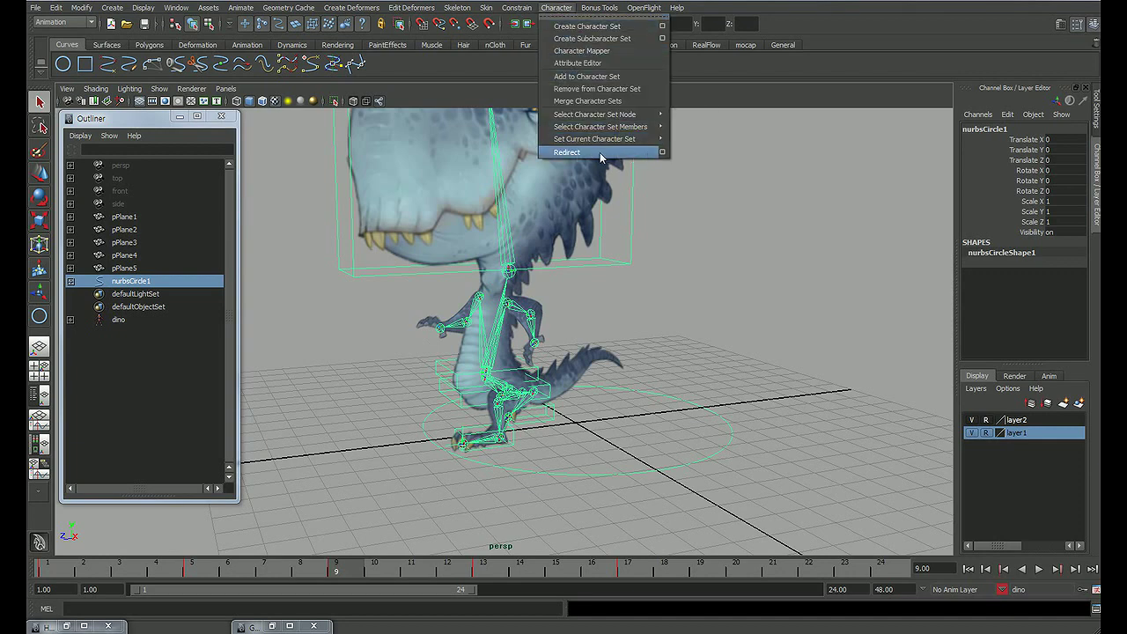
pyautogui.click(659, 155)
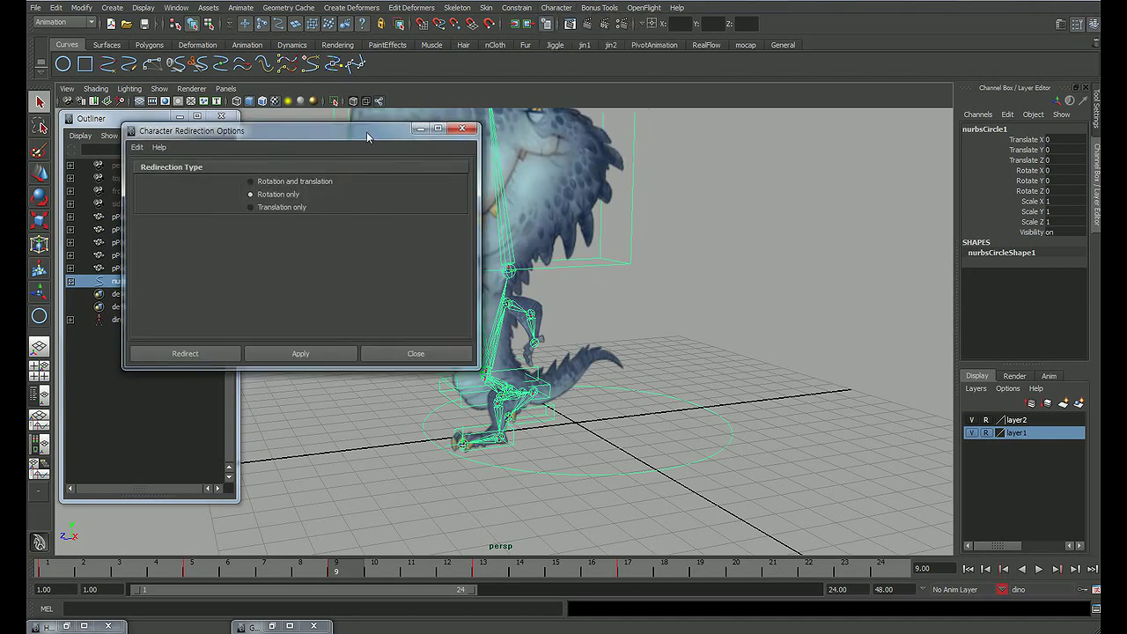
pyautogui.moveTo(367, 137); pyautogui.dragTo(886, 107)
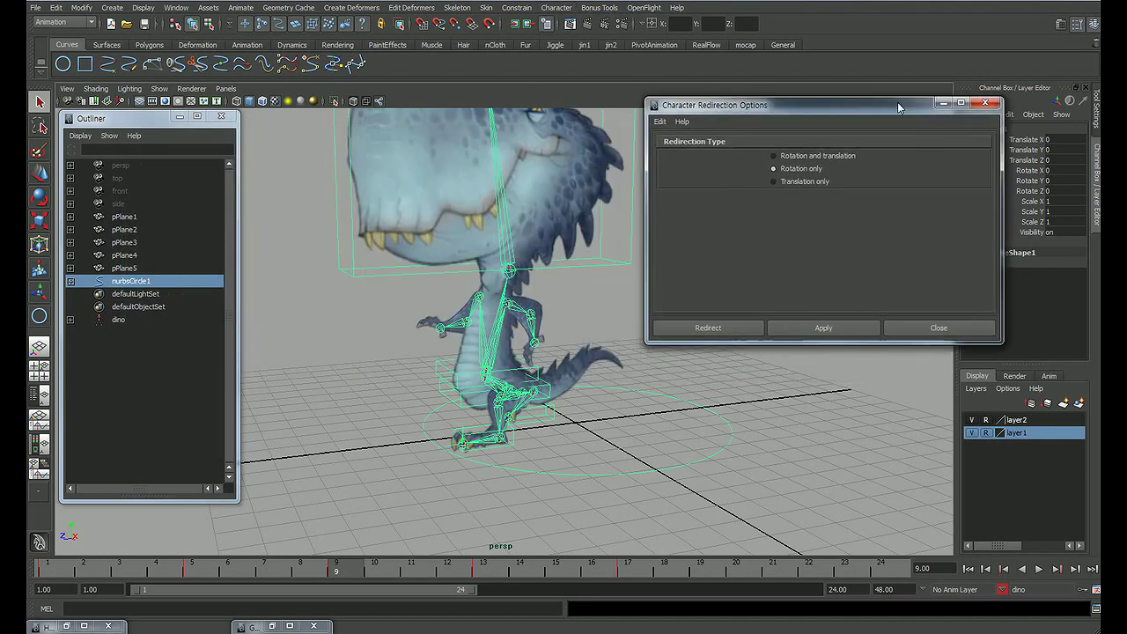
pyautogui.click(719, 326)
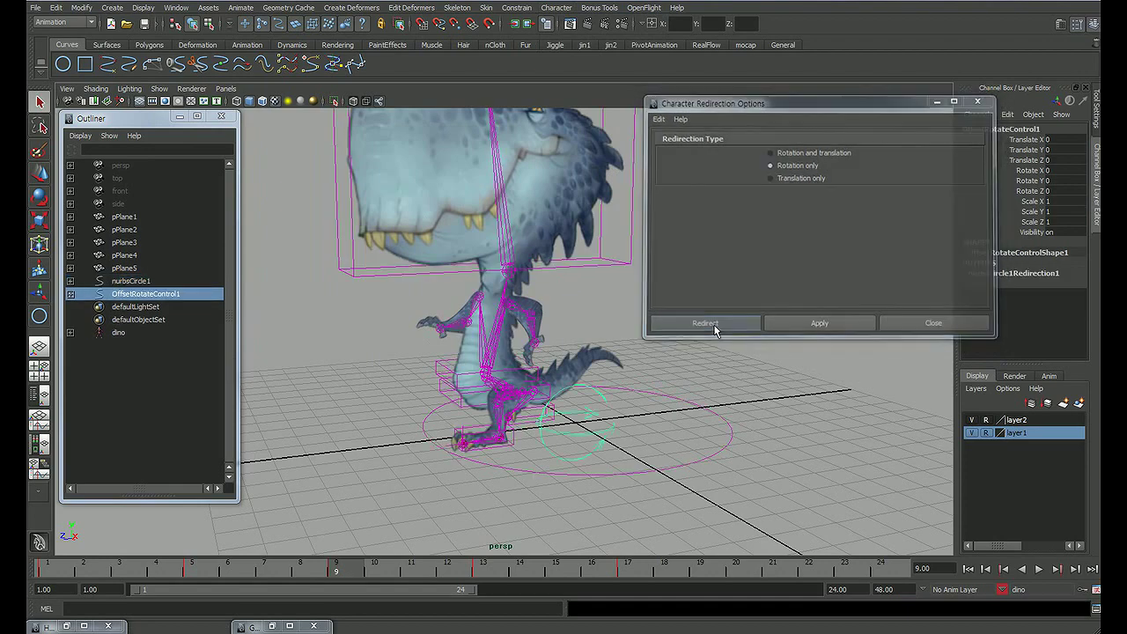
# Step: Move OffsetRotateControl1 along Z to 3.301, under the dino's front foot
pyautogui.press('w')
pyautogui.moveTo(595, 405)
pyautogui.keyDown('alt'); pyautogui.mouseDown()
pyautogui.moveTo(401, 446)
pyautogui.moveTo(414, 447)
pyautogui.mouseUp(); pyautogui.keyUp('alt')
pyautogui.press('space')
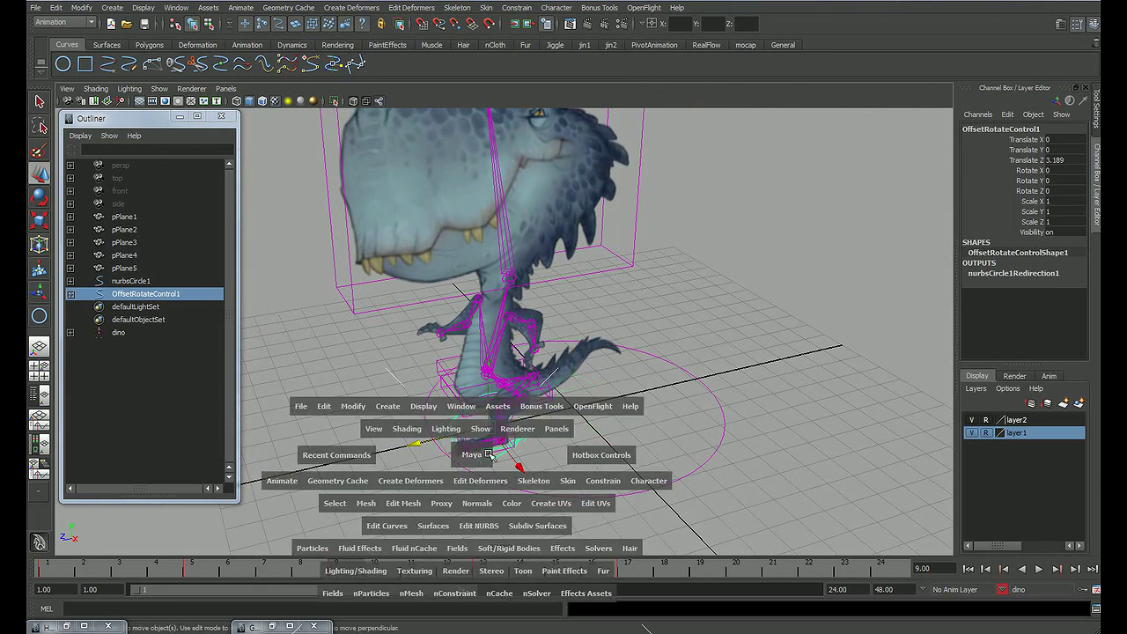
pyautogui.keyDown('alt'); pyautogui.moveTo(382, 486); pyautogui.dragTo(374, 406, button='middle'); pyautogui.keyUp('alt')
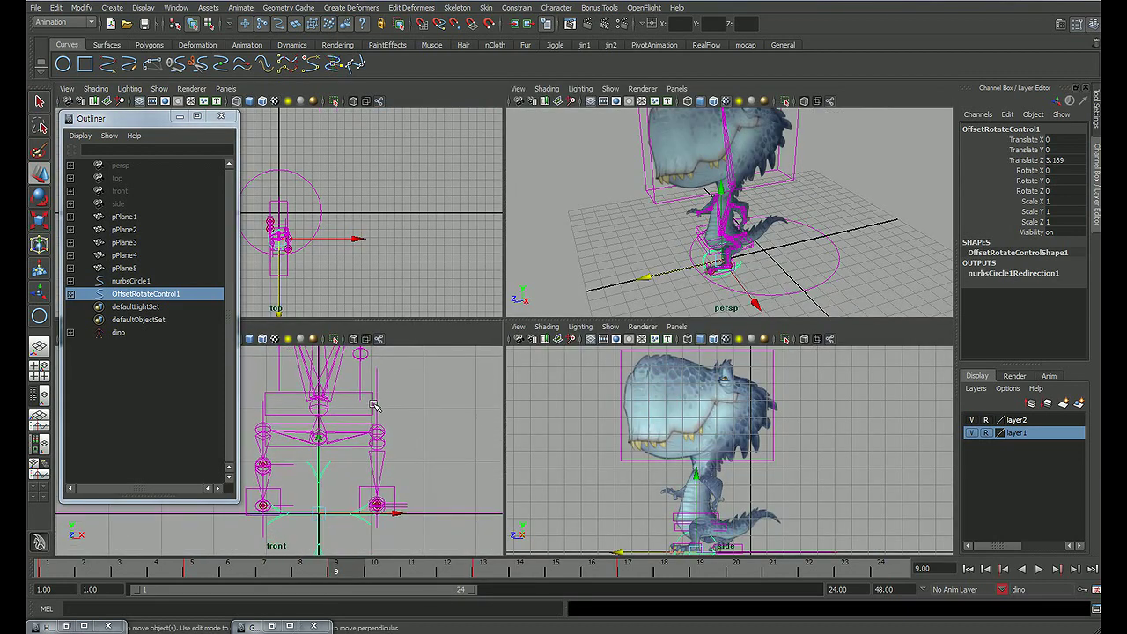
pyautogui.press('space')
pyautogui.scroll(2, 748, 344)
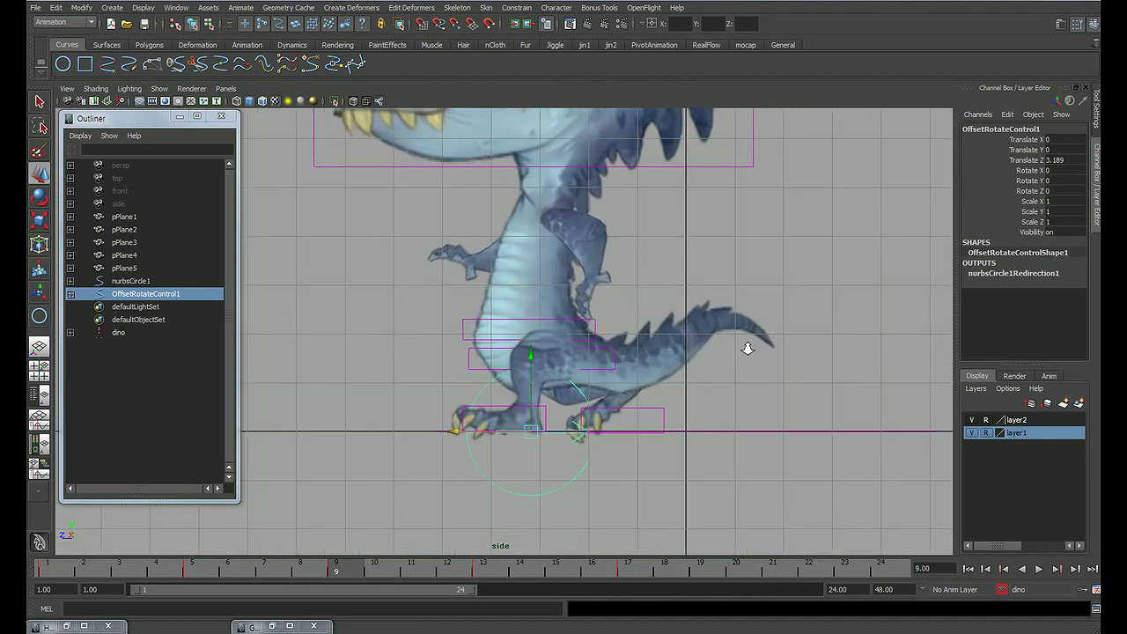
pyautogui.scroll(2, 587, 353)
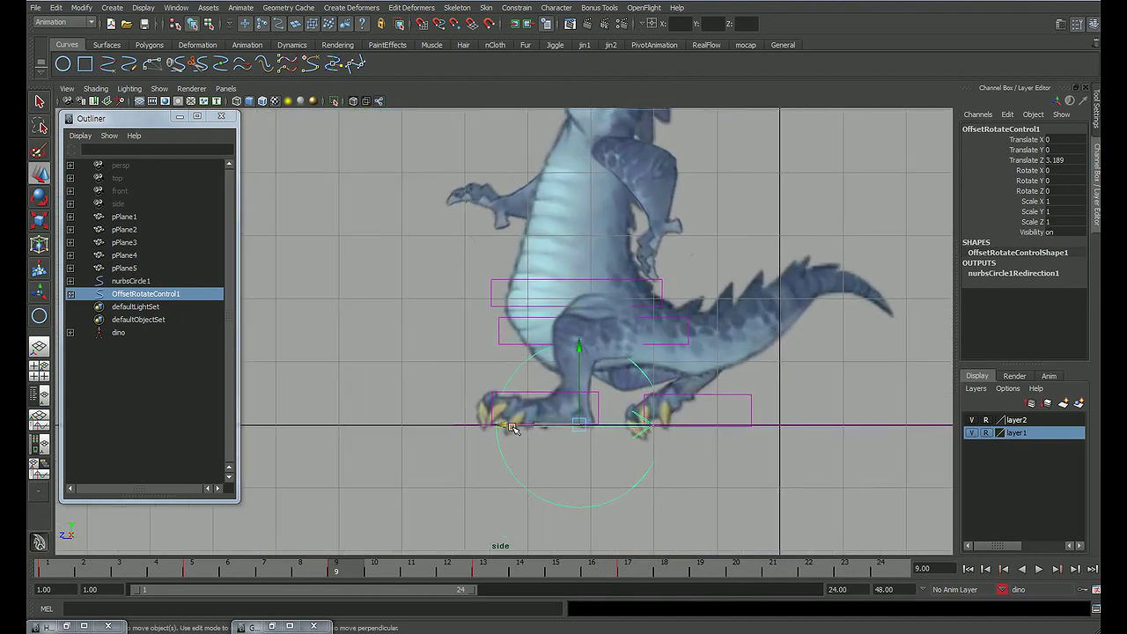
pyautogui.moveTo(513, 428); pyautogui.dragTo(502, 429)
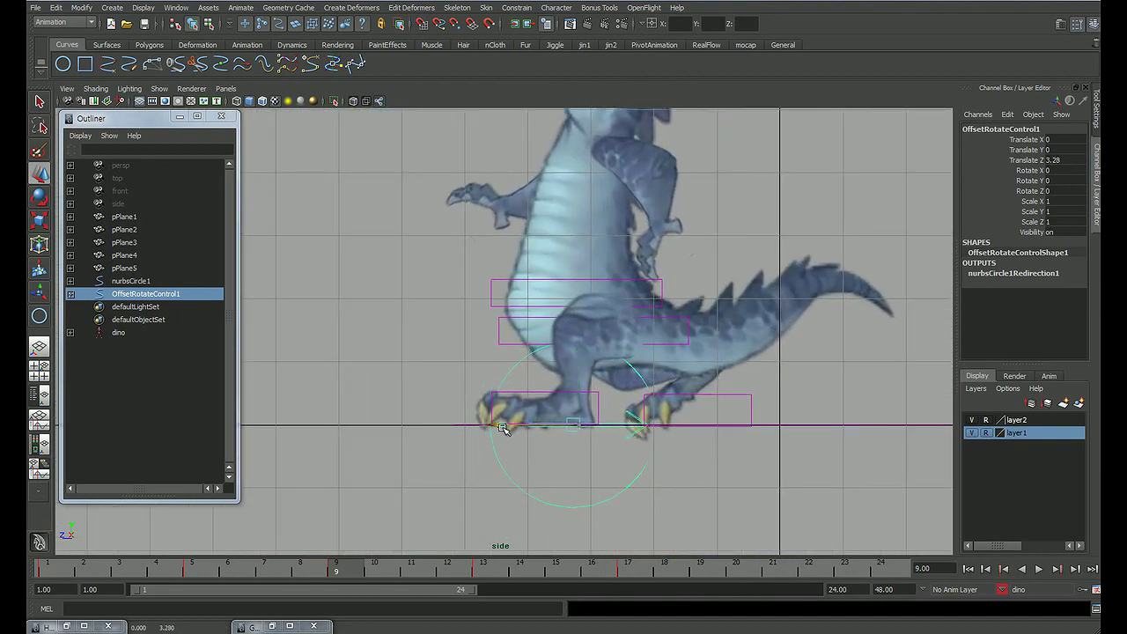
pyautogui.press('space')
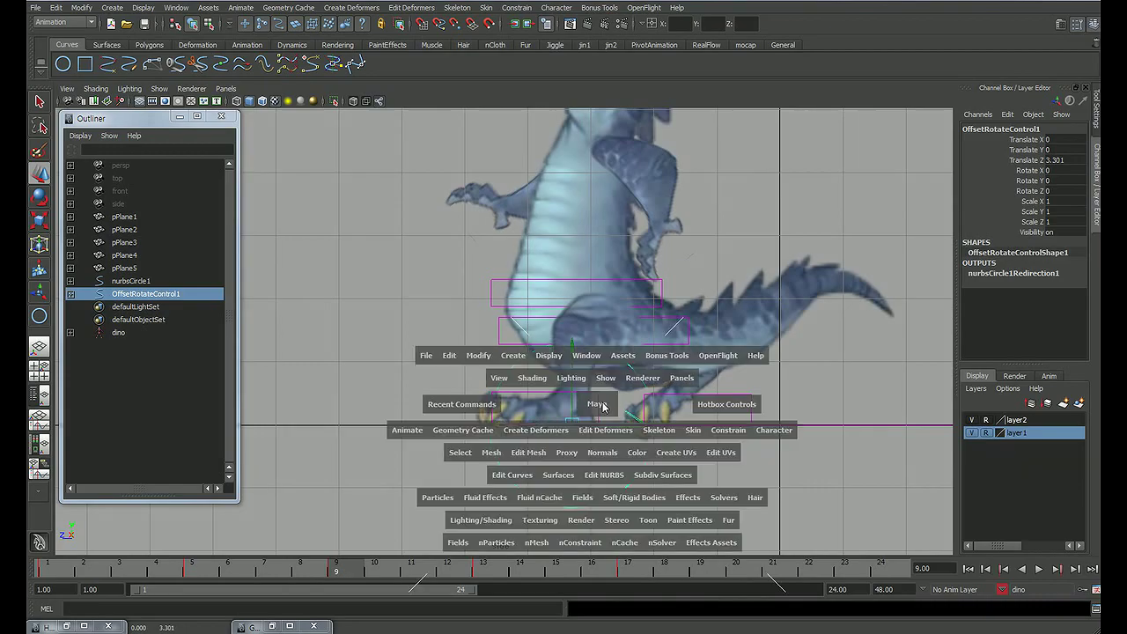
pyautogui.press('space')
pyautogui.moveTo(590, 344)
pyautogui.keyDown('alt'); pyautogui.mouseDown()
pyautogui.moveTo(559, 339)
pyautogui.moveTo(559, 304)
pyautogui.moveTo(549, 319)
pyautogui.moveTo(573, 323)
pyautogui.moveTo(564, 326)
pyautogui.mouseUp(); pyautogui.keyUp('alt')
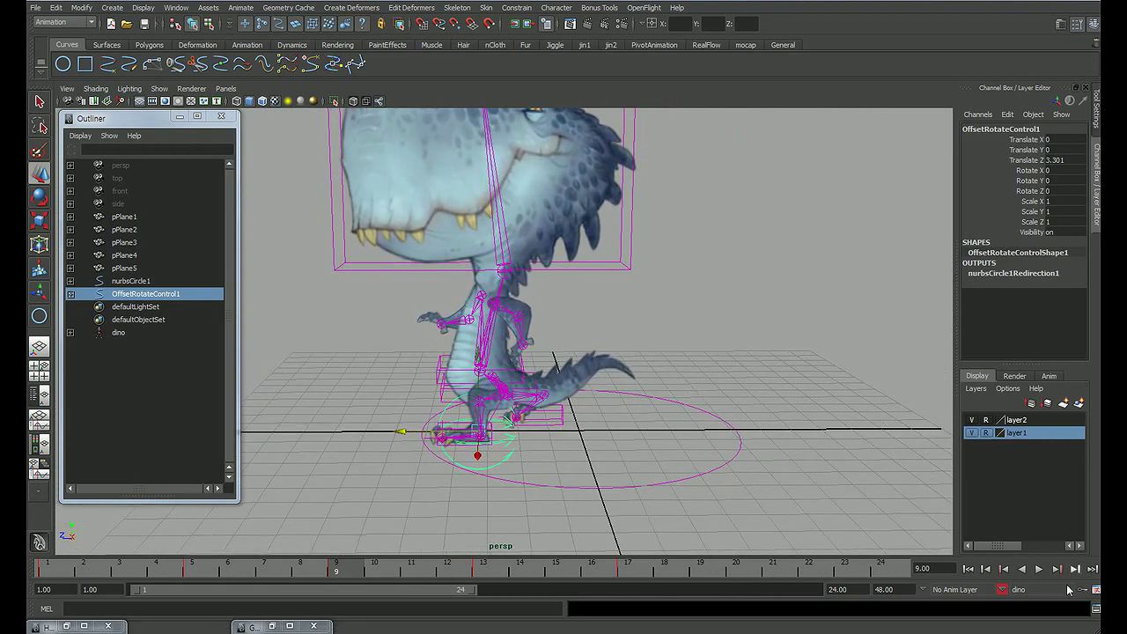
# Step: Set the active character set to none and ready the rotate tool on frame 9
pyautogui.click(1044, 589)
pyautogui.click(1034, 604)
pyautogui.moveTo(528, 451)
pyautogui.keyDown('alt'); pyautogui.mouseDown()
pyautogui.moveTo(564, 433)
pyautogui.moveTo(597, 448)
pyautogui.moveTo(611, 441)
pyautogui.mouseUp(); pyautogui.keyUp('alt')
pyautogui.press('e')
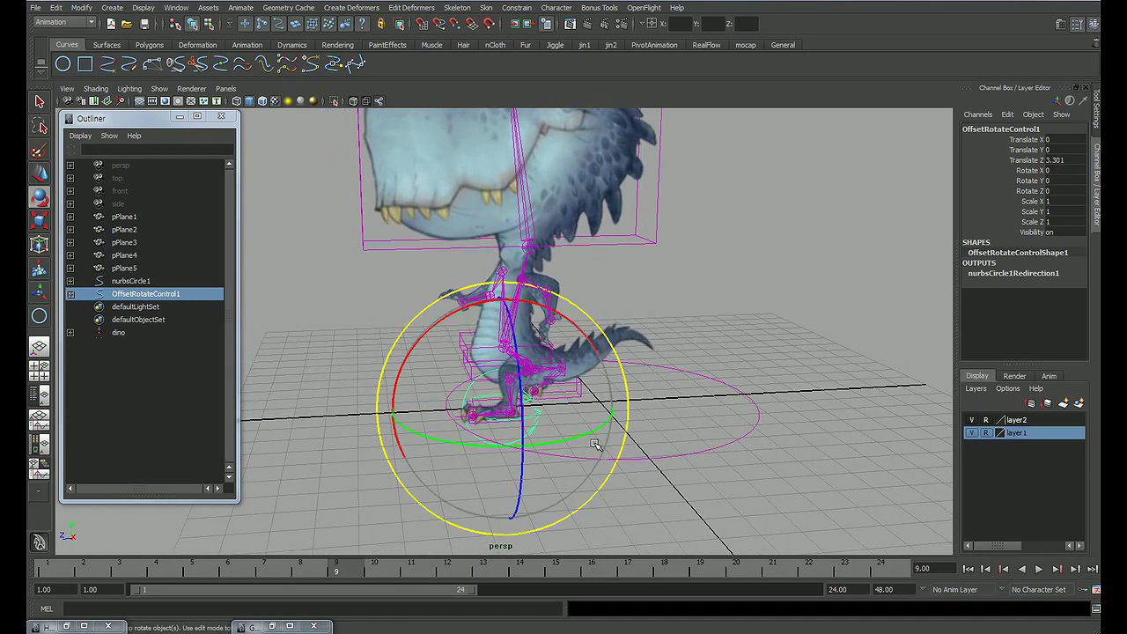
pyautogui.rightClick(346, 570)
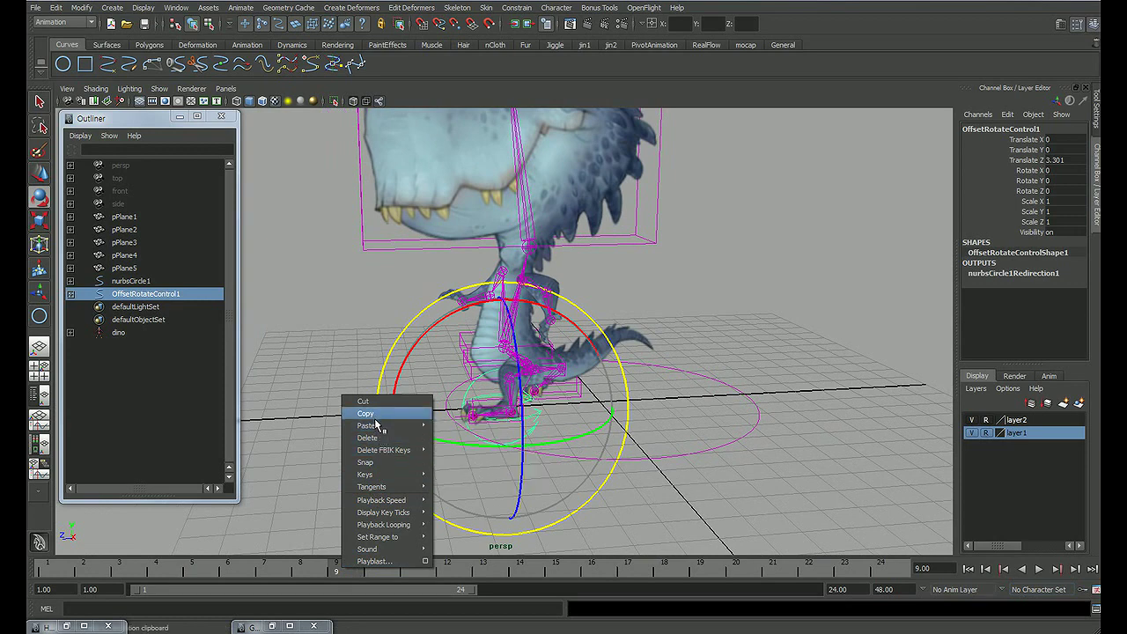
pyautogui.moveTo(387, 474)
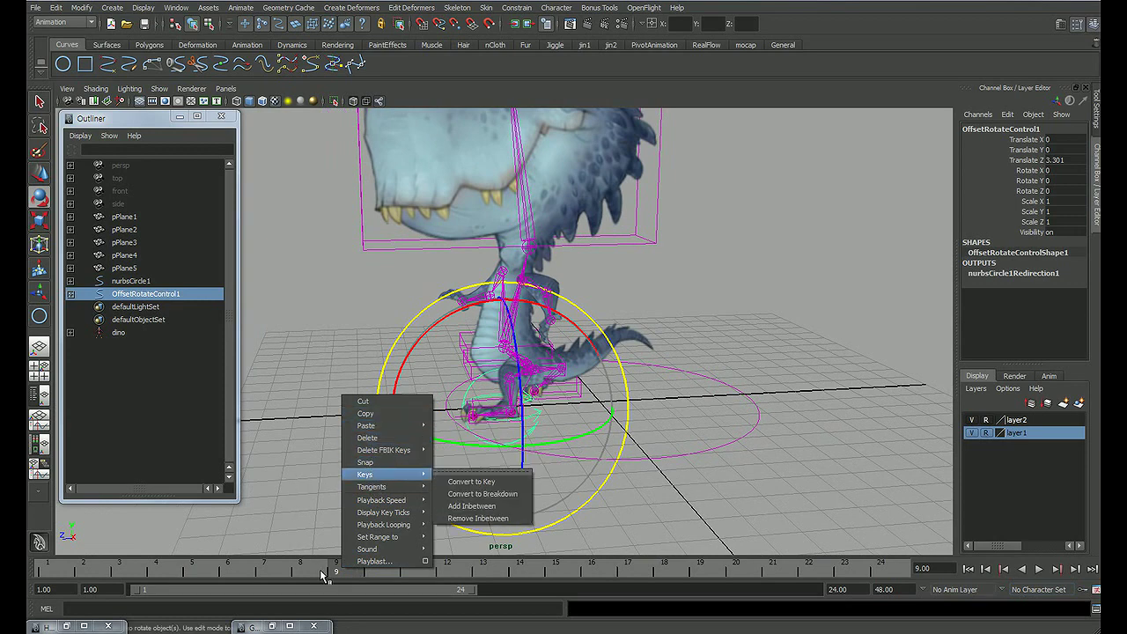
pyautogui.click(335, 578)
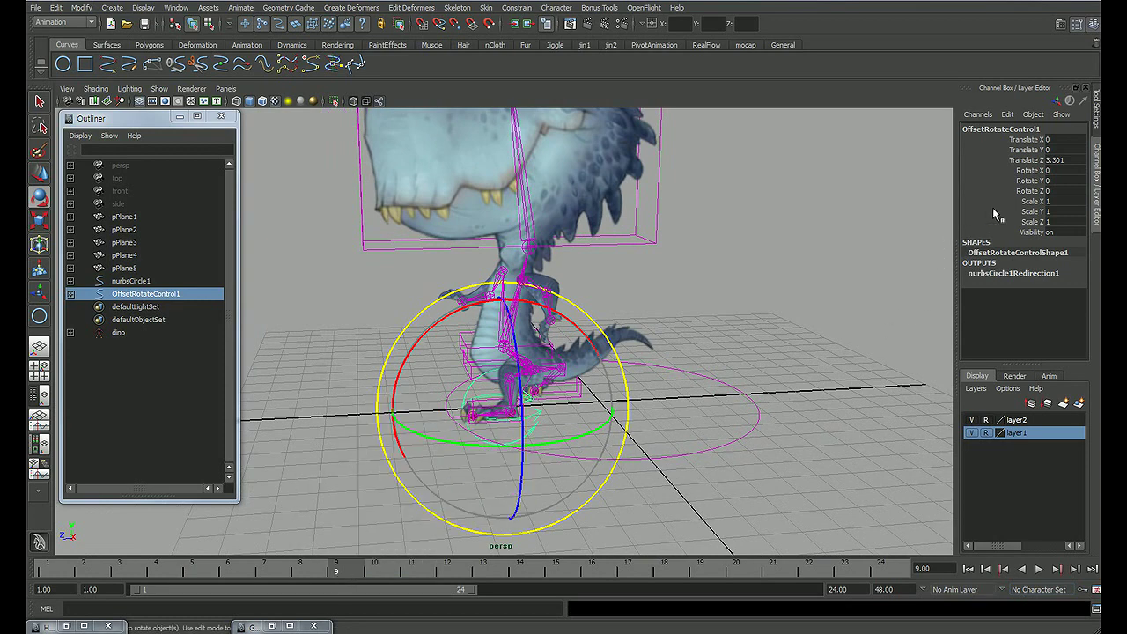
# Step: Key the control's Rotate Y at 0 on frame 9
pyautogui.moveTo(1024, 196); pyautogui.dragTo(1026, 182)
pyautogui.click(1027, 181)
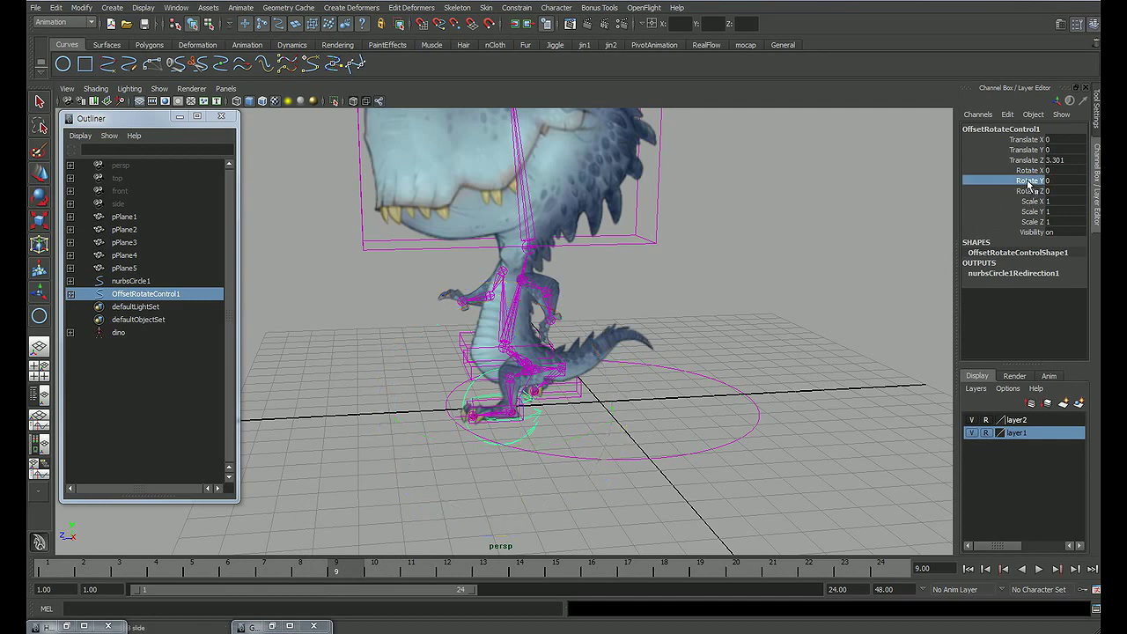
pyautogui.rightClick(1029, 182)
pyautogui.click(1015, 203)
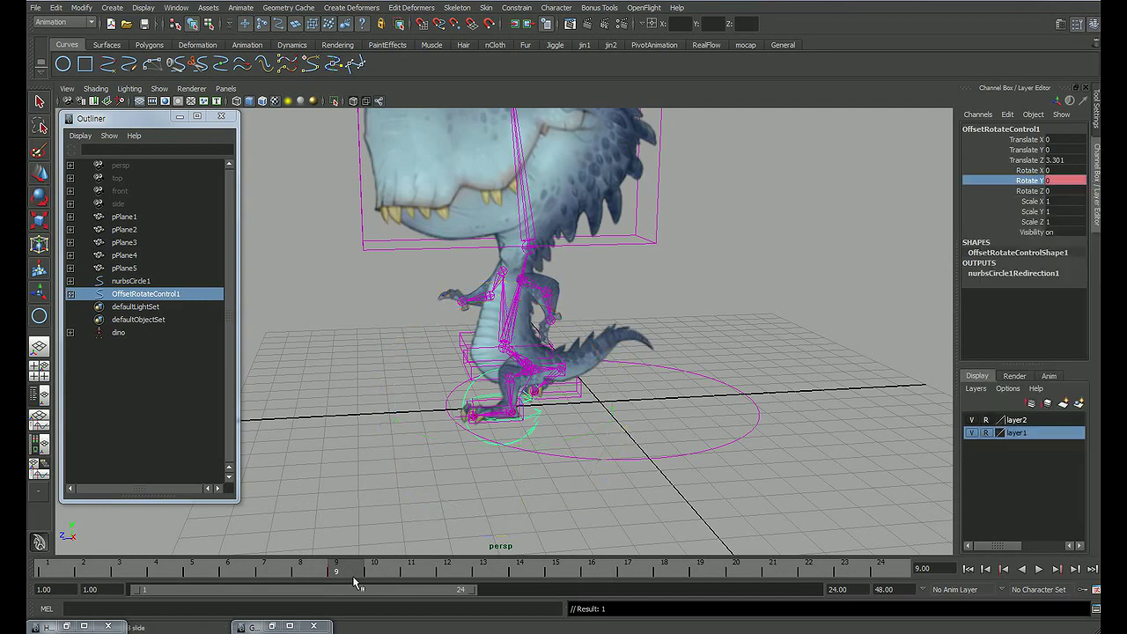
# Step: On frame 10, set Rotate Y to 180 and key it
pyautogui.moveTo(355, 577); pyautogui.dragTo(374, 587)
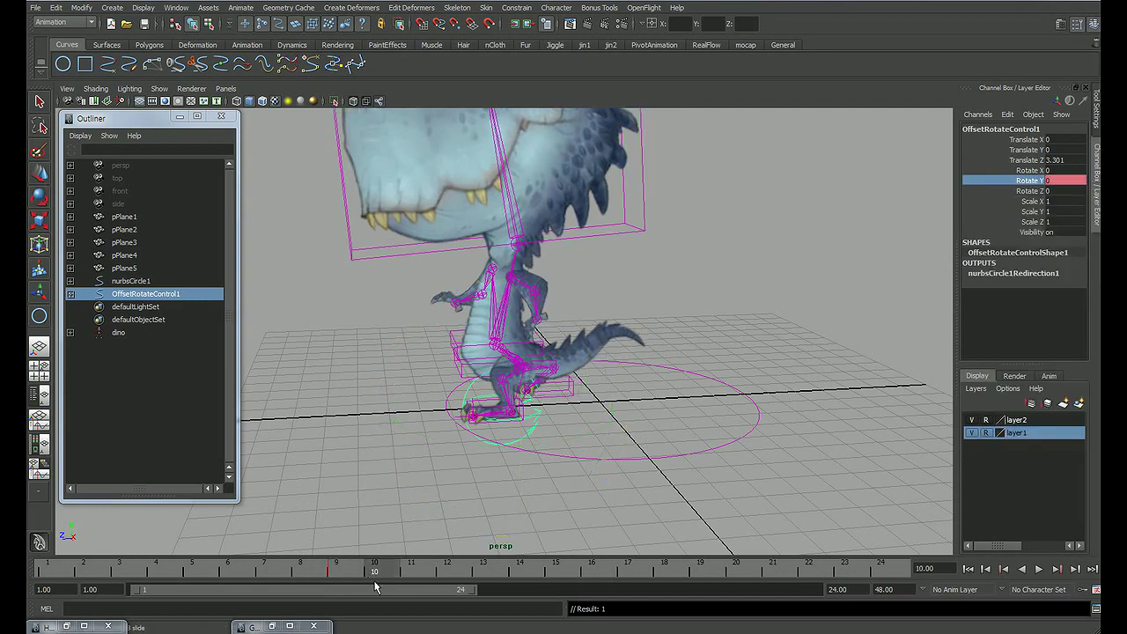
pyautogui.click(1049, 183)
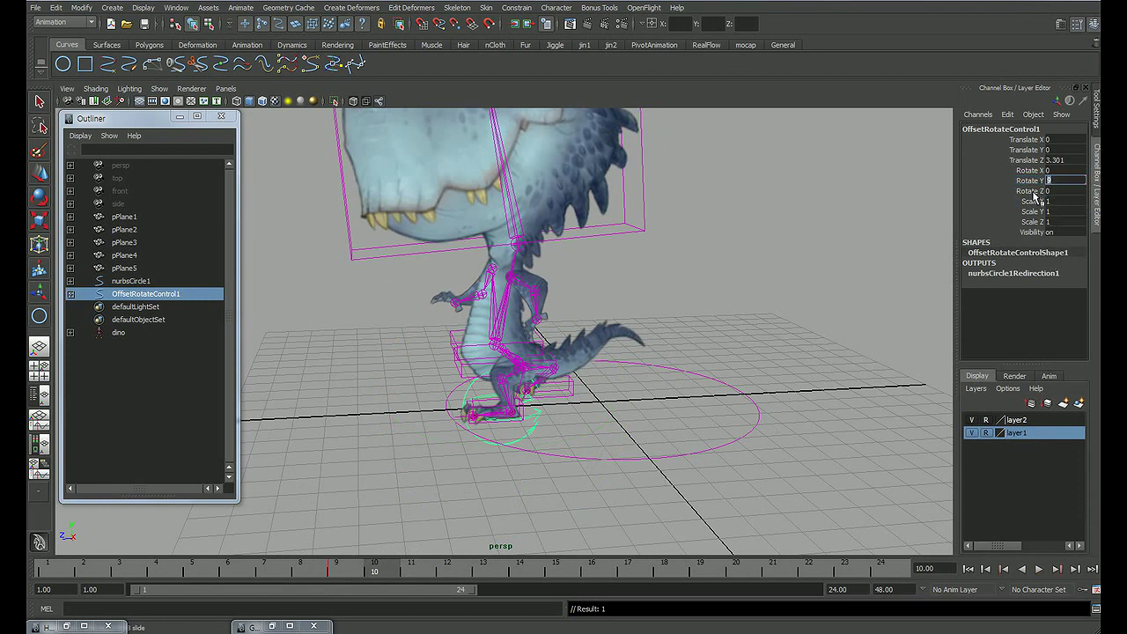
pyautogui.write('180')
pyautogui.press('Return')
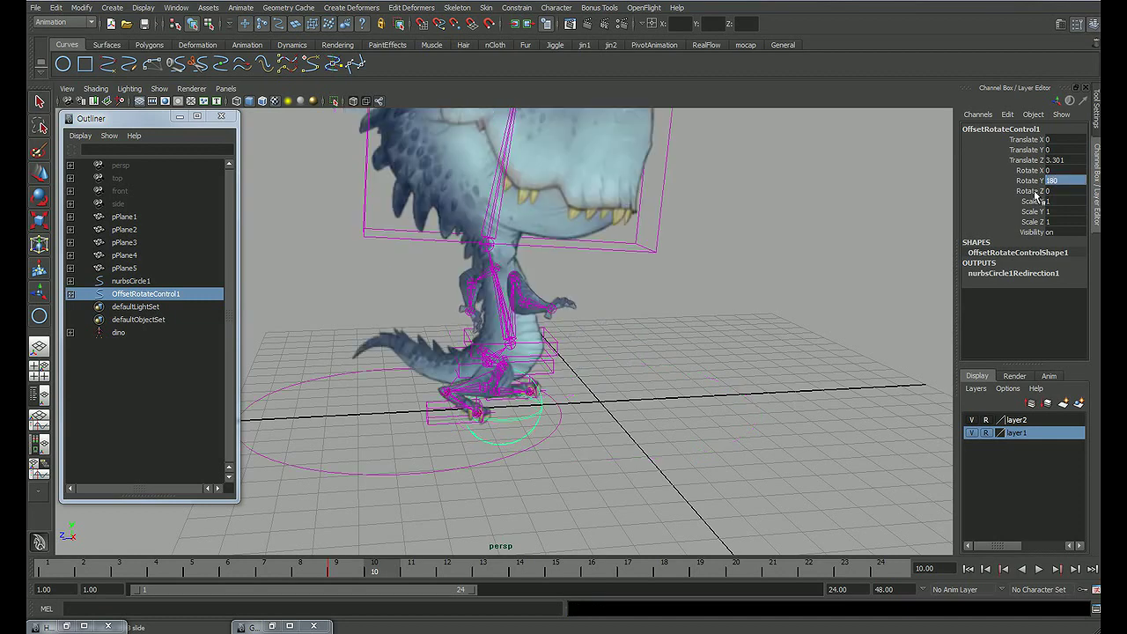
pyautogui.click(1031, 180)
pyautogui.rightClick(1032, 185)
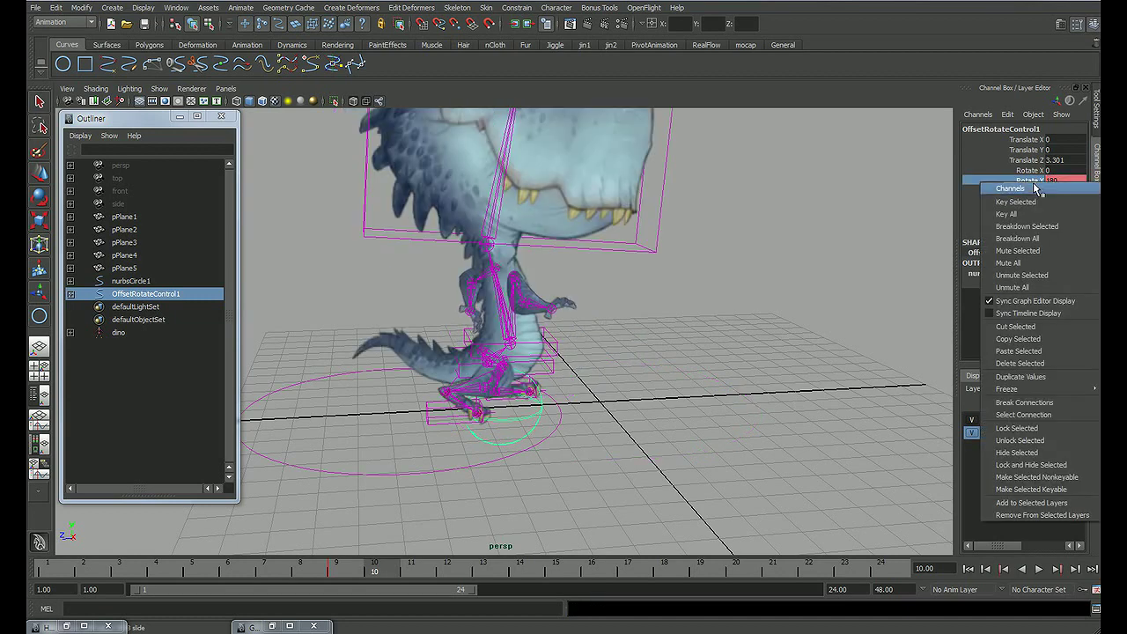
pyautogui.click(1028, 190)
# Step: Scrub the timeline to check the dinosaur's turn
pyautogui.moveTo(385, 573)
pyautogui.mouseDown()
pyautogui.moveTo(112, 573)
pyautogui.moveTo(642, 570)
pyautogui.mouseUp()
pyautogui.moveTo(744, 569)
pyautogui.mouseDown()
pyautogui.moveTo(45, 570)
pyautogui.moveTo(667, 572)
pyautogui.mouseUp()
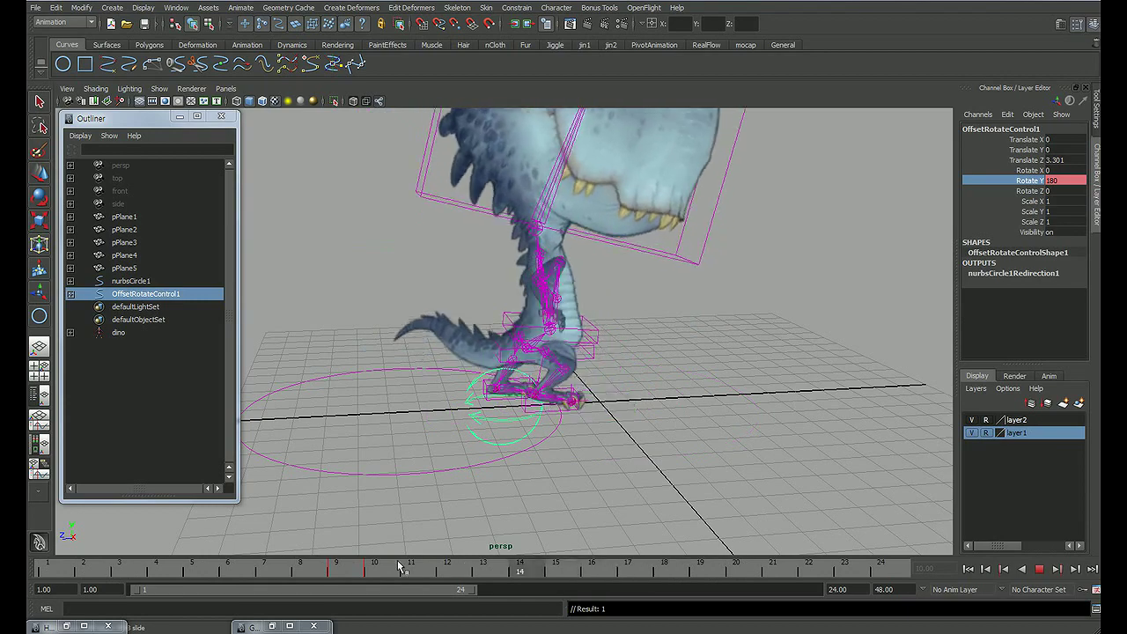
pyautogui.press('space')
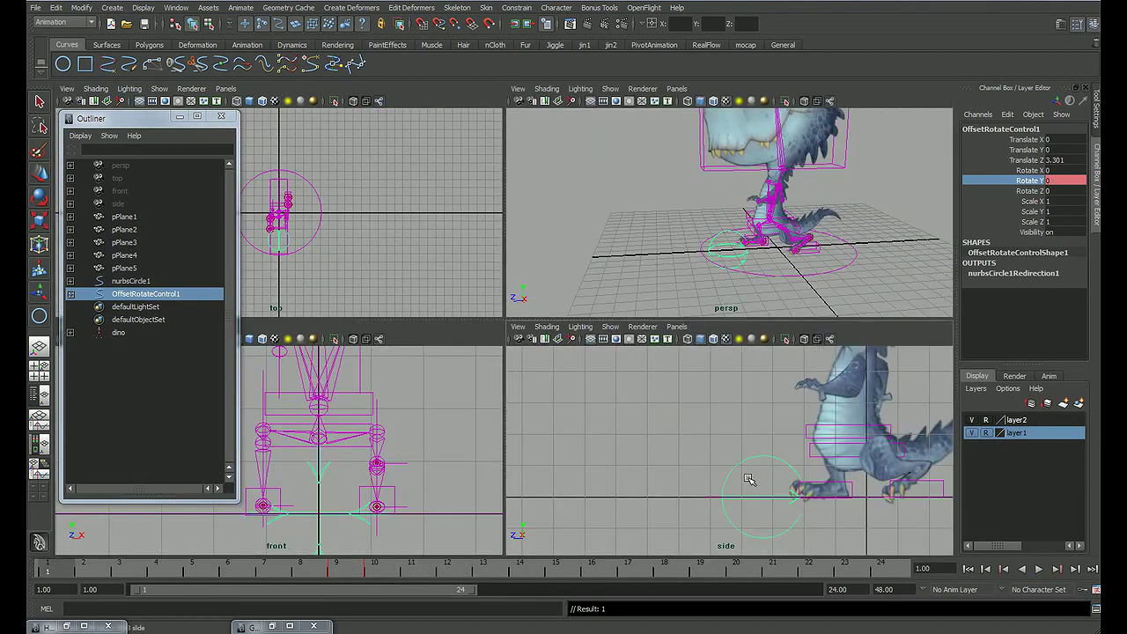
# Step: Maximise the side view, deselect everything, and play the walk cycle
pyautogui.press('space')
pyautogui.press('space')
pyautogui.press('space')
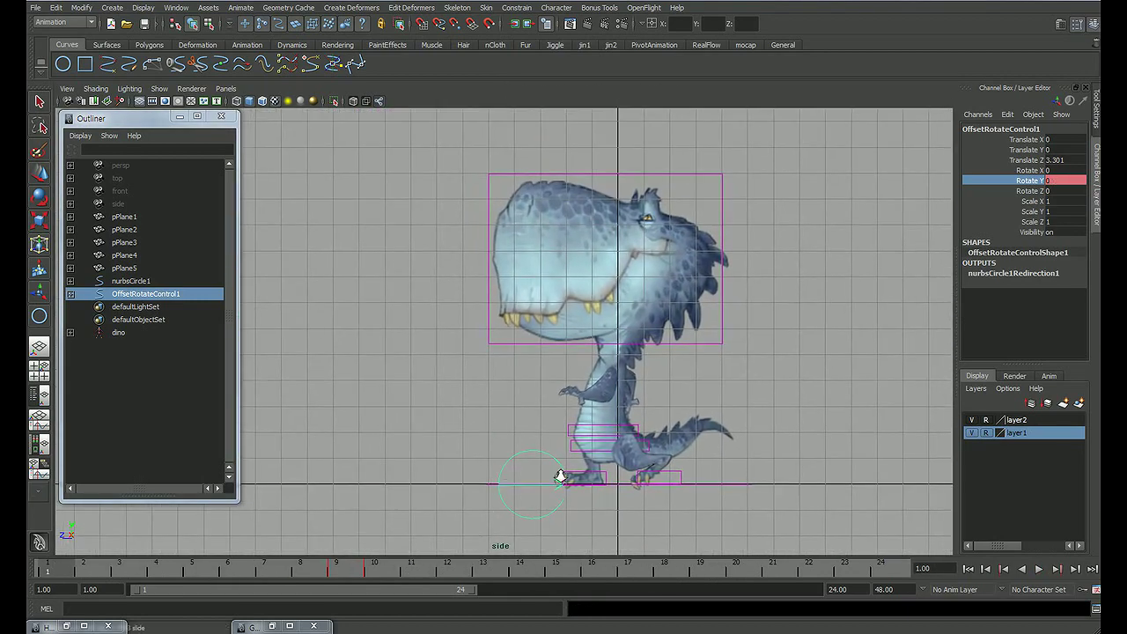
pyautogui.click(788, 418)
pyautogui.hotkey('alt', 'v')
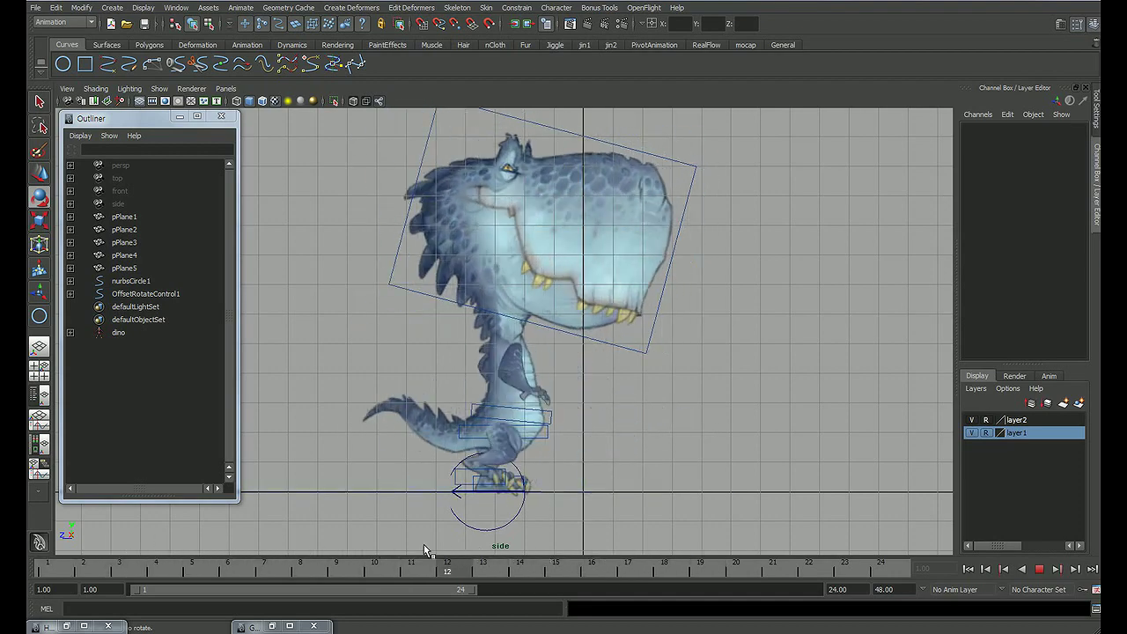
pyautogui.click(155, 565)
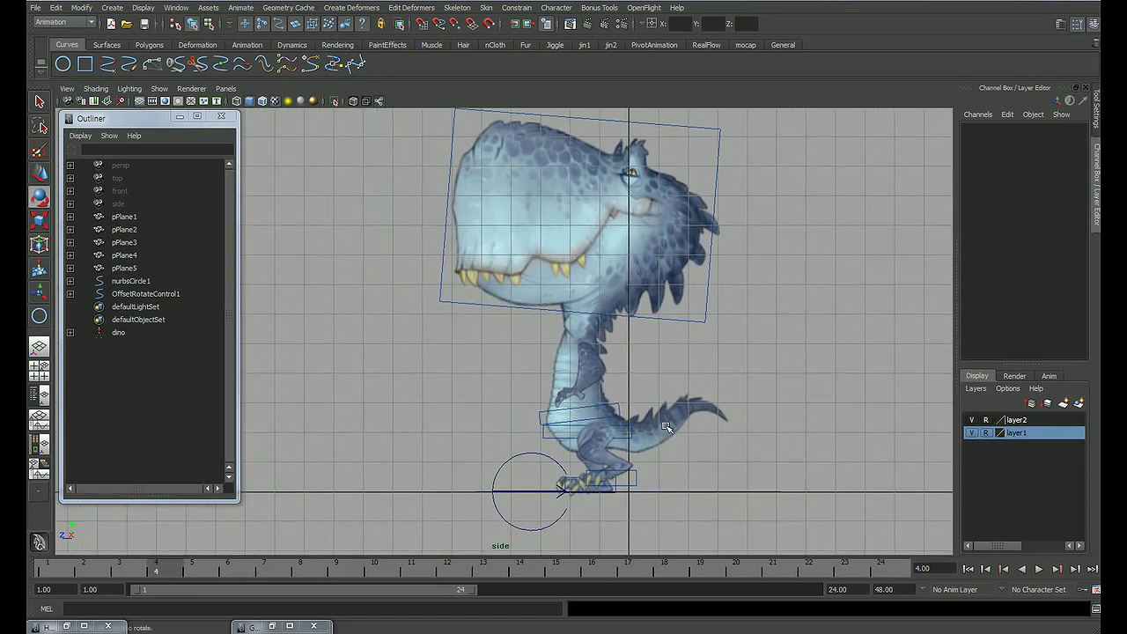
pyautogui.press('q')
pyautogui.keyDown('alt'); pyautogui.moveTo(758, 392); pyautogui.dragTo(755, 402, button='middle'); pyautogui.keyUp('alt')
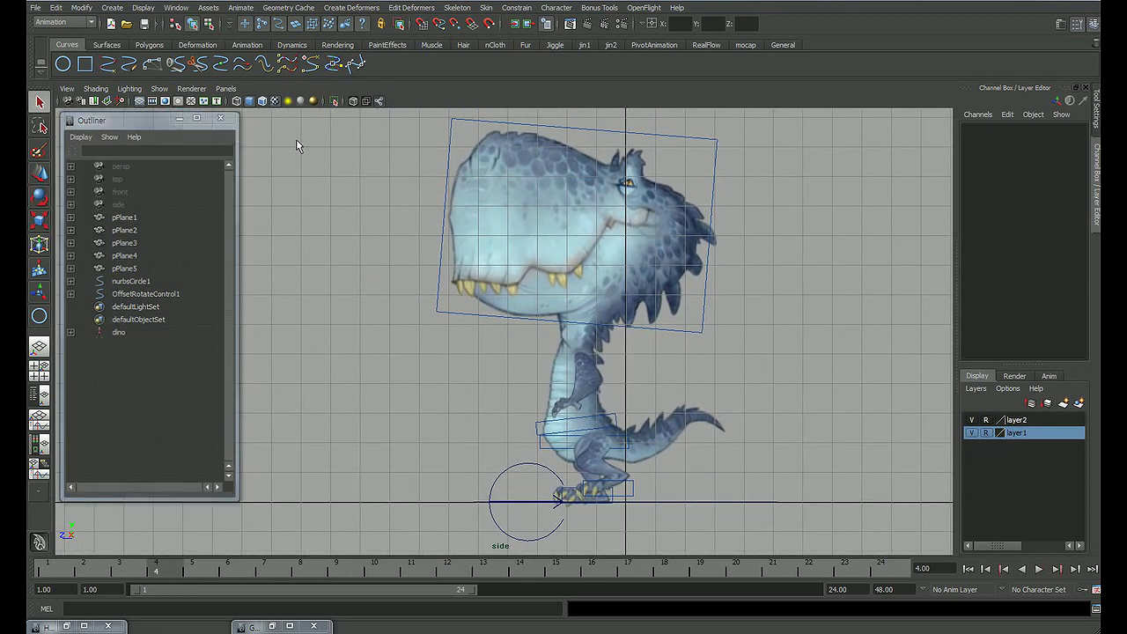
# Step: Toggle wireframe and wireframe-on-shaded views, ending on plain textured shading
pyautogui.click(262, 103)
pyautogui.click(261, 104)
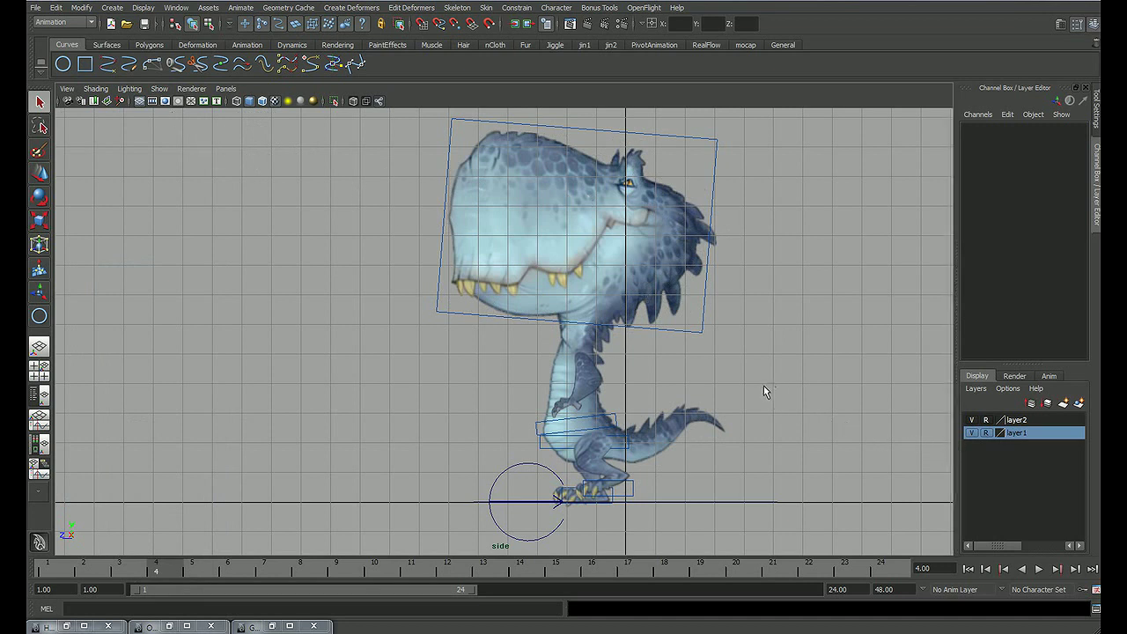
pyautogui.click(240, 101)
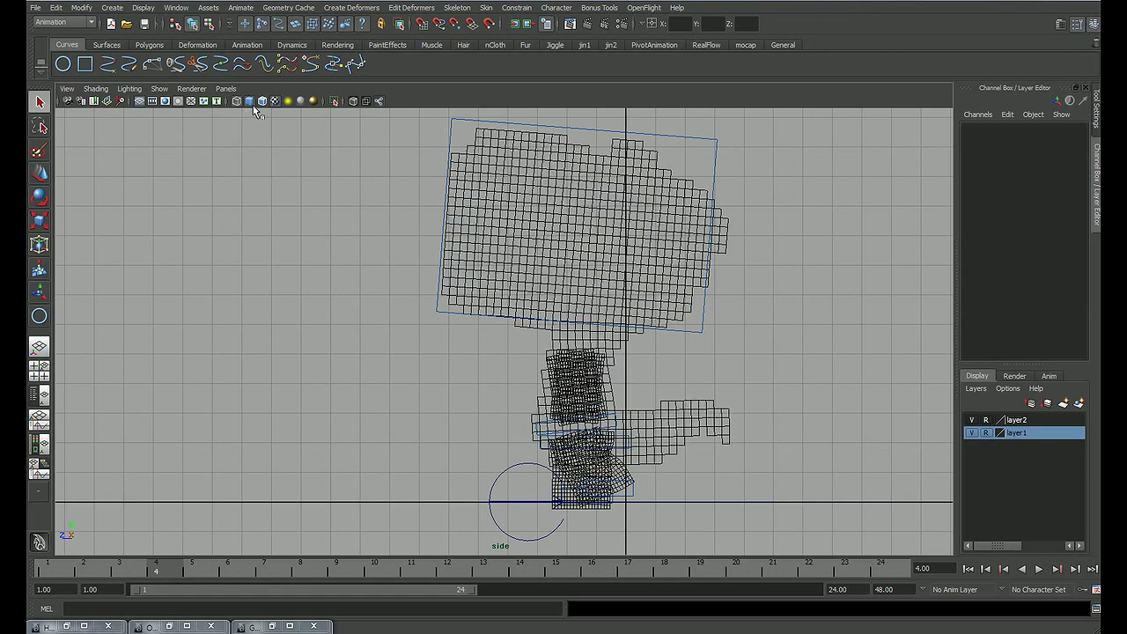
pyautogui.click(251, 101)
pyautogui.click(262, 101)
pyautogui.click(262, 100)
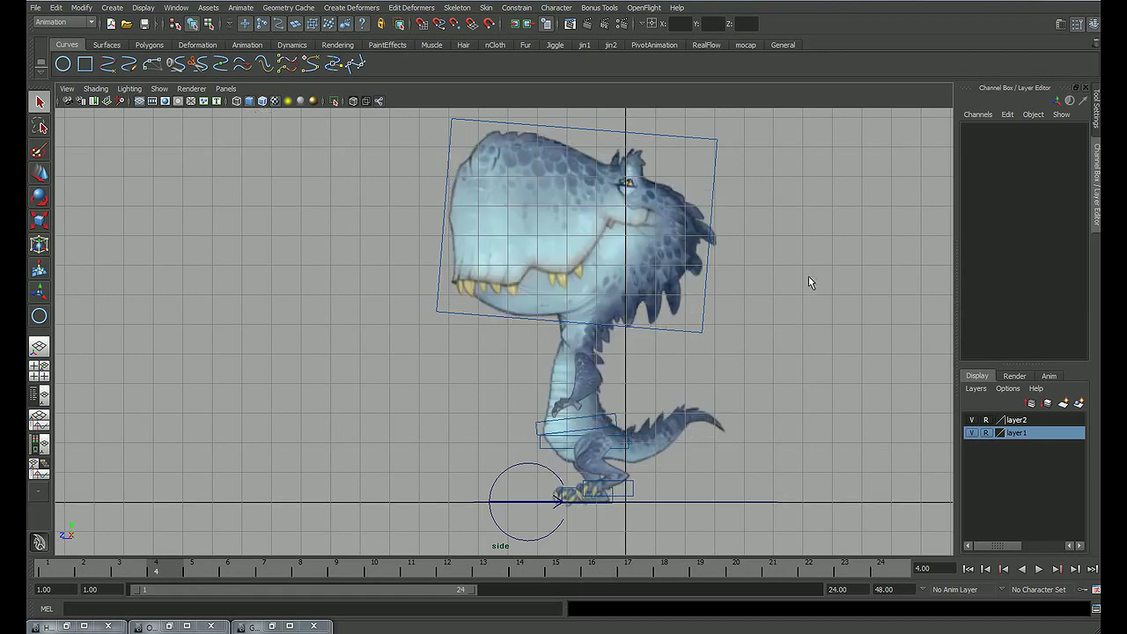
pyautogui.keyDown('alt'); pyautogui.moveTo(808, 282); pyautogui.dragTo(799, 286, button='middle'); pyautogui.keyUp('alt')
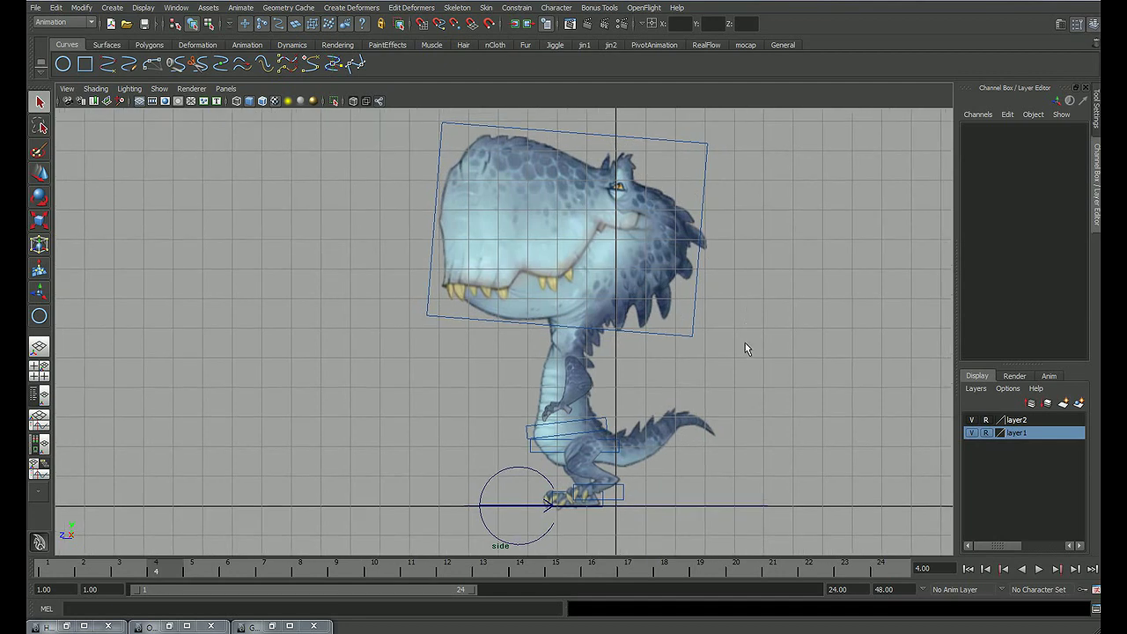
# Step: Rewind to the first frame and play back the turning walk
pyautogui.click(970, 570)
pyautogui.click(1039, 570)
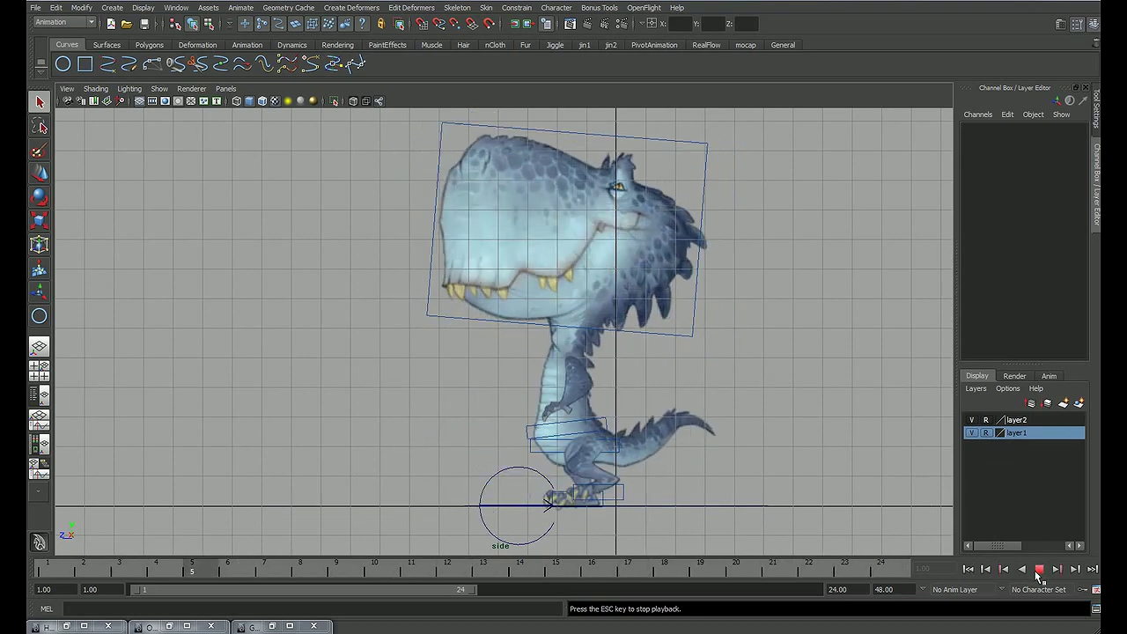
pyautogui.click(1040, 569)
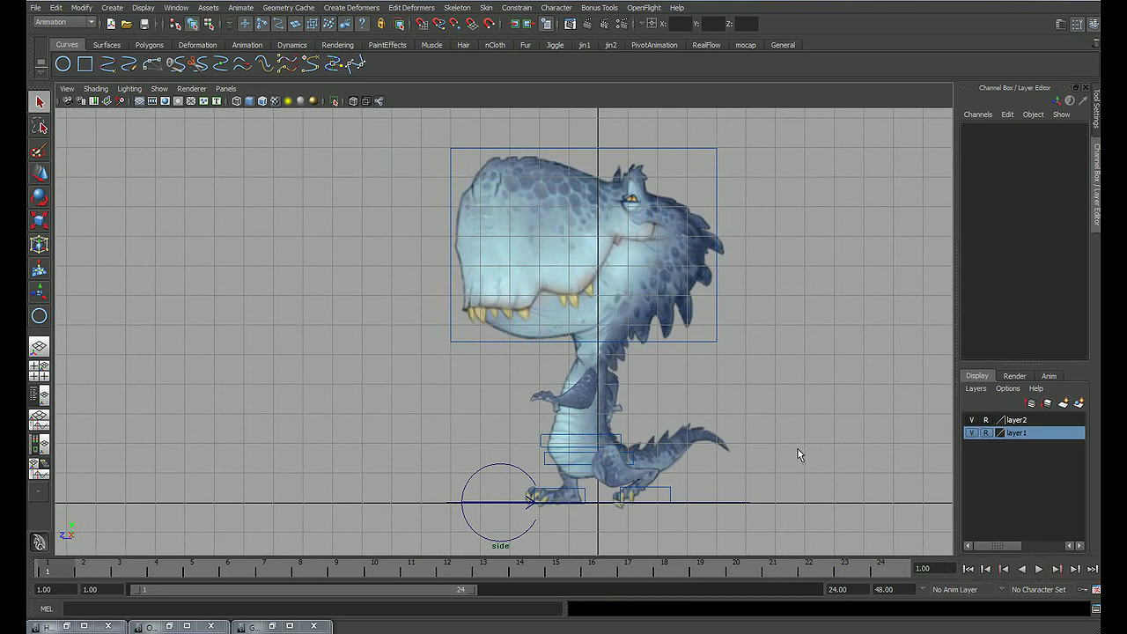
pyautogui.keyDown('alt'); pyautogui.moveTo(799, 455); pyautogui.dragTo(750, 447, button='middle'); pyautogui.keyUp('alt')
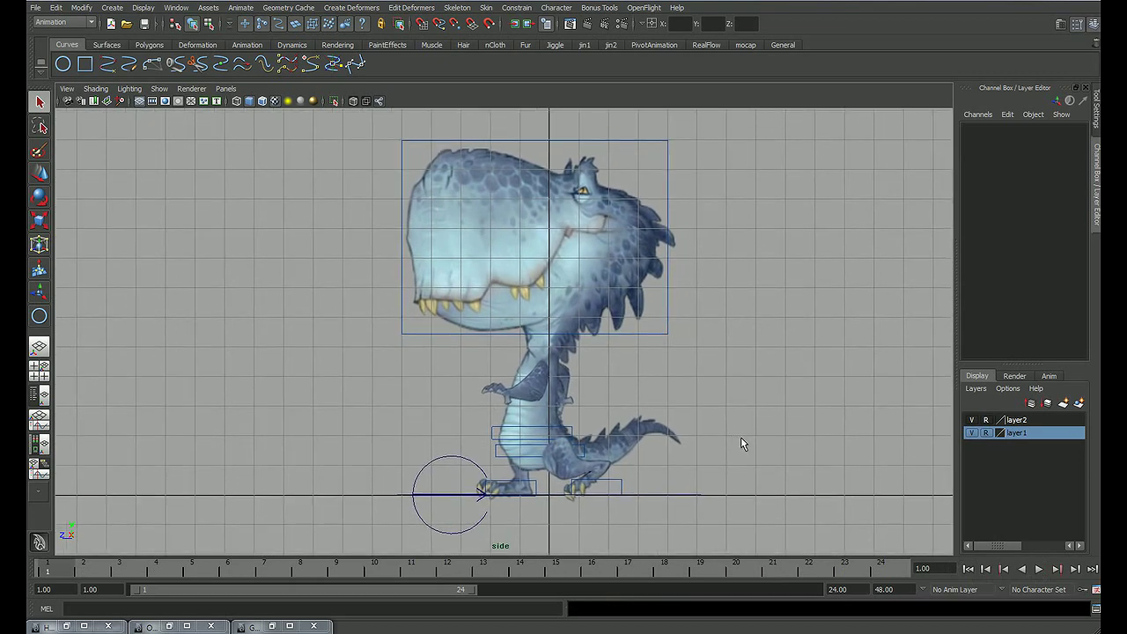